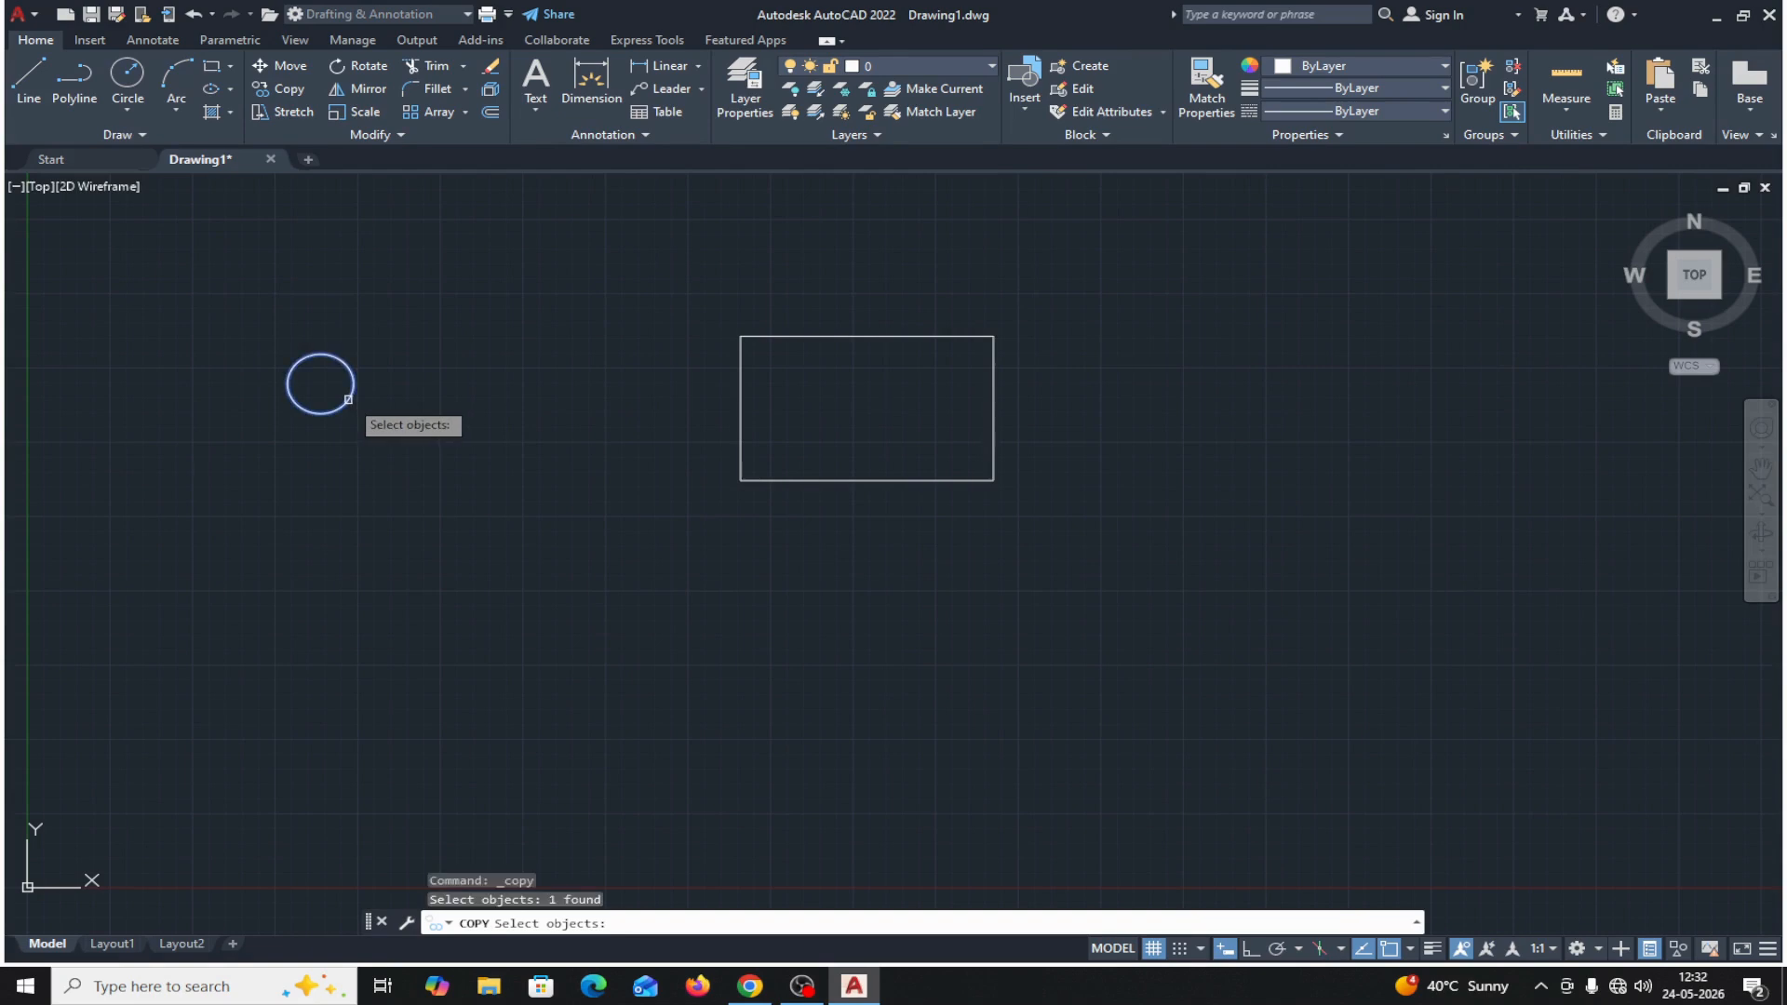
Copy the circle from its center to the upper-left corner of the rectangle.
key(Return)
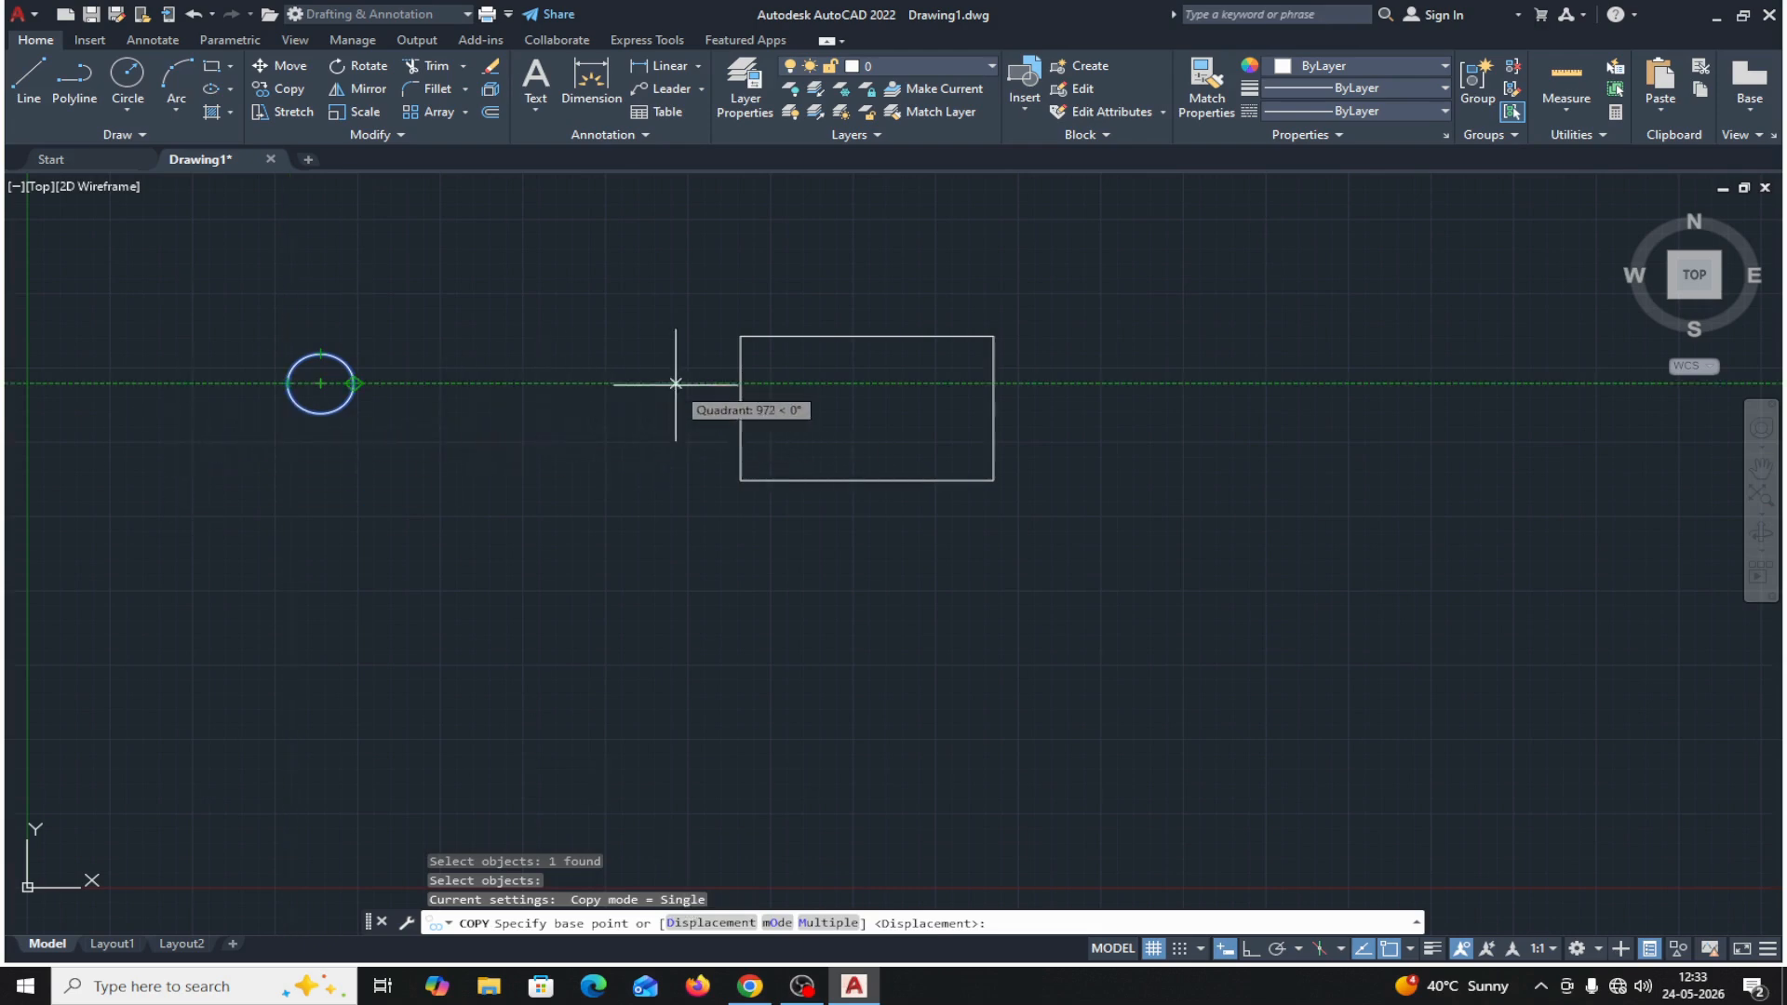
click(320, 383)
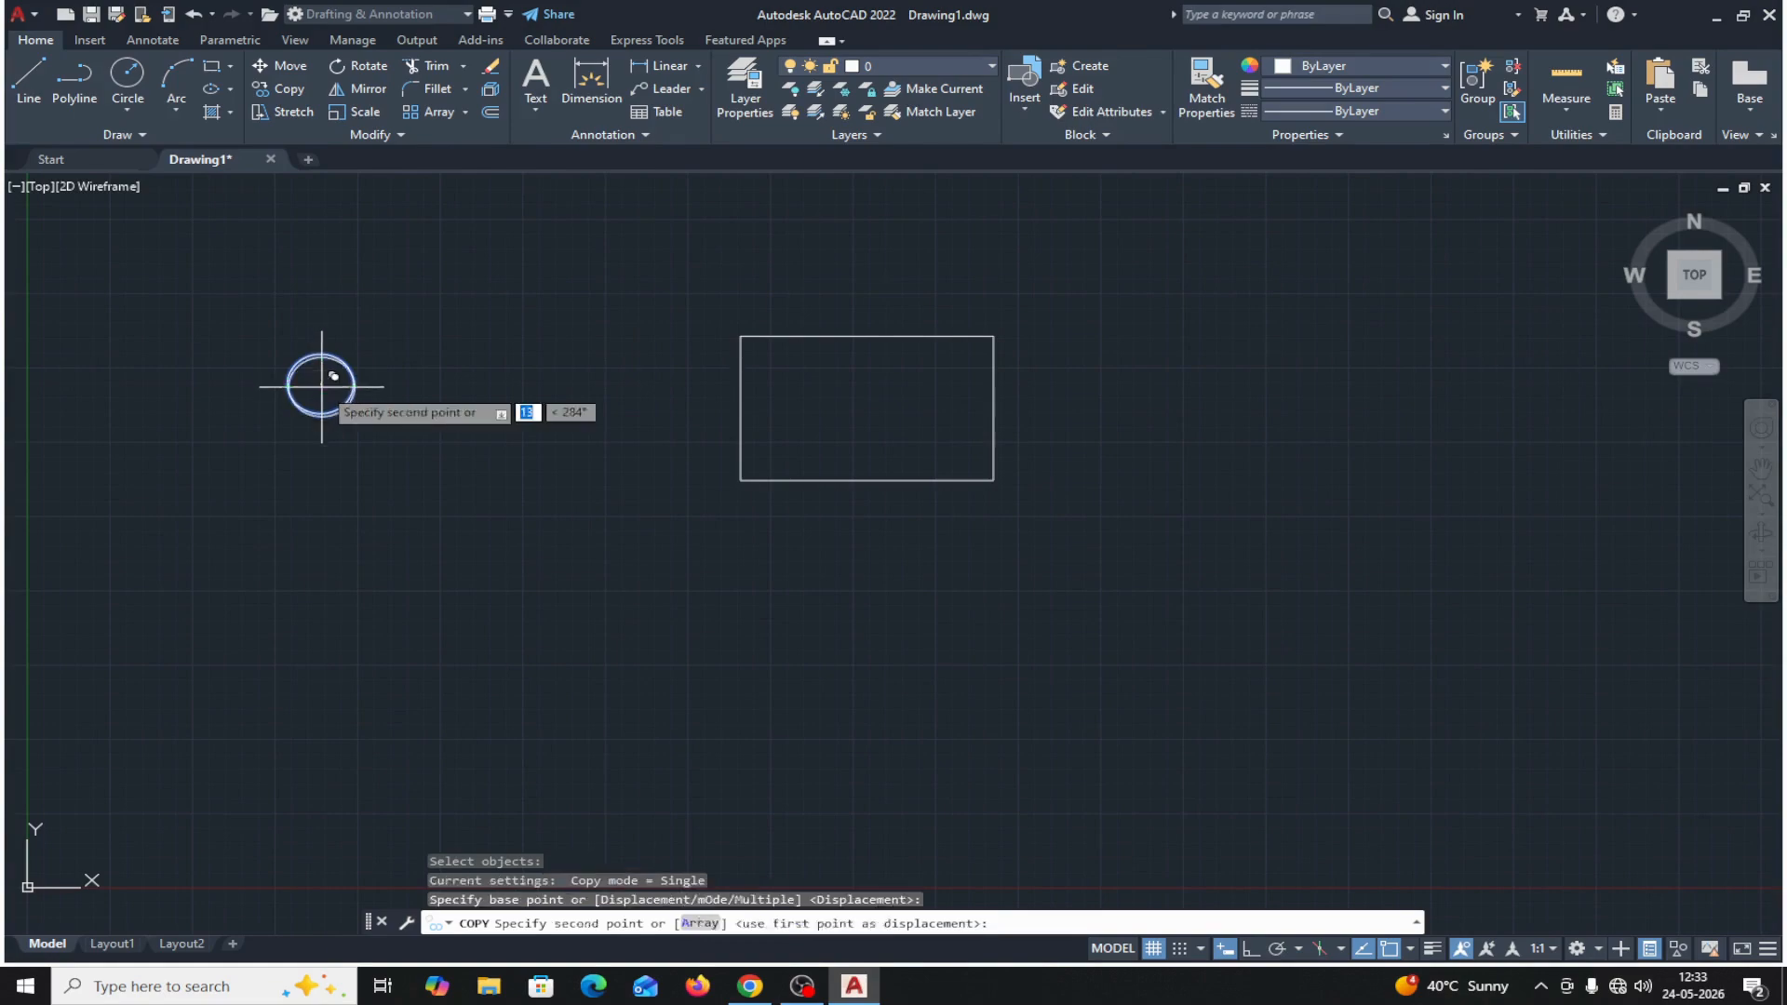
click(740, 334)
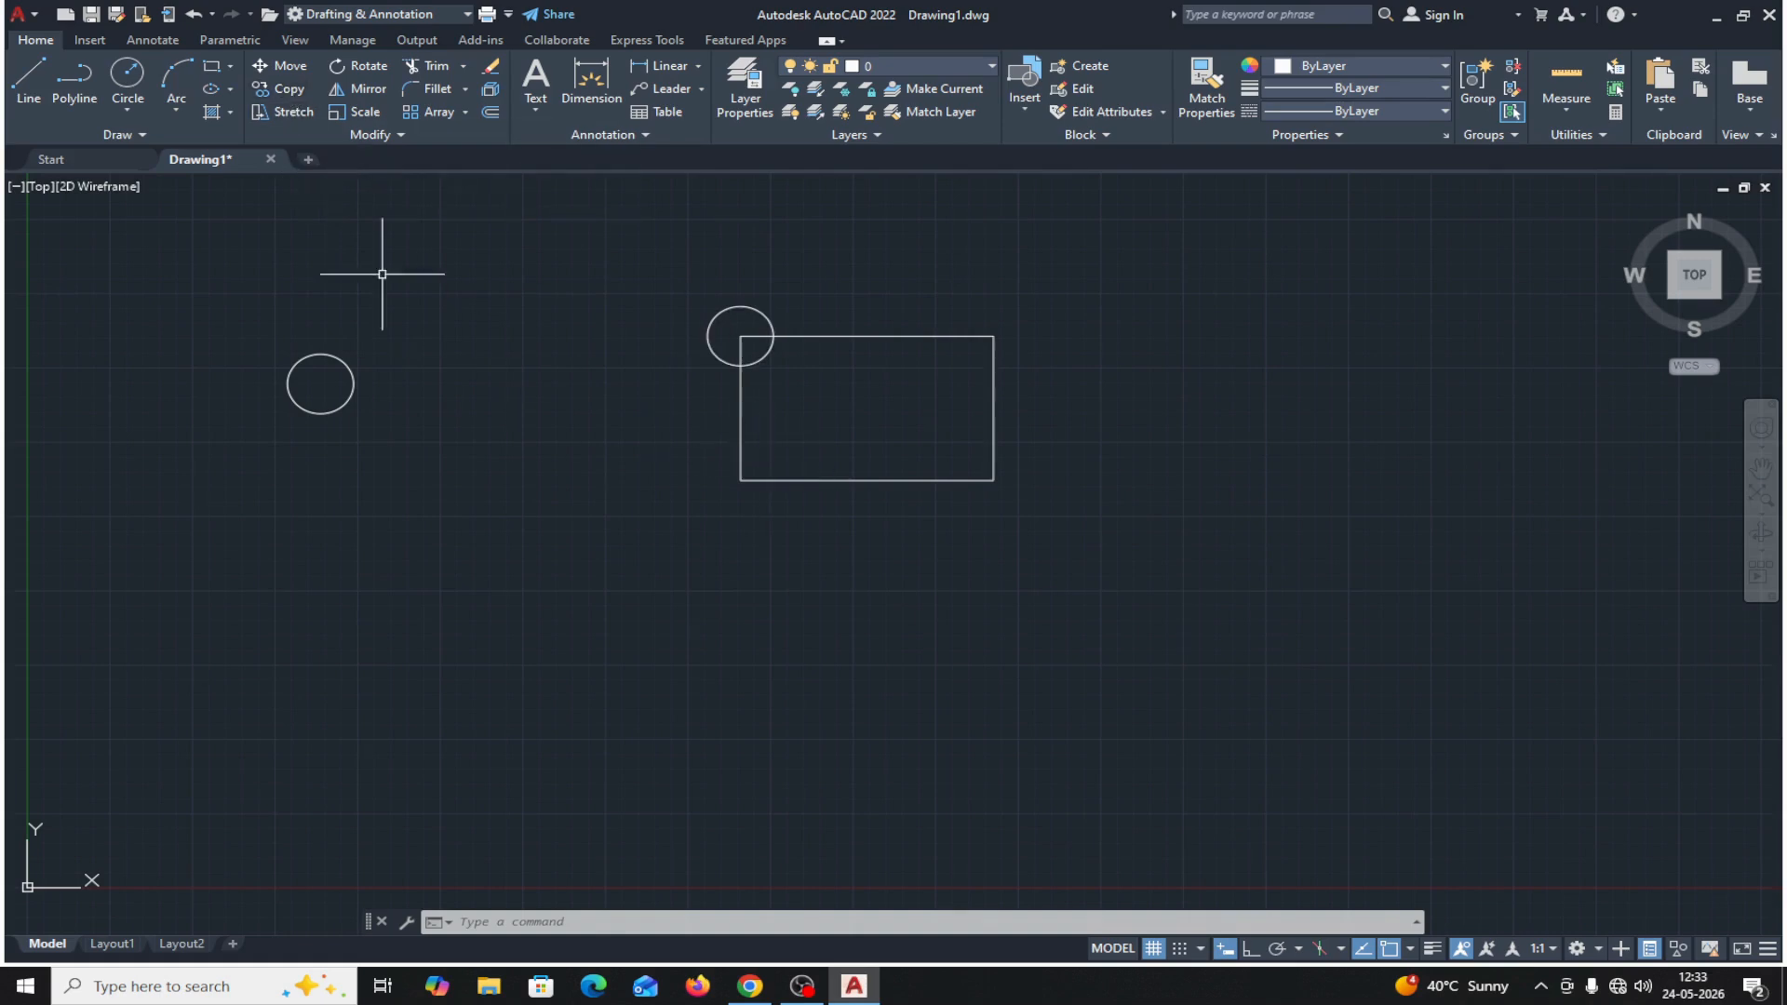
Copy the original circle in Multiple mode from its center to the rectangle's lower-left, upper-right and lower-right corners.
click(290, 88)
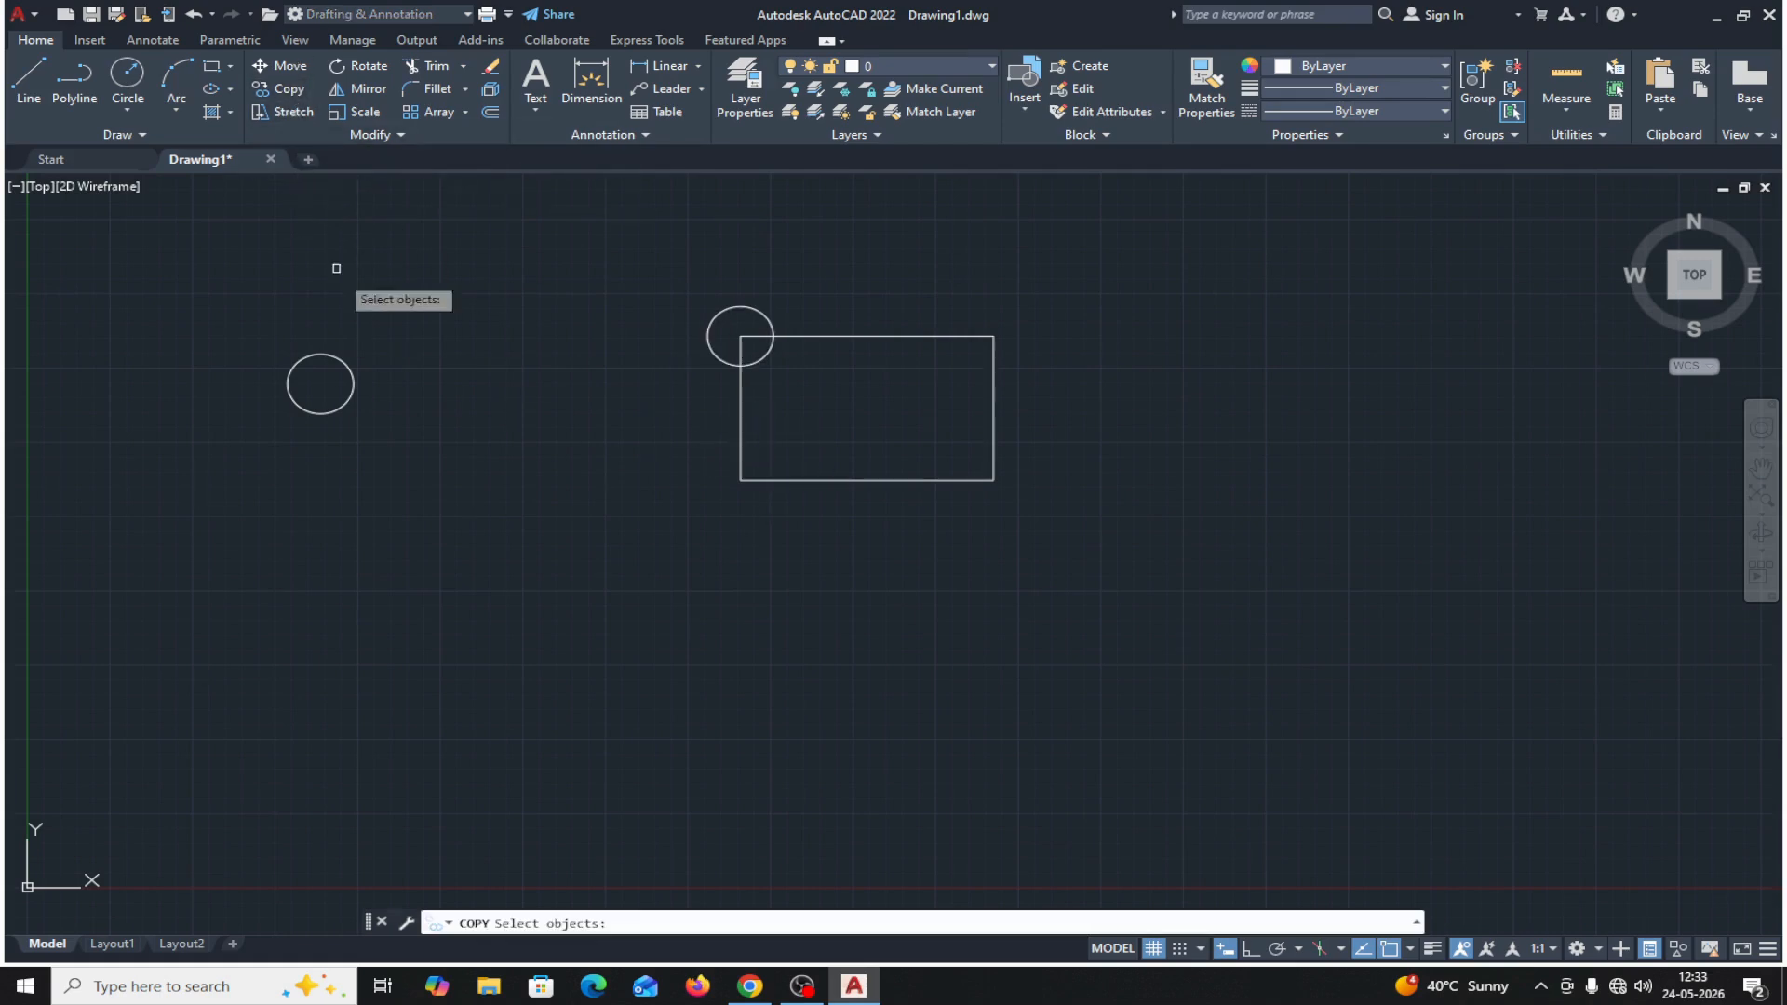
click(347, 399)
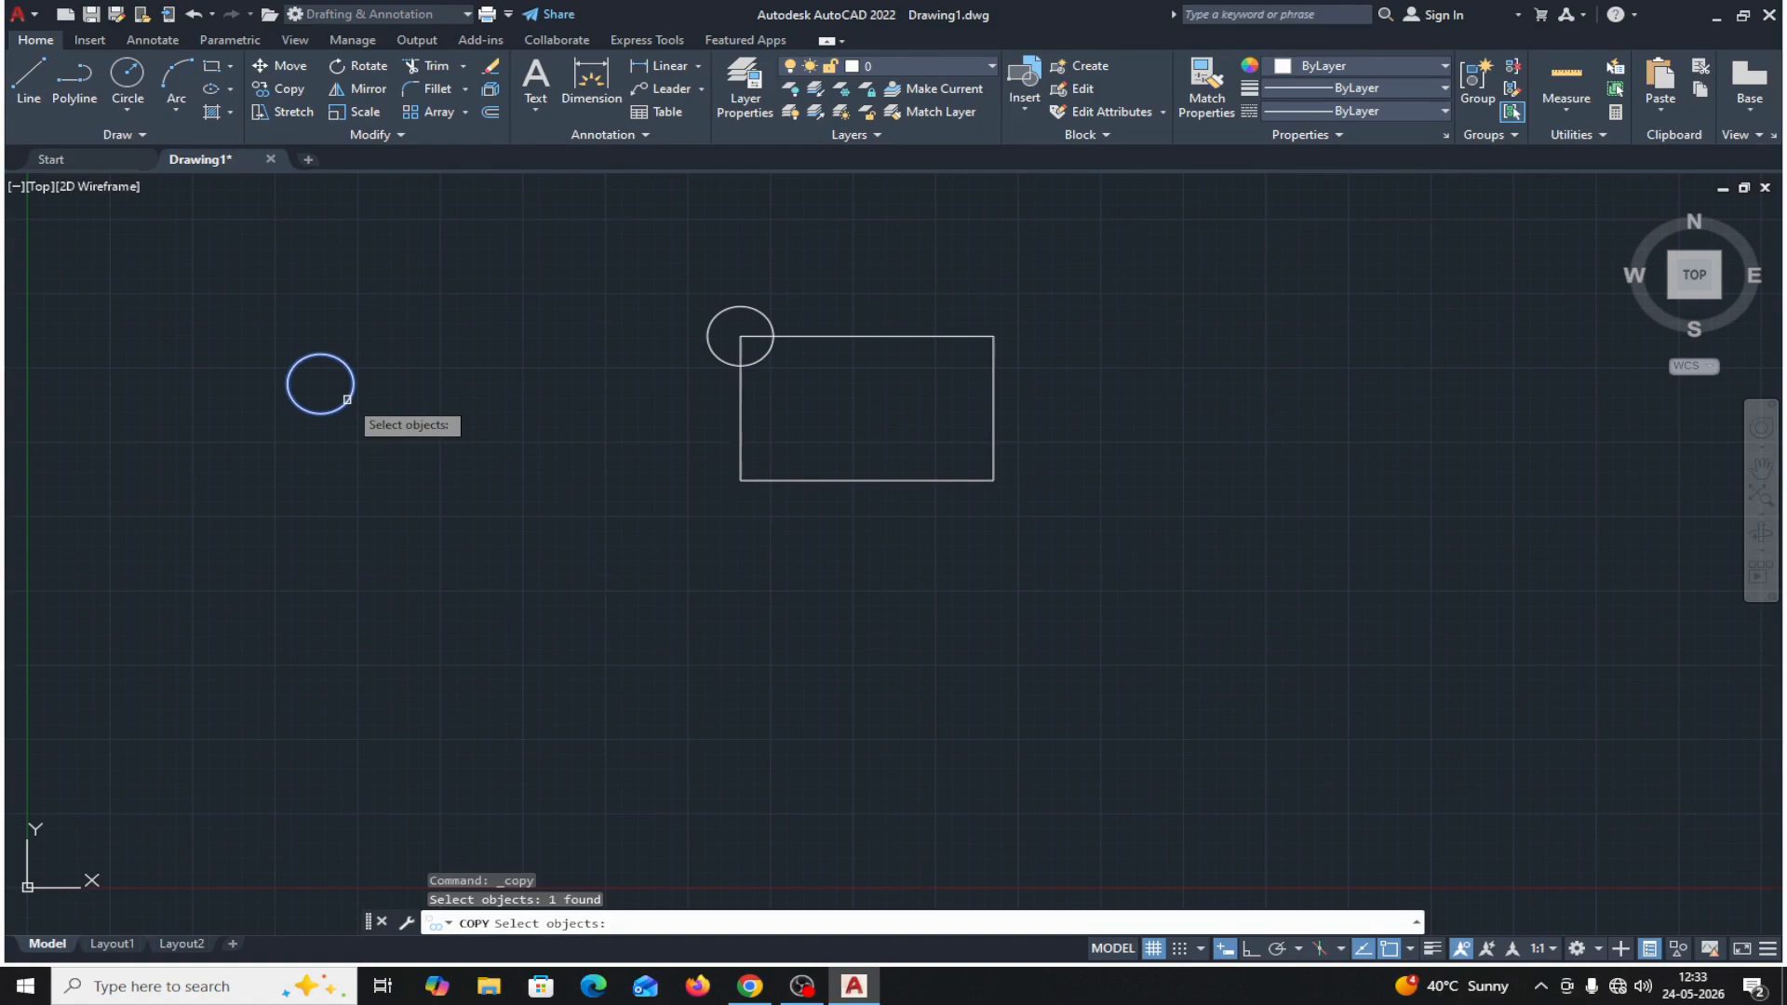
key(Return)
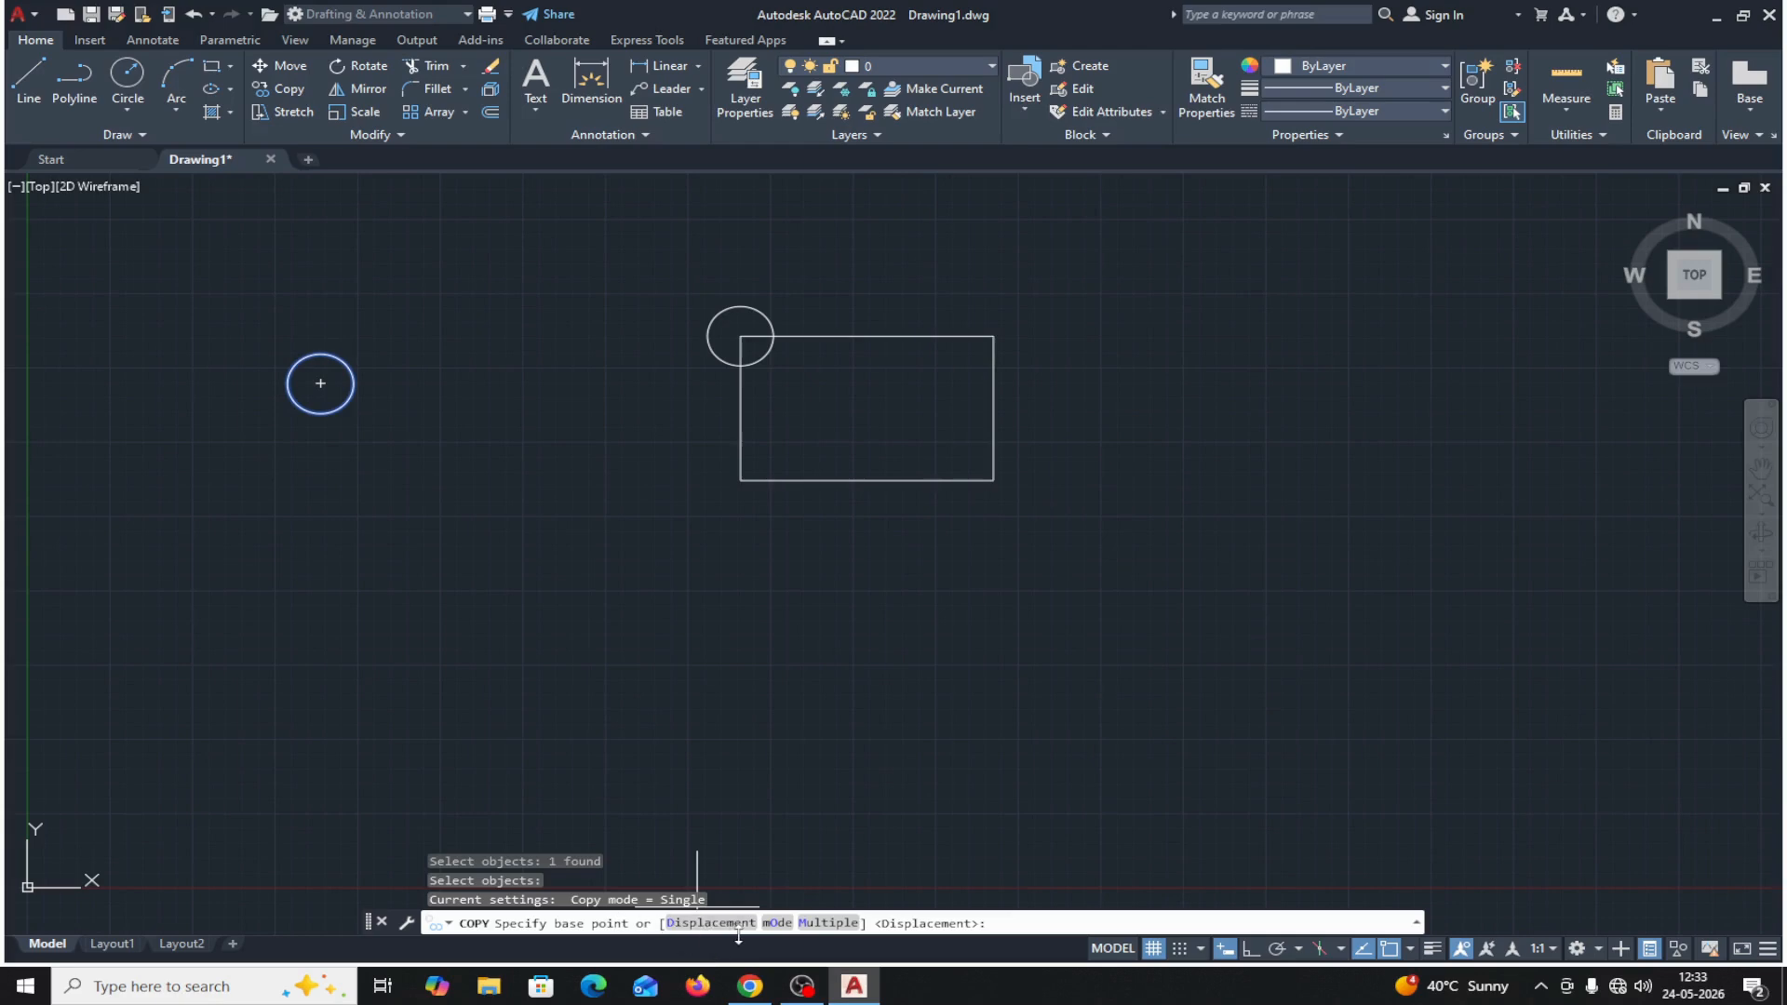
click(825, 926)
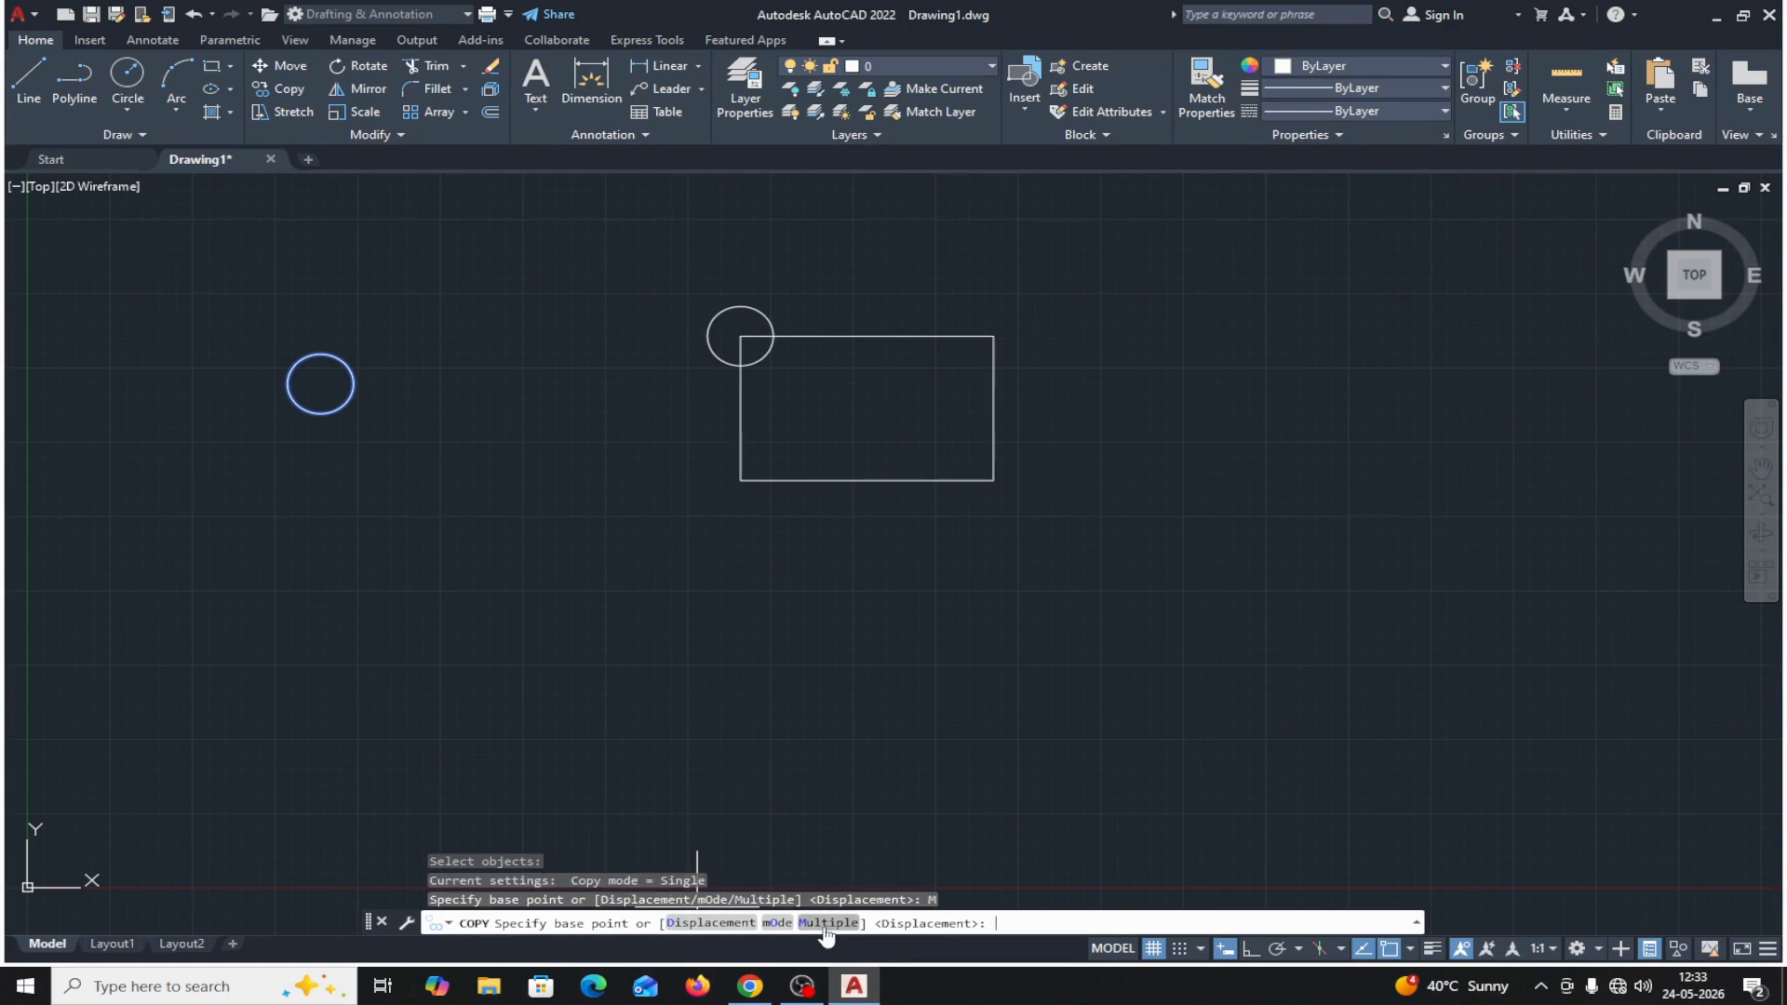
click(320, 383)
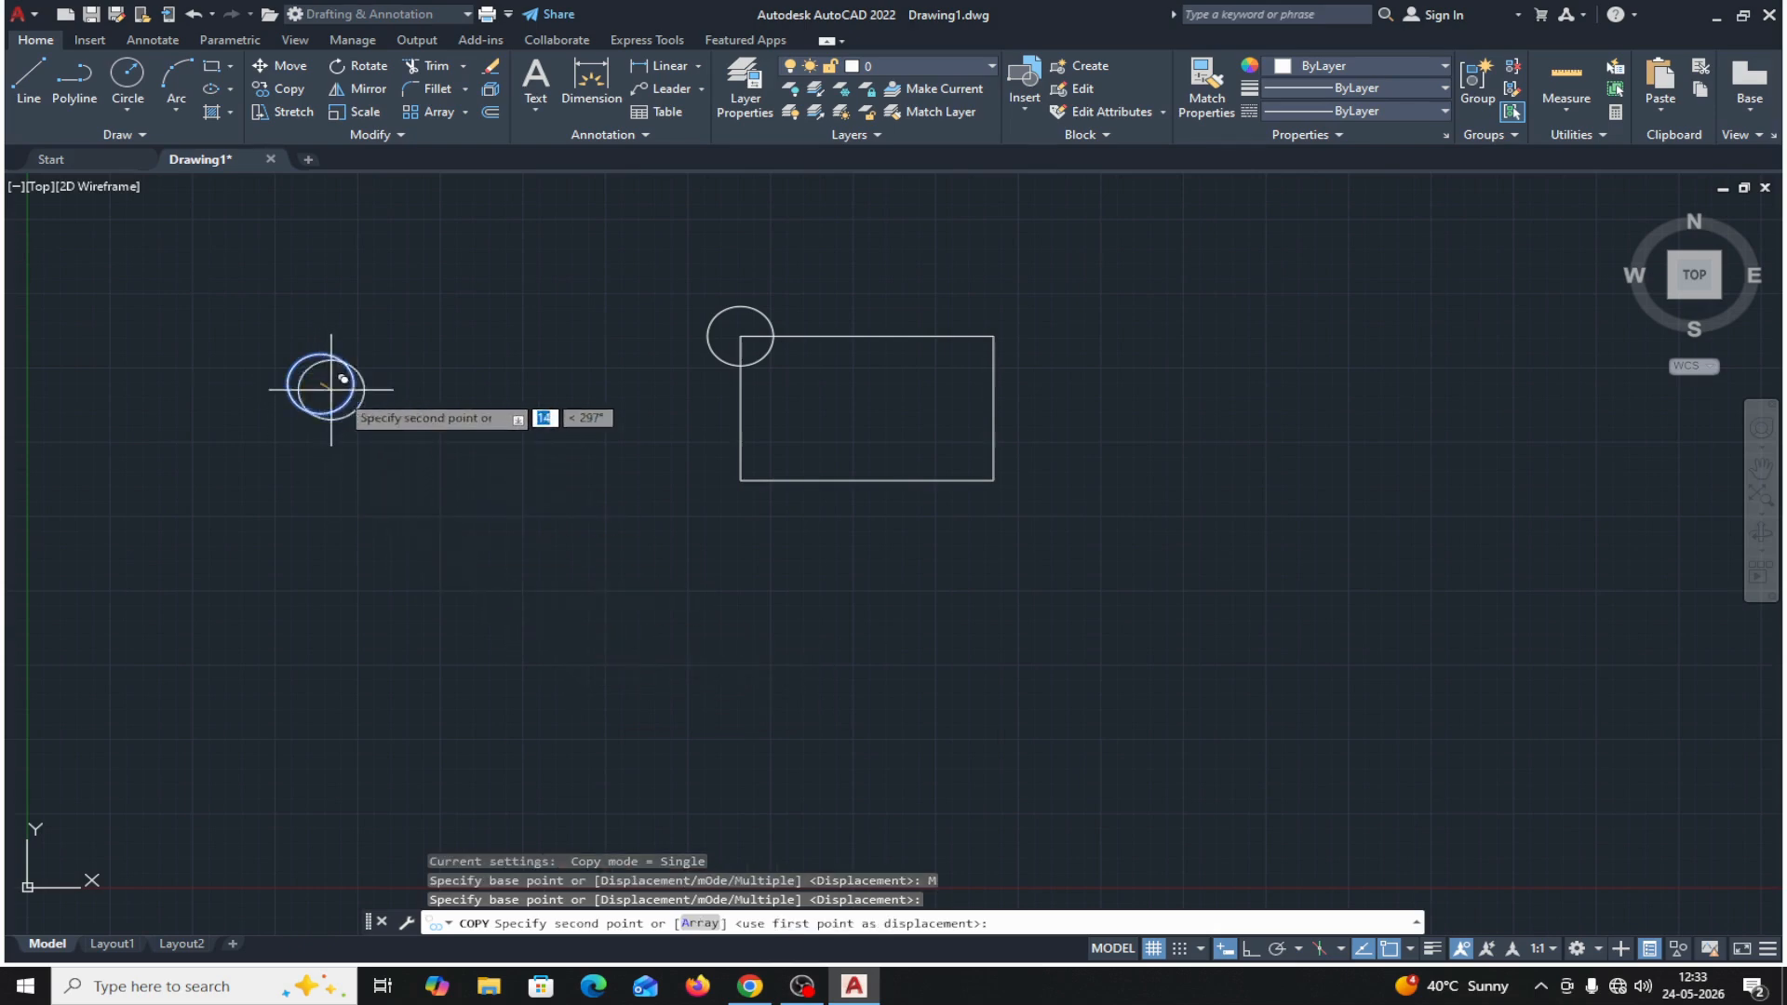
click(741, 480)
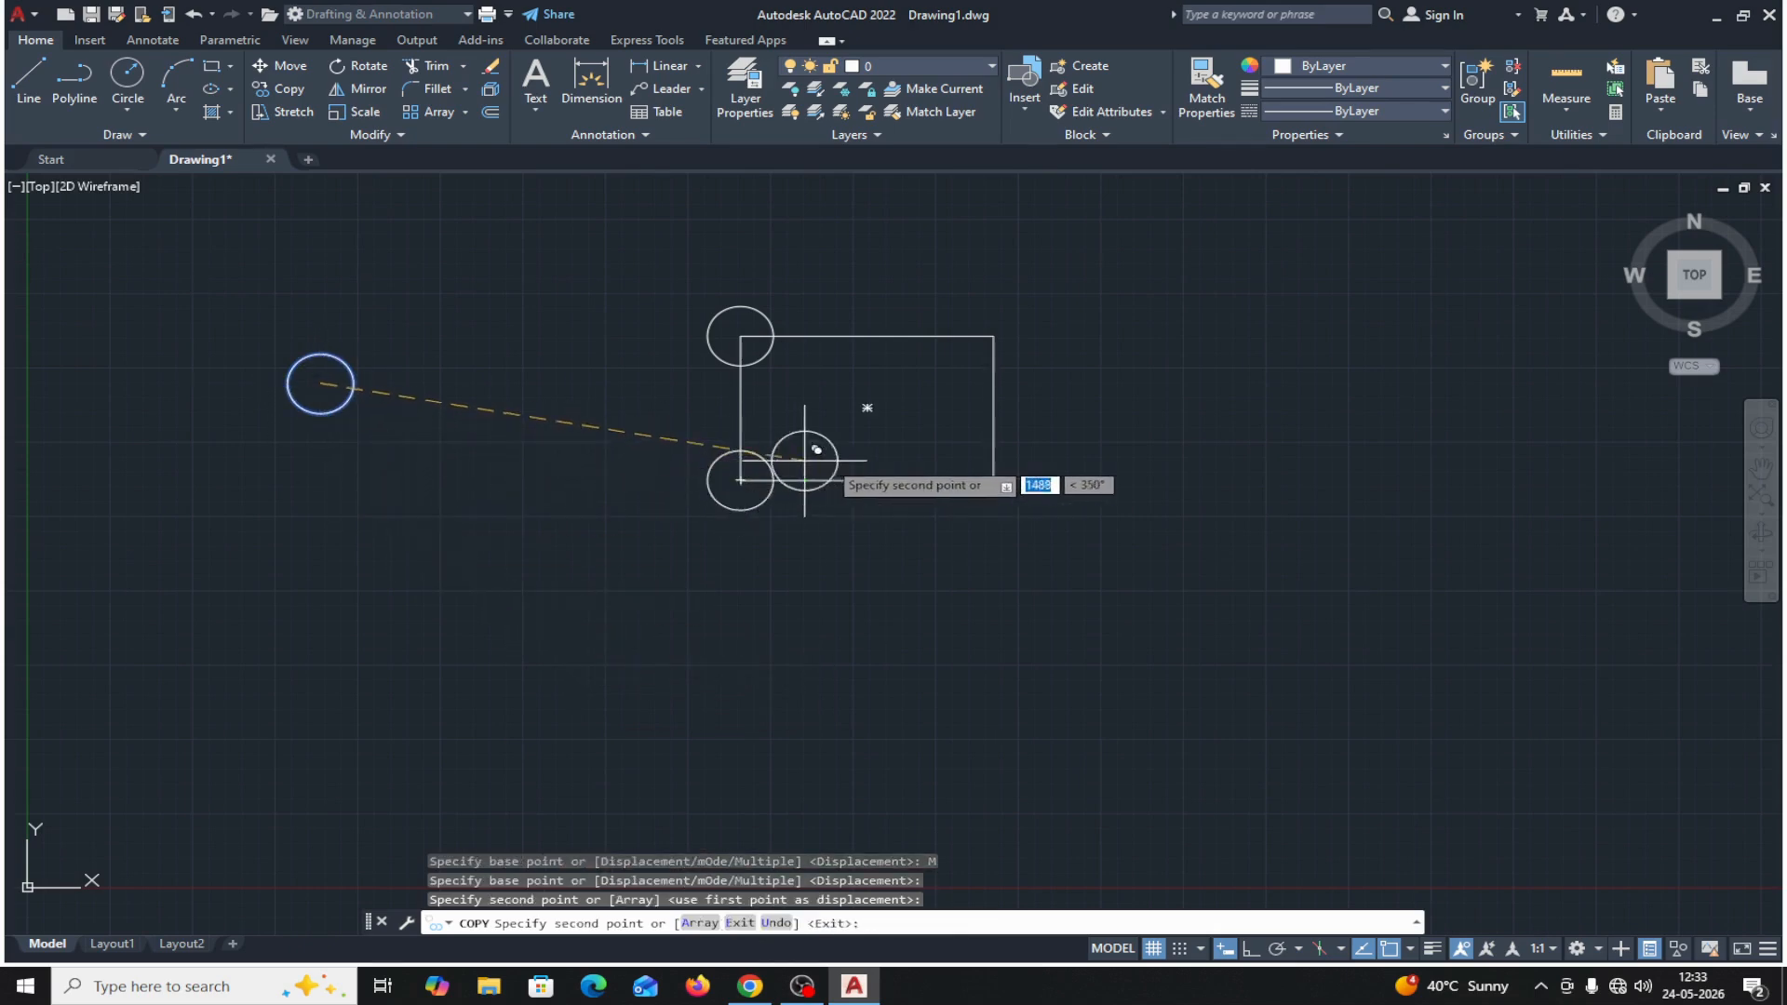
click(993, 336)
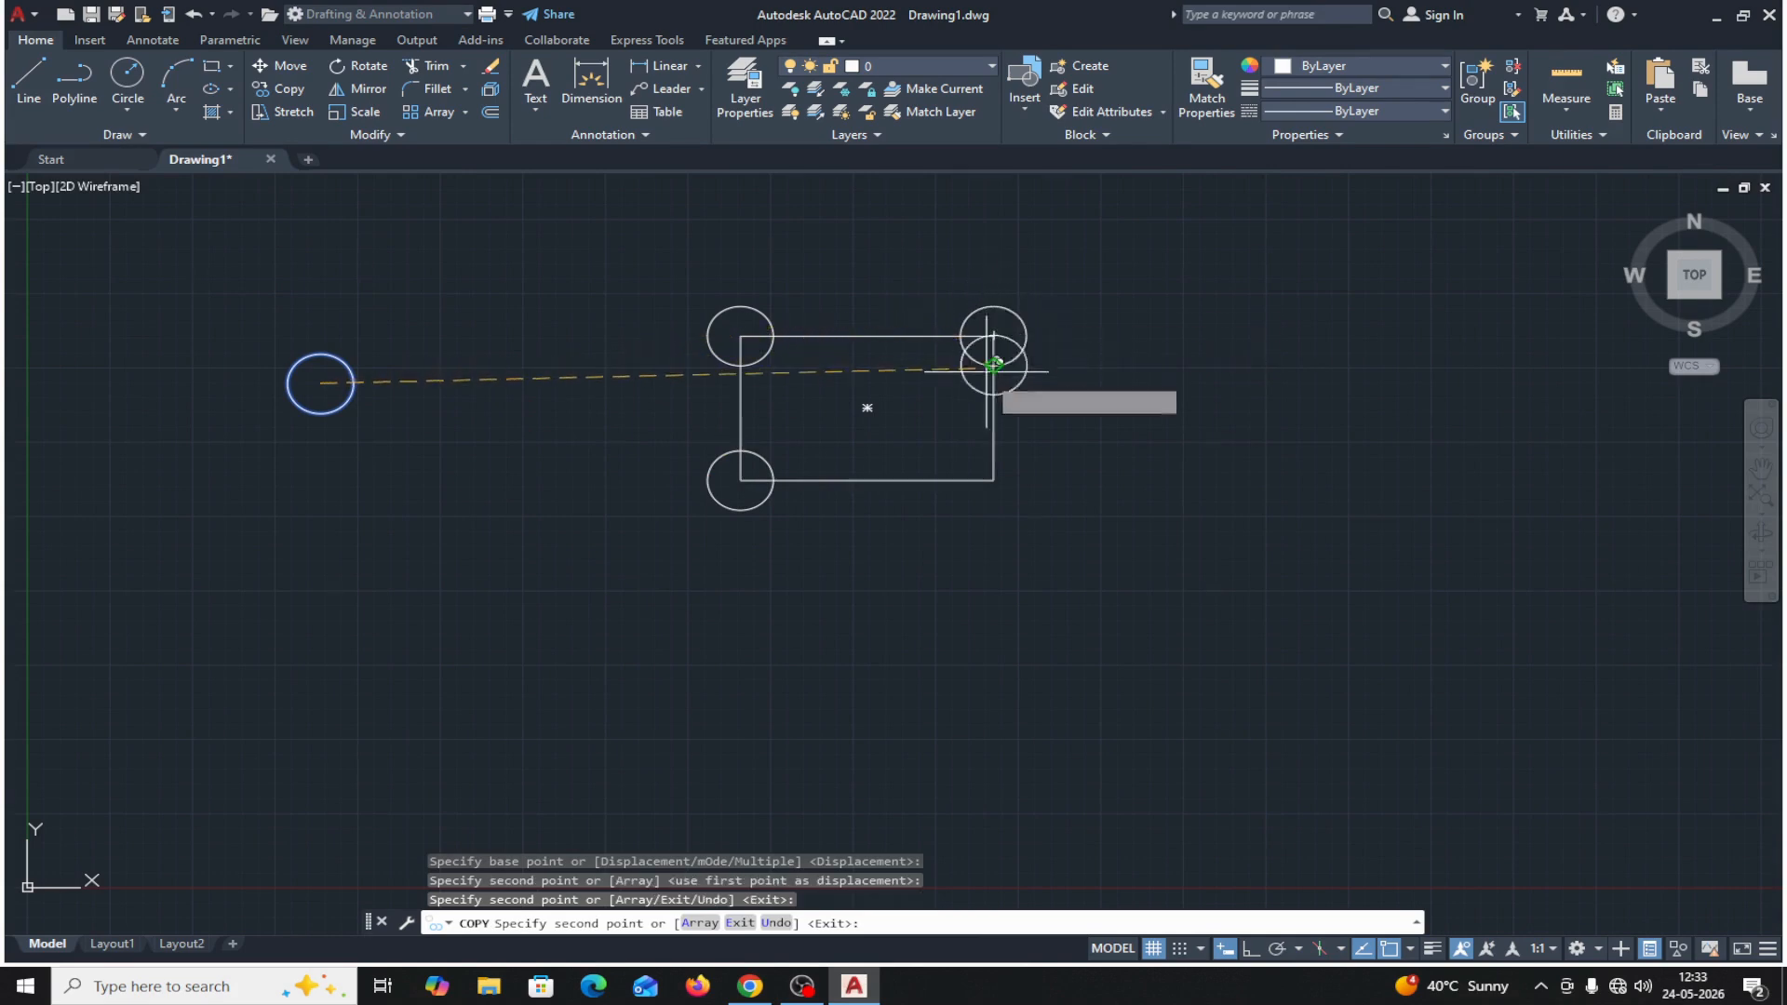
click(993, 481)
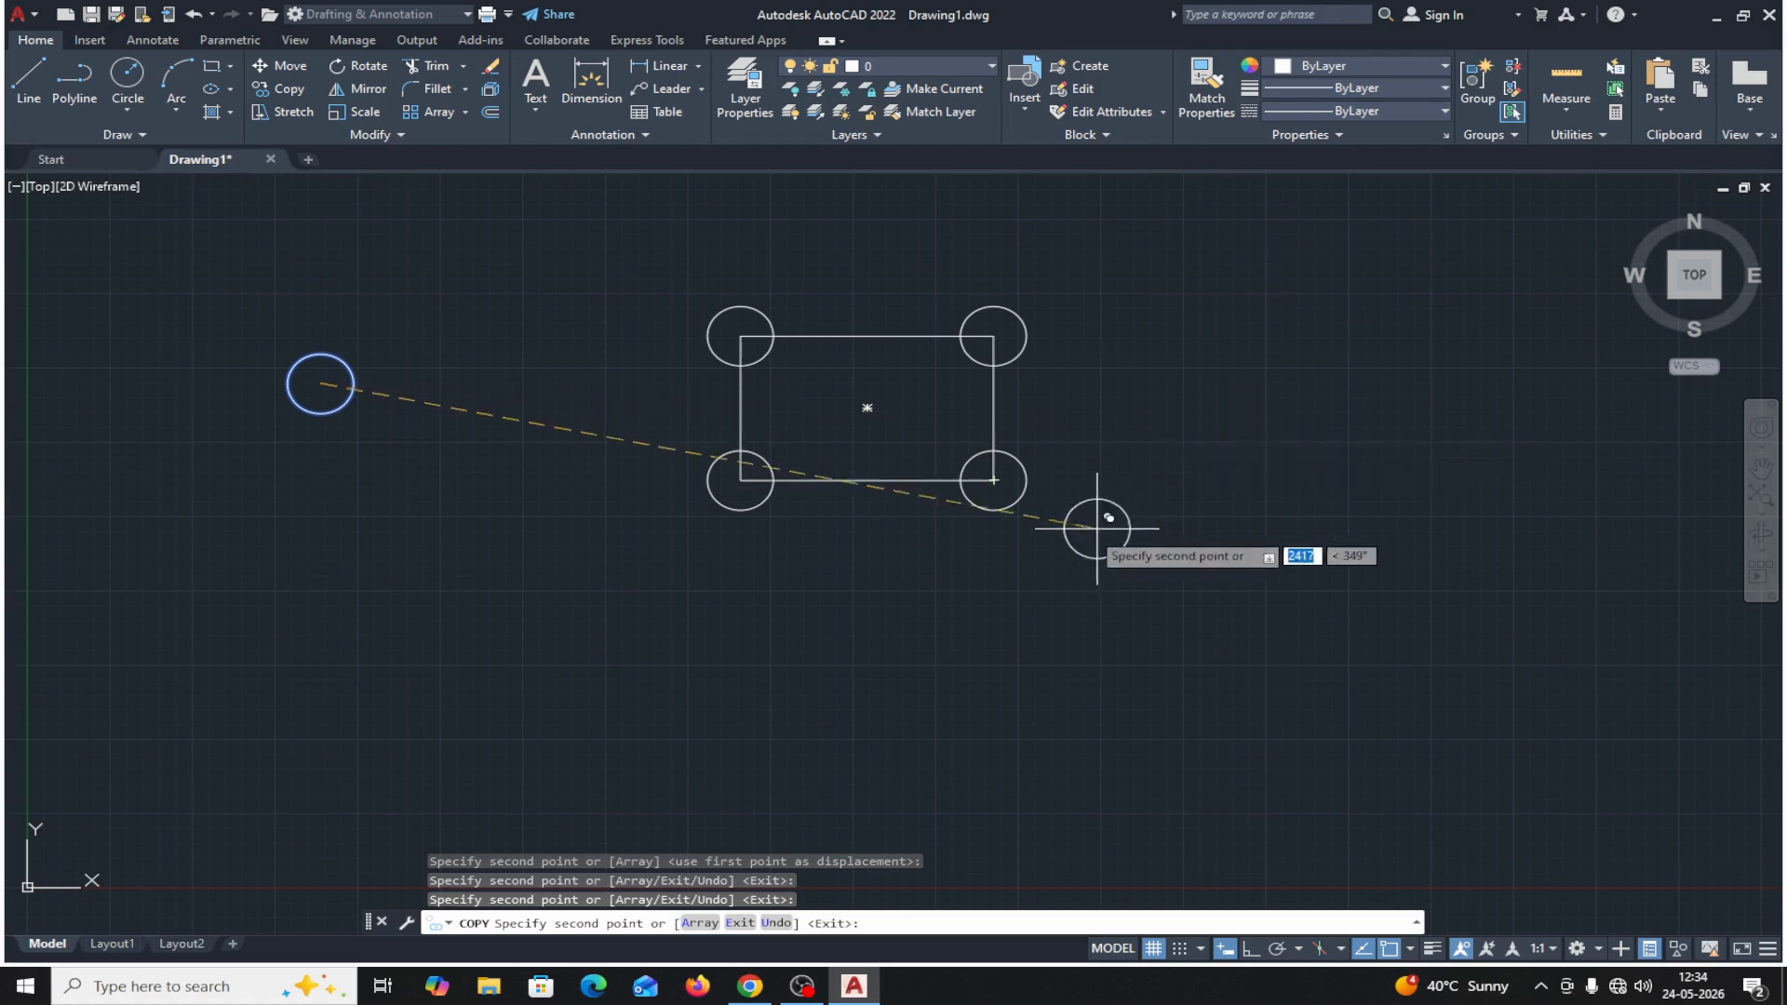
Use the copy's Array option with Ortho on to make a vertical column of 4 circles spaced 250 downward from the original.
click(700, 923)
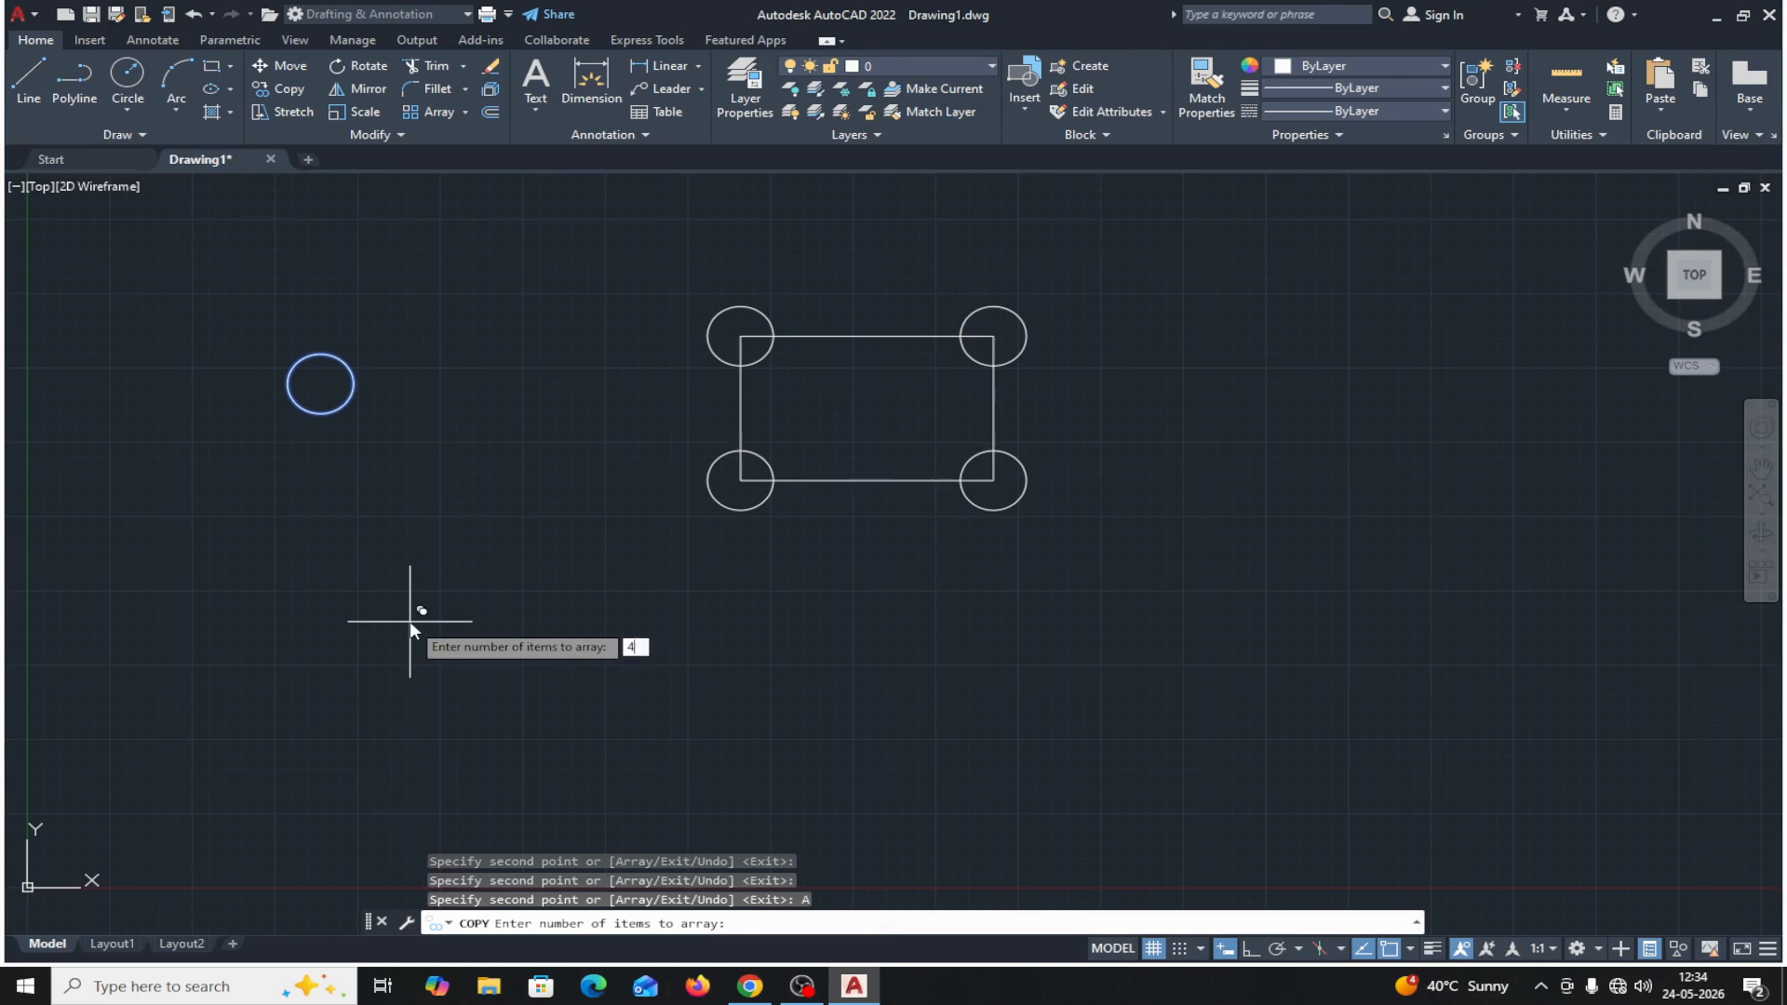
text(4)
key(Return)
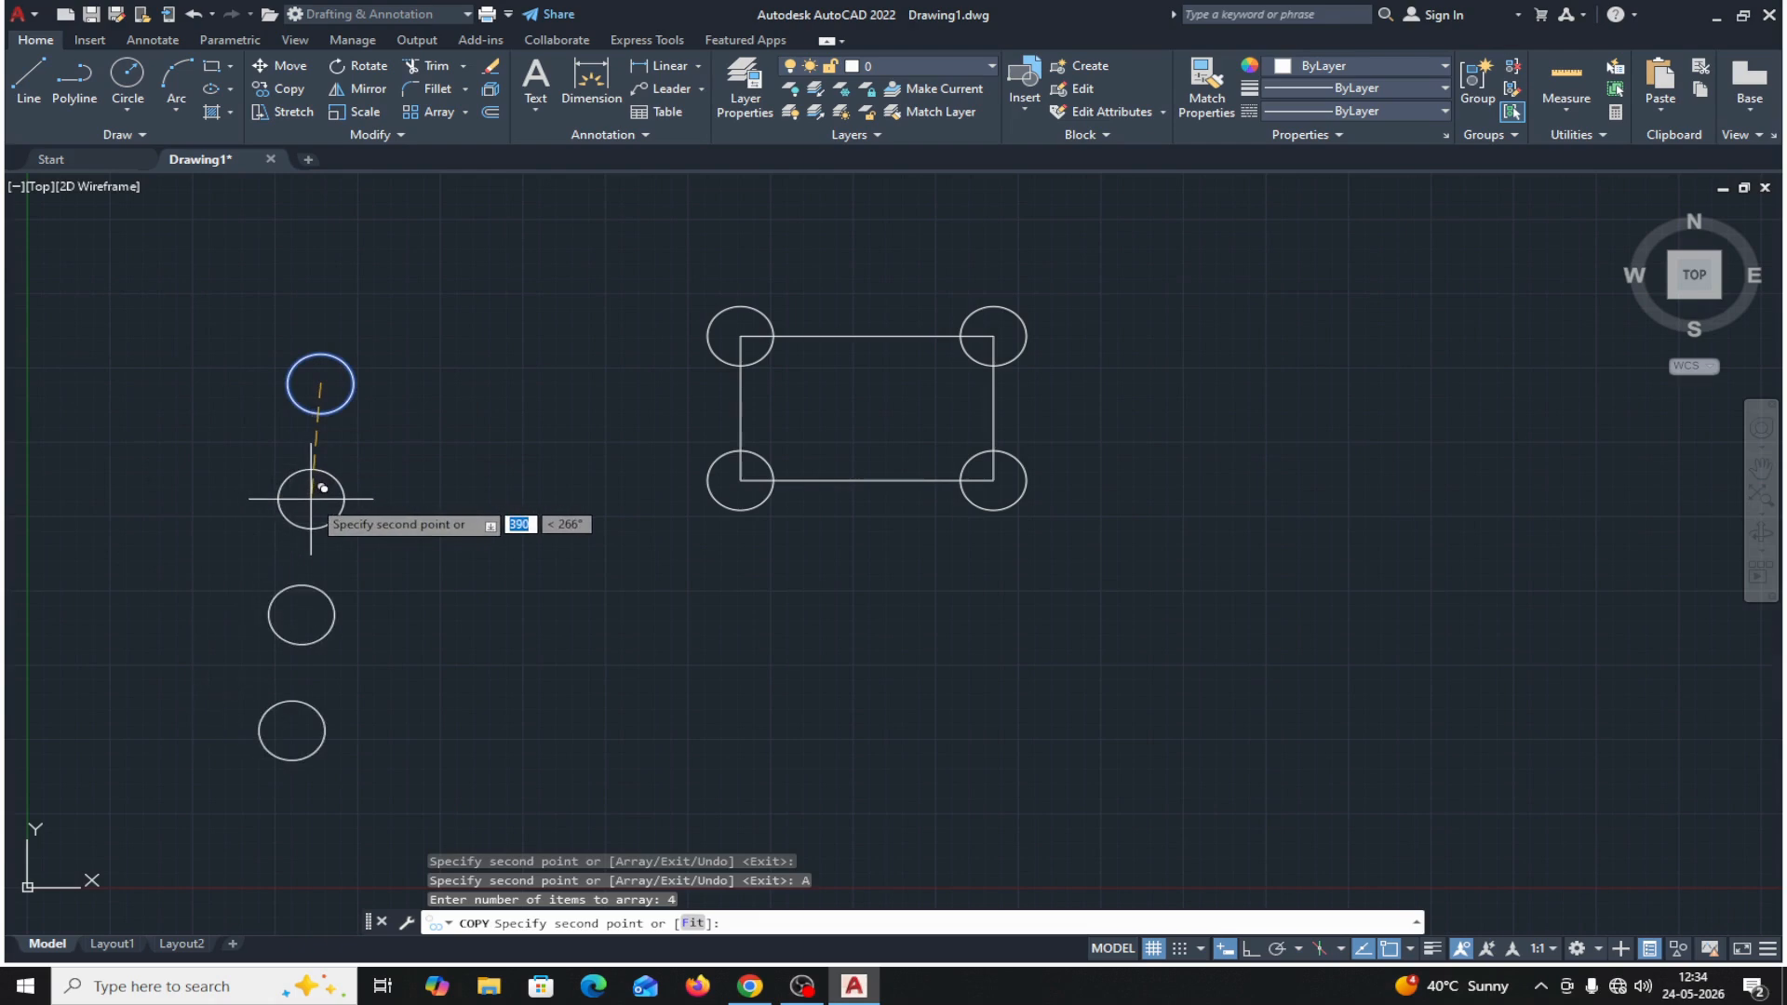
click(1250, 949)
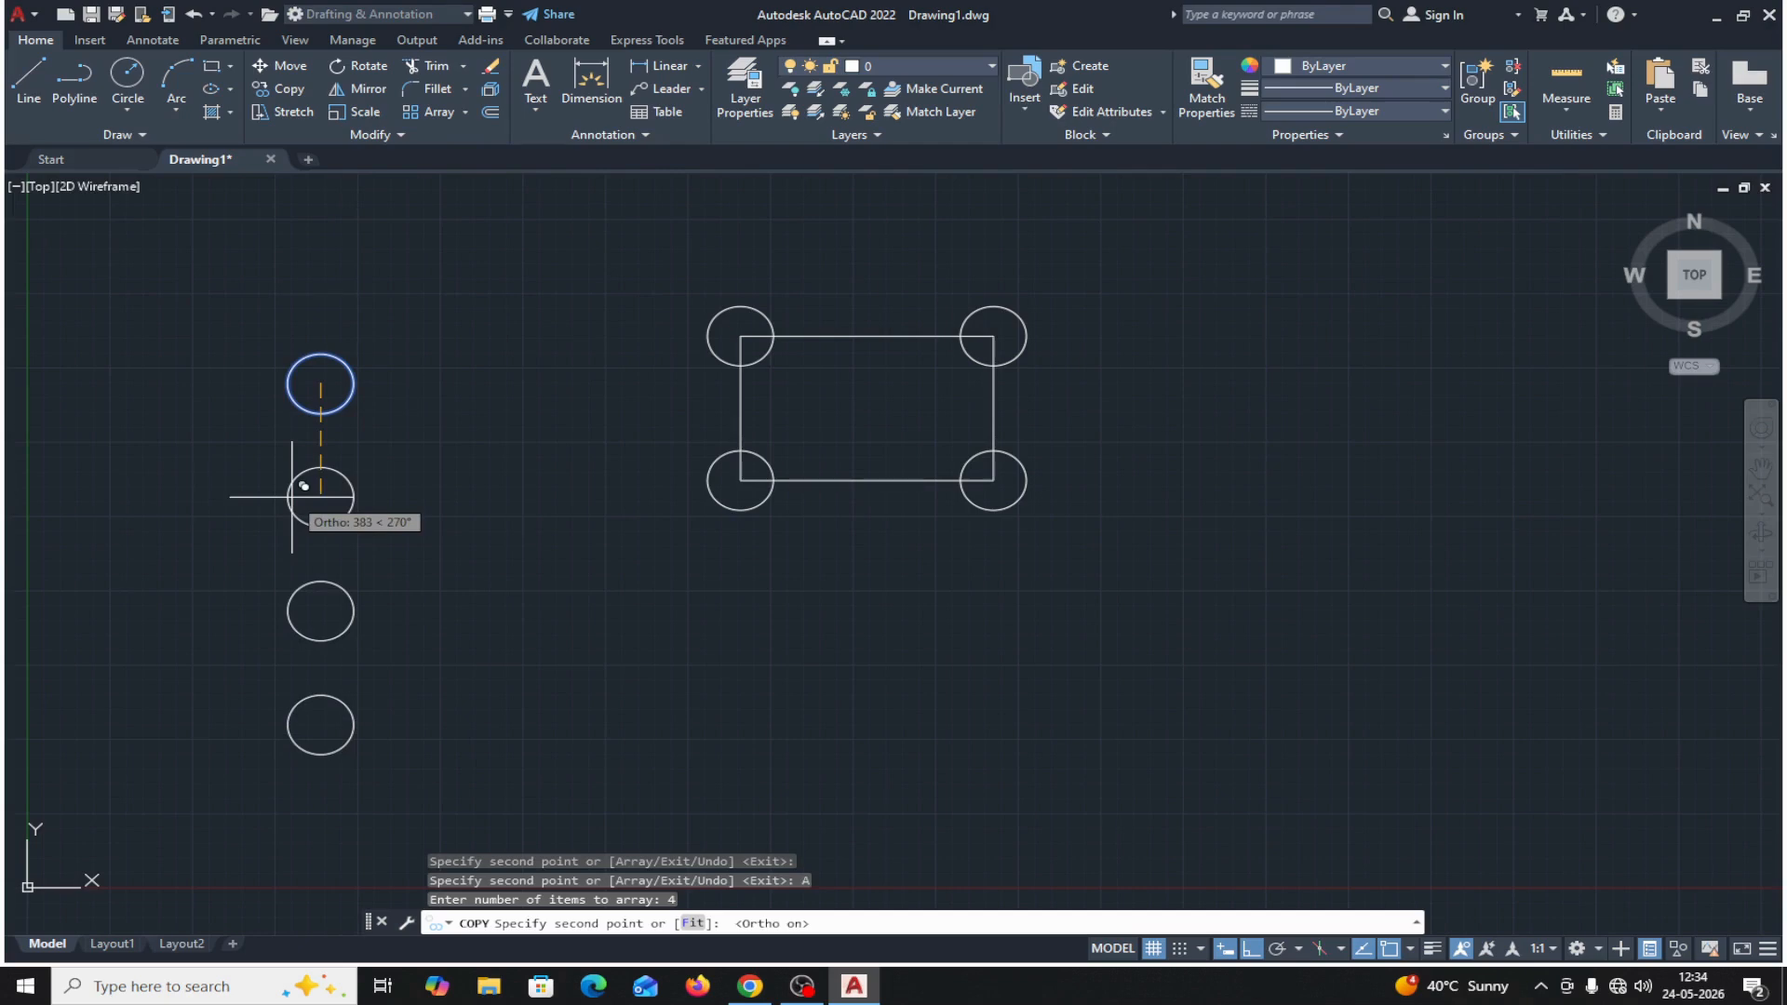
text(2)
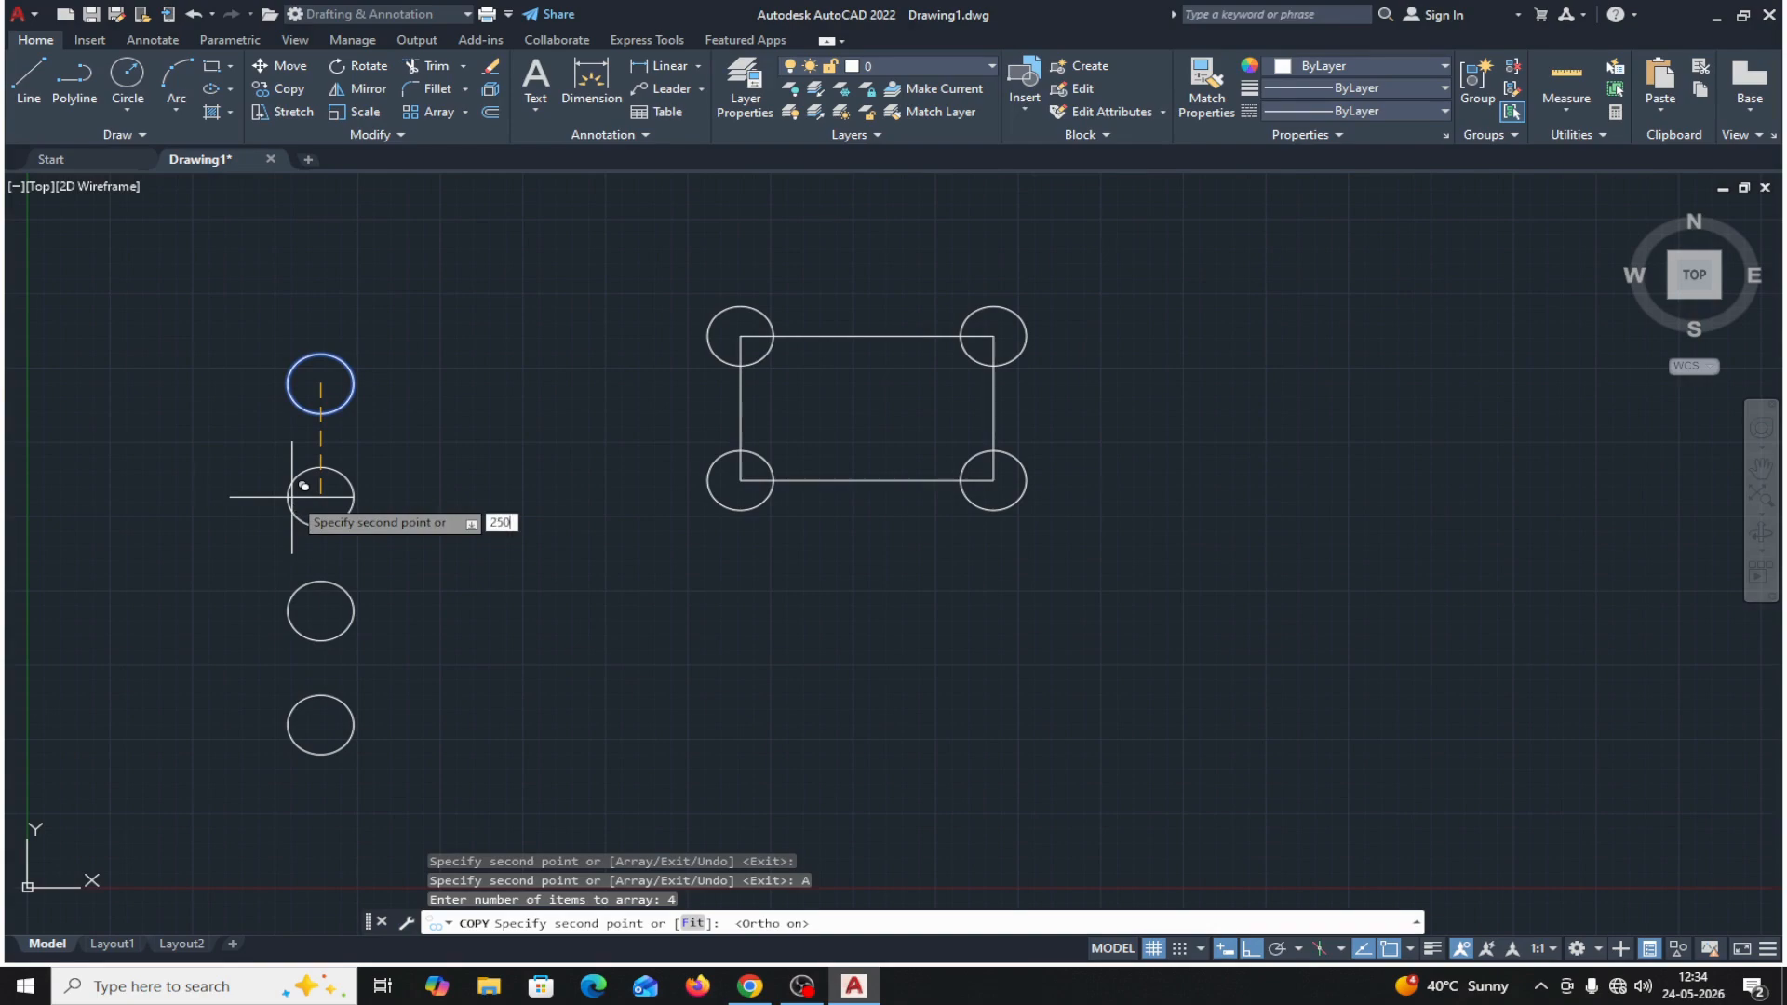
text(50)
key(Return)
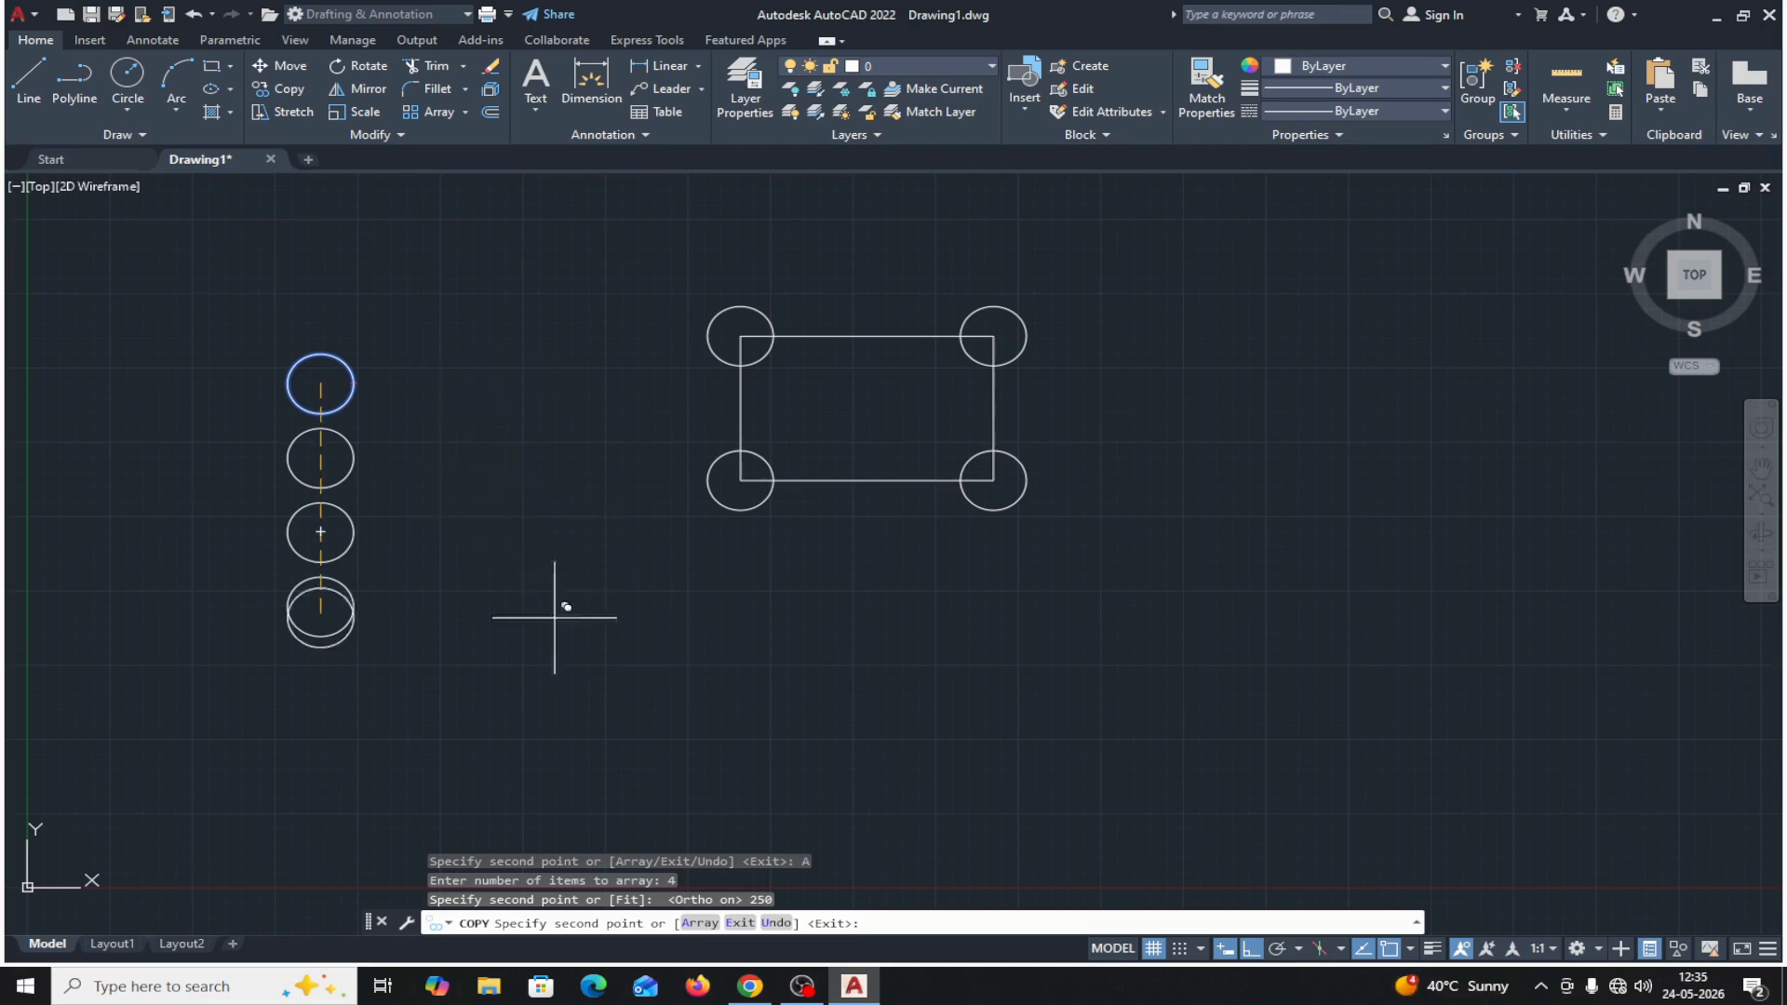
text(E)
key(Return)
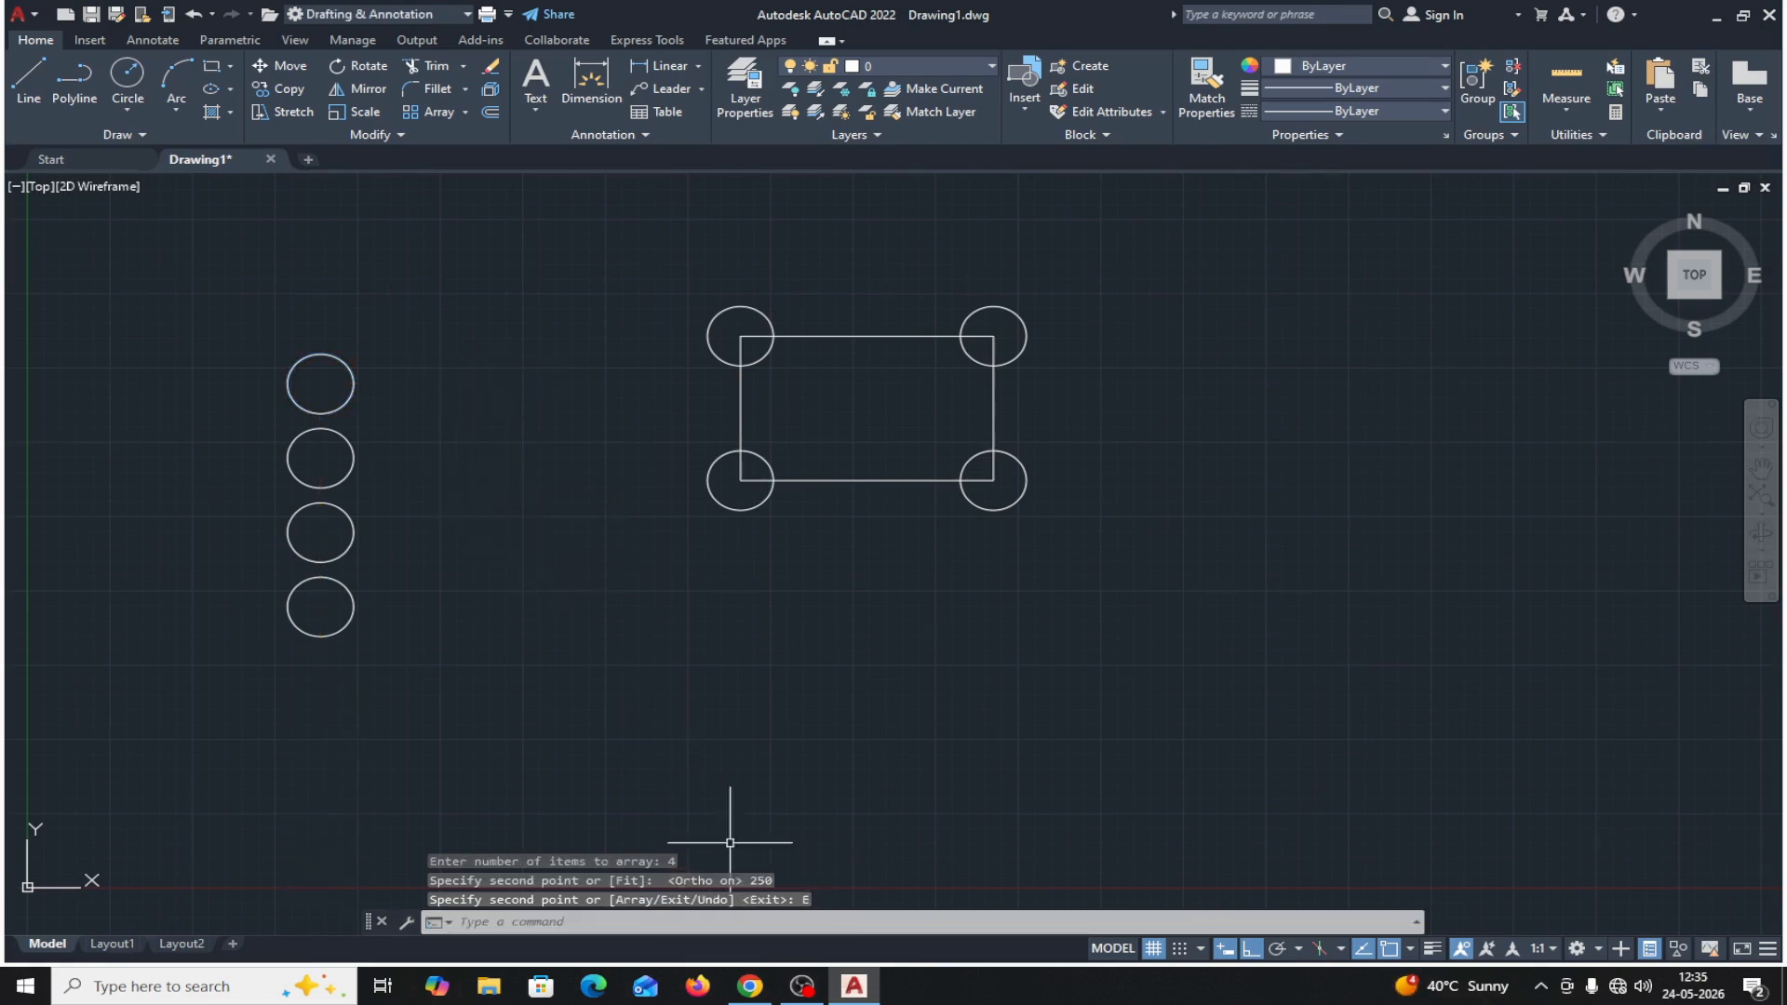
Add a linear dimension between the centers of the column's top two circles, placed to the left of the column.
click(686, 67)
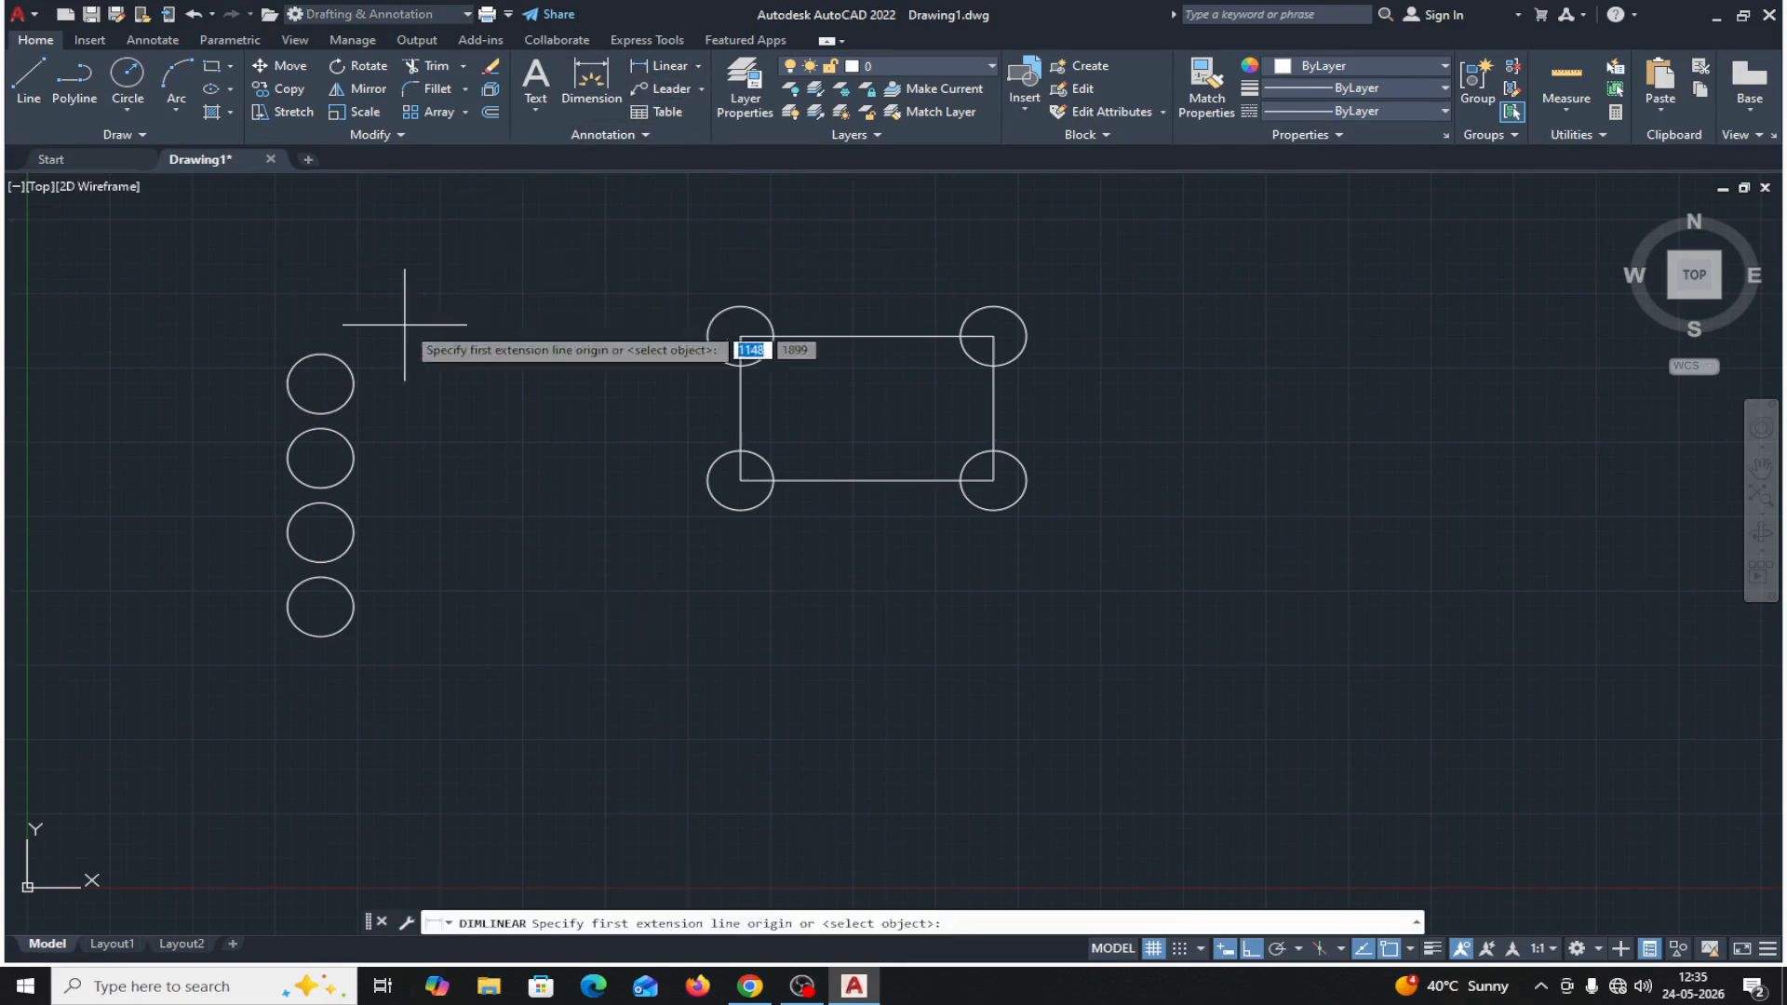
click(320, 382)
click(320, 457)
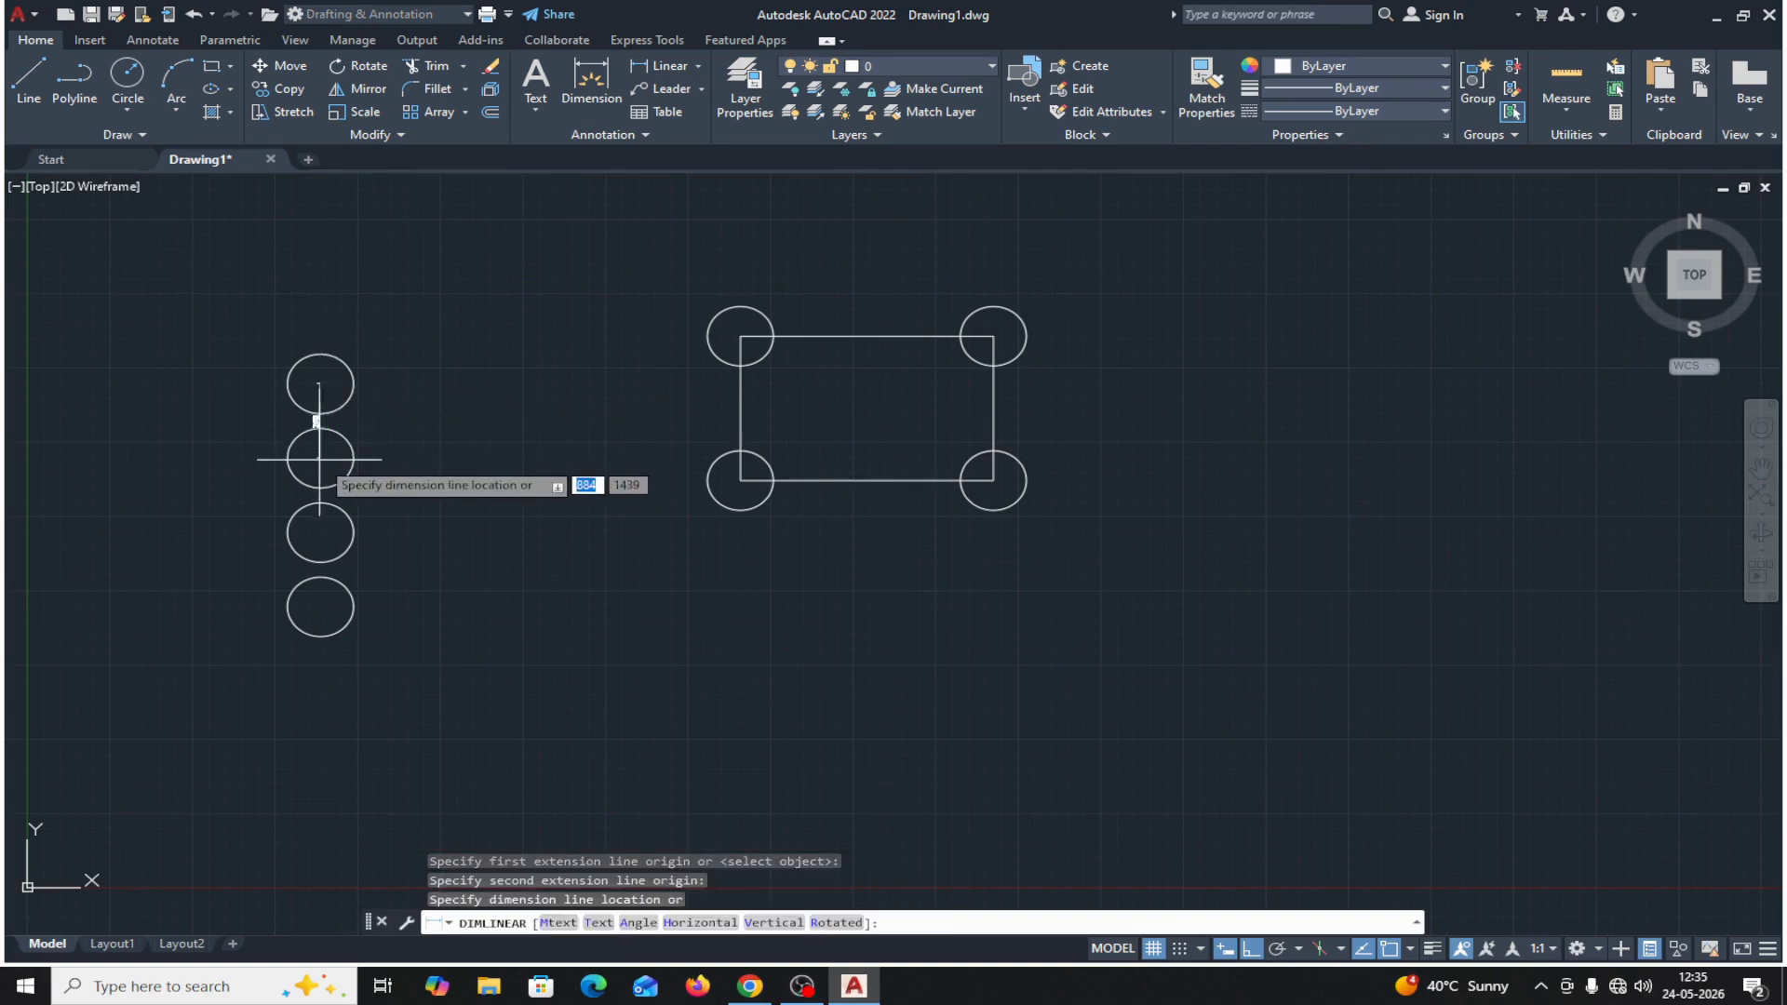
click(205, 442)
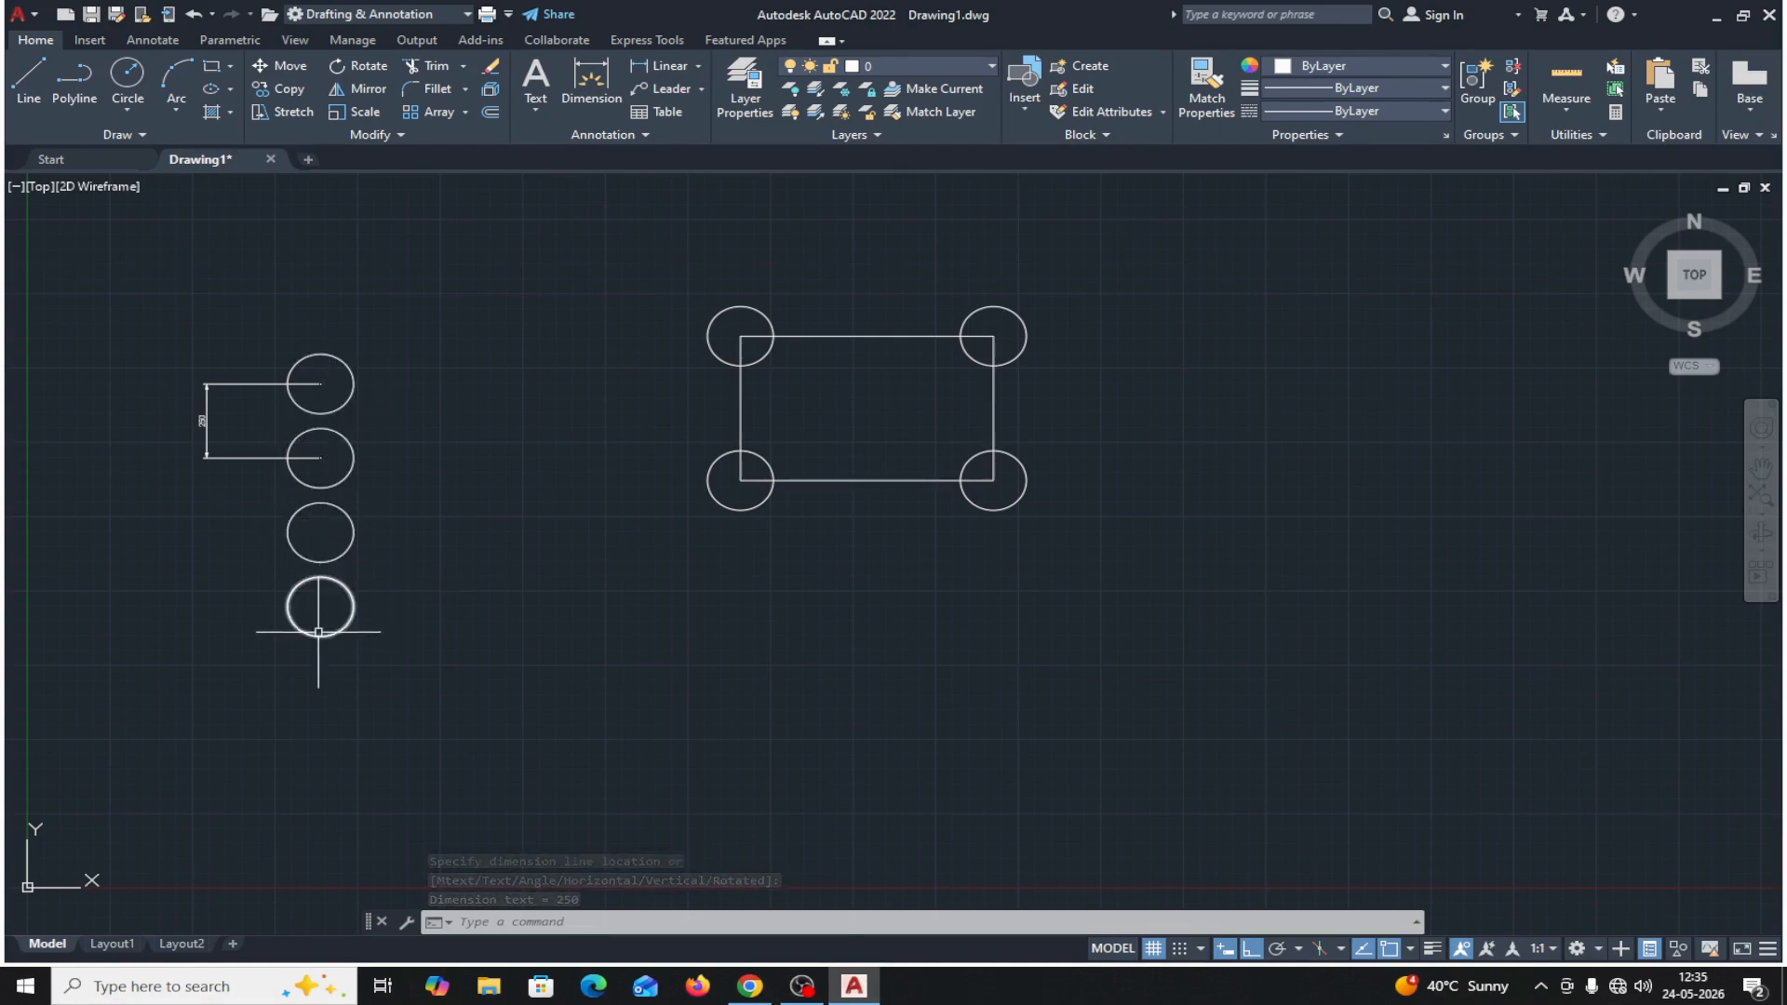
Delete the rectangle together with the four circles at its corners.
click(603, 272)
click(1119, 590)
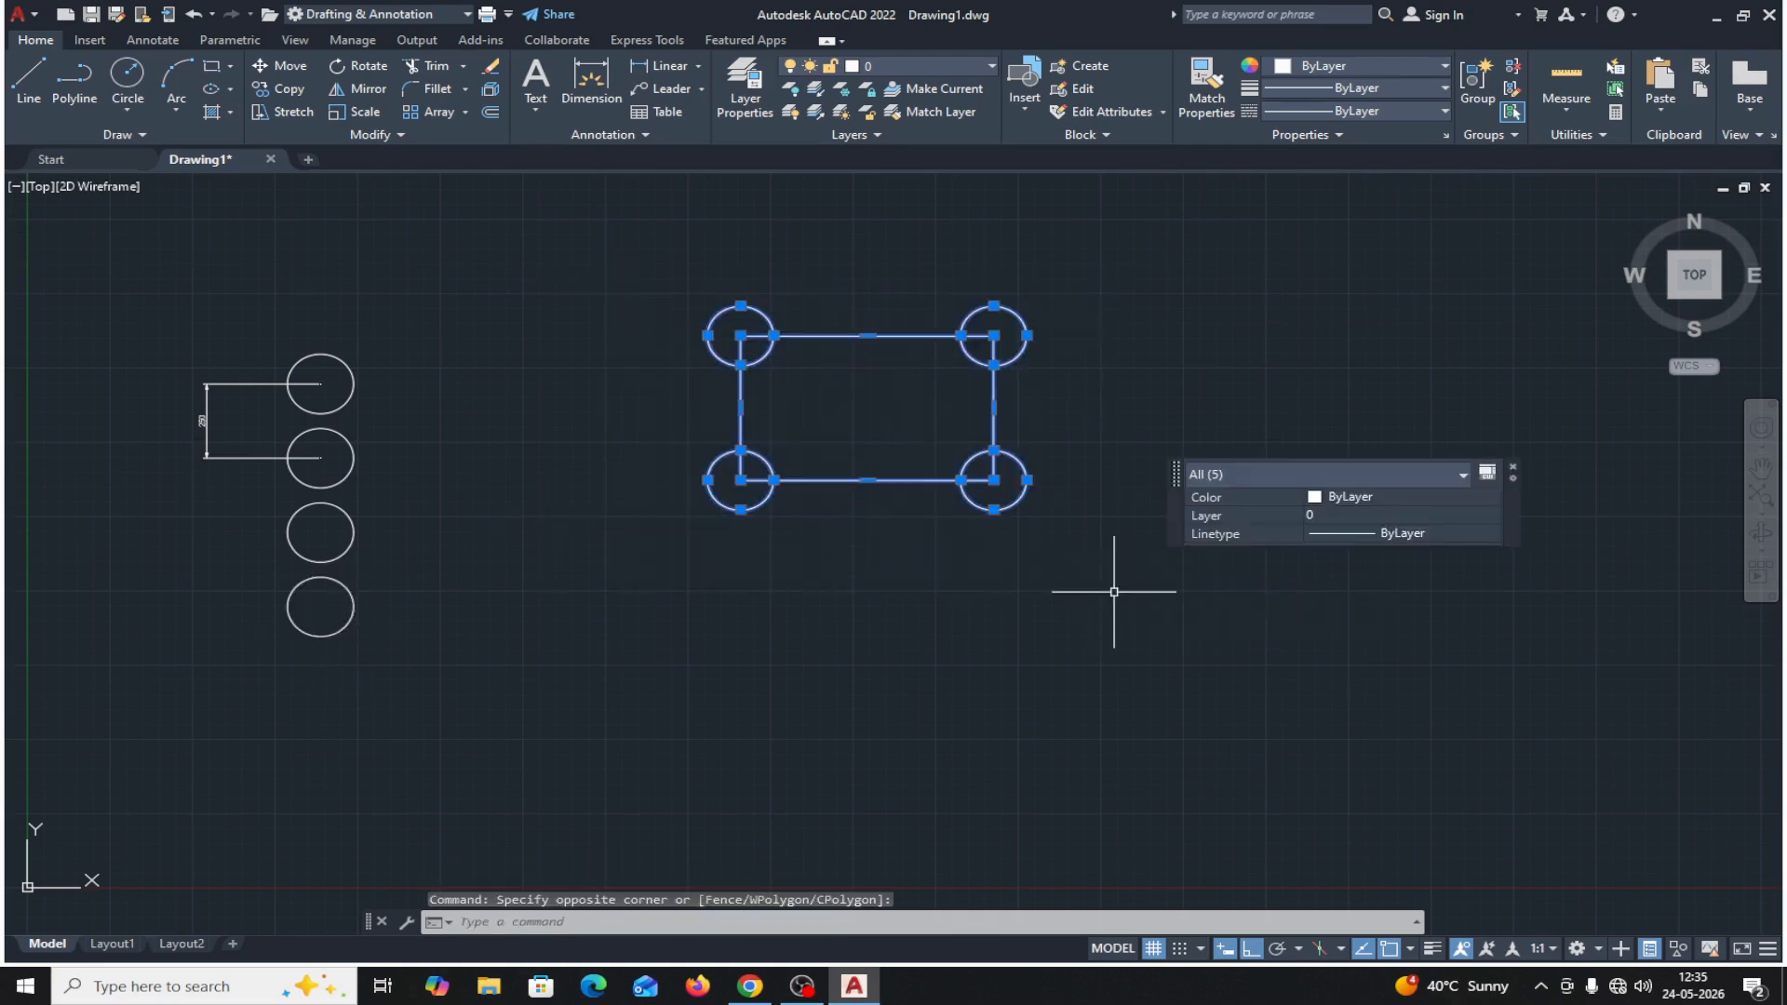
key(Delete)
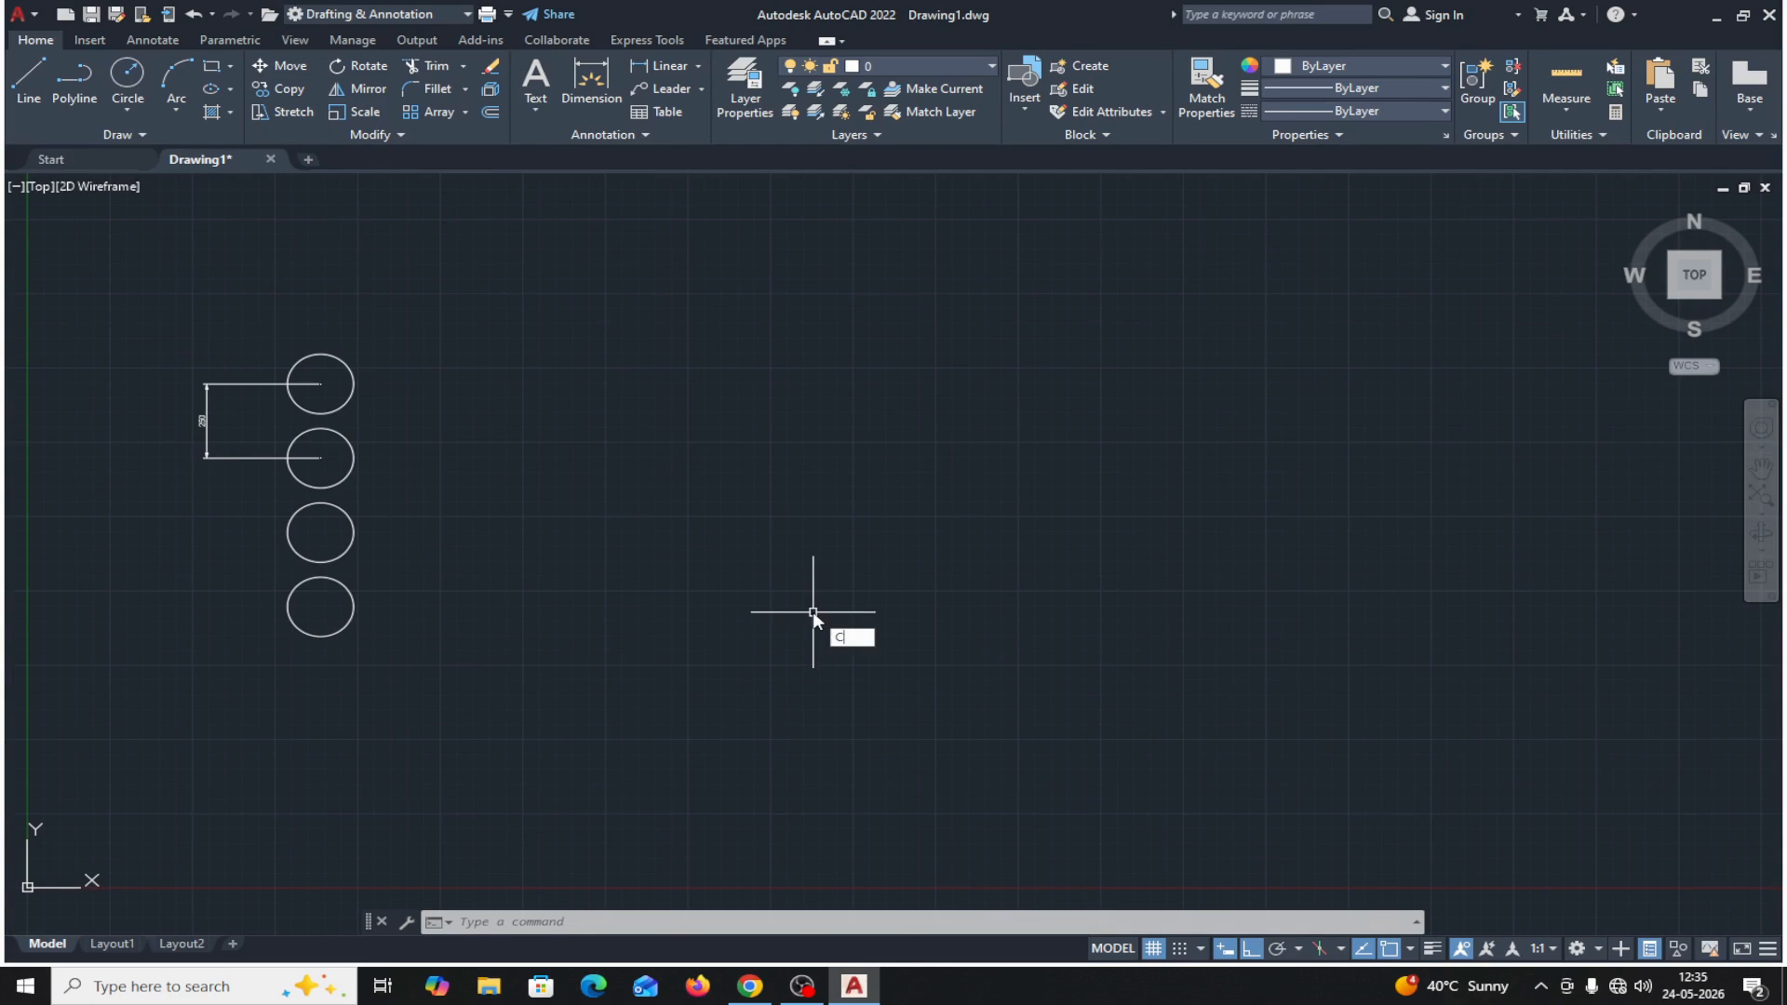
Copy the column's top circle from its center as a 5-item array using Fit over a total distance of 700 horizontally to the right.
text(O)
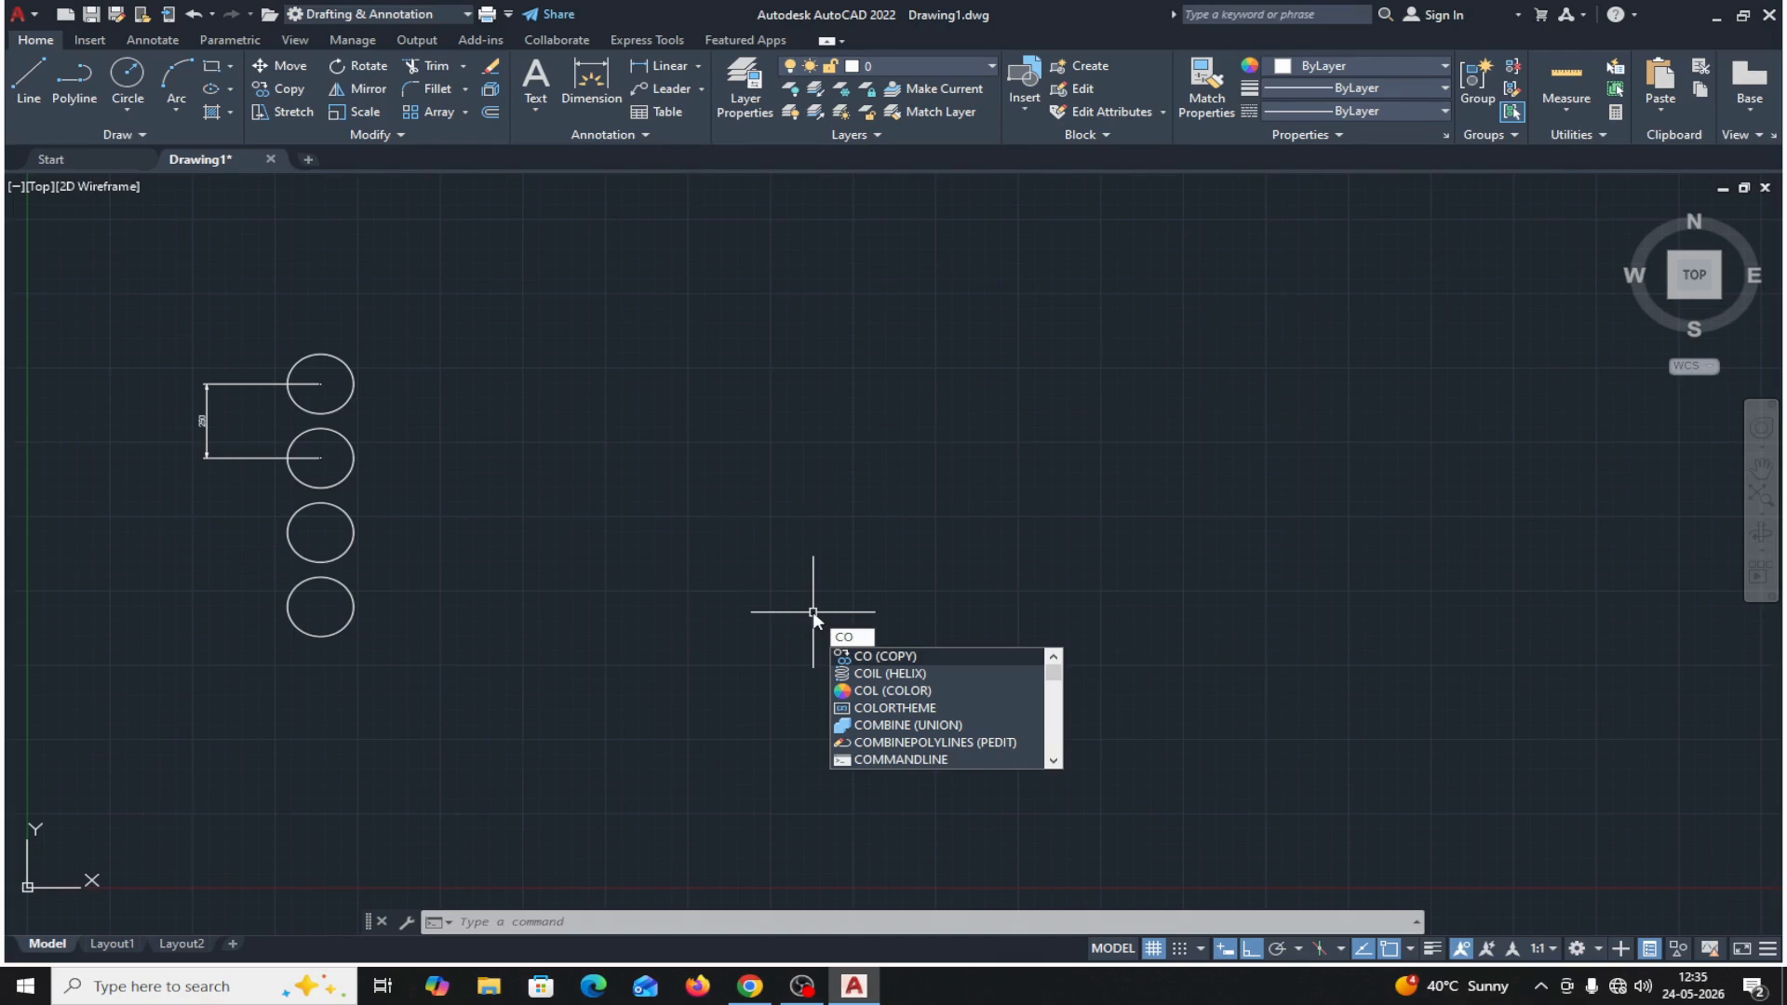
key(Return)
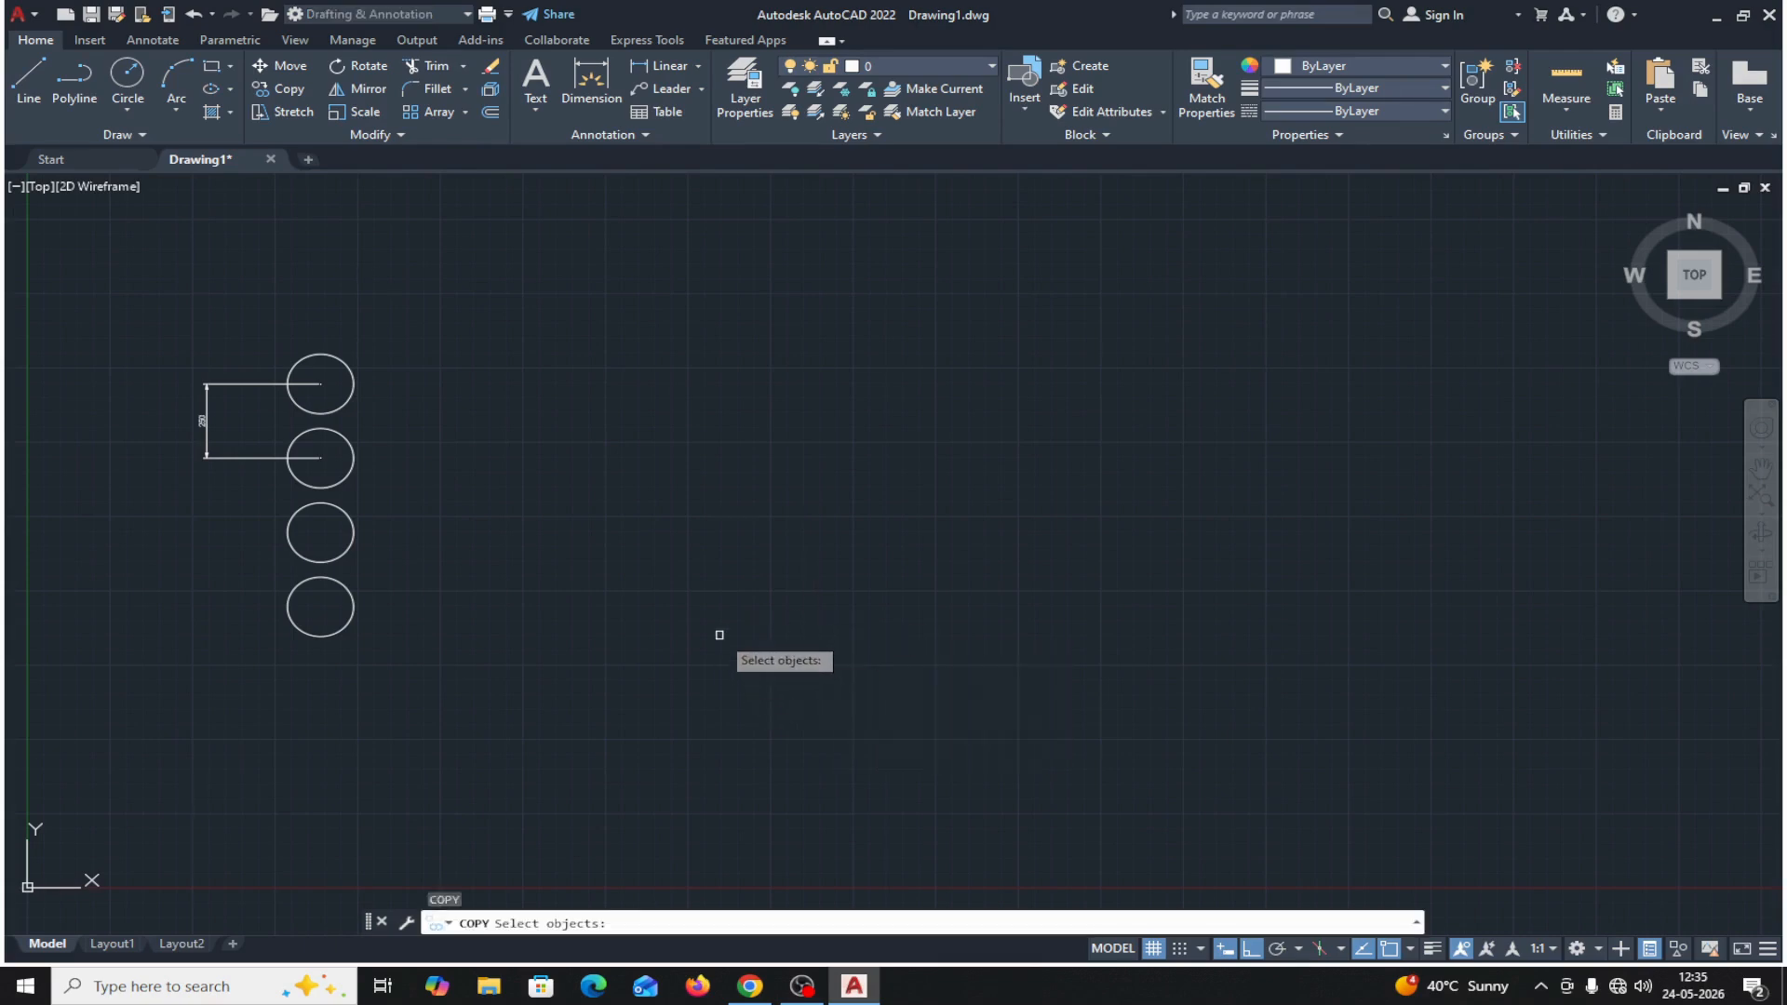
click(350, 395)
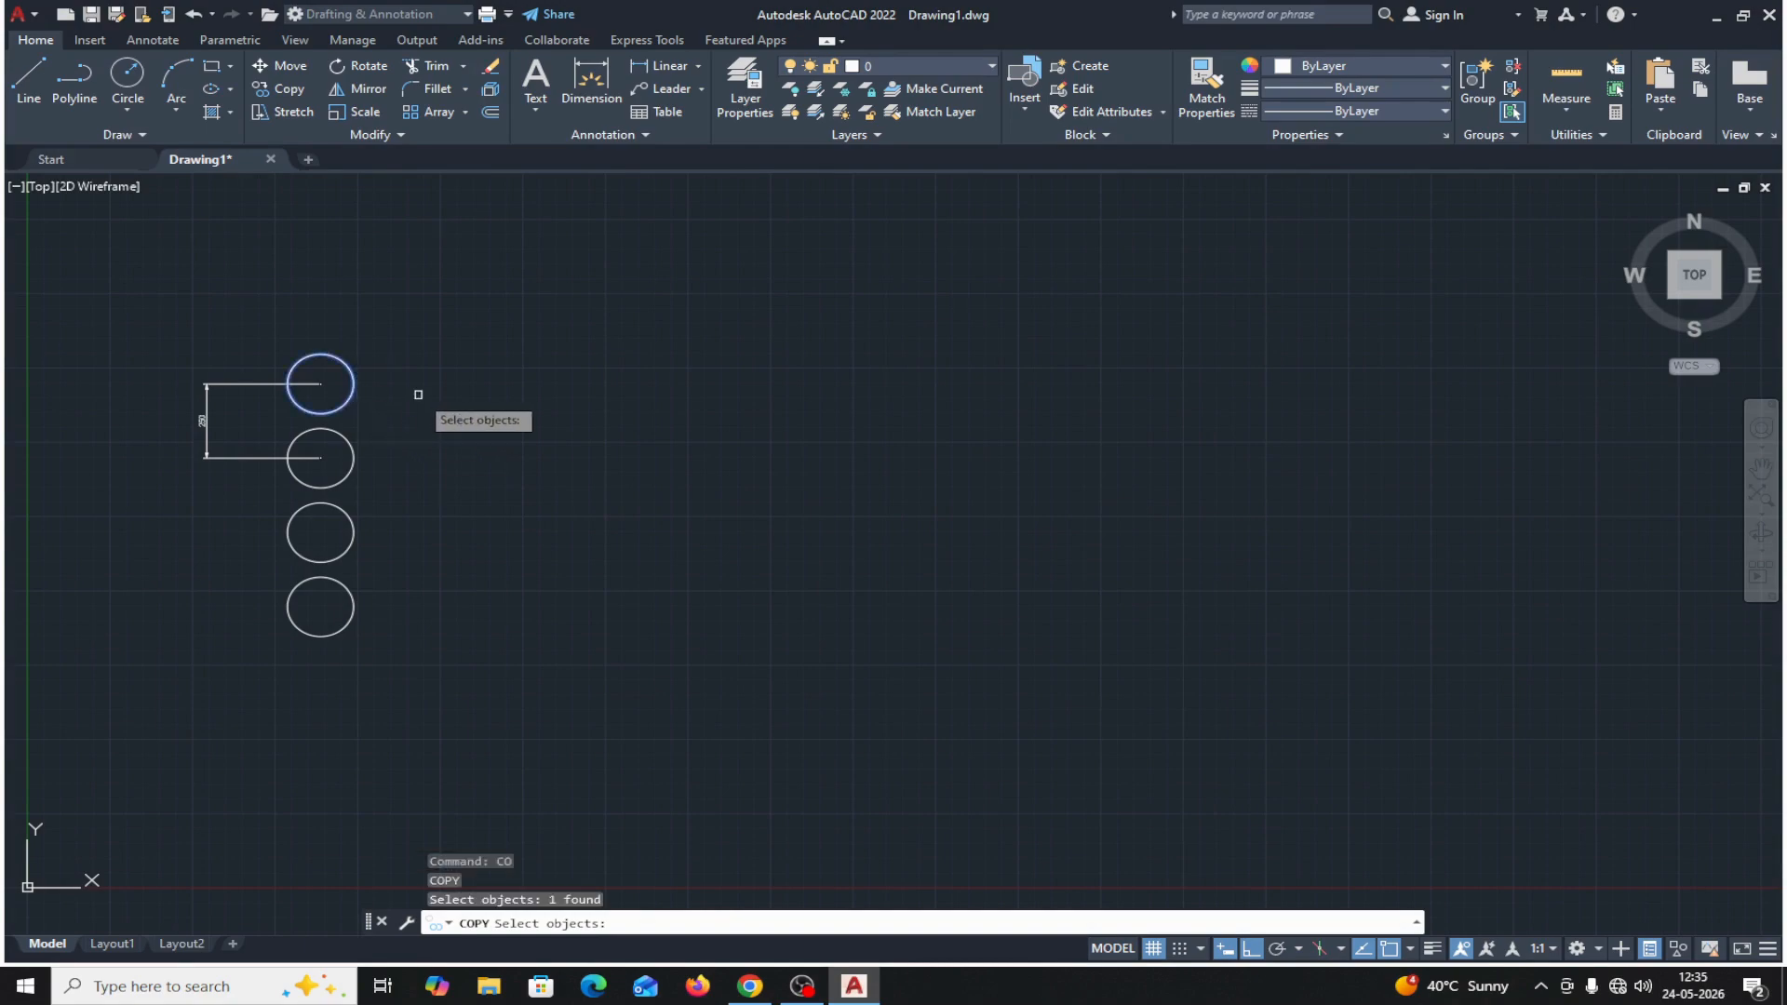
key(Return)
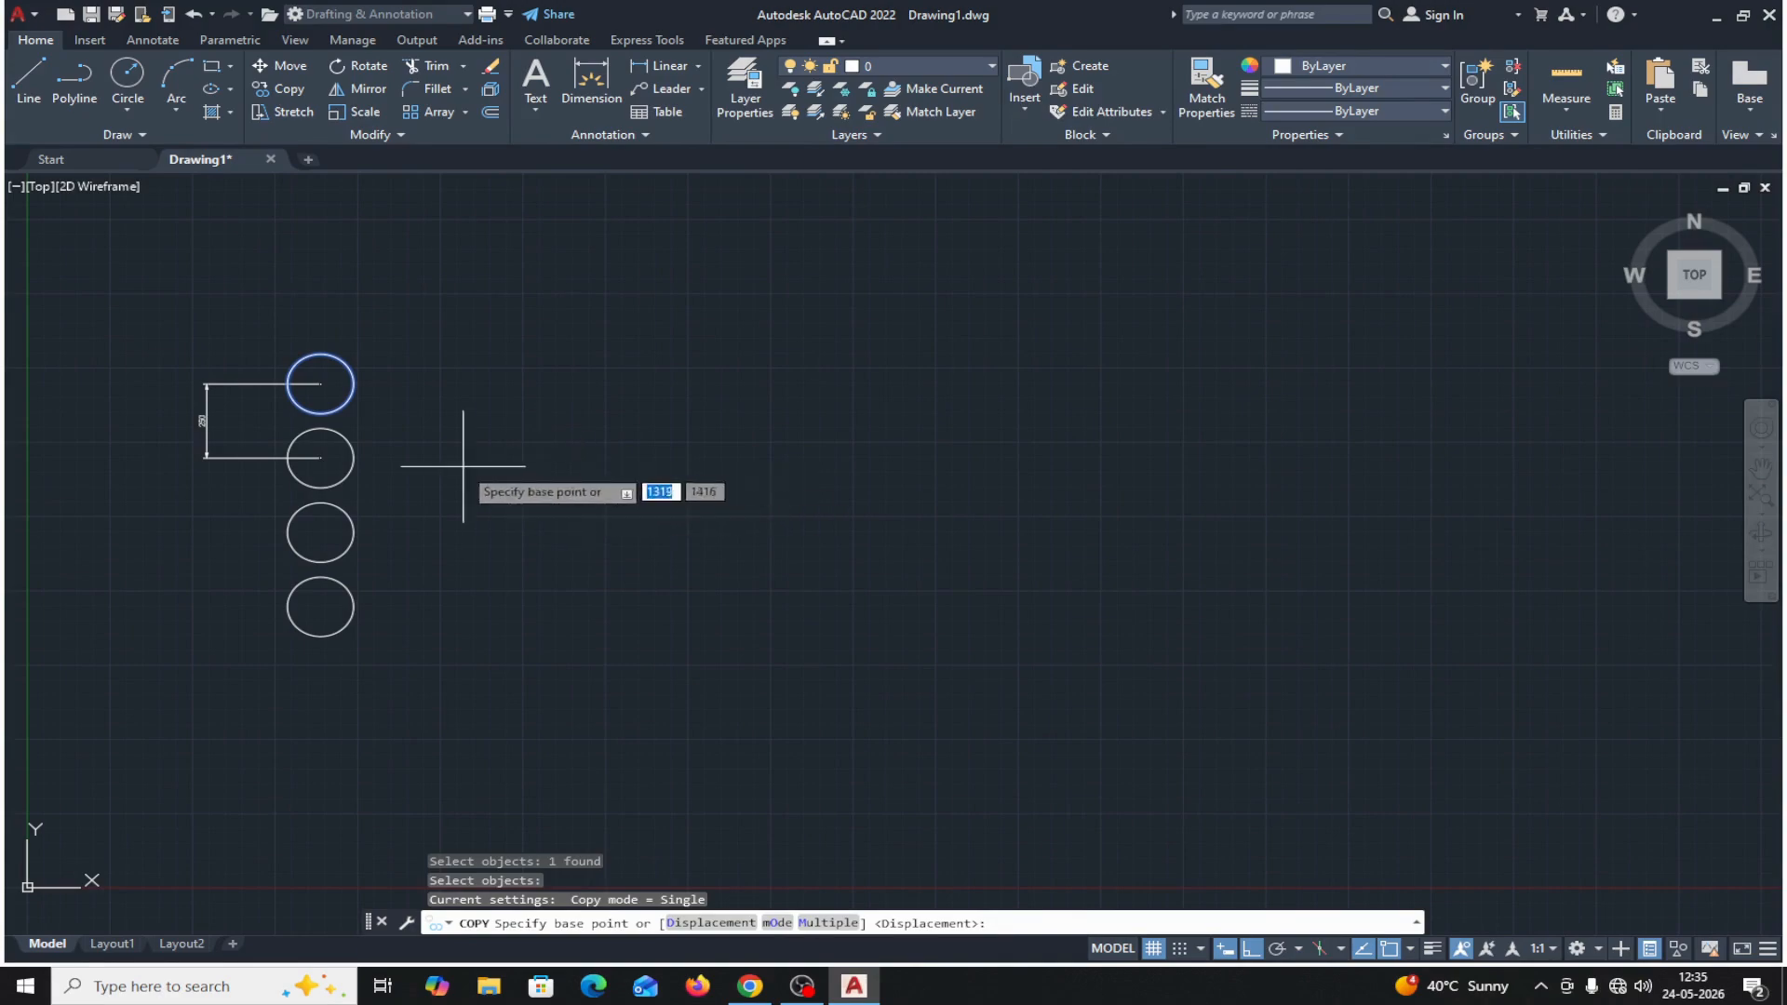
click(320, 383)
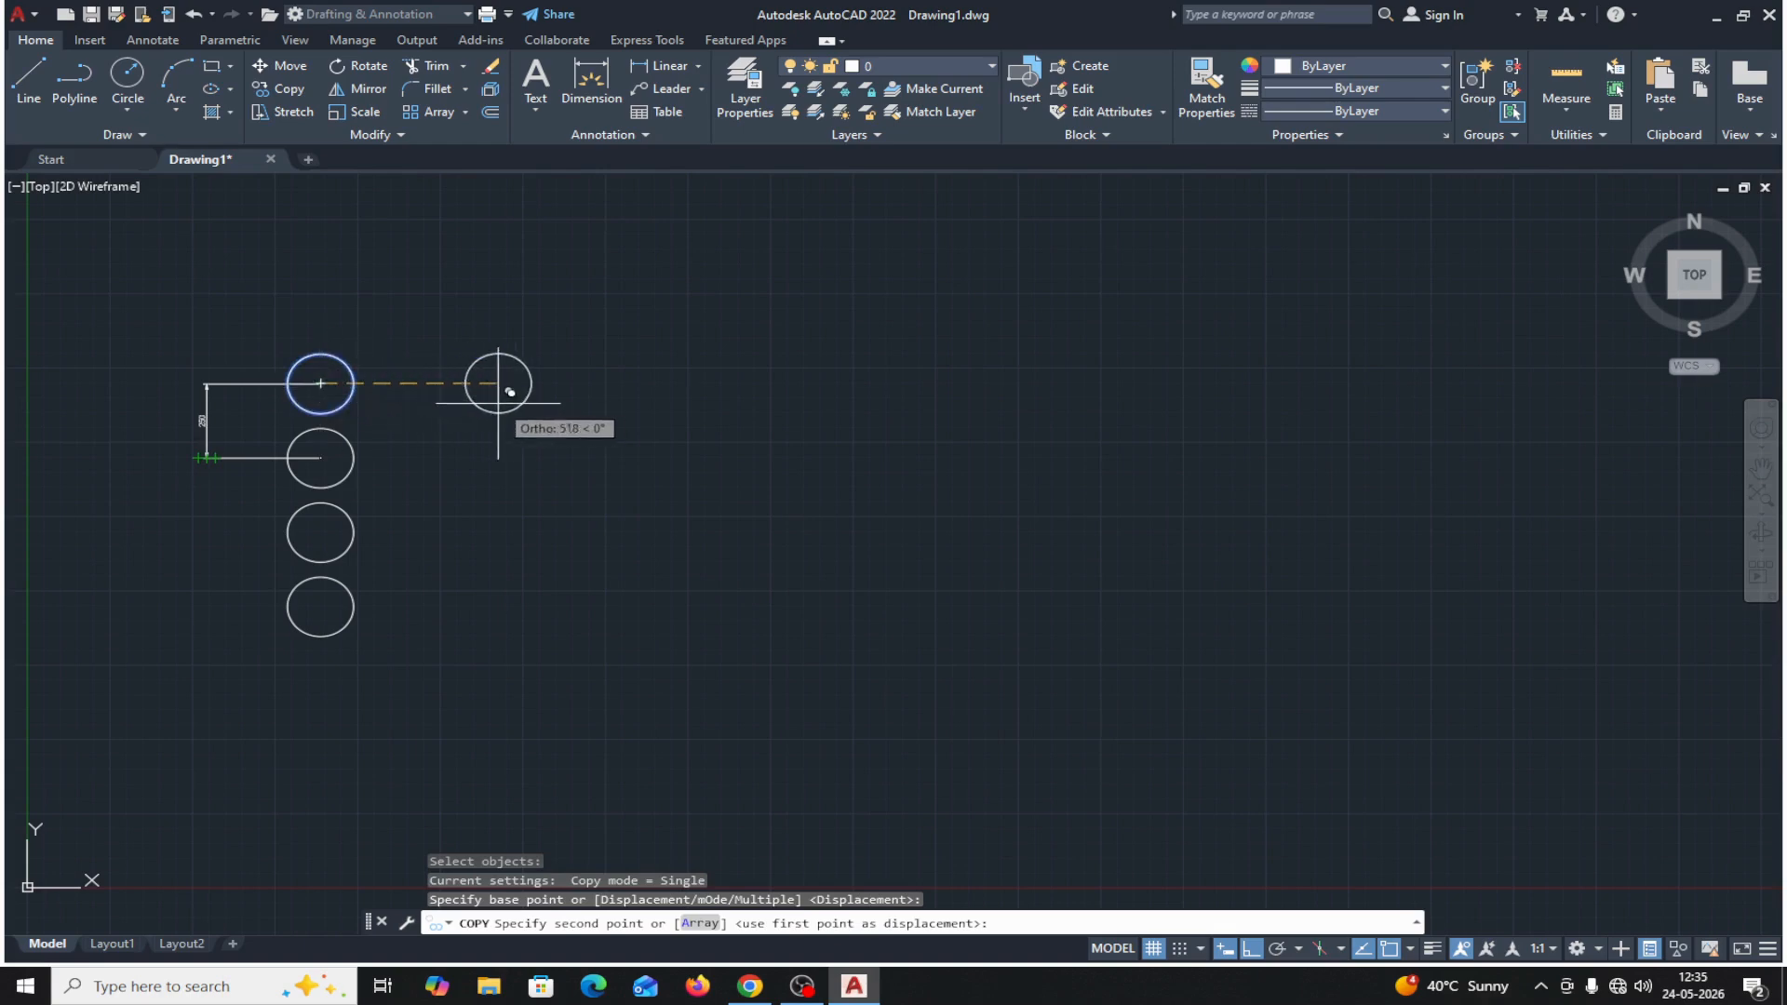
click(700, 923)
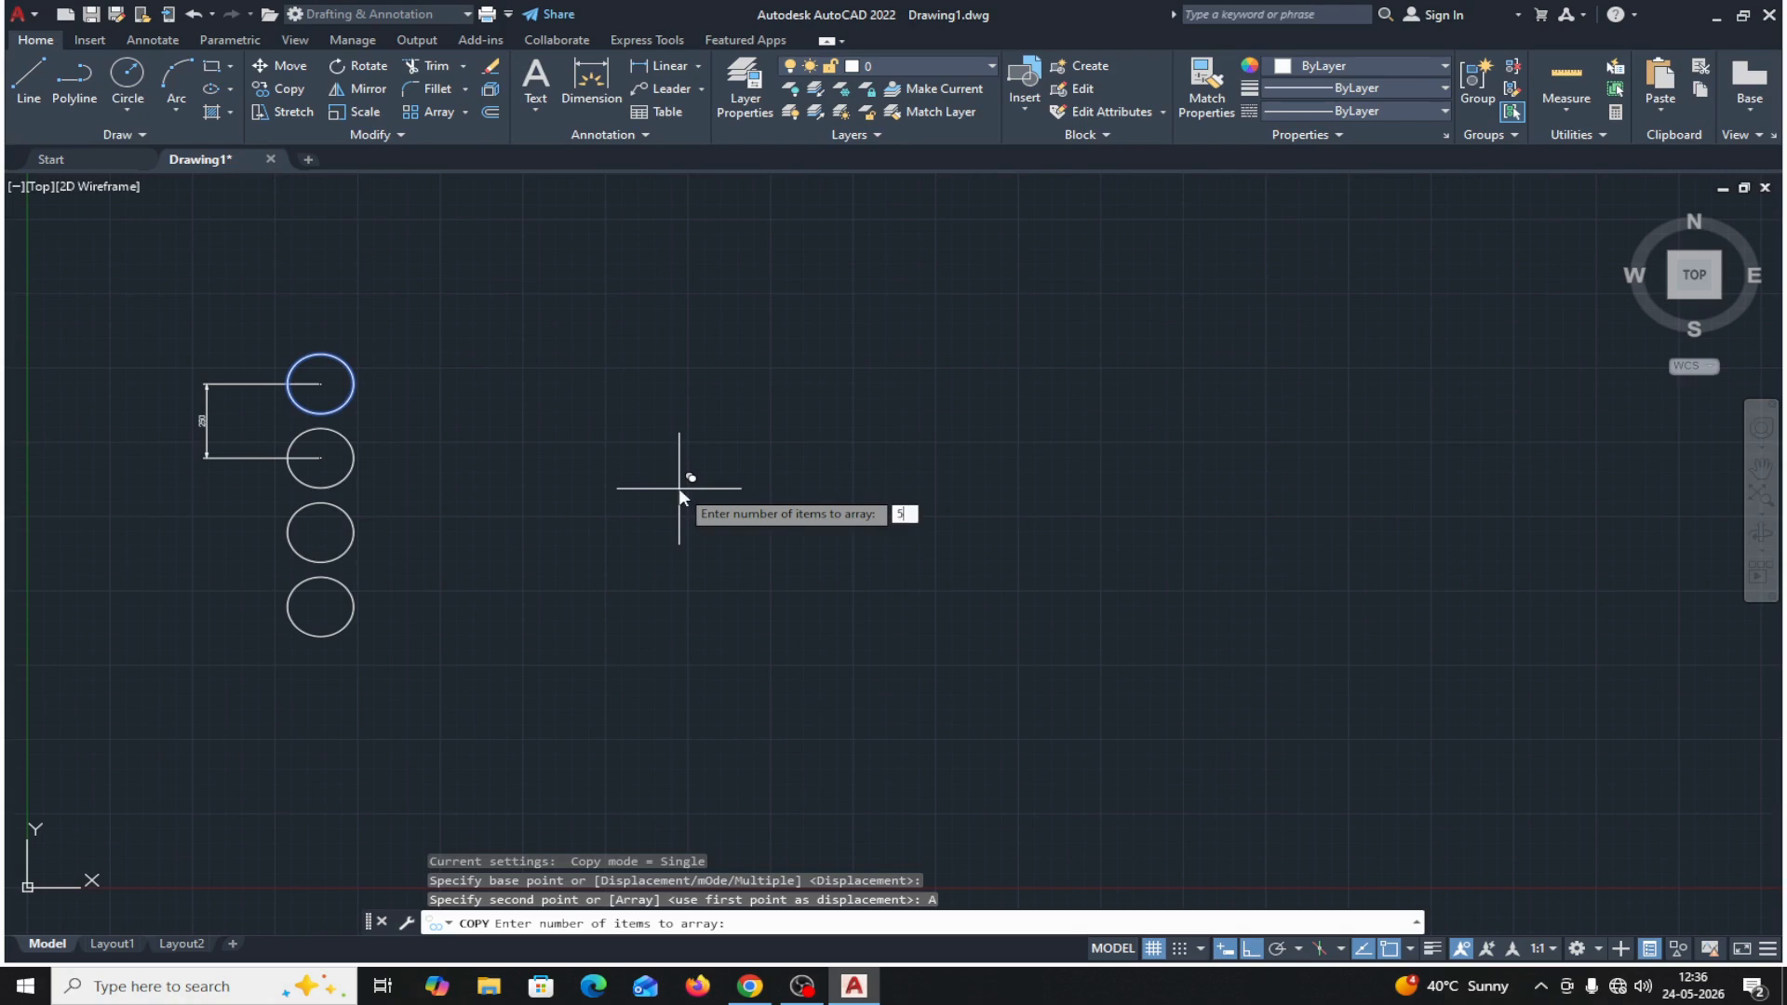
key(Return)
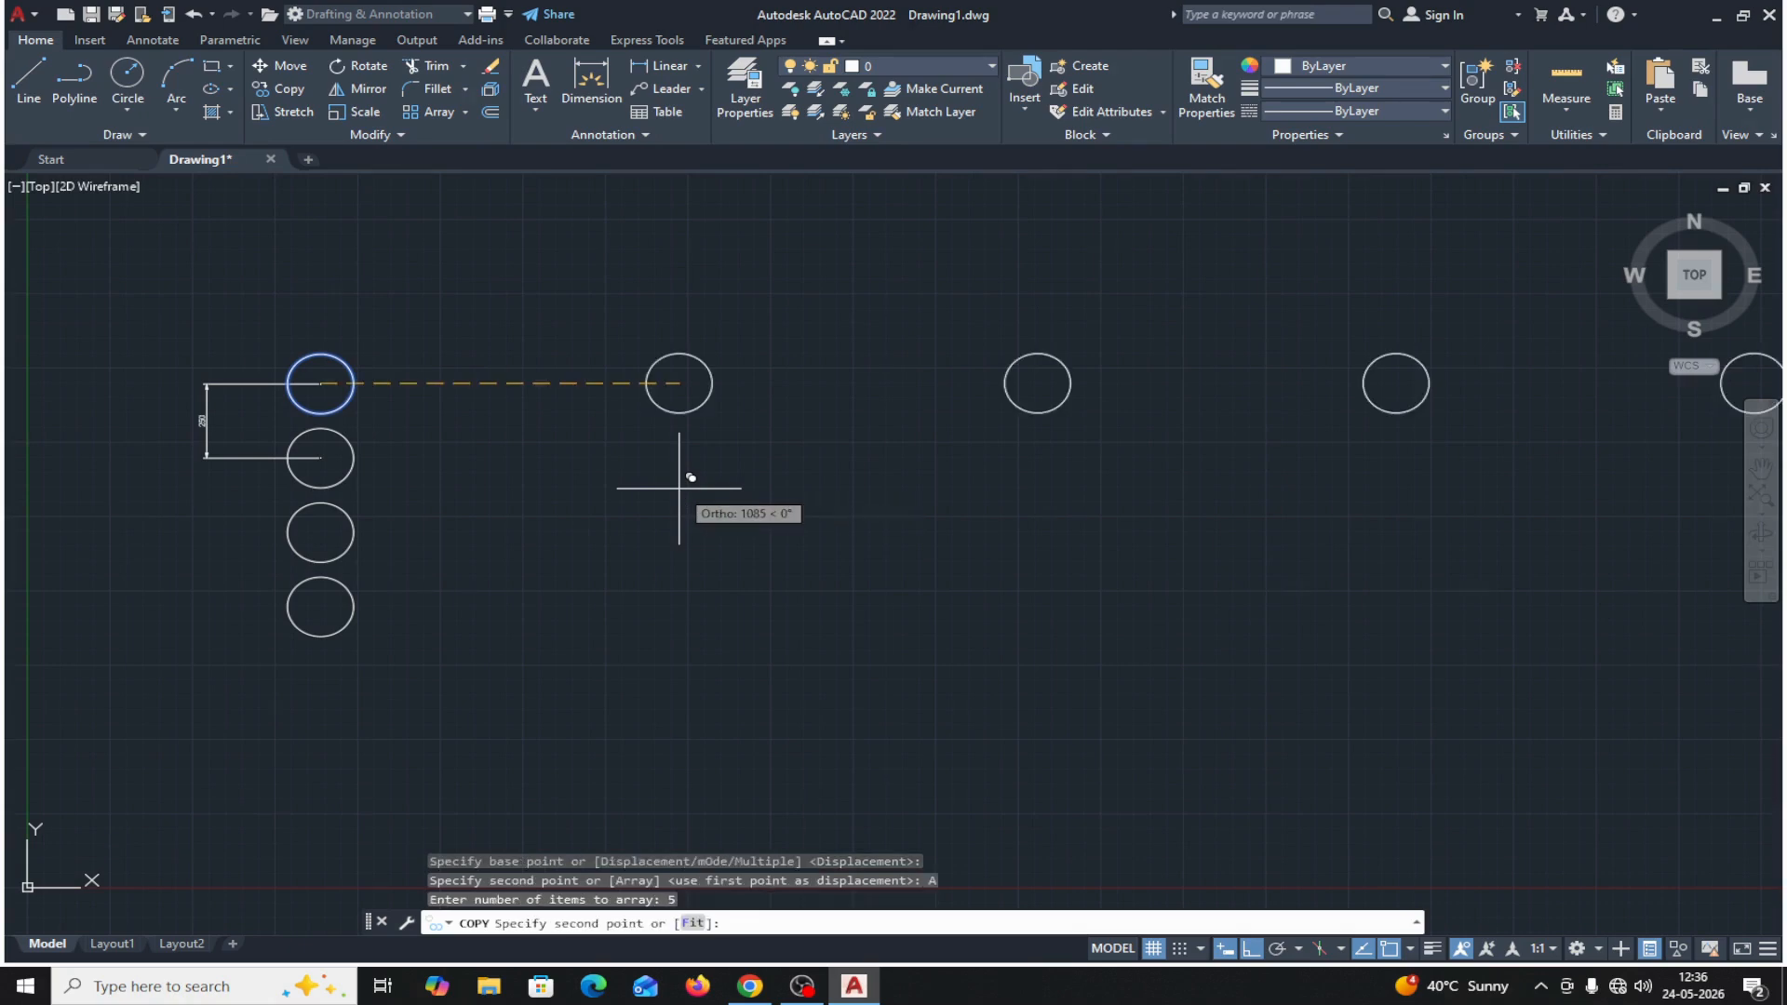
click(694, 924)
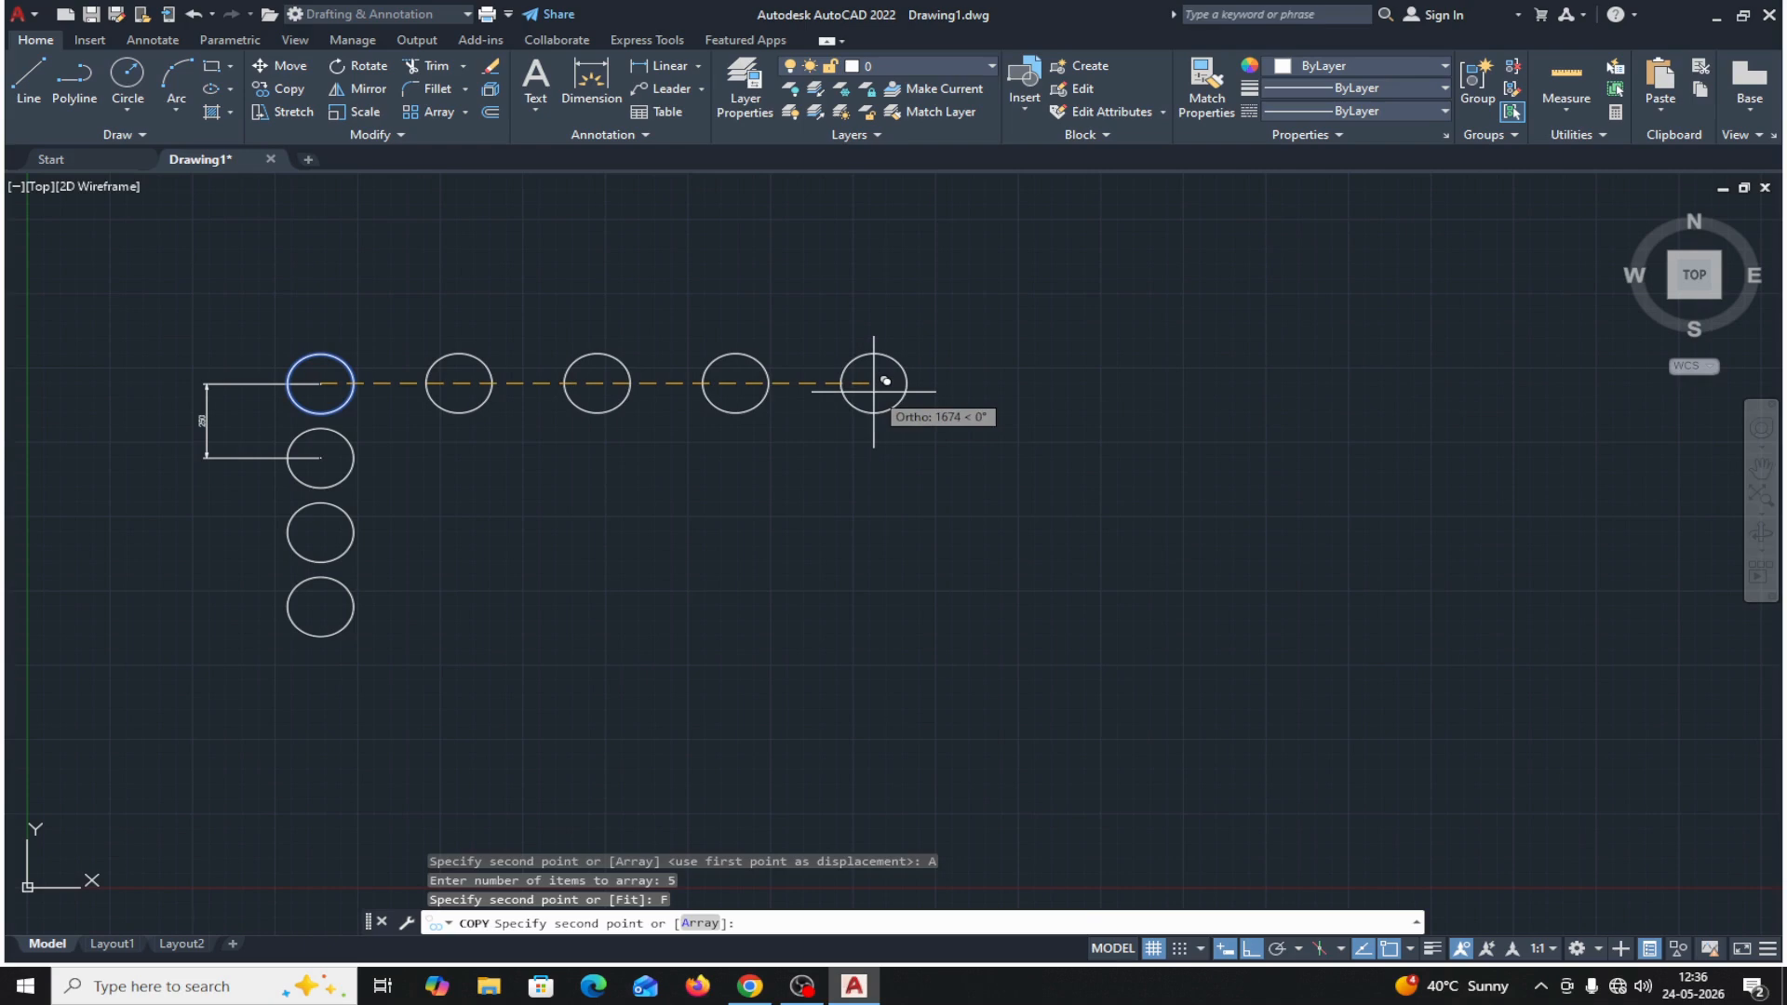
text(700)
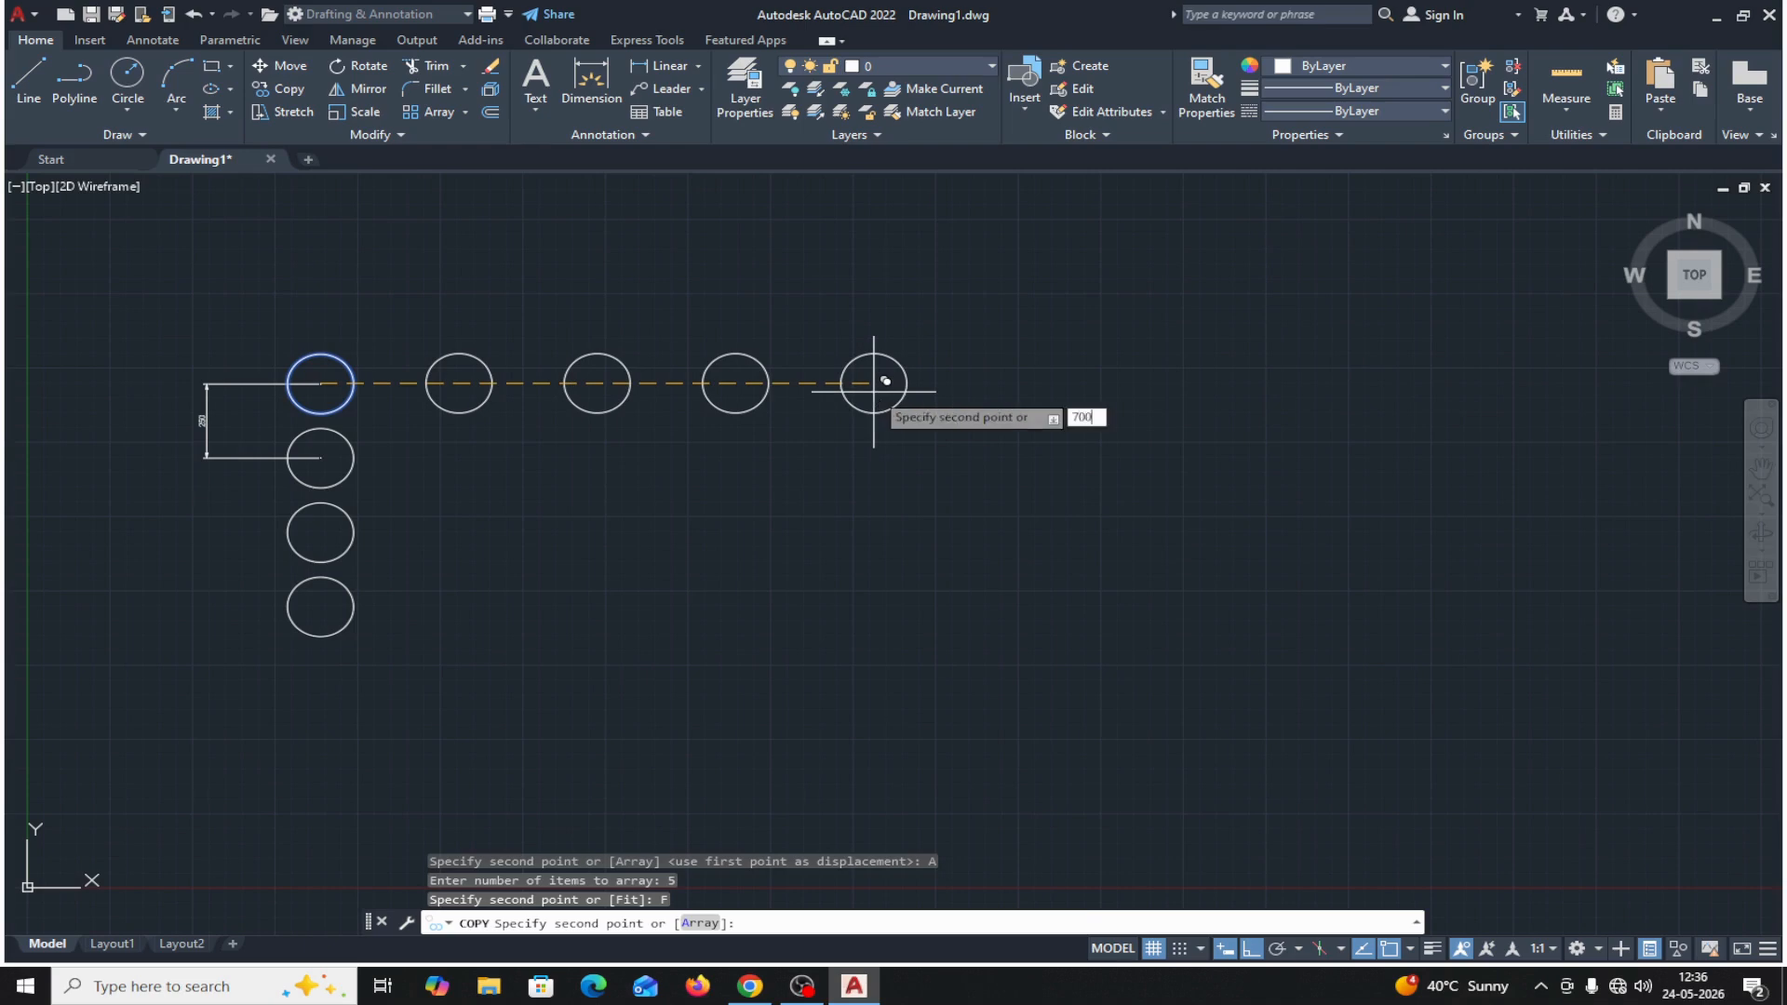
key(Return)
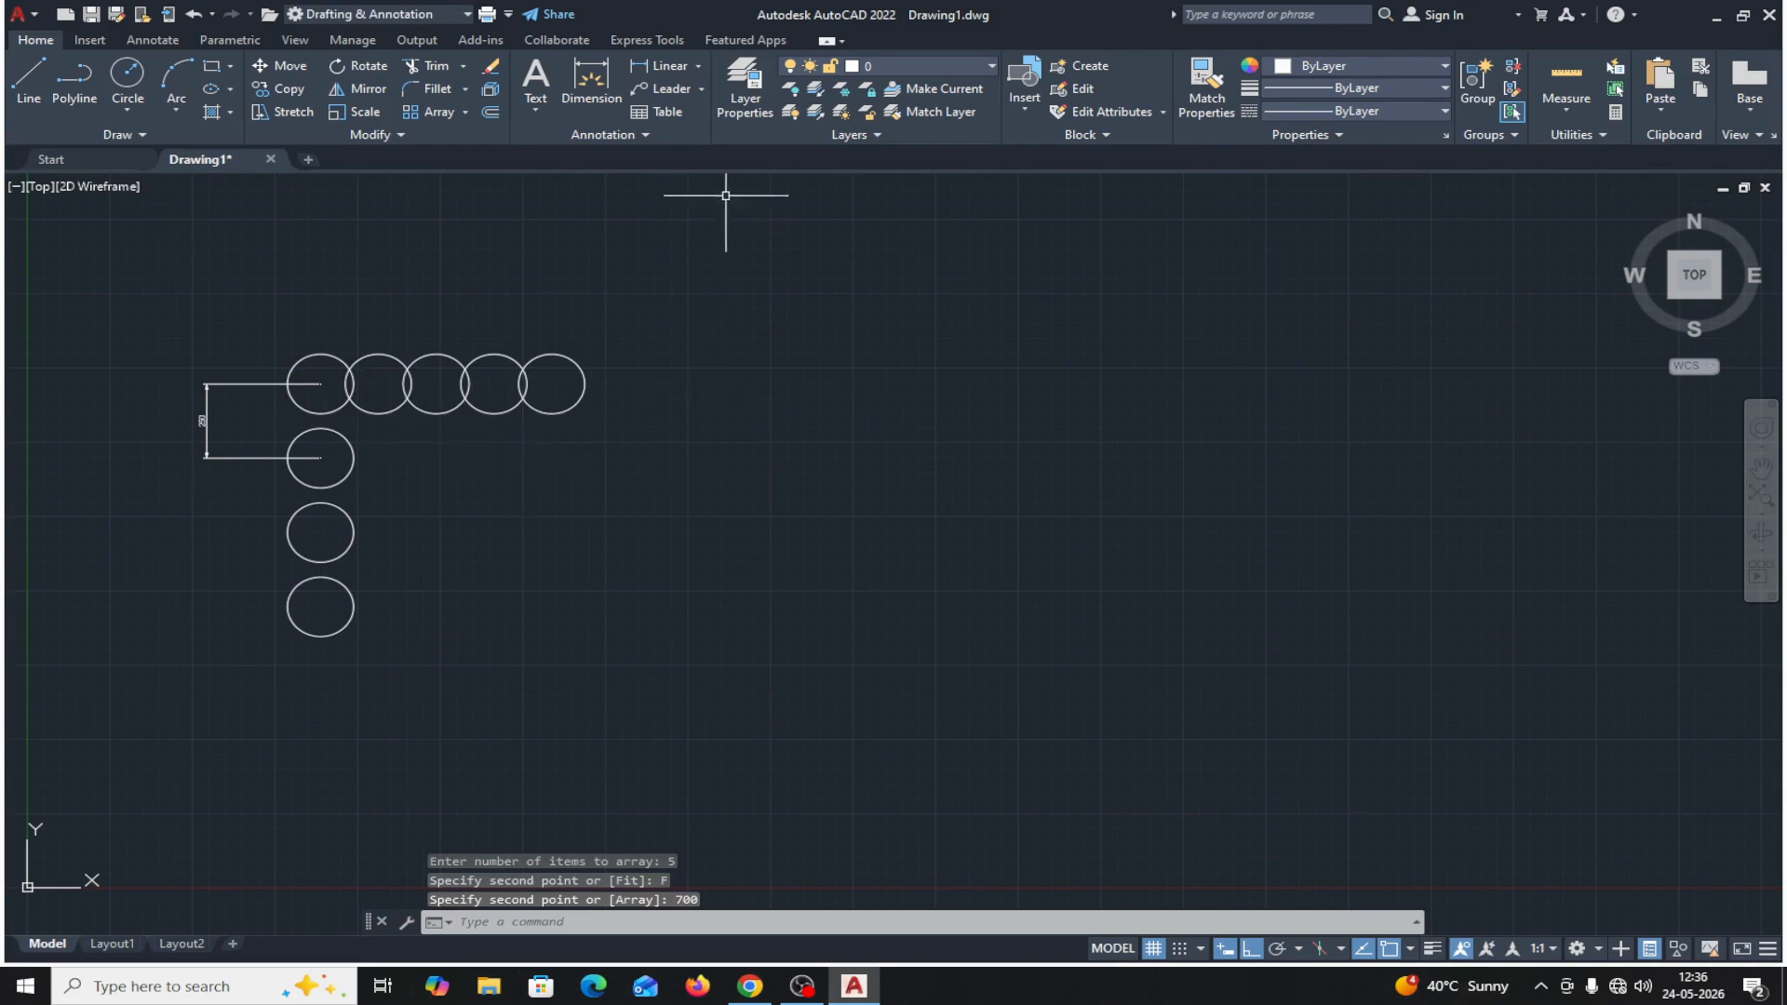
Add a linear dimension between the centers of the first and last circles of the horizontal row, placed above the row.
click(697, 66)
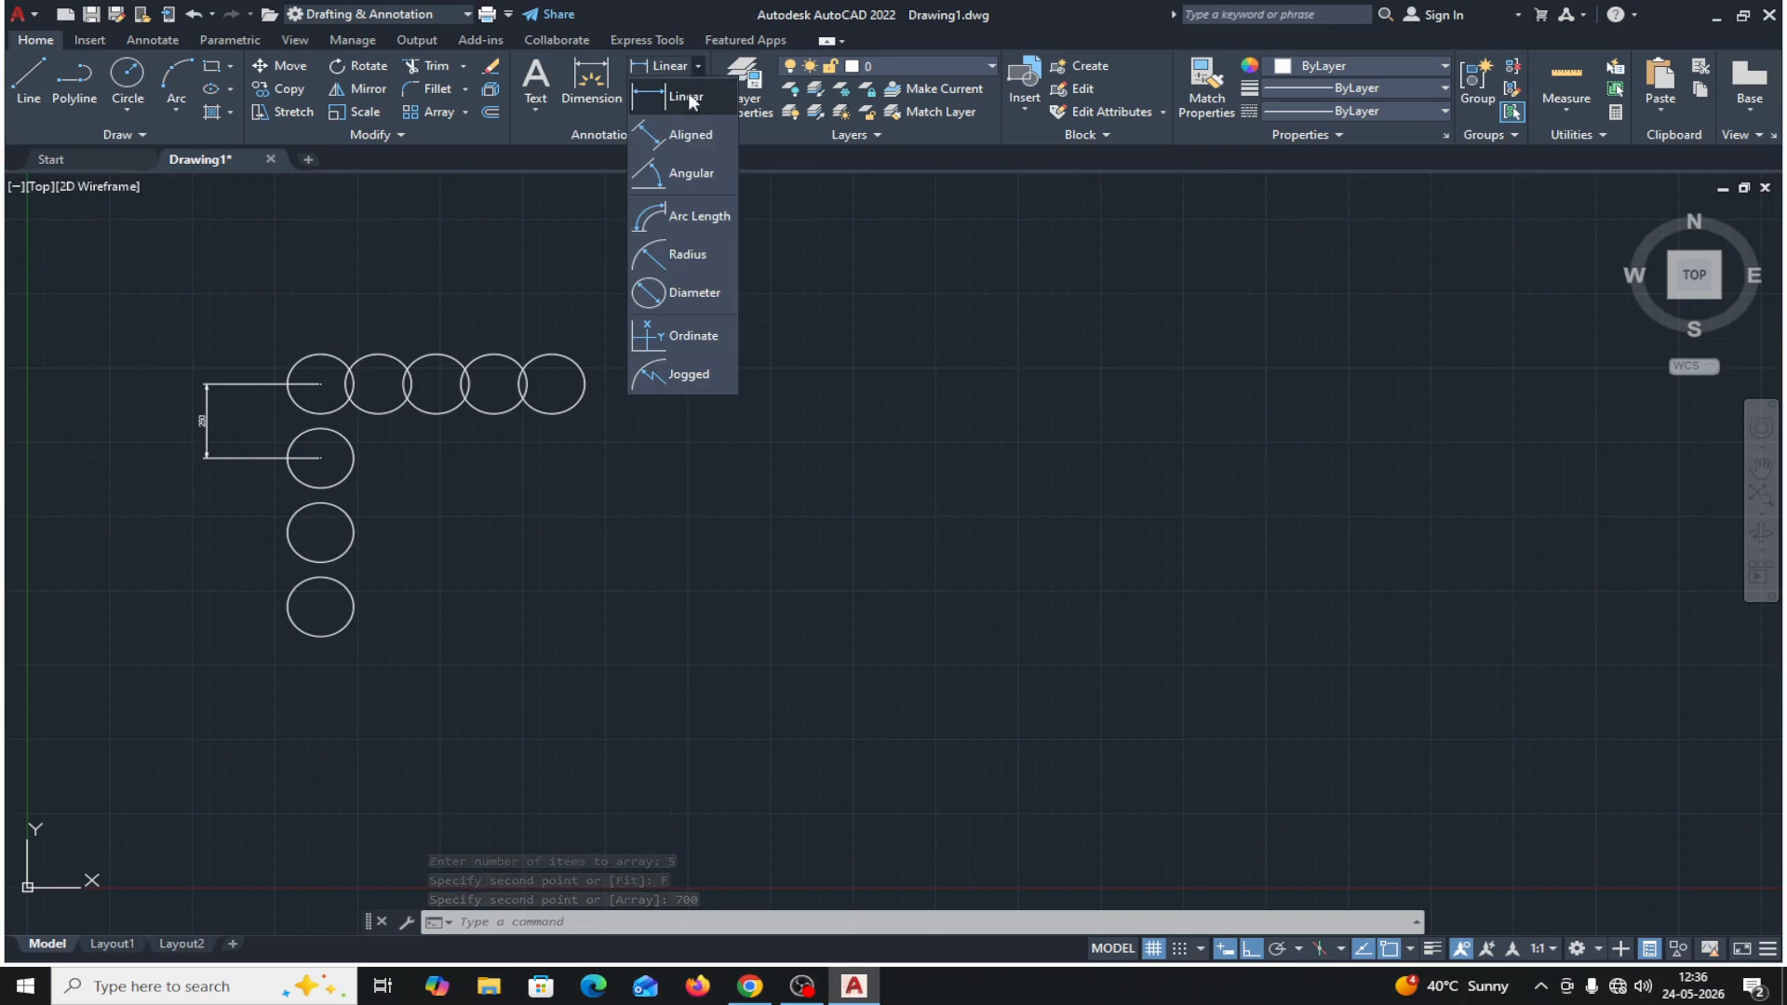
click(682, 97)
click(320, 383)
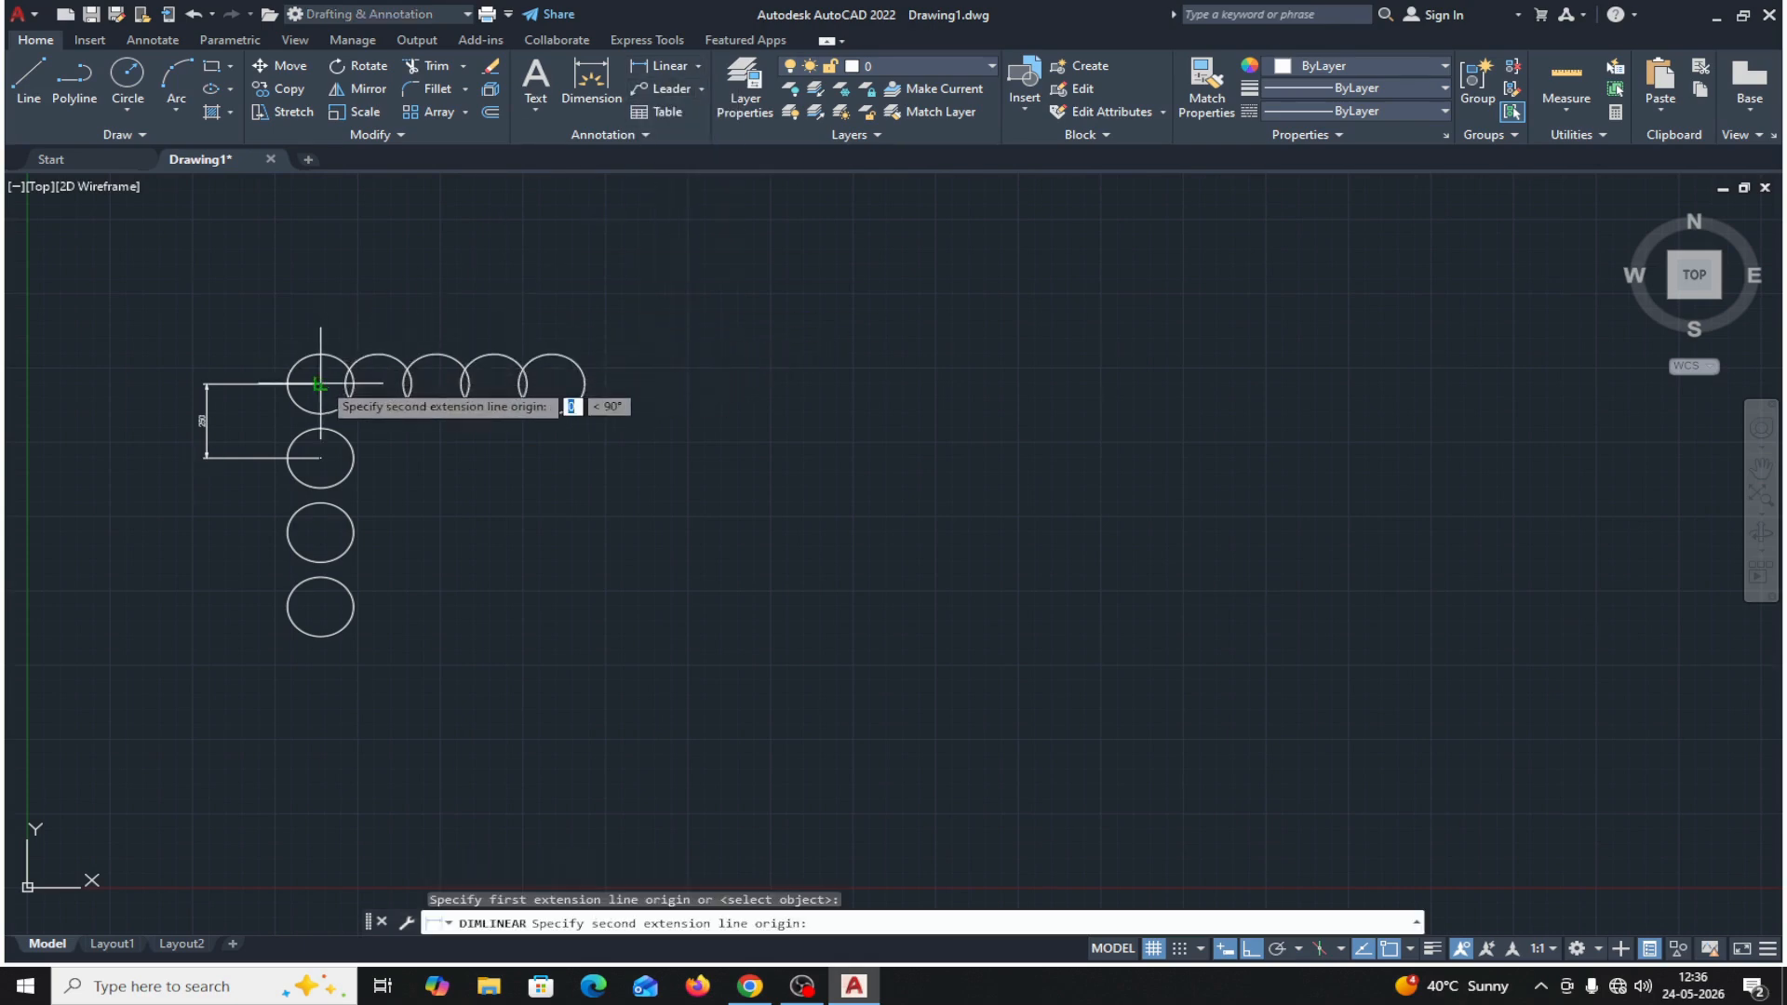
click(551, 382)
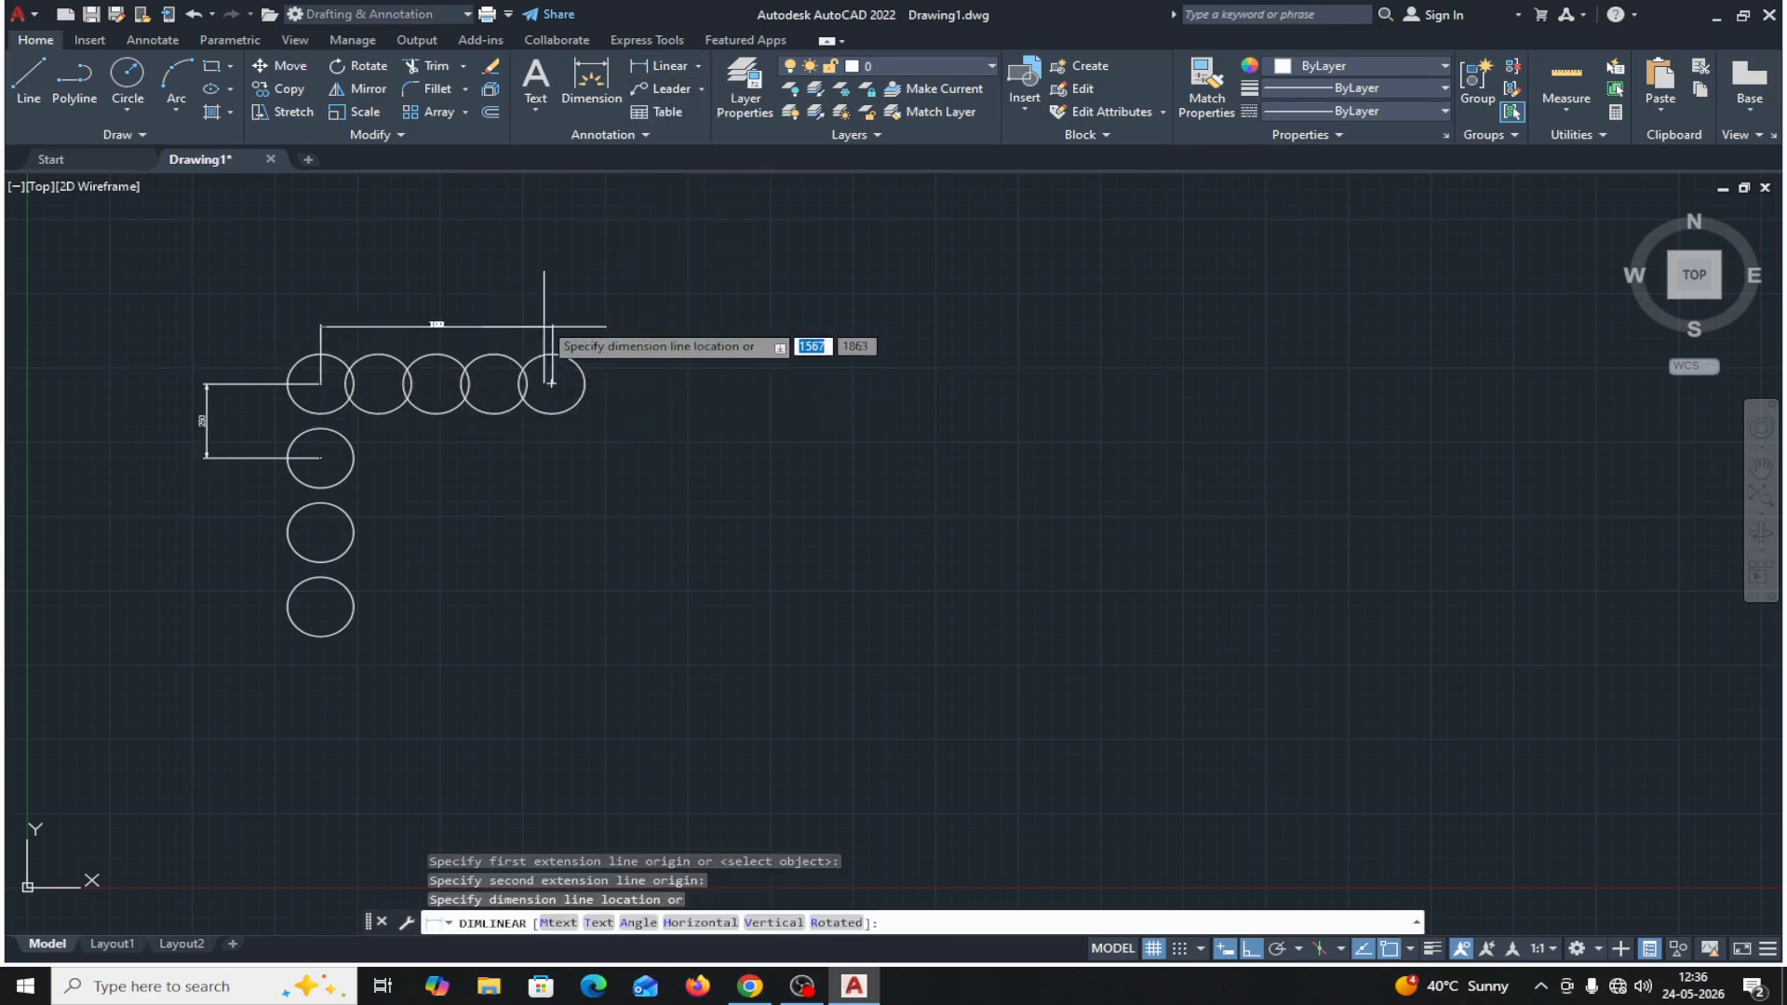
click(530, 273)
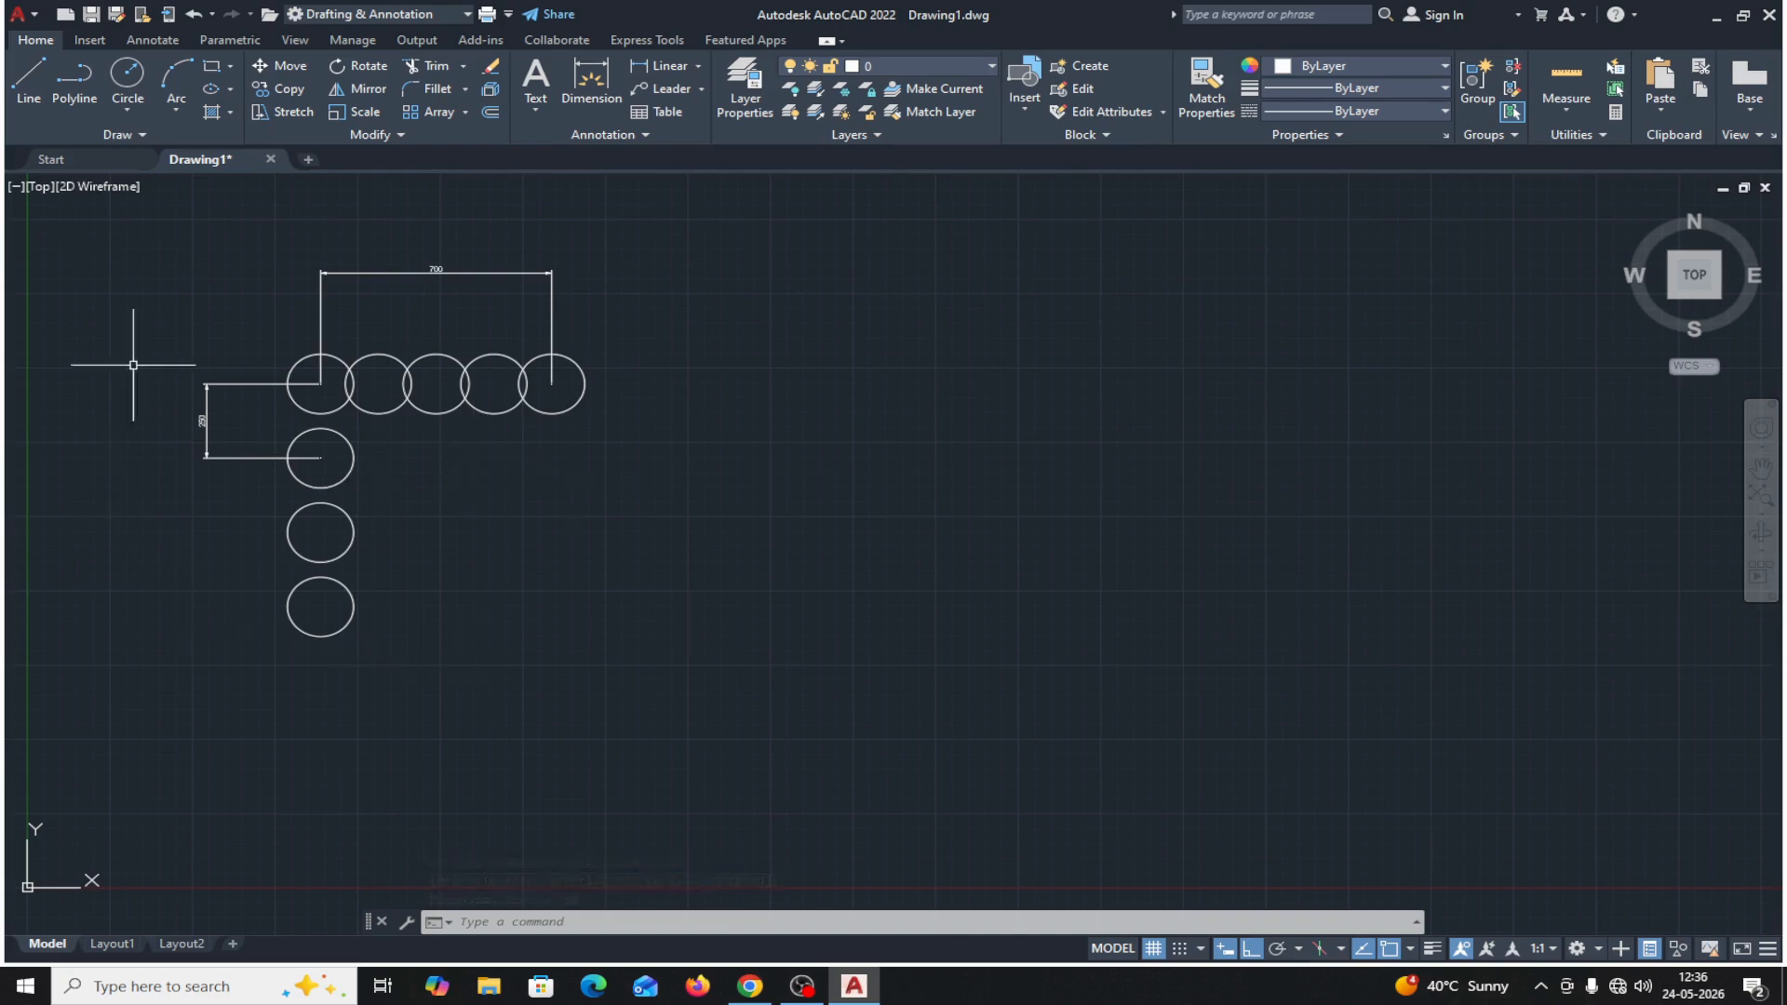
Delete all circles and both dimensions from the drawing.
click(161, 255)
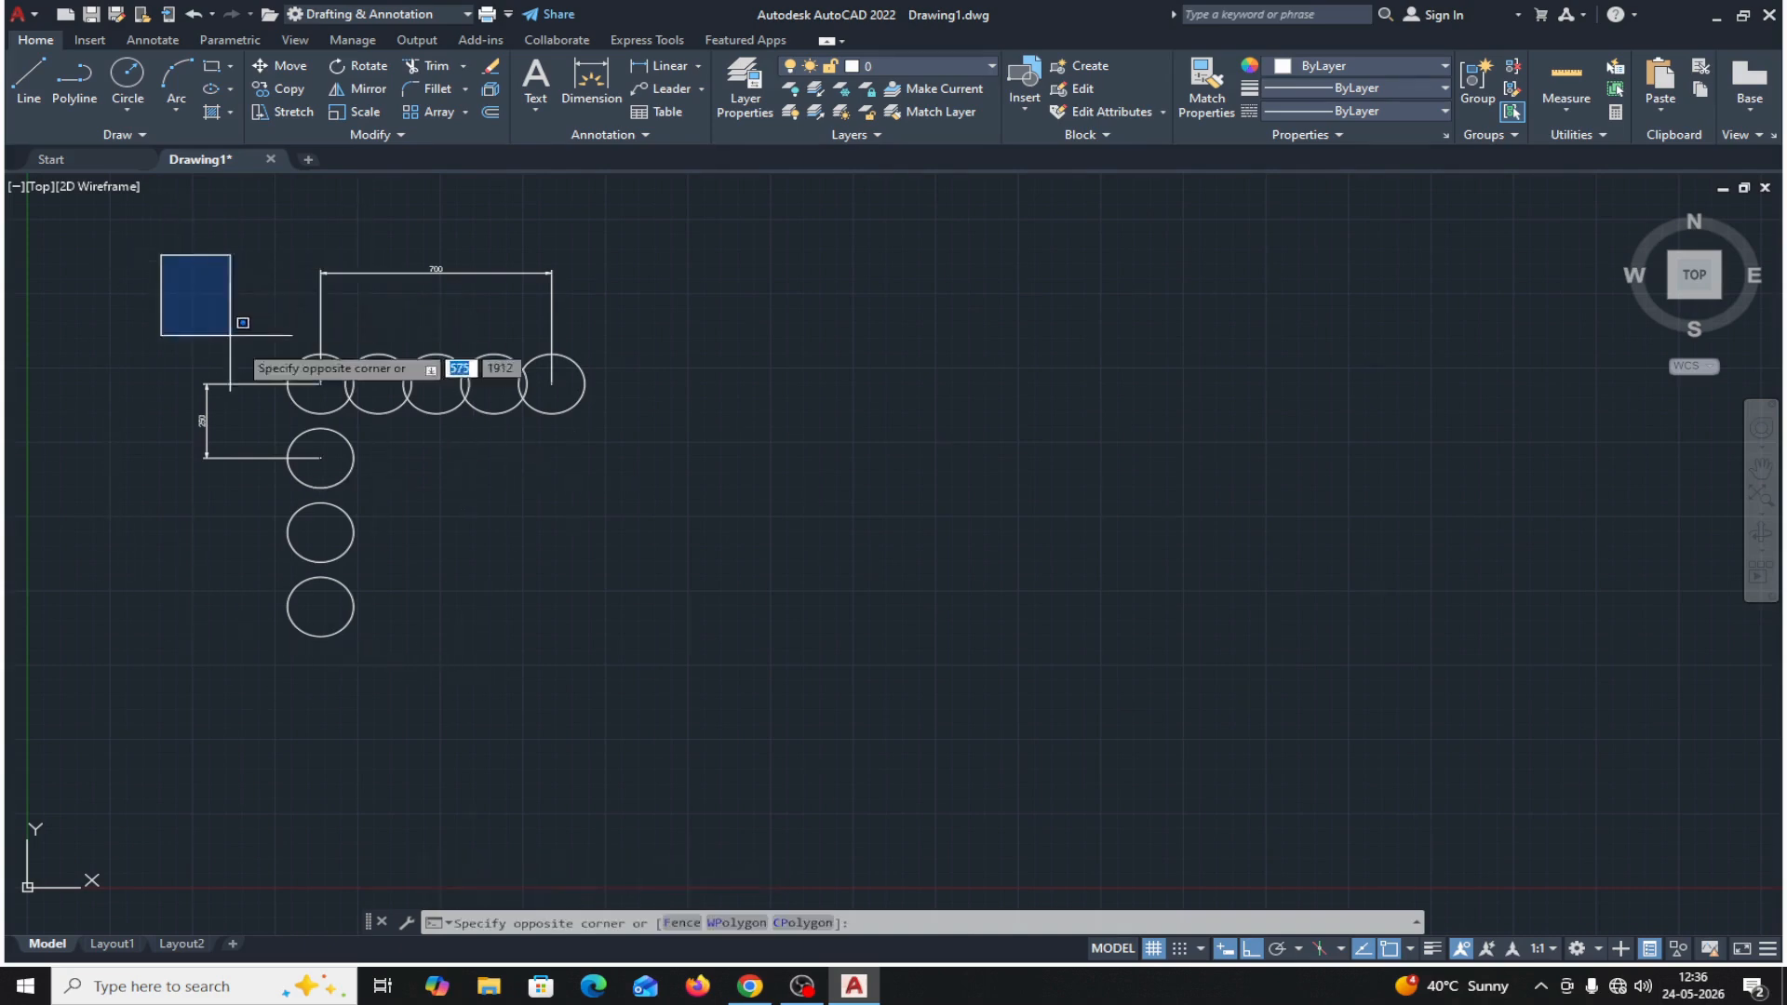
click(646, 705)
key(Delete)
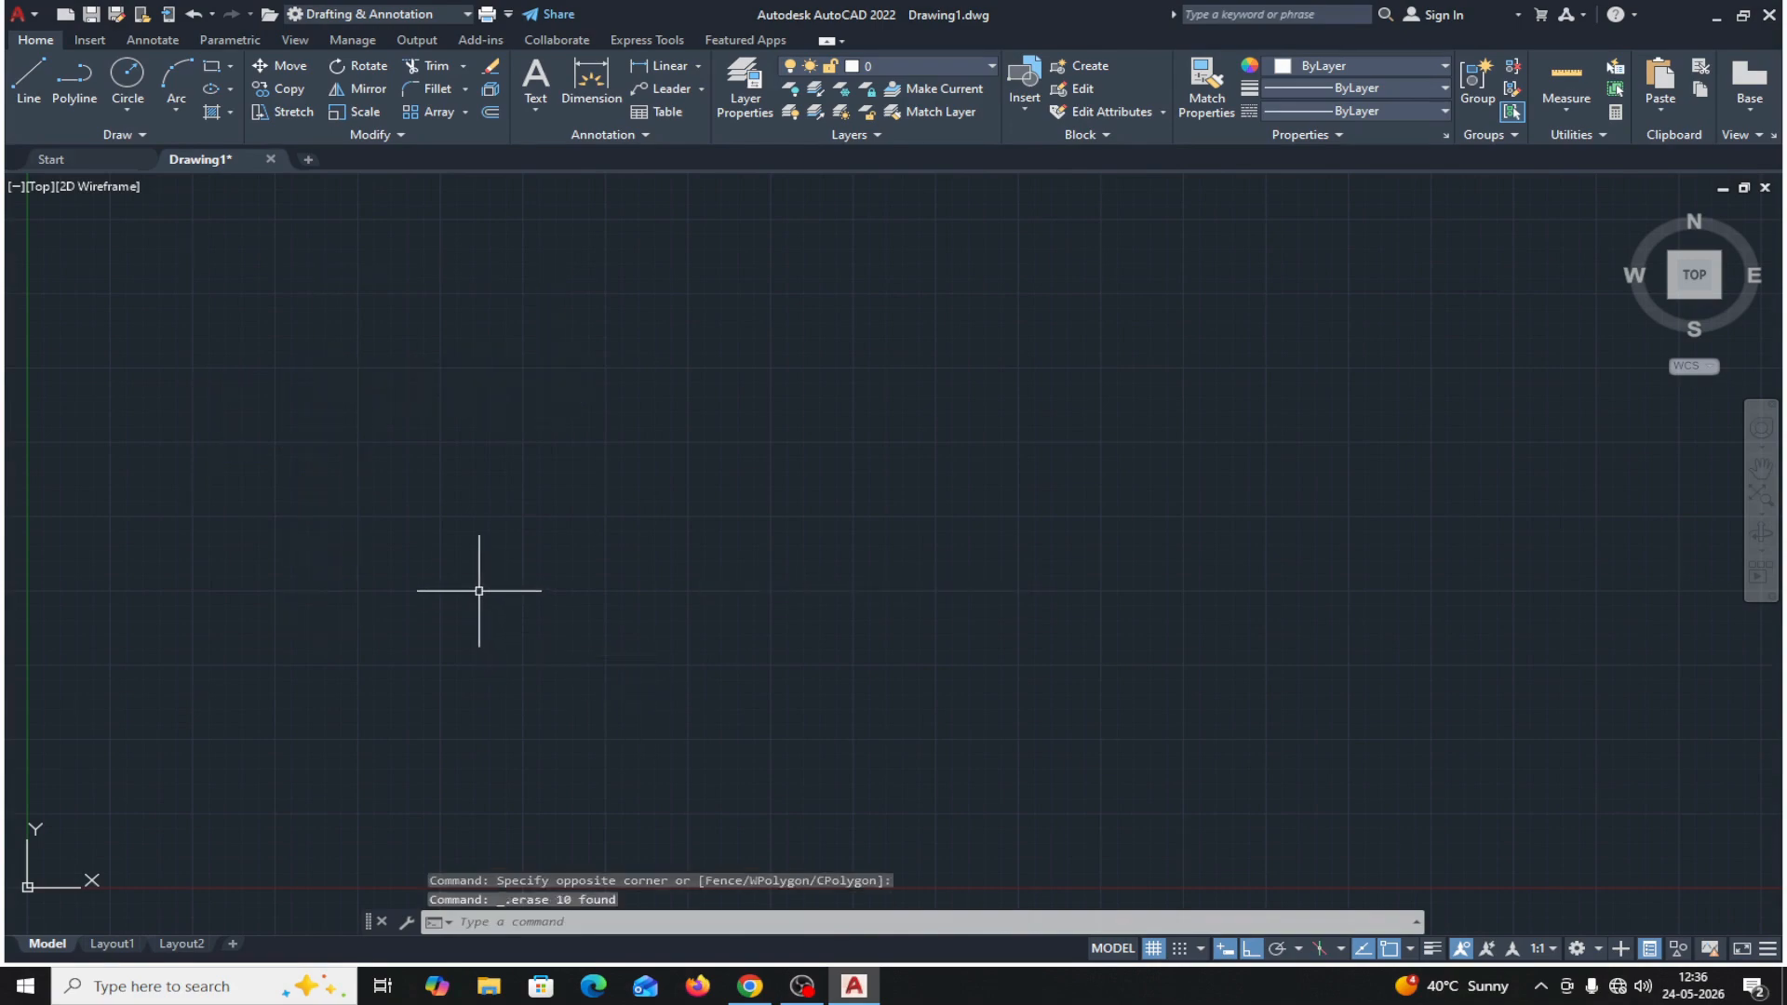
click(128, 79)
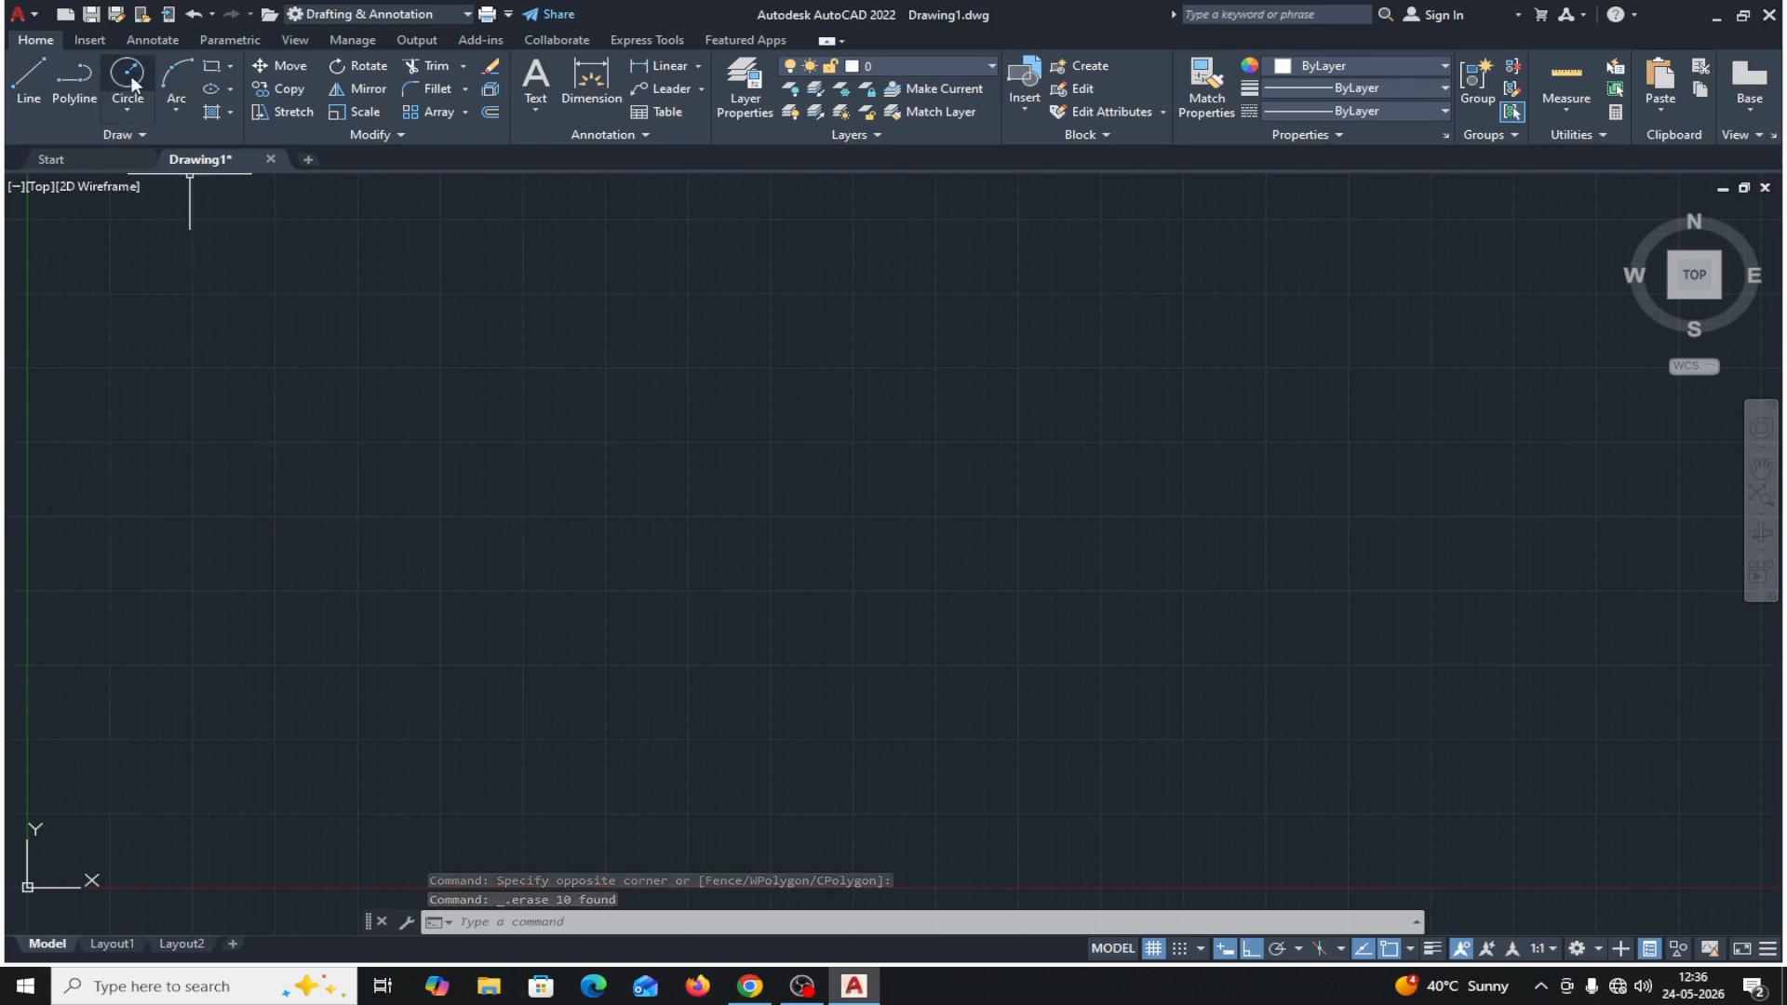
click(311, 383)
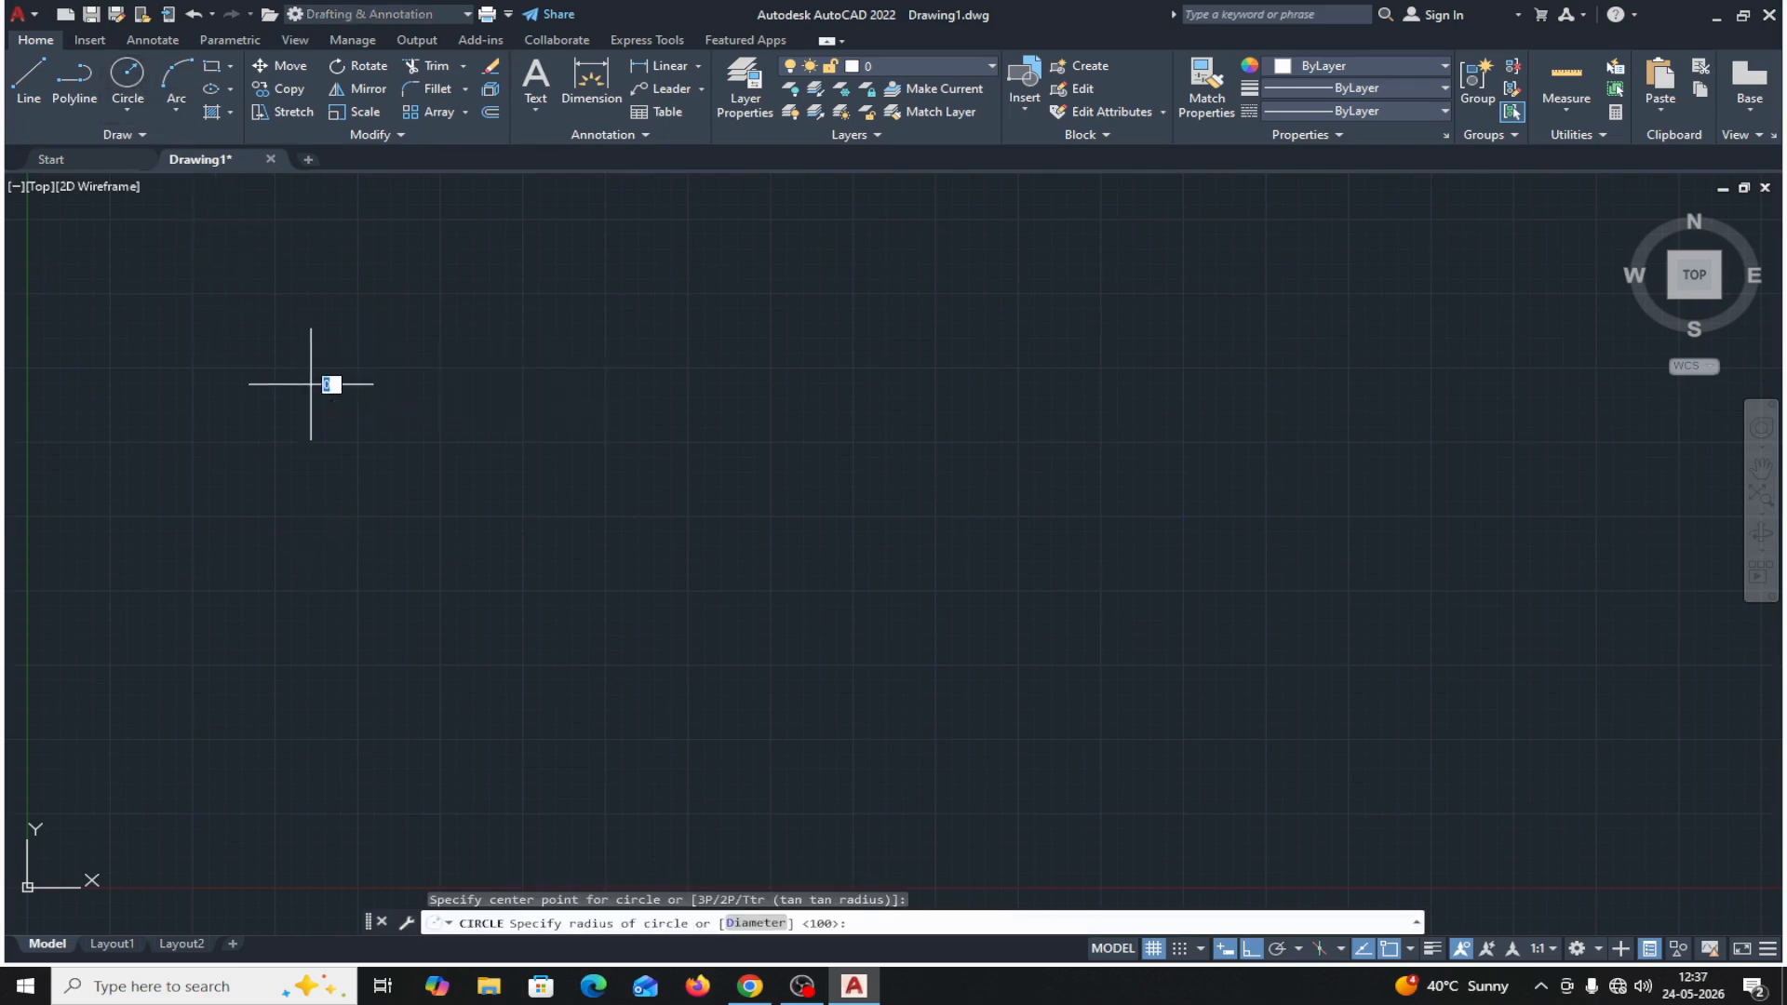
click(355, 346)
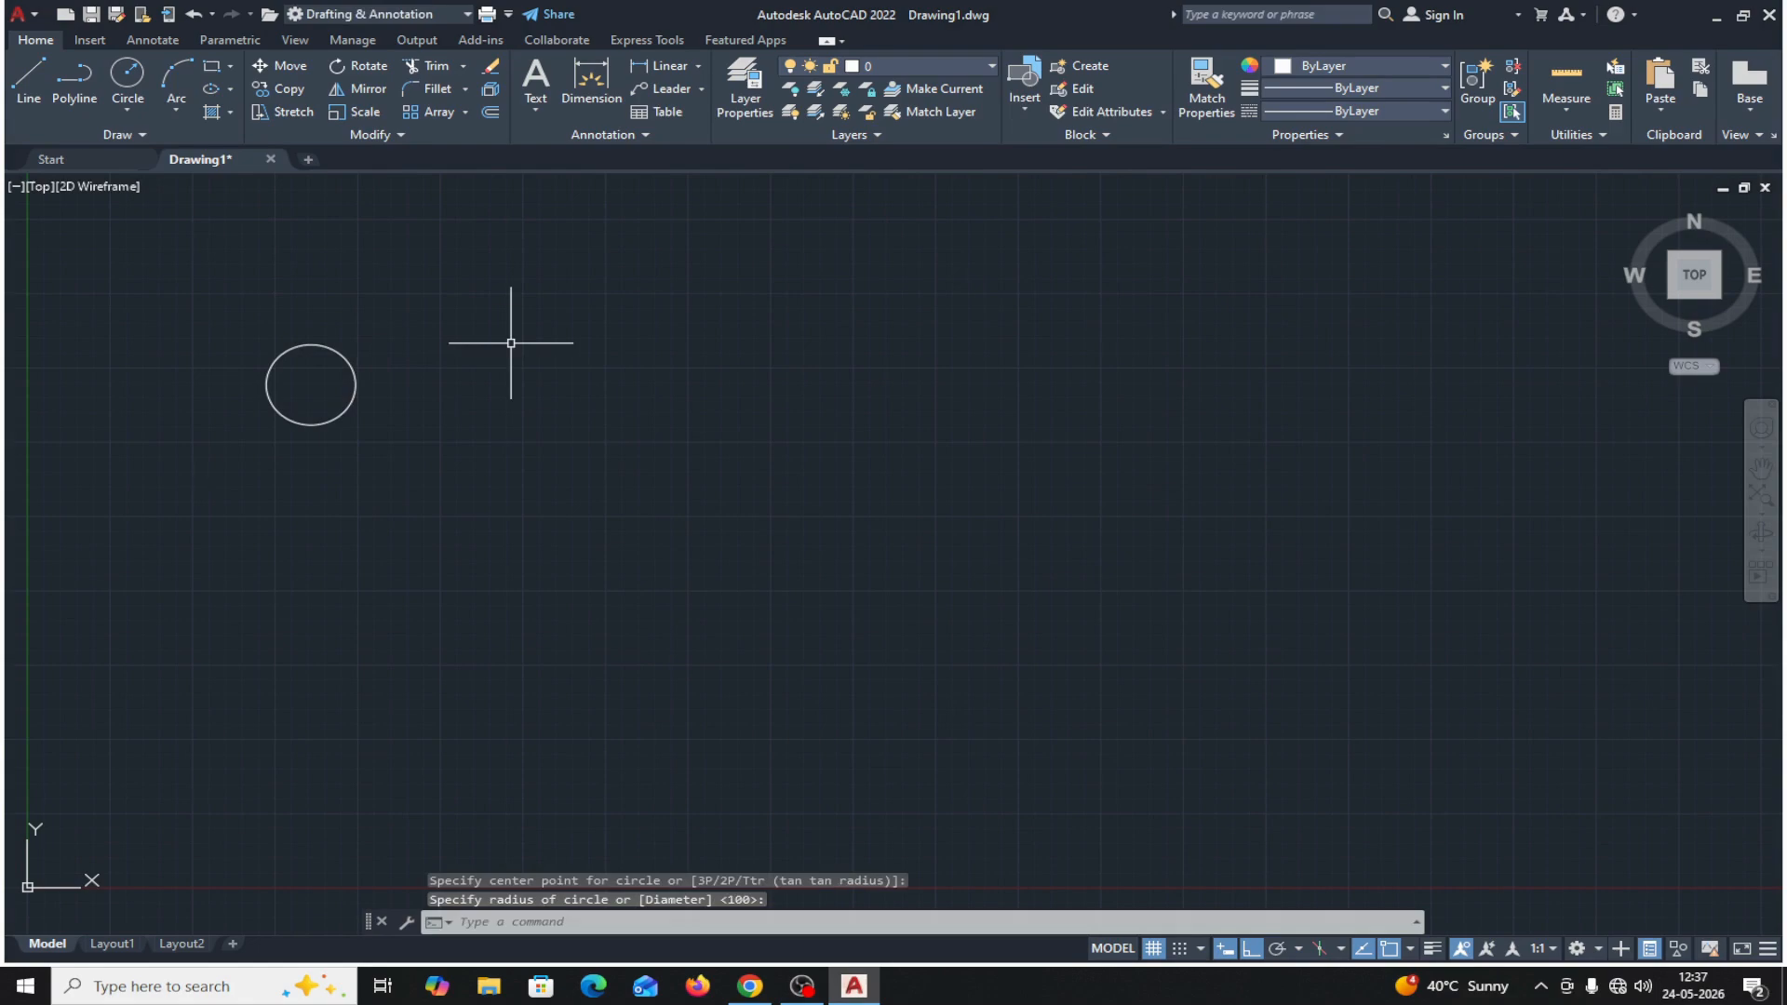
click(311, 344)
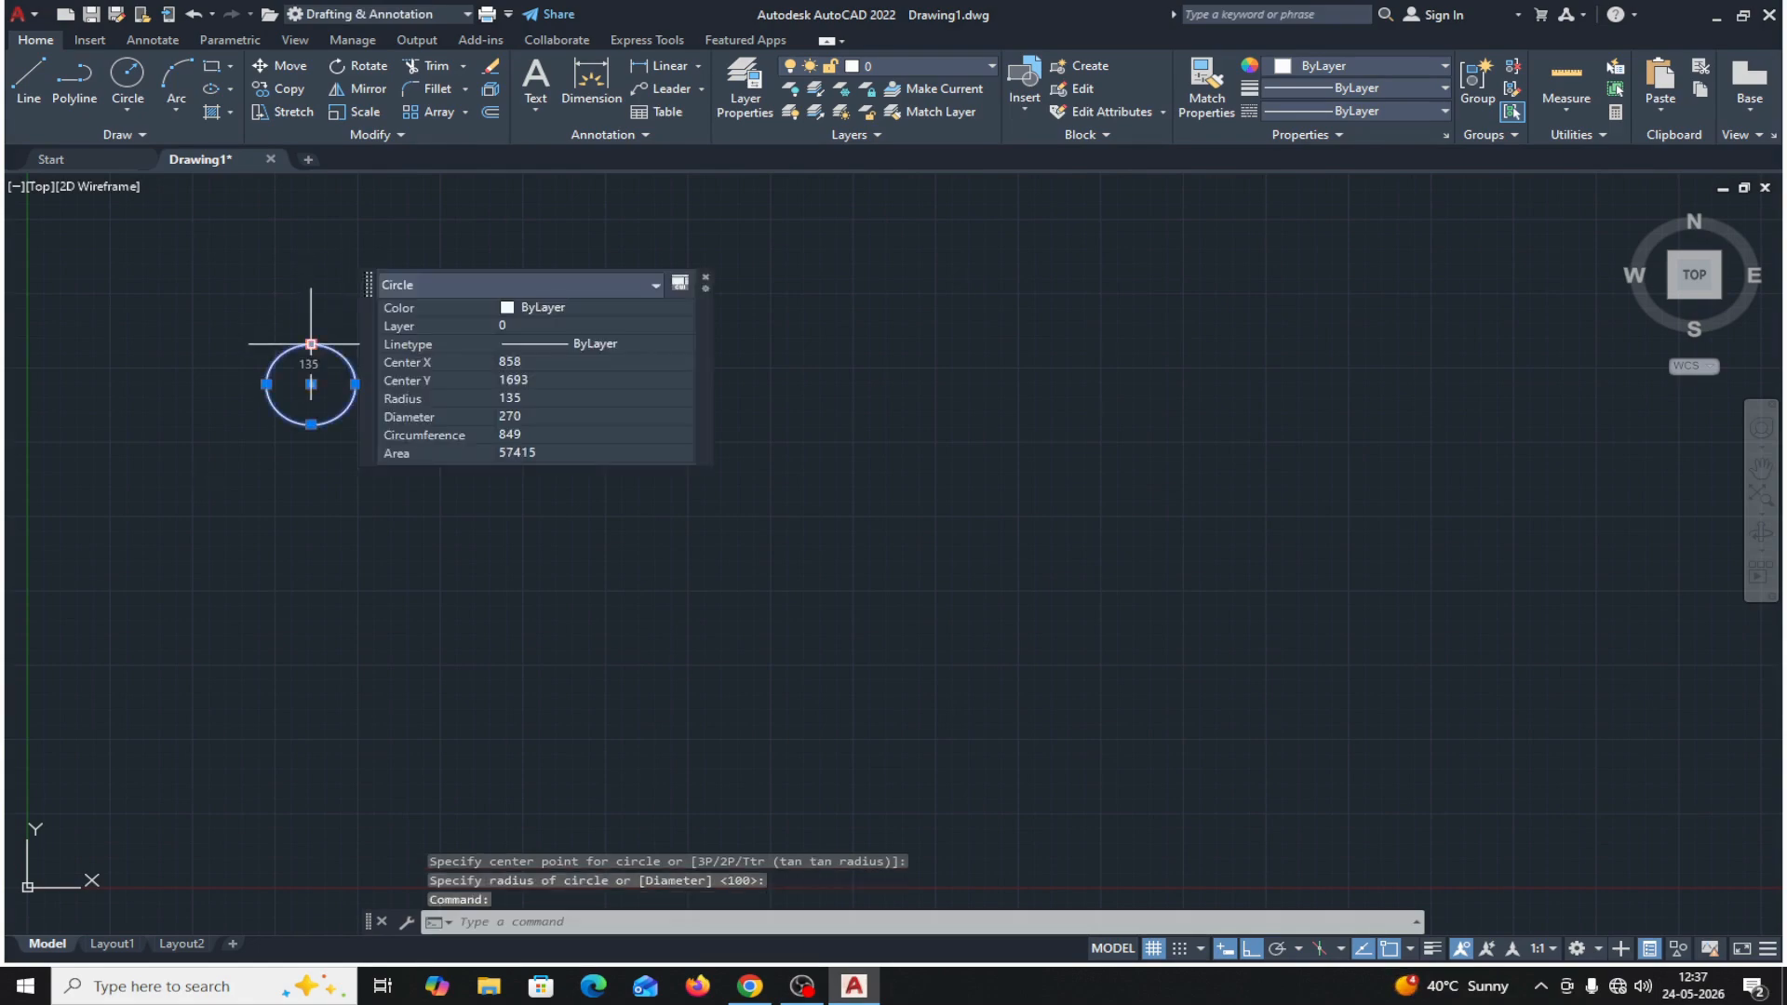
key(Delete)
Draw a circle of radius 100 in the upper-left area of the empty drawing.
click(131, 81)
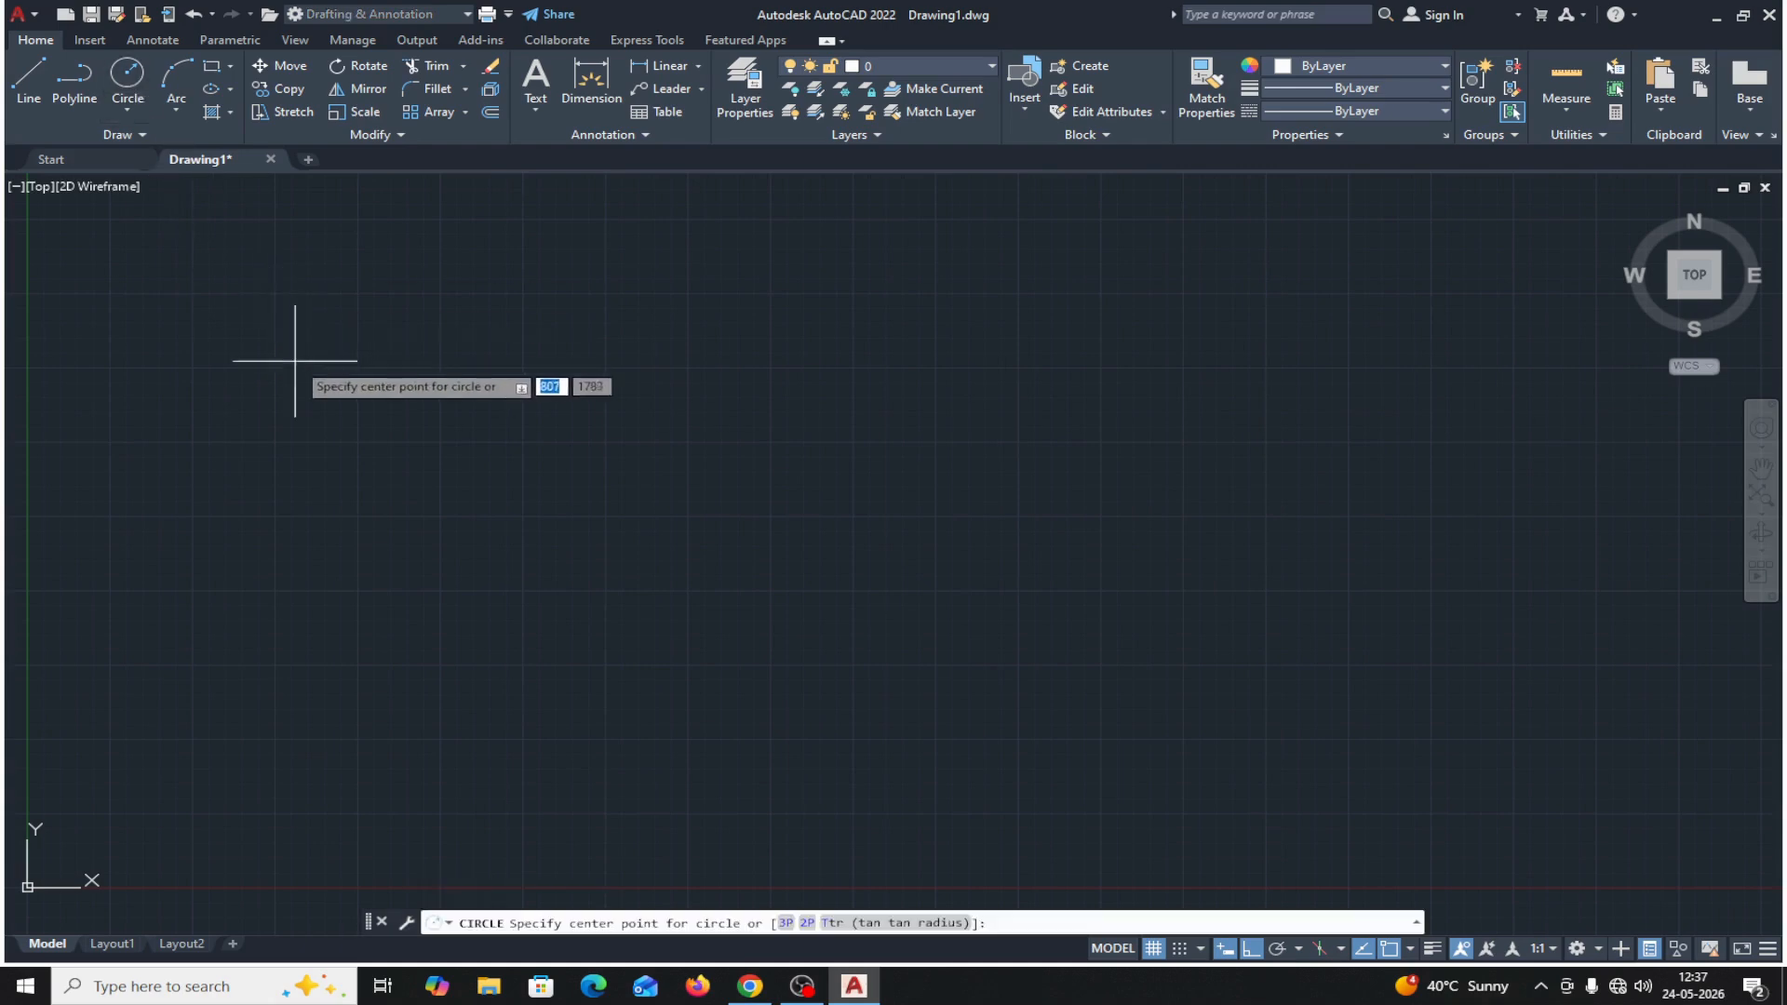
click(301, 386)
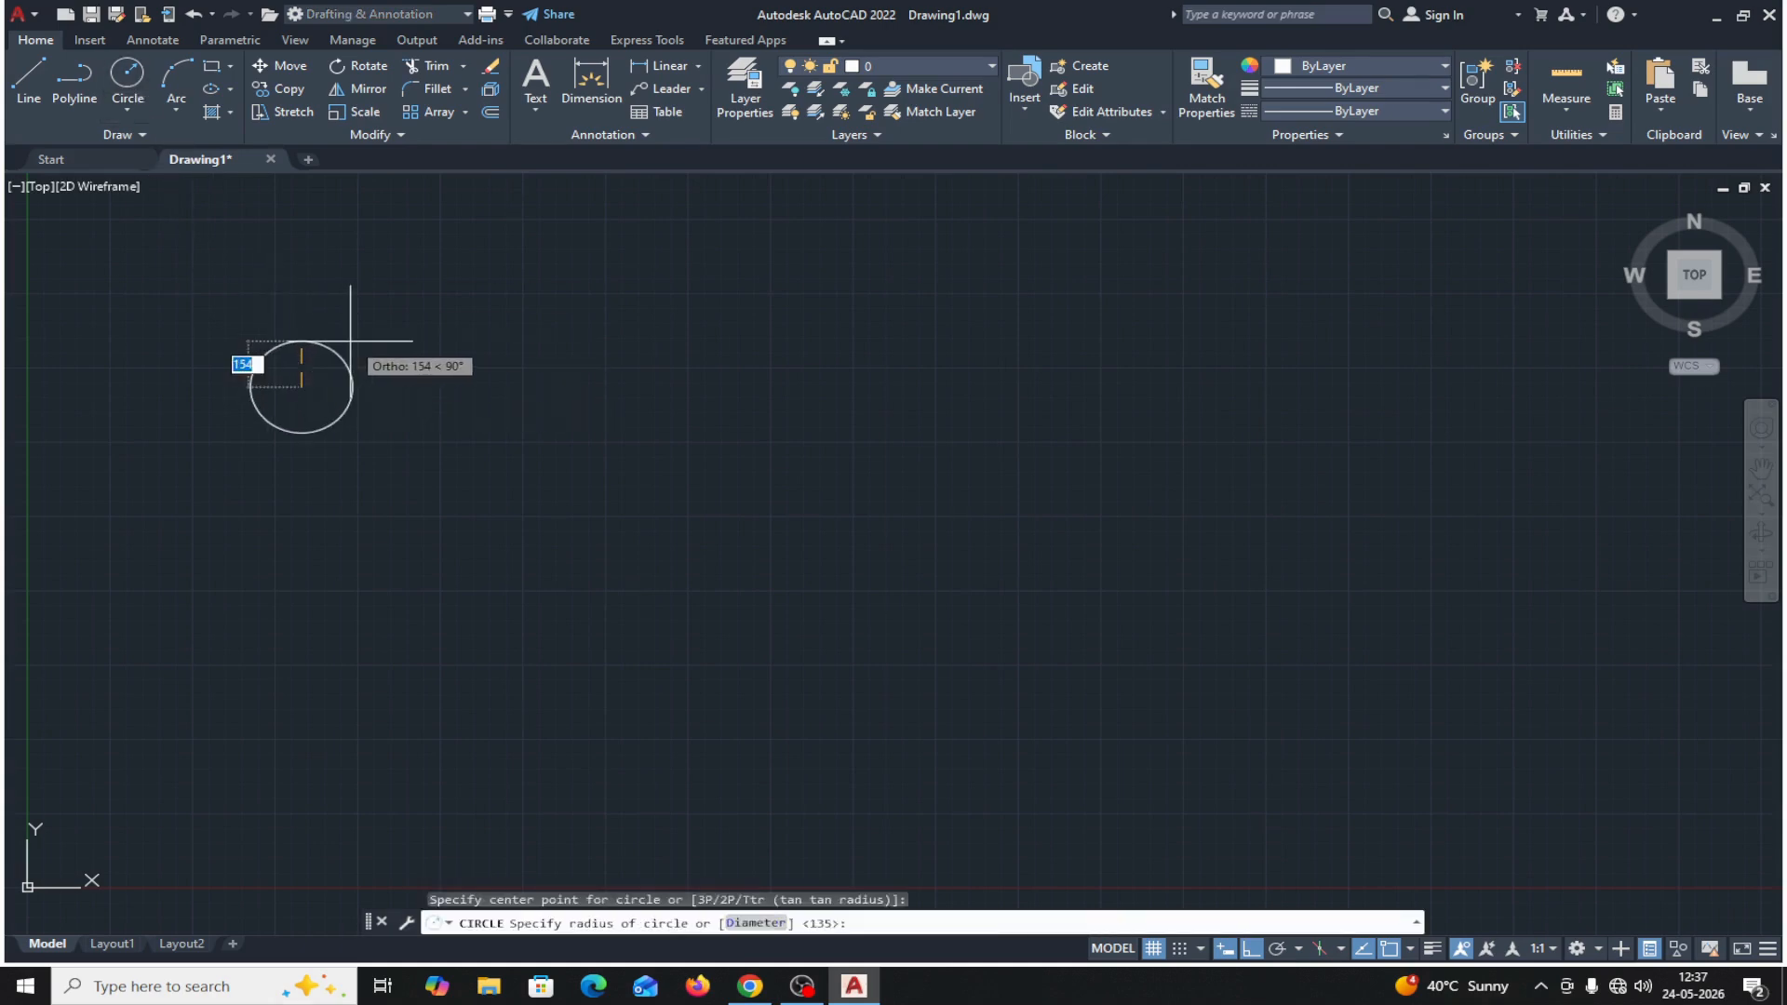
text(100)
key(Return)
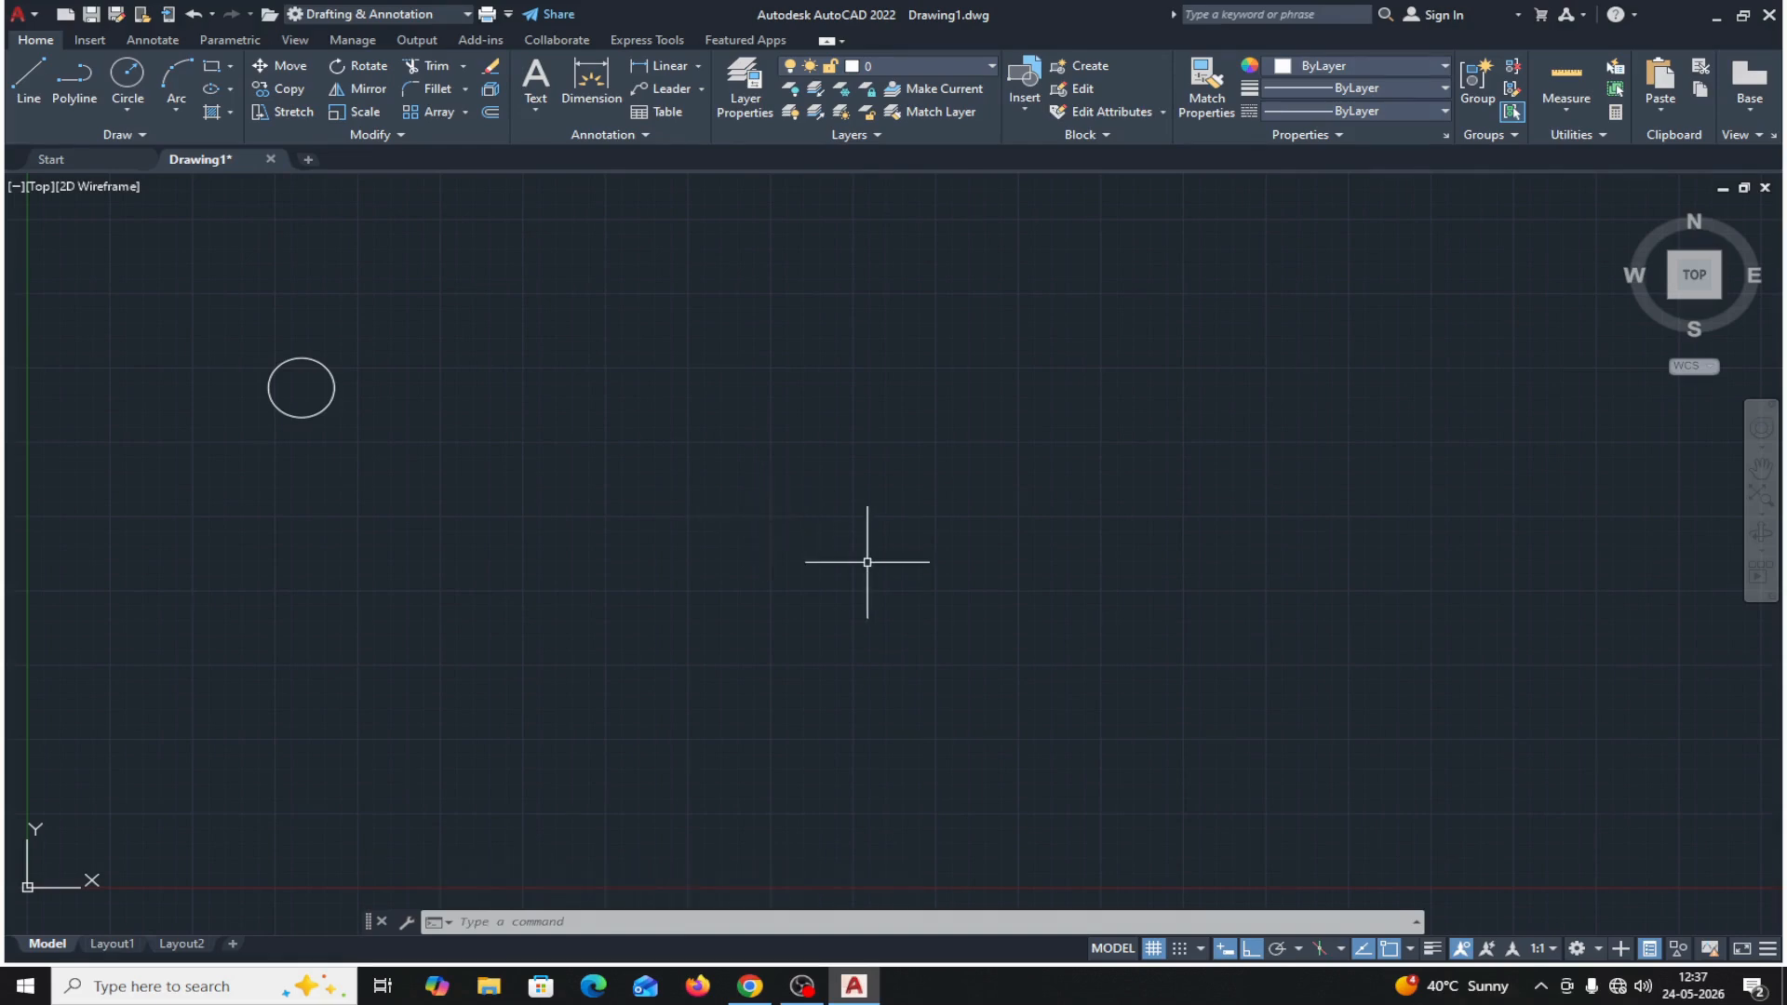
Copy the circle in Single mode from its center, placing the copy 400 horizontally to the right.
text(P)
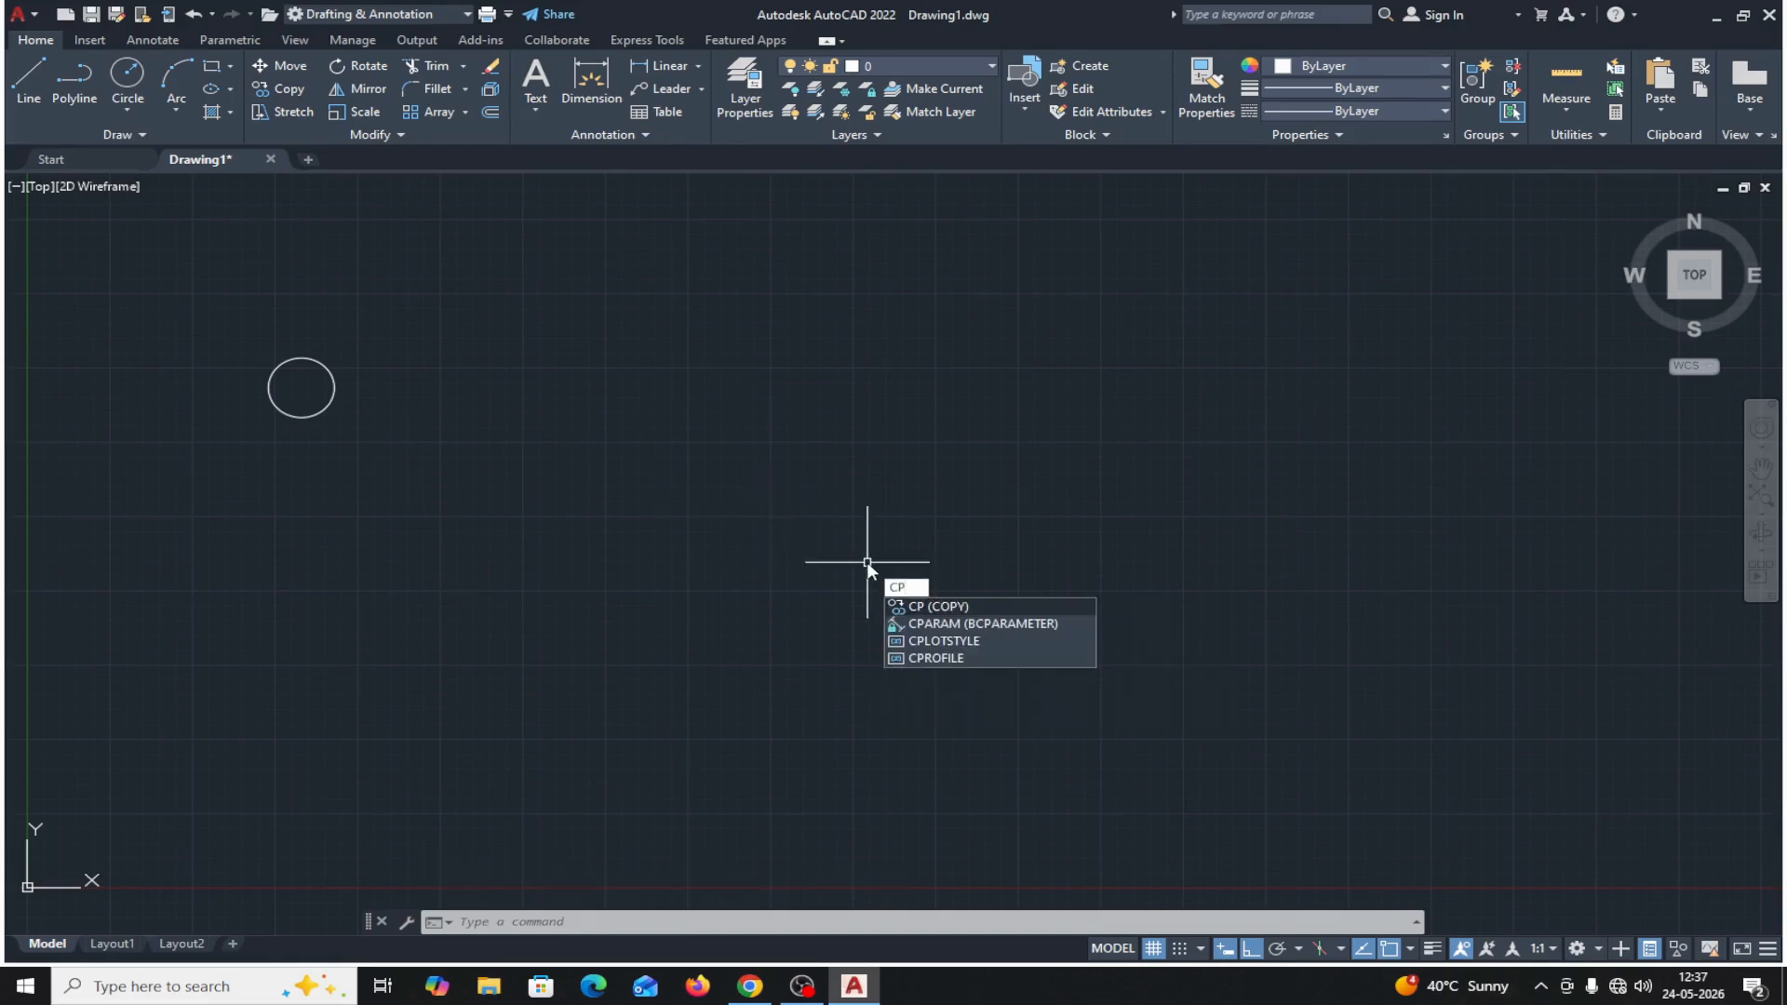
key(Return)
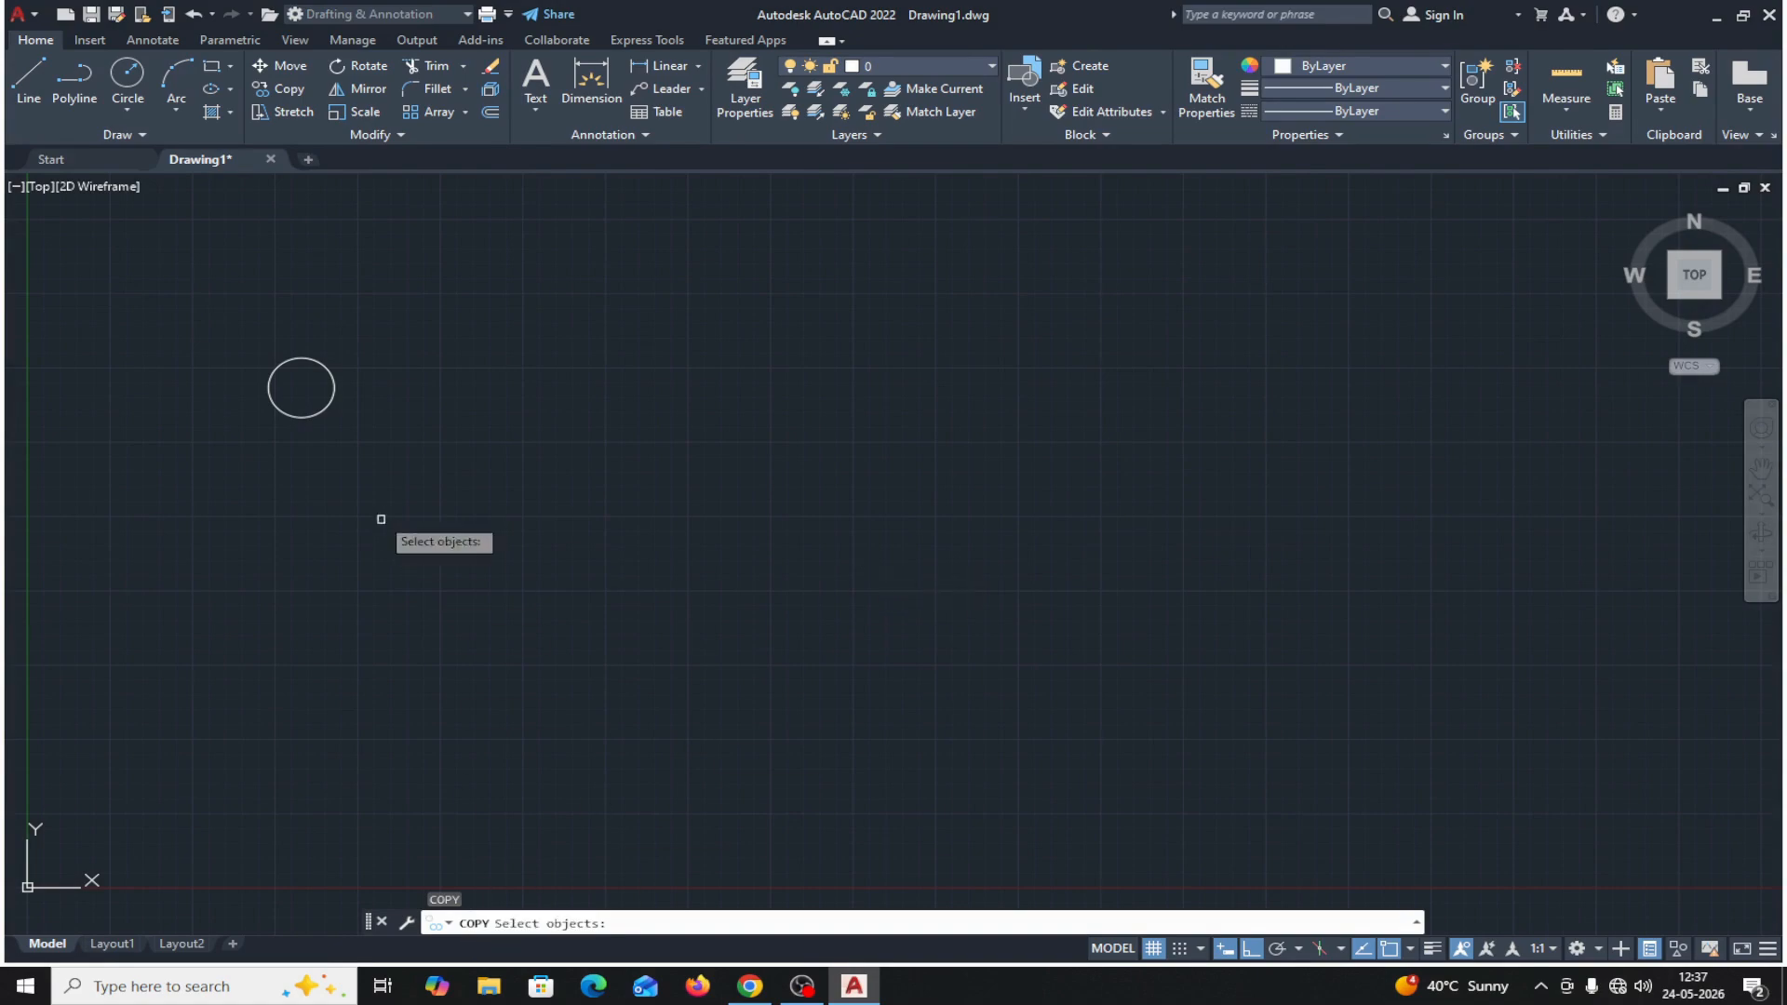
click(316, 416)
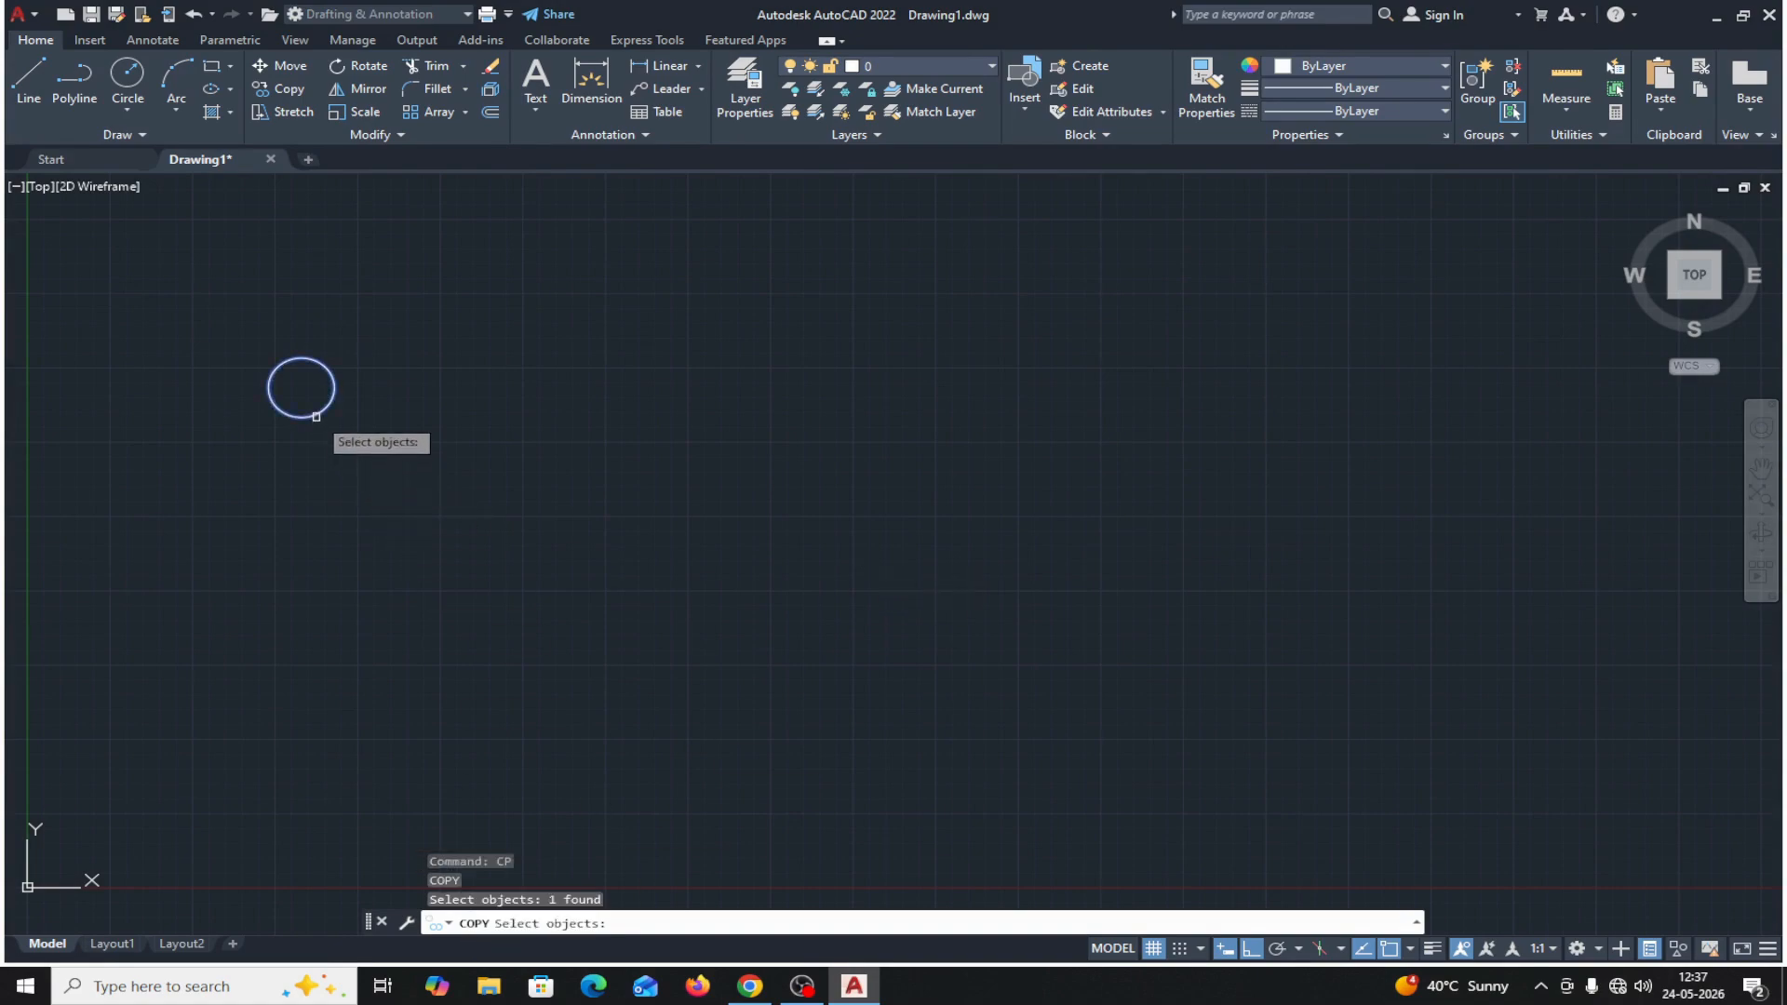
key(Return)
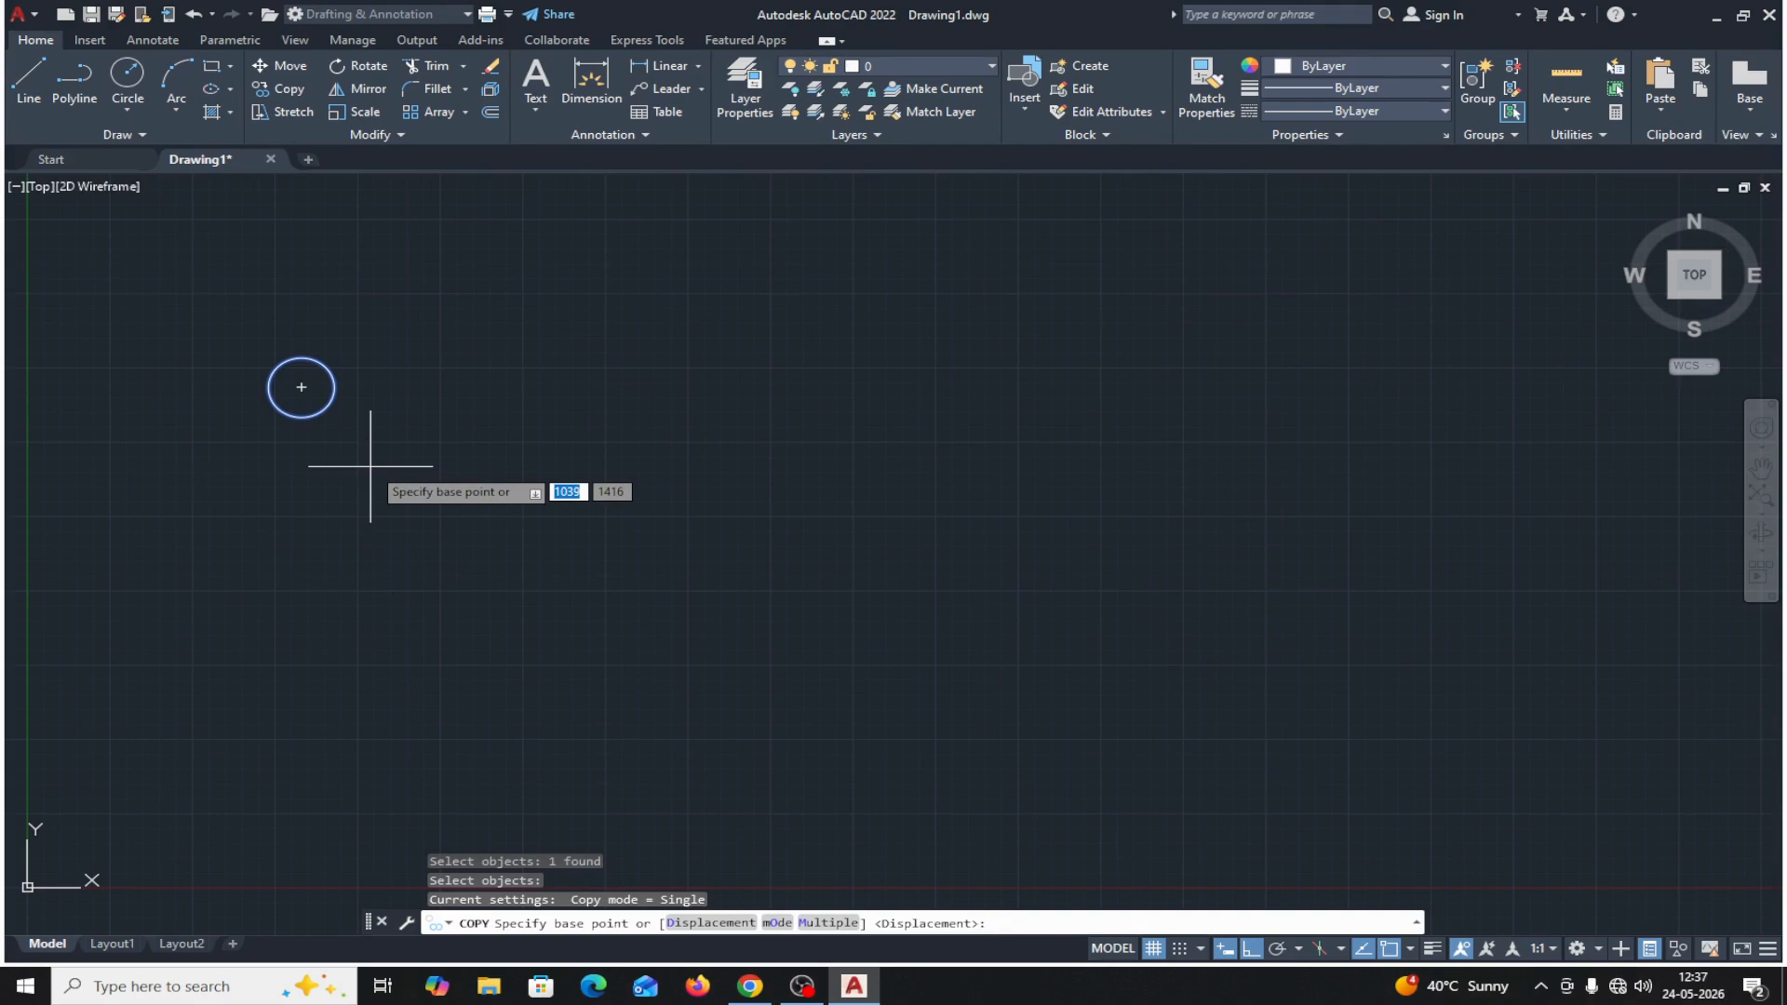
click(774, 923)
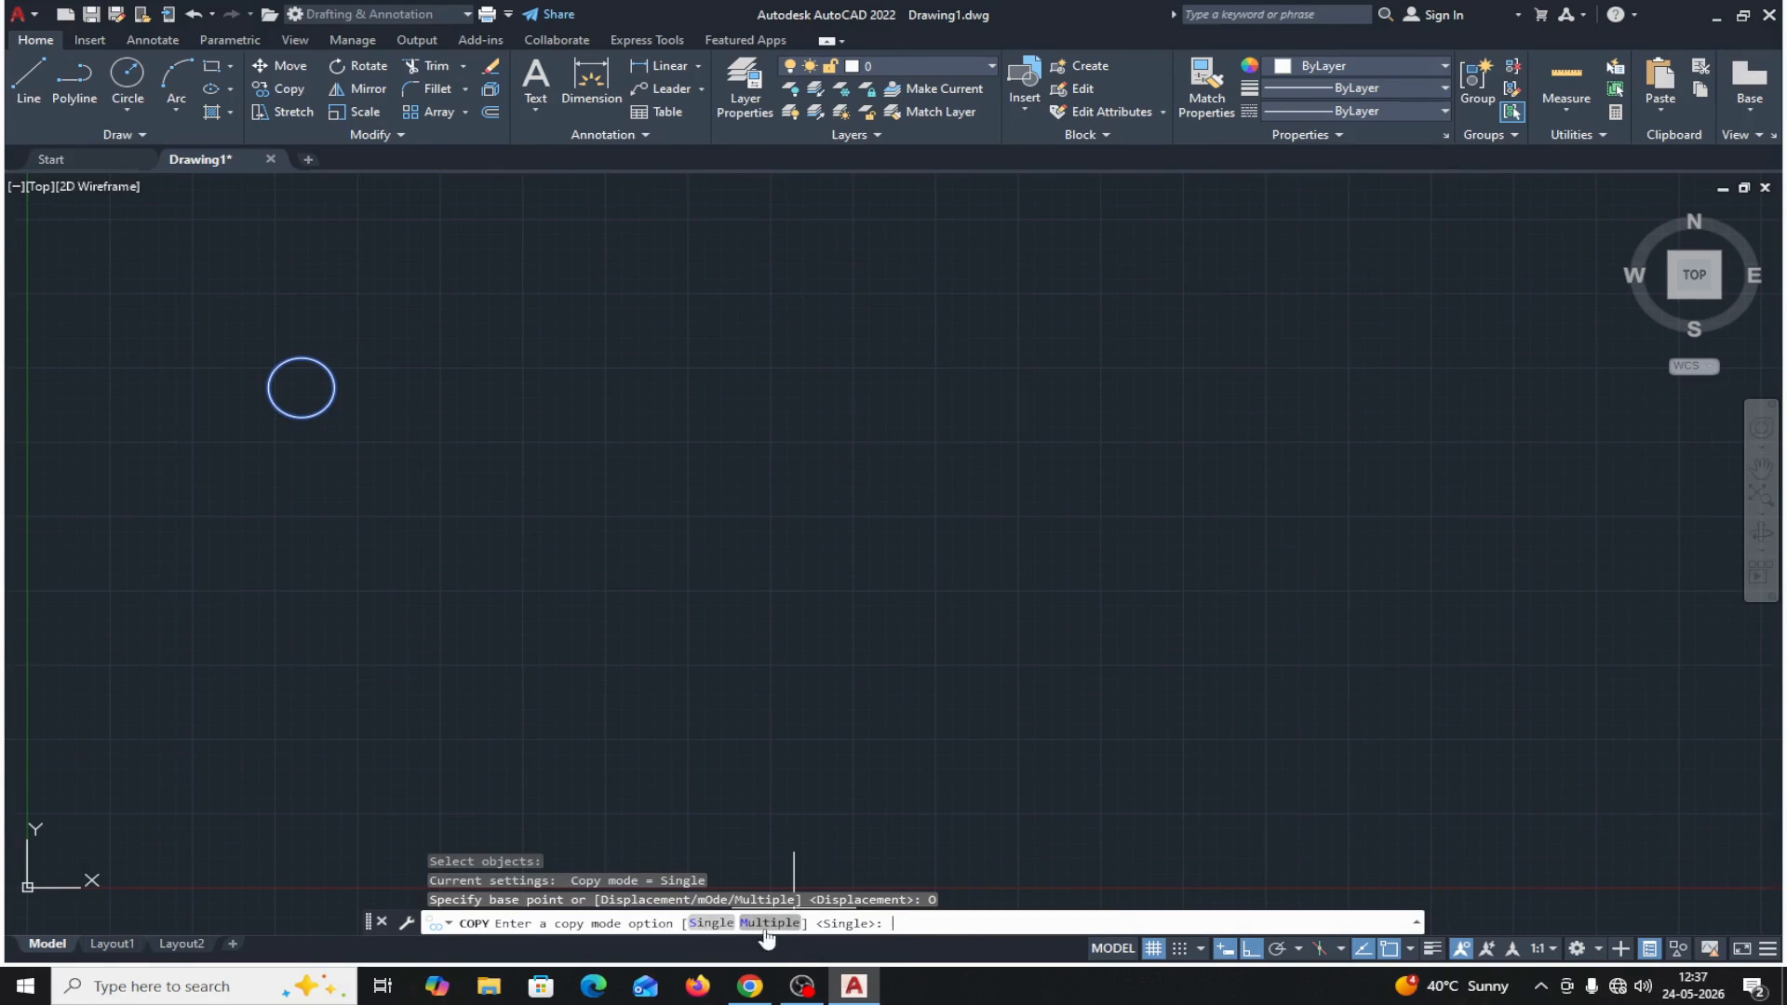
click(711, 923)
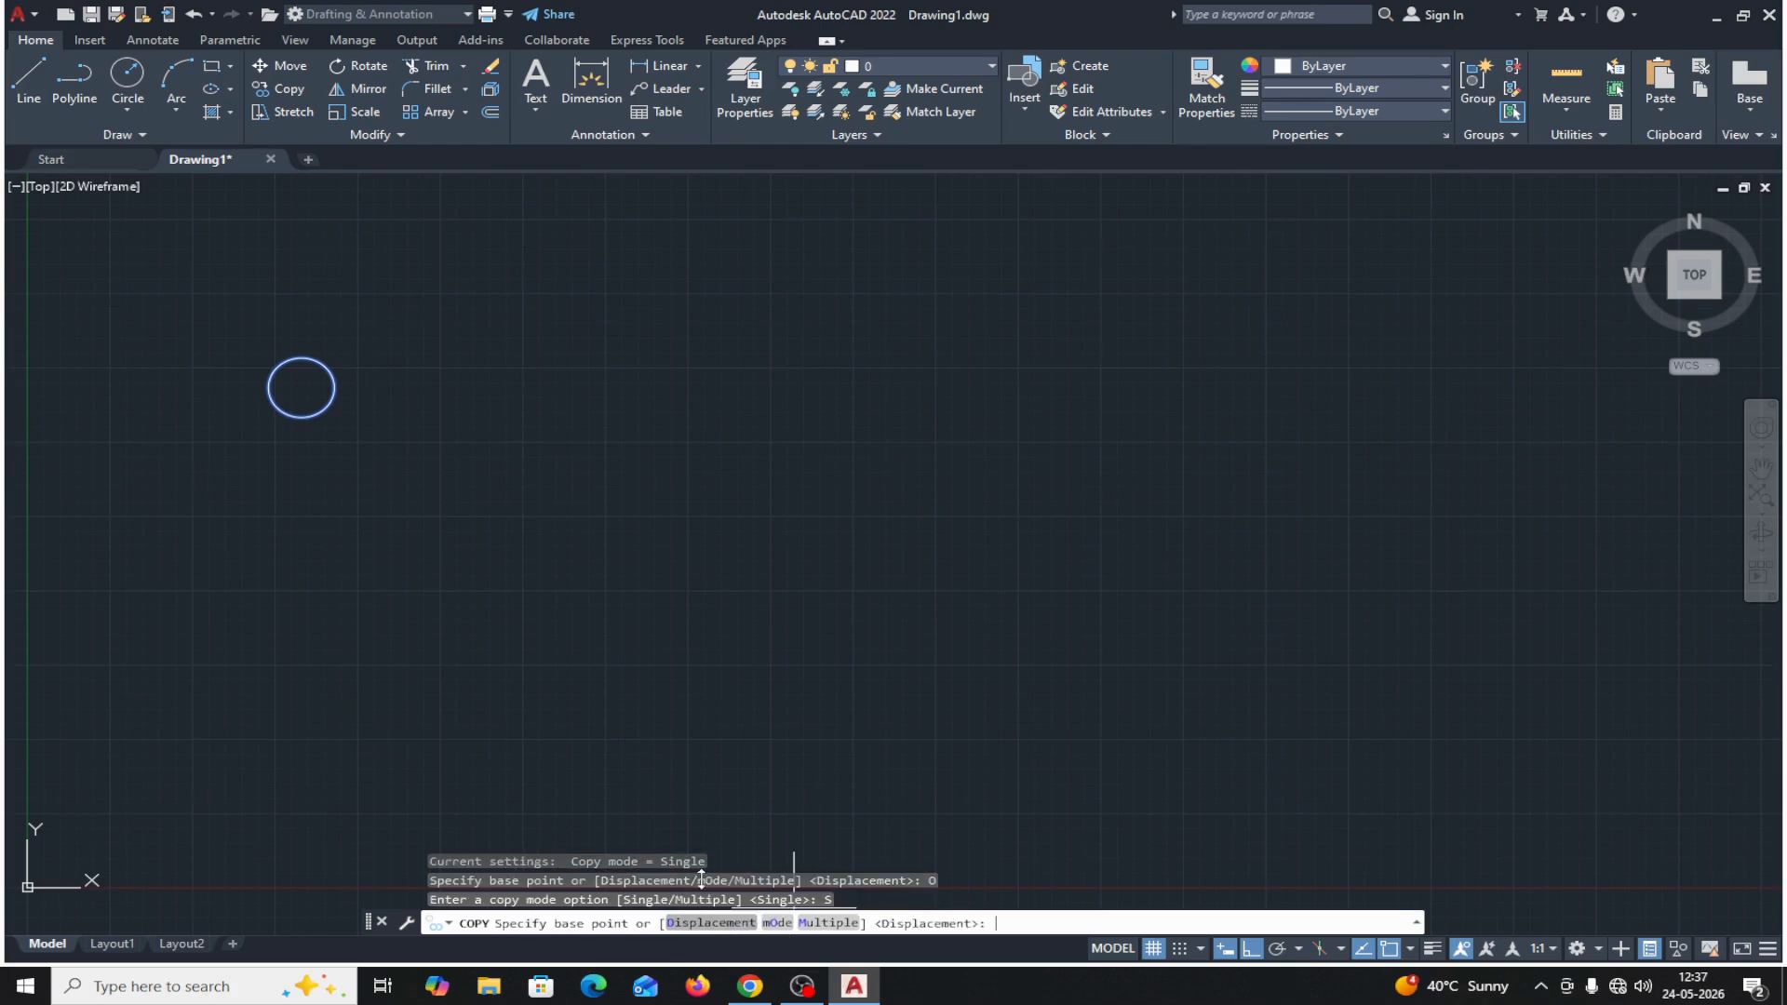
click(300, 386)
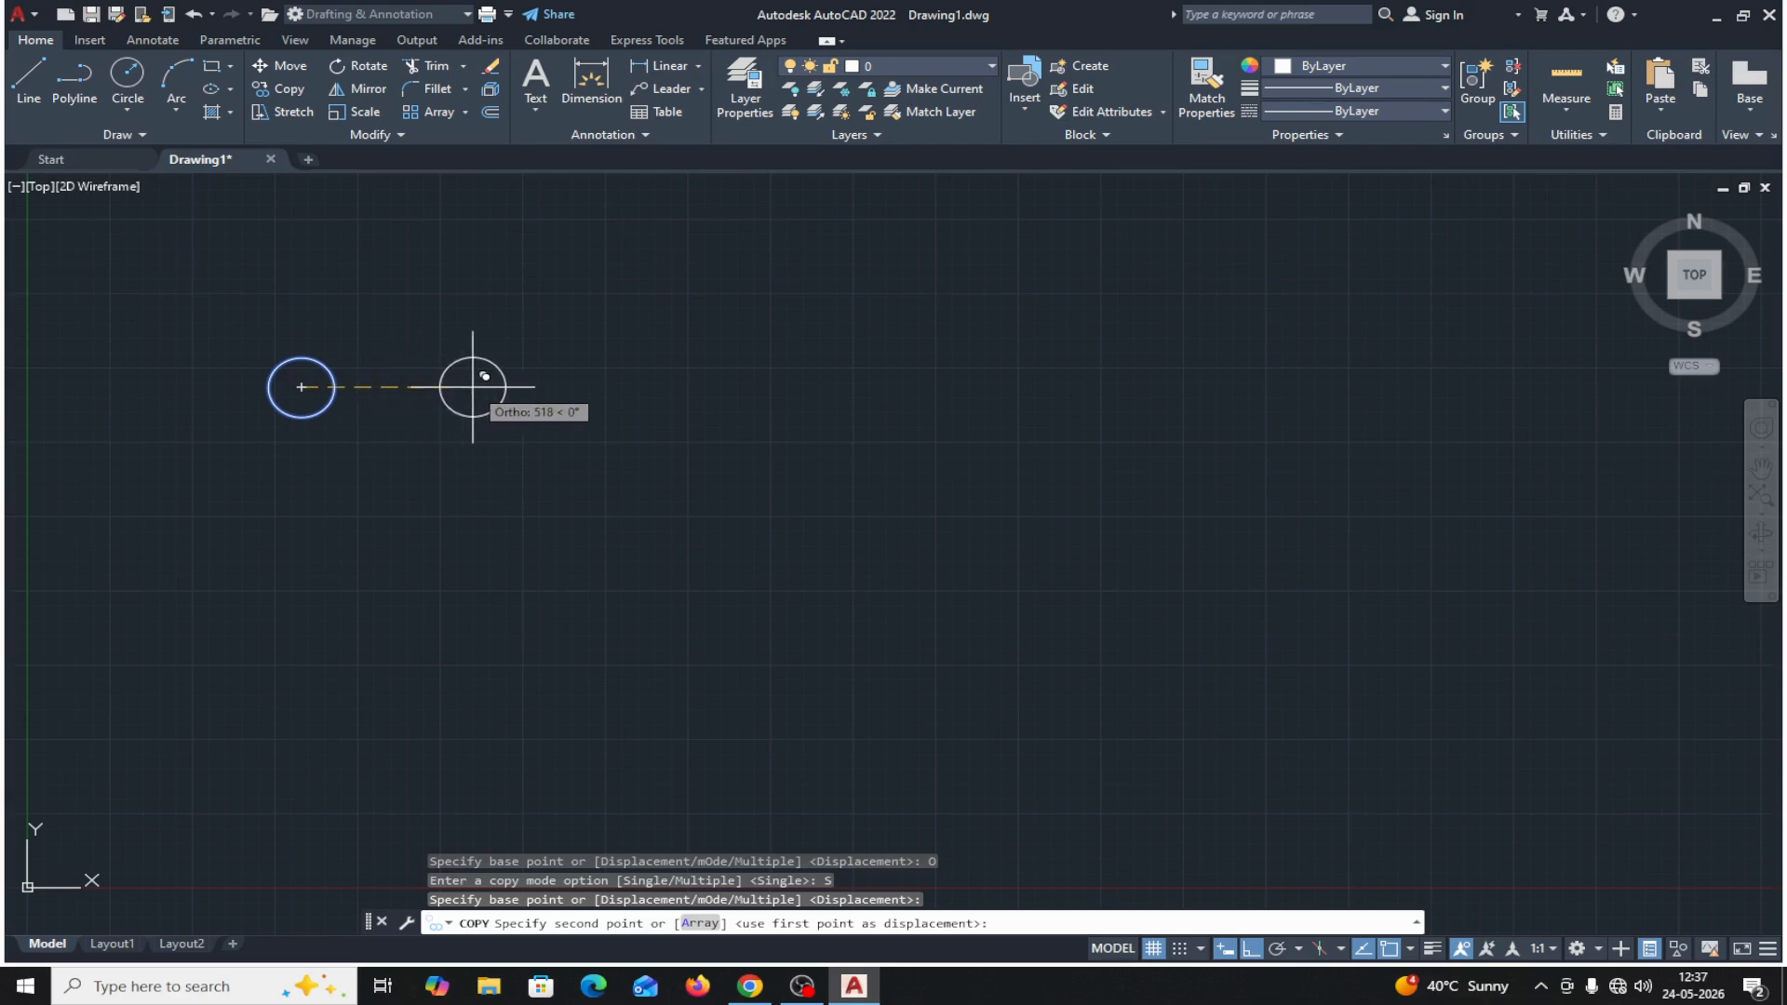
text(400)
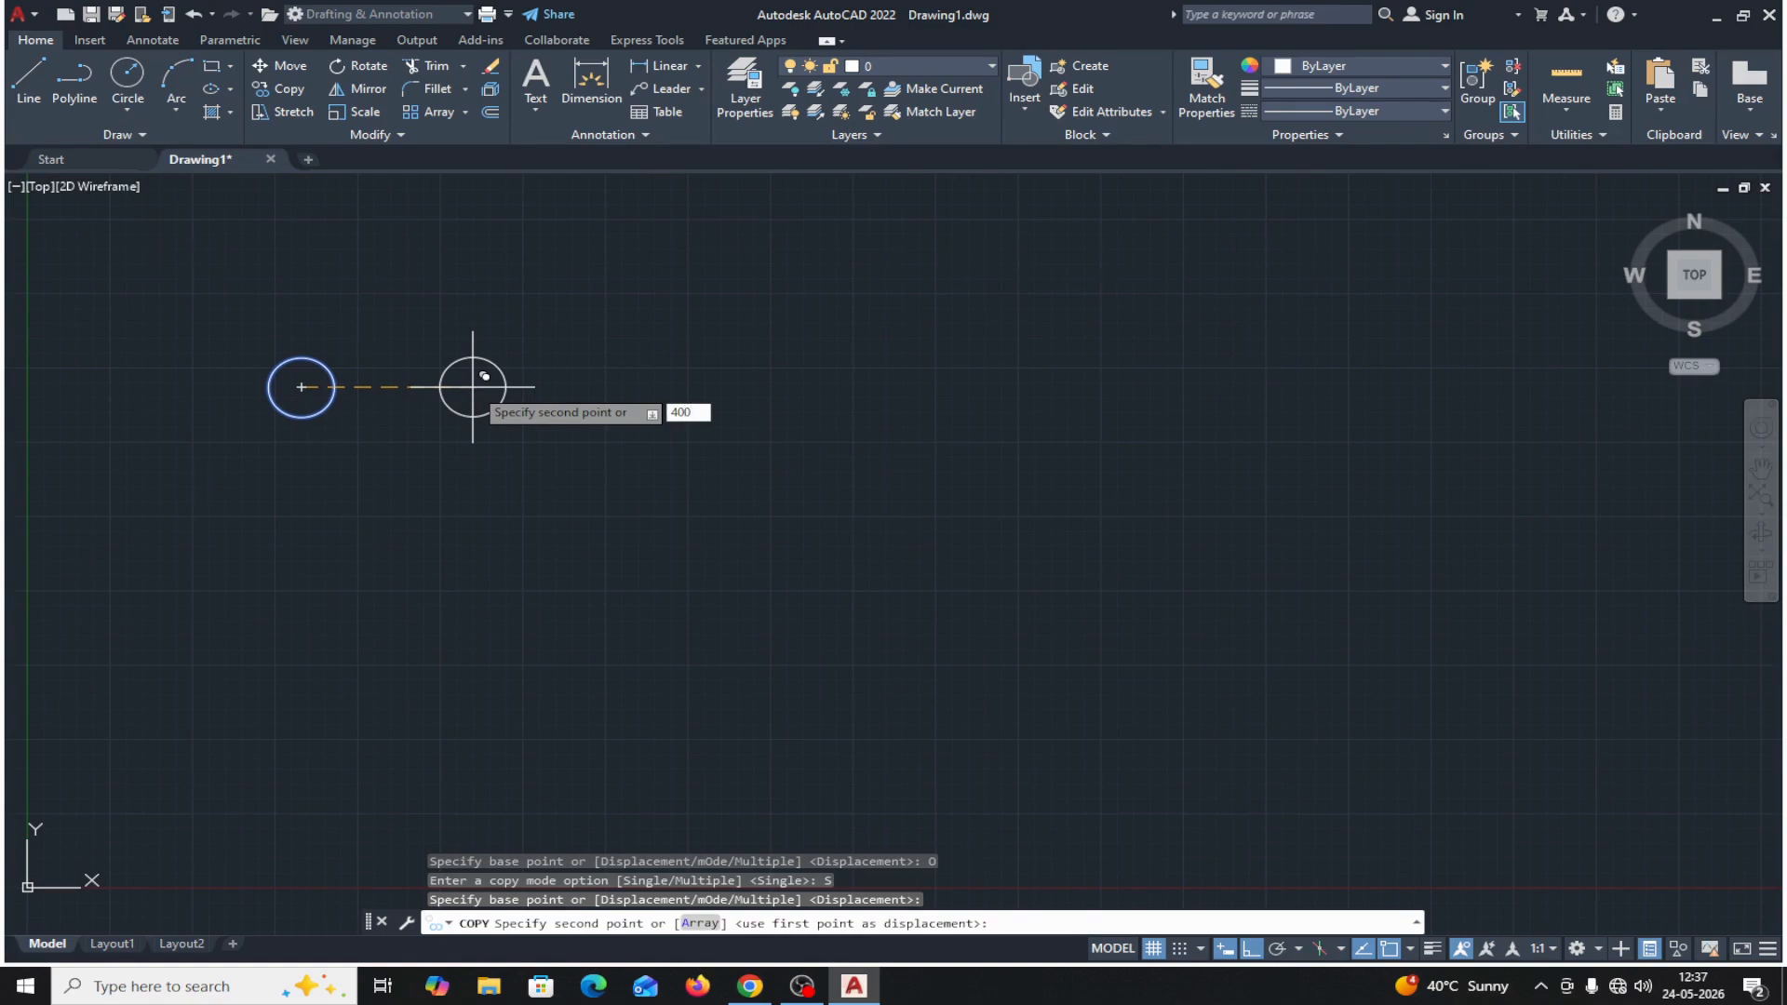
key(Return)
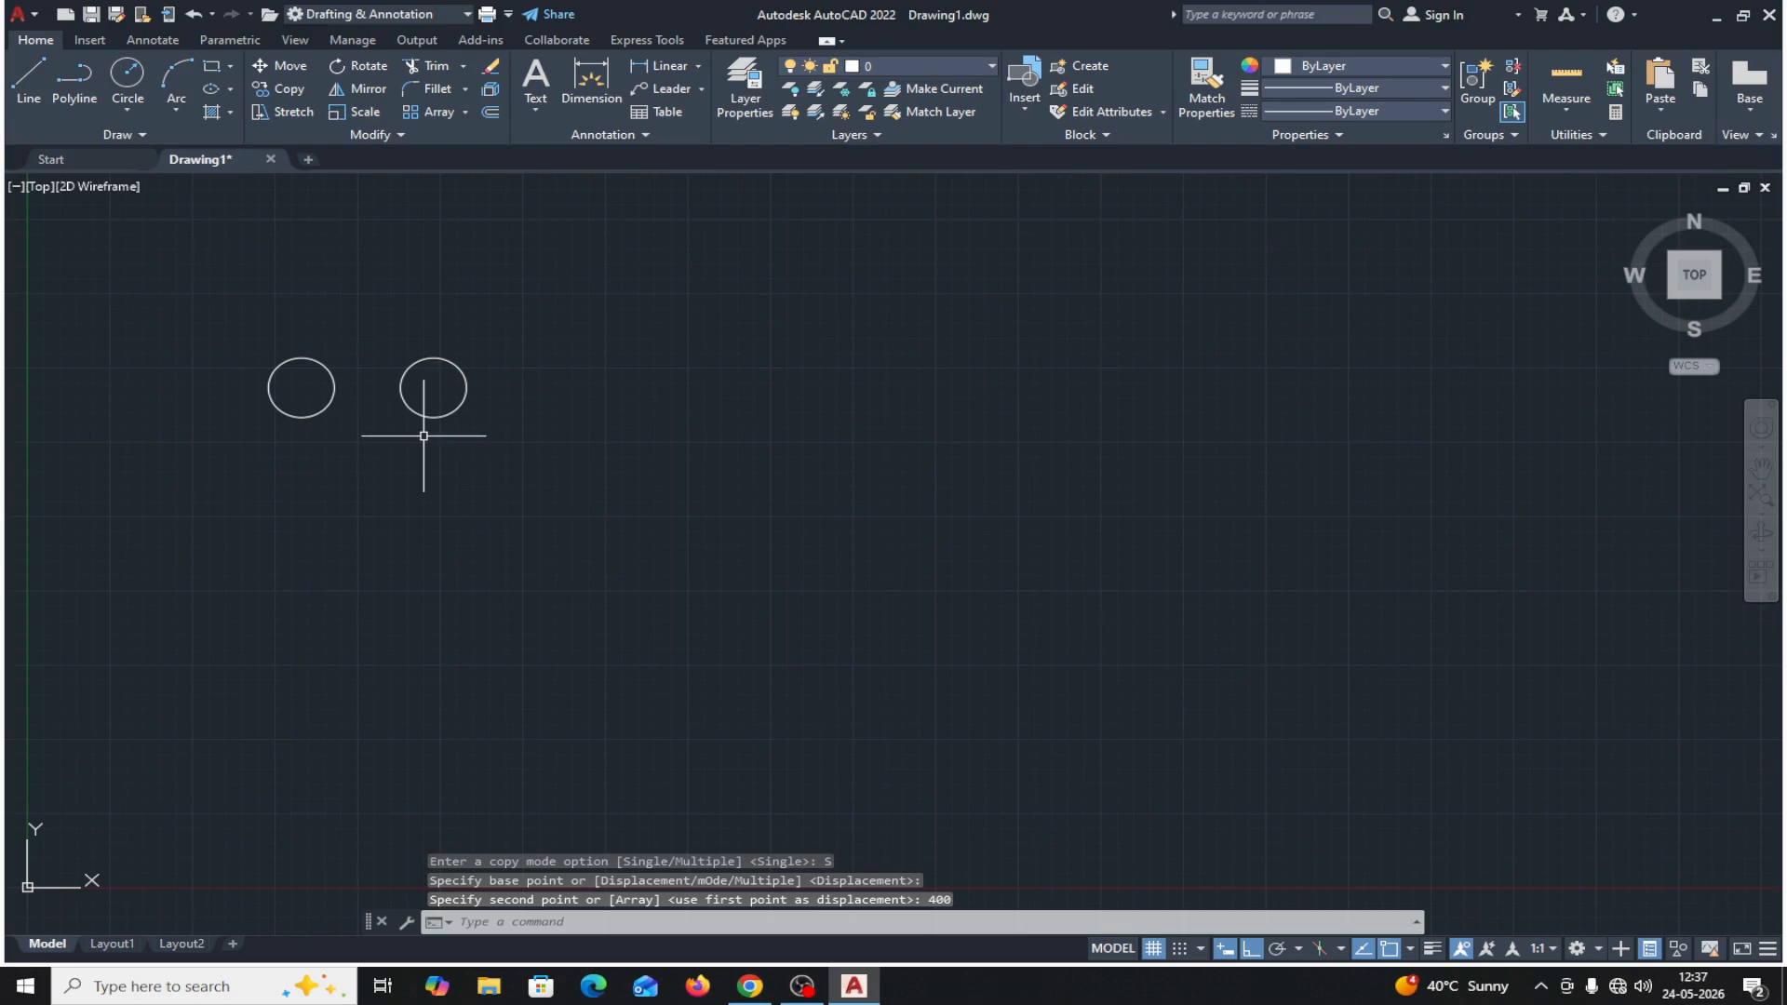
Add a linear dimension between the centers of the original circle and its copy, placed above them.
click(684, 63)
click(301, 387)
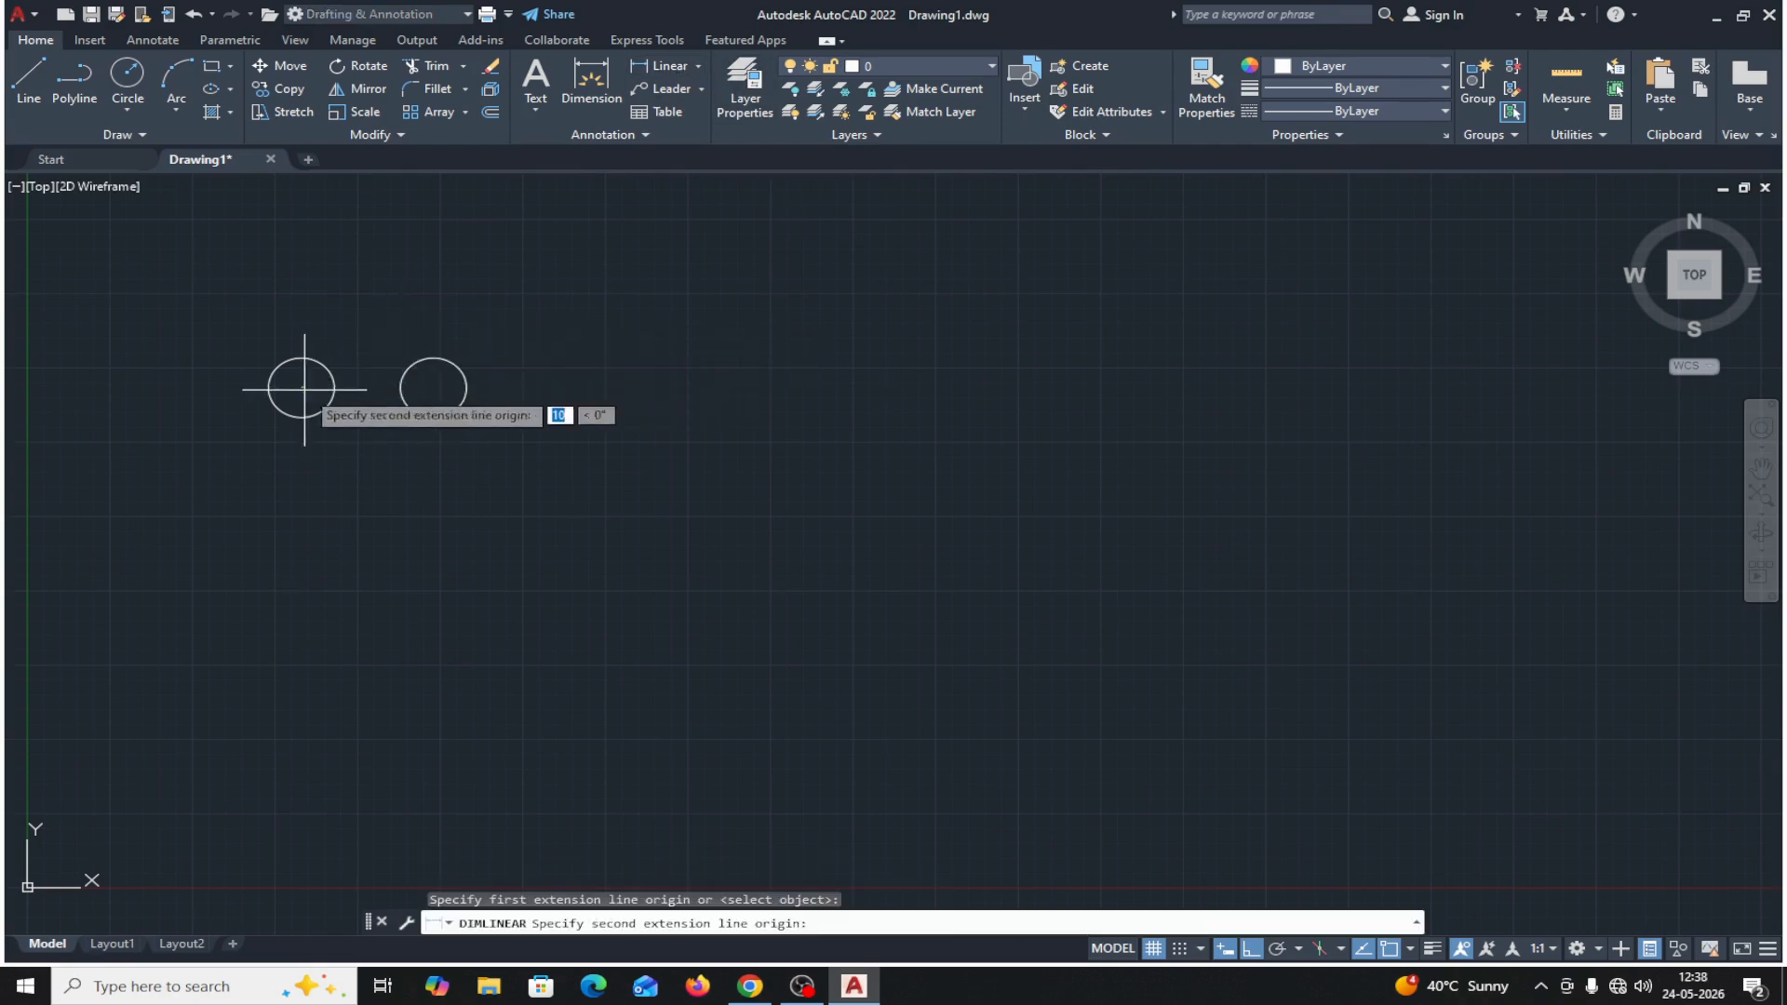
click(433, 387)
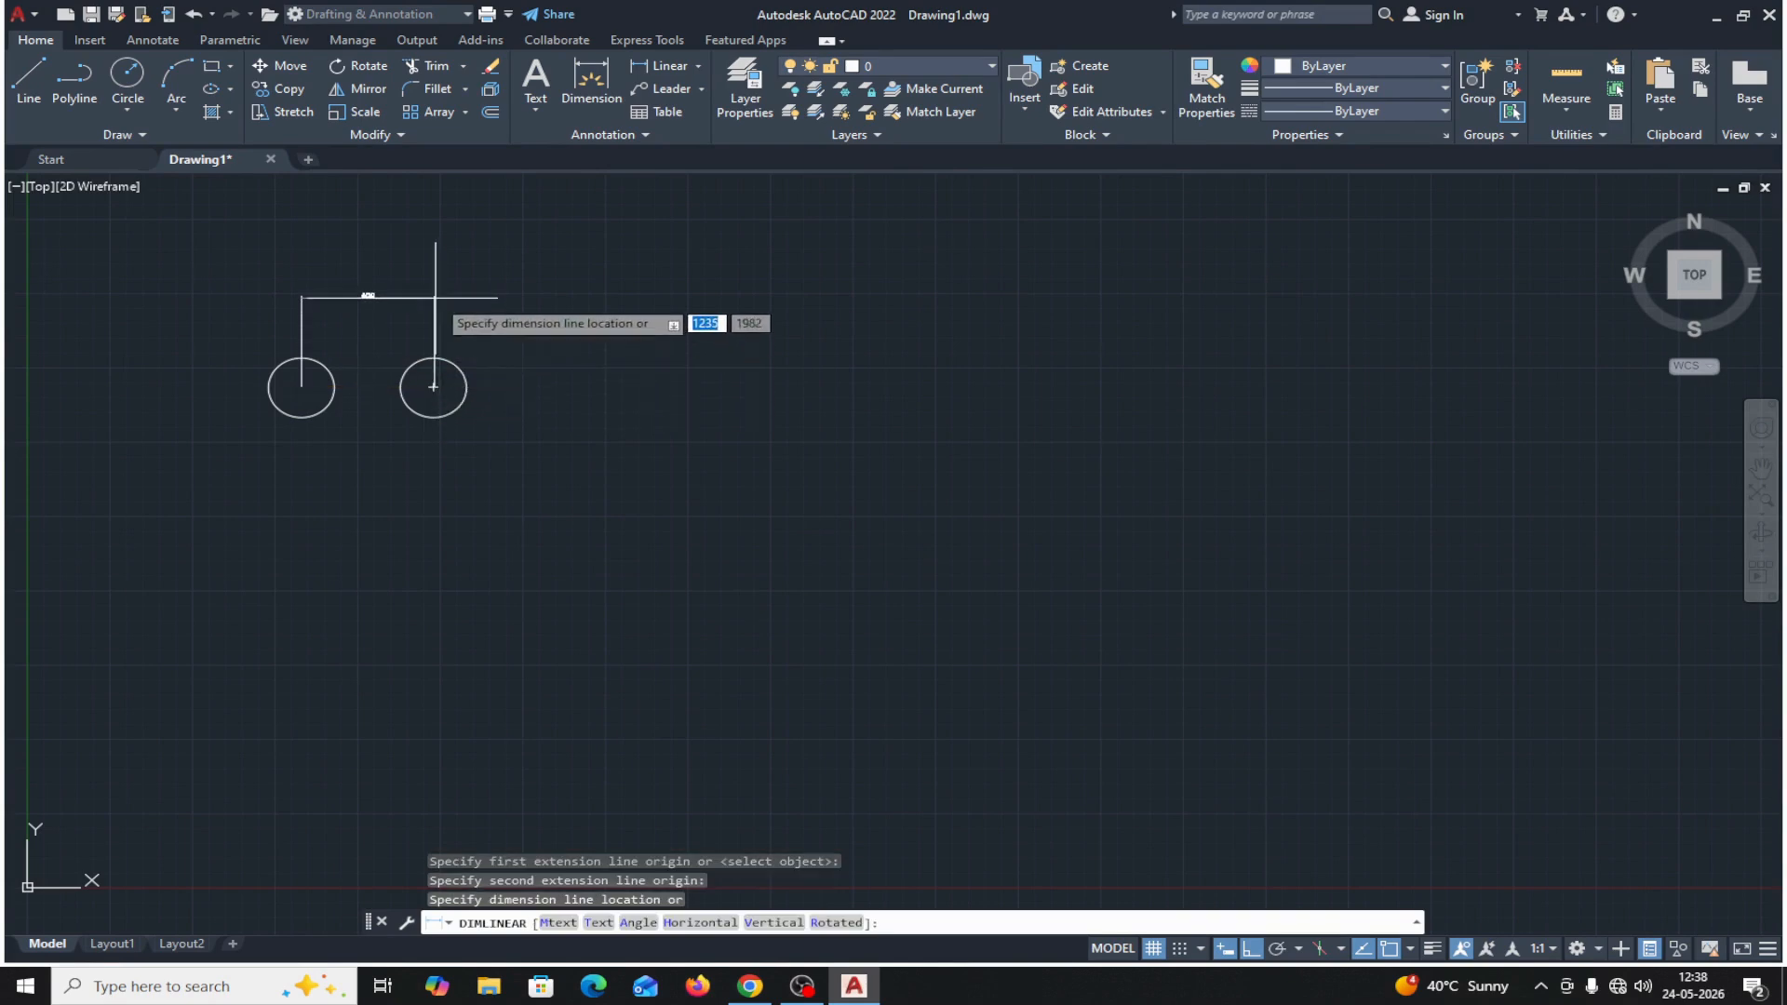
click(433, 298)
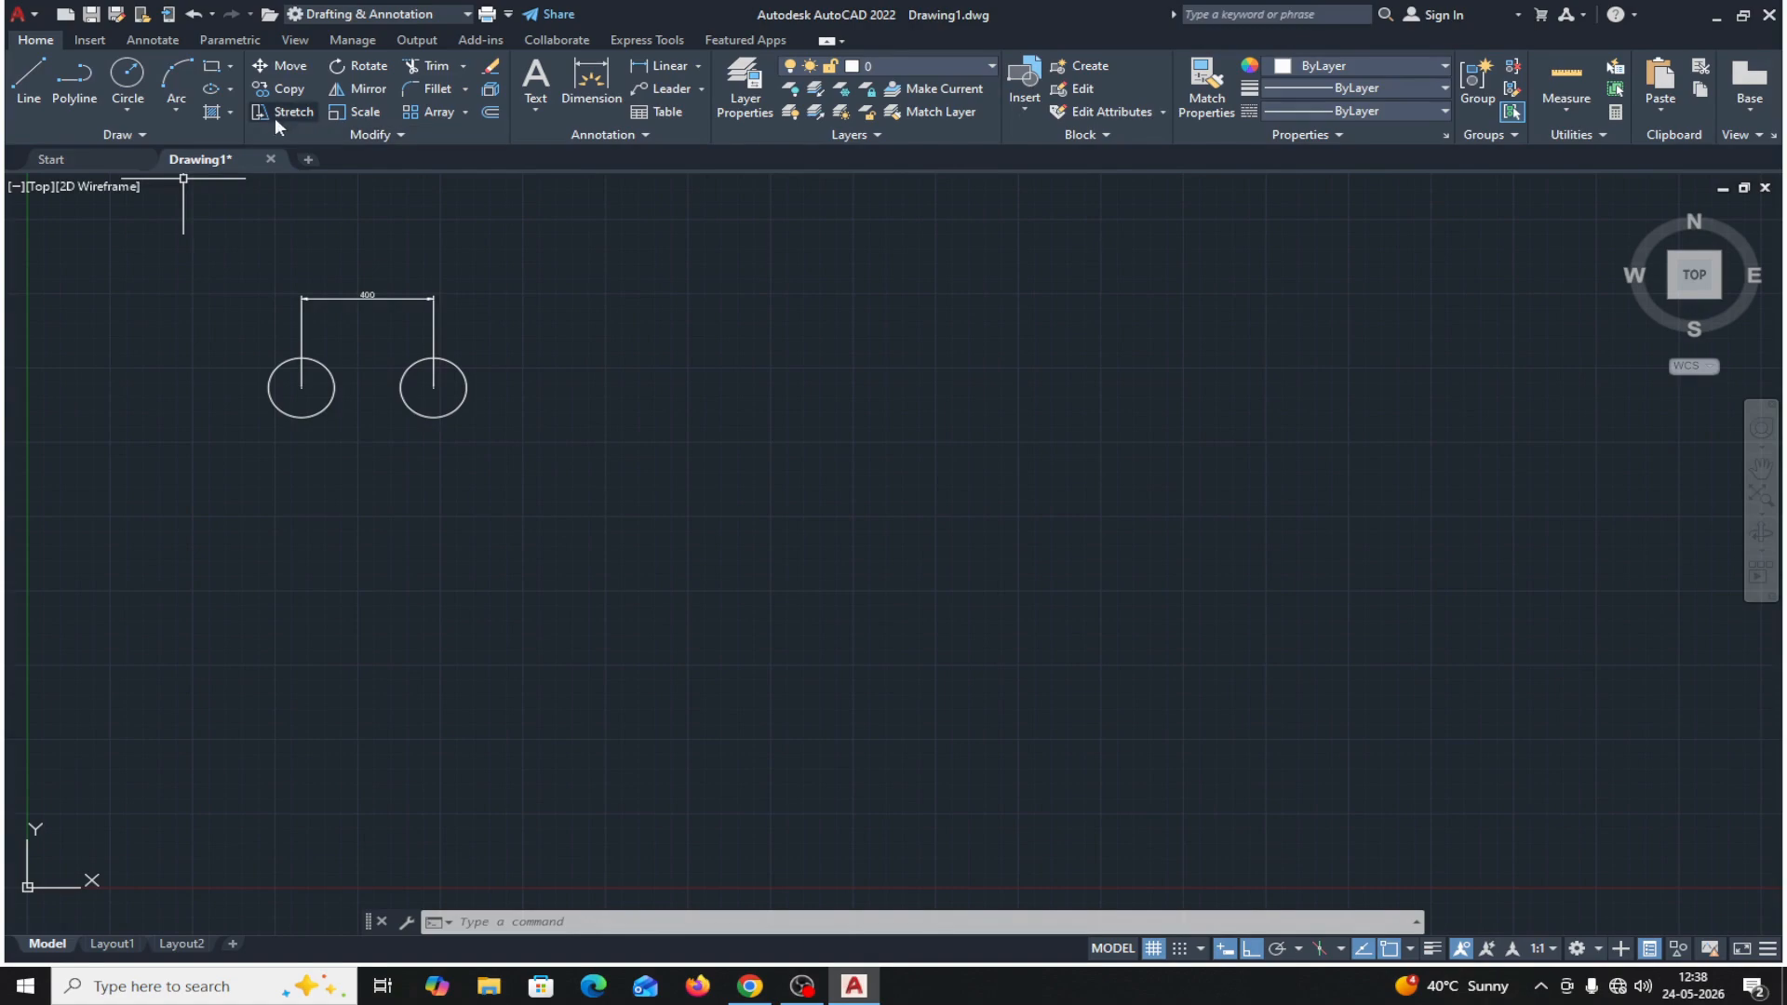
Delete the copied circle and the linear dimension, keeping only the original circle.
click(451, 416)
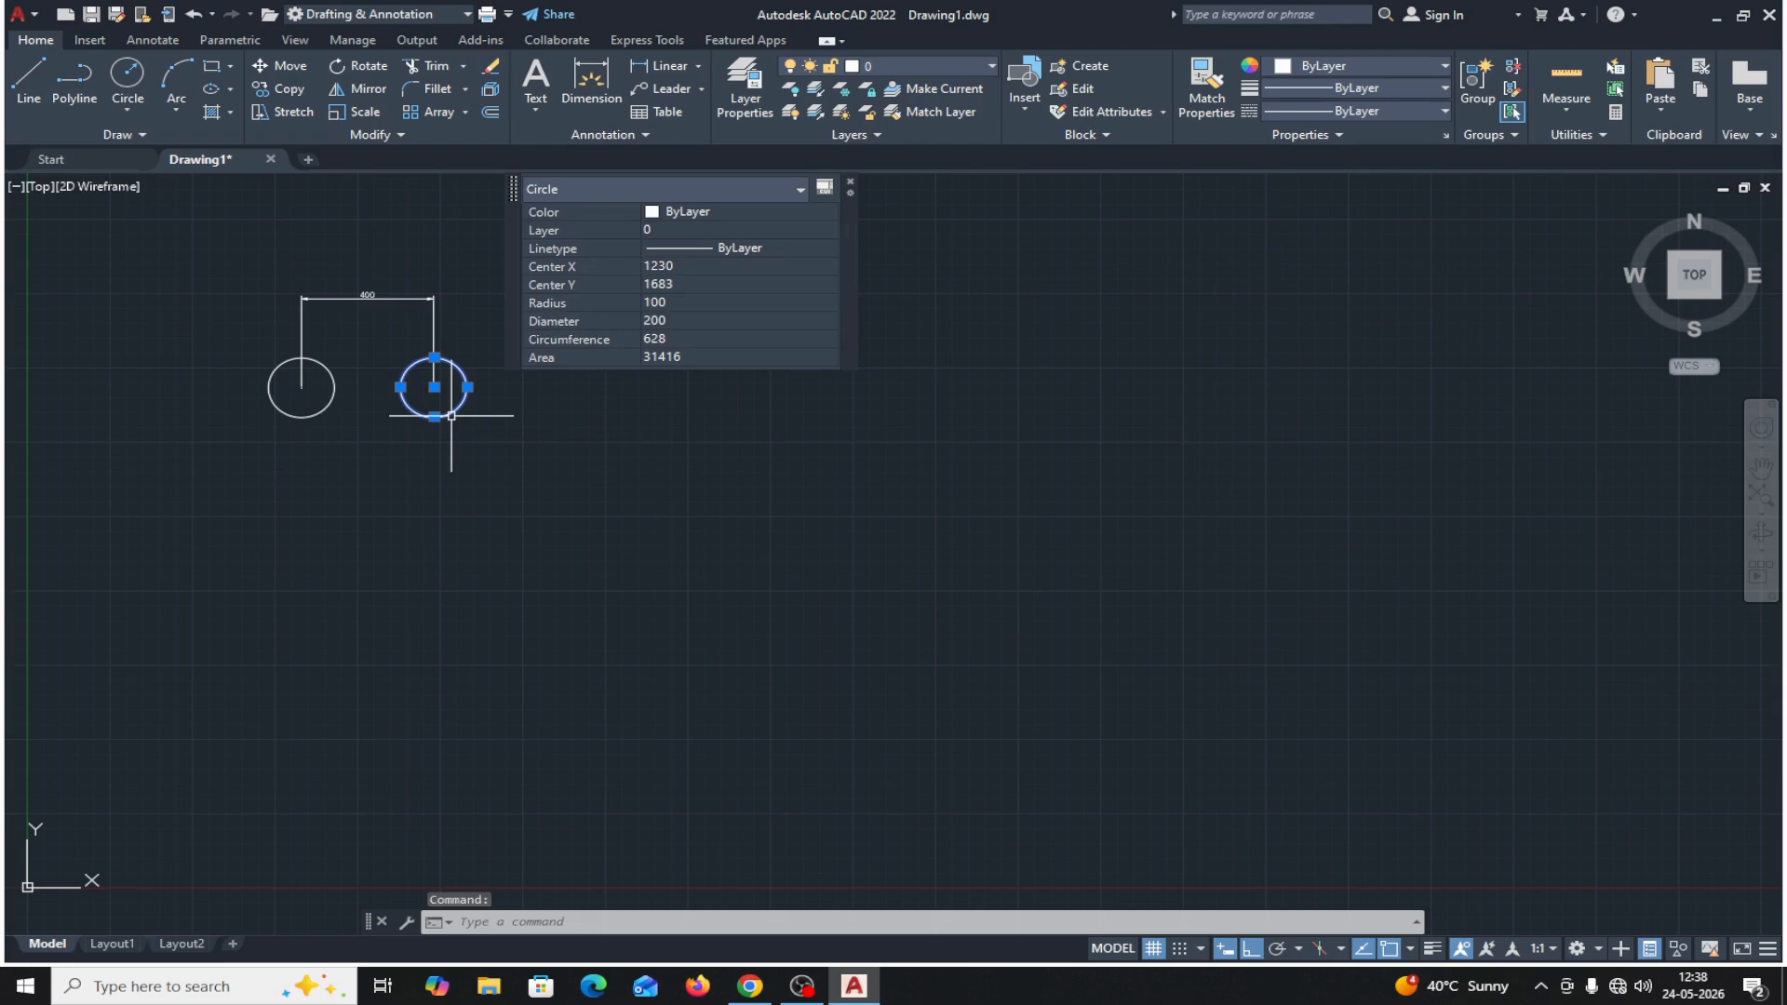
key(Delete)
click(408, 299)
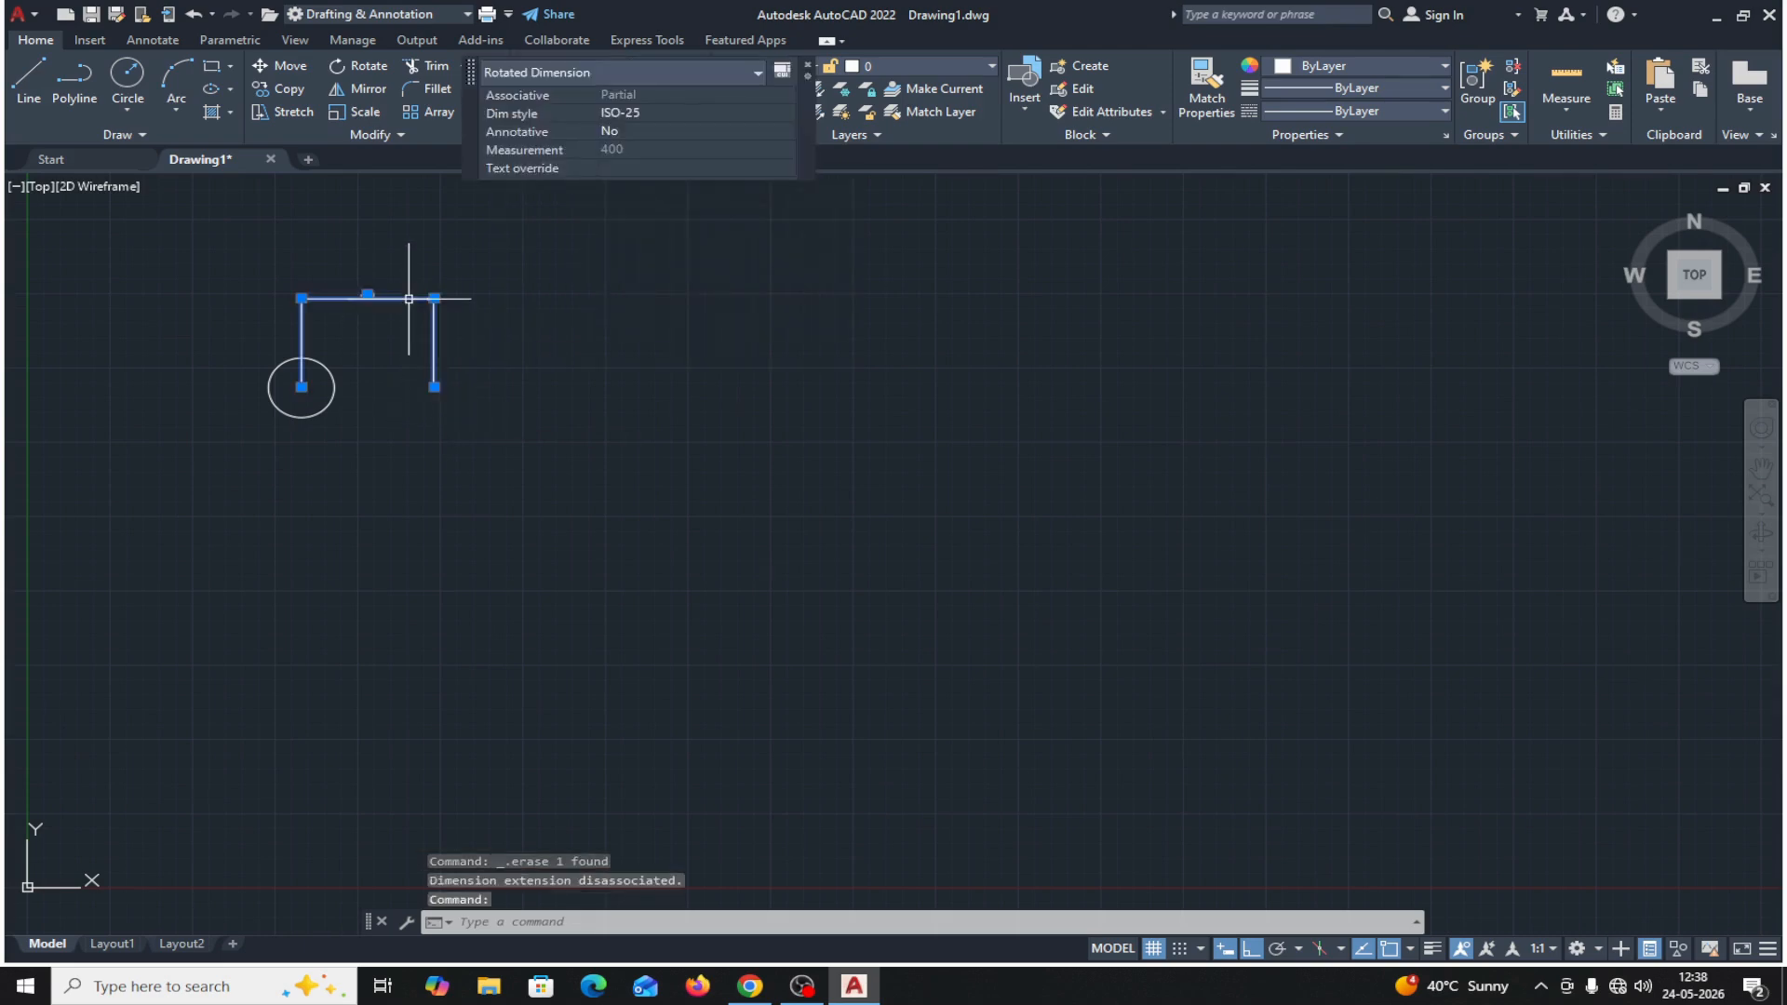
key(Delete)
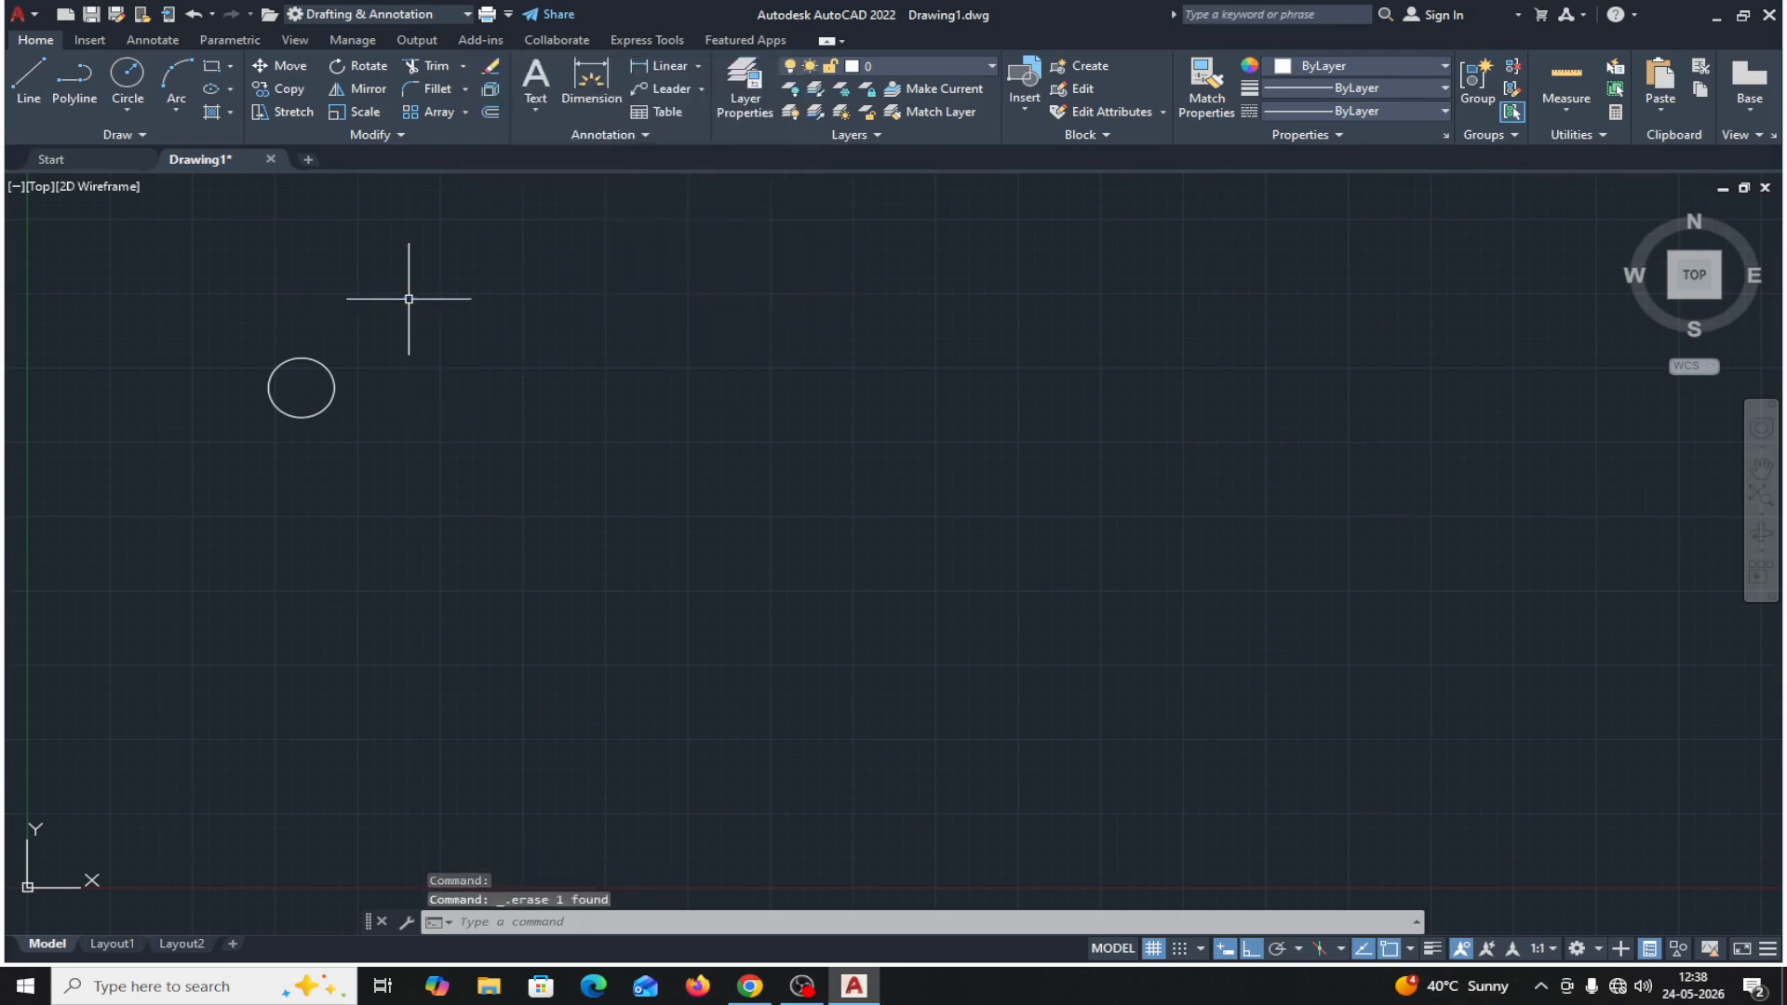
Copy the circle in Multiple mode from its center, placing five copies in a horizontal row to its right.
click(284, 91)
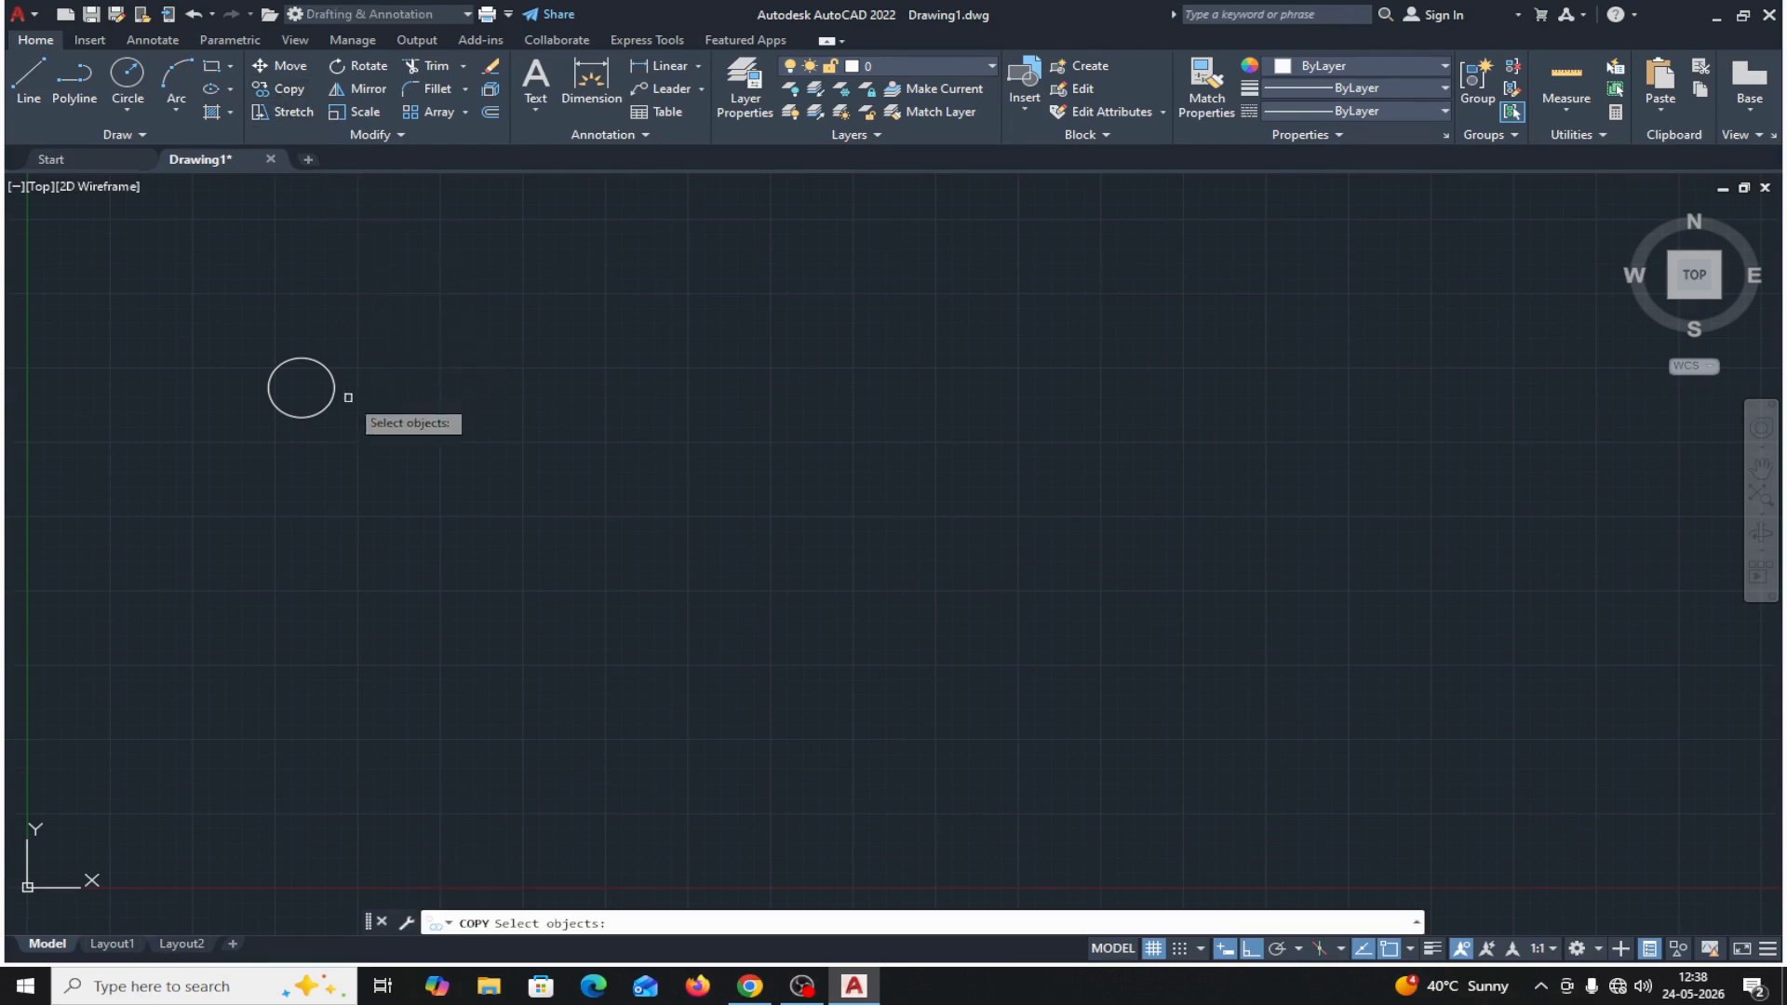
click(320, 409)
key(Return)
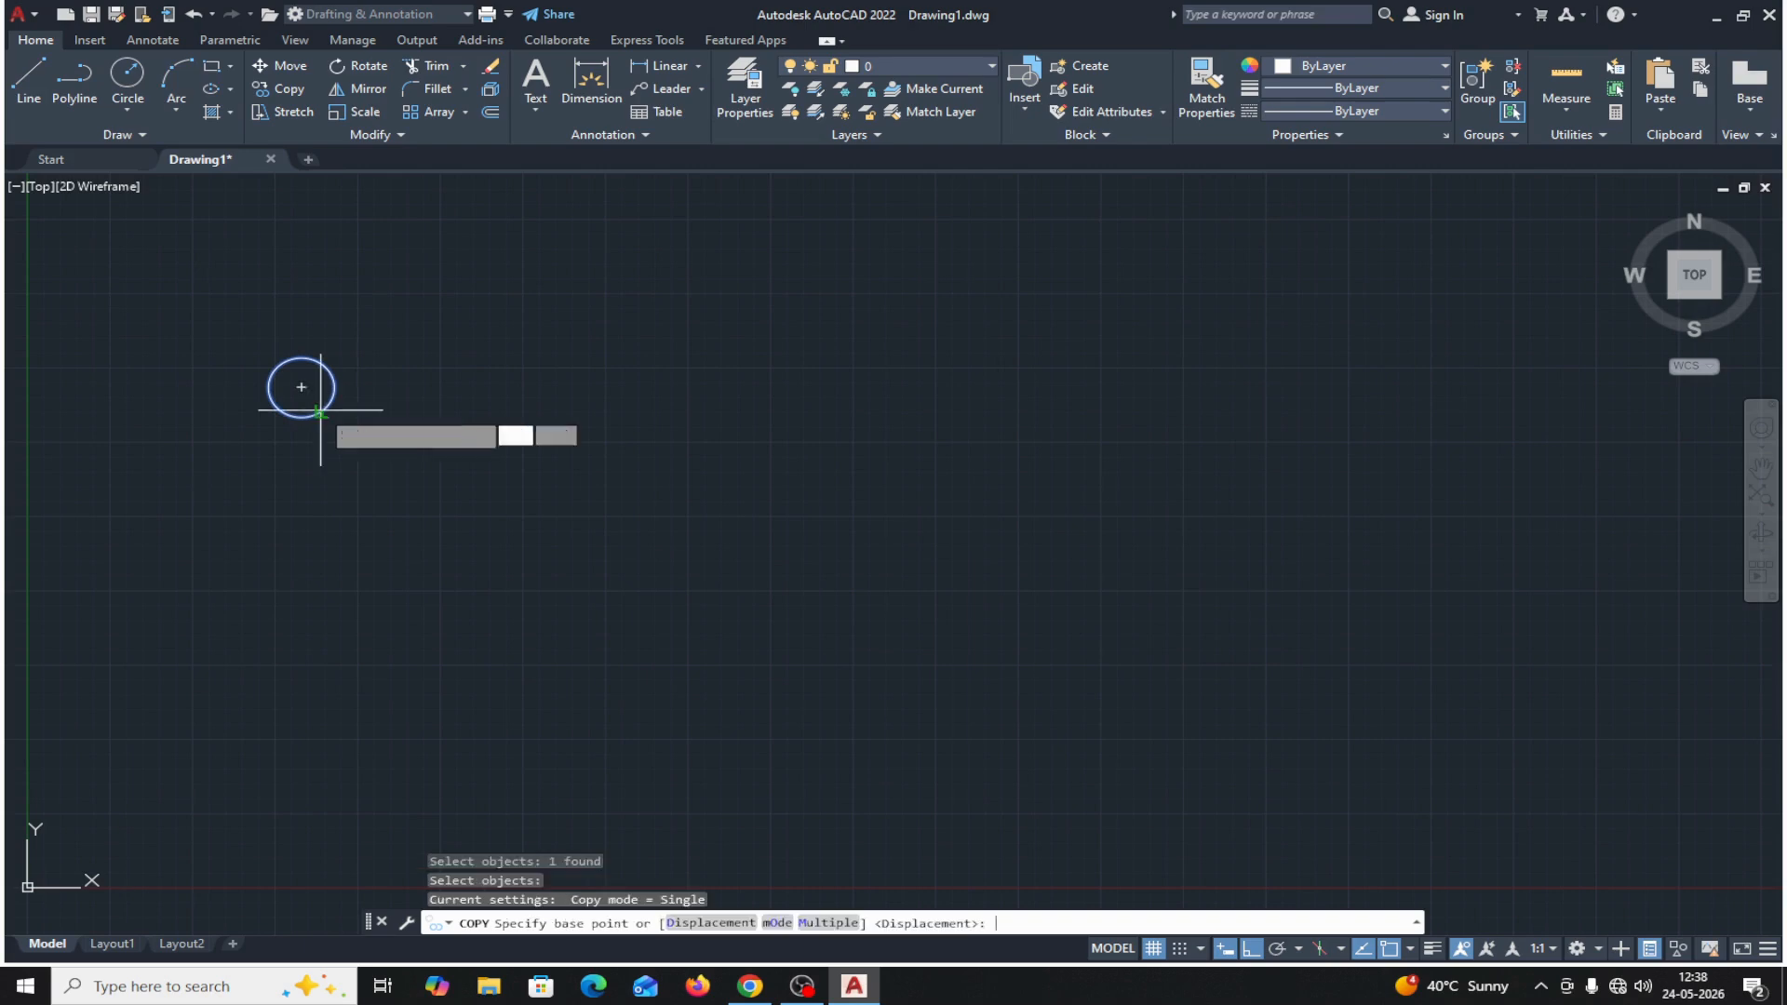
click(773, 922)
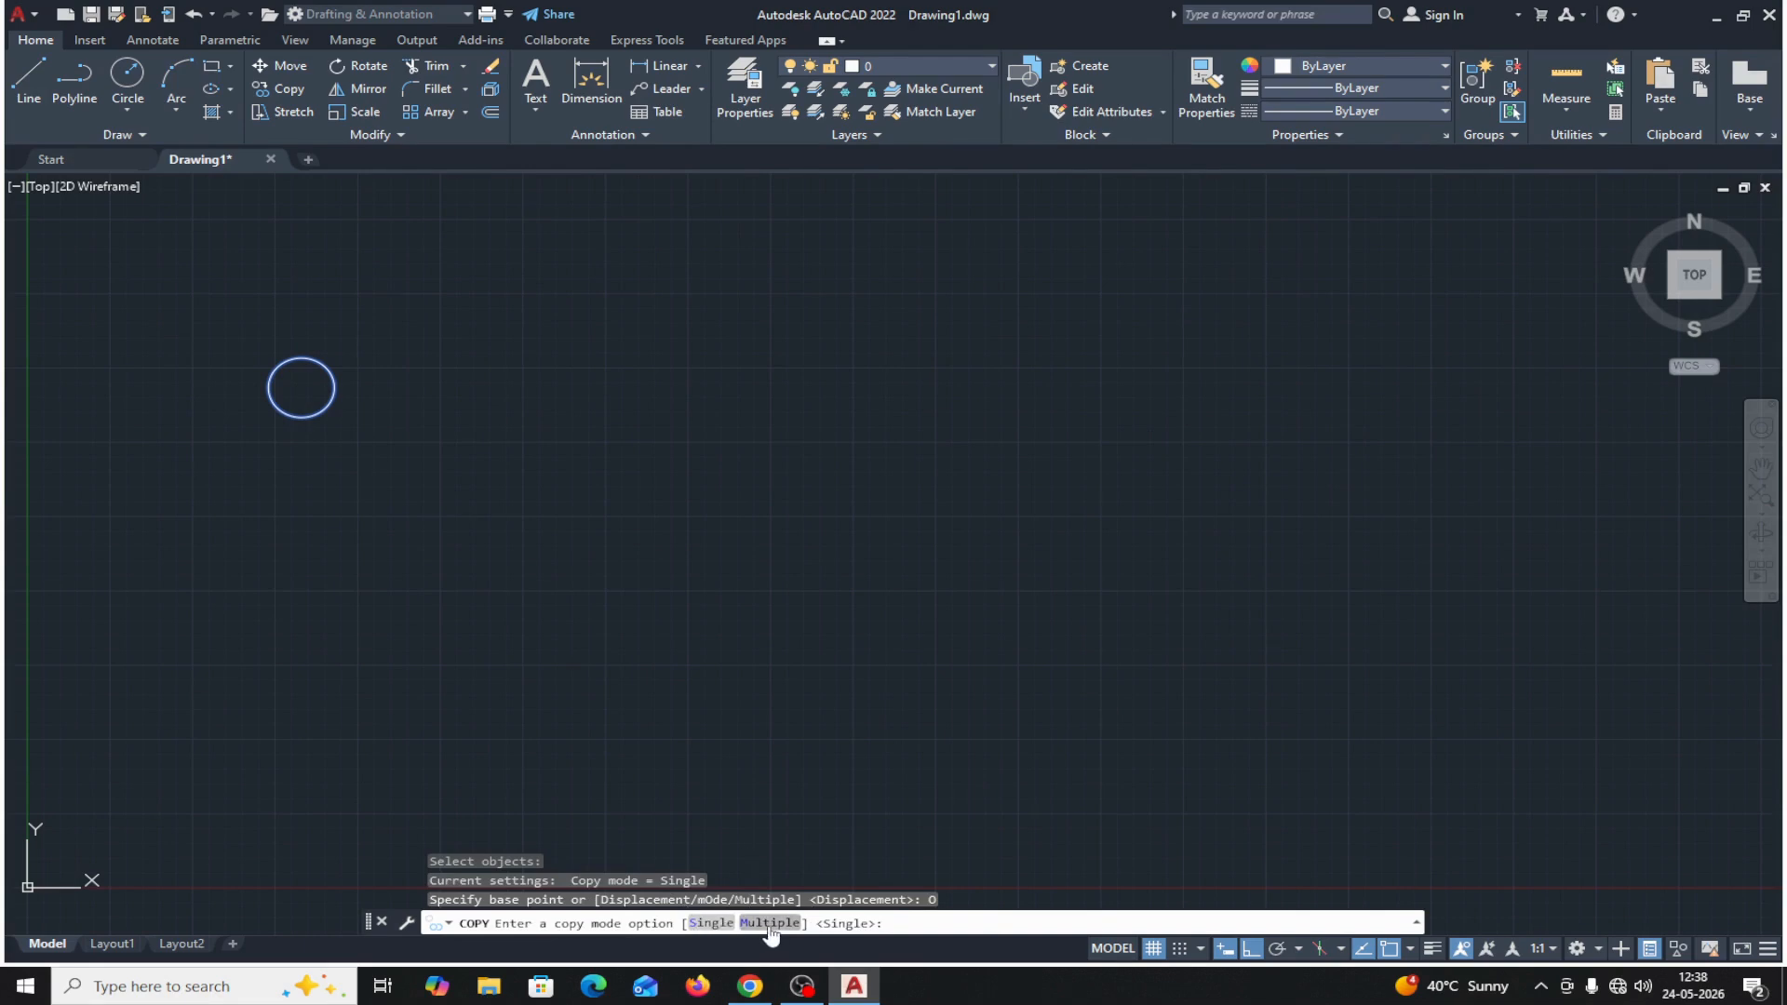
click(768, 924)
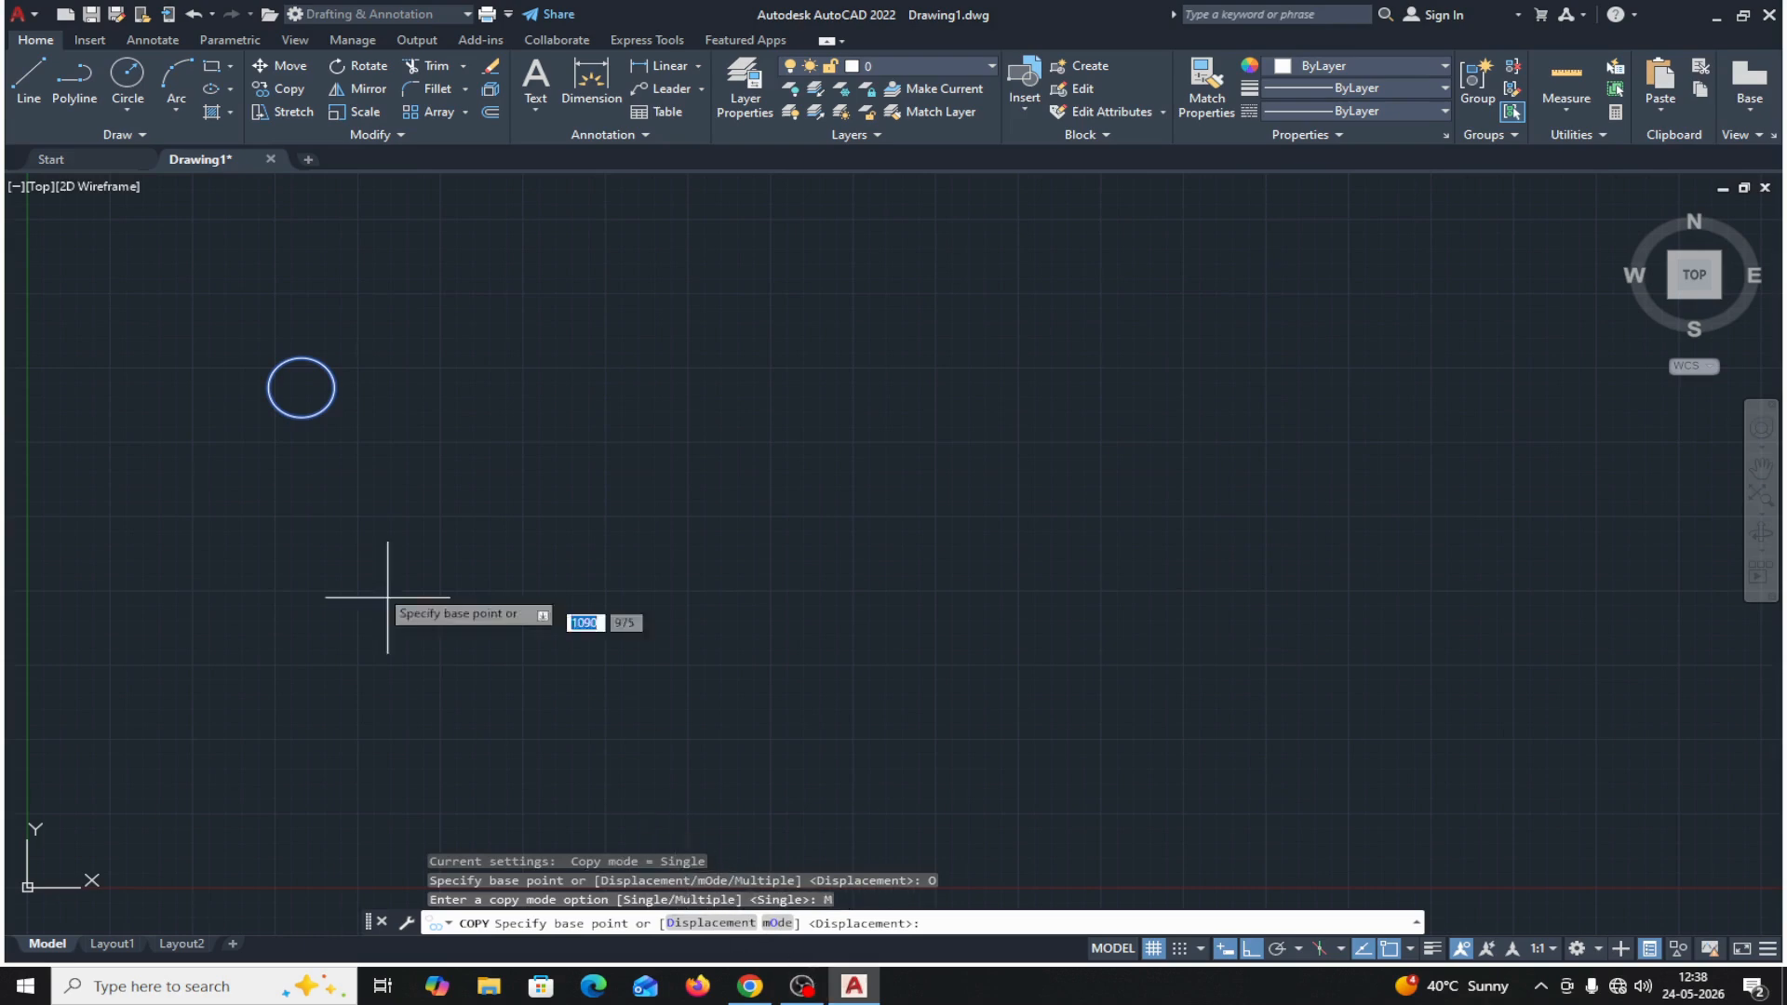
click(307, 396)
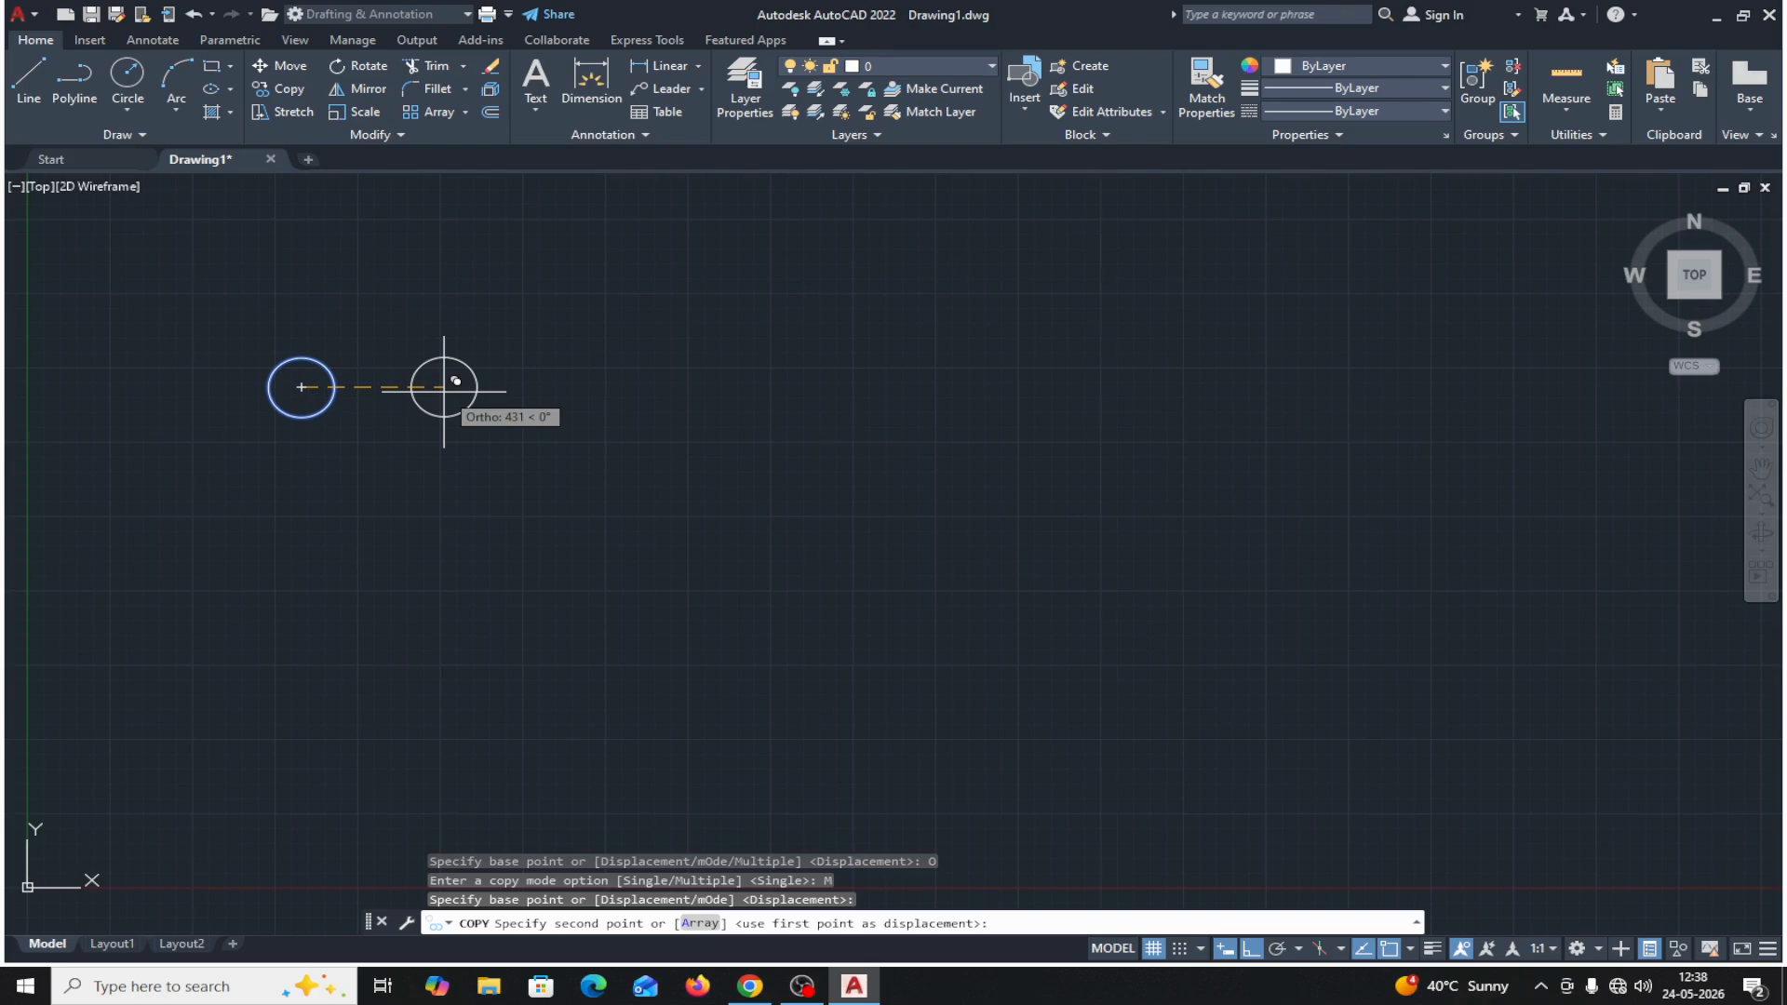
click(443, 388)
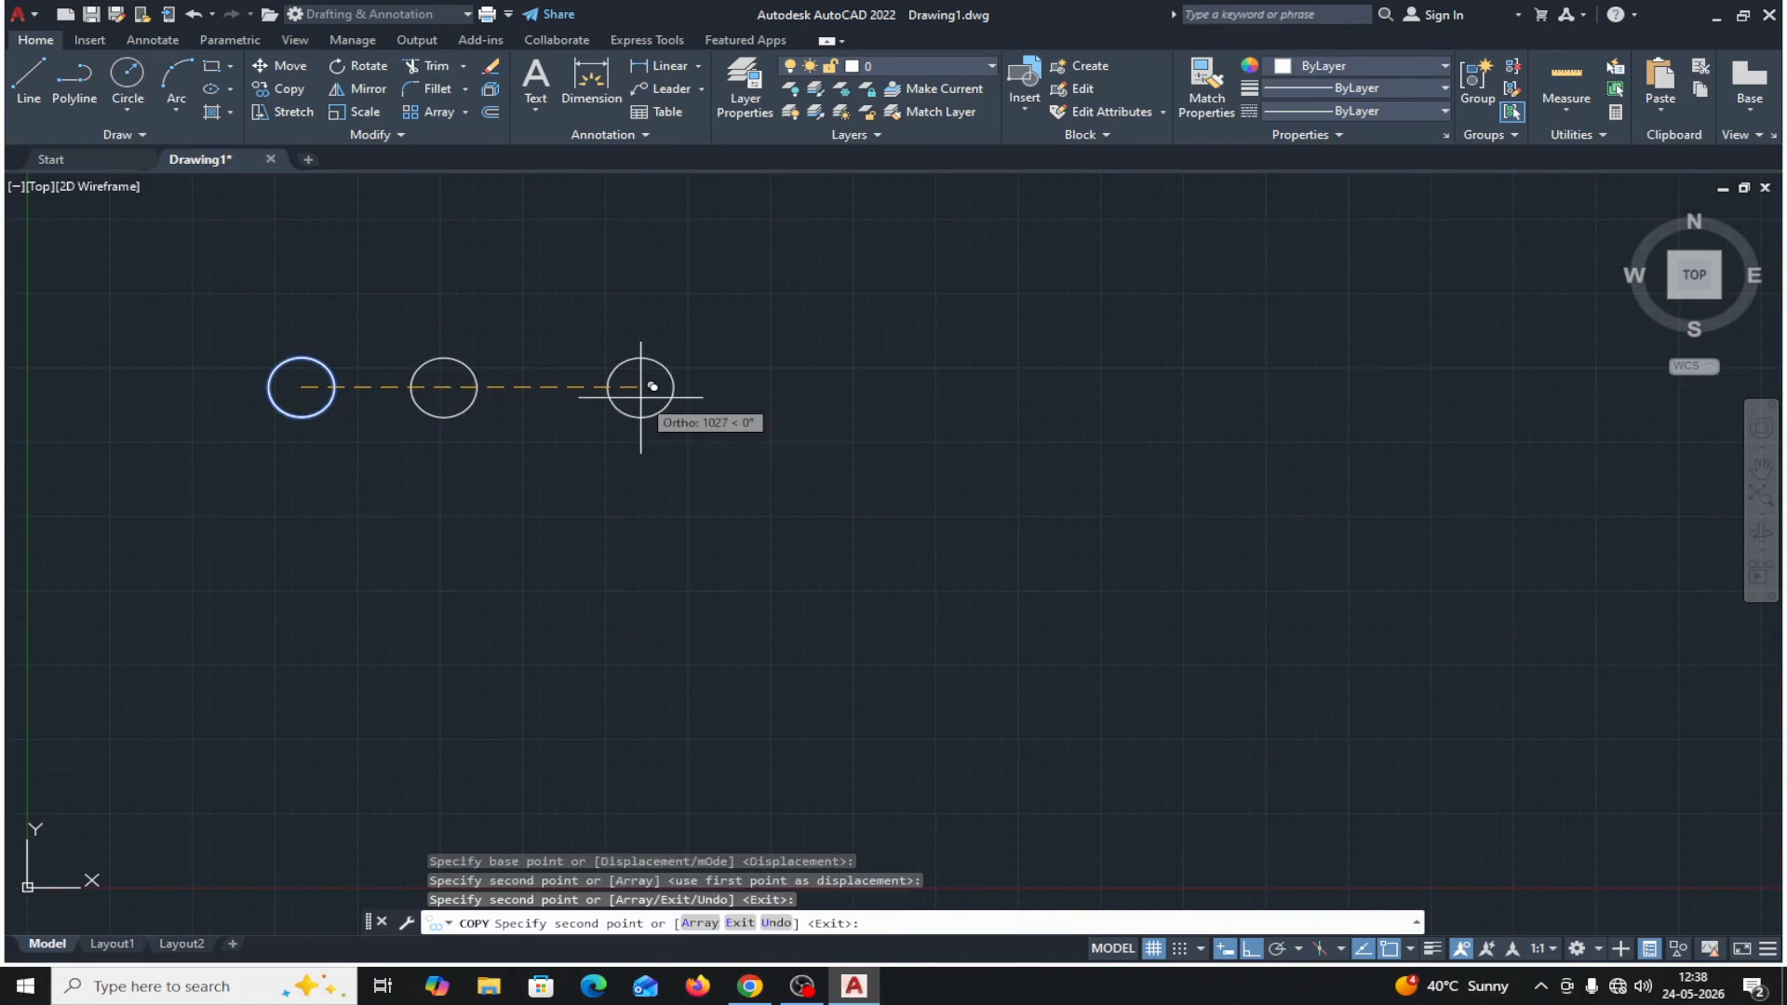
click(878, 387)
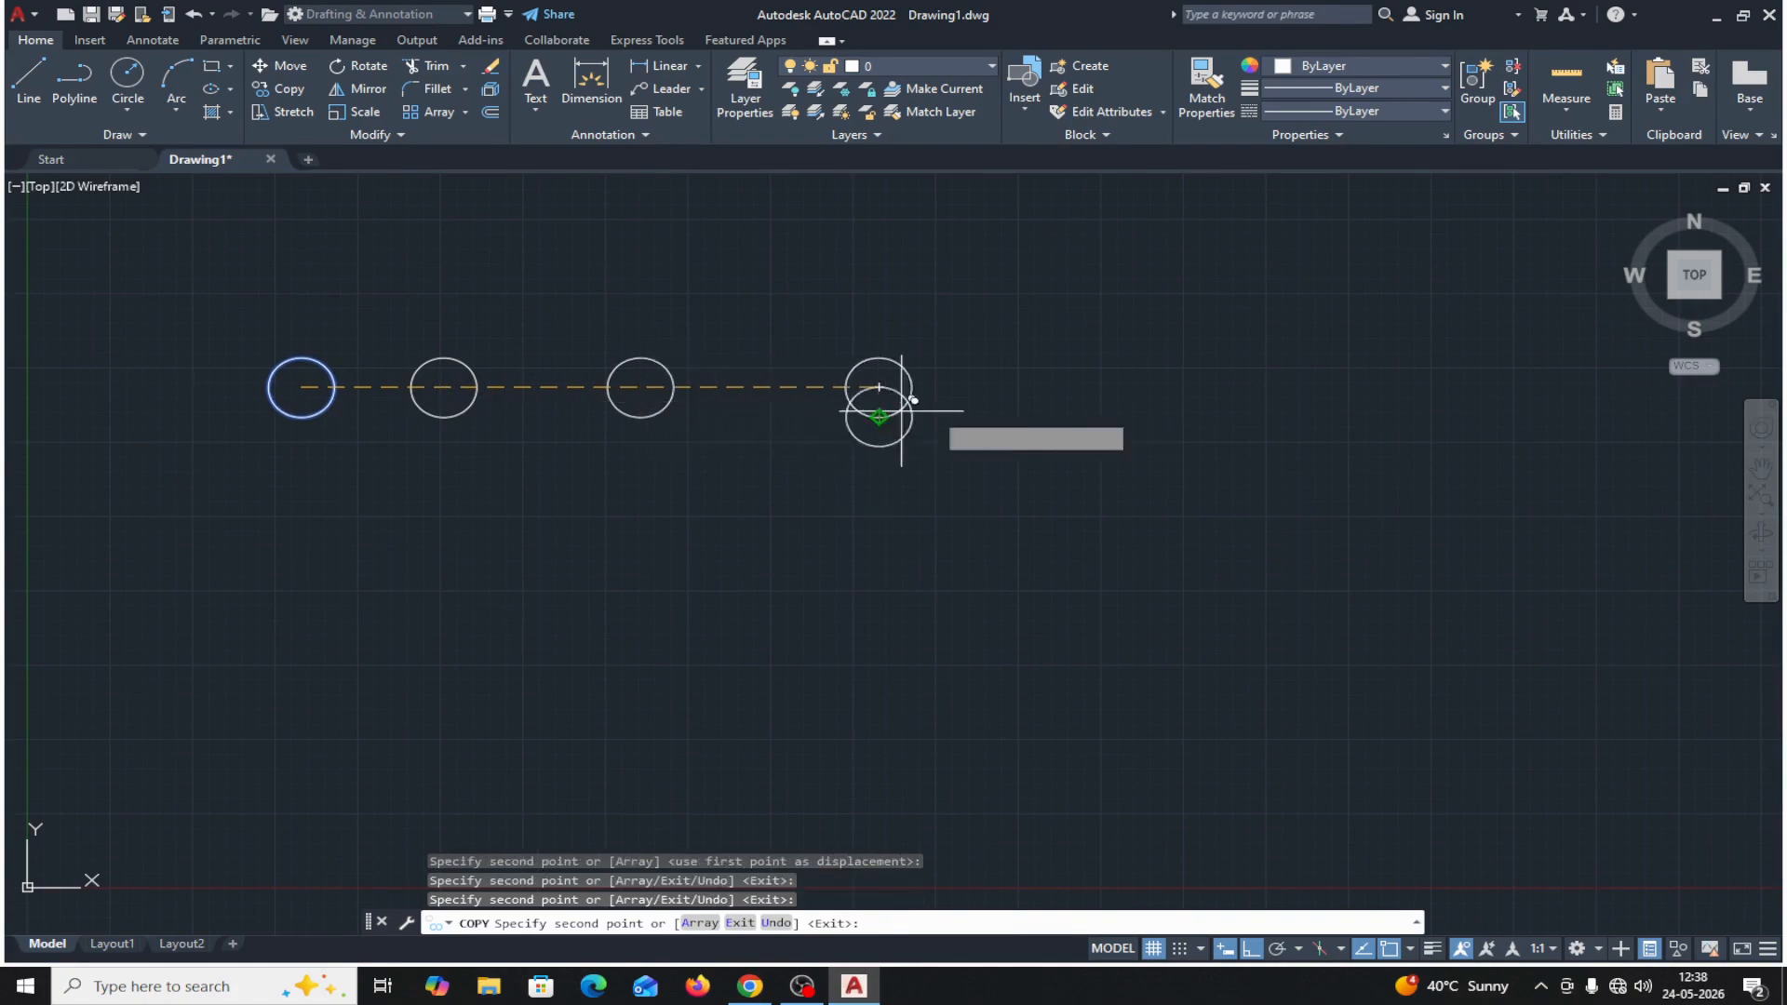
click(1108, 409)
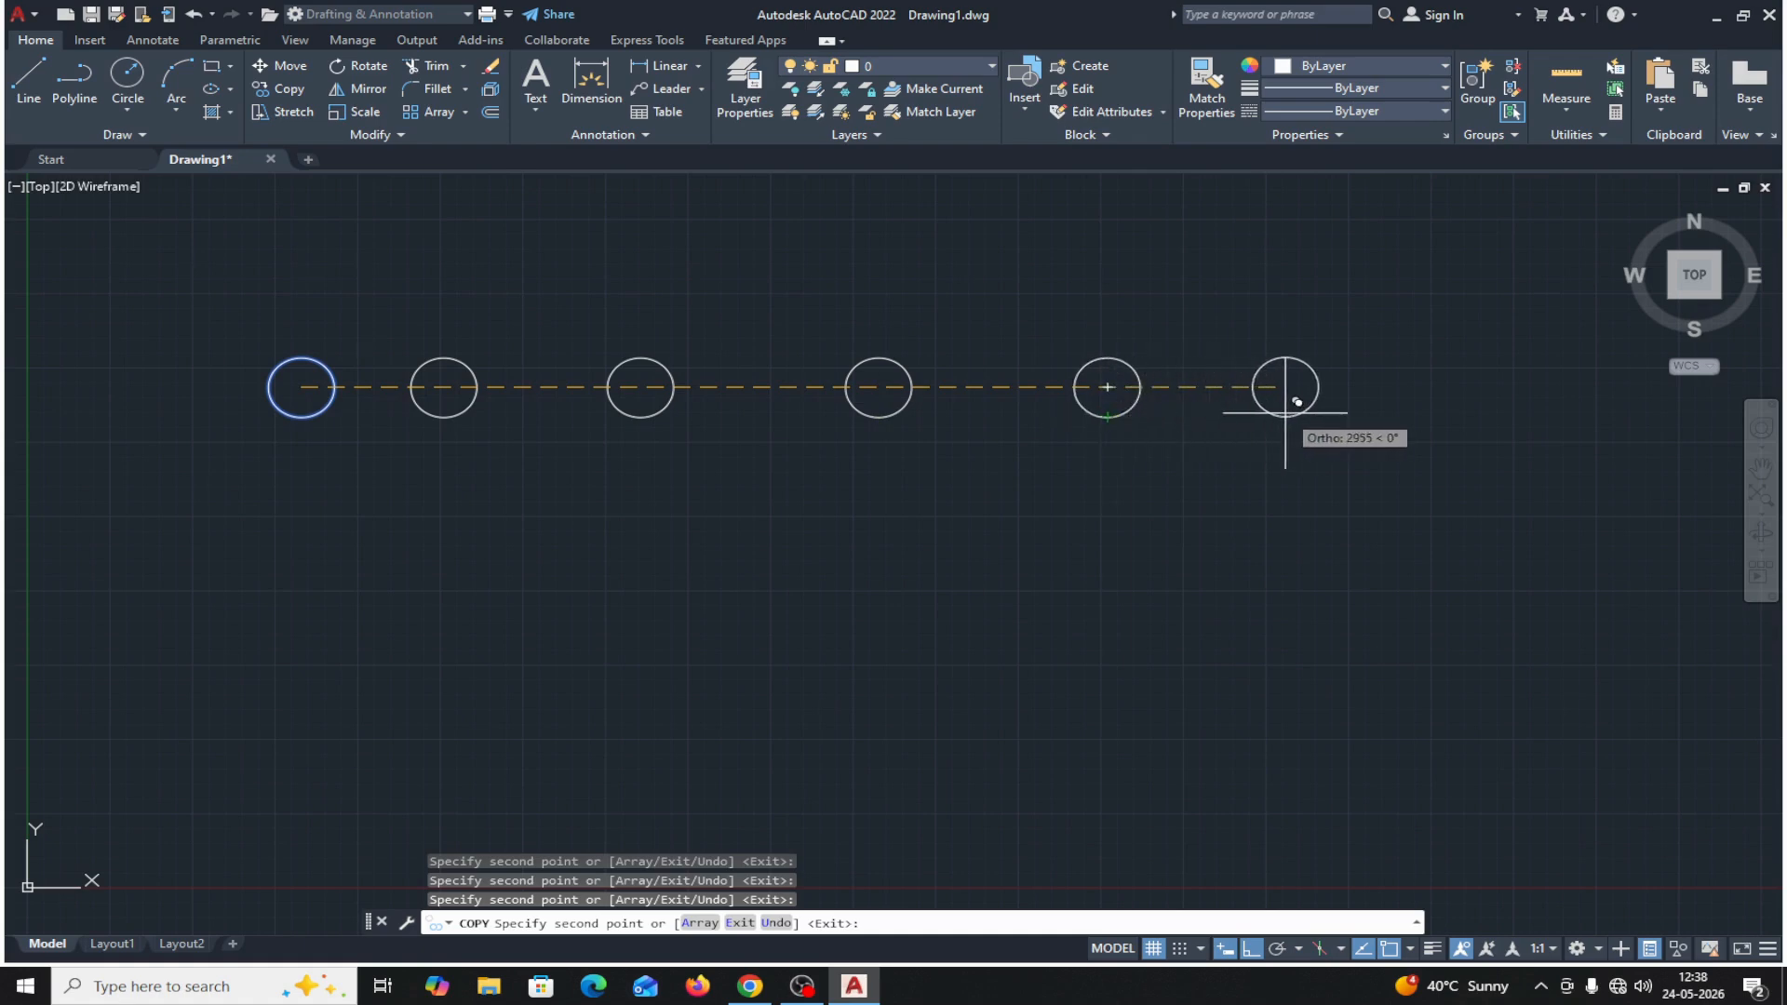
click(1359, 409)
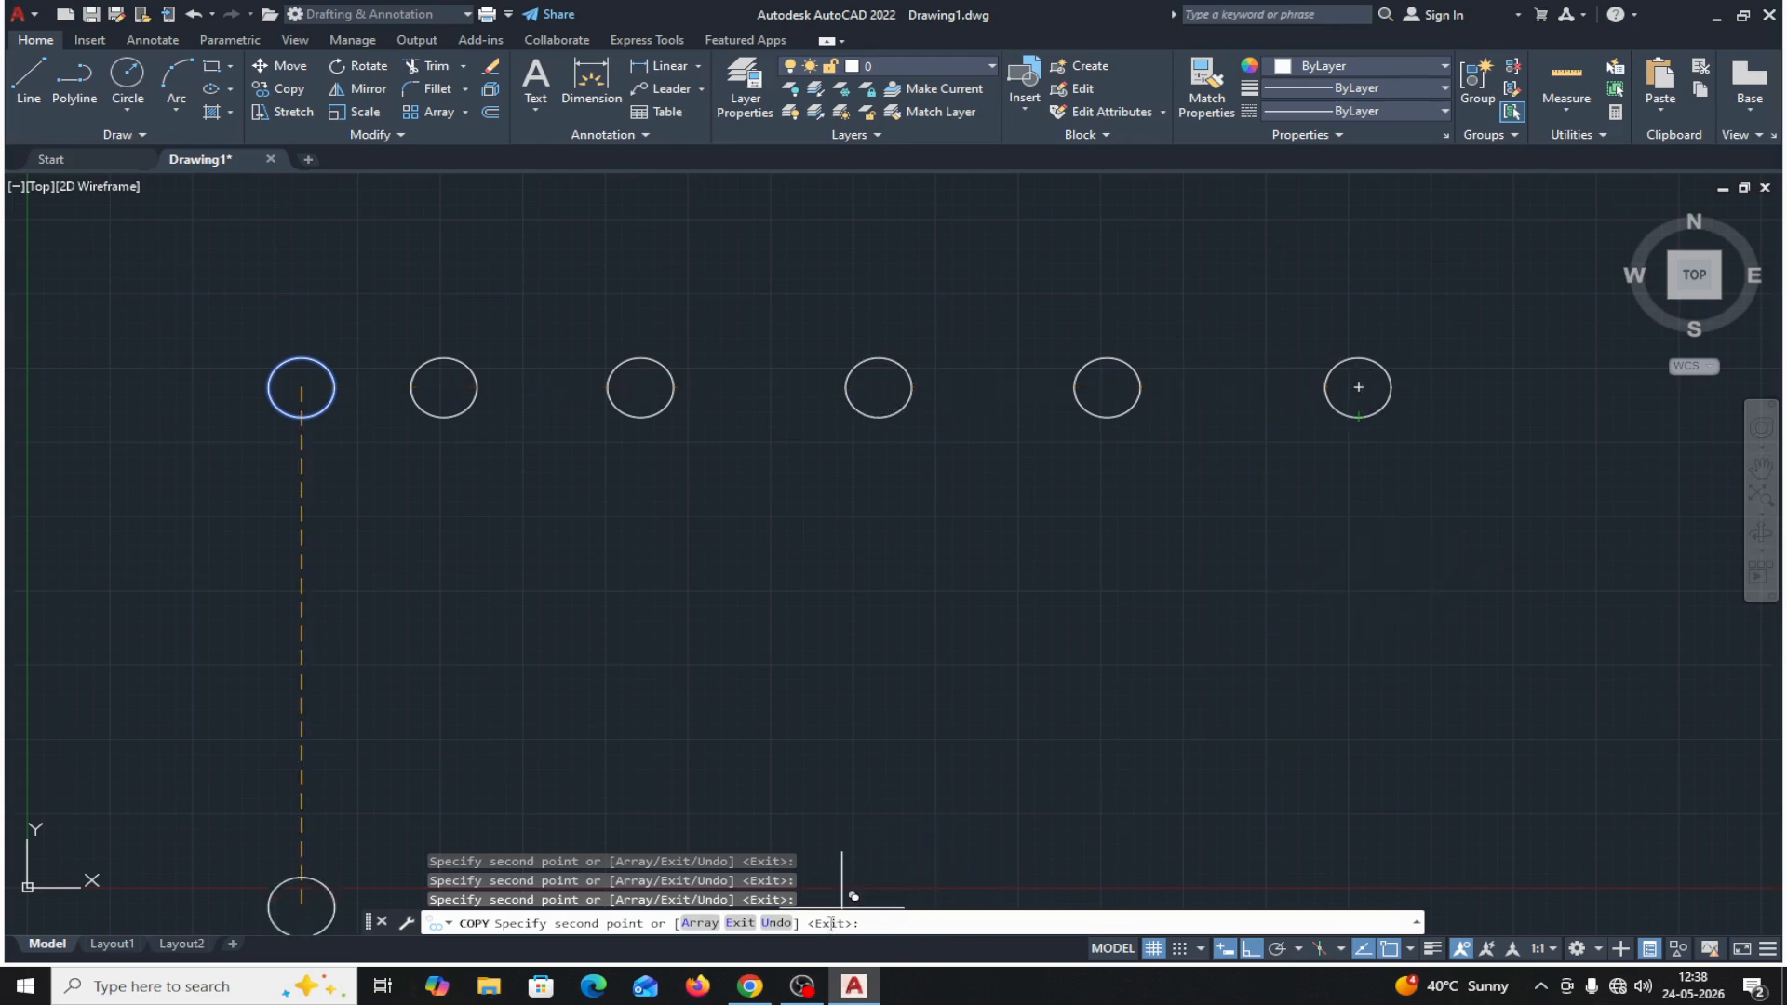
Undo the last two placed copies within the Copy command and end the command.
click(774, 923)
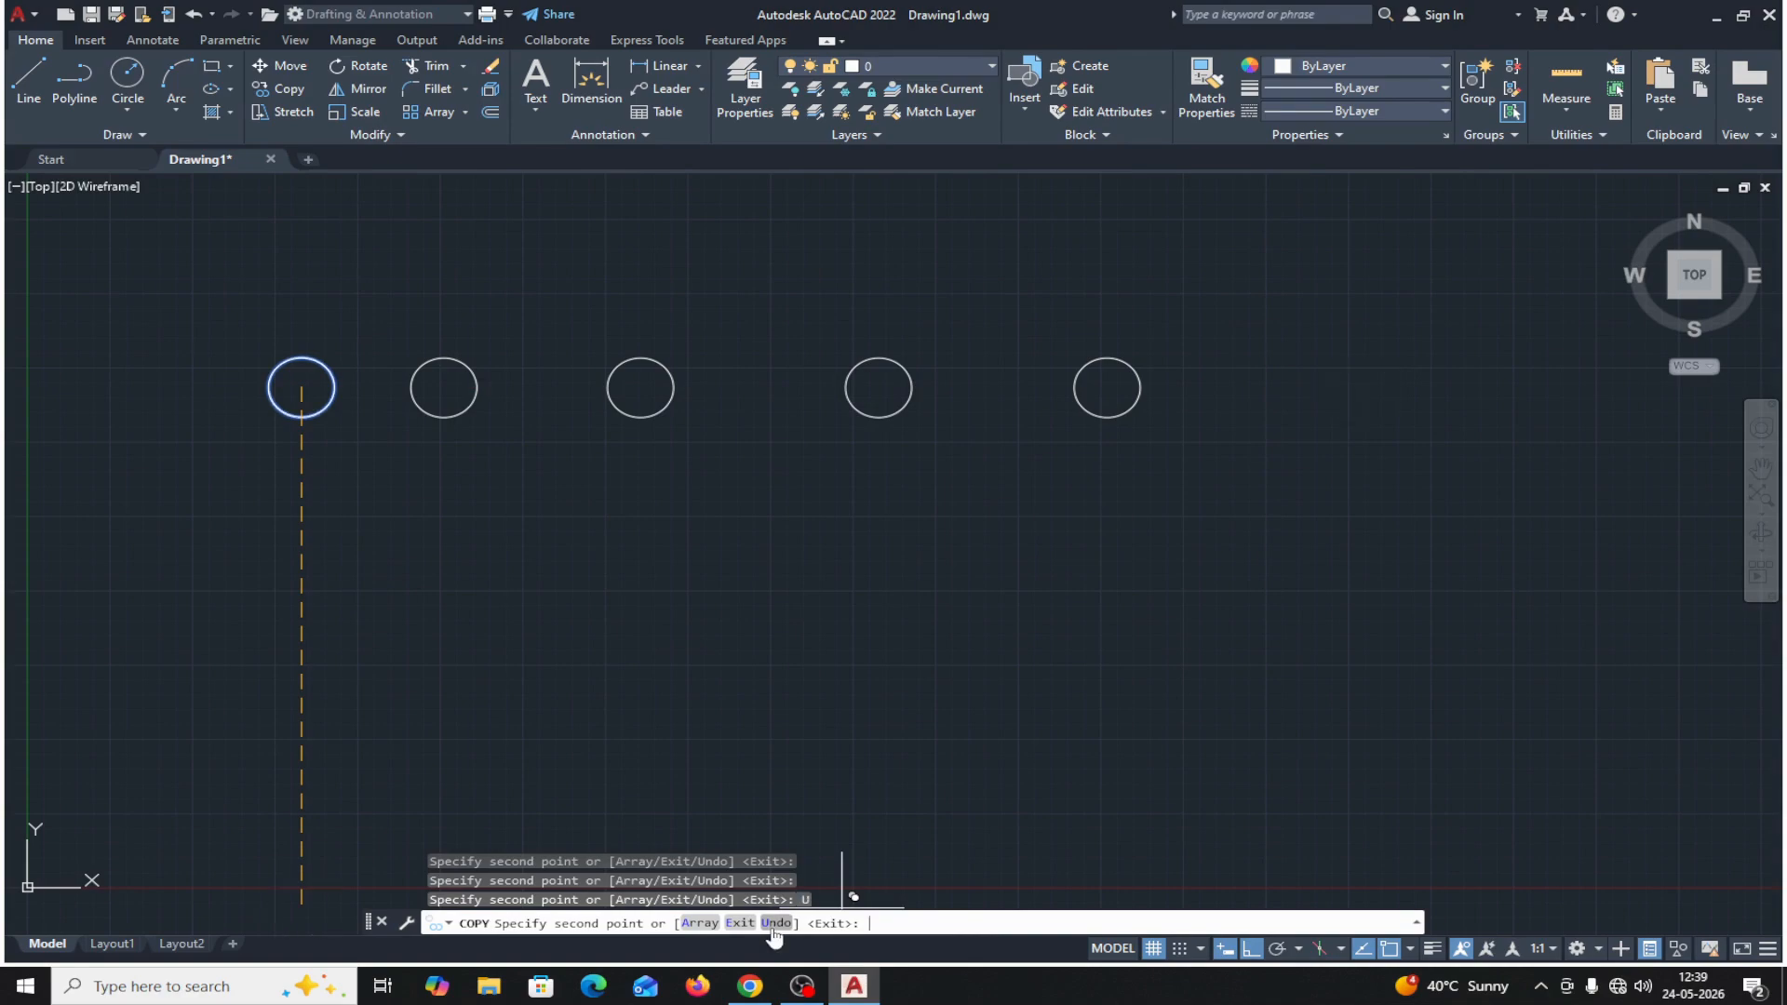
click(775, 923)
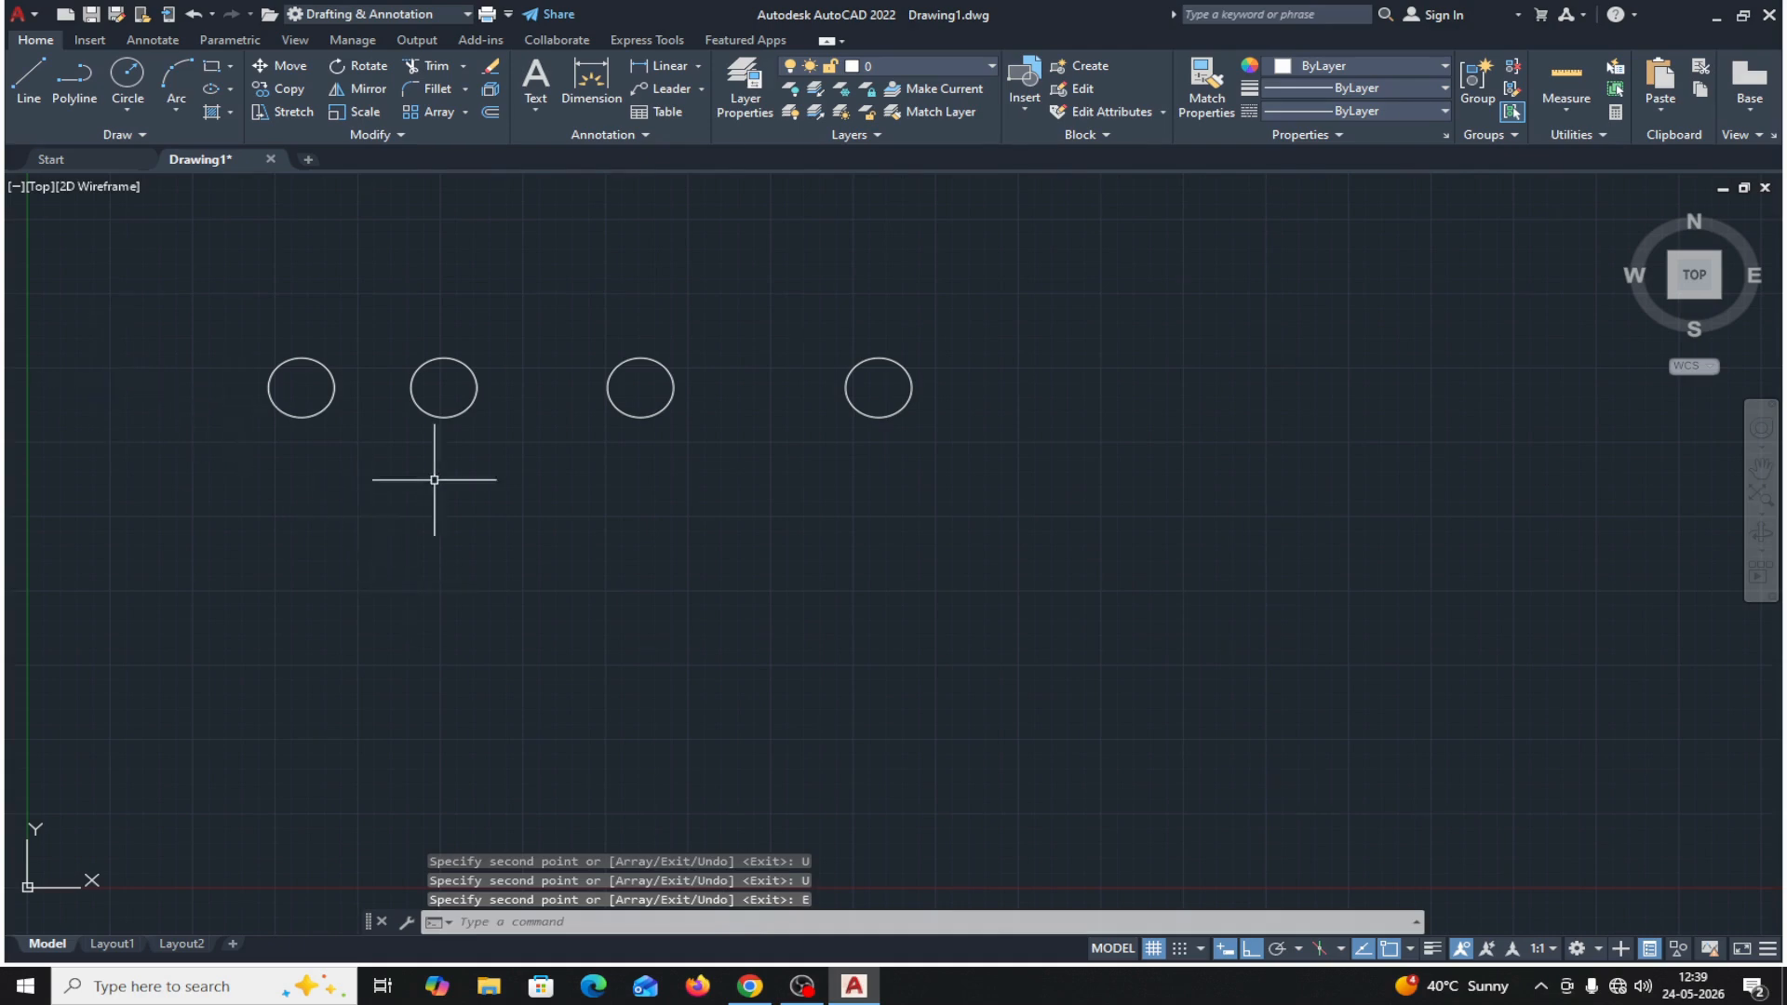
Delete the three remaining copies and the original circle, emptying the drawing.
click(383, 316)
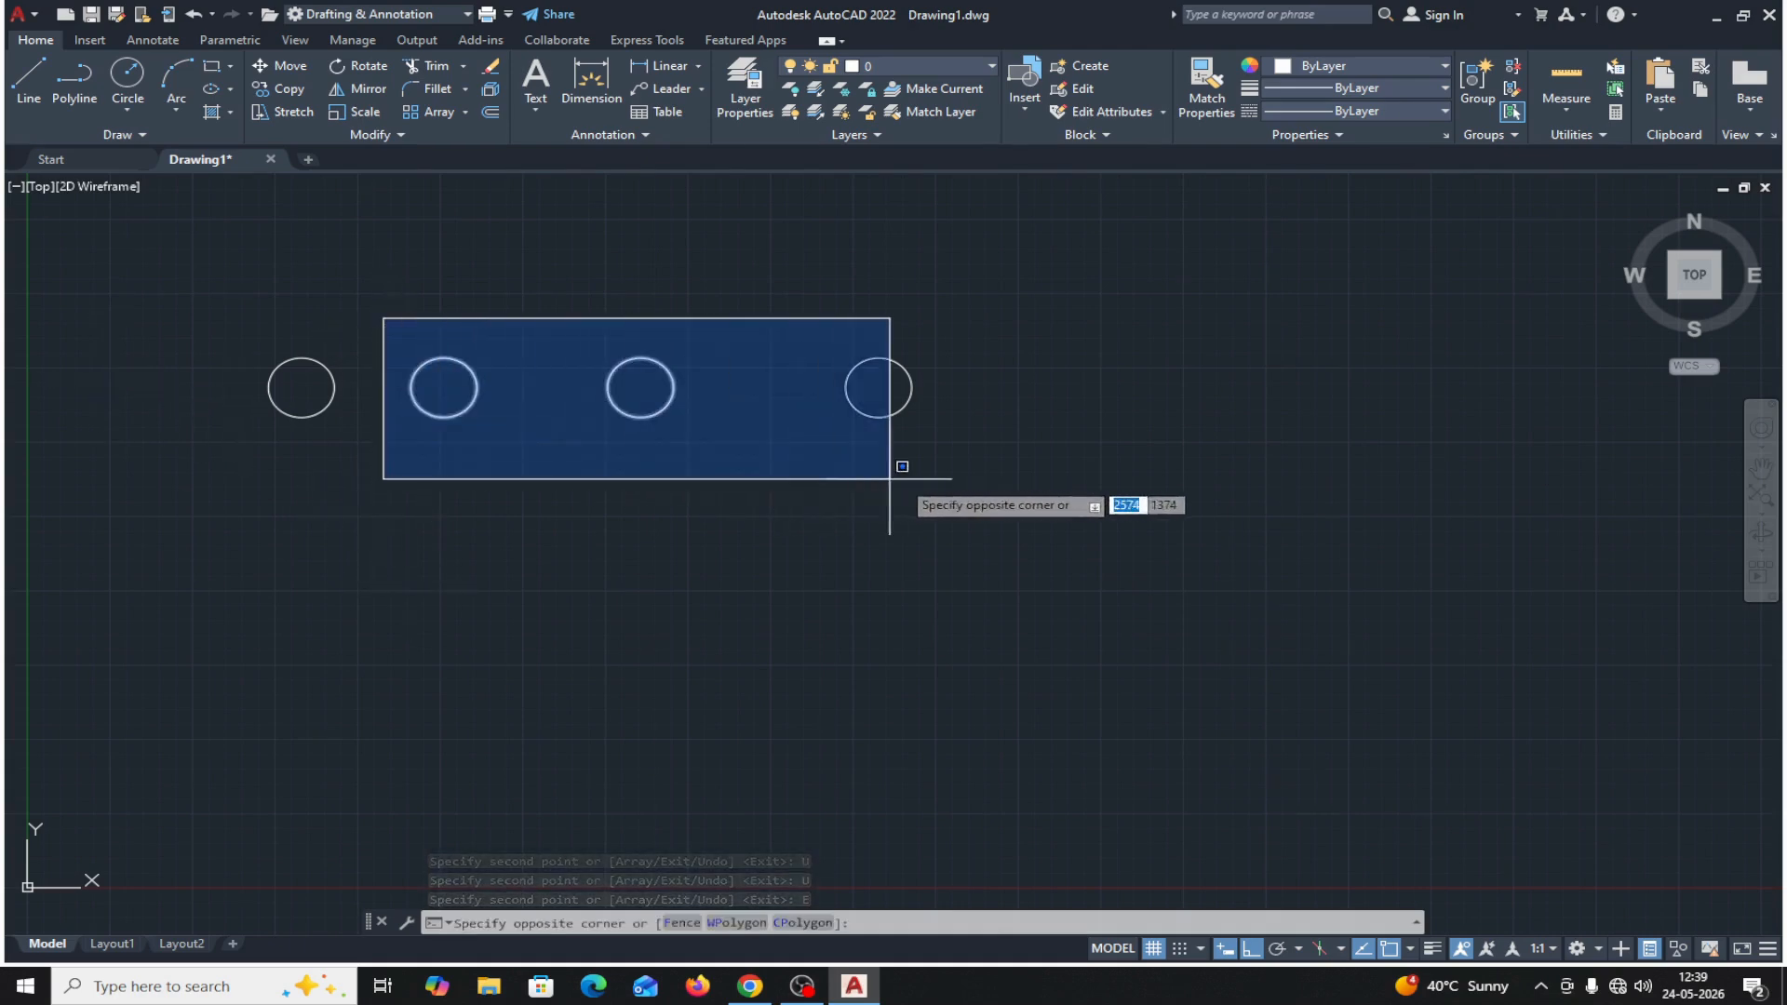
click(984, 490)
key(Delete)
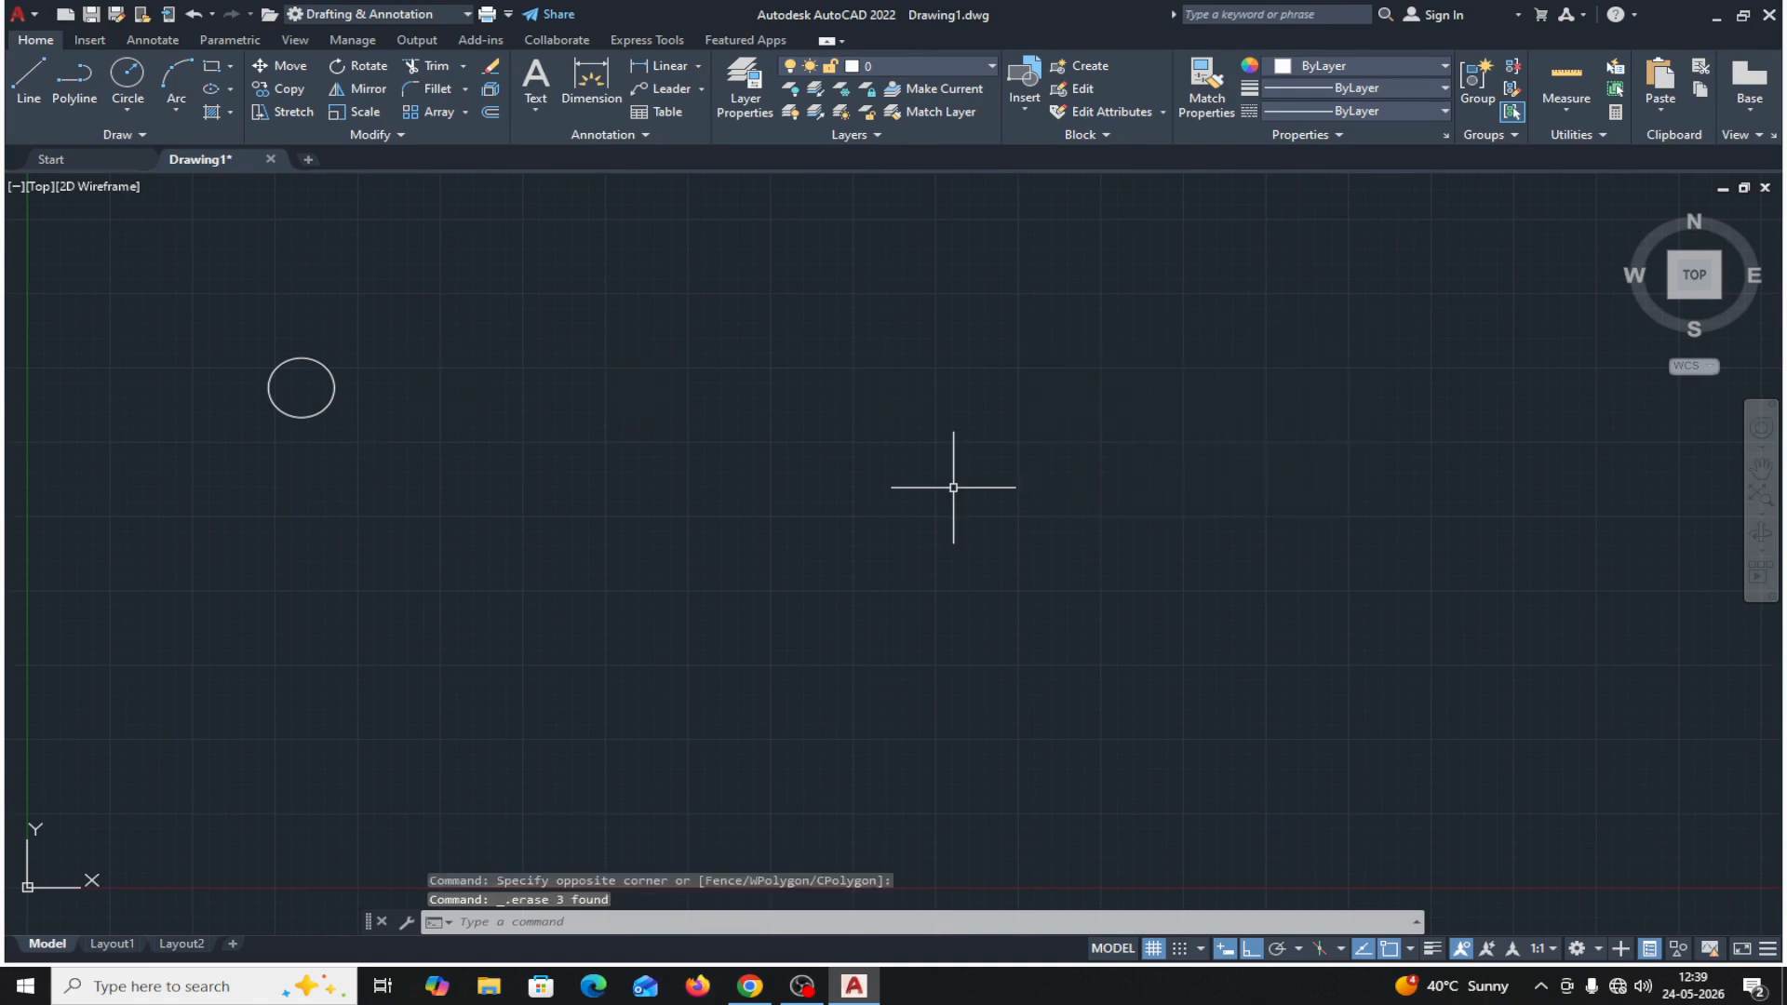
click(270, 367)
key(Delete)
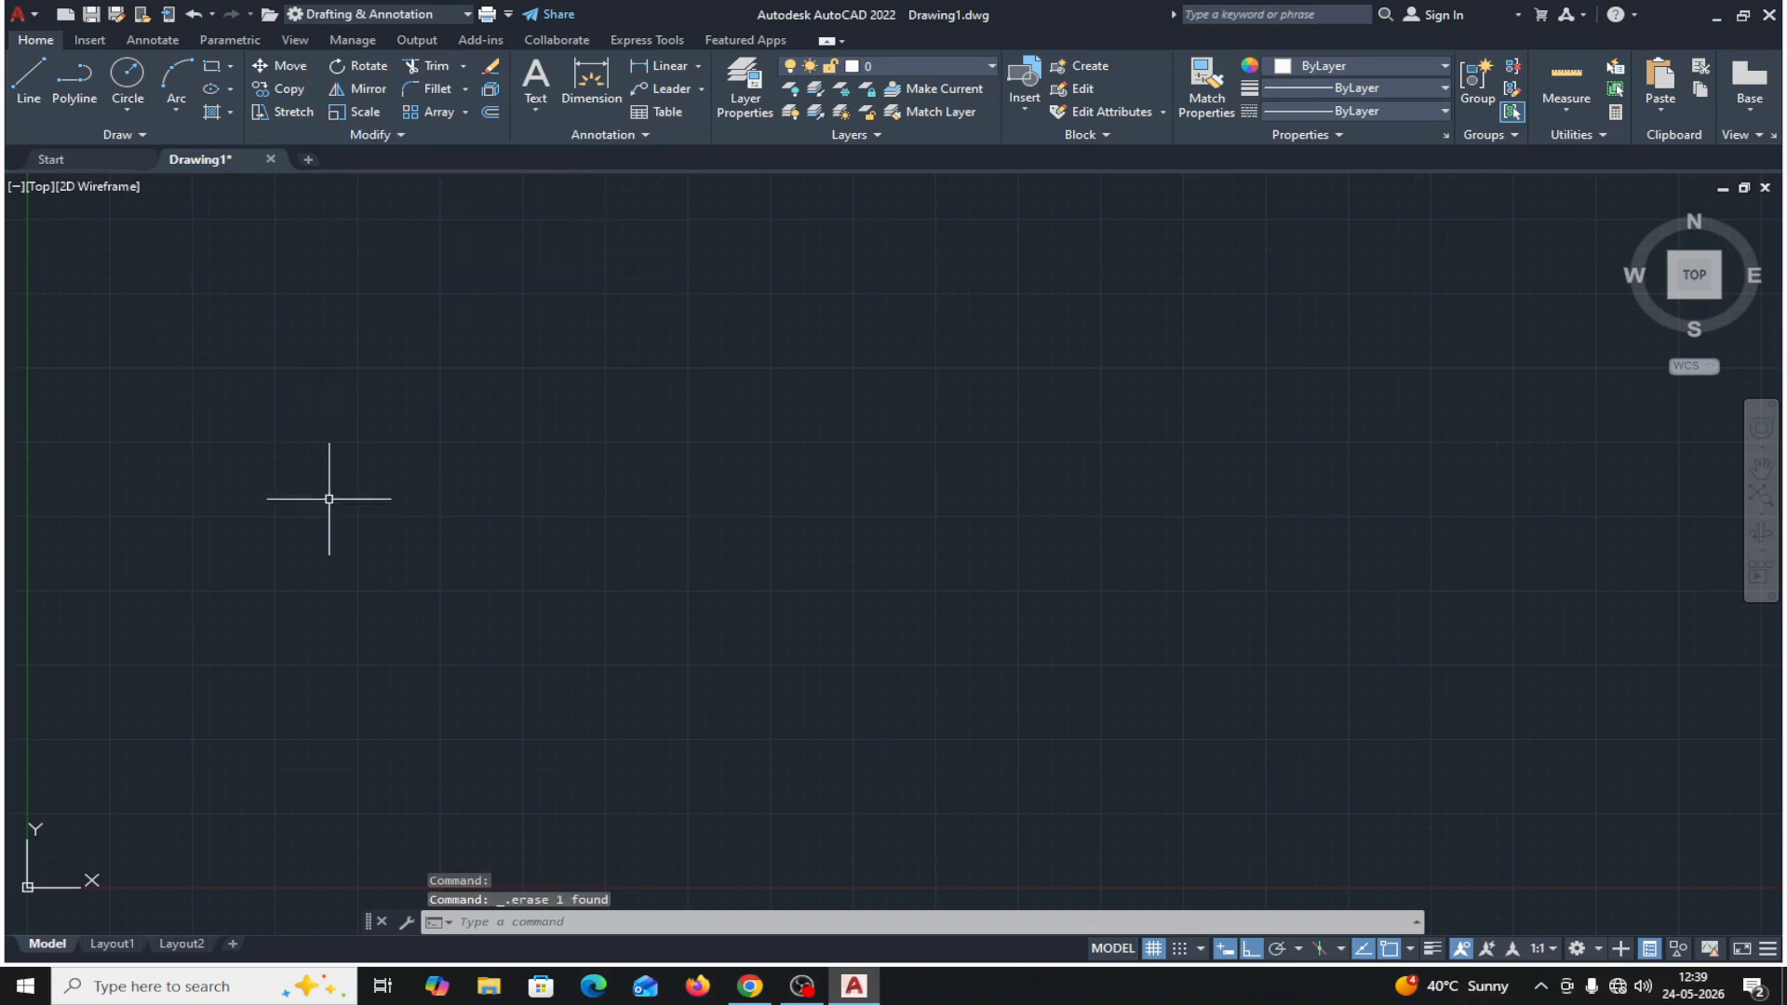
Draw a circle of radius 100 in the lower-left area of the empty drawing, above the origin.
click(128, 79)
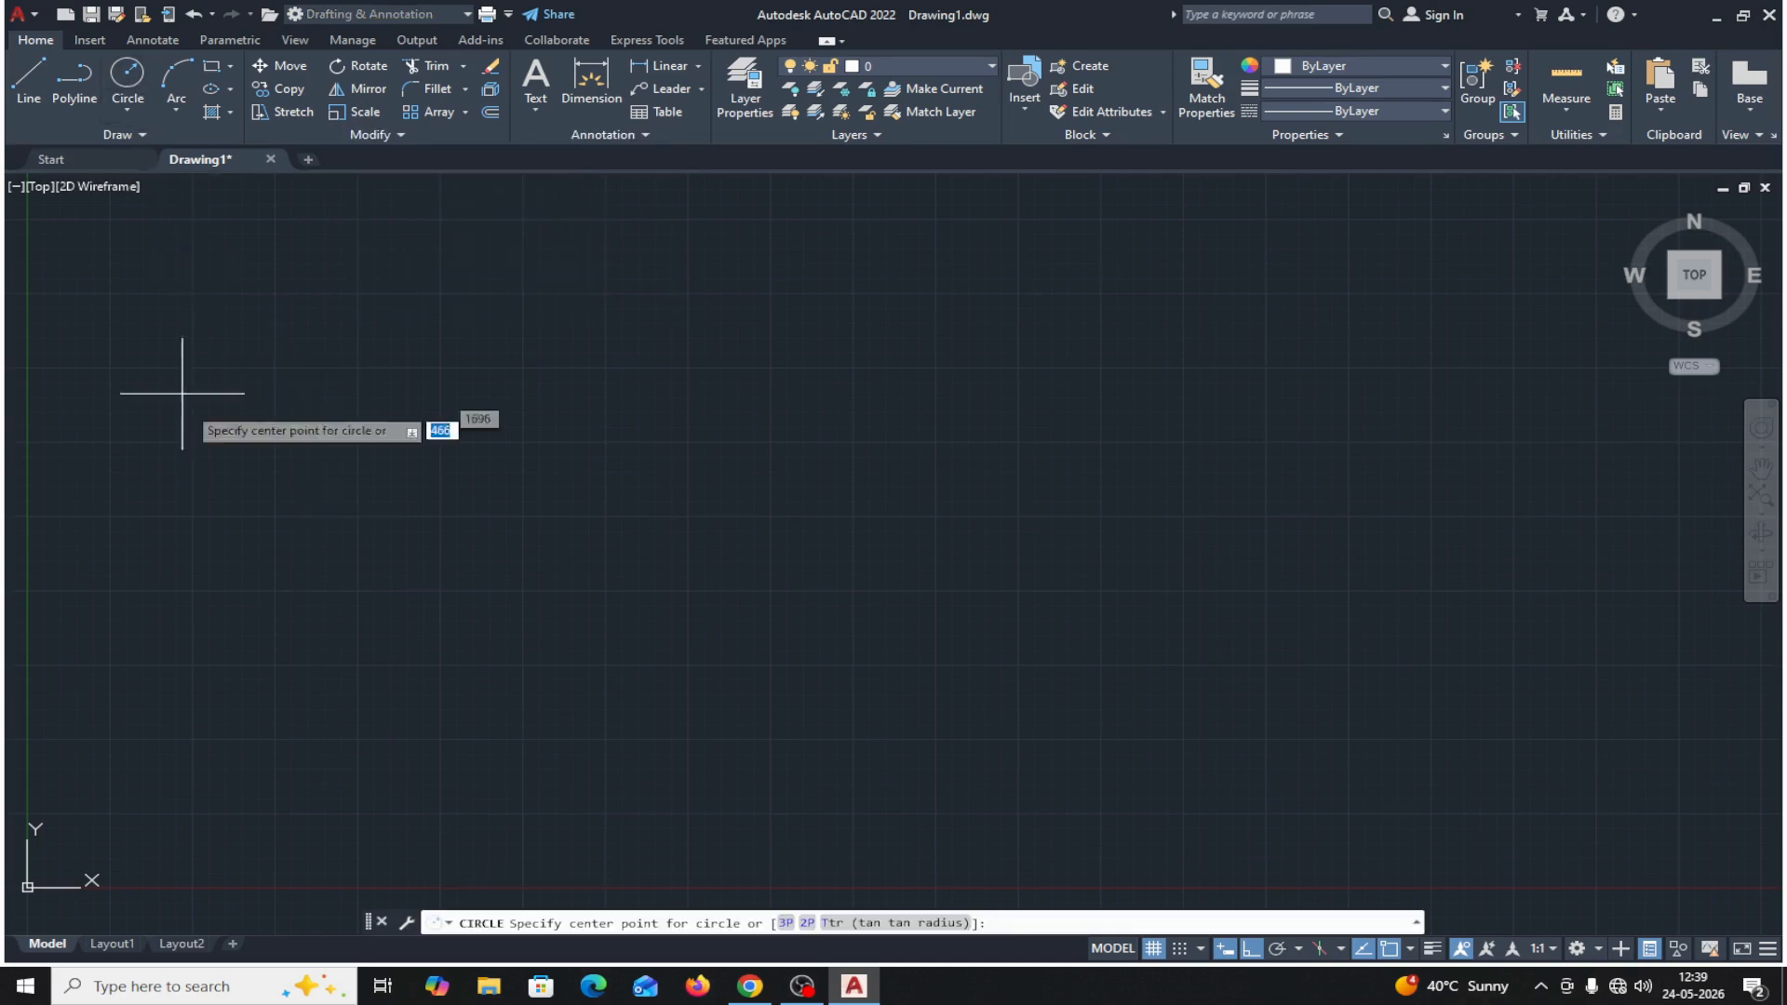
click(232, 666)
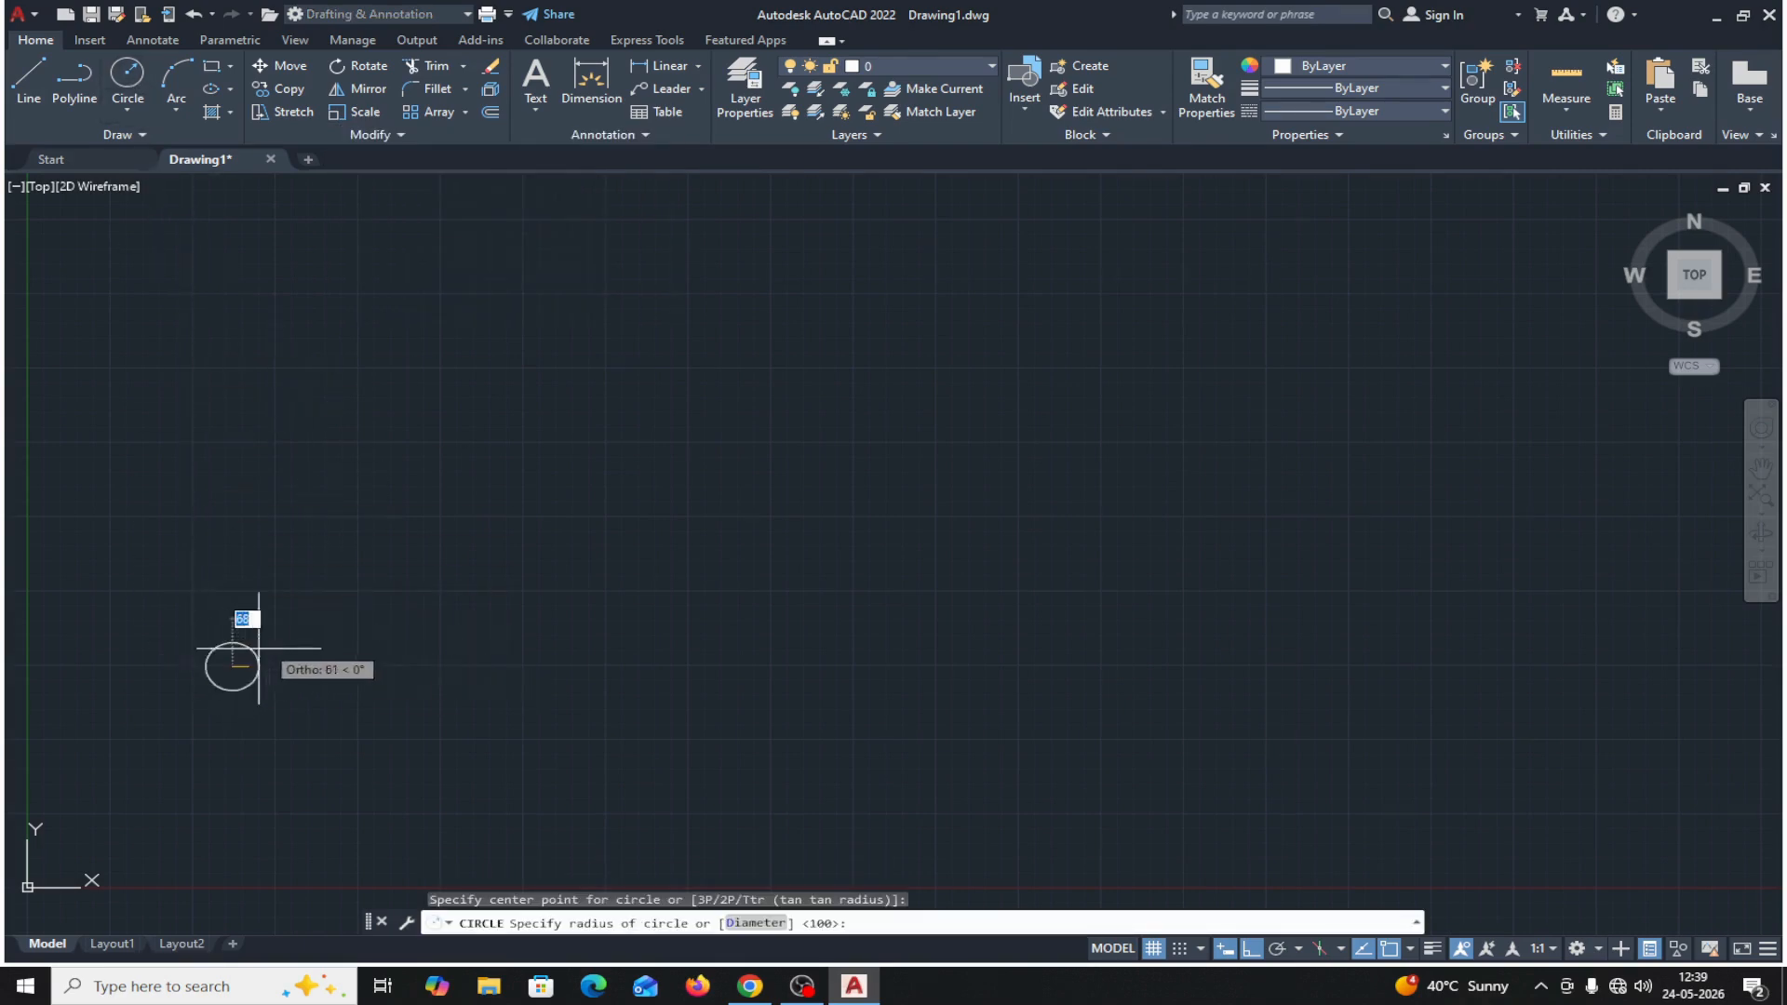
text(100)
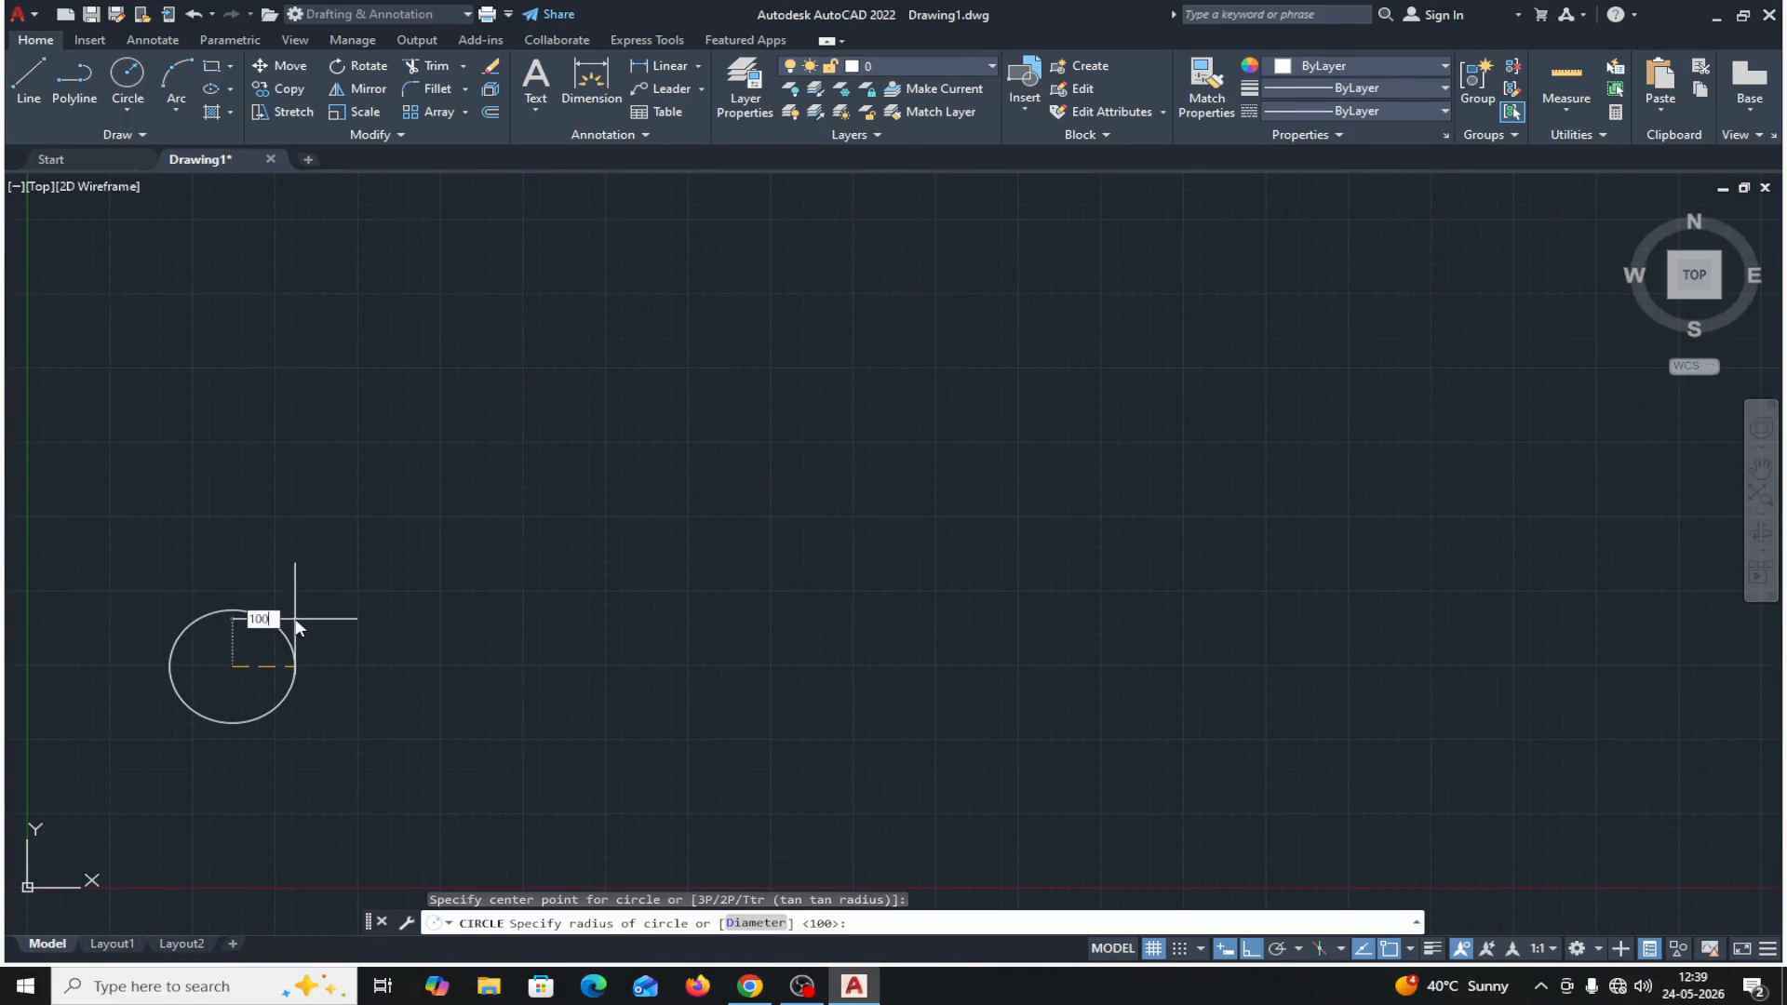
key(Return)
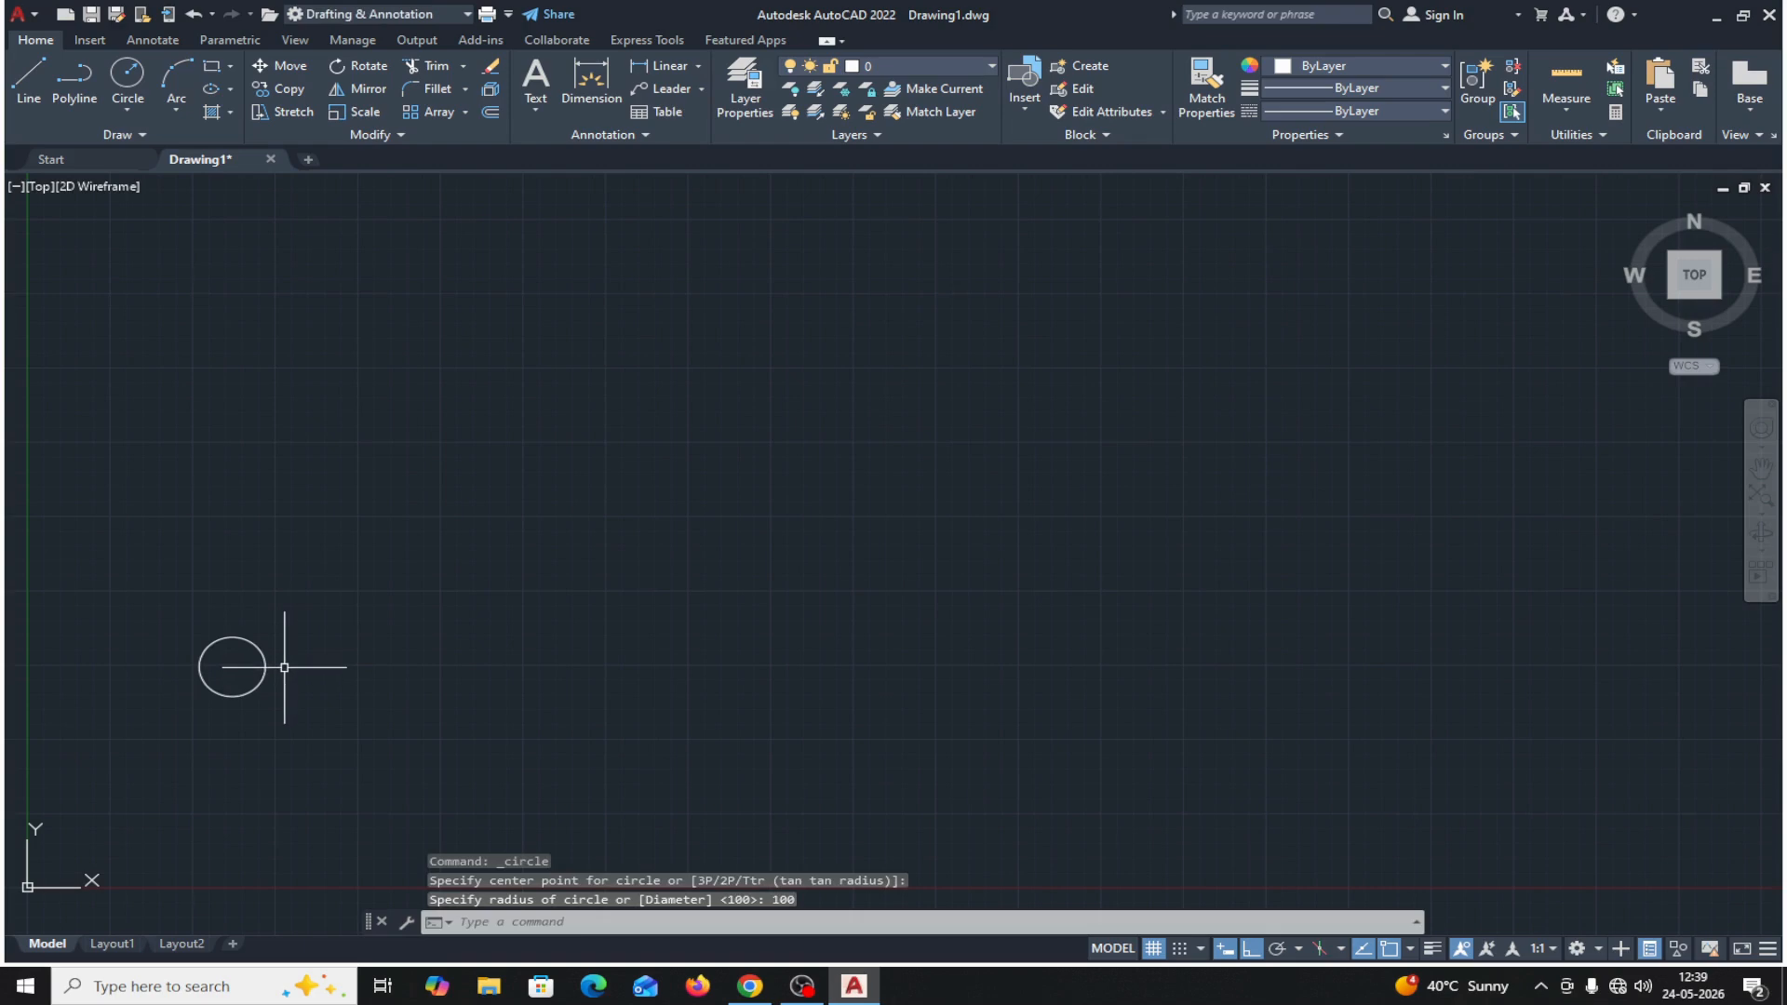
Copy the circle from its center with Ortho off, placing the first copy at distance 300 and angle 45°.
click(300, 91)
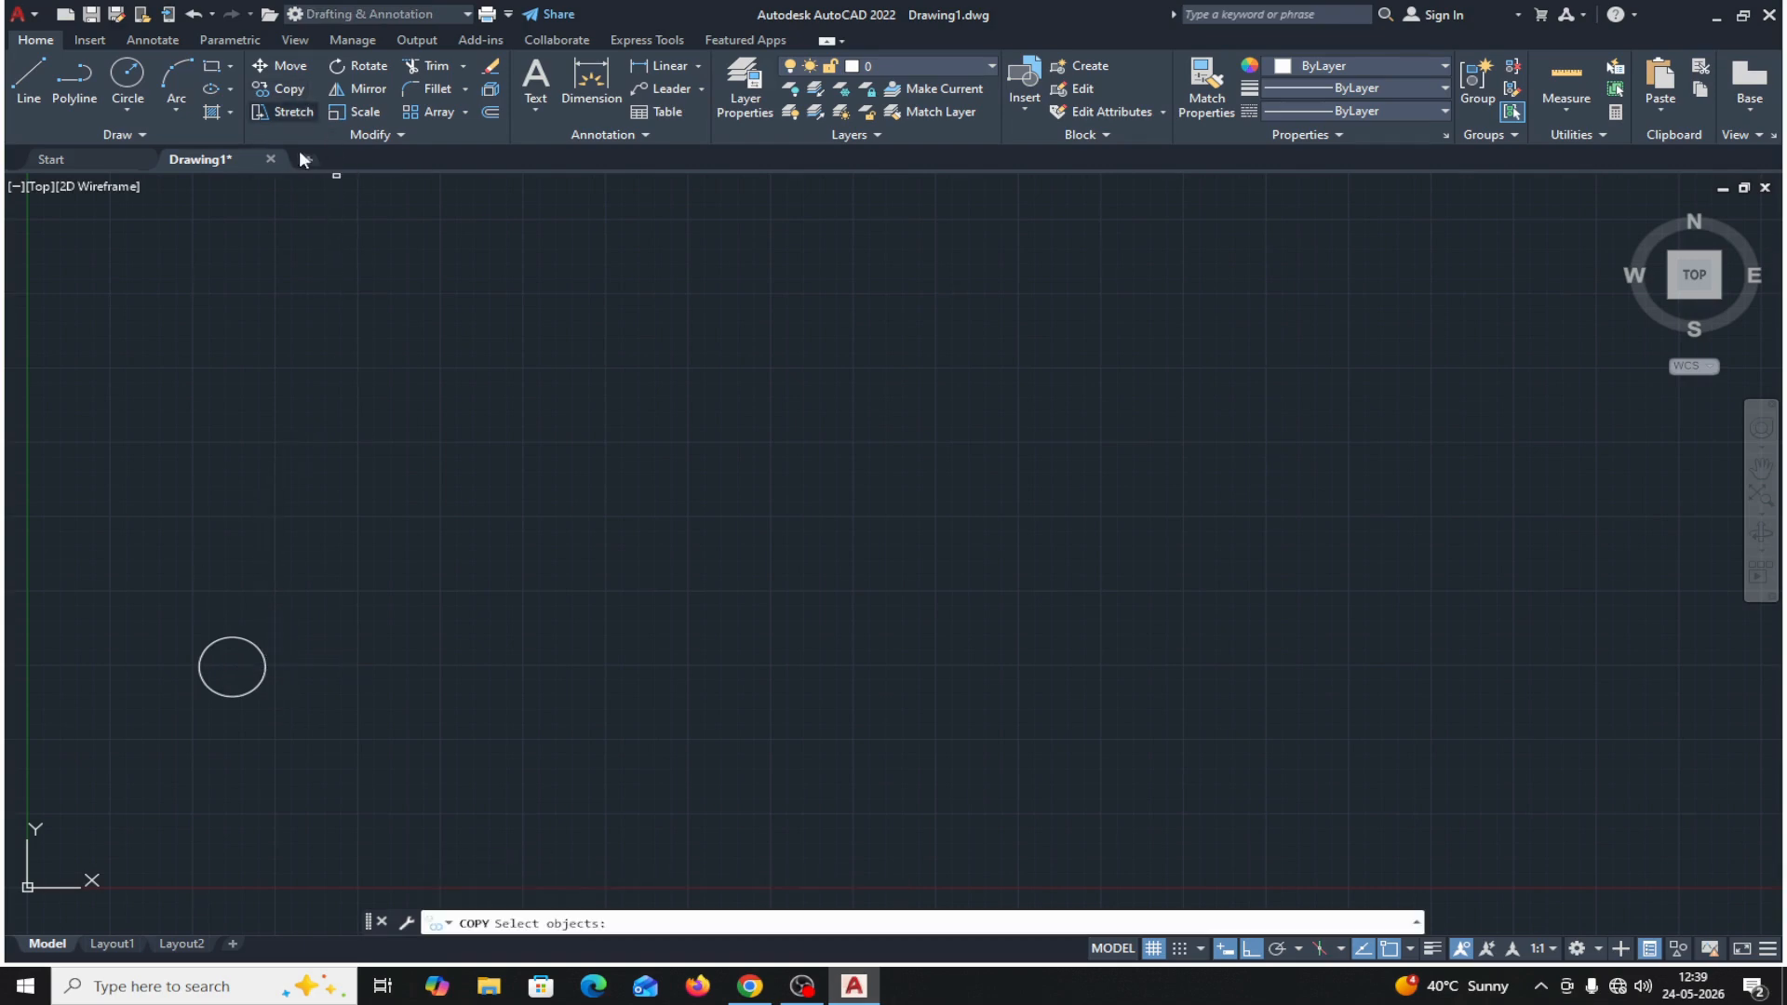
click(260, 687)
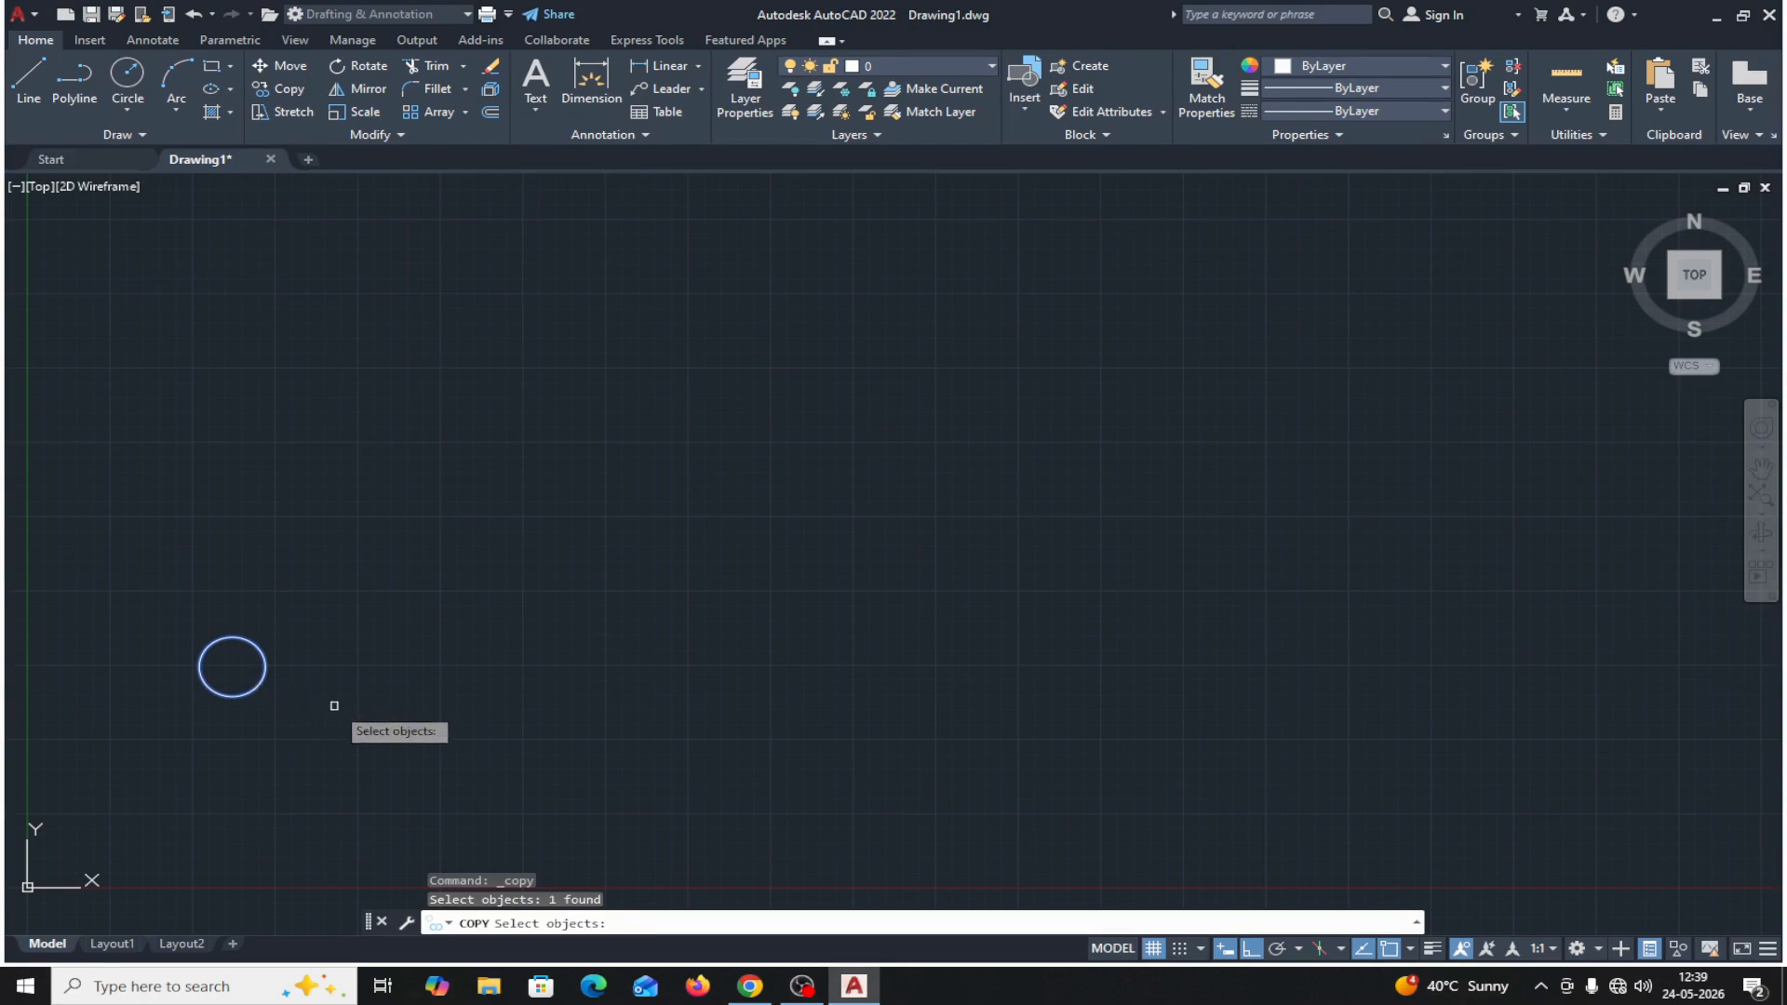
key(Return)
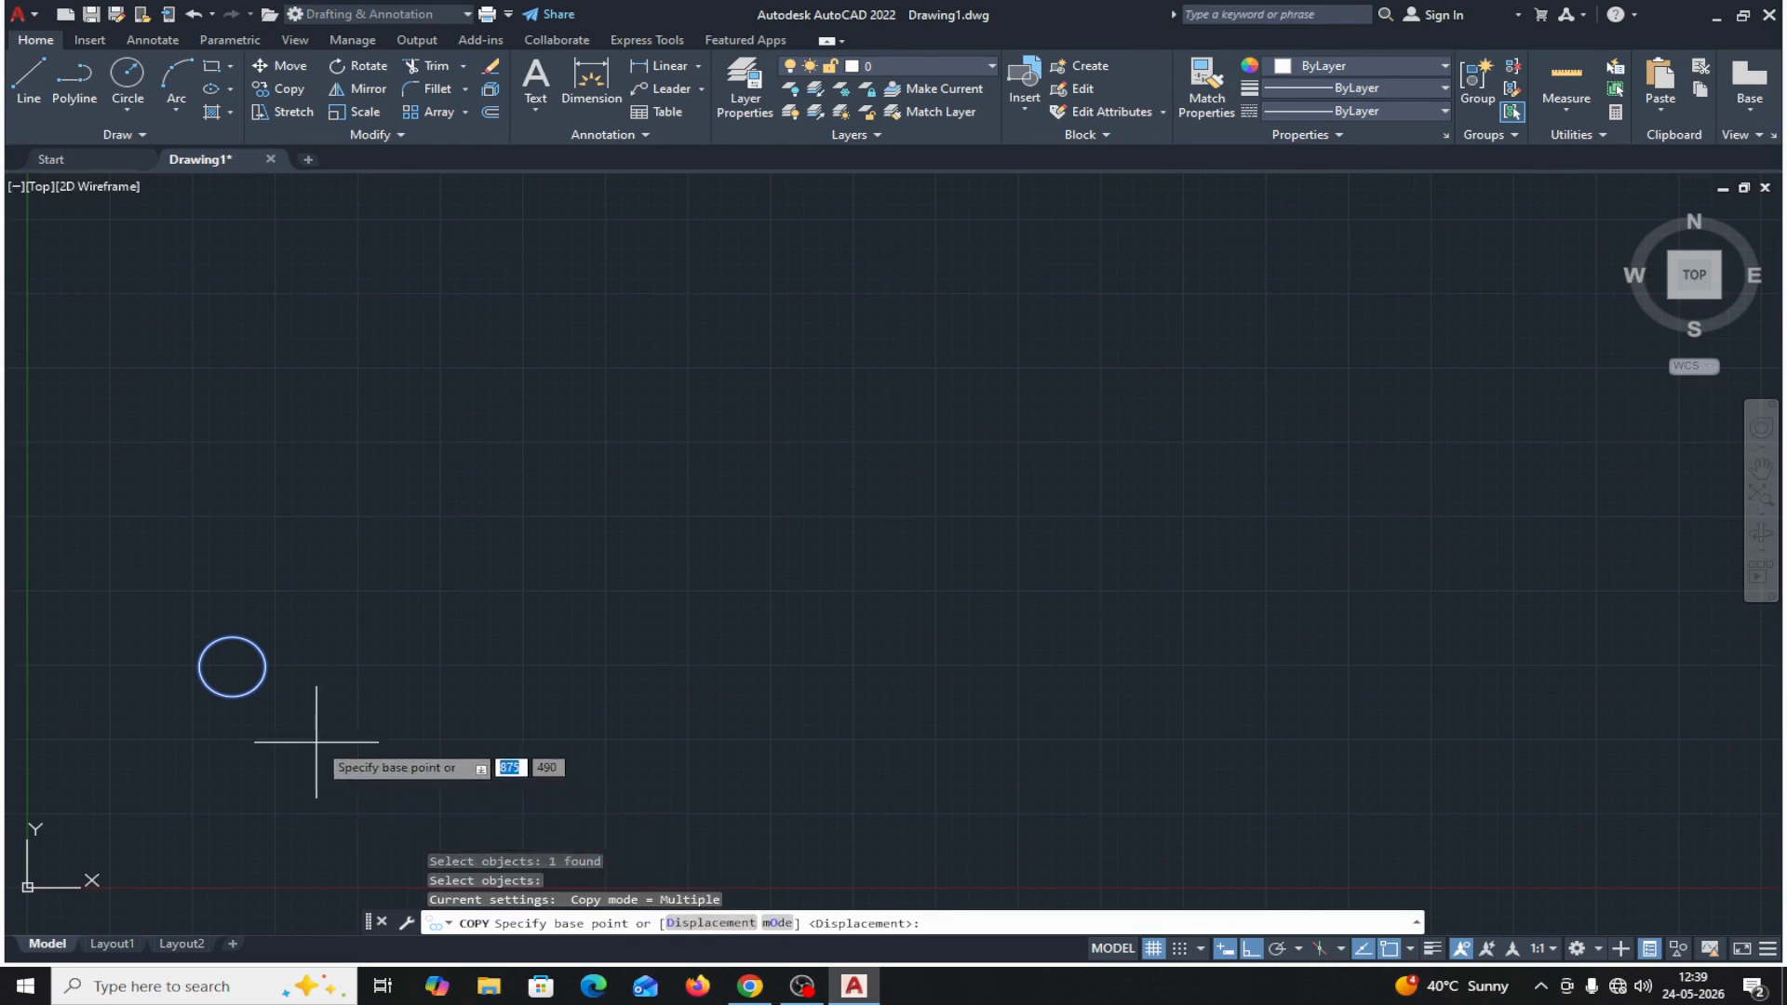
click(232, 667)
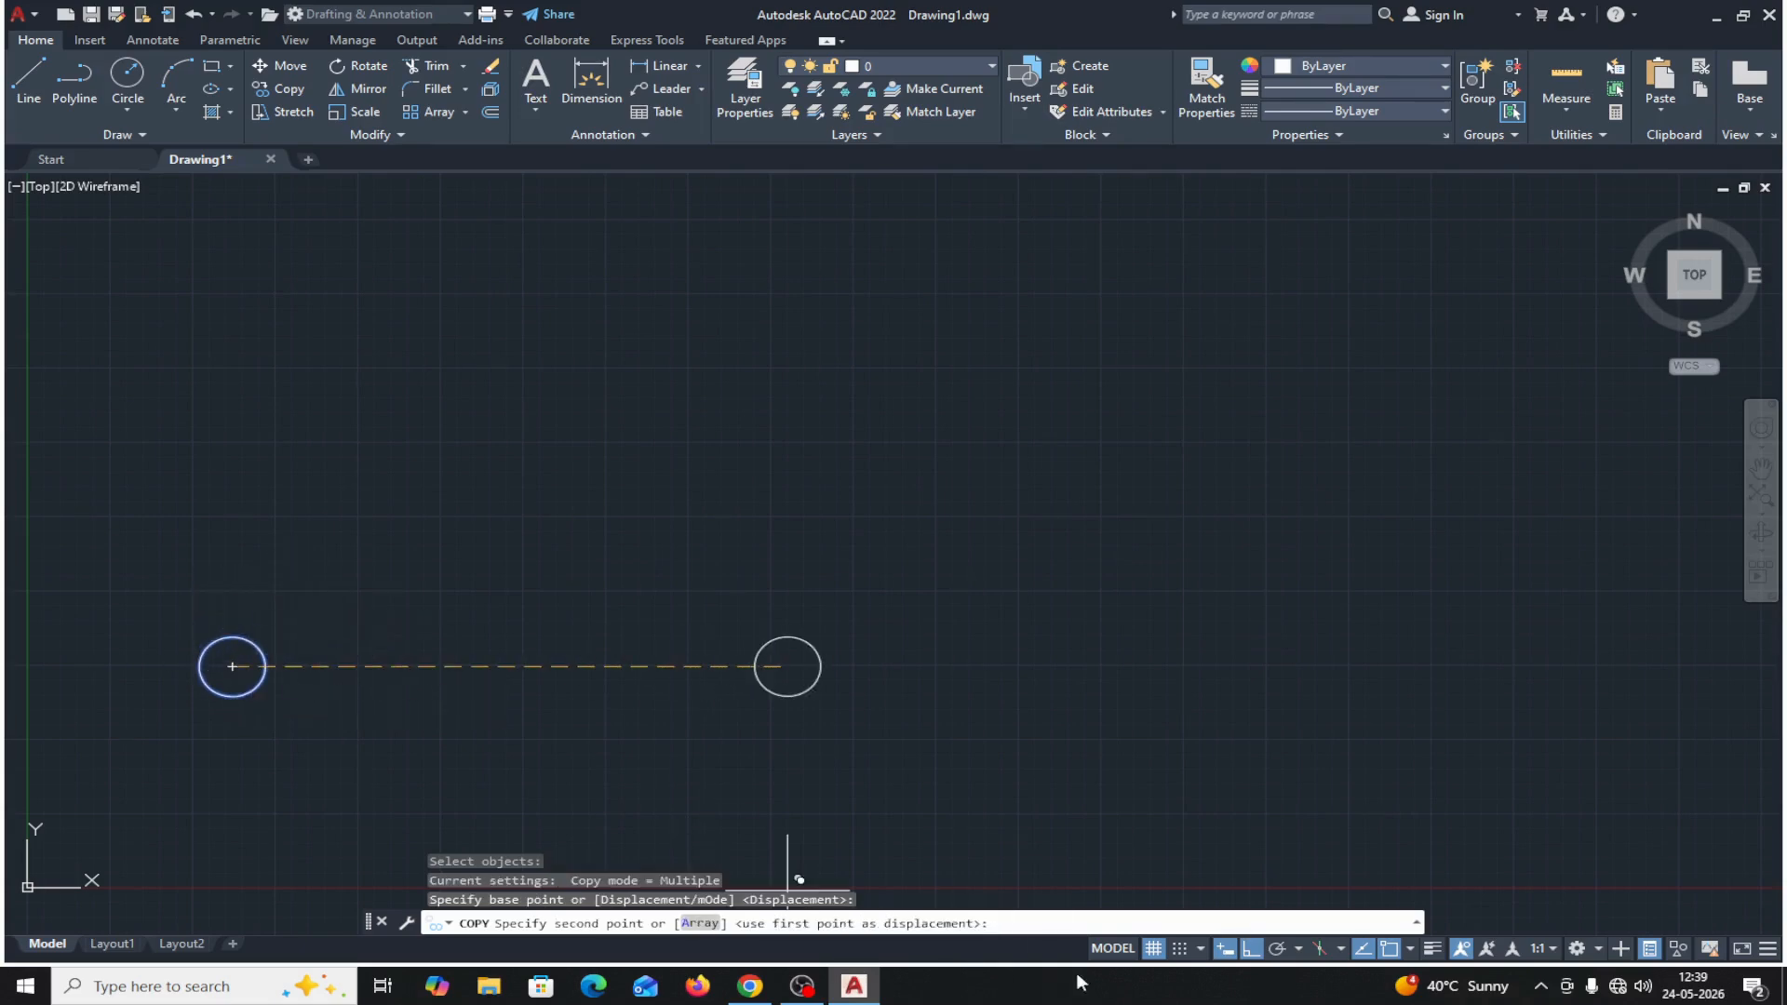
click(1253, 949)
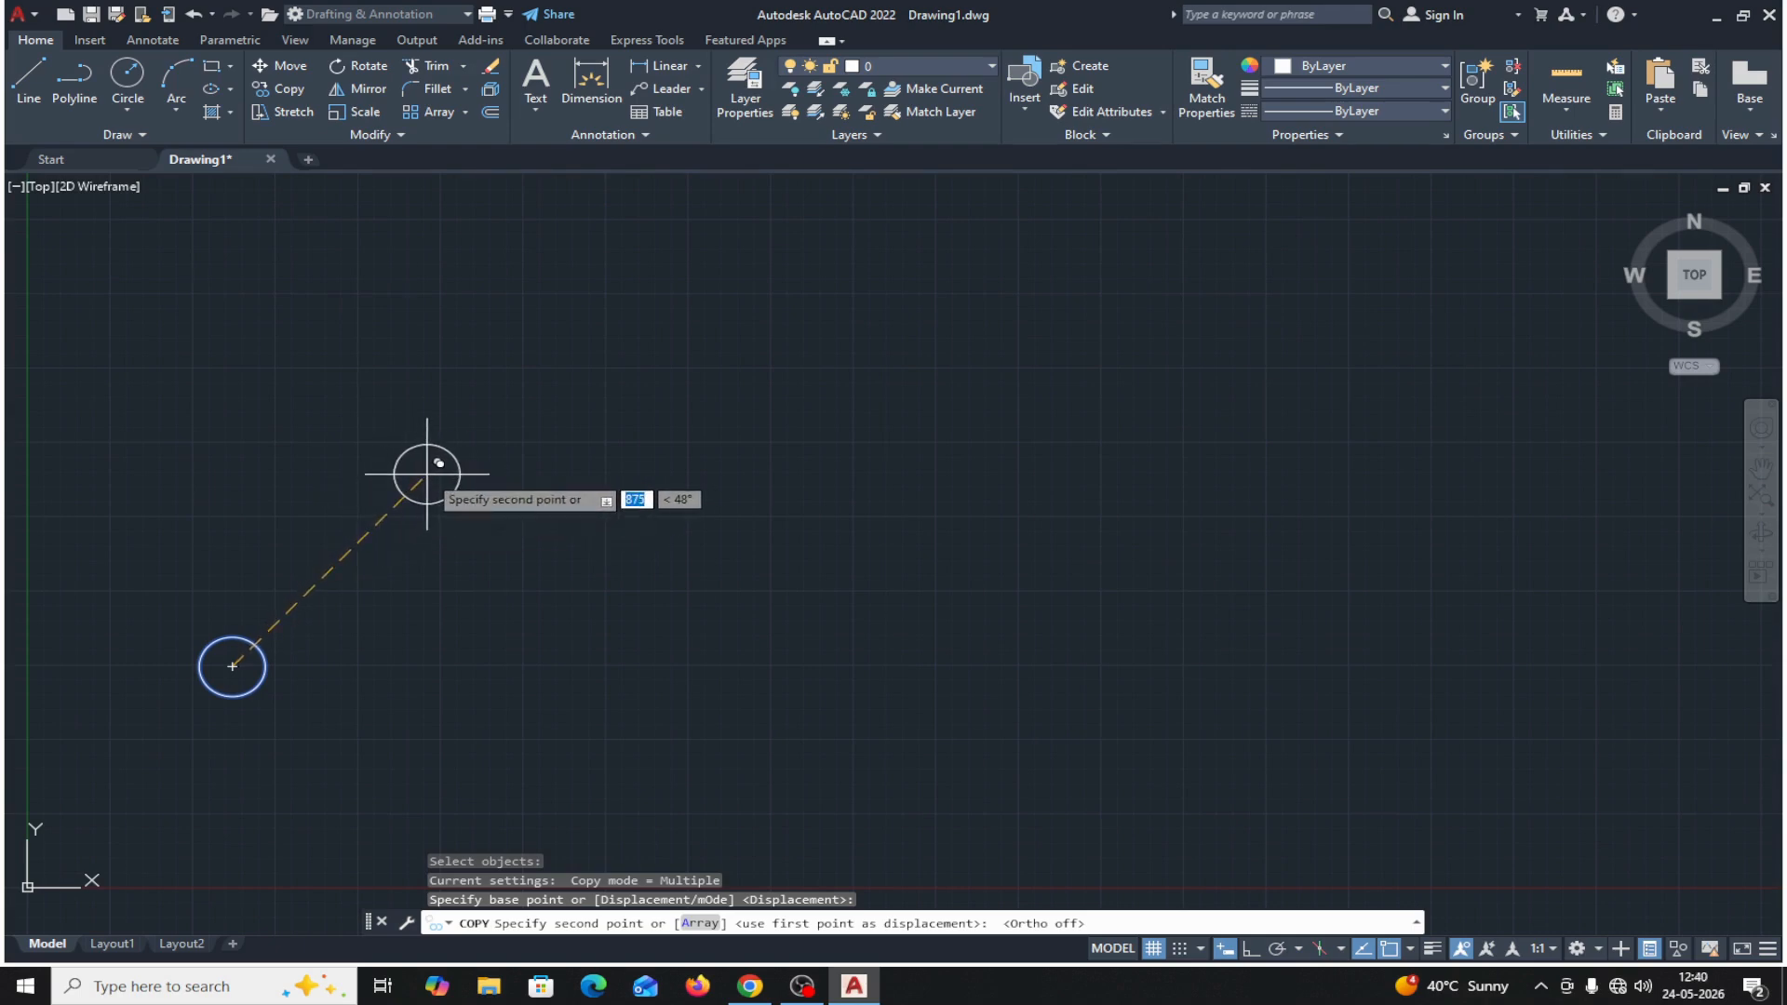
text(300)
key(Tab)
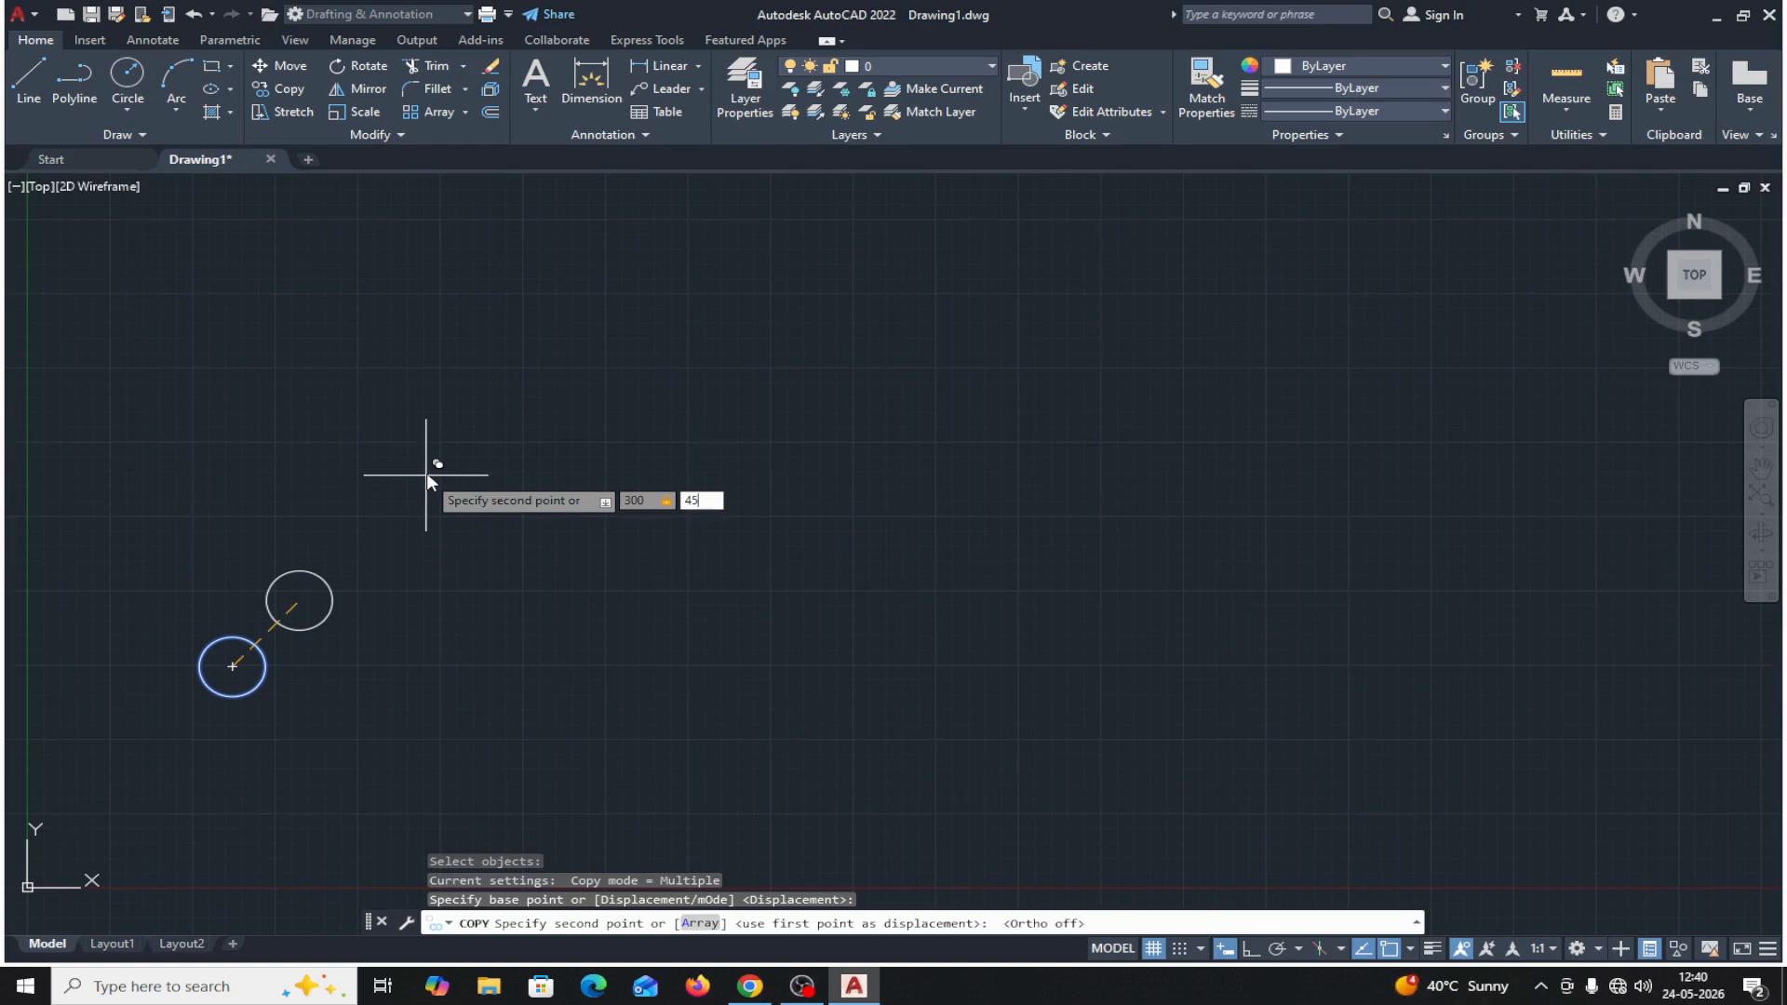
text(45)
key(Return)
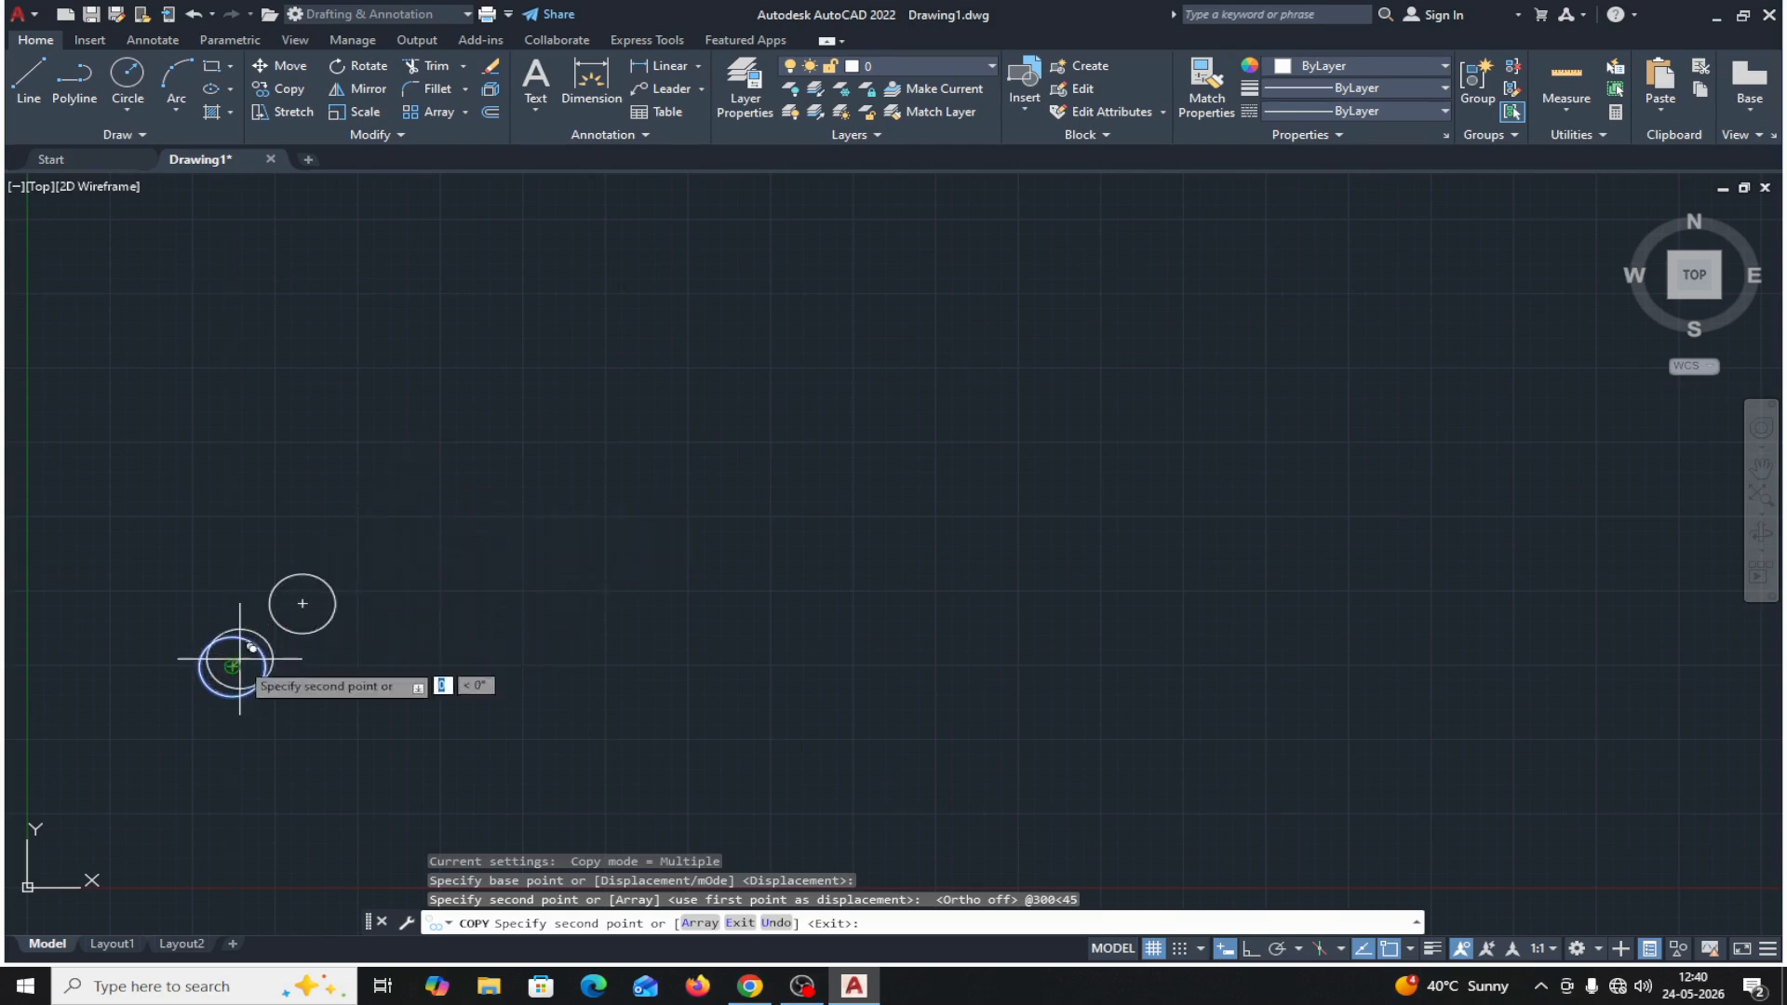
Place two more copies freehand along the 45° diagonal, the farther one about 1320 from the original, and end the Copy command.
click(428, 491)
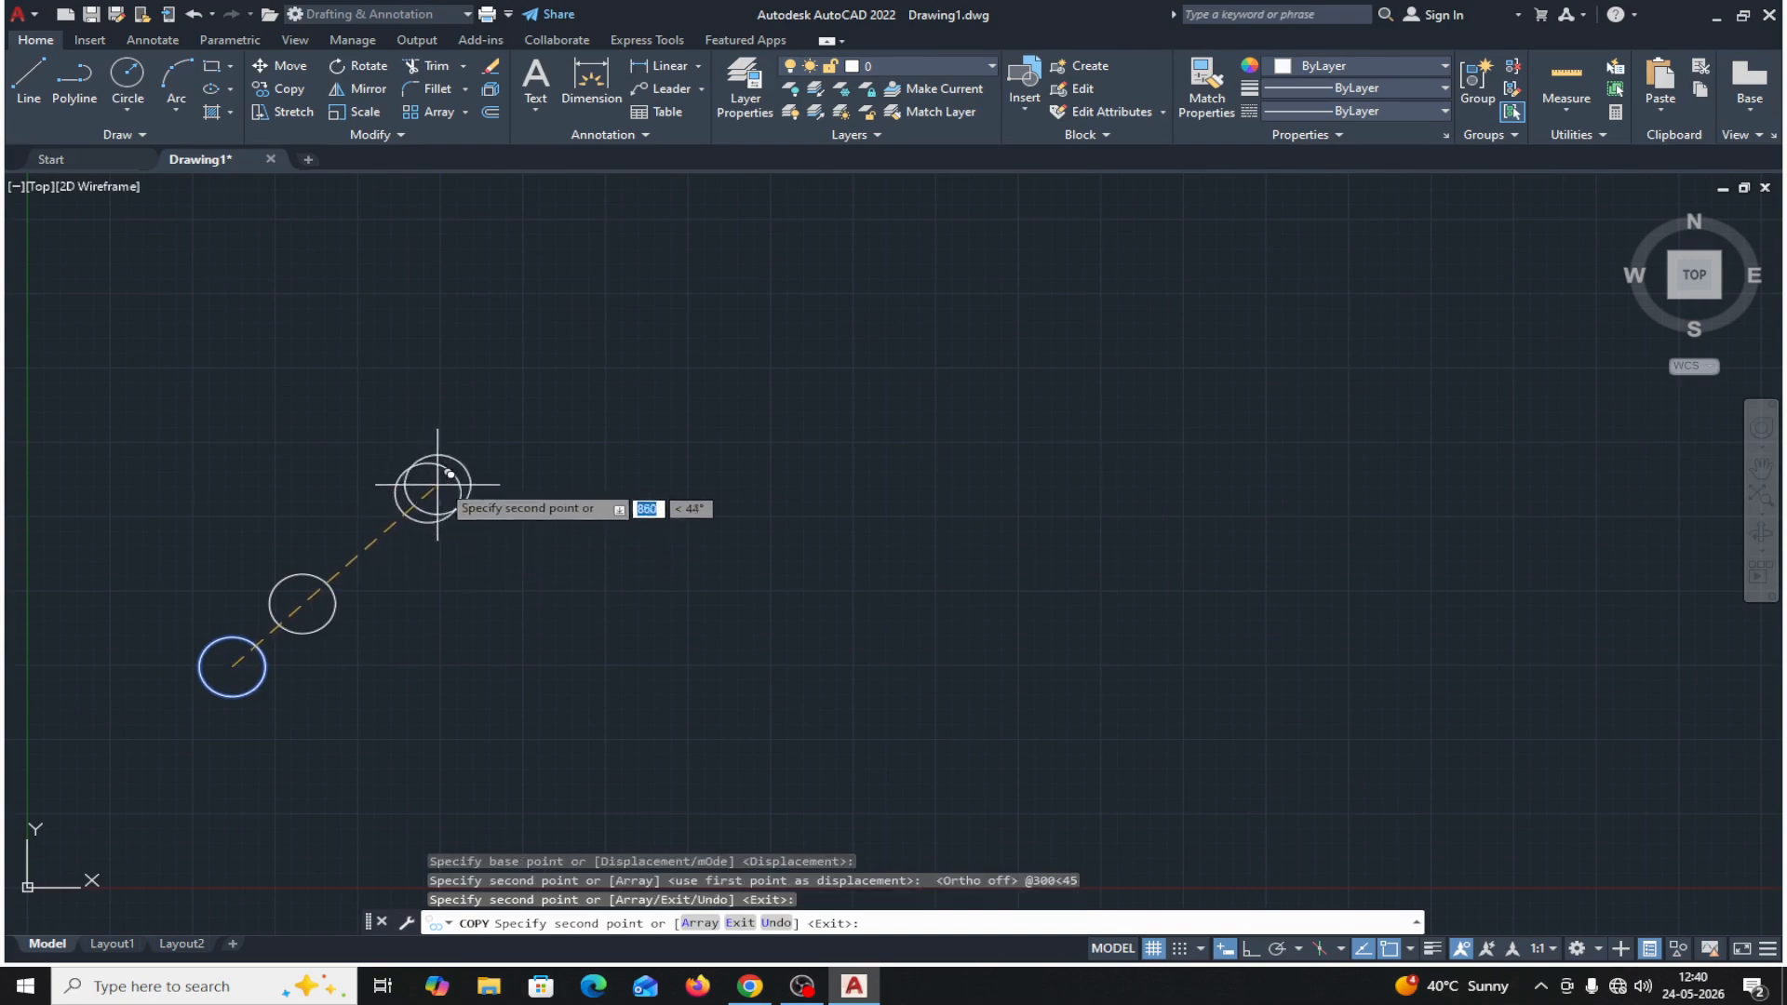
click(539, 388)
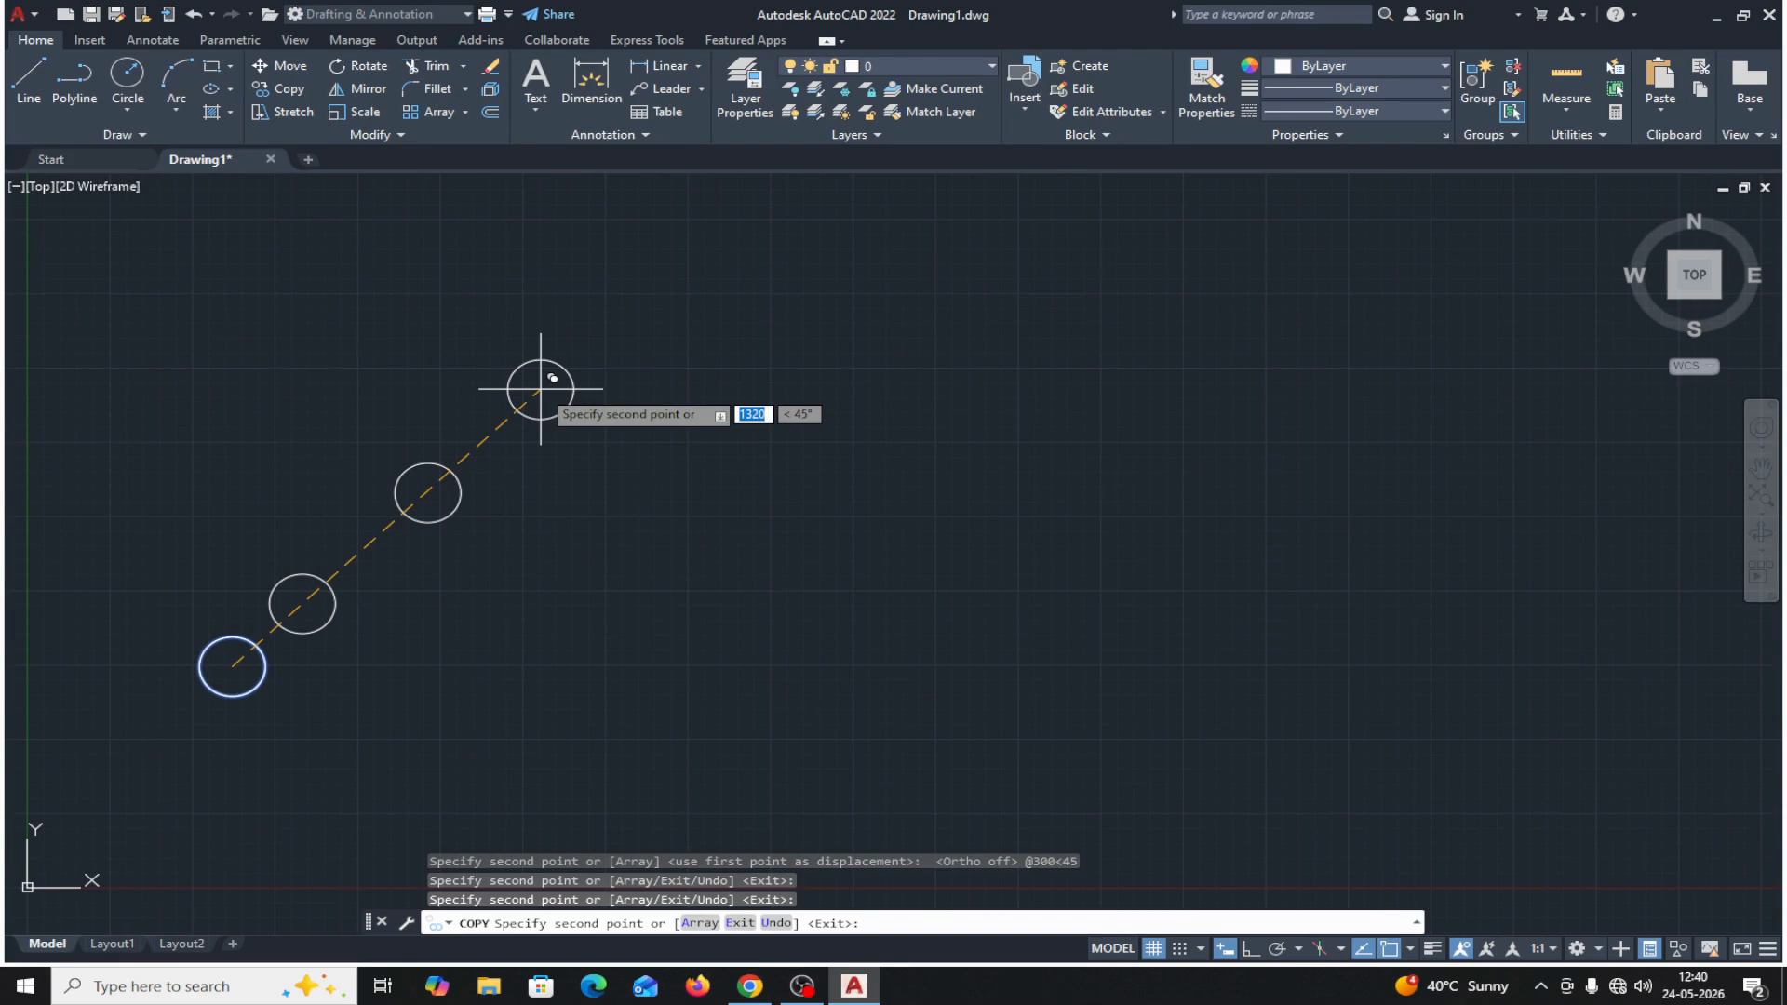
key(Return)
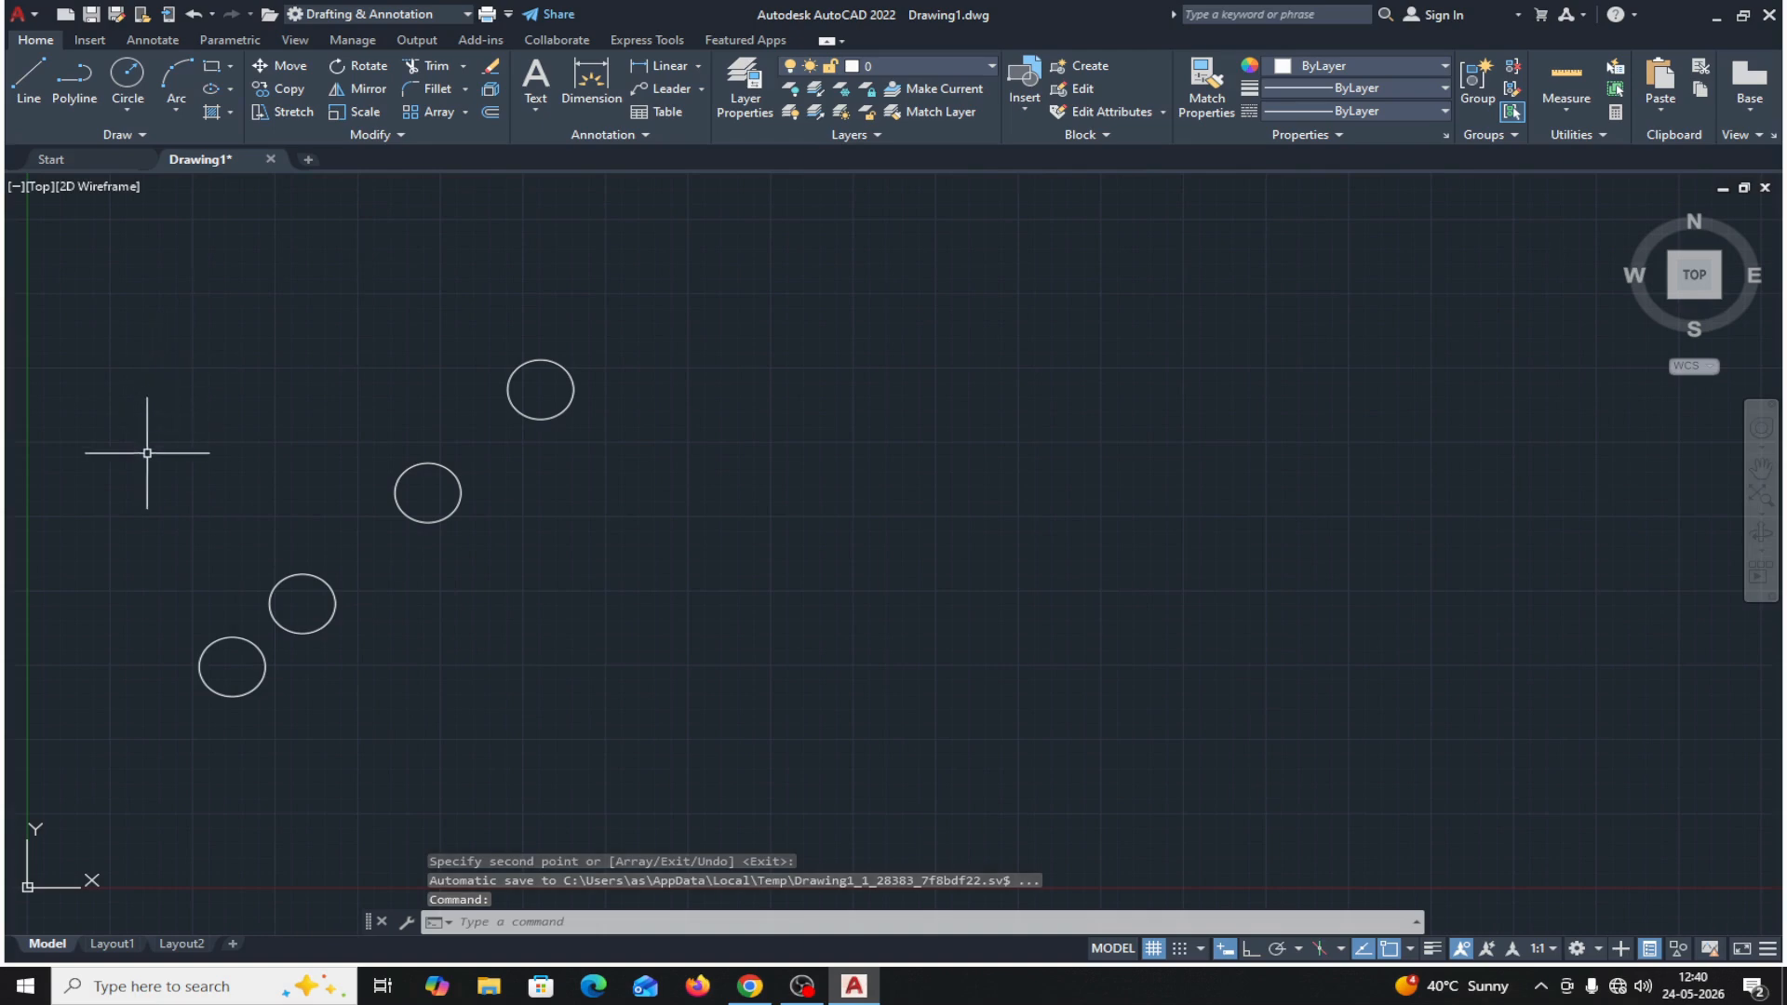
Delete the three diagonal copies, keeping only the original circle.
click(128, 382)
click(626, 536)
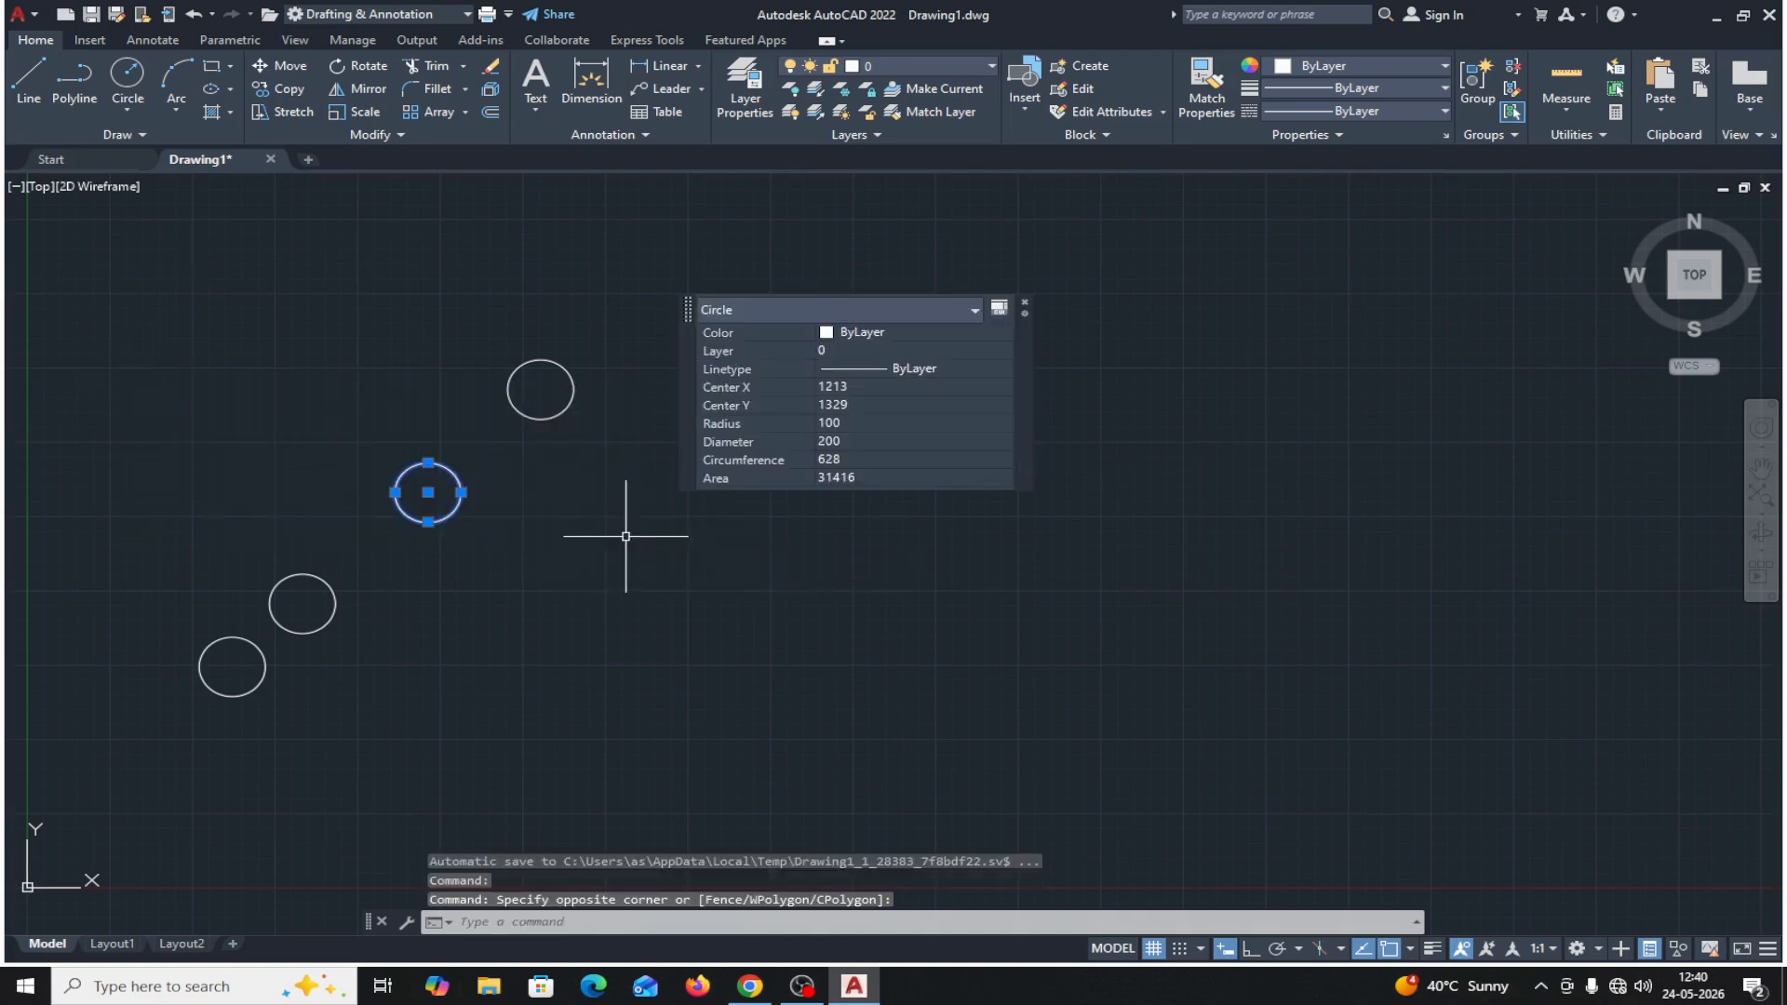
key(Delete)
click(640, 338)
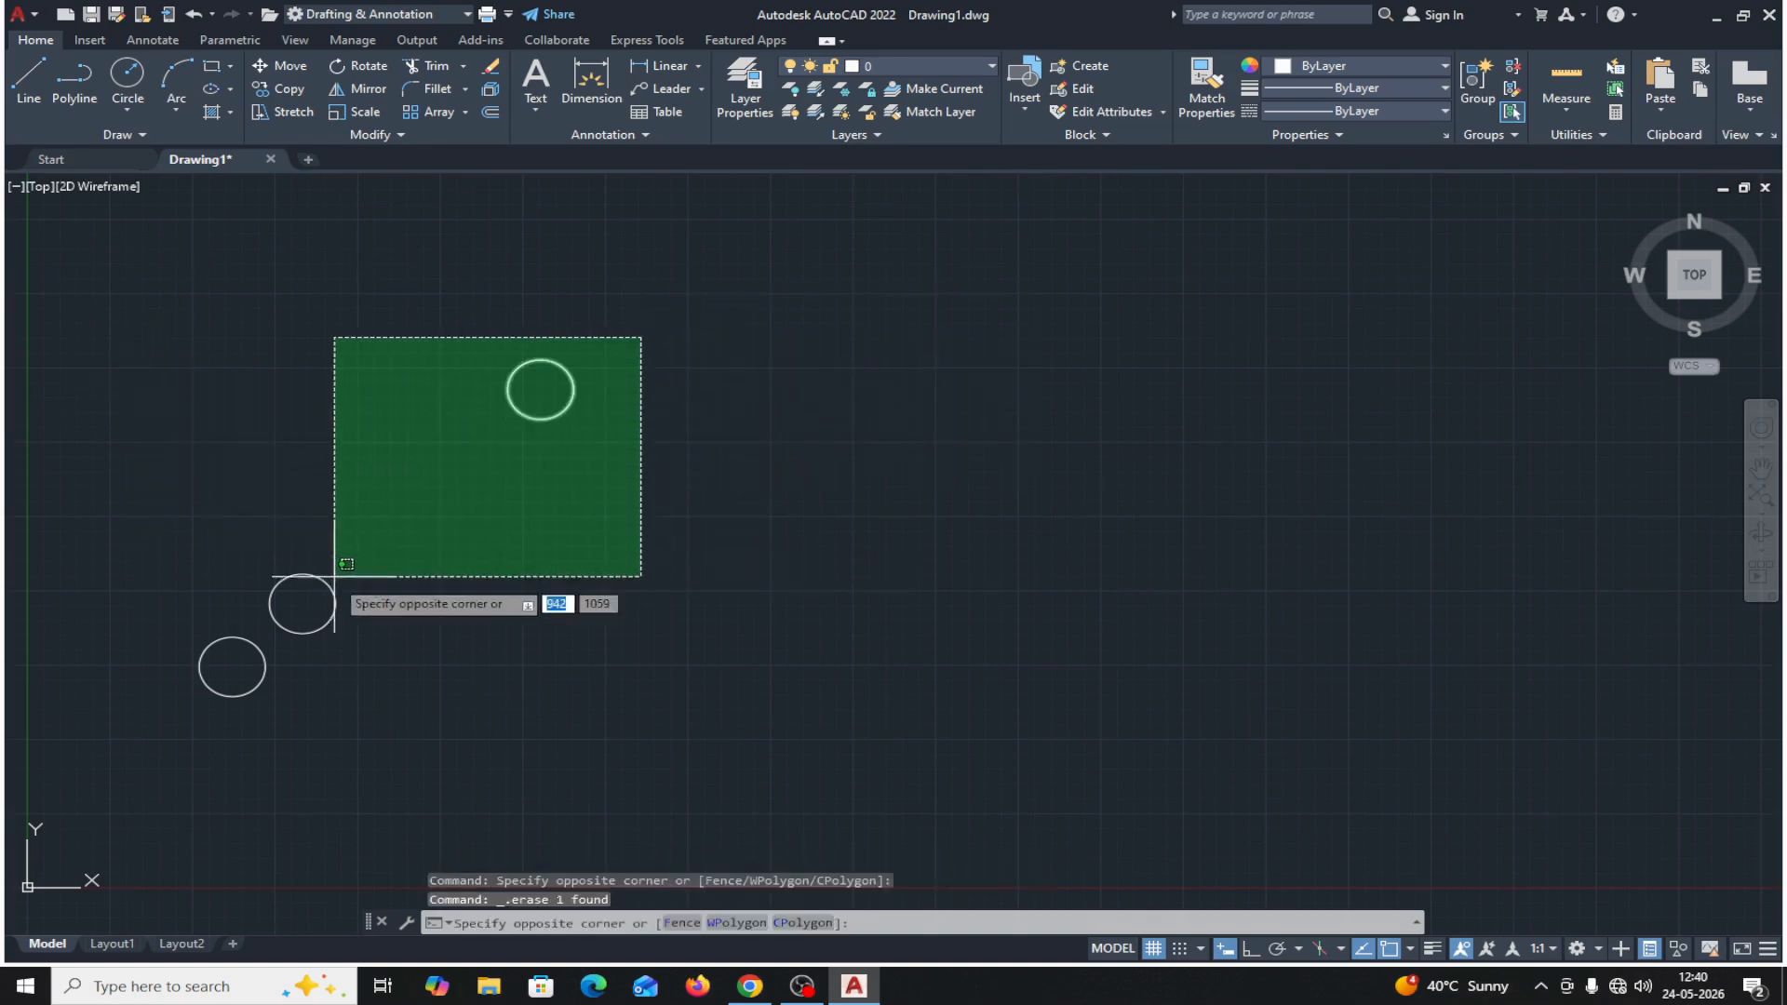
click(316, 616)
key(Delete)
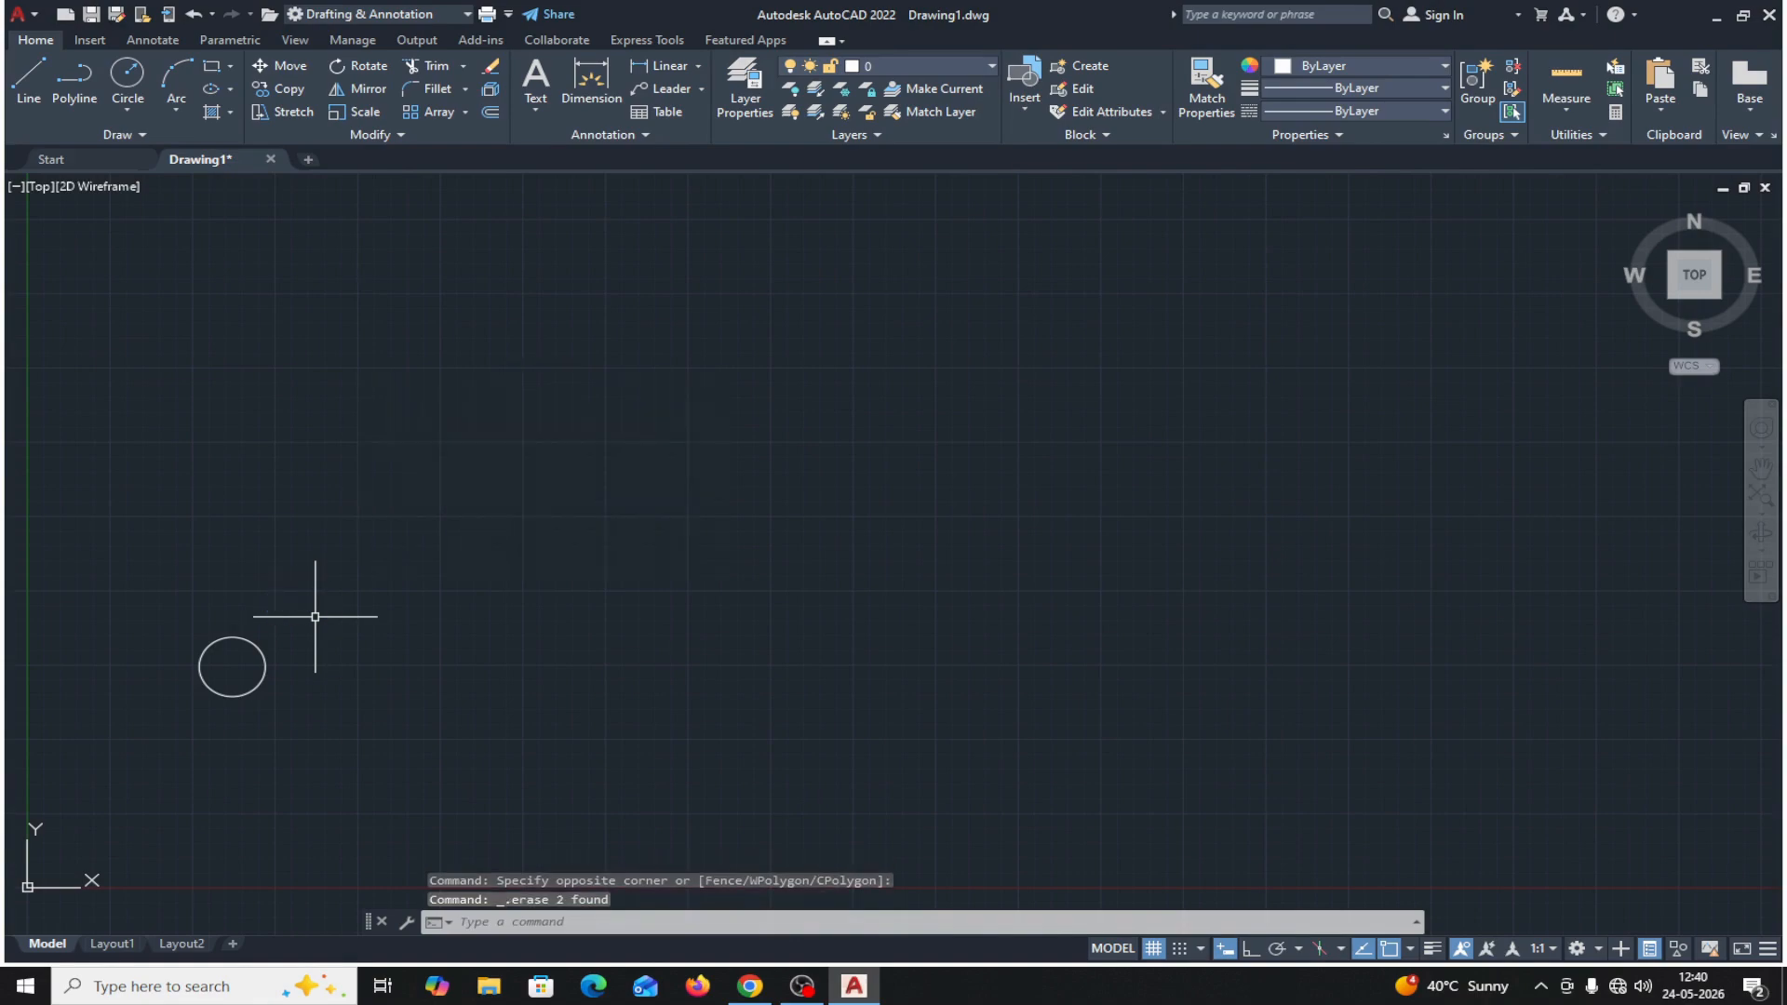
Copy the circle from its center in a nearly horizontal direction, placing the copy at distance 400.
click(283, 88)
click(259, 685)
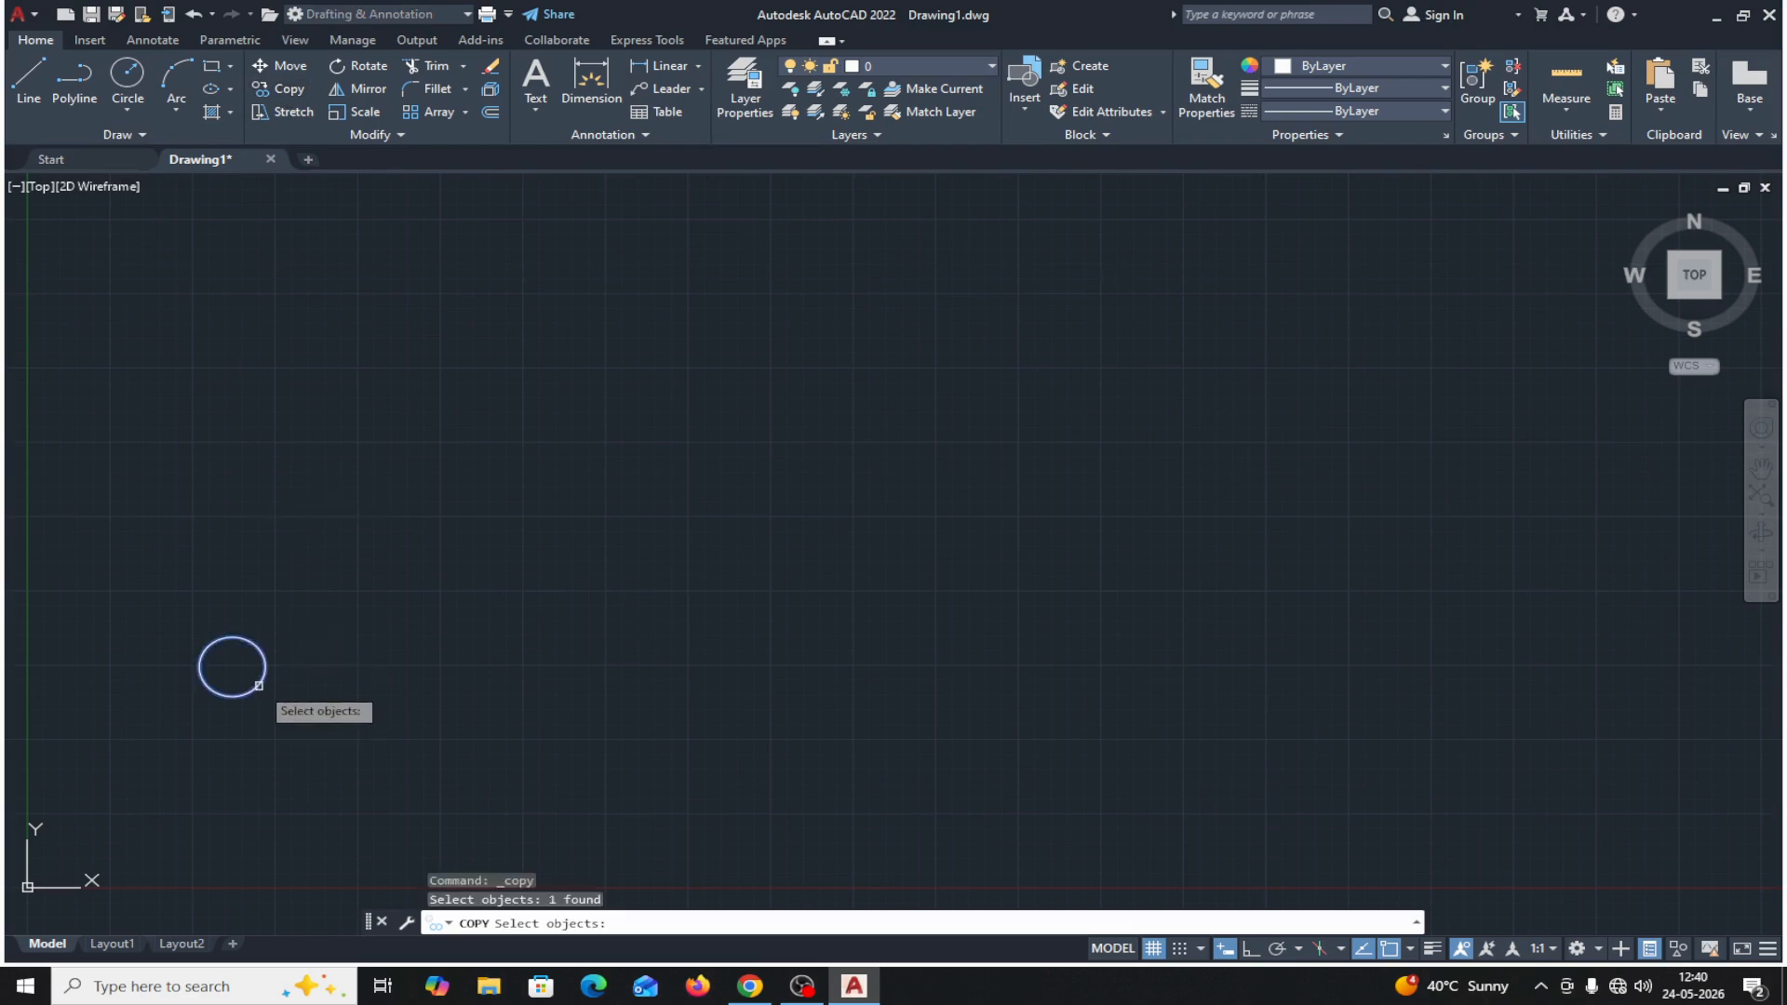
key(Return)
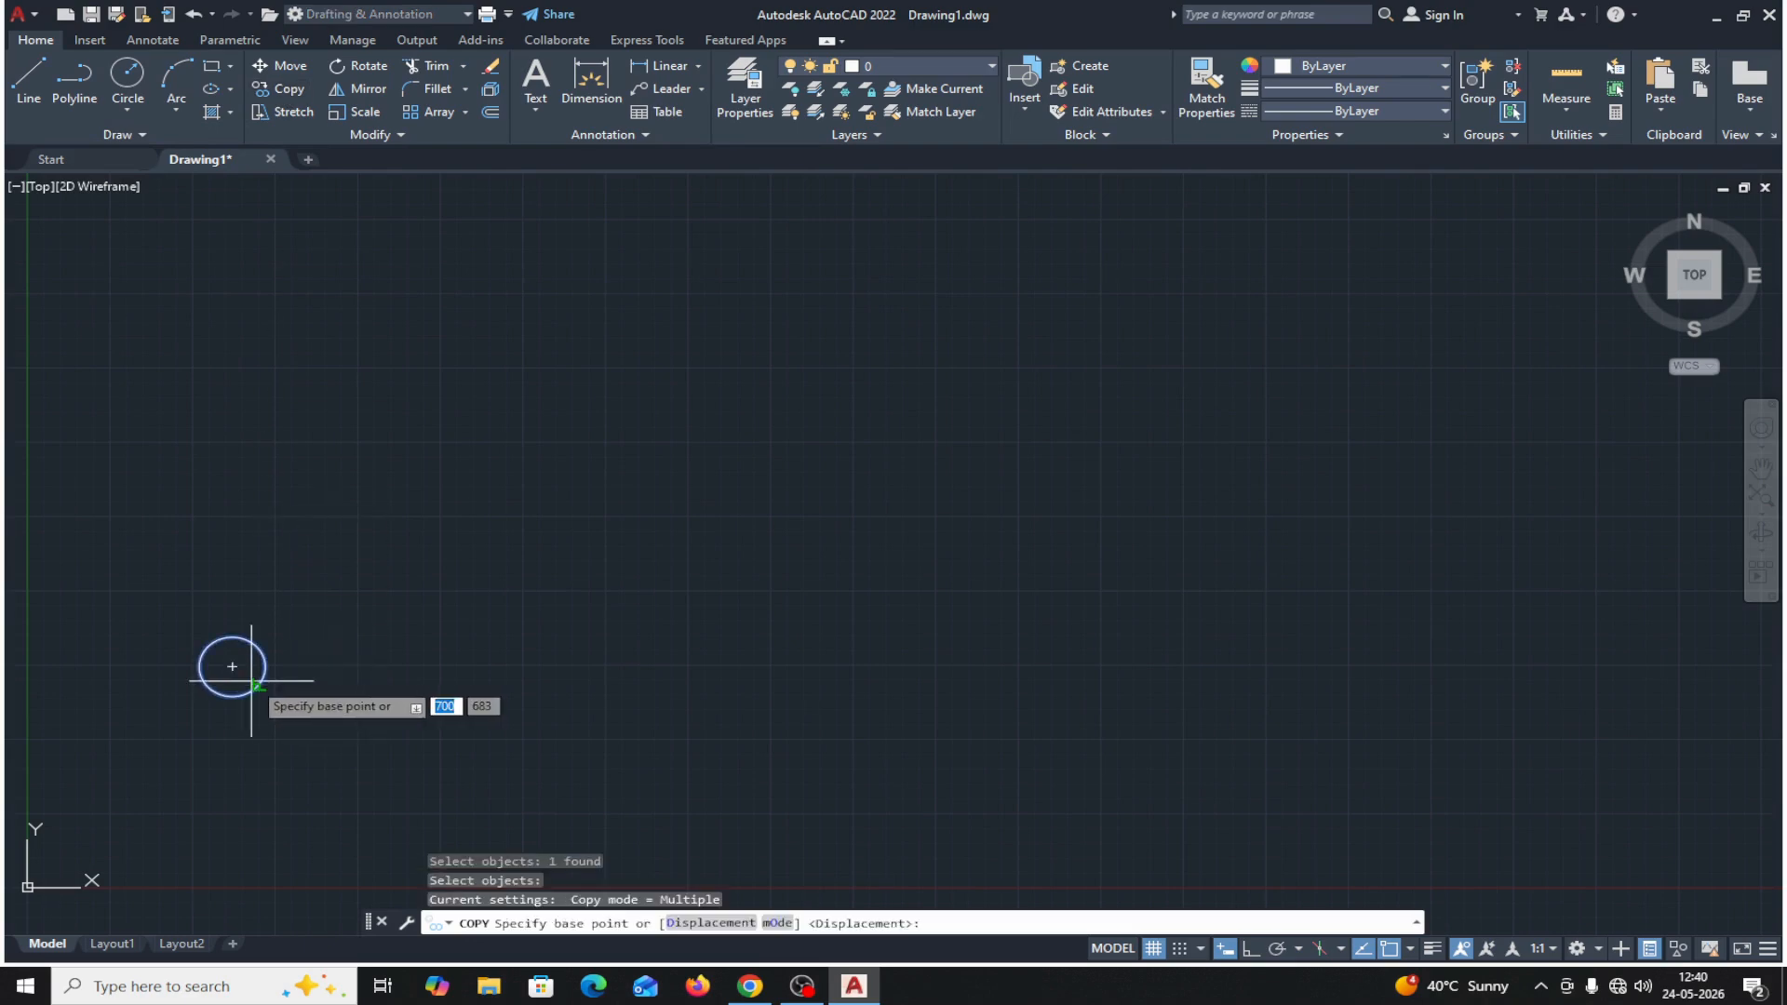
click(233, 667)
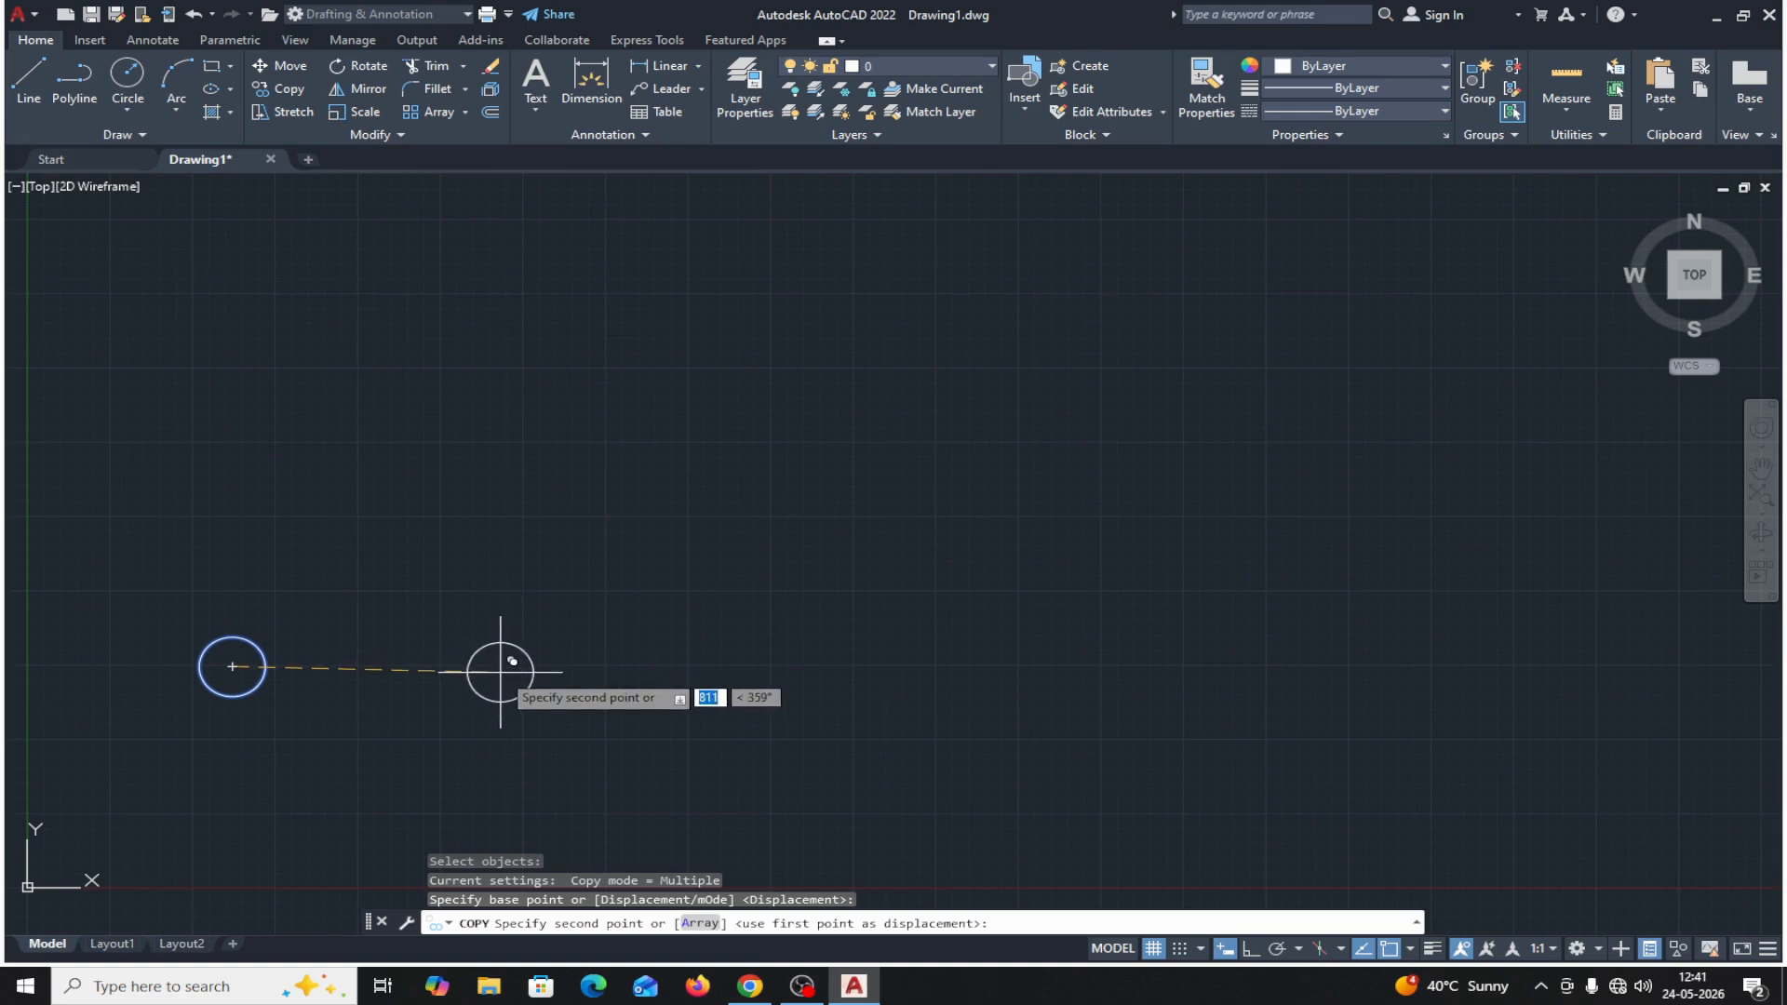
text(4)
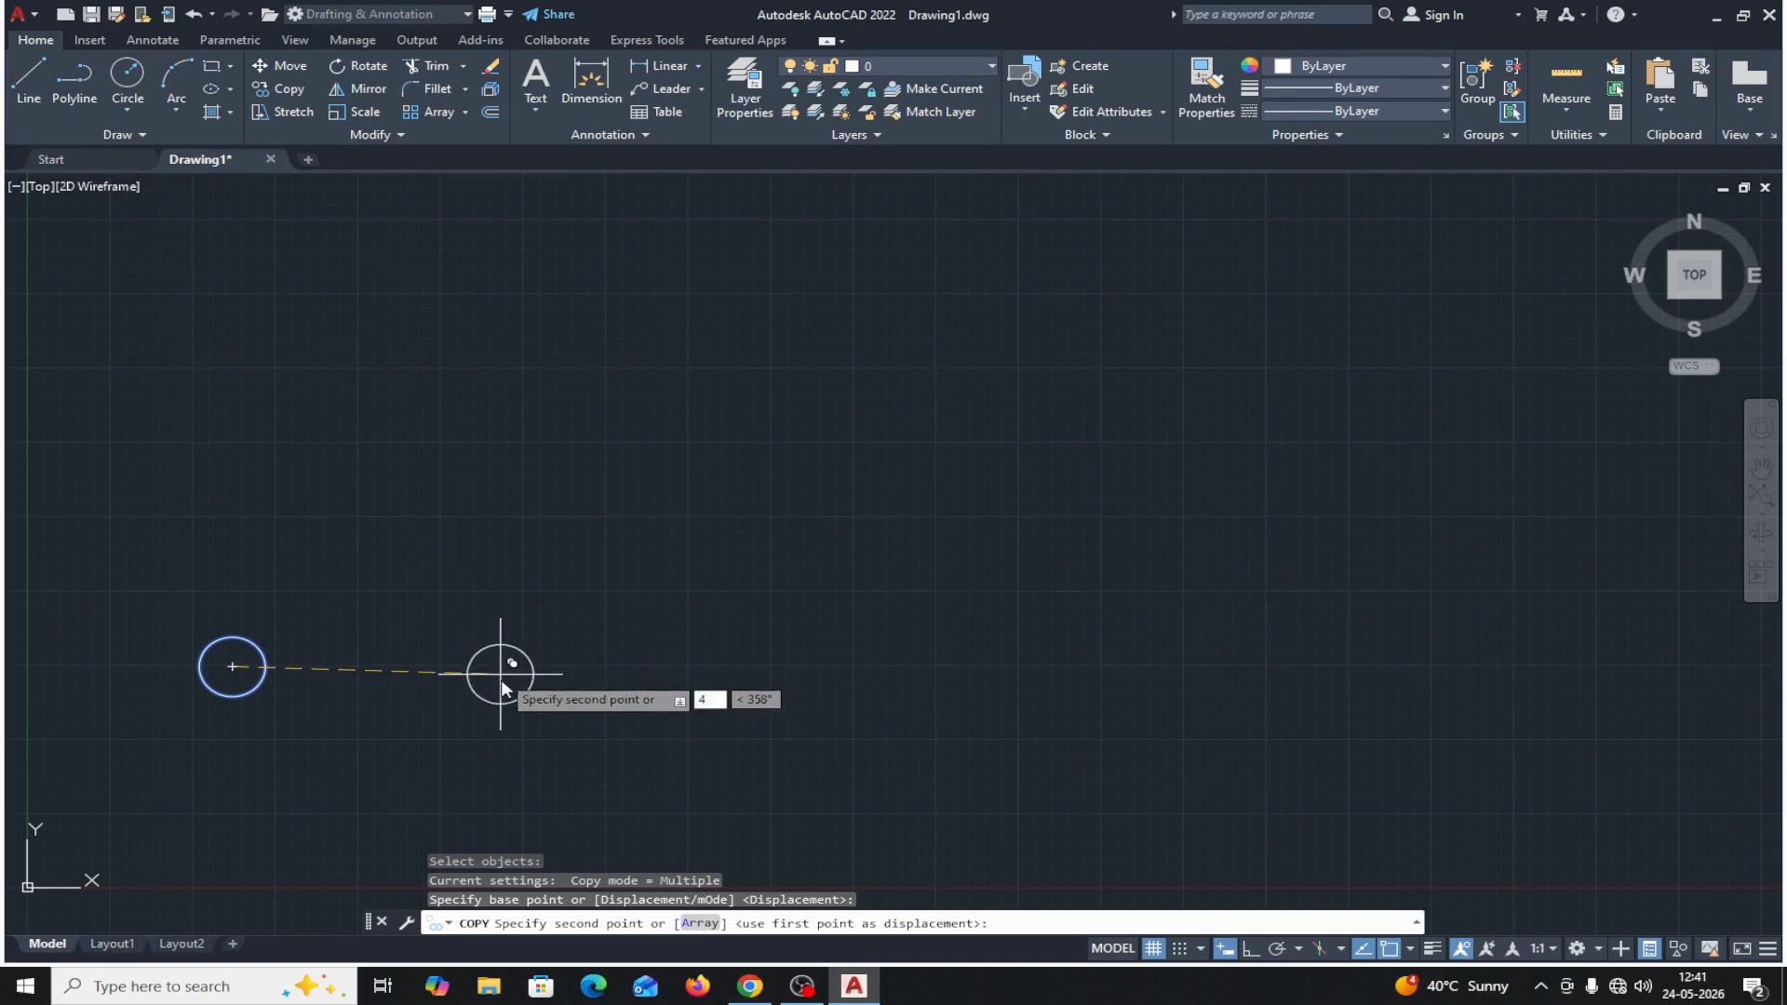
text(00)
key(Return)
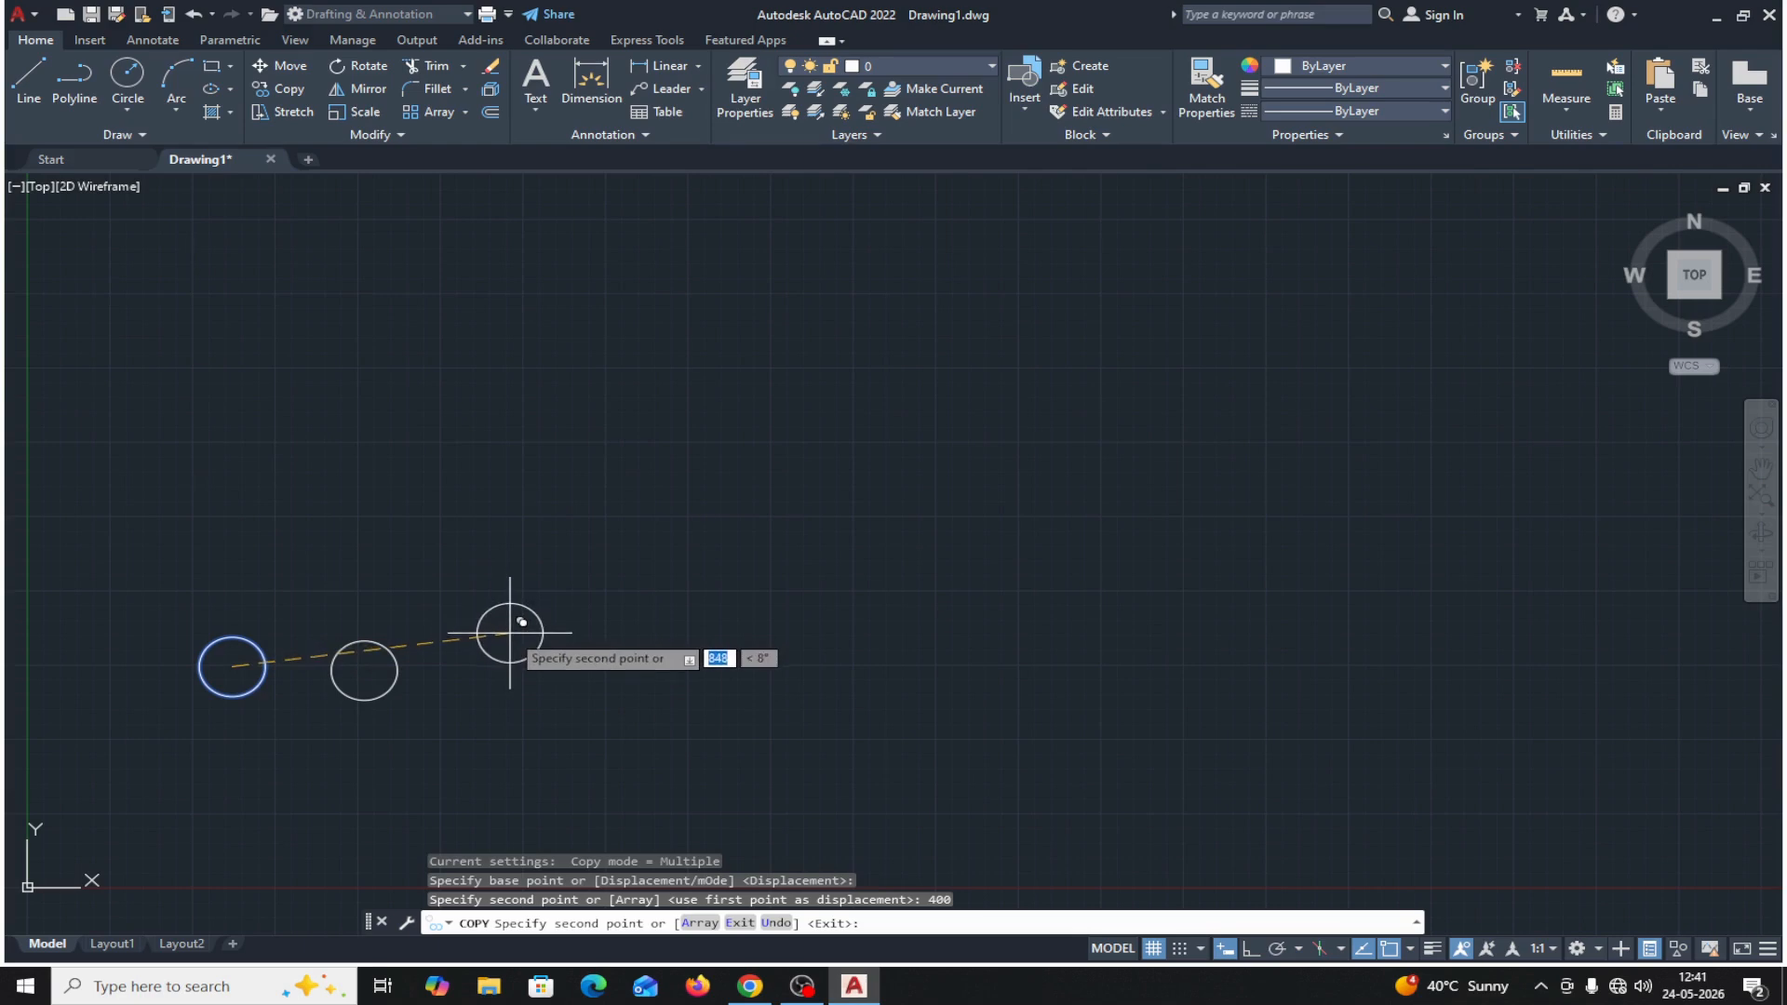
Cancel the Copy command and delete the new copy, keeping only the original circle.
text(,)
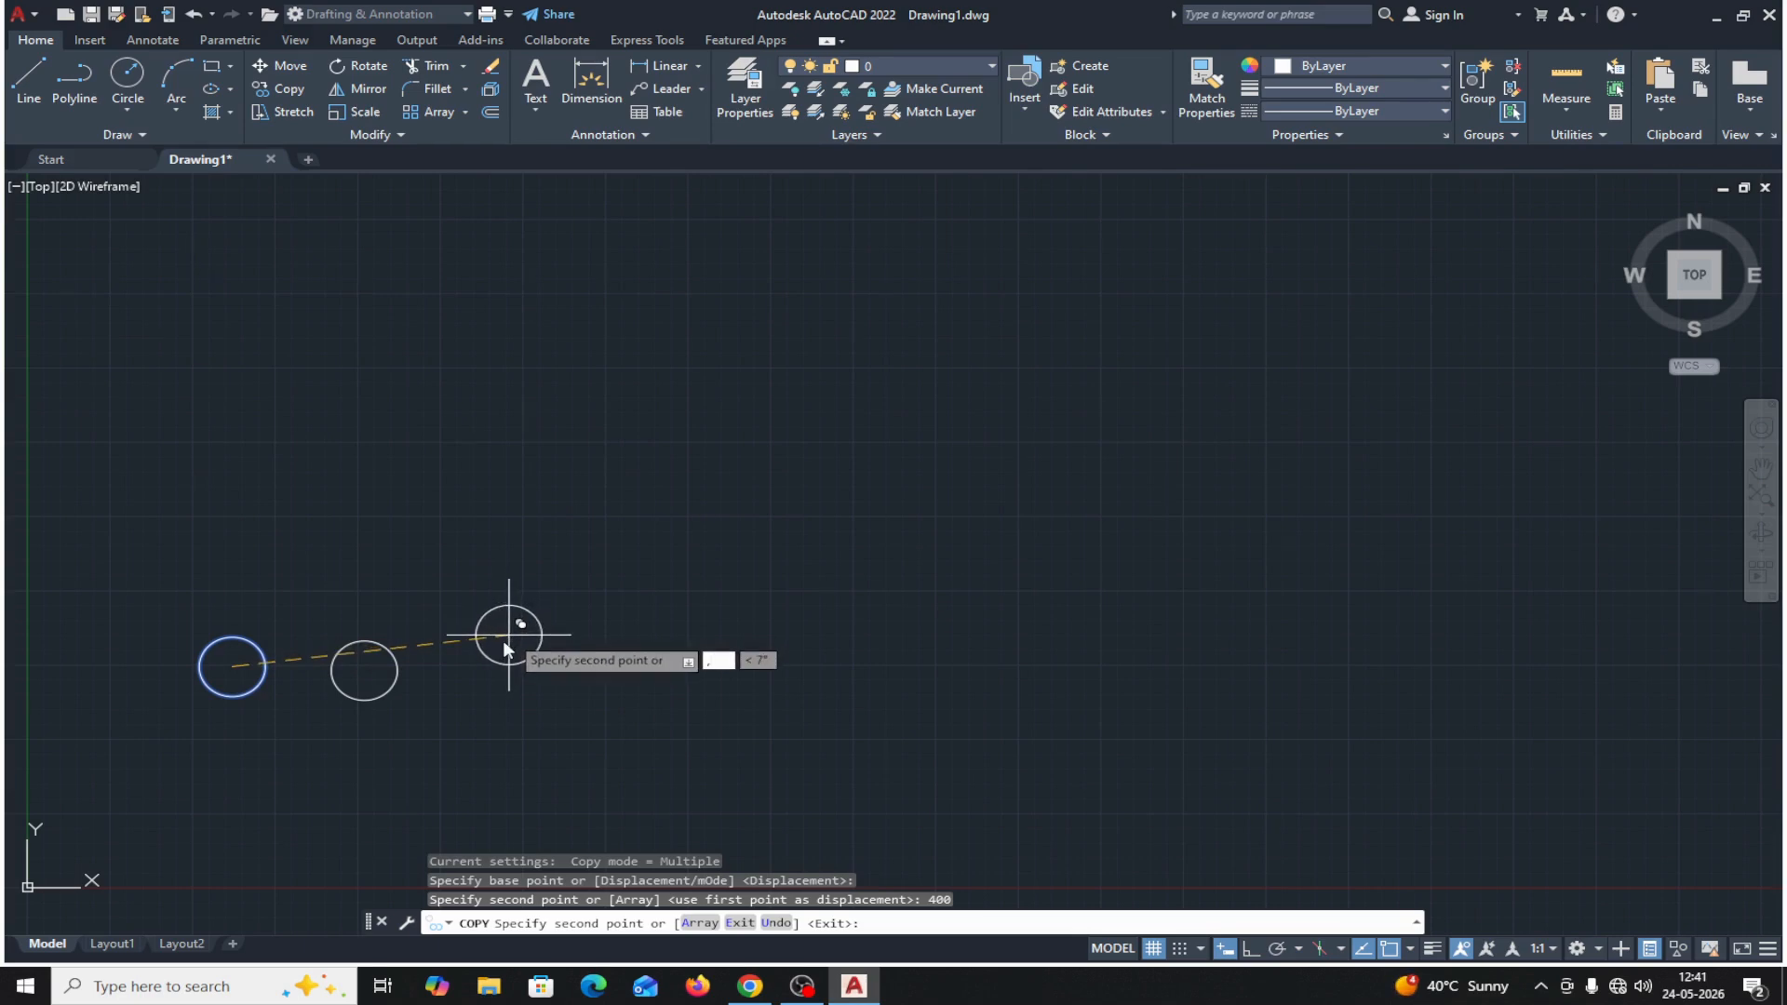
text(400)
key(Escape)
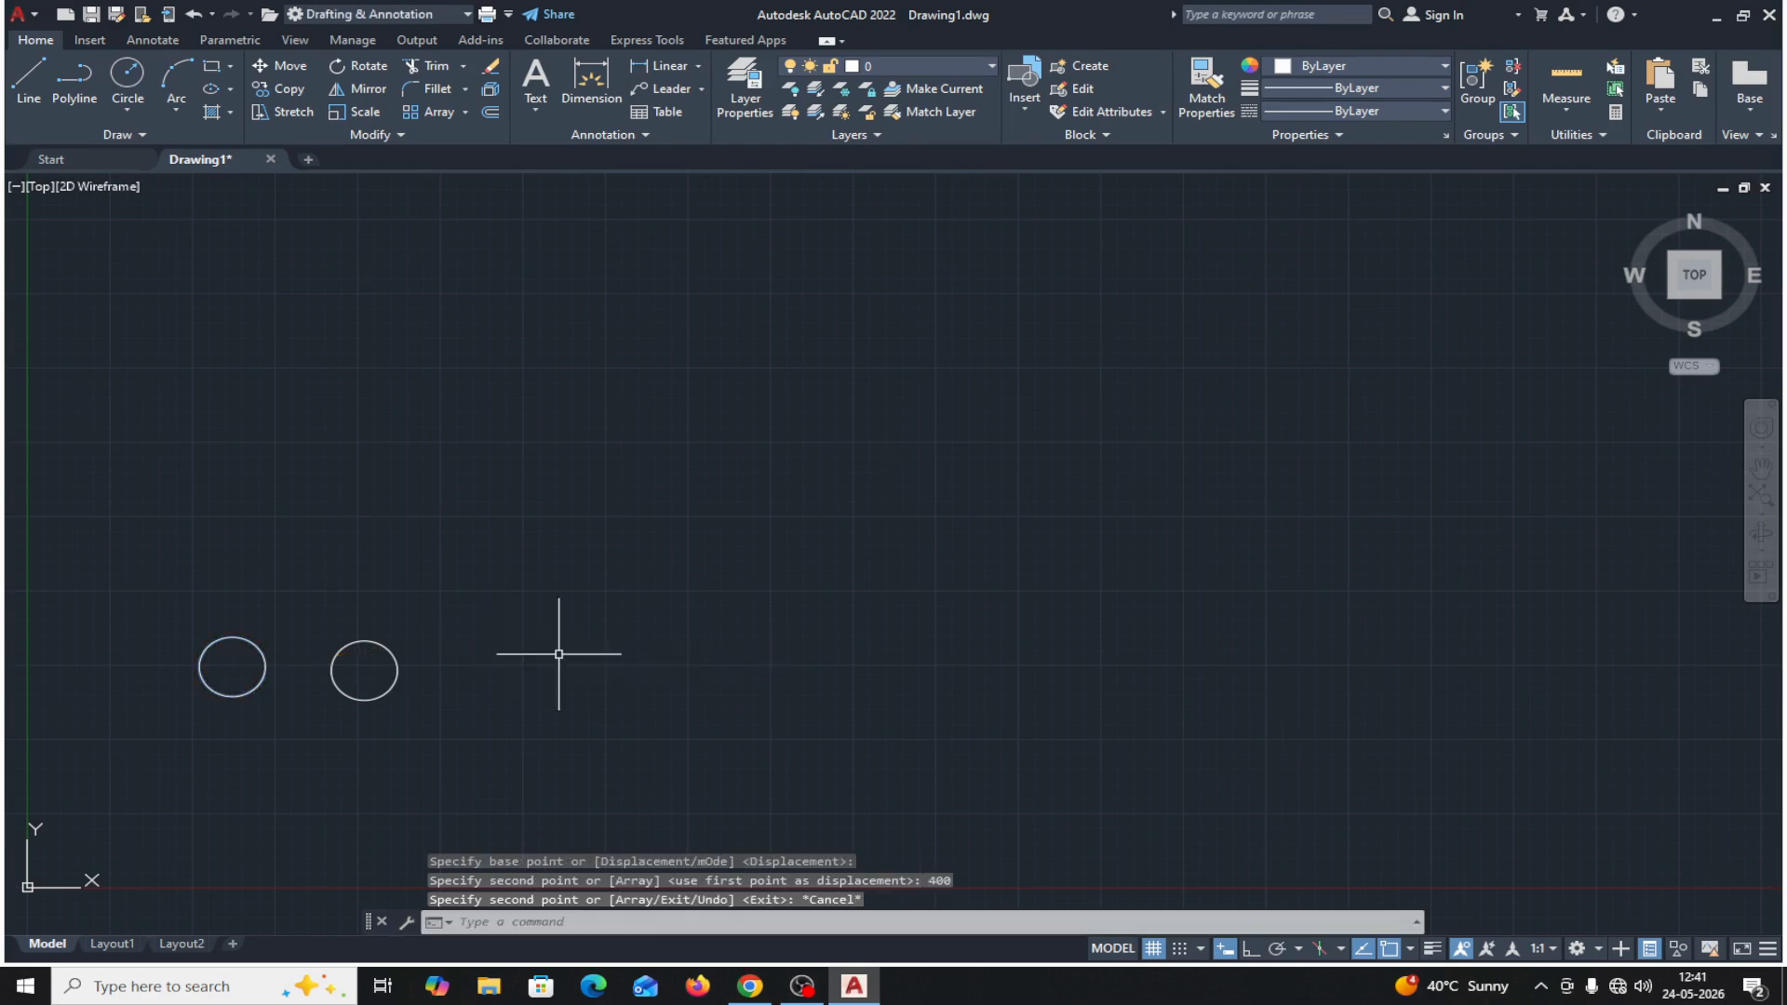
click(393, 690)
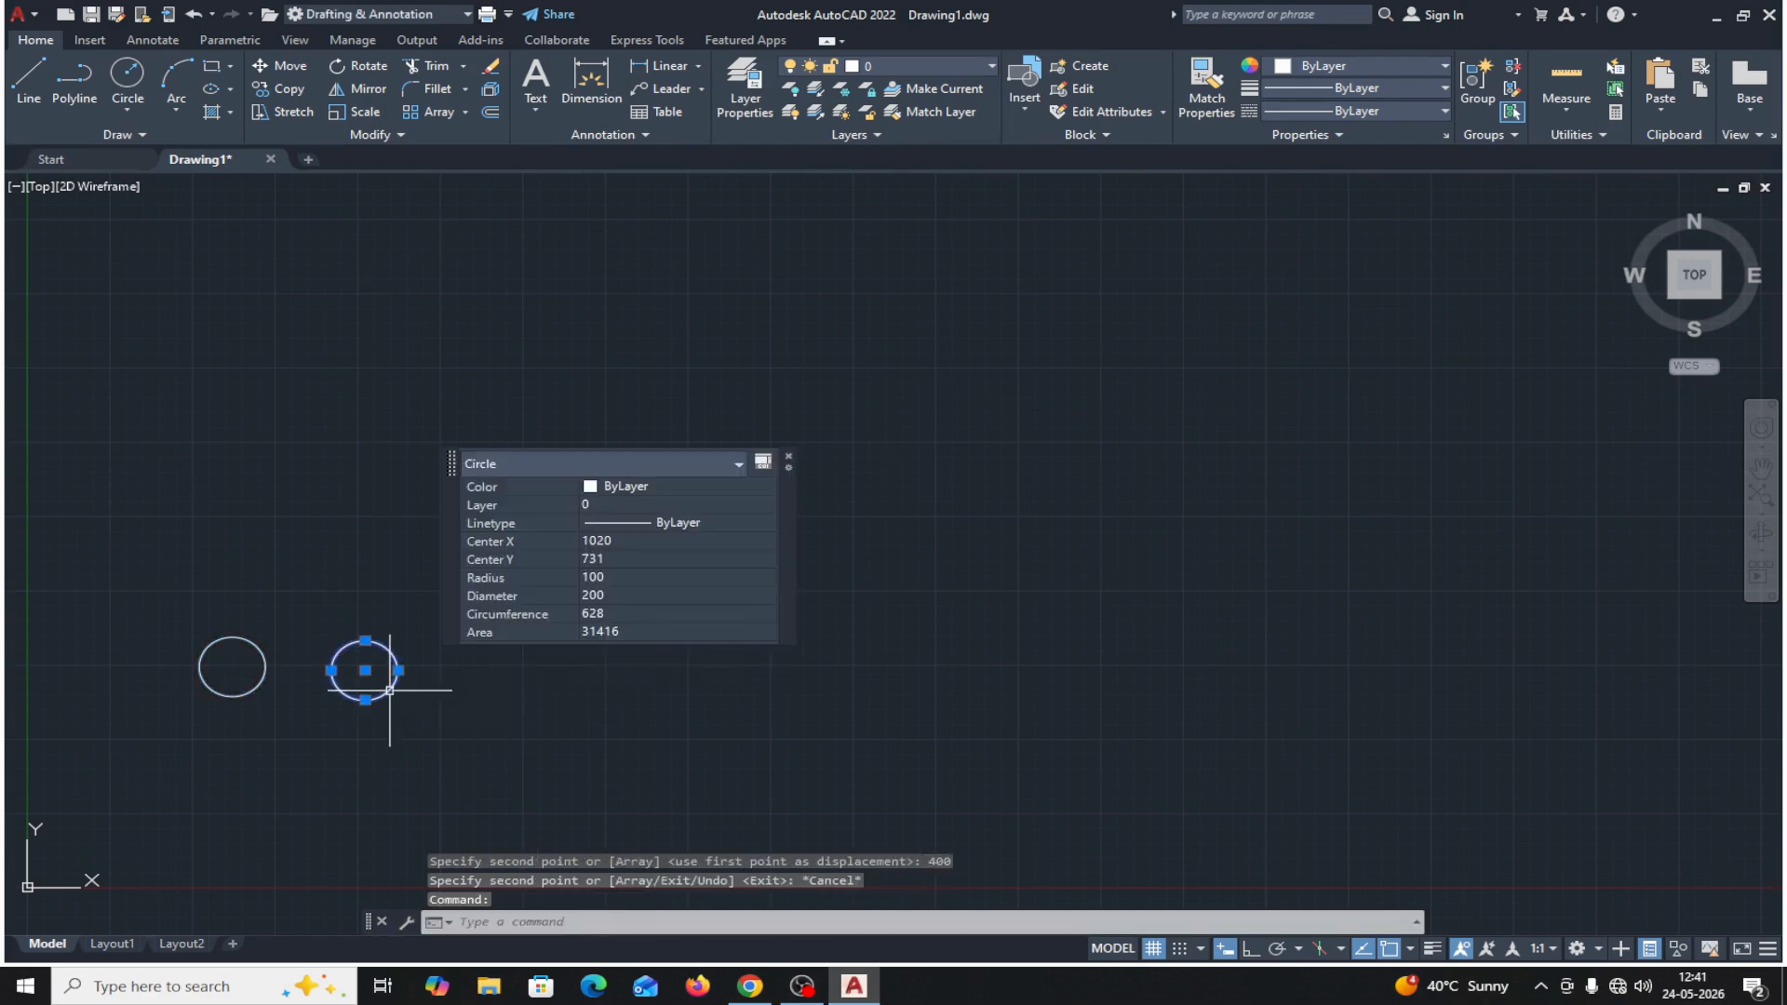
key(Delete)
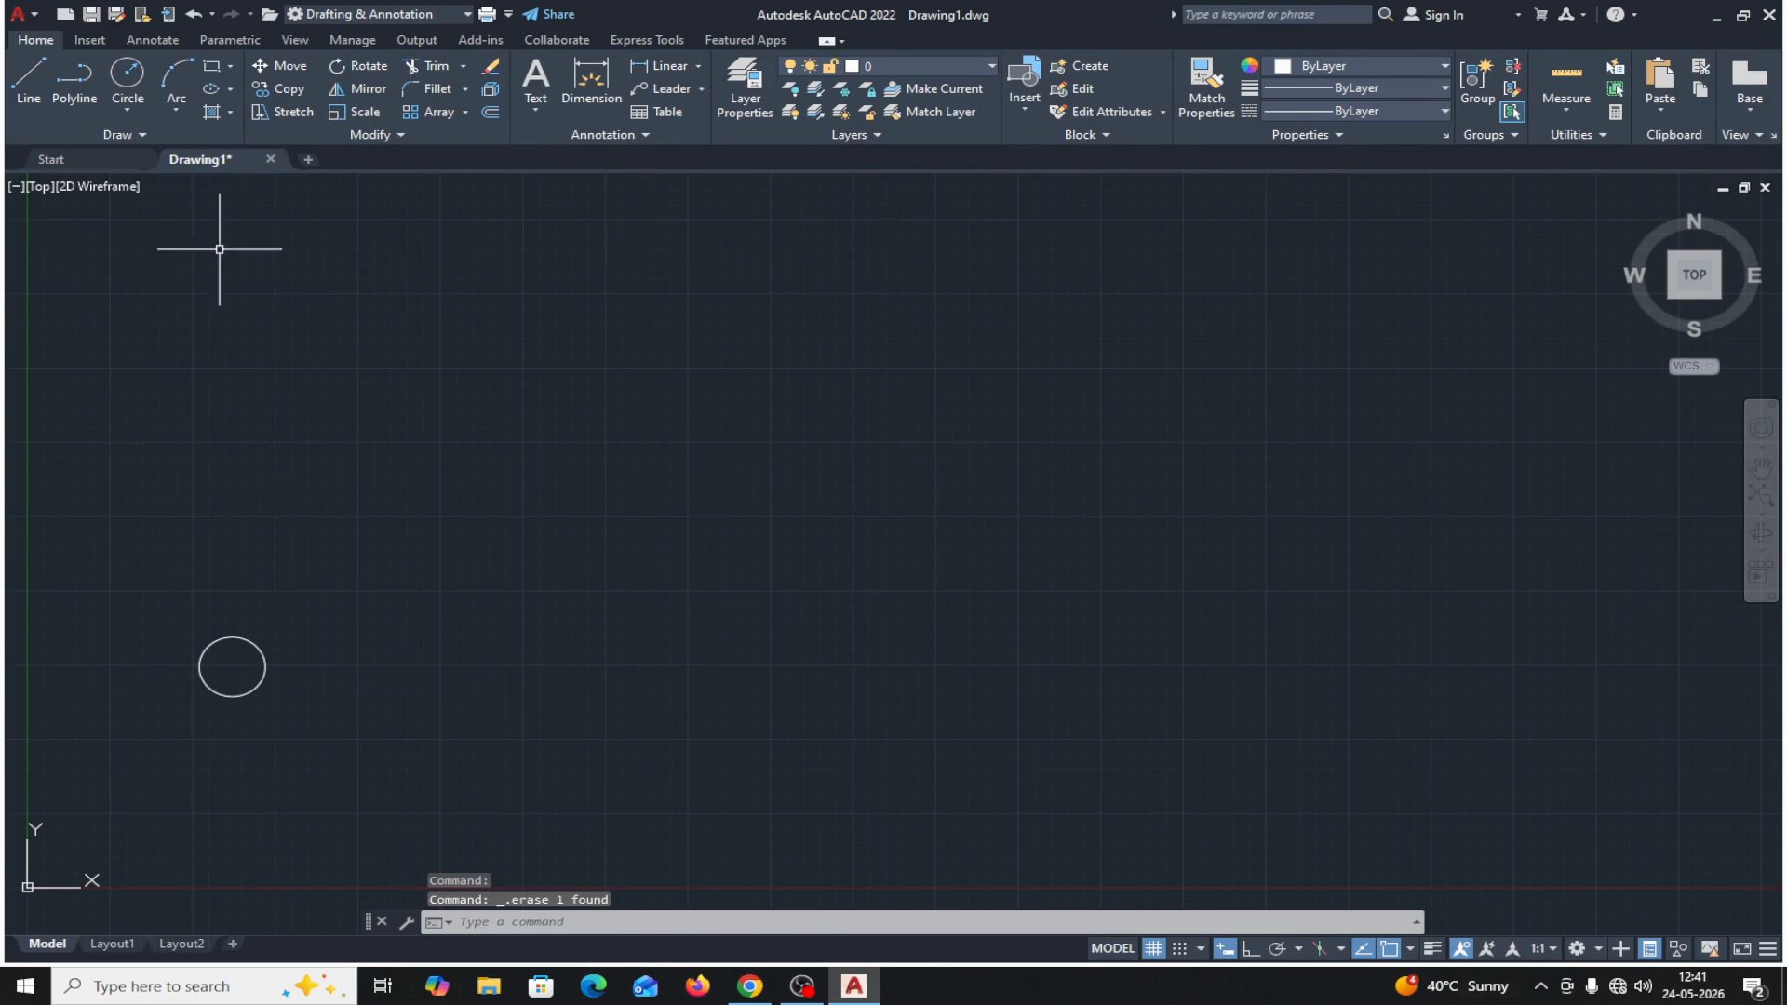
Copy the circle from its center by the relative offset 400,400 and end the Copy command.
click(279, 89)
click(257, 691)
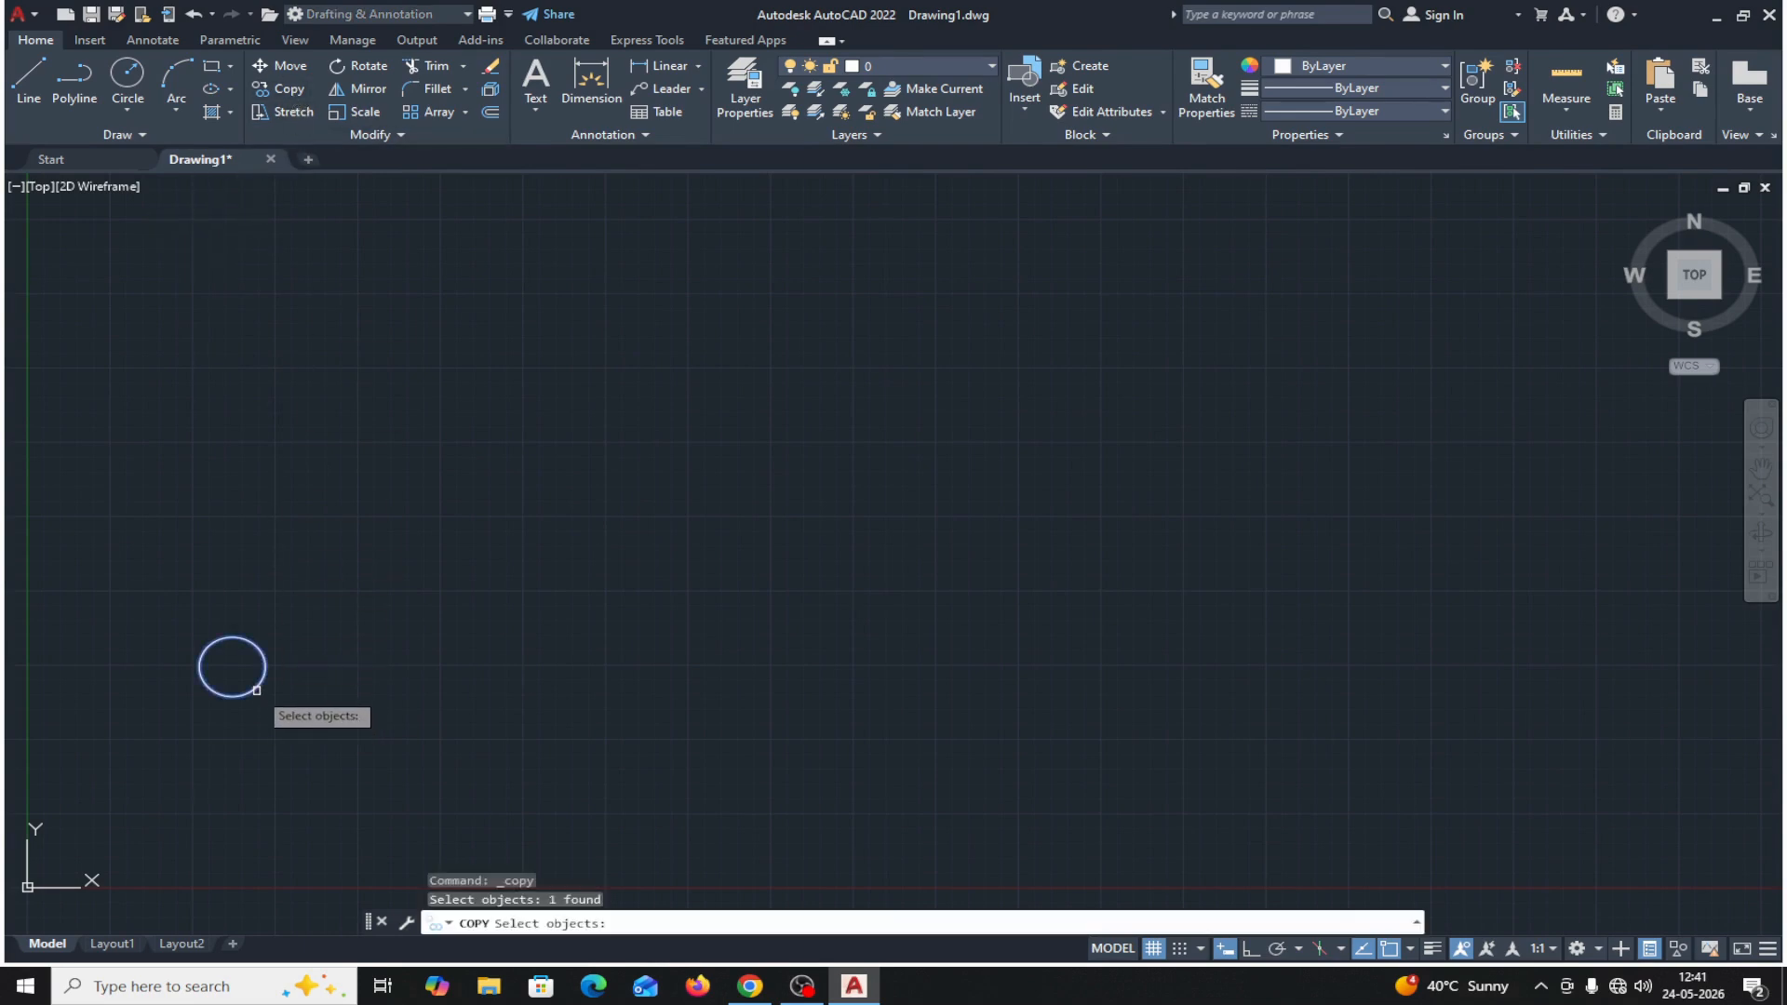
key(Return)
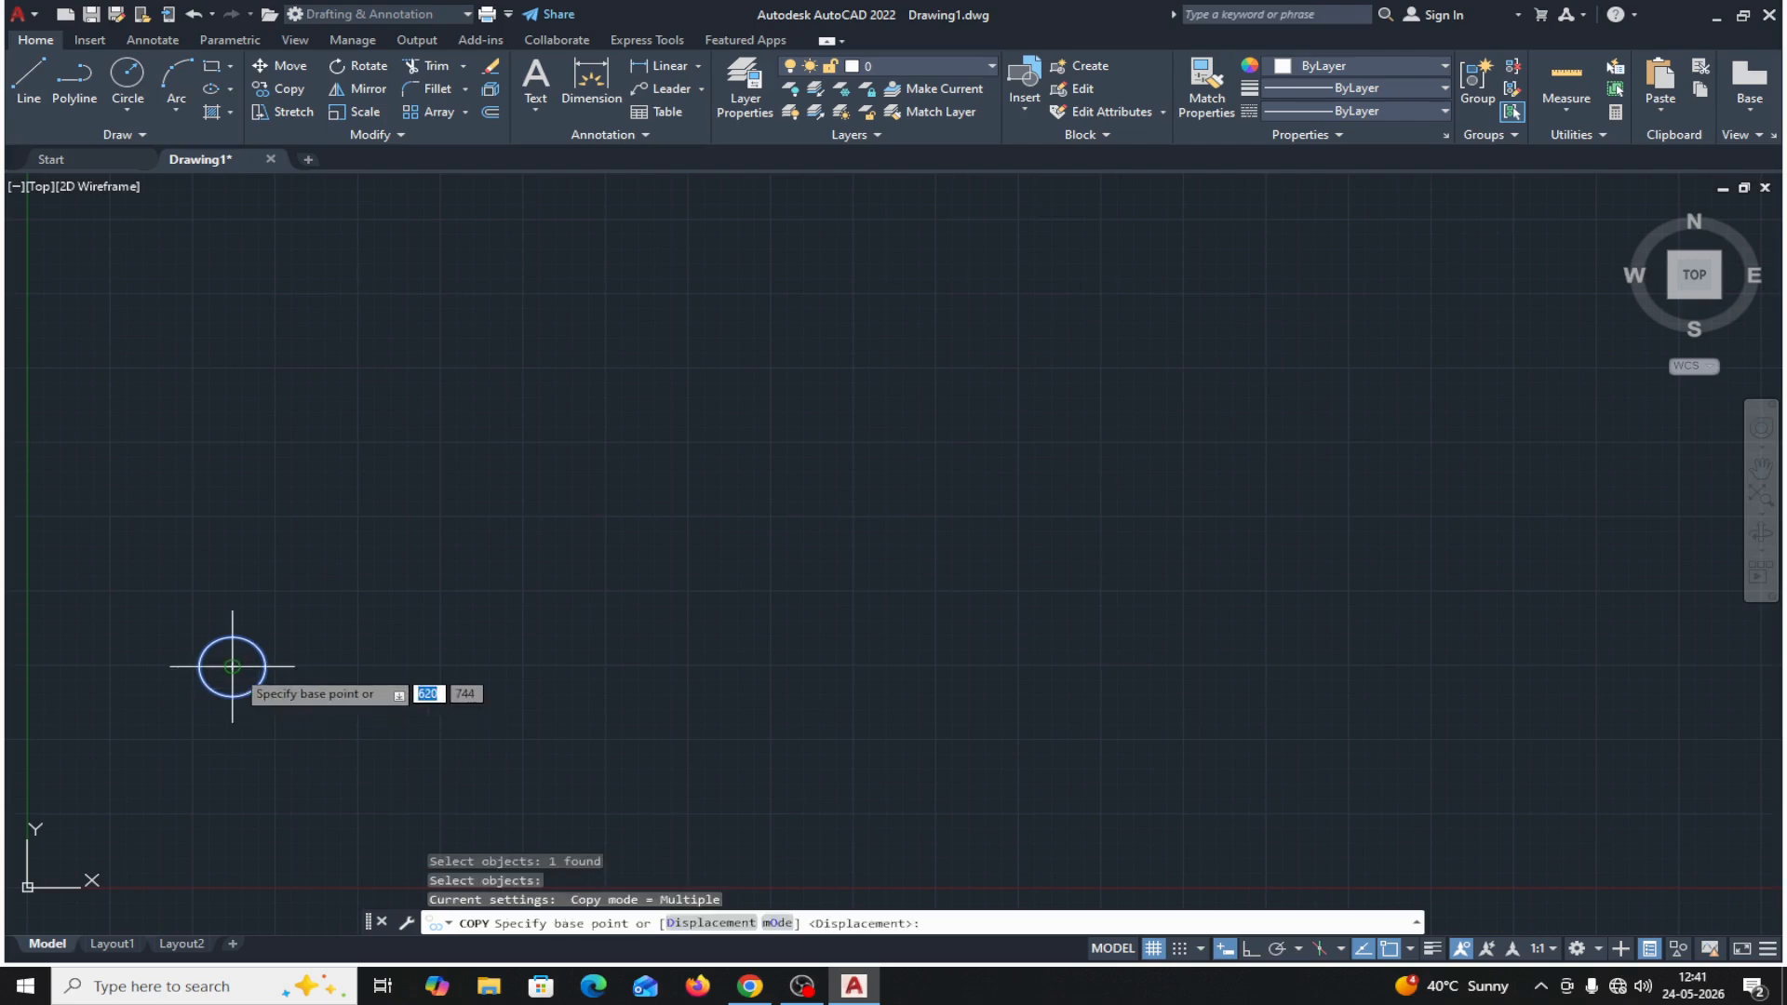
click(233, 667)
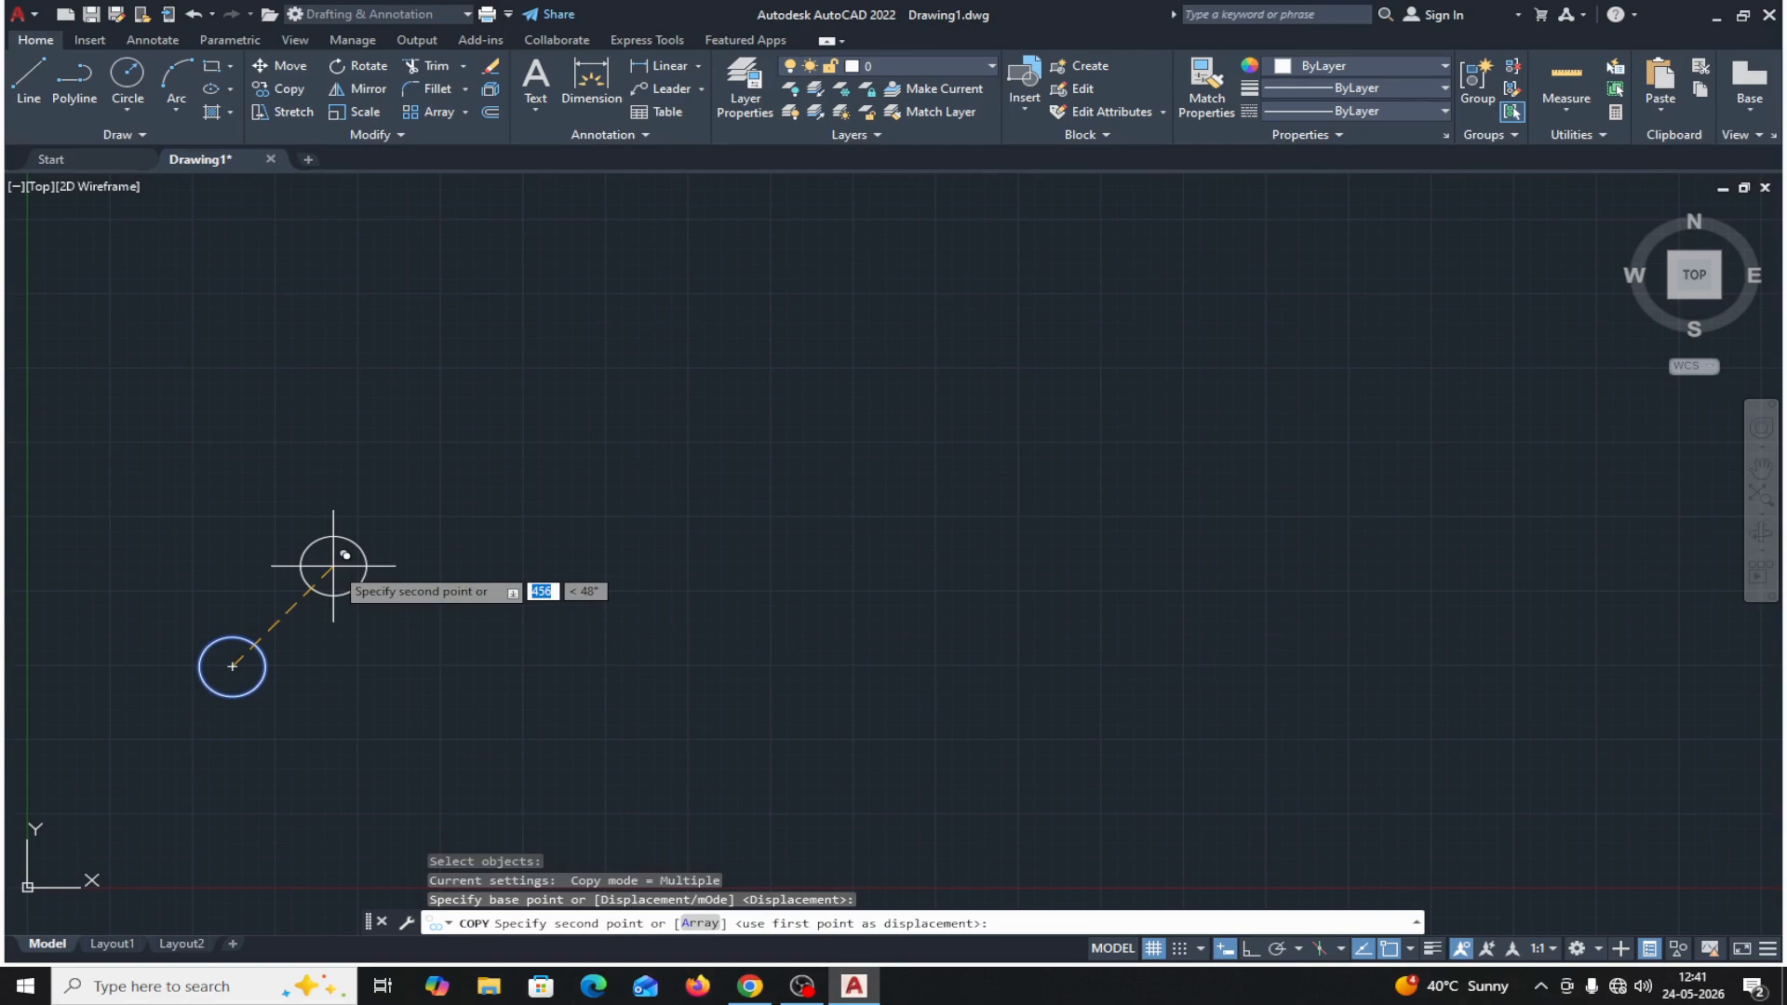
text(400)
key(Tab)
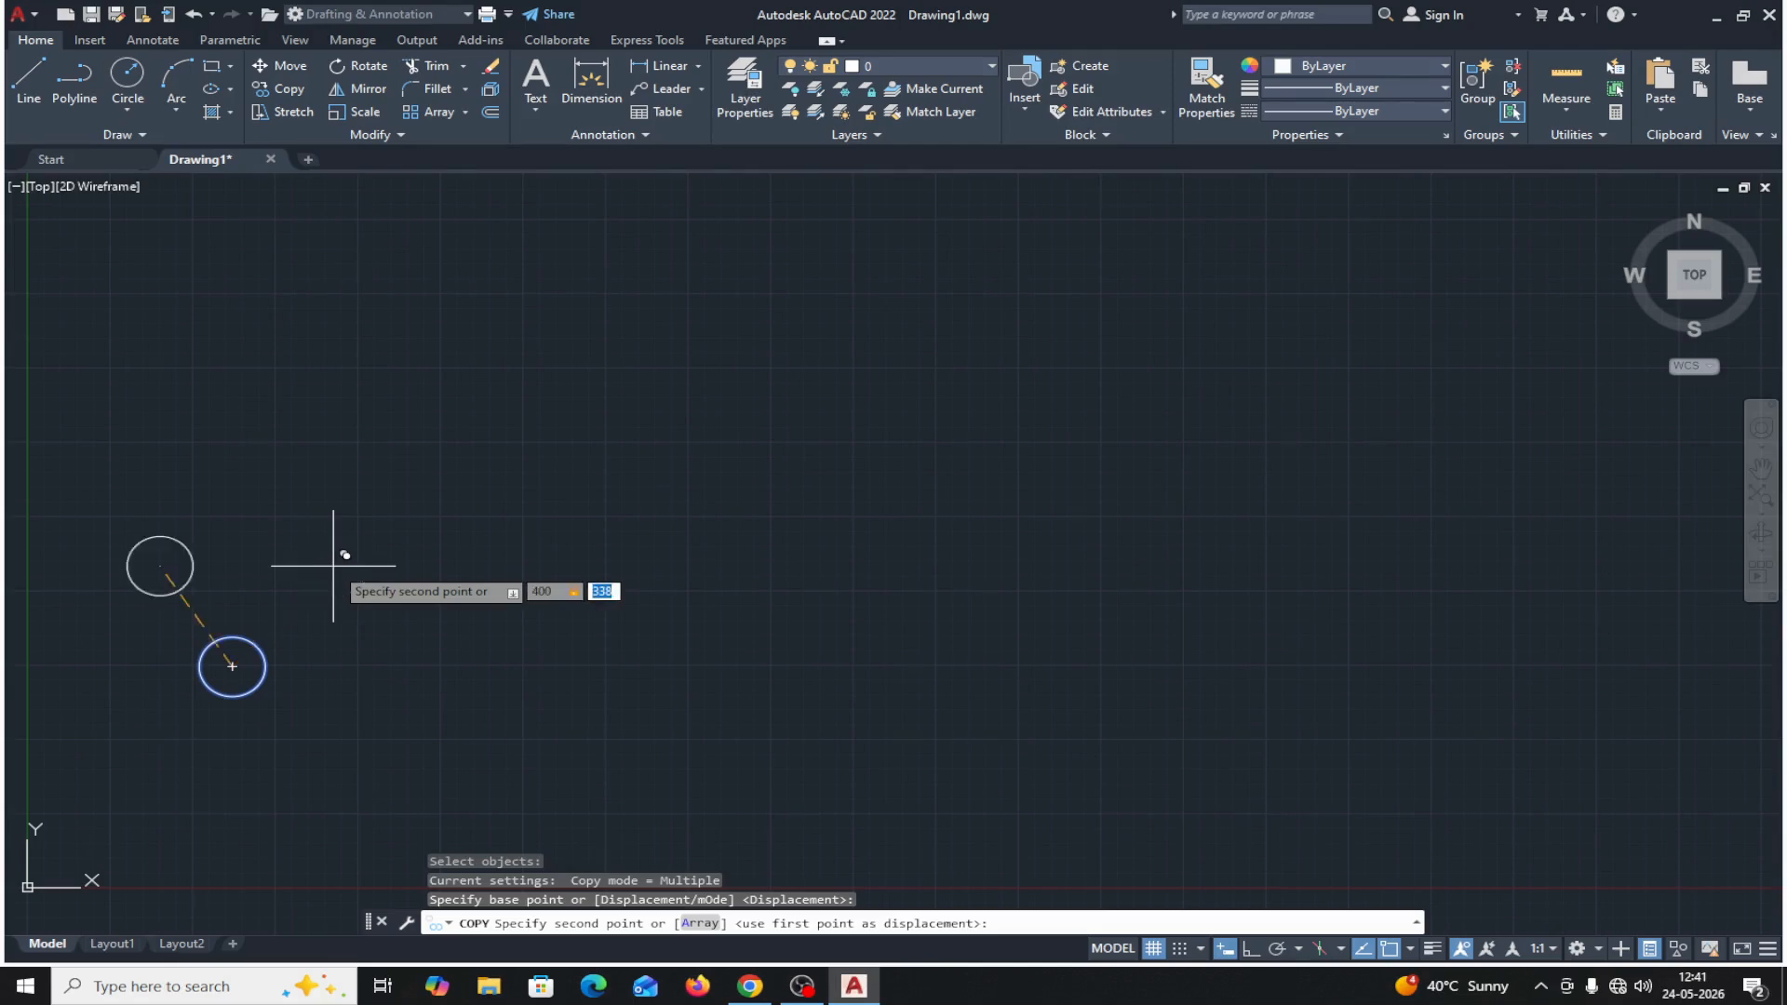
text(400)
key(Return)
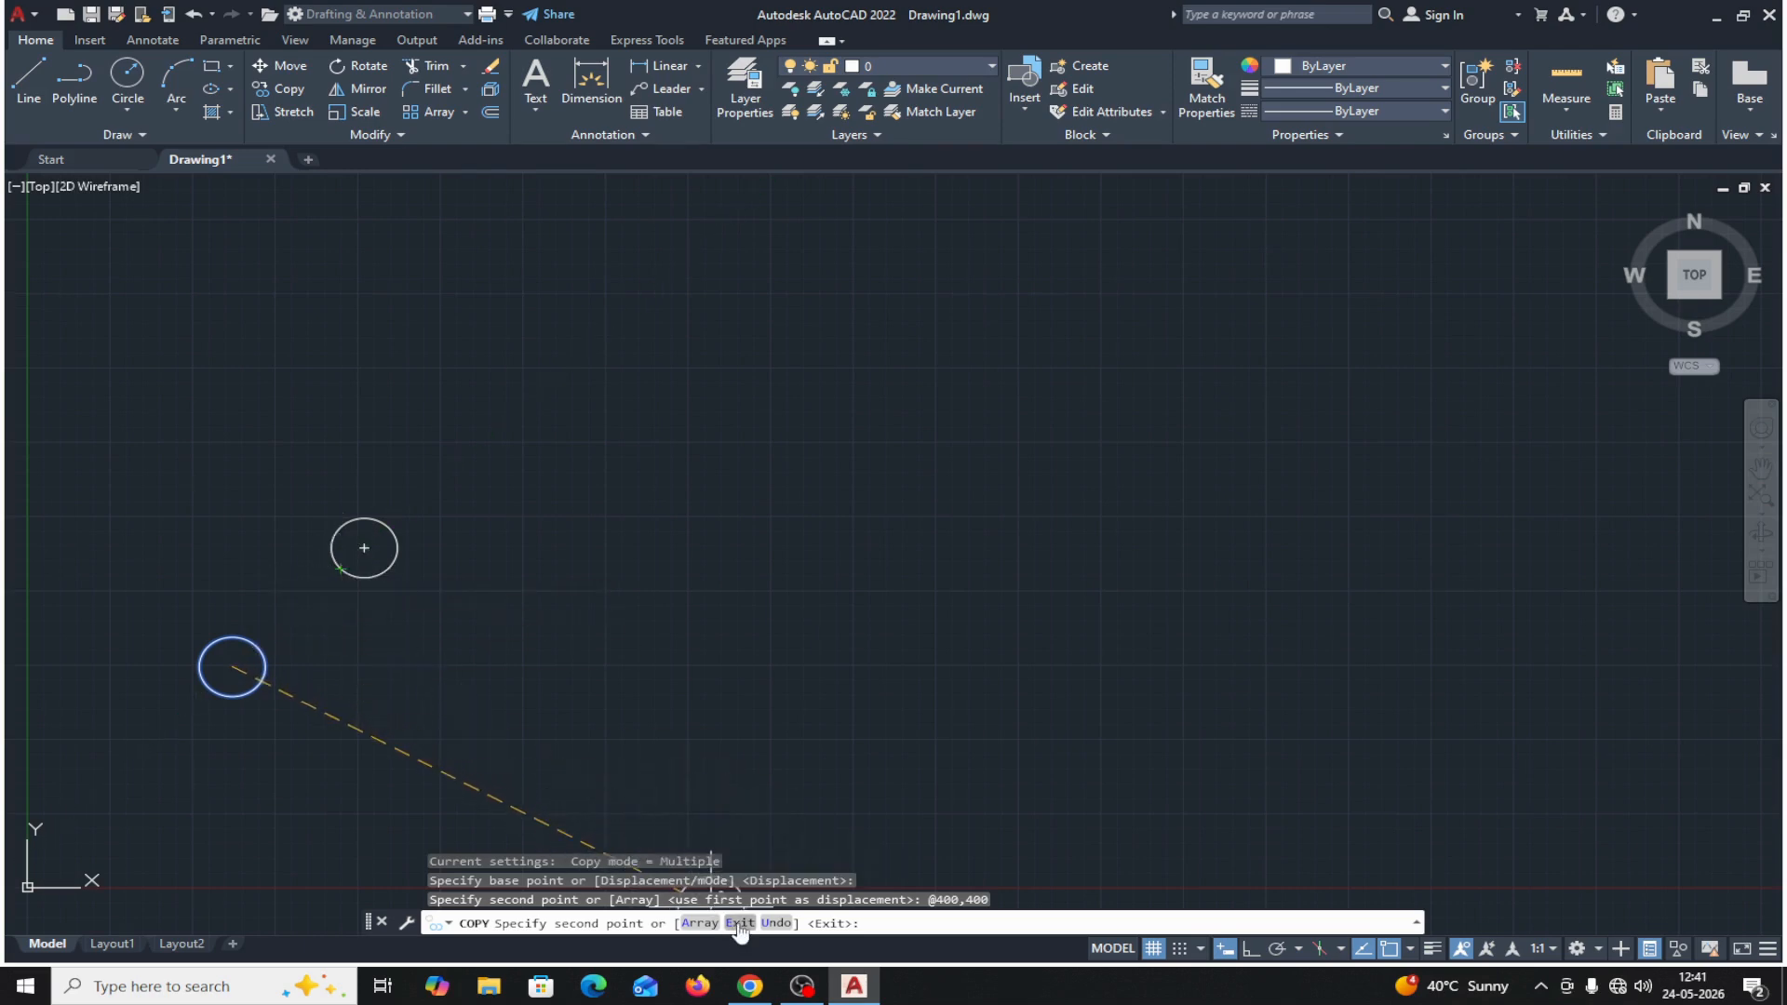
click(740, 923)
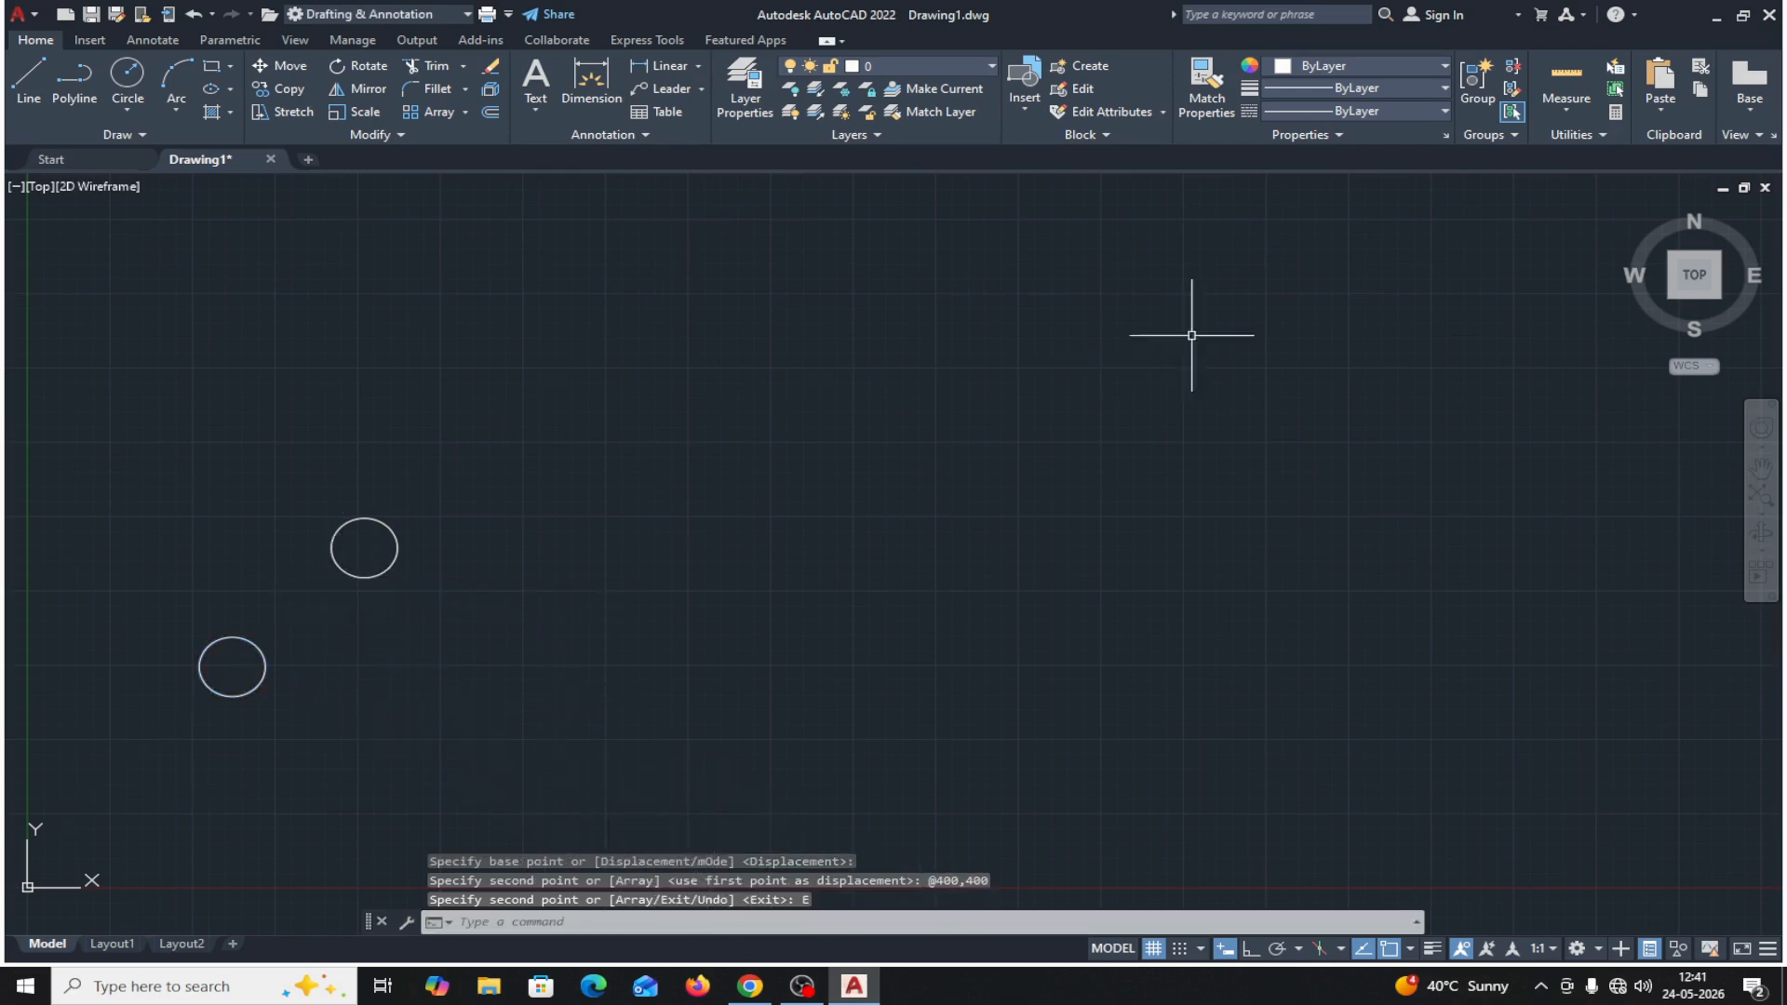
Measure the distance between the centers of the two circles, and delete the upper copy.
click(1573, 109)
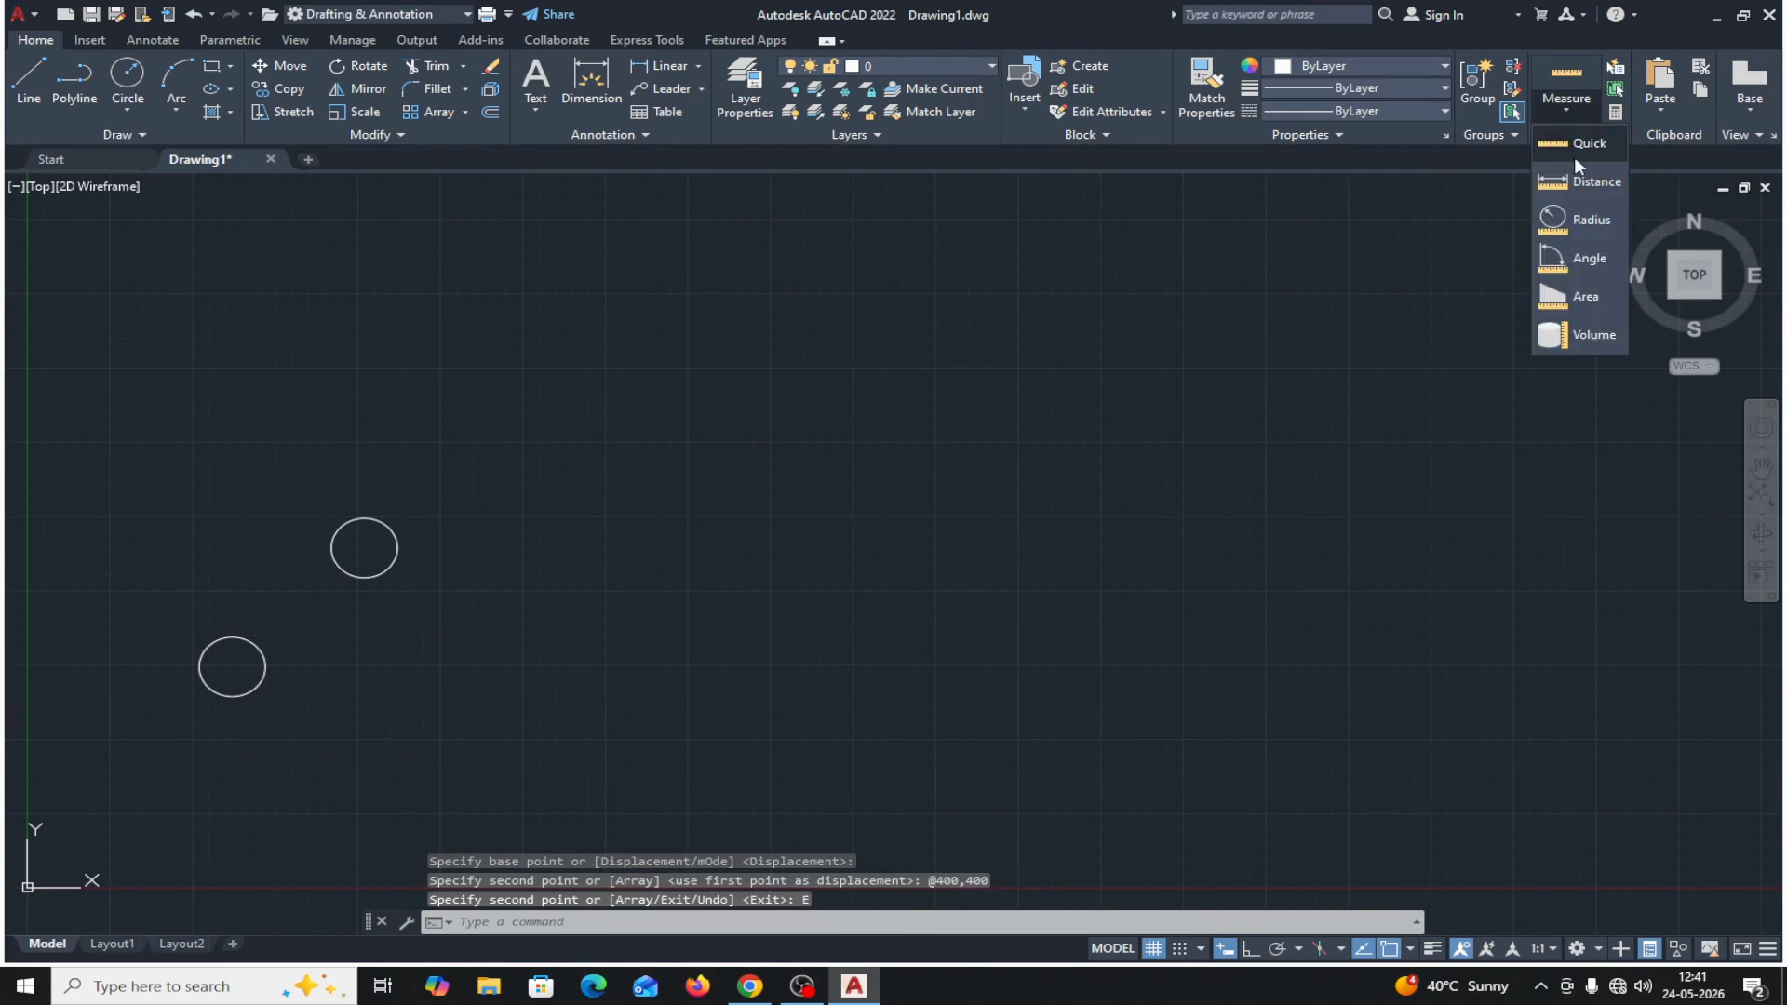
click(1593, 181)
click(229, 667)
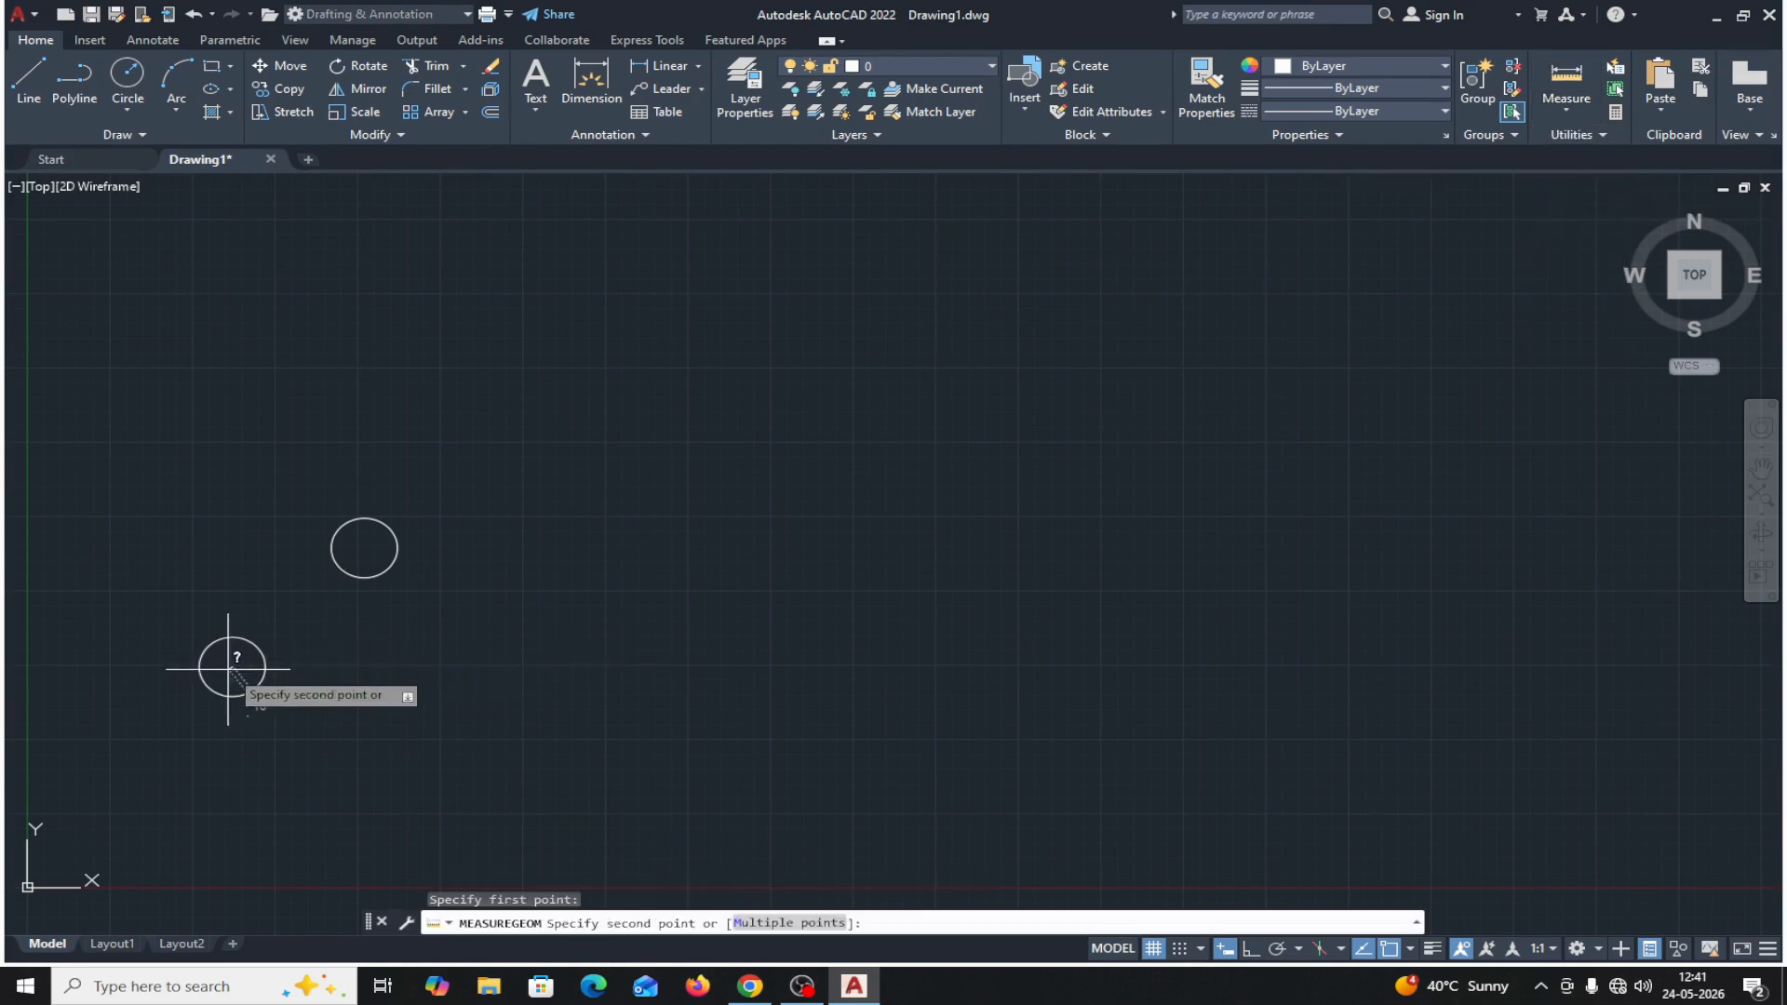
click(364, 548)
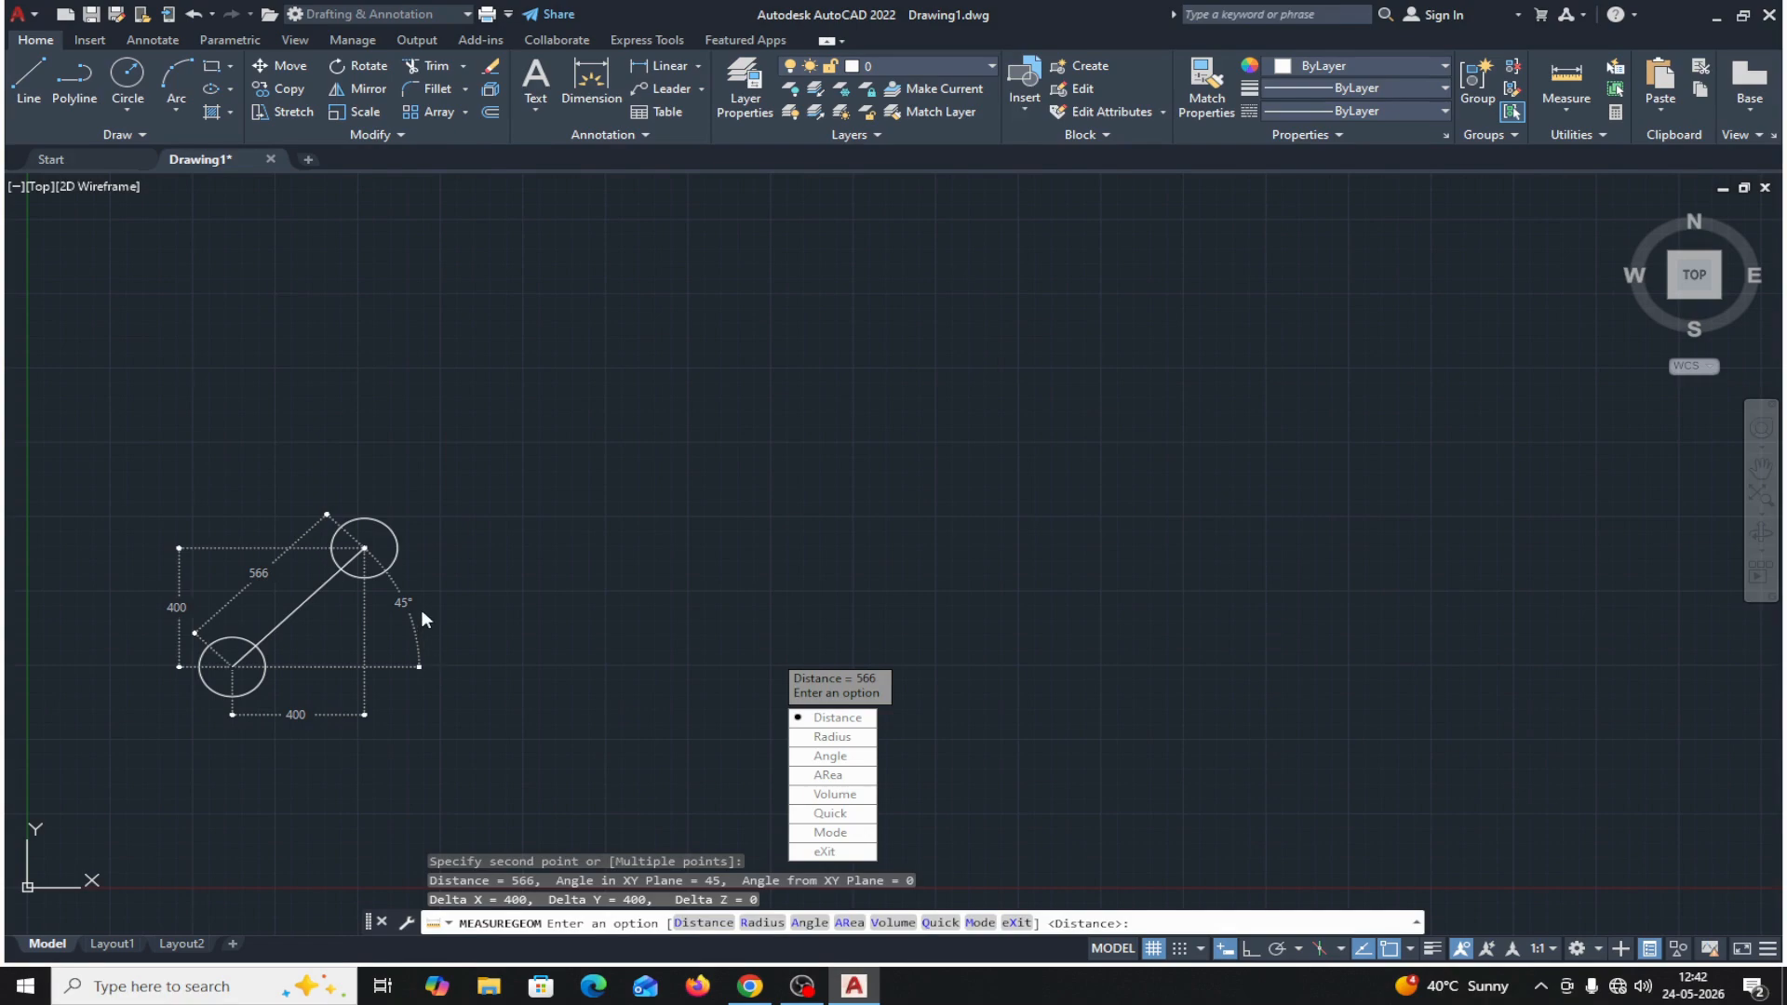
click(856, 851)
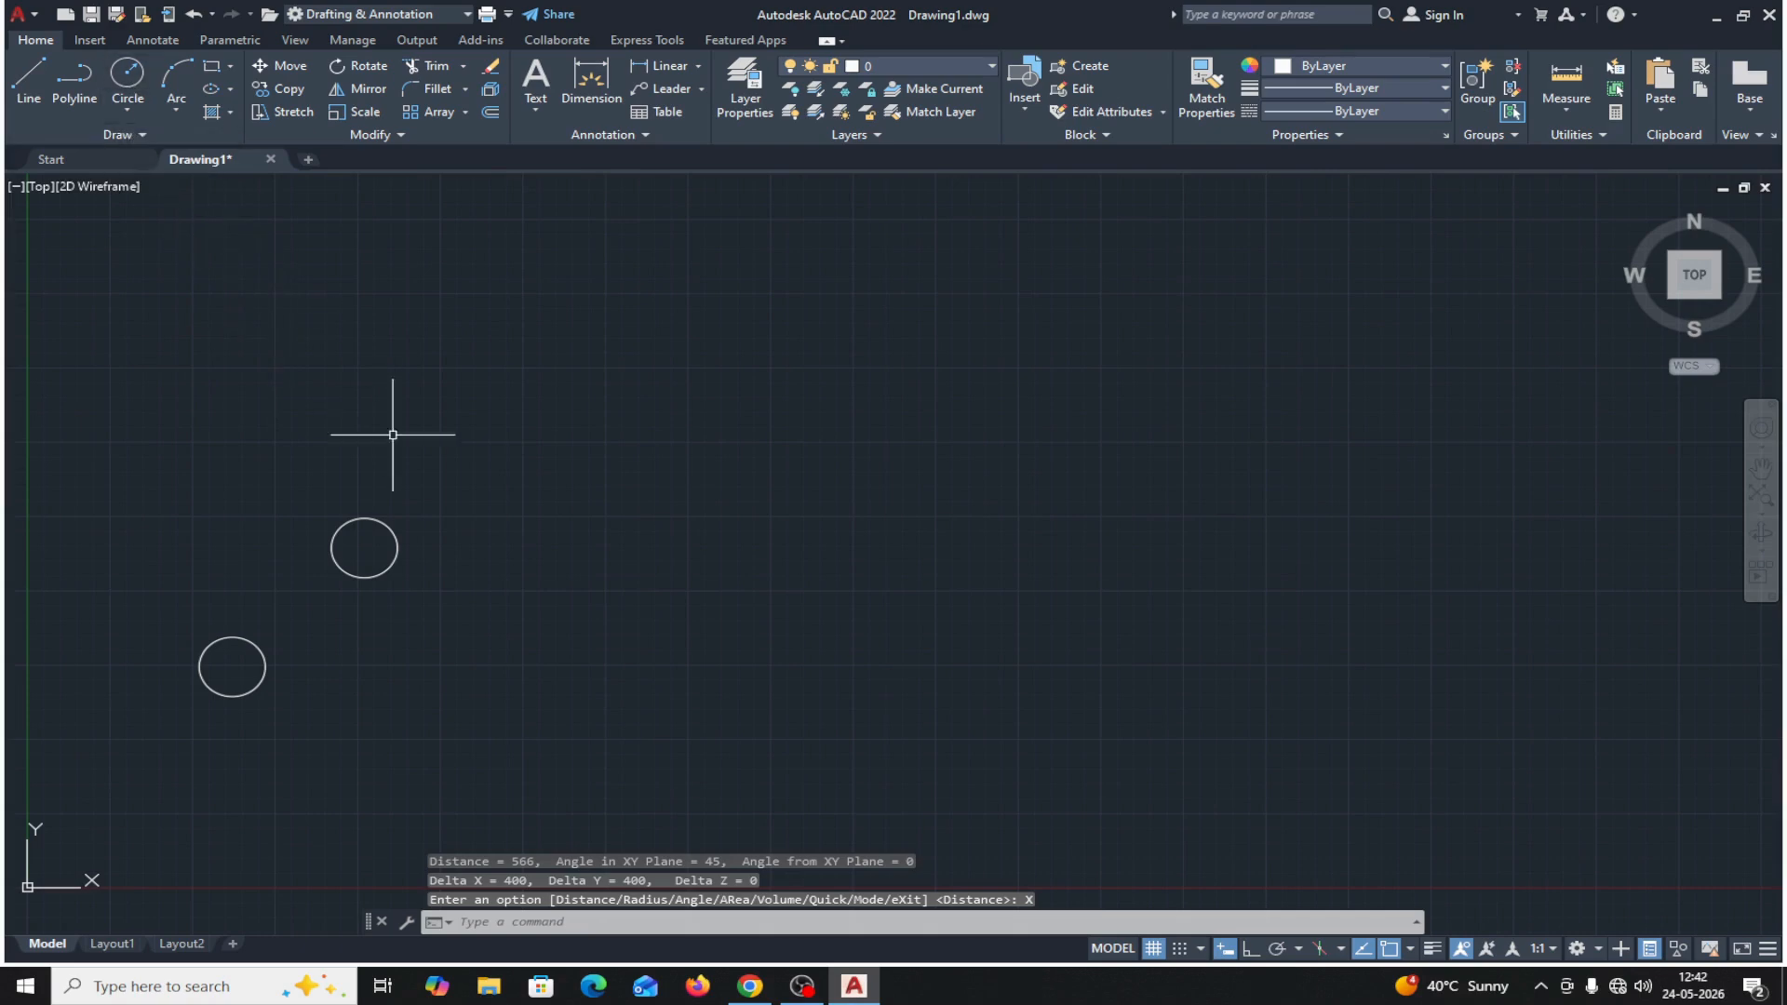
click(398, 547)
key(Delete)
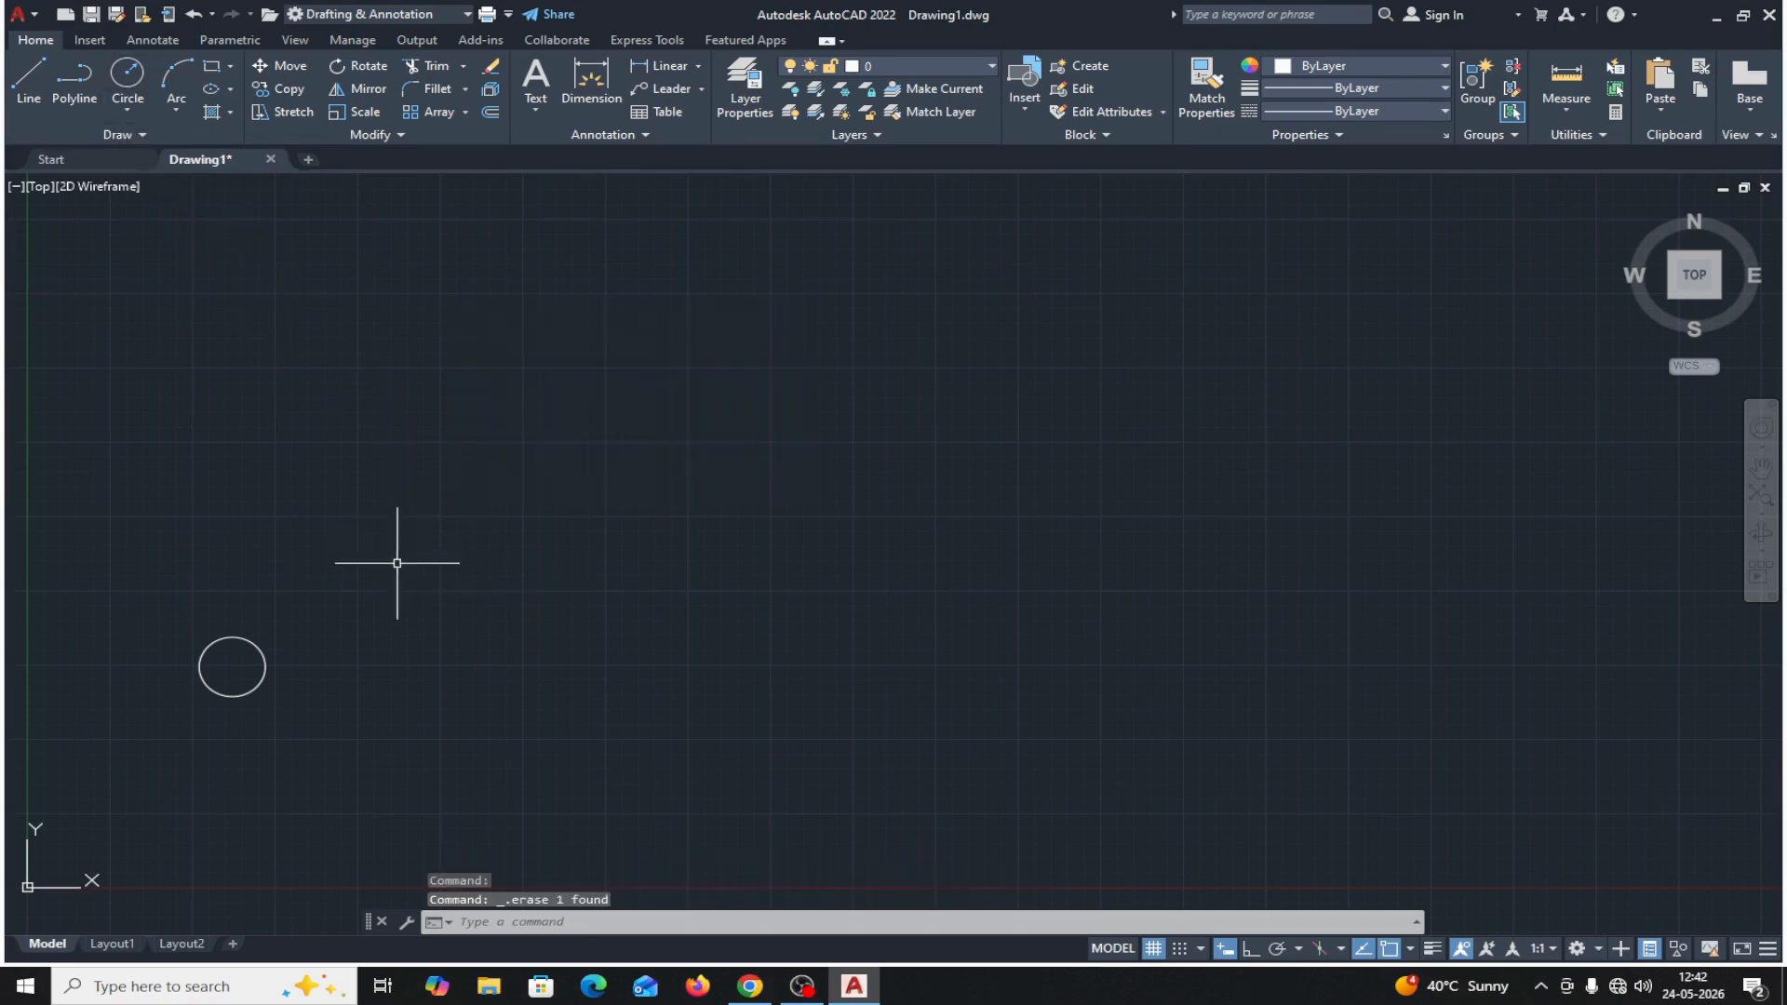
Copy the remaining circle from its center at distance 400 and angle 45°, and exit the Copy command.
click(285, 88)
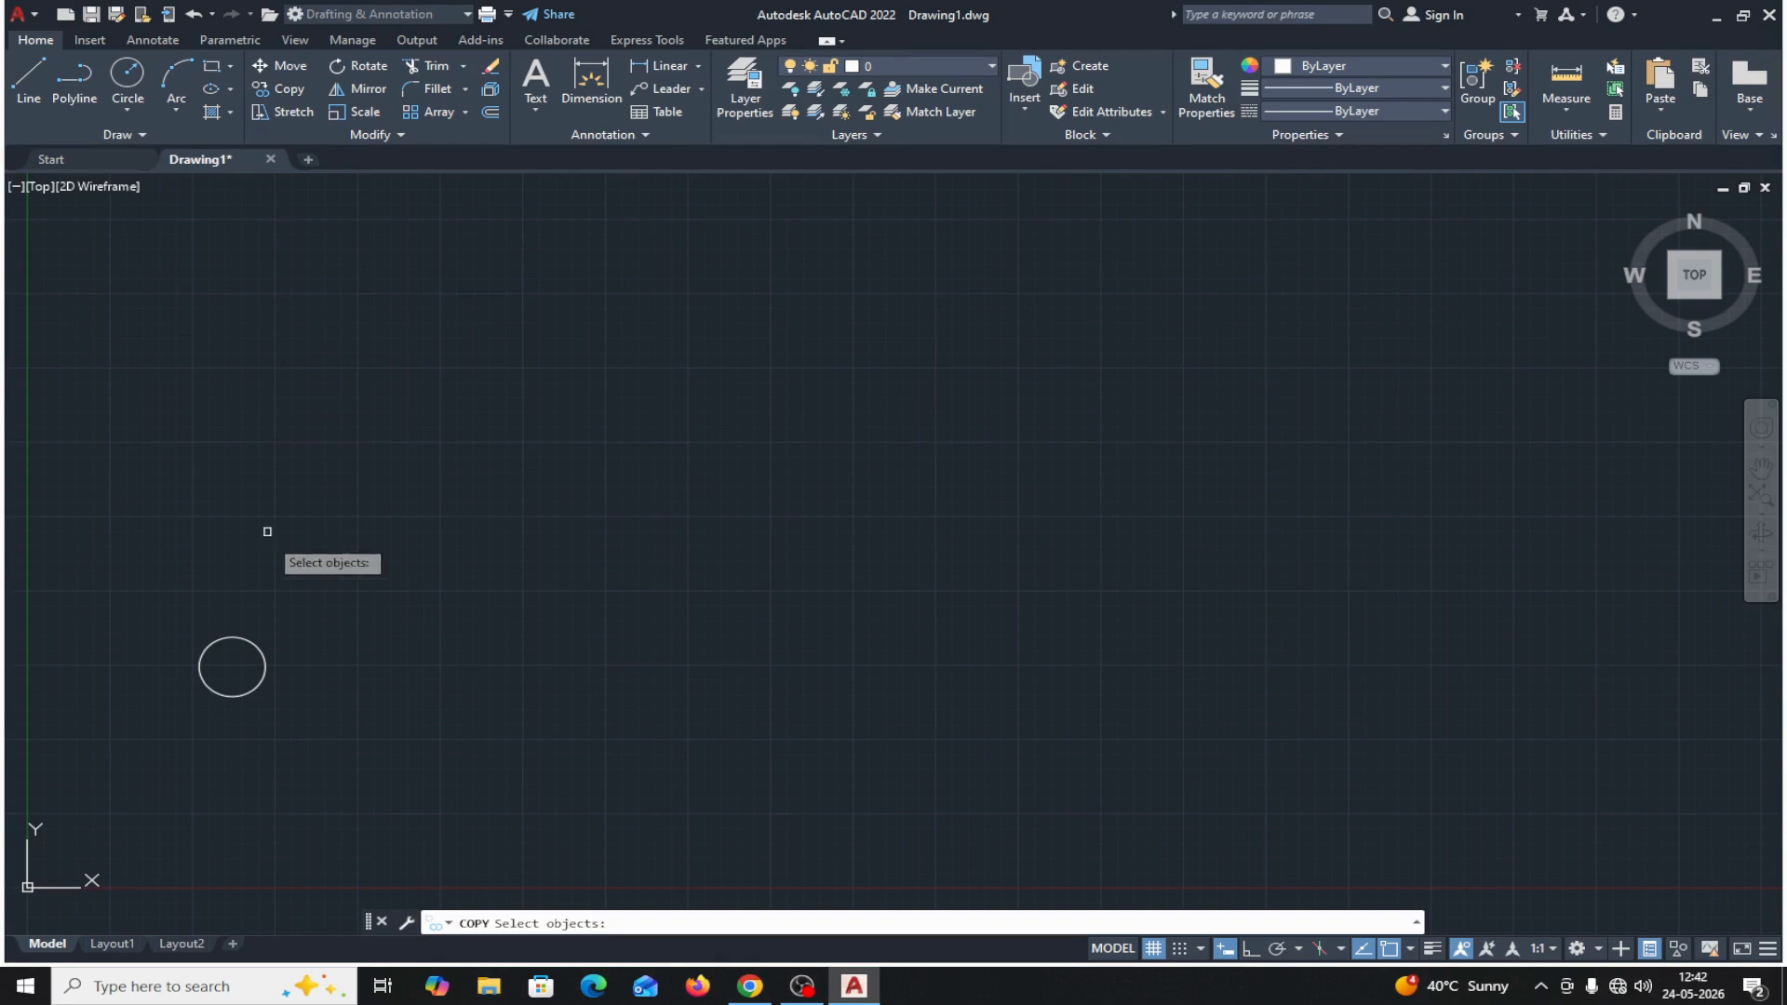
click(264, 663)
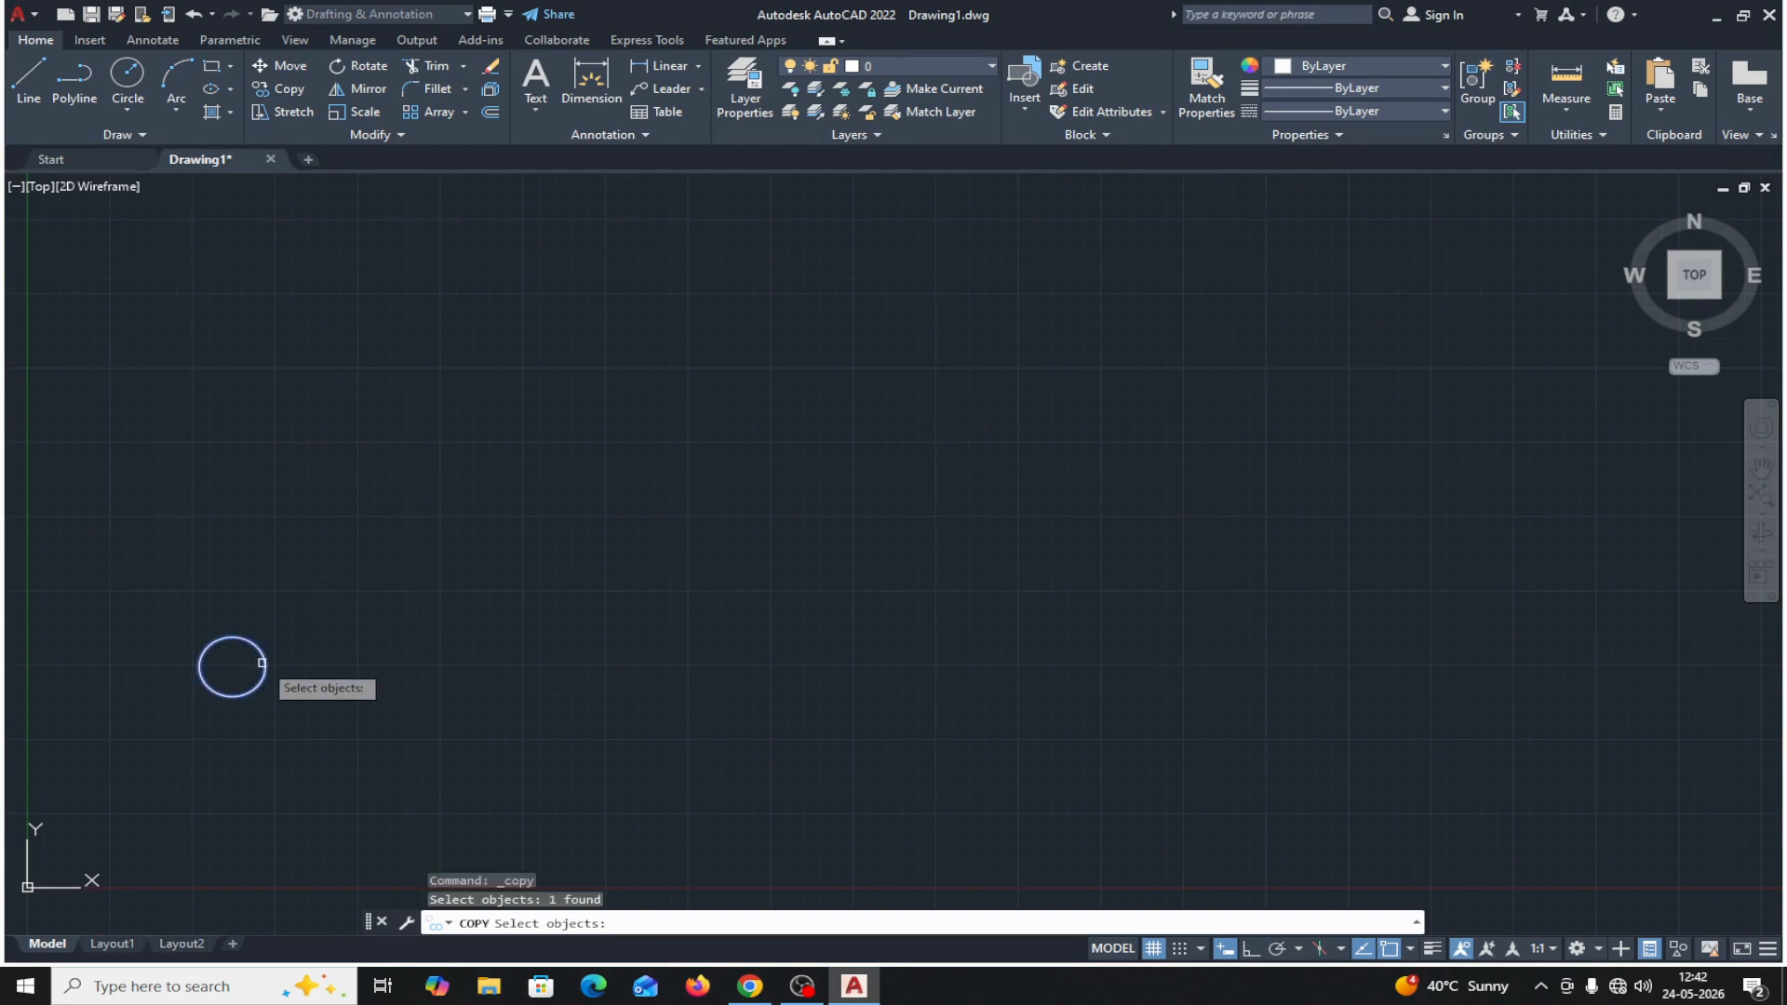
key(Return)
click(231, 666)
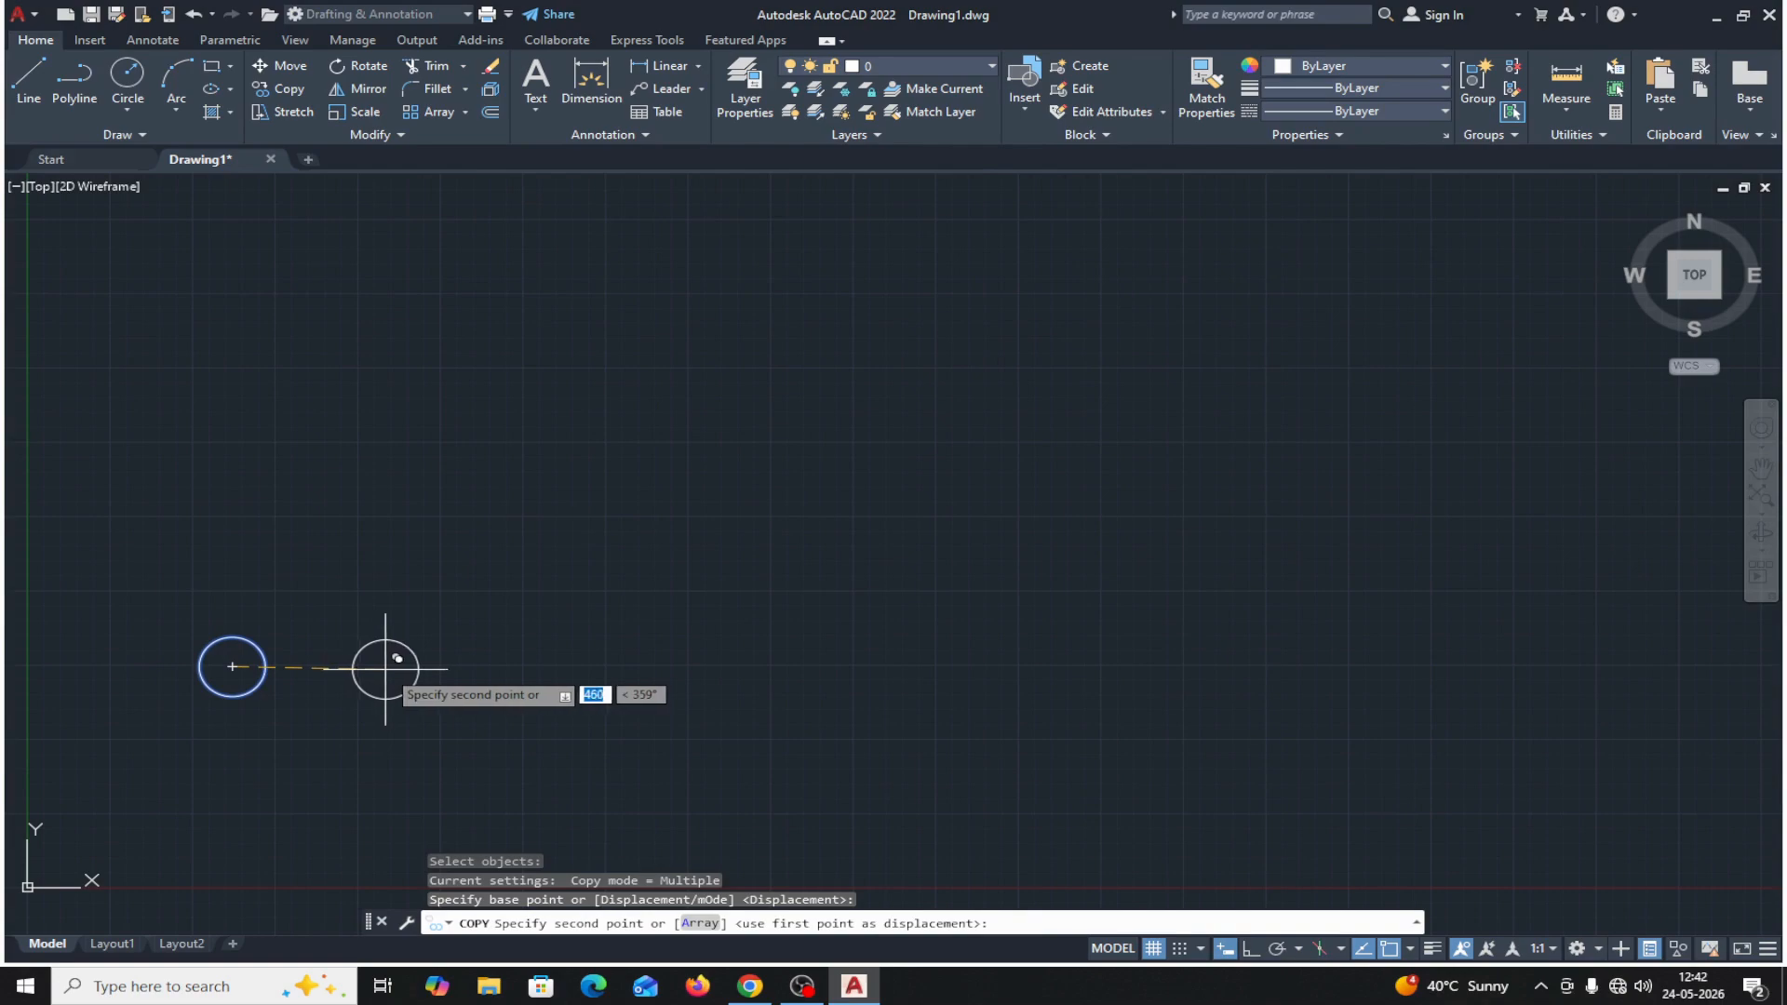
text(4)
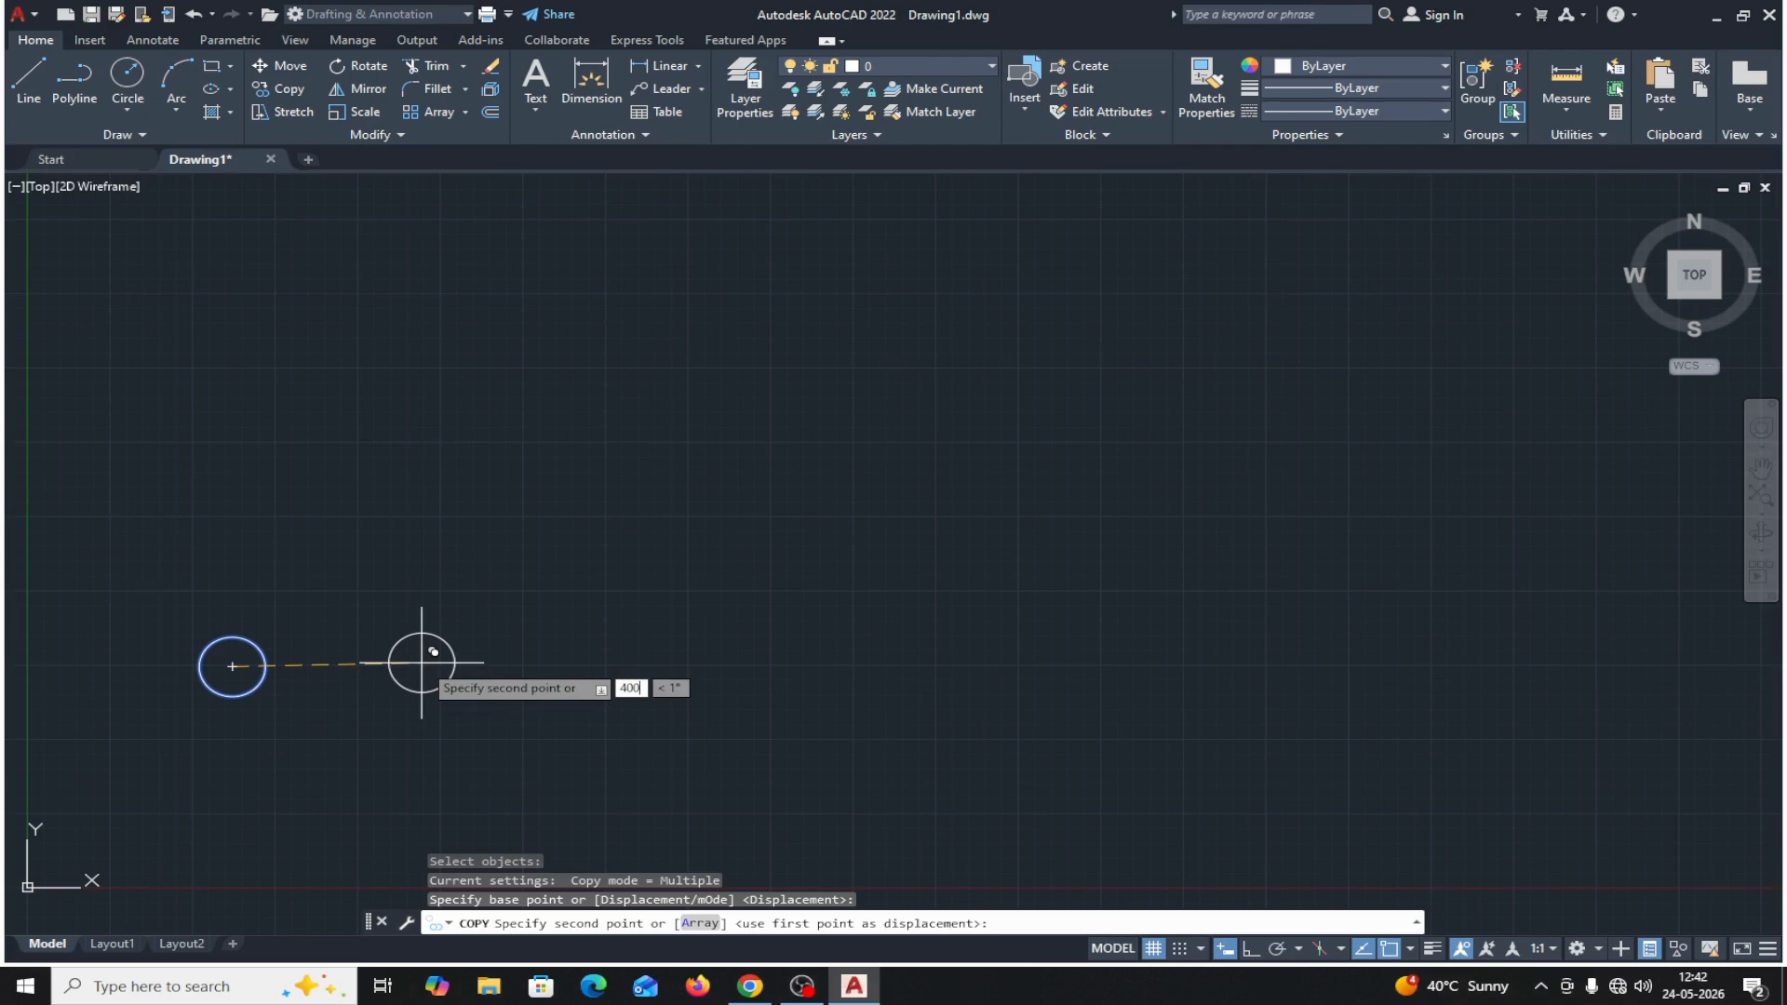
key(Tab)
text(4)
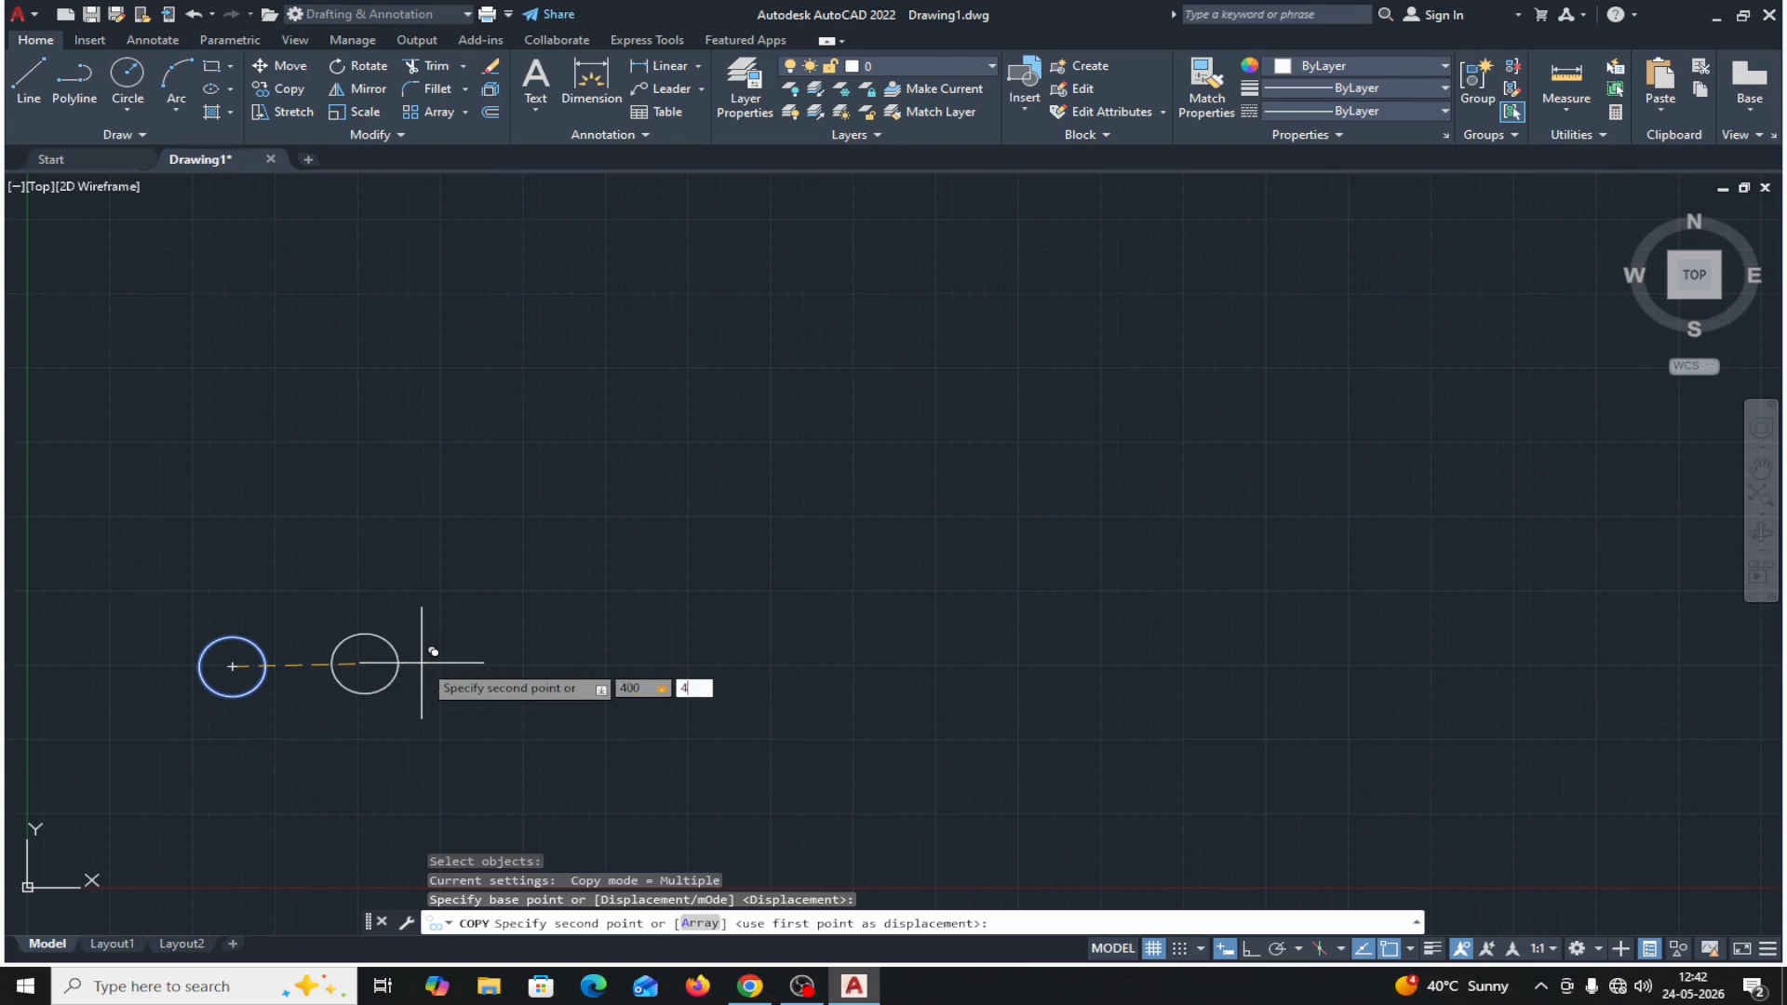
text(5)
key(Return)
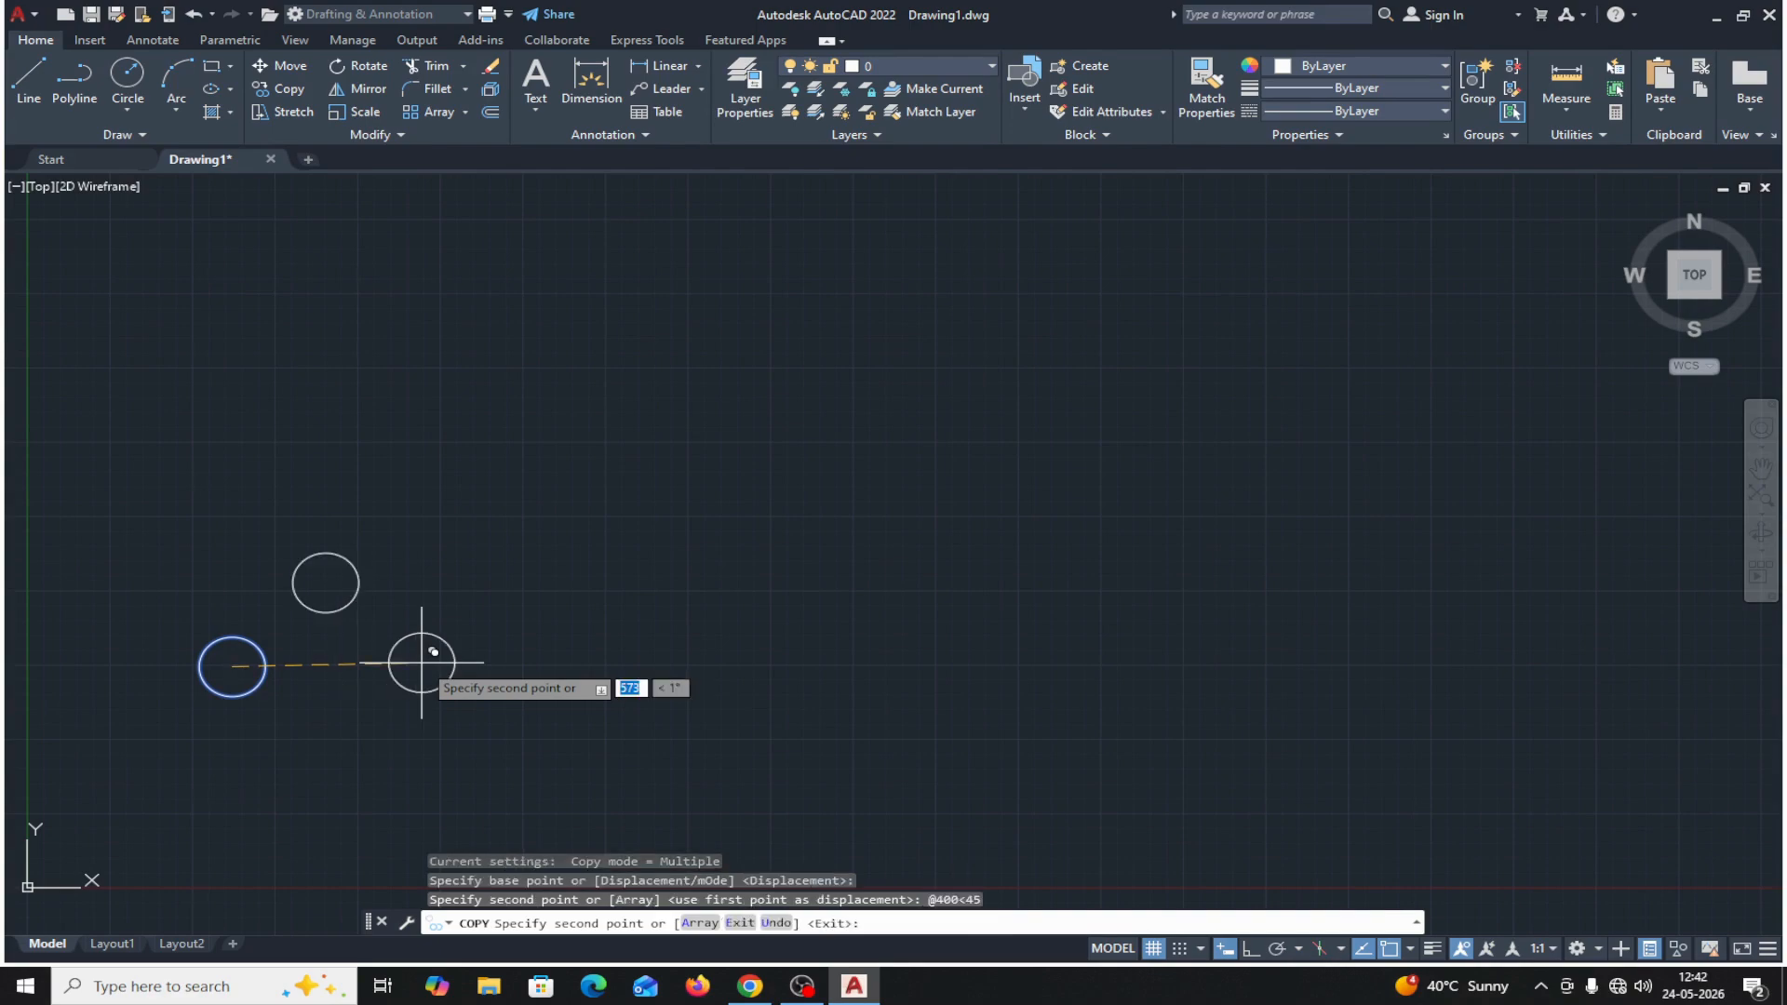
click(739, 922)
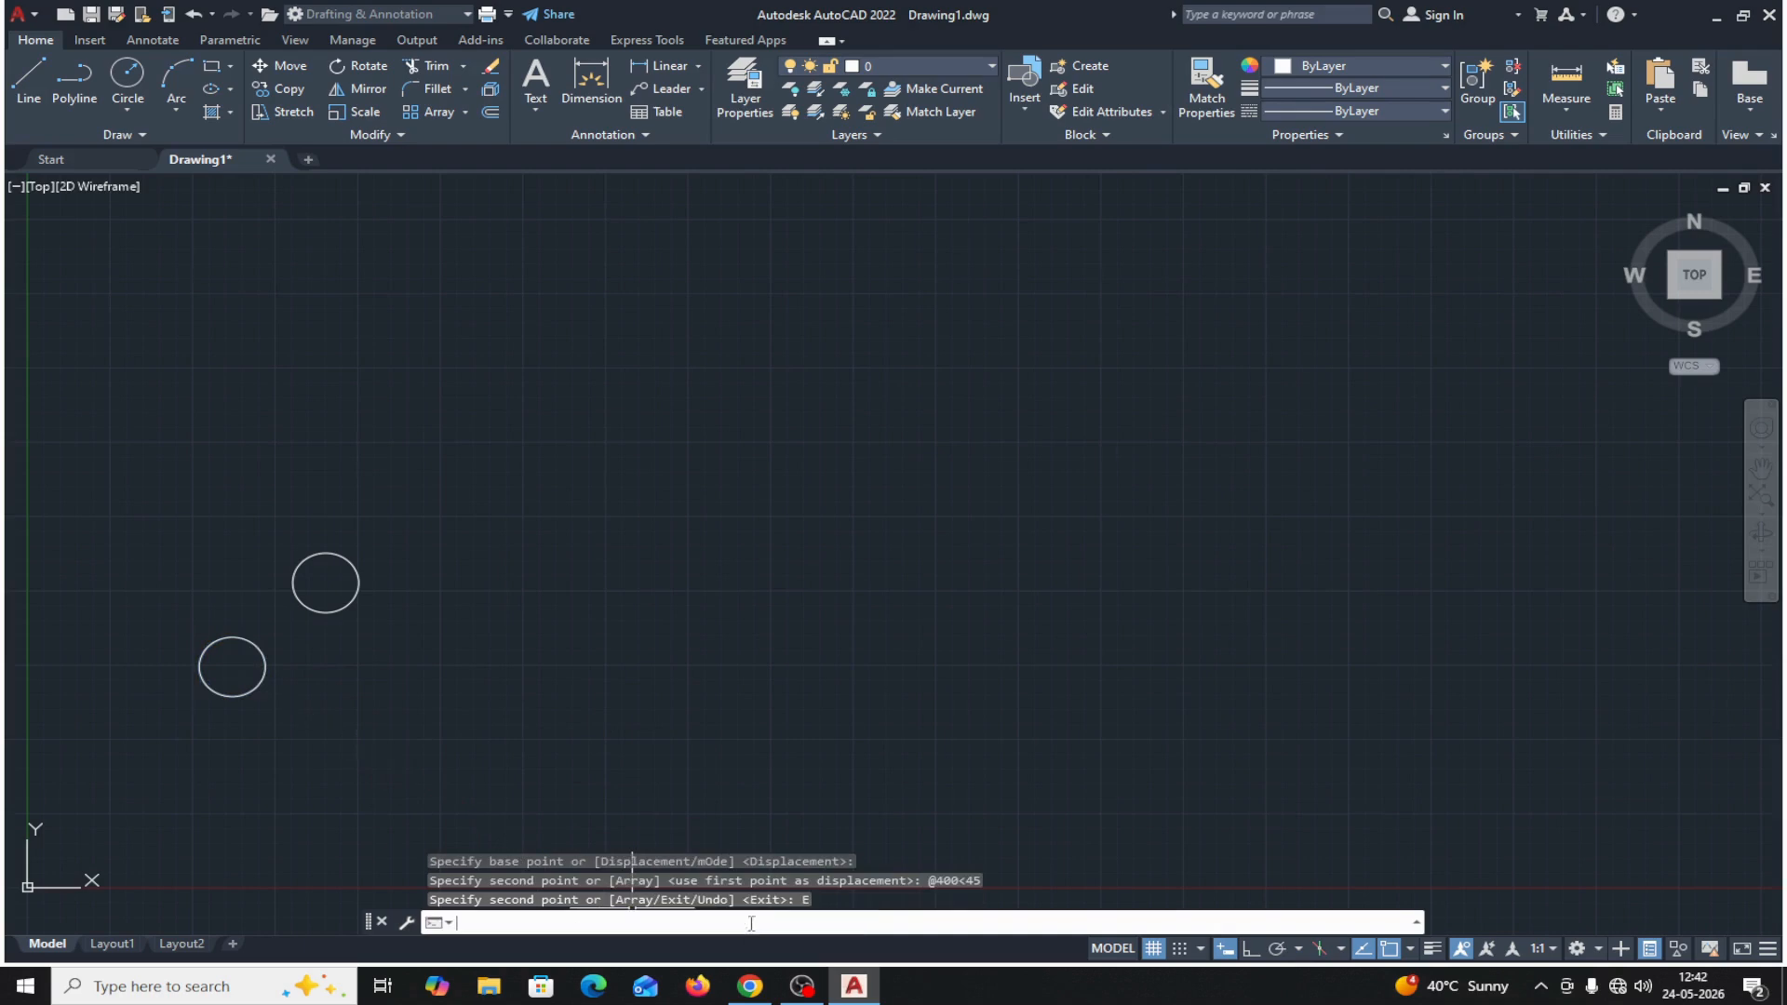
Measure from the original circle's center to the center of the 45° copy, and erase that copy.
click(1576, 110)
click(1584, 182)
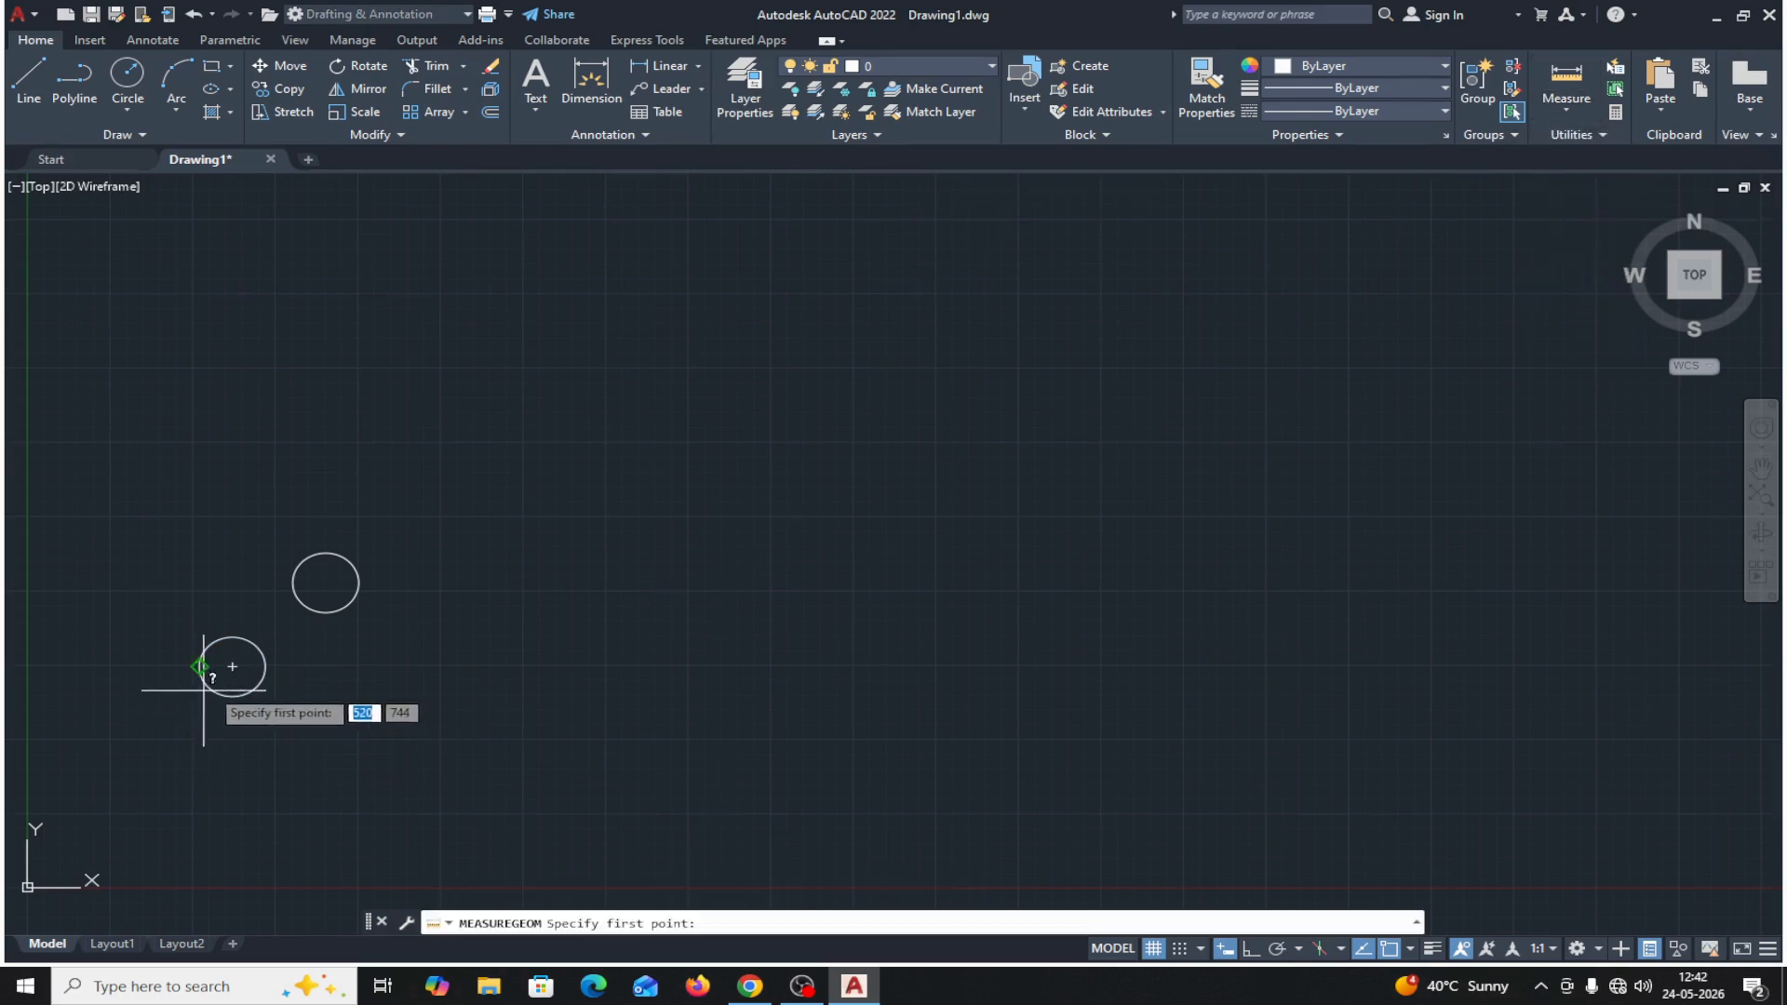
click(231, 666)
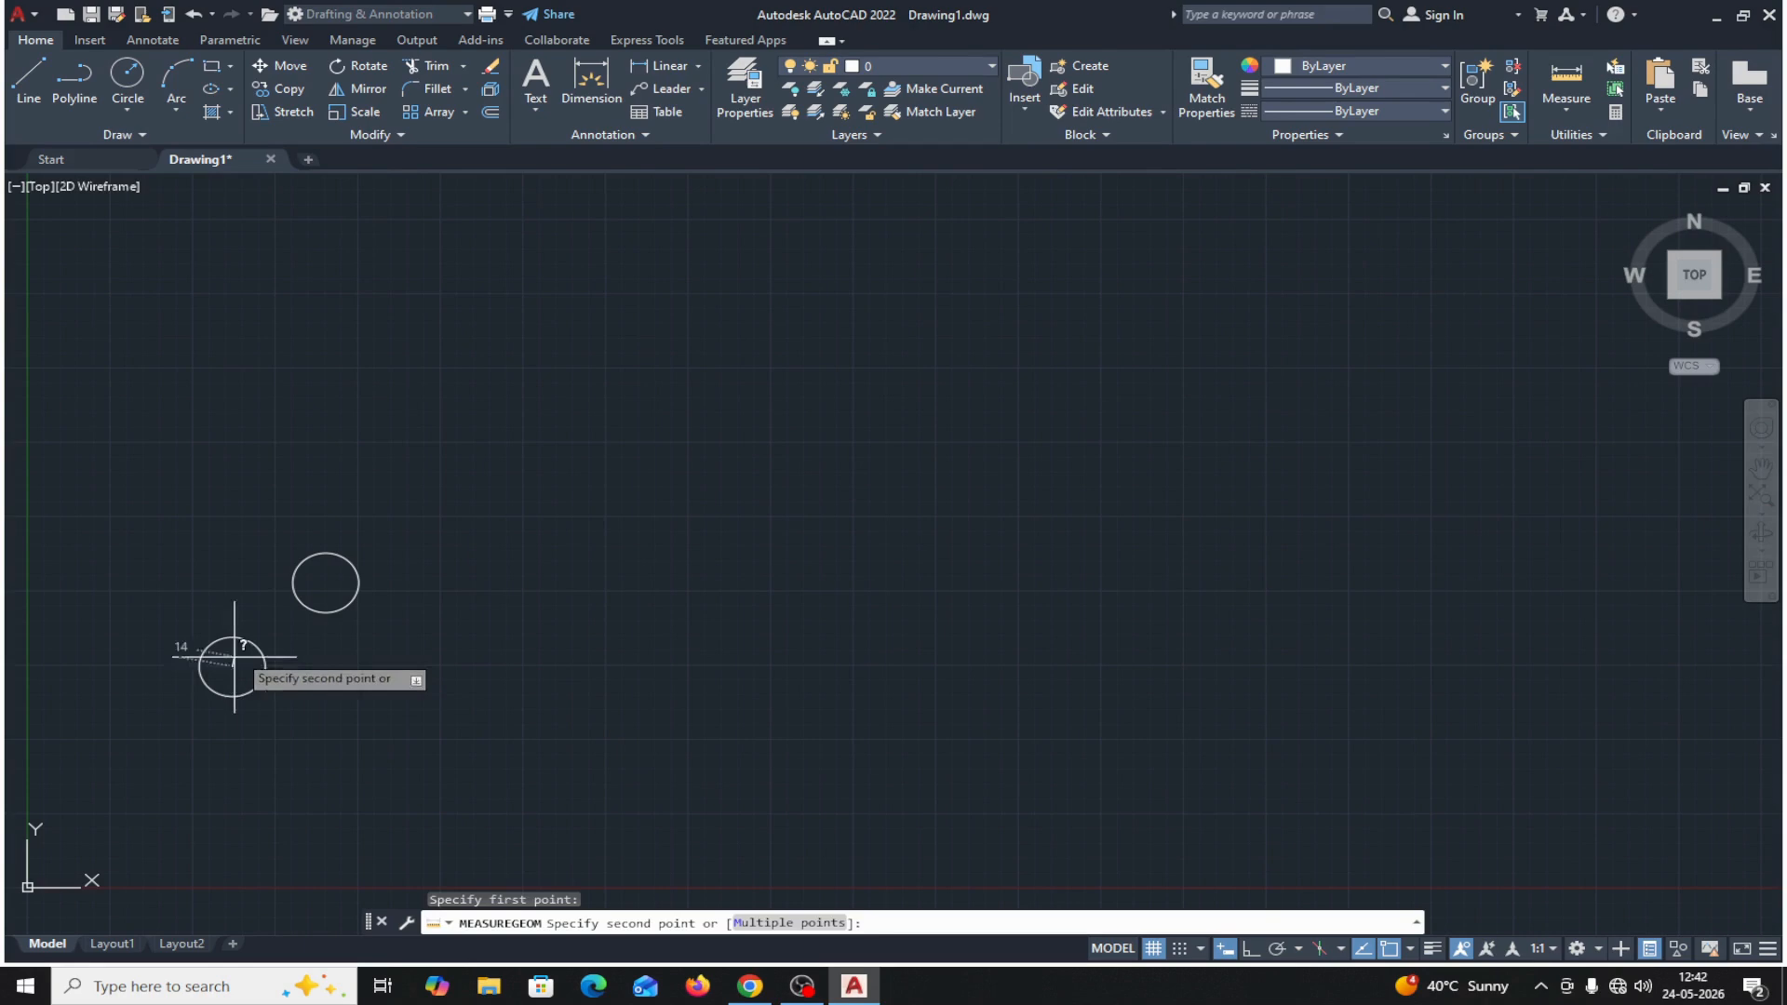
click(324, 582)
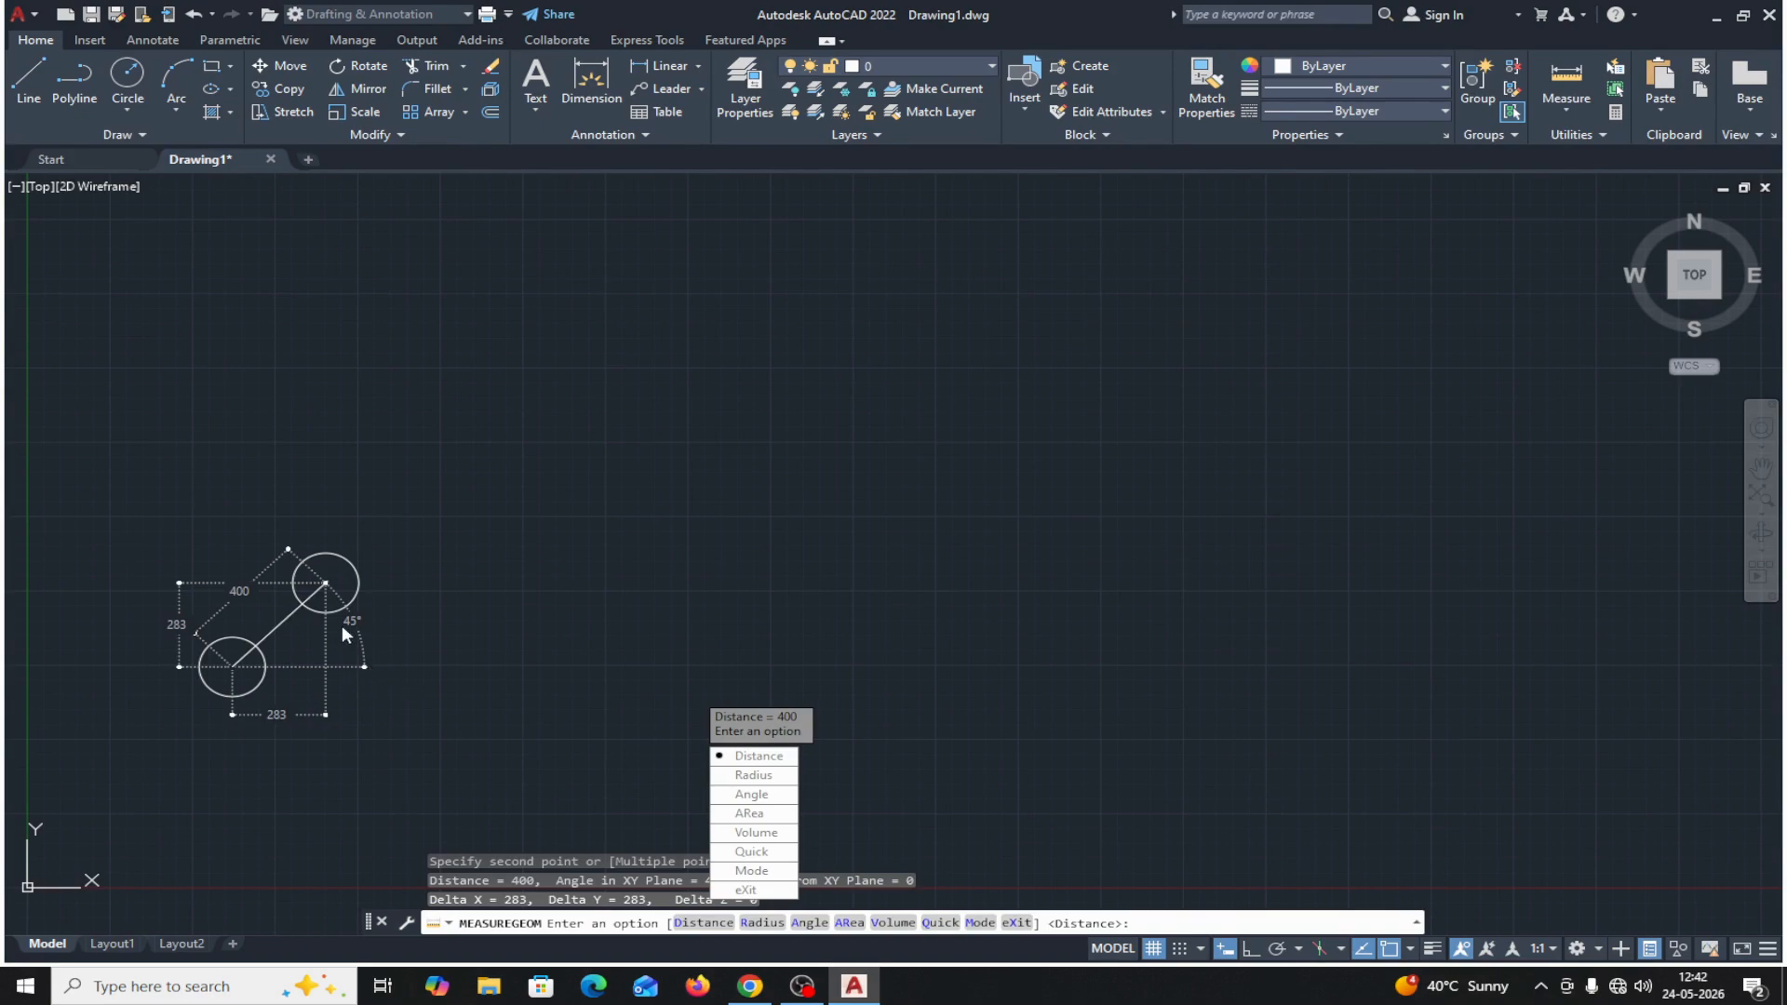
key(Down)
key(Down)
key(Down)
key(Down)
key(Down)
key(Down)
key(Down)
key(Return)
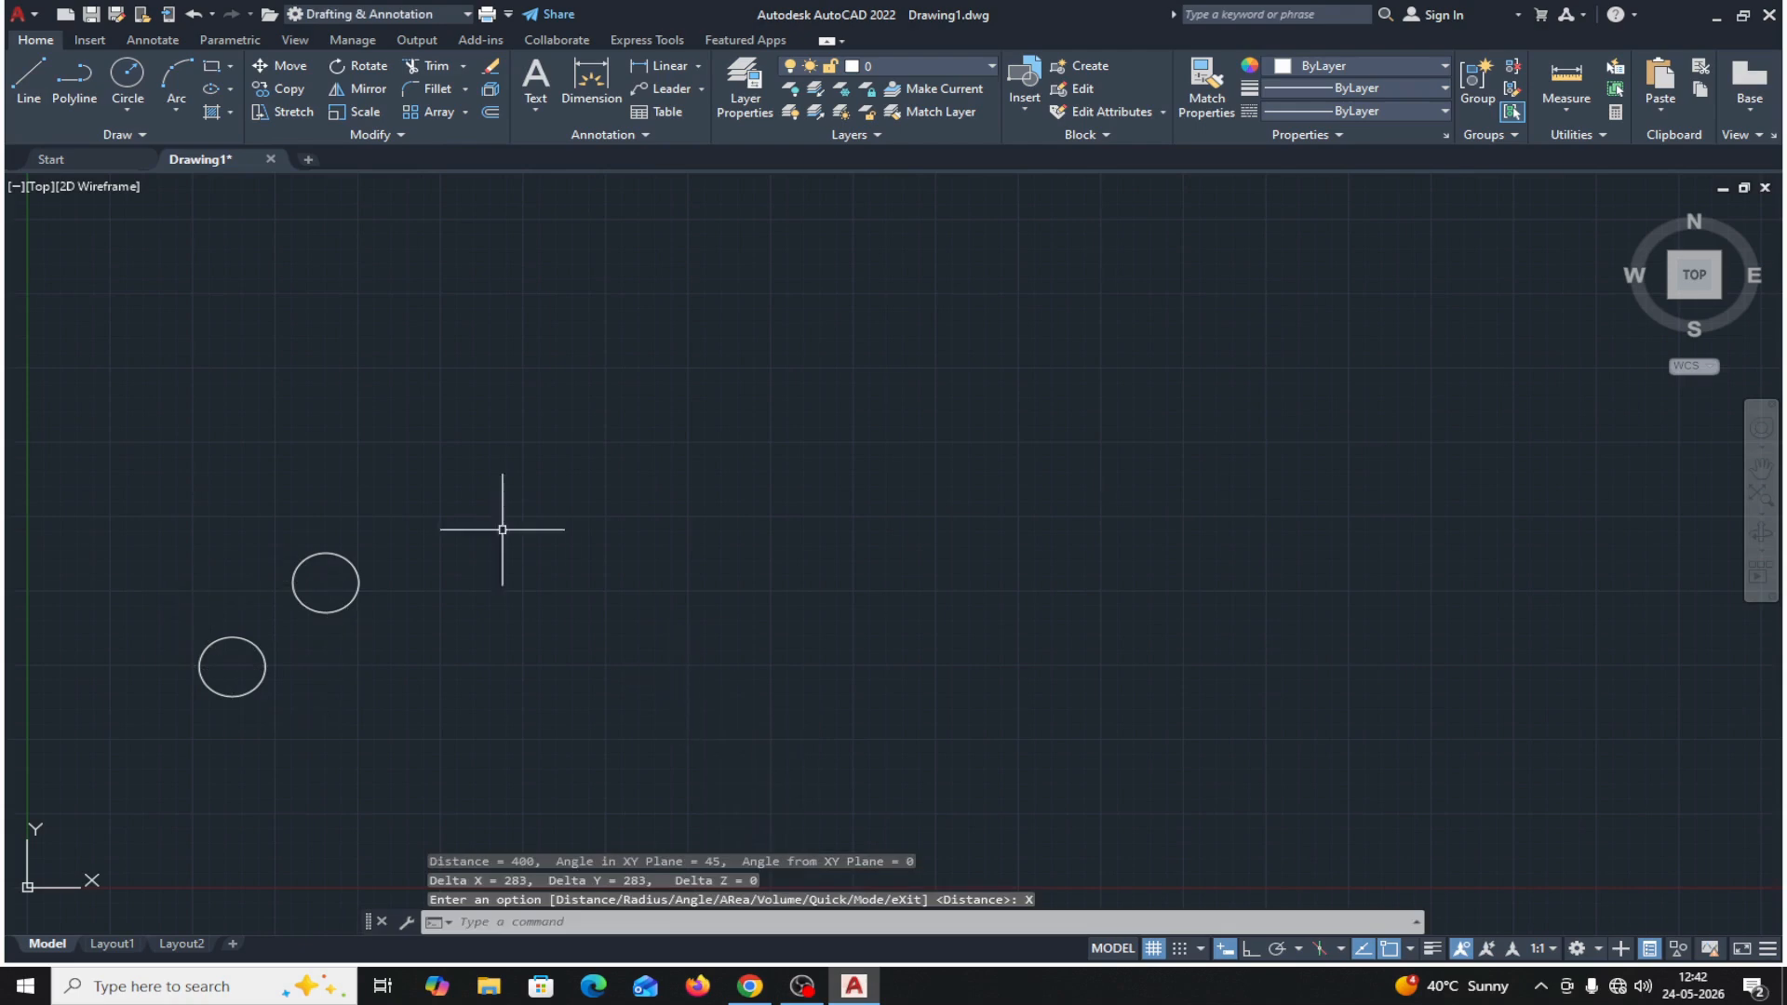
click(317, 551)
key(Delete)
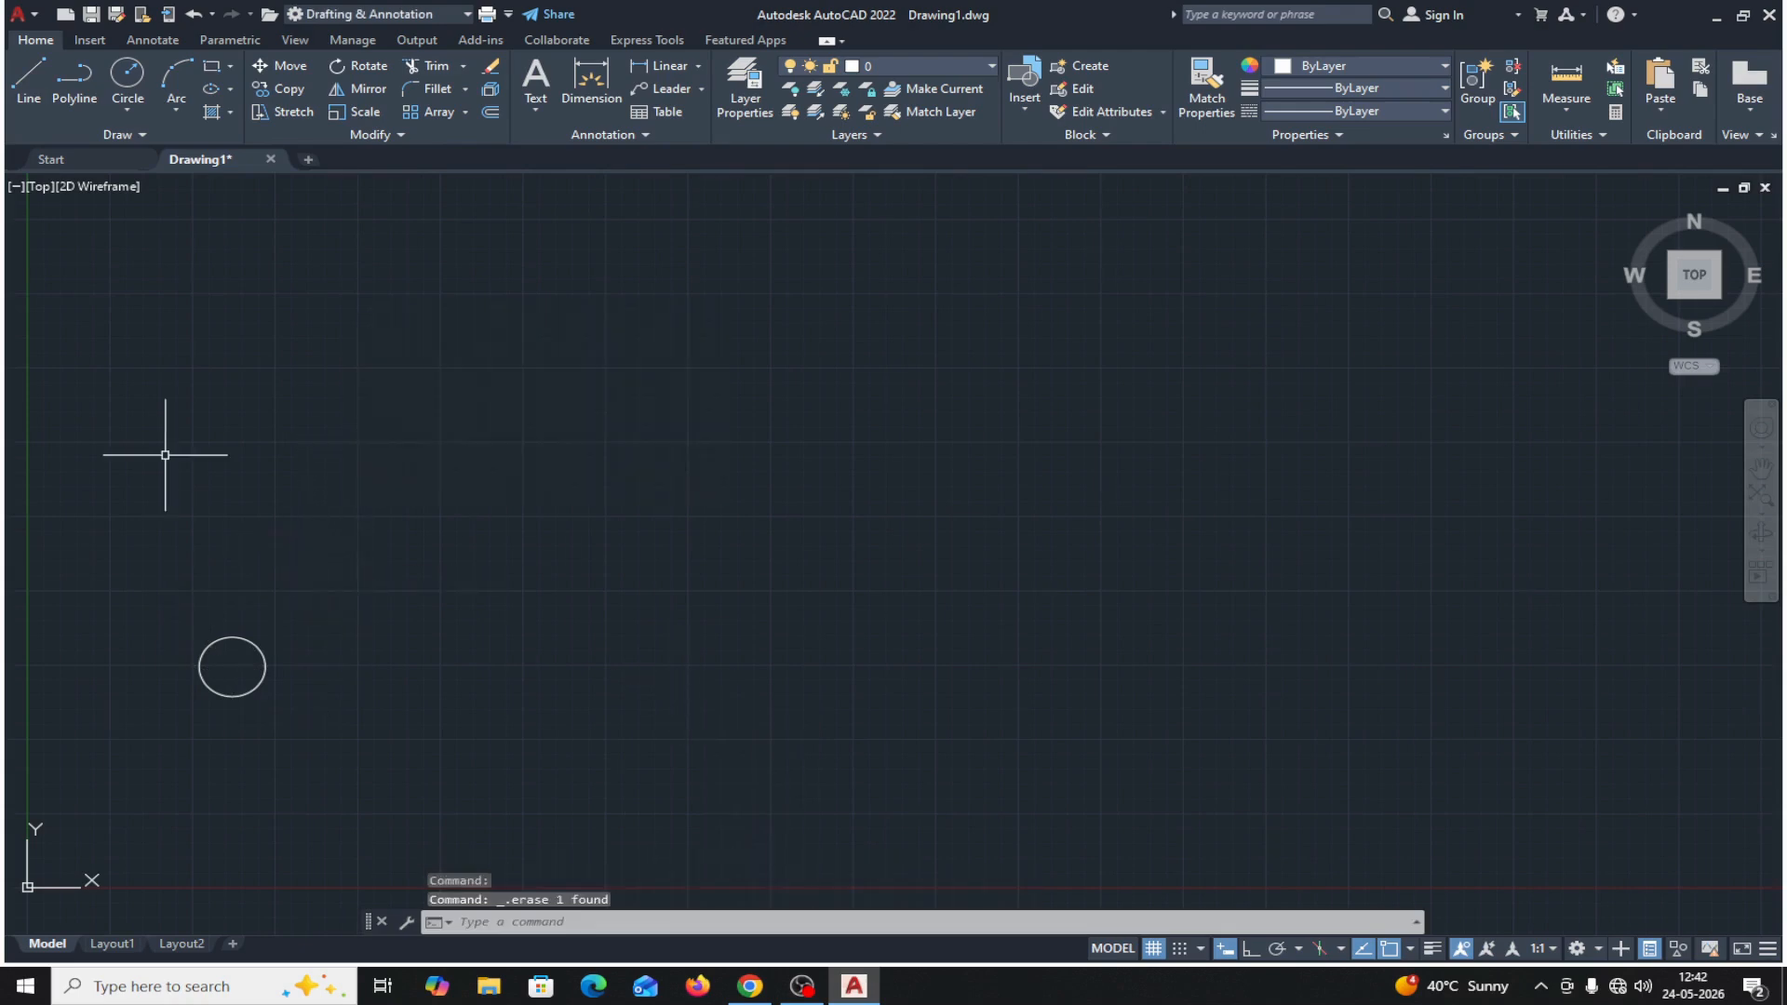
Copy the circle using the Displacement option with an X displacement of 400 and a Y displacement of 400.
click(300, 88)
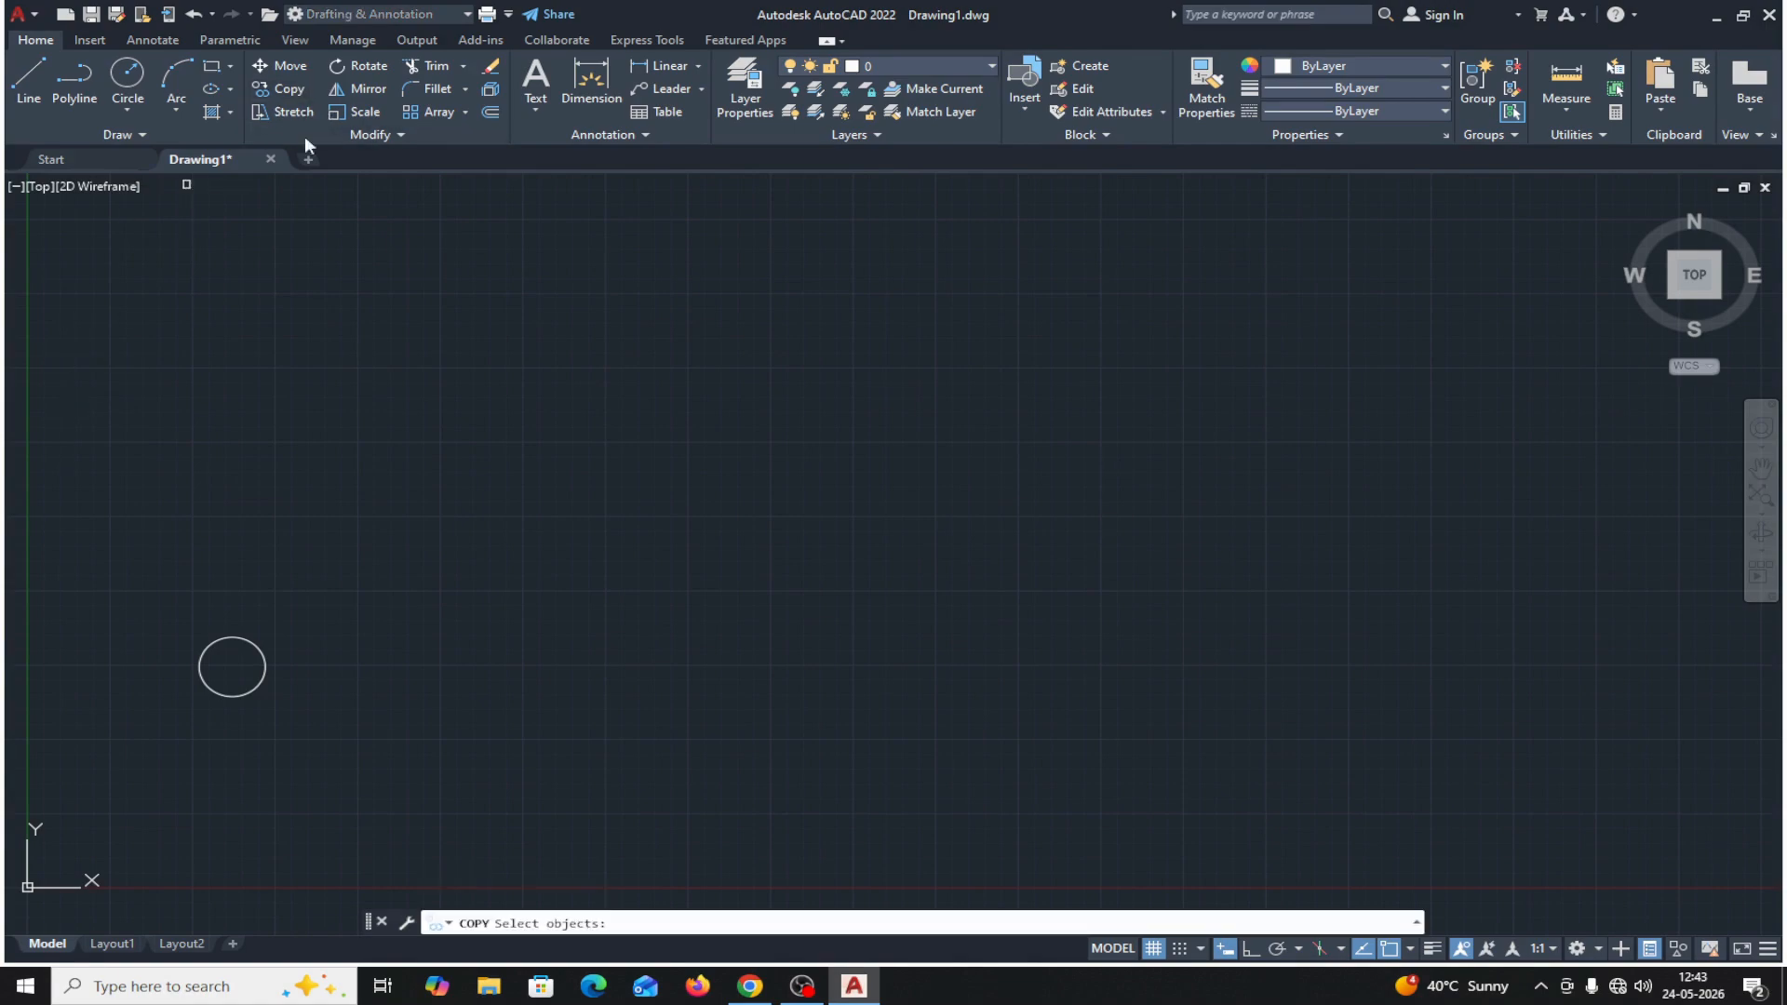
click(241, 638)
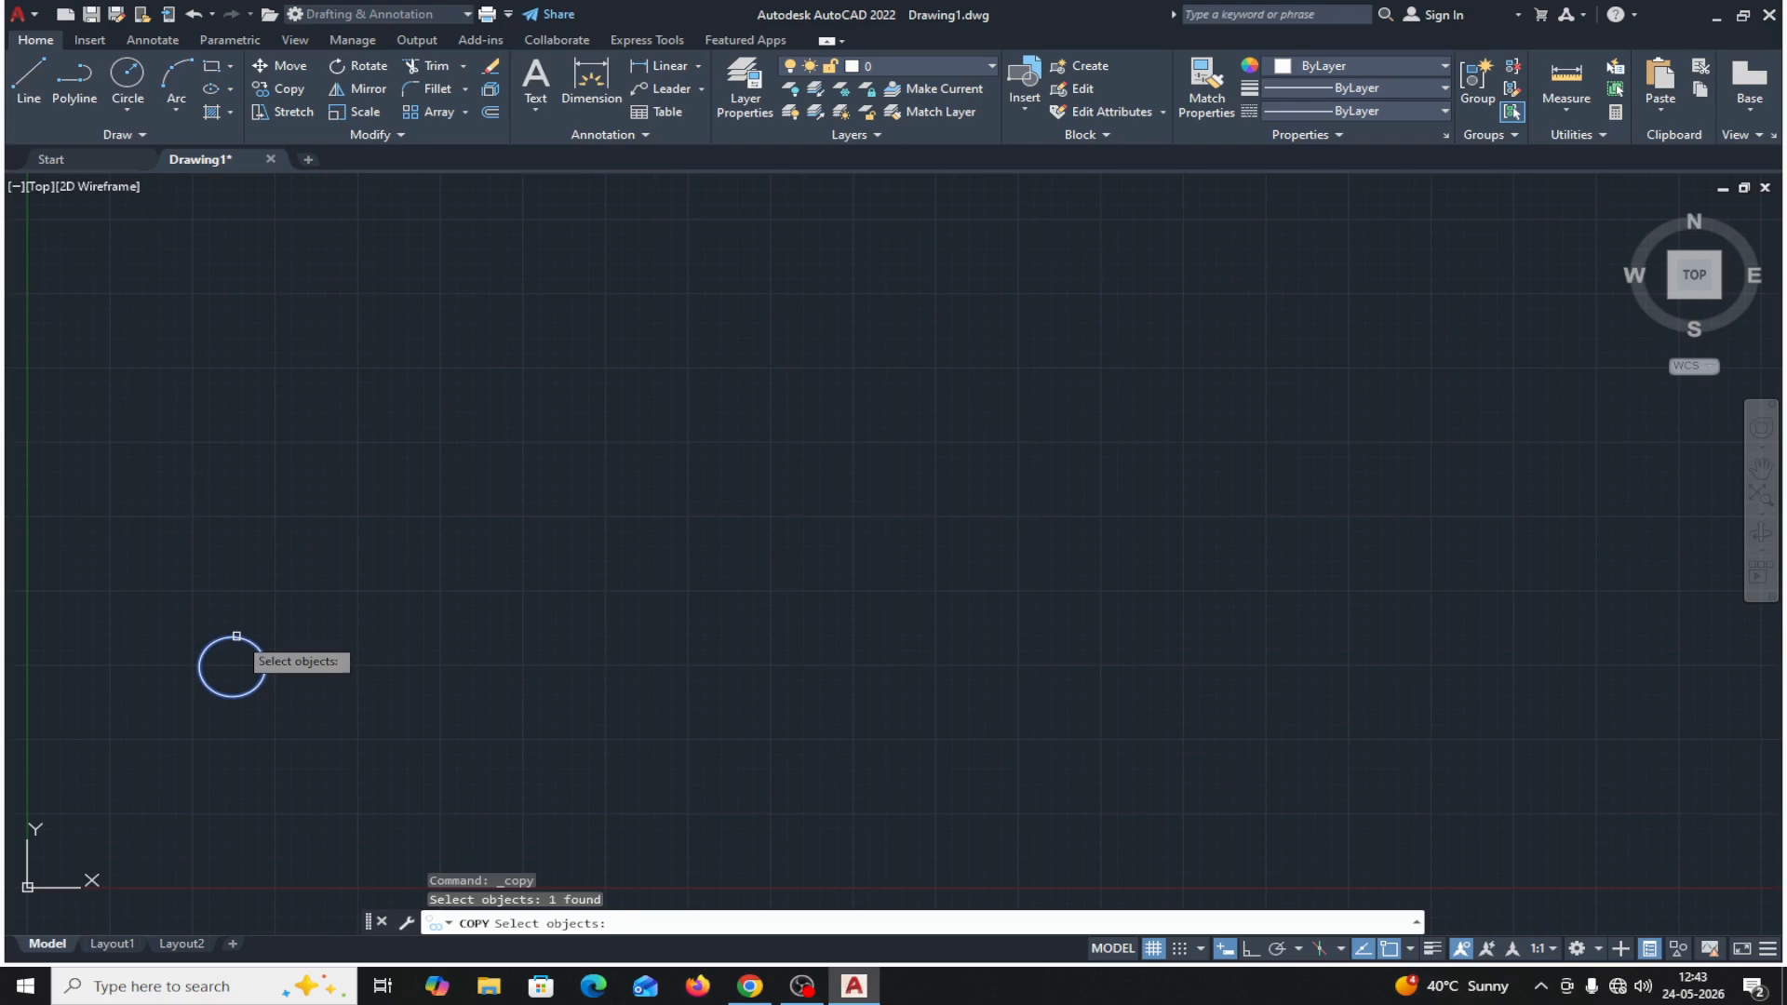
key(Return)
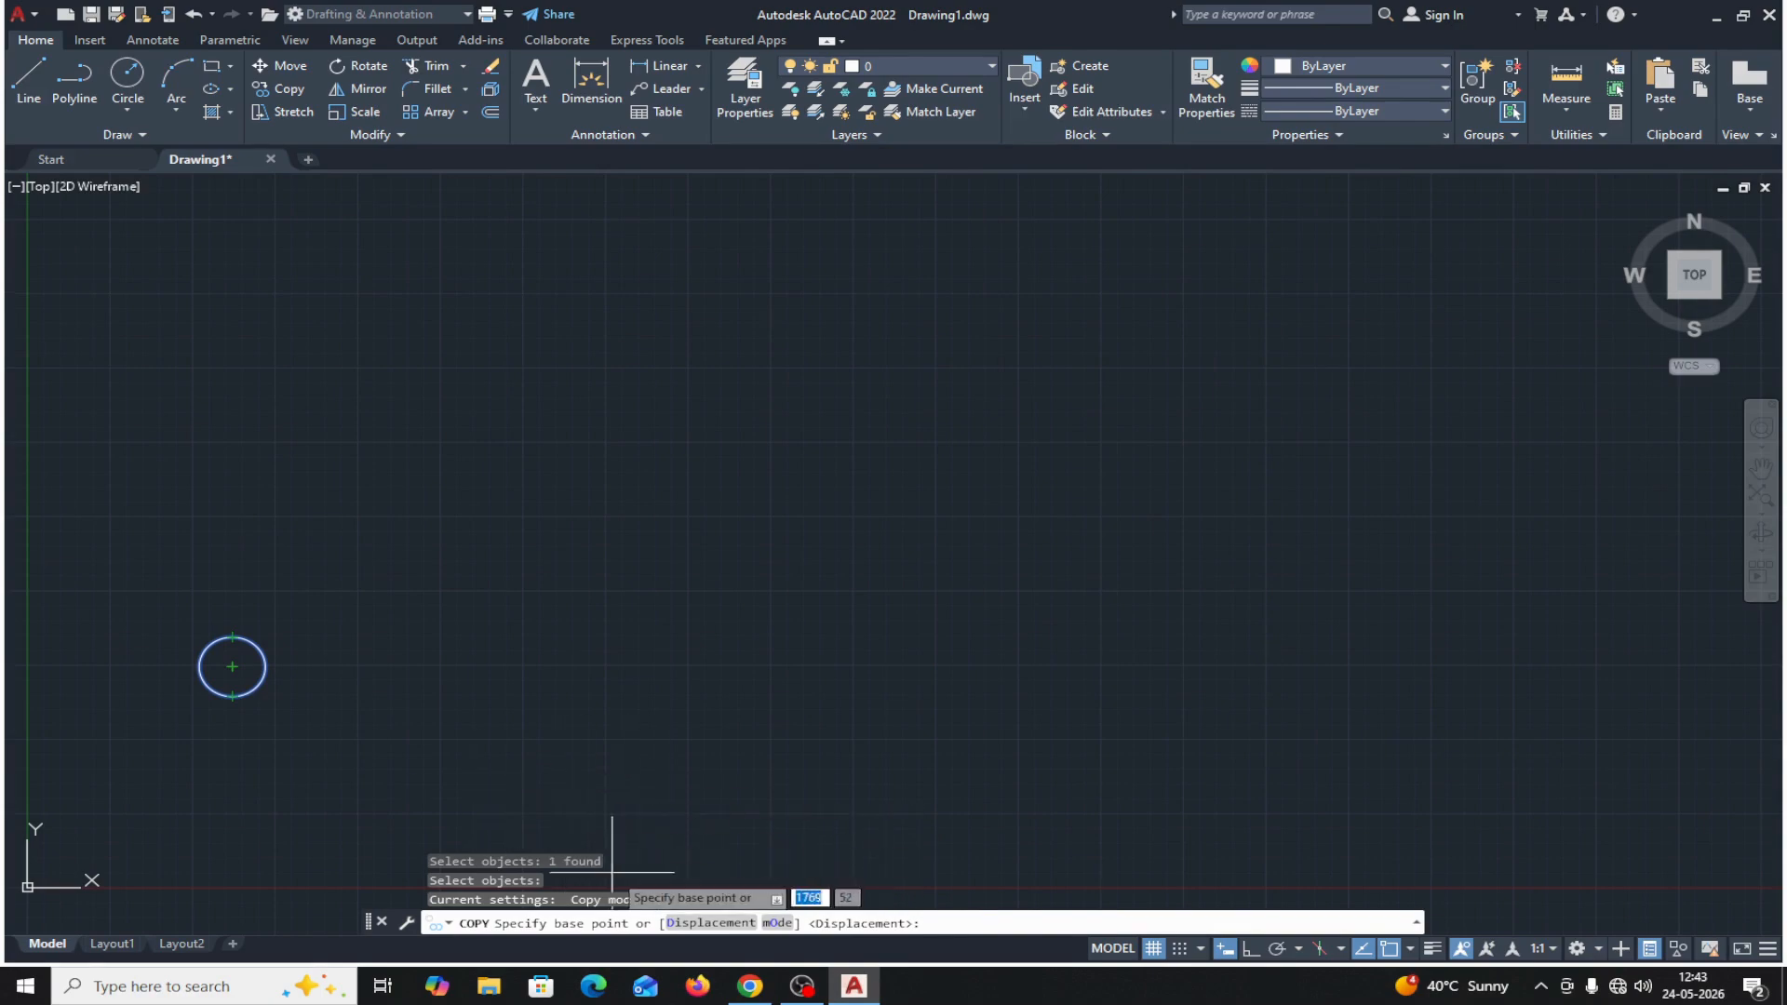
click(689, 923)
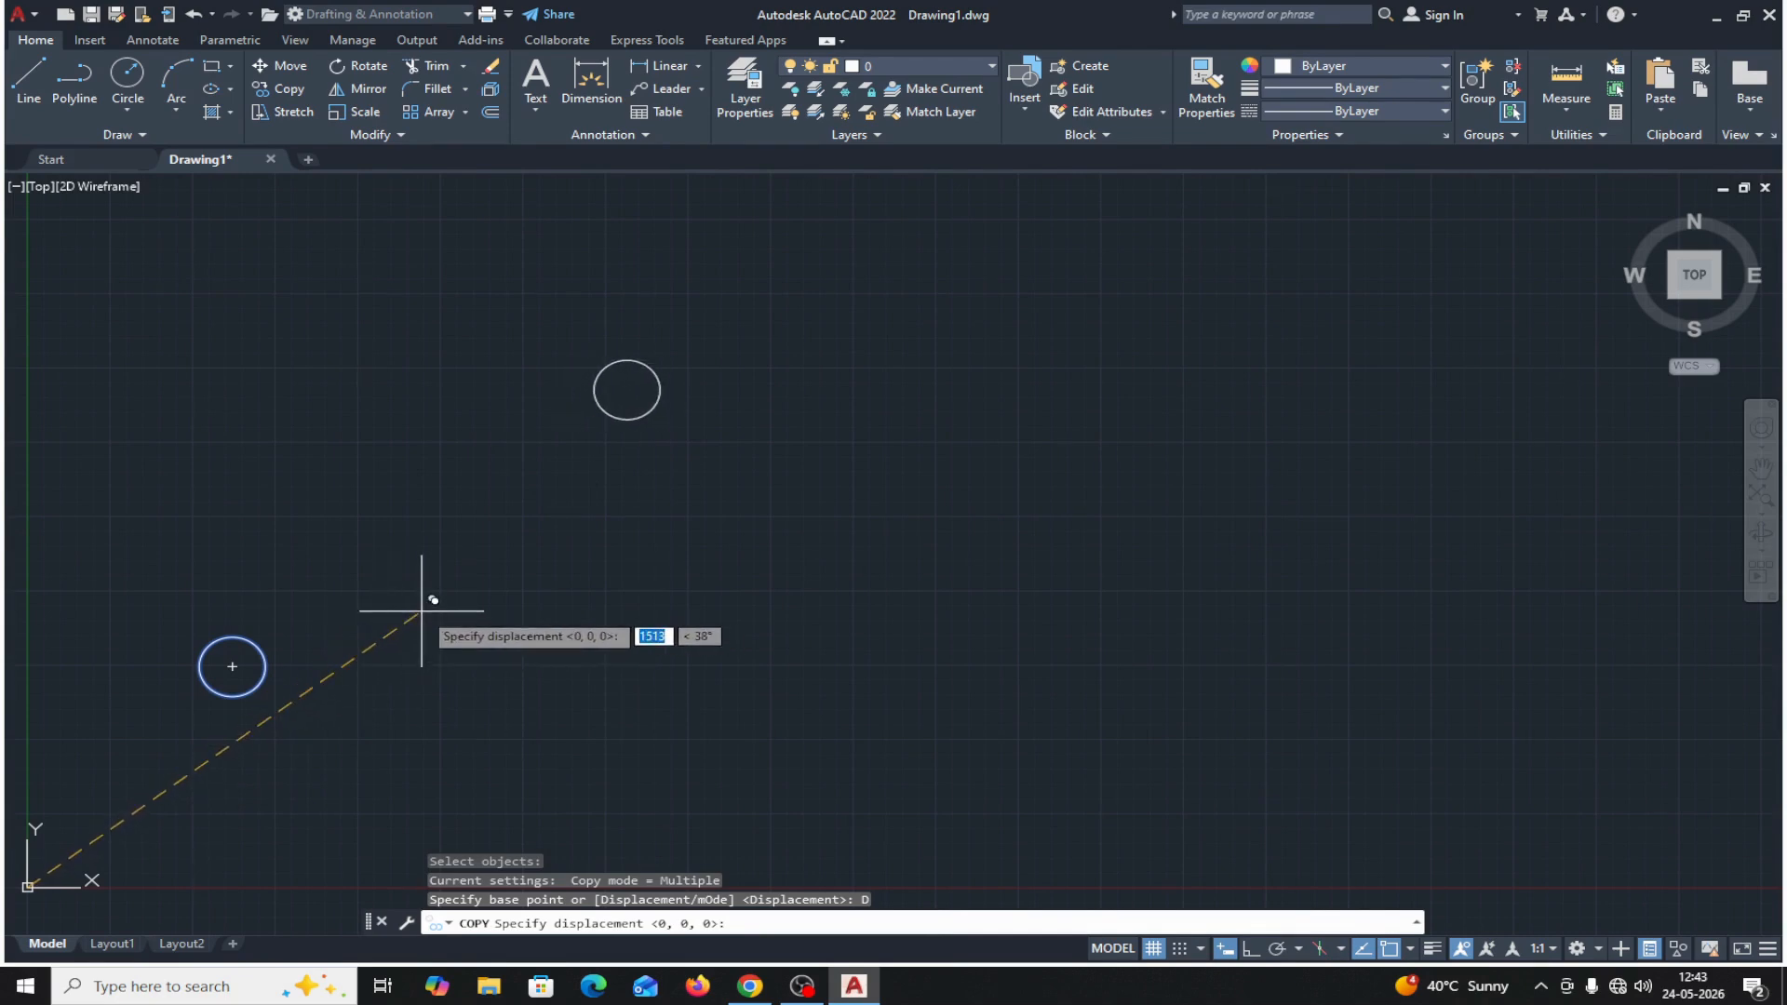
text(400)
key(Tab)
text(40)
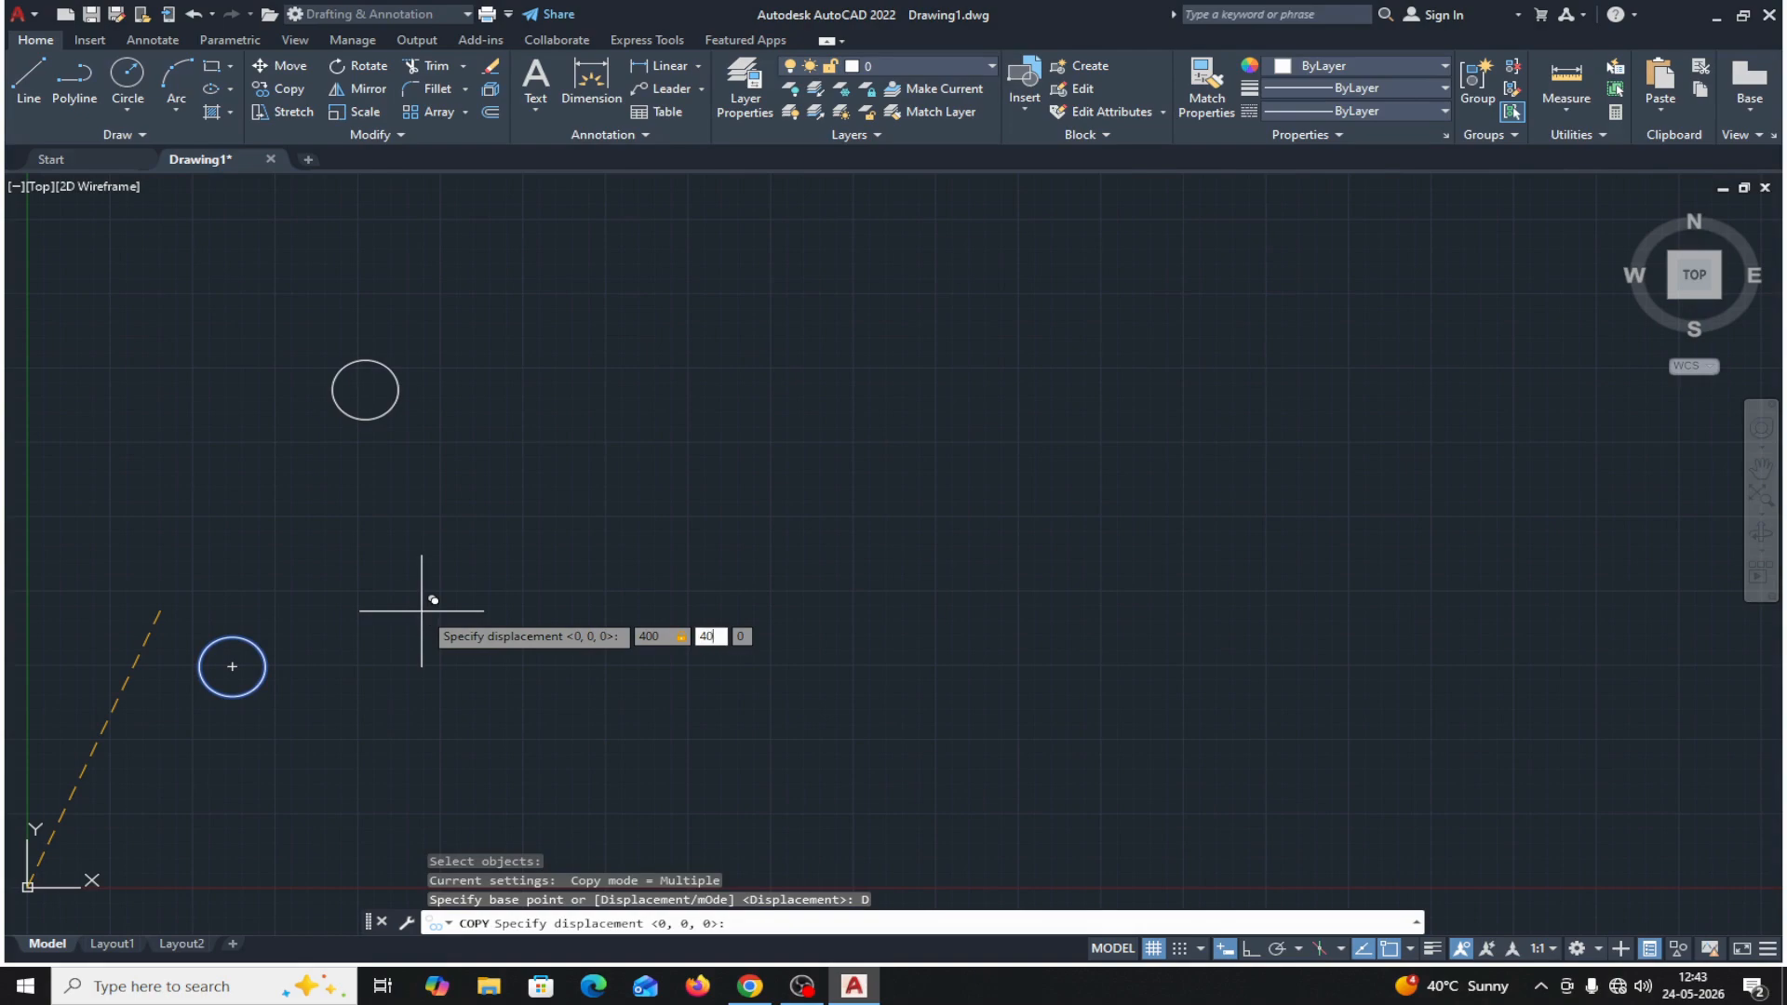
text(0)
key(Return)
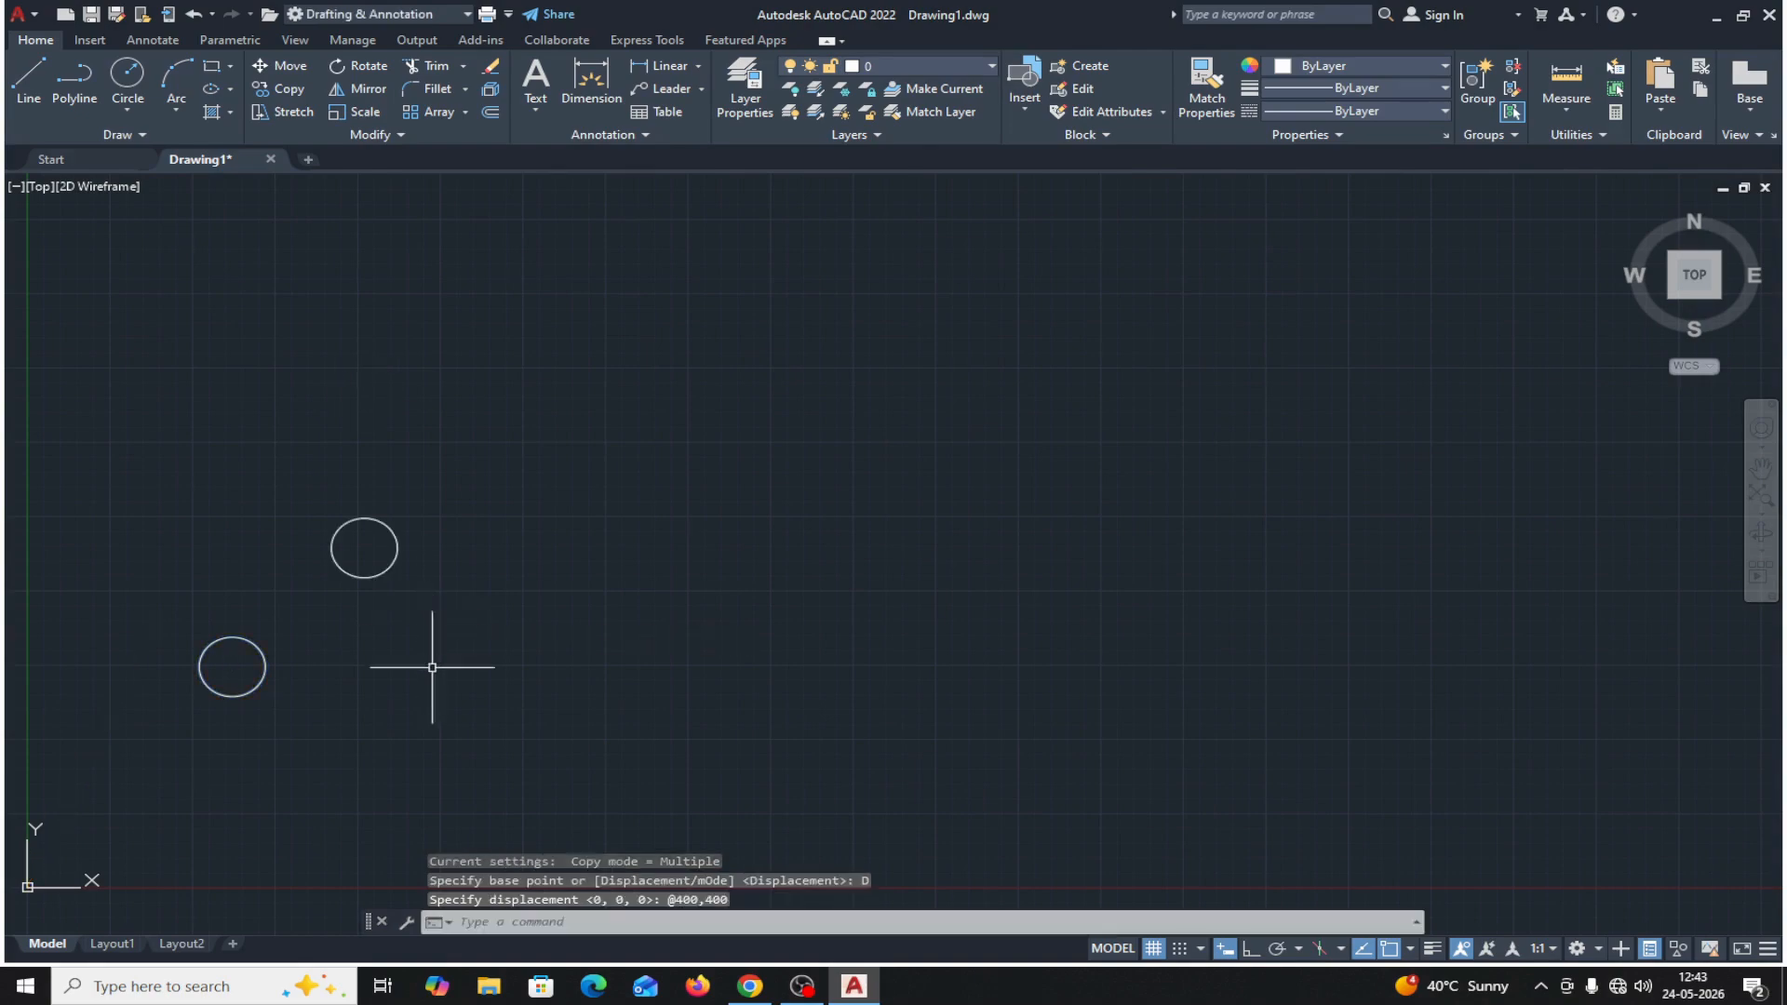
Measure the distance from the original circle's center to the copy's center, and erase the upper copy.
click(1569, 108)
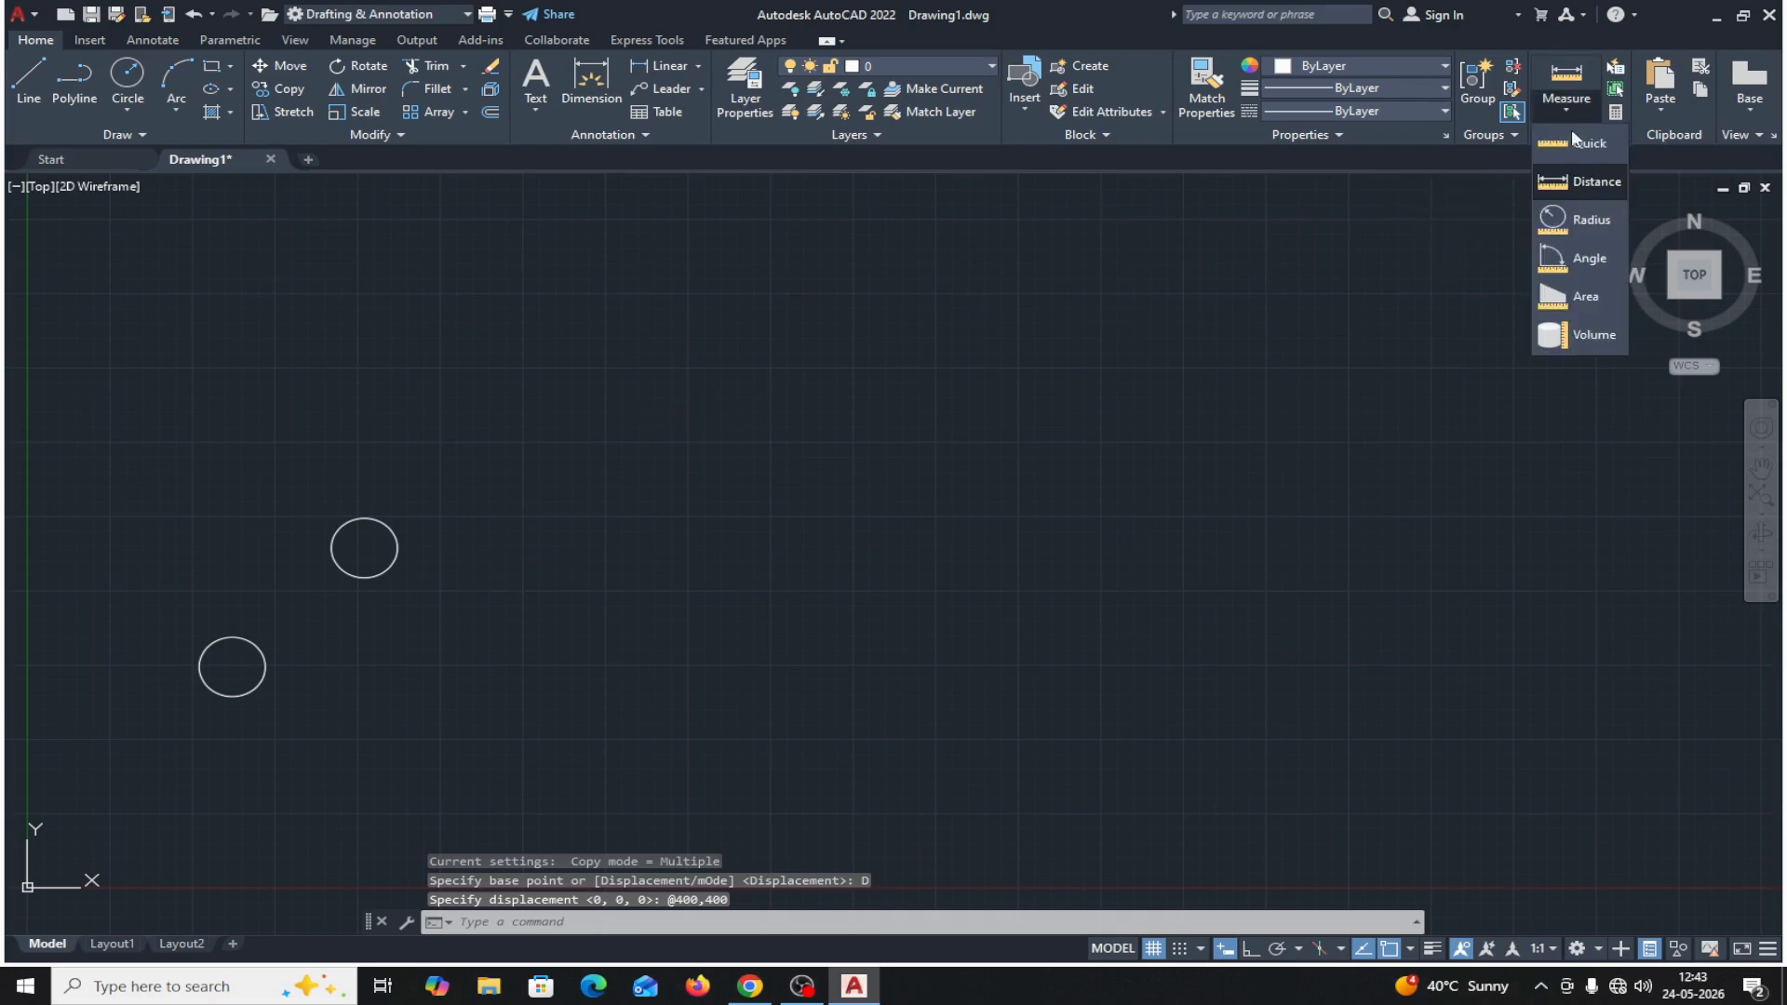
click(1578, 183)
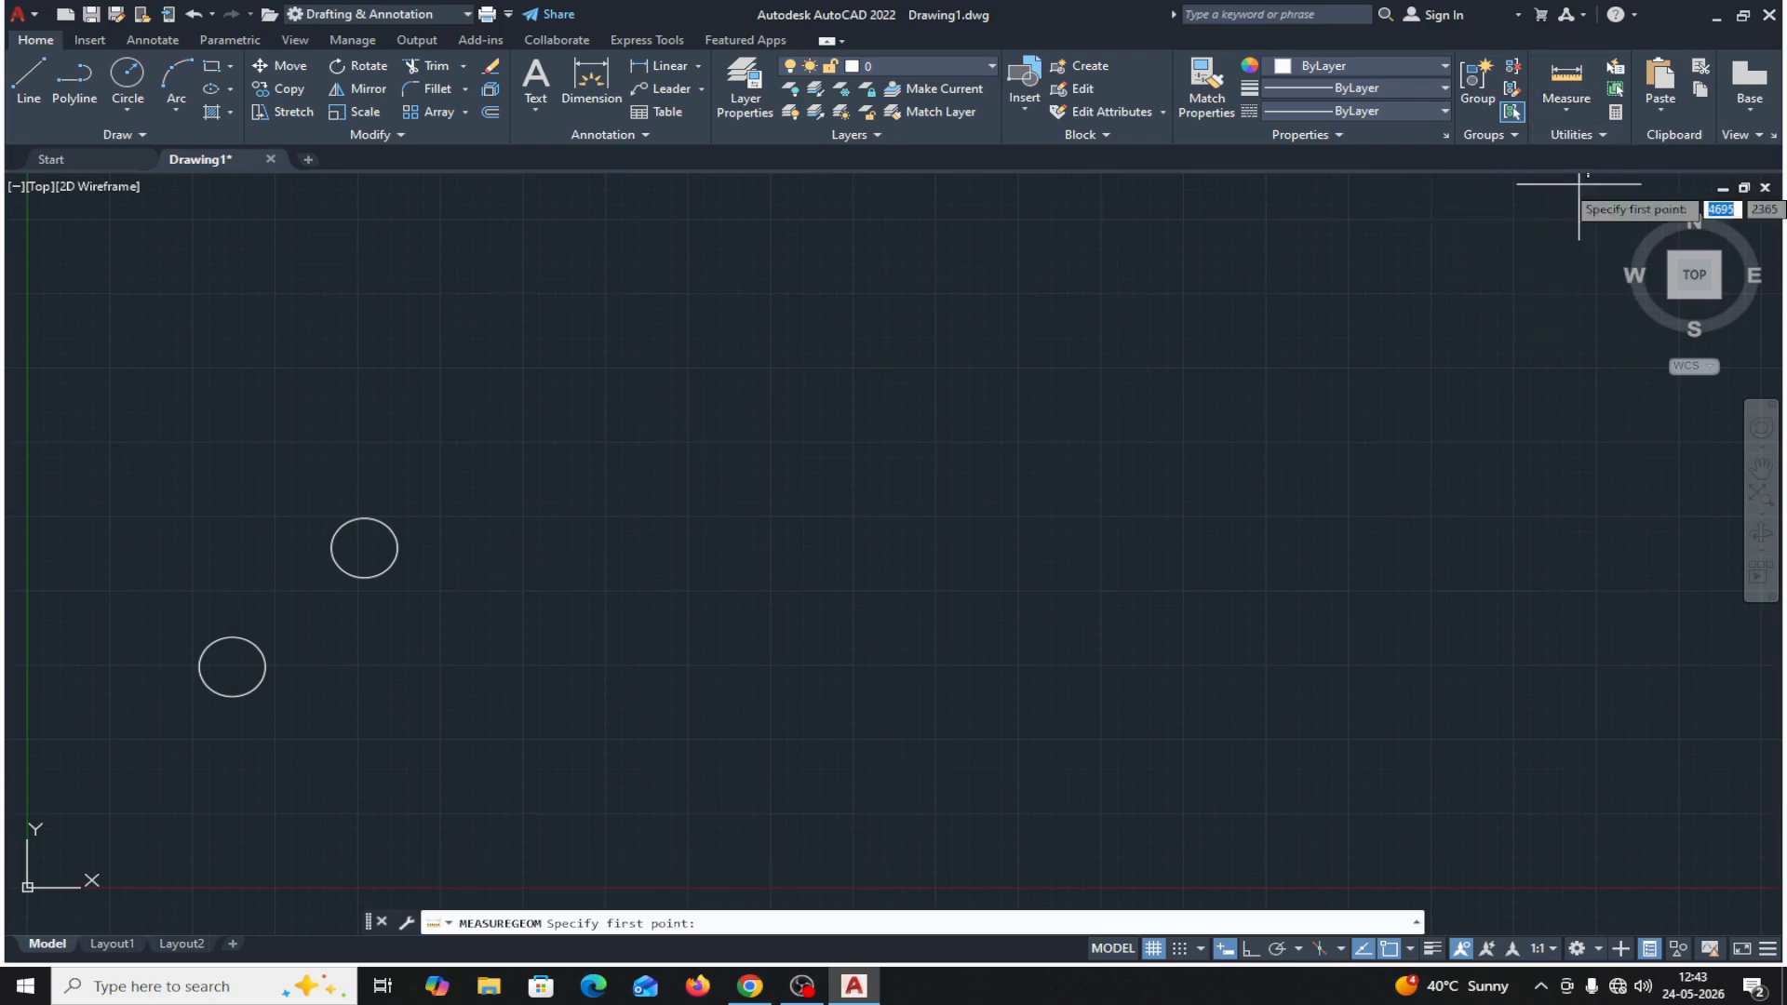
click(232, 667)
click(364, 548)
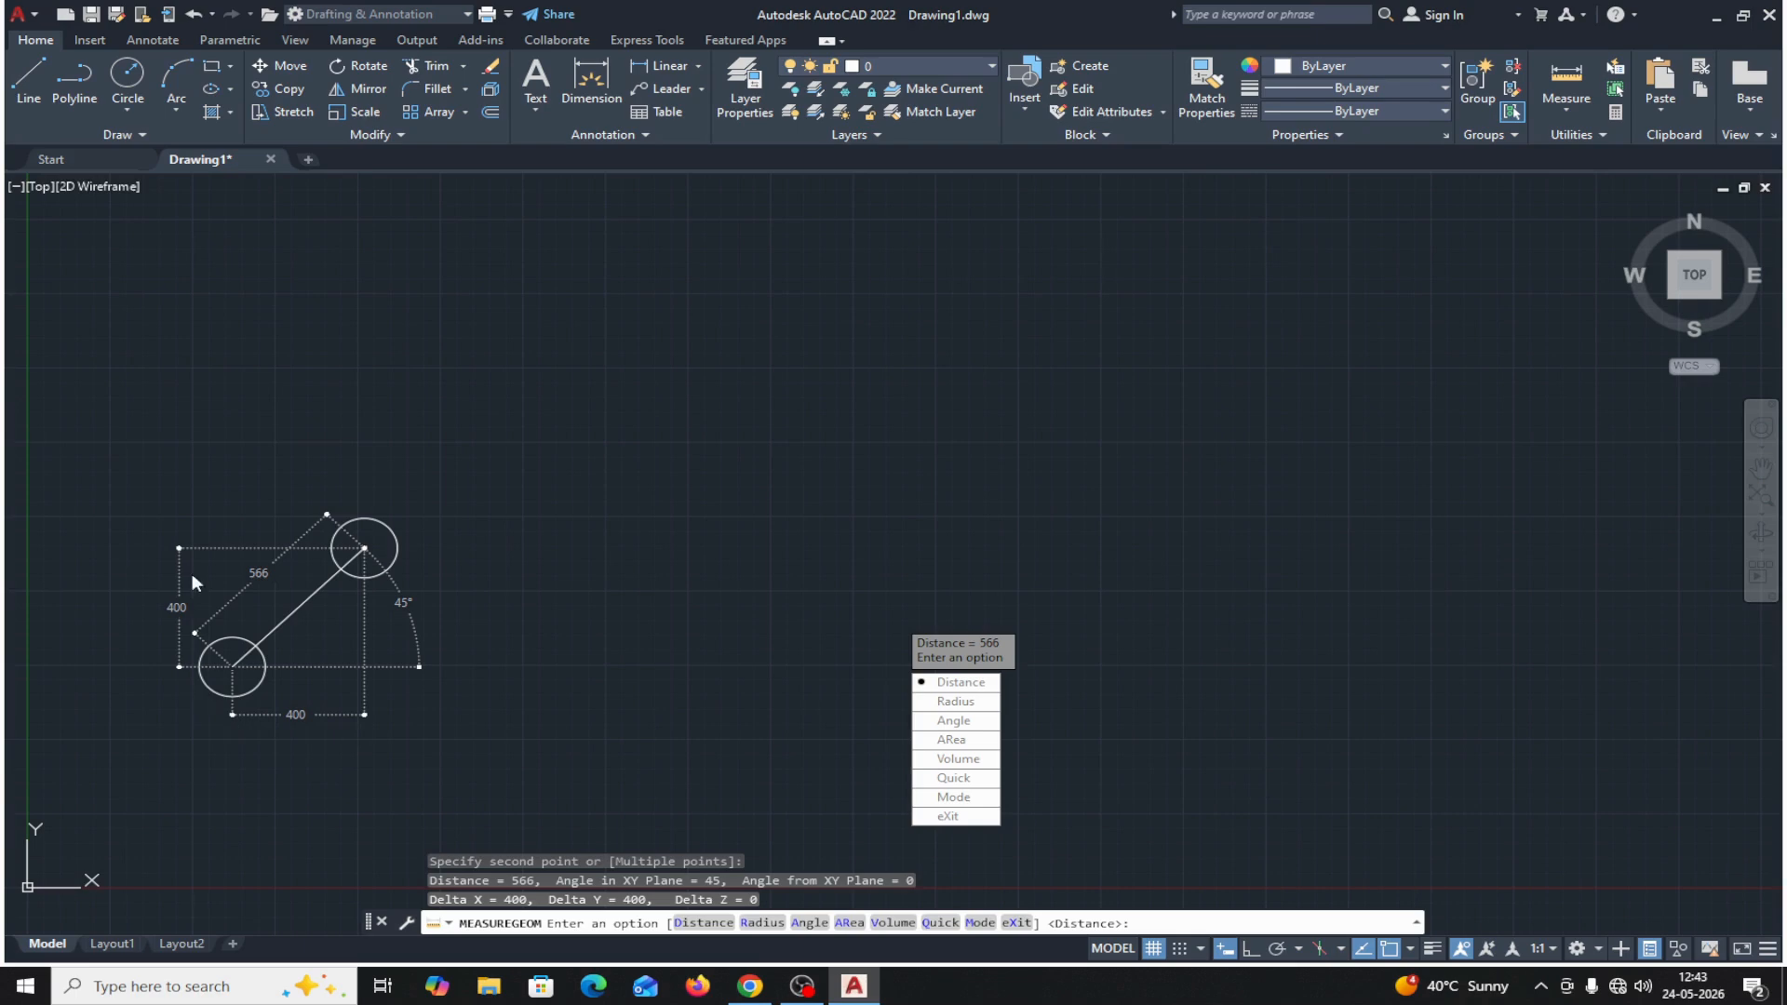
click(948, 816)
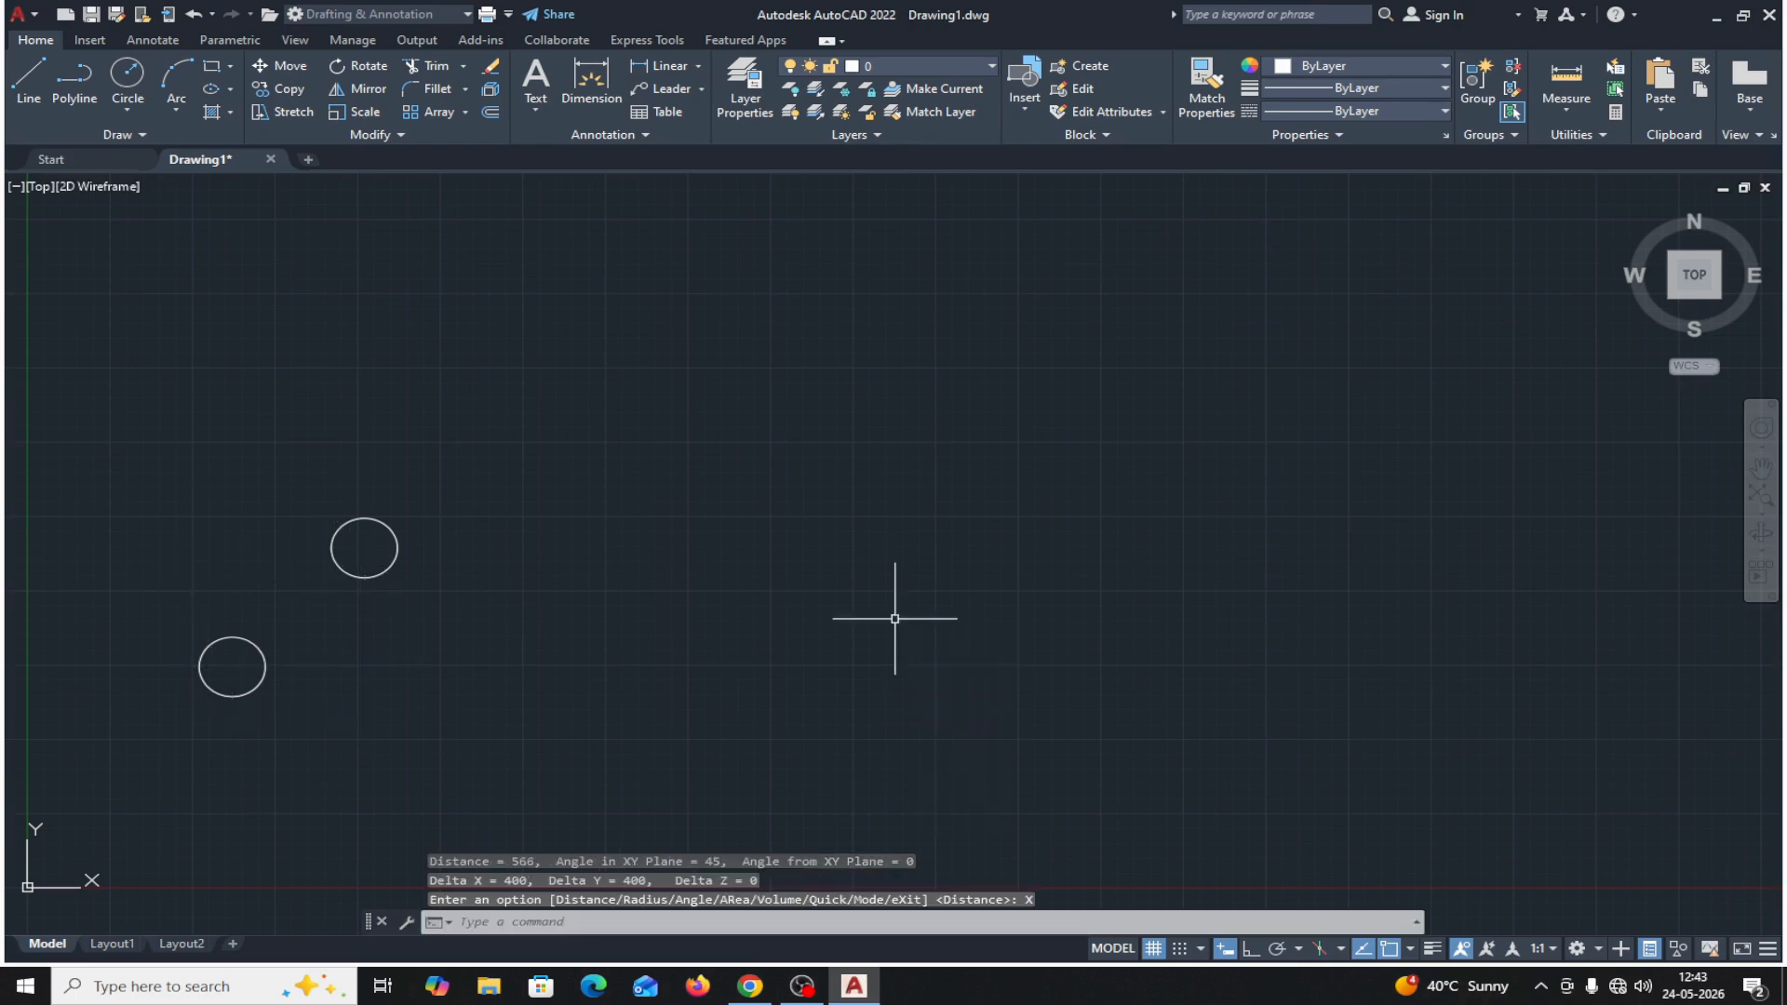
click(401, 537)
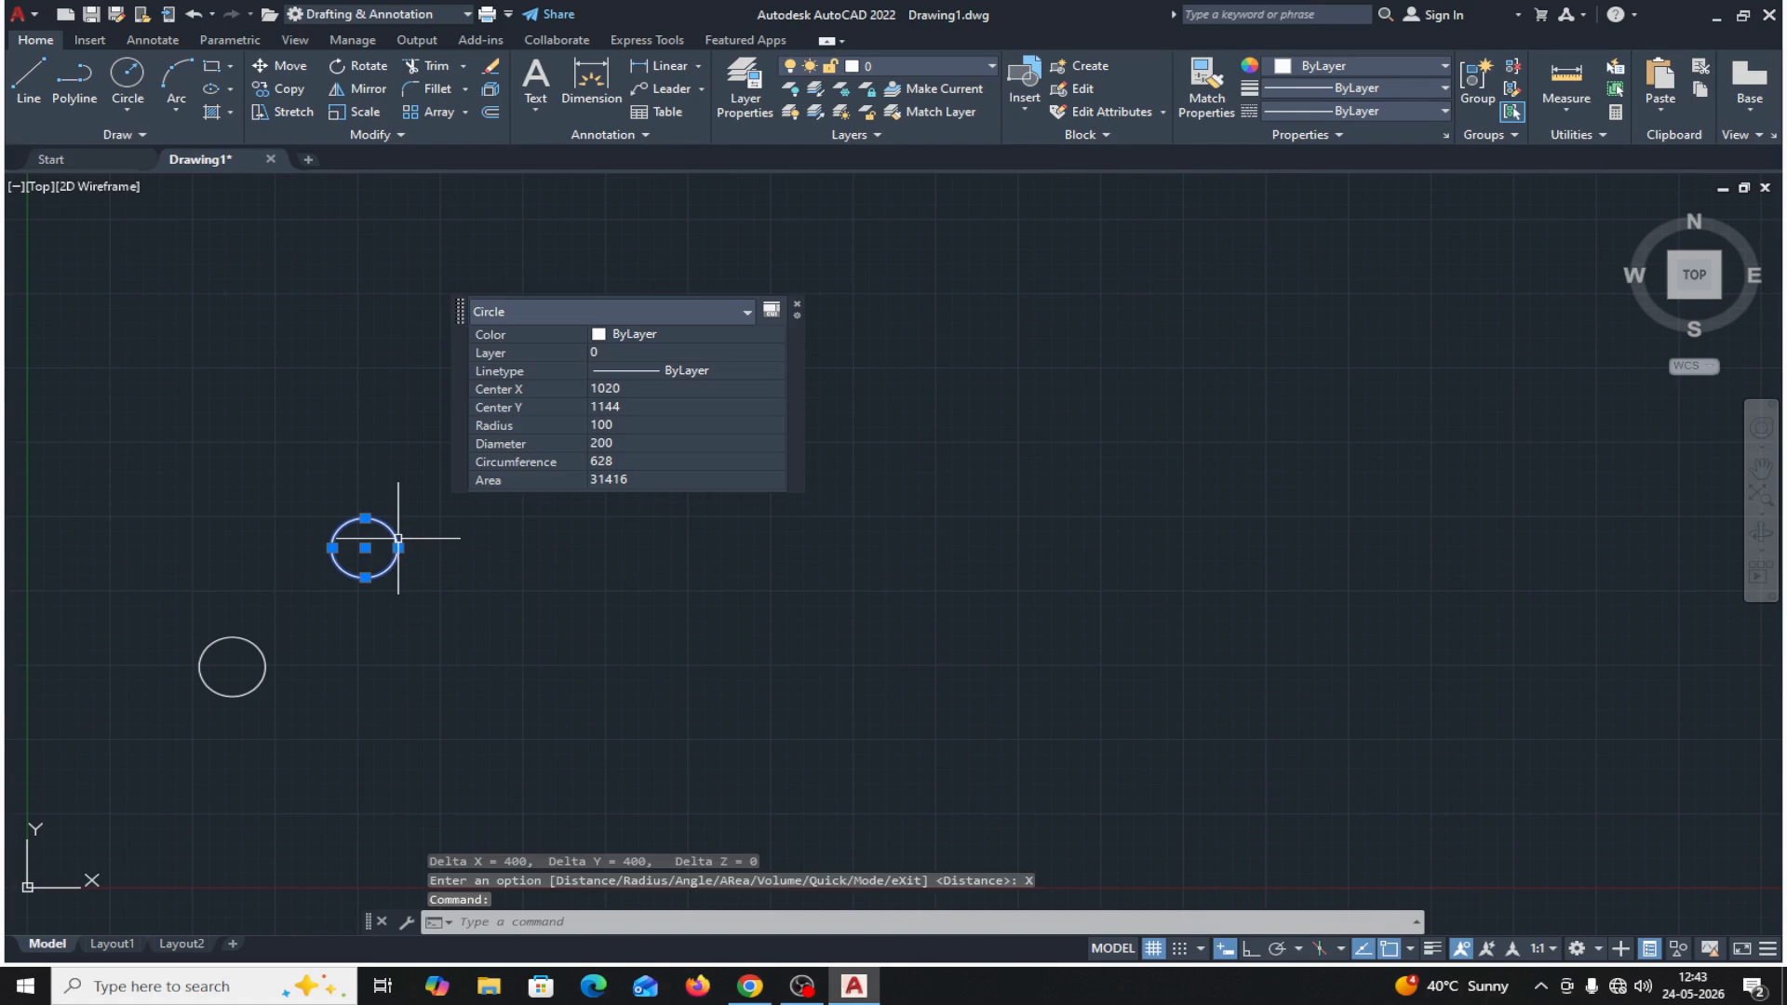
key(Delete)
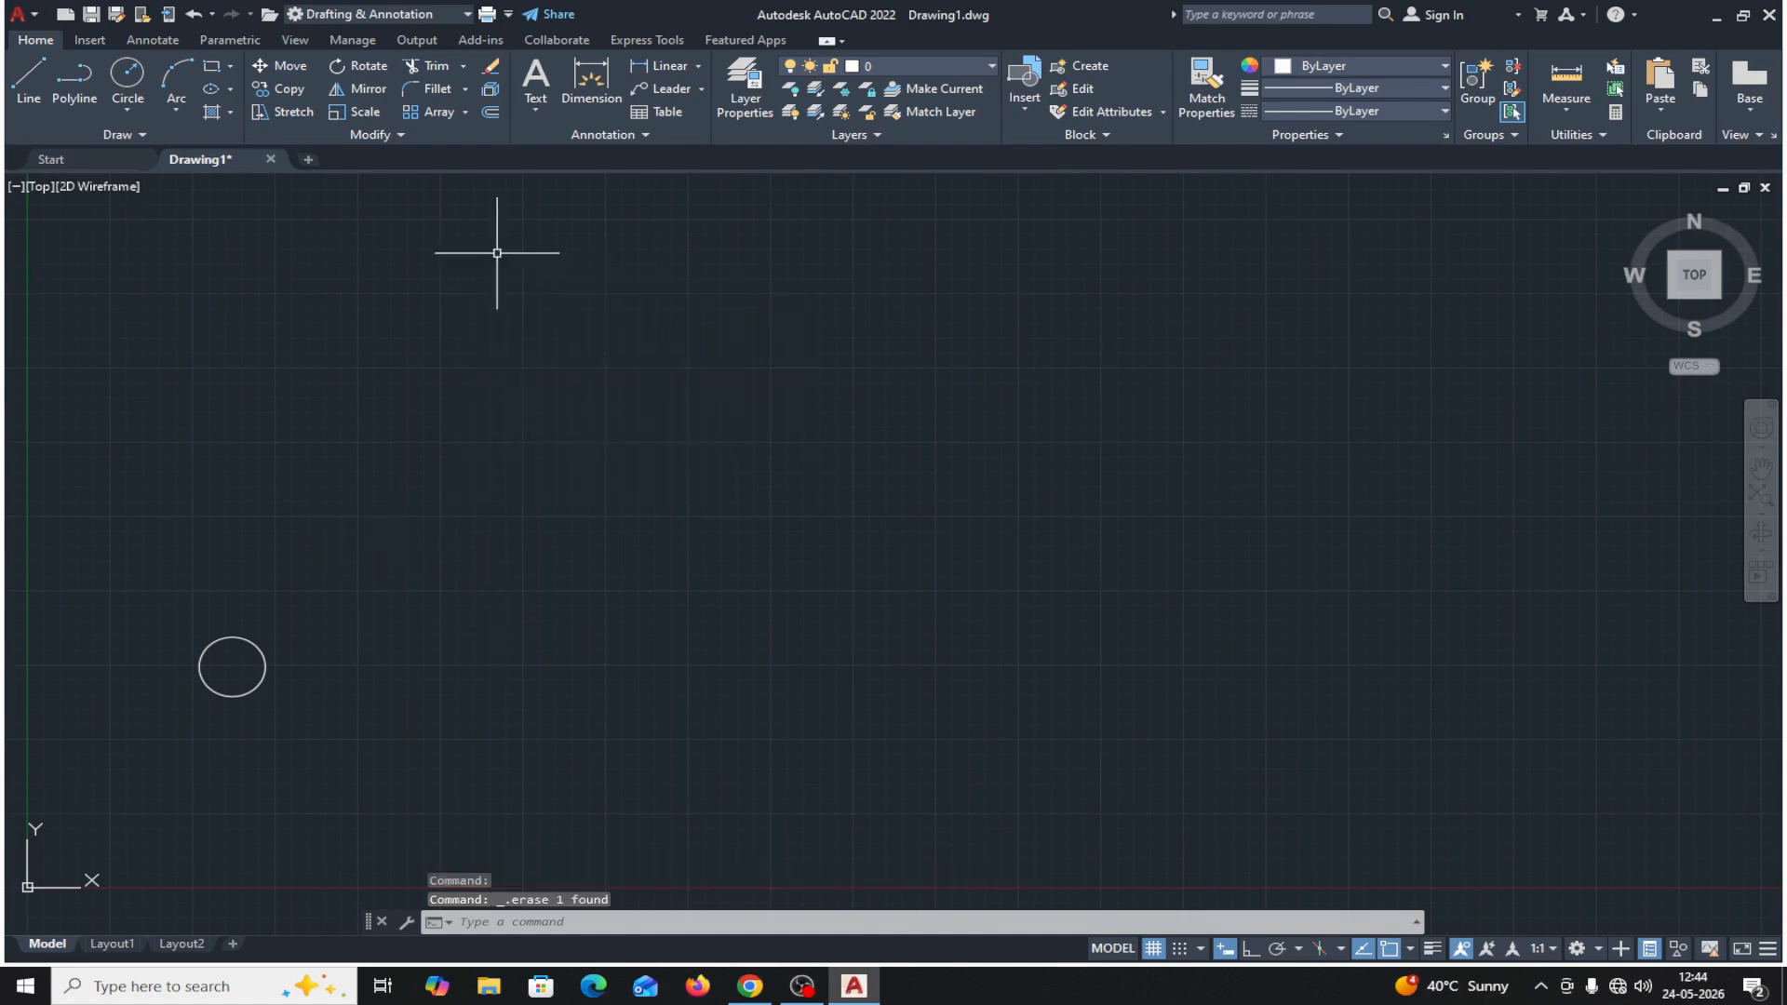
Copy the remaining circle again with the Displacement option, using the displacement 400,400.
click(289, 88)
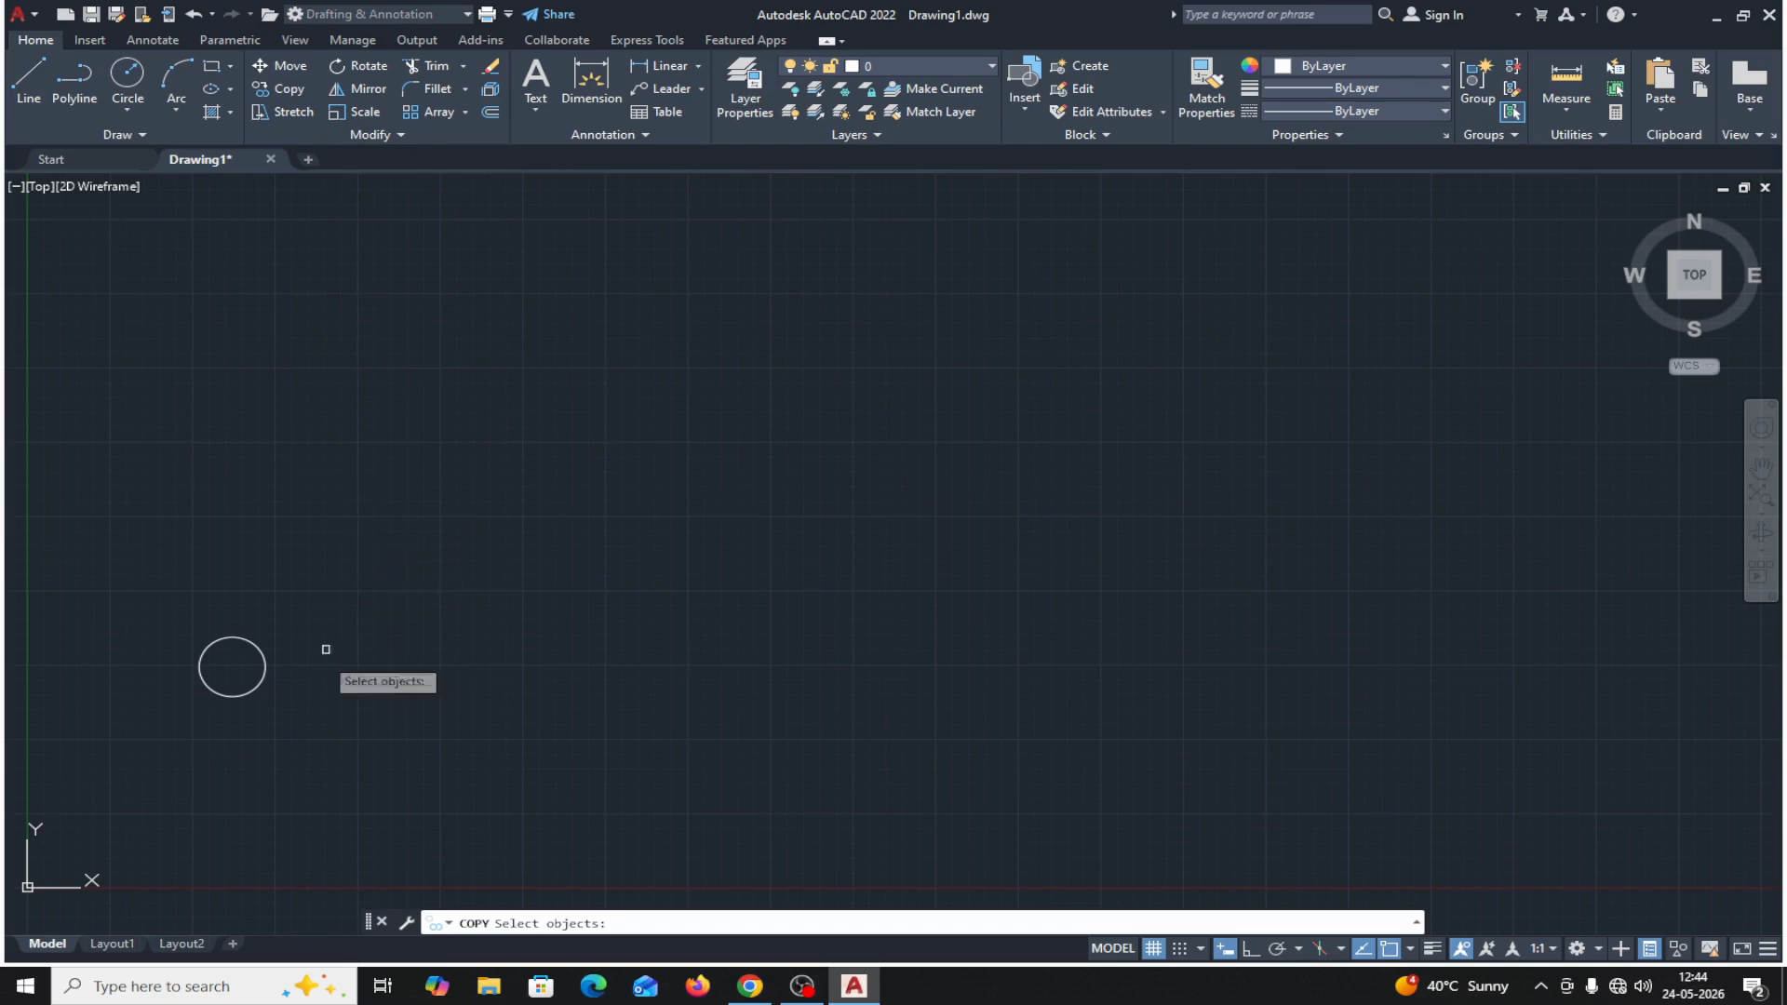
click(240, 695)
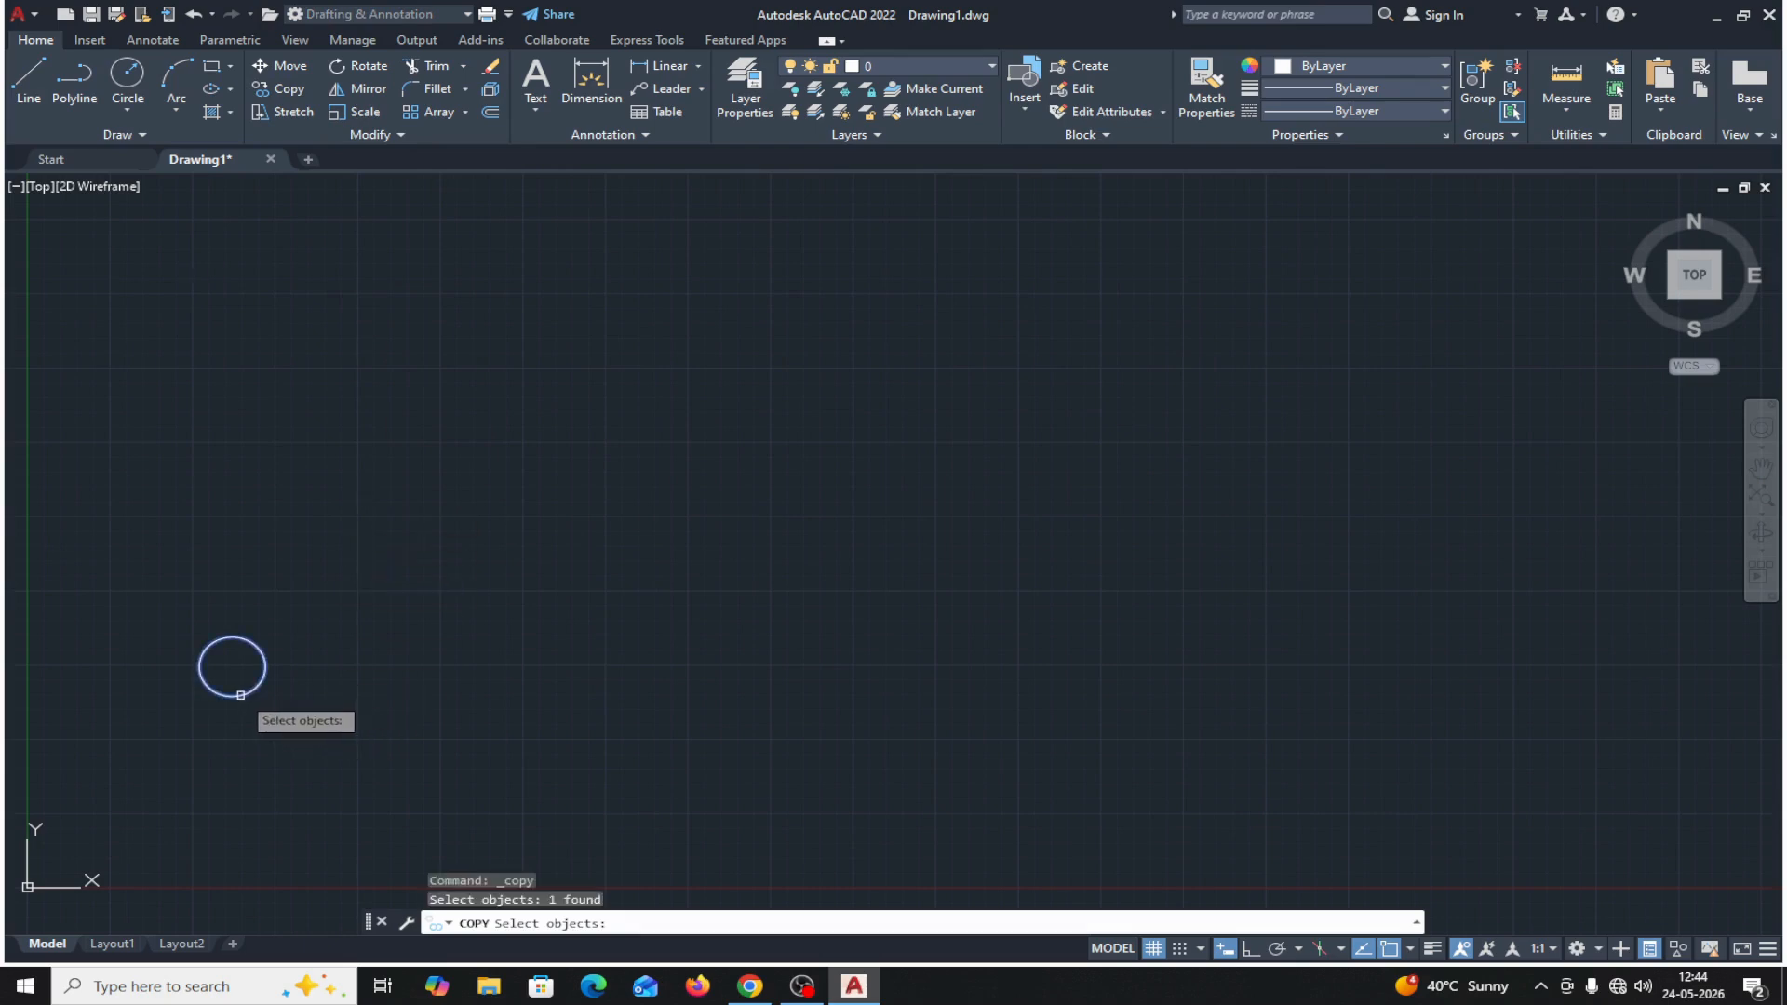
key(Return)
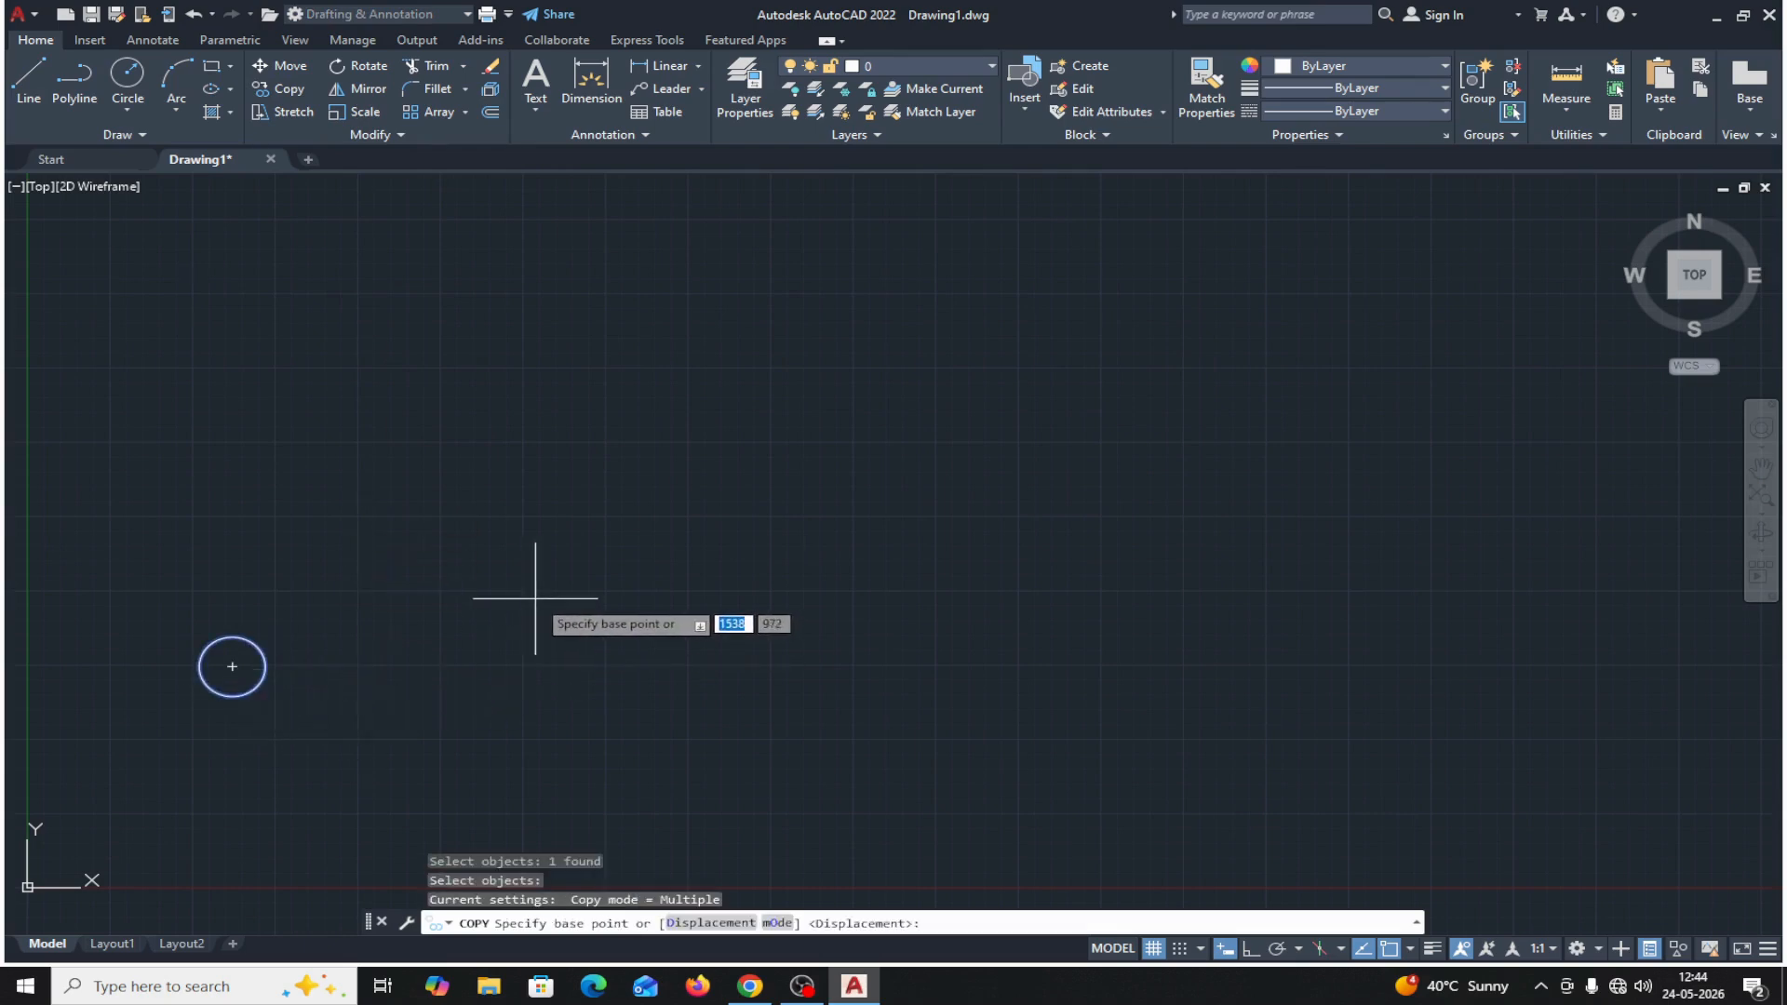
click(696, 934)
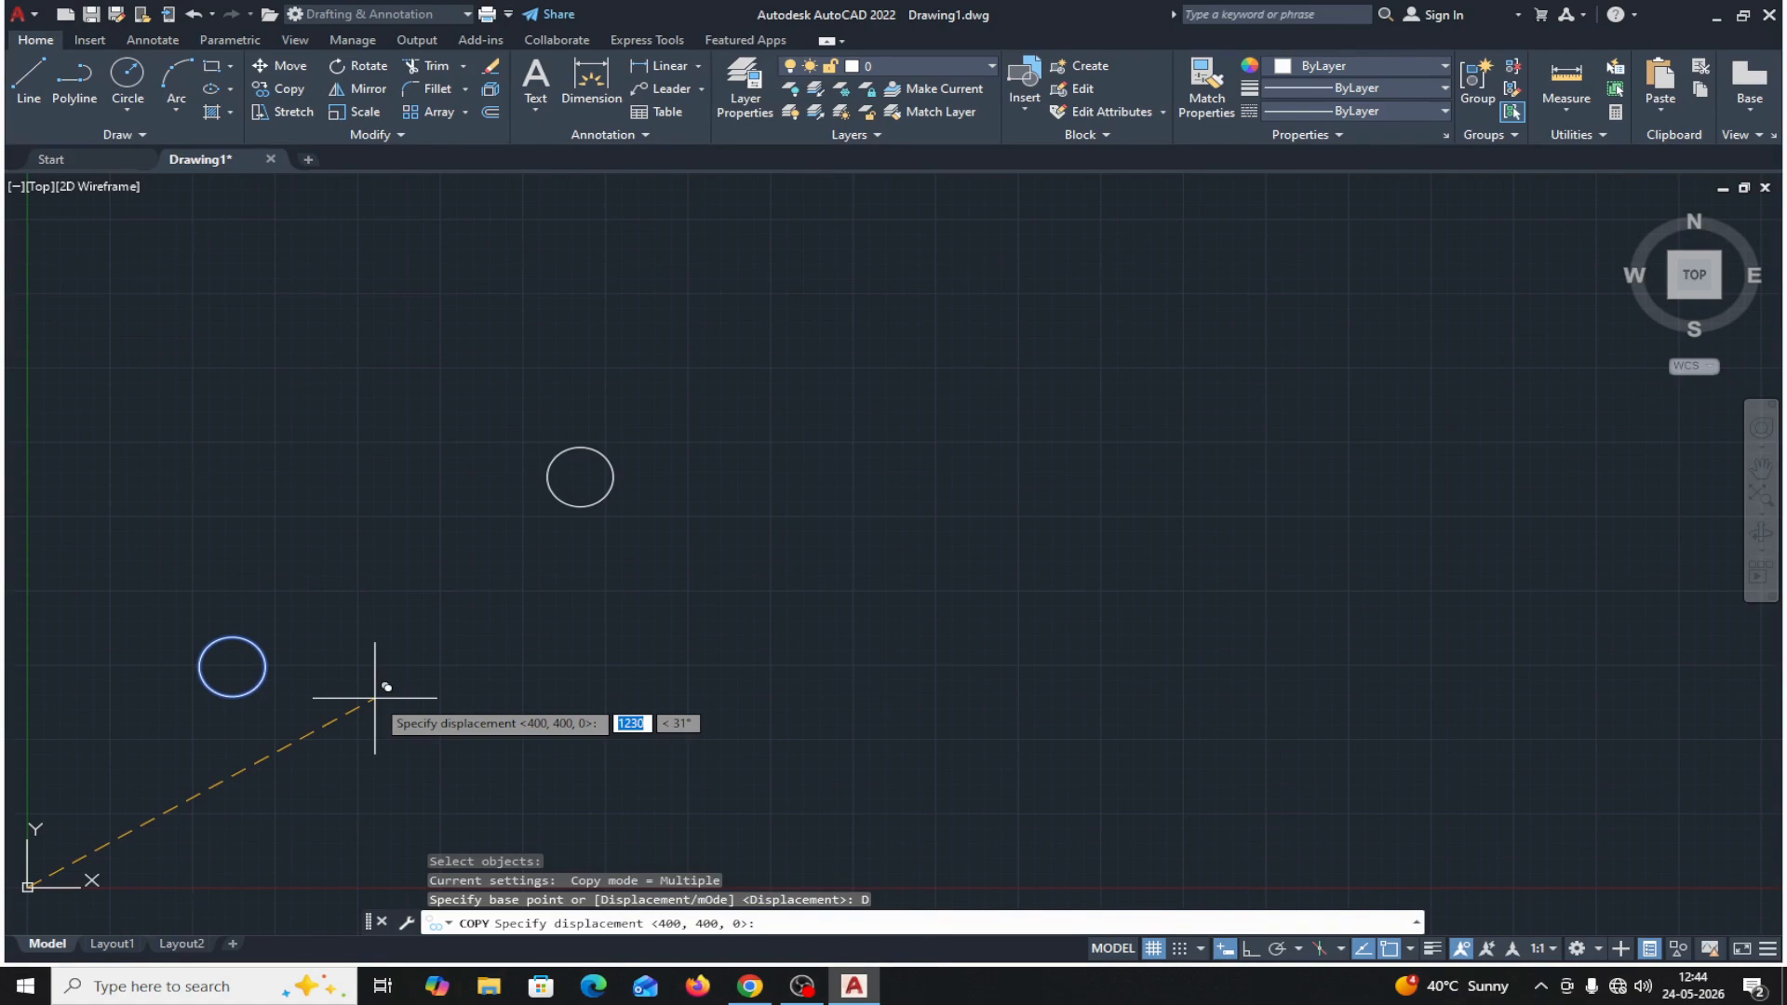
text(400)
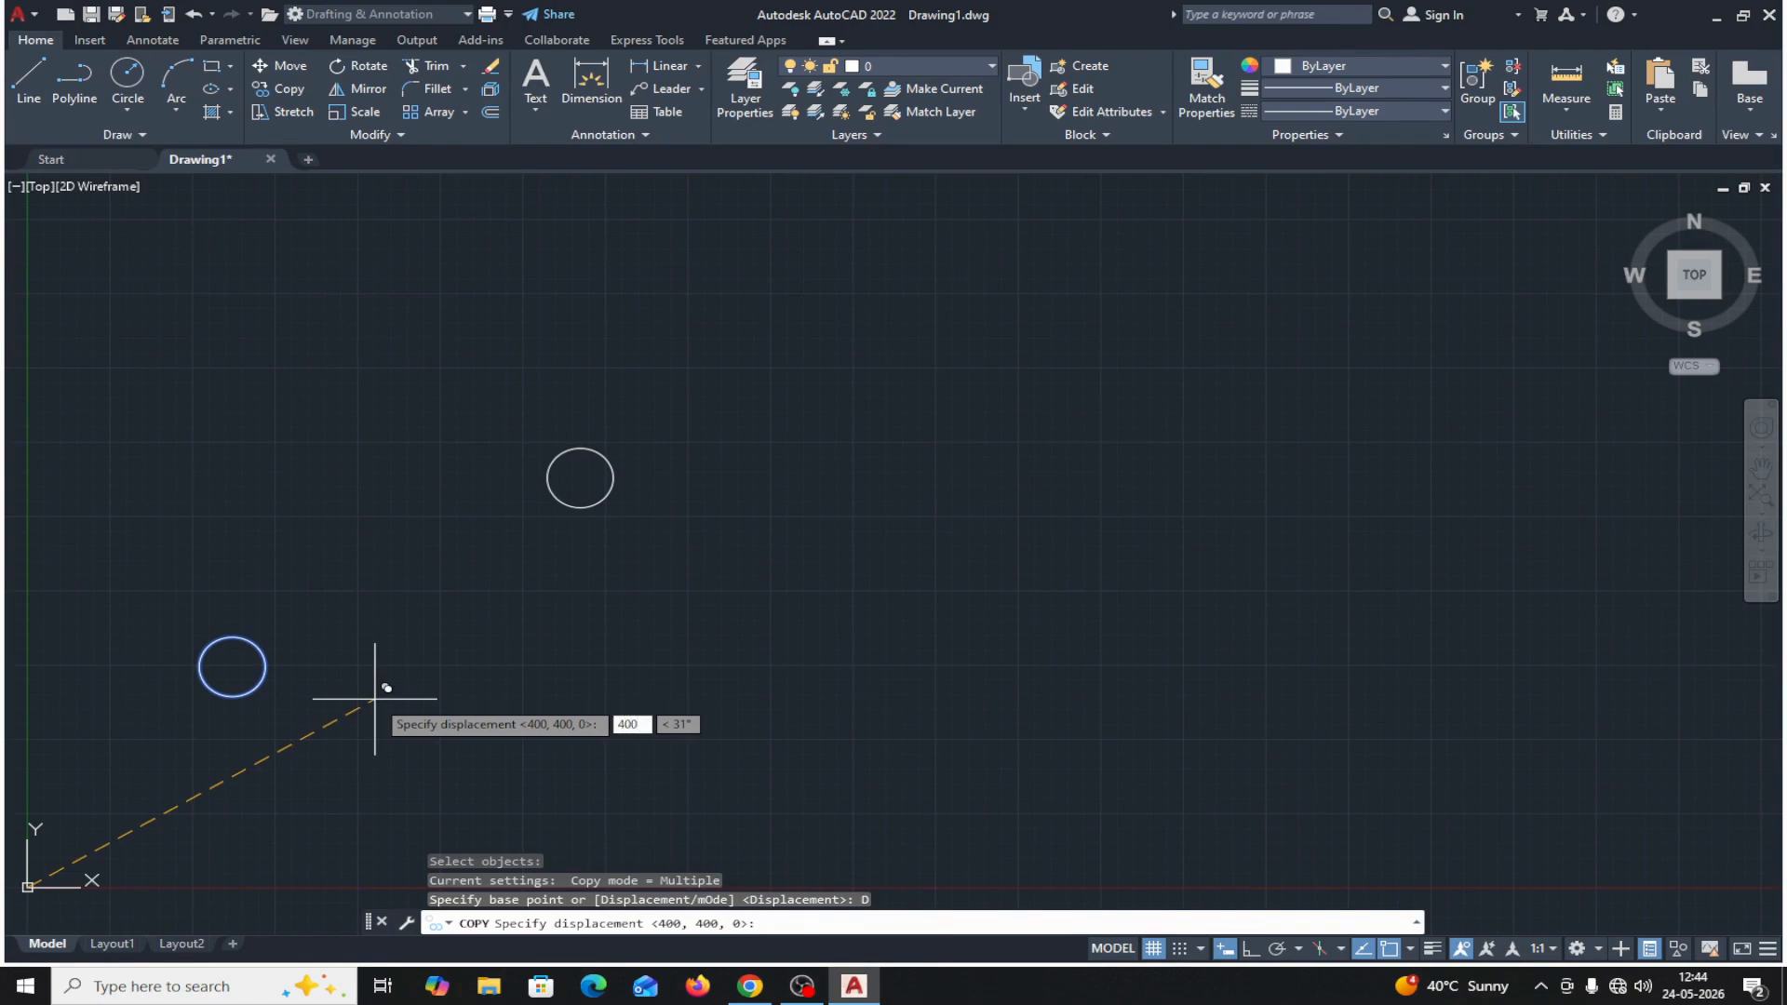
text(,4)
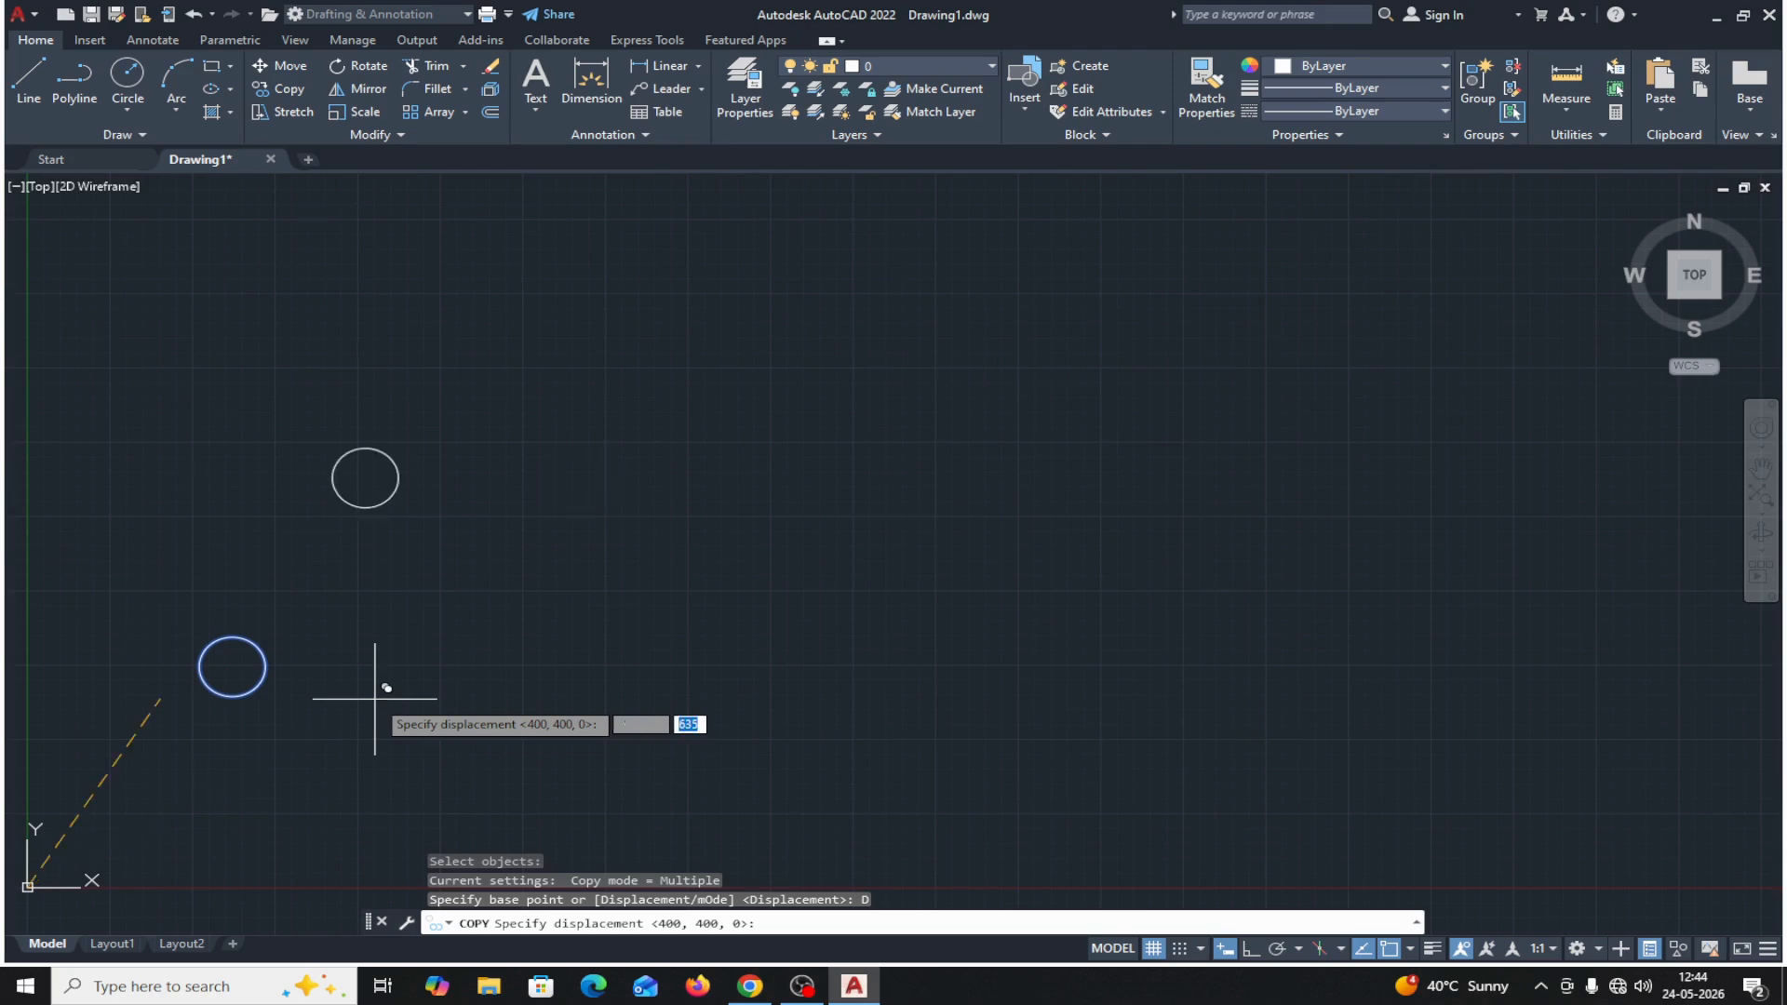
text(00)
key(Return)
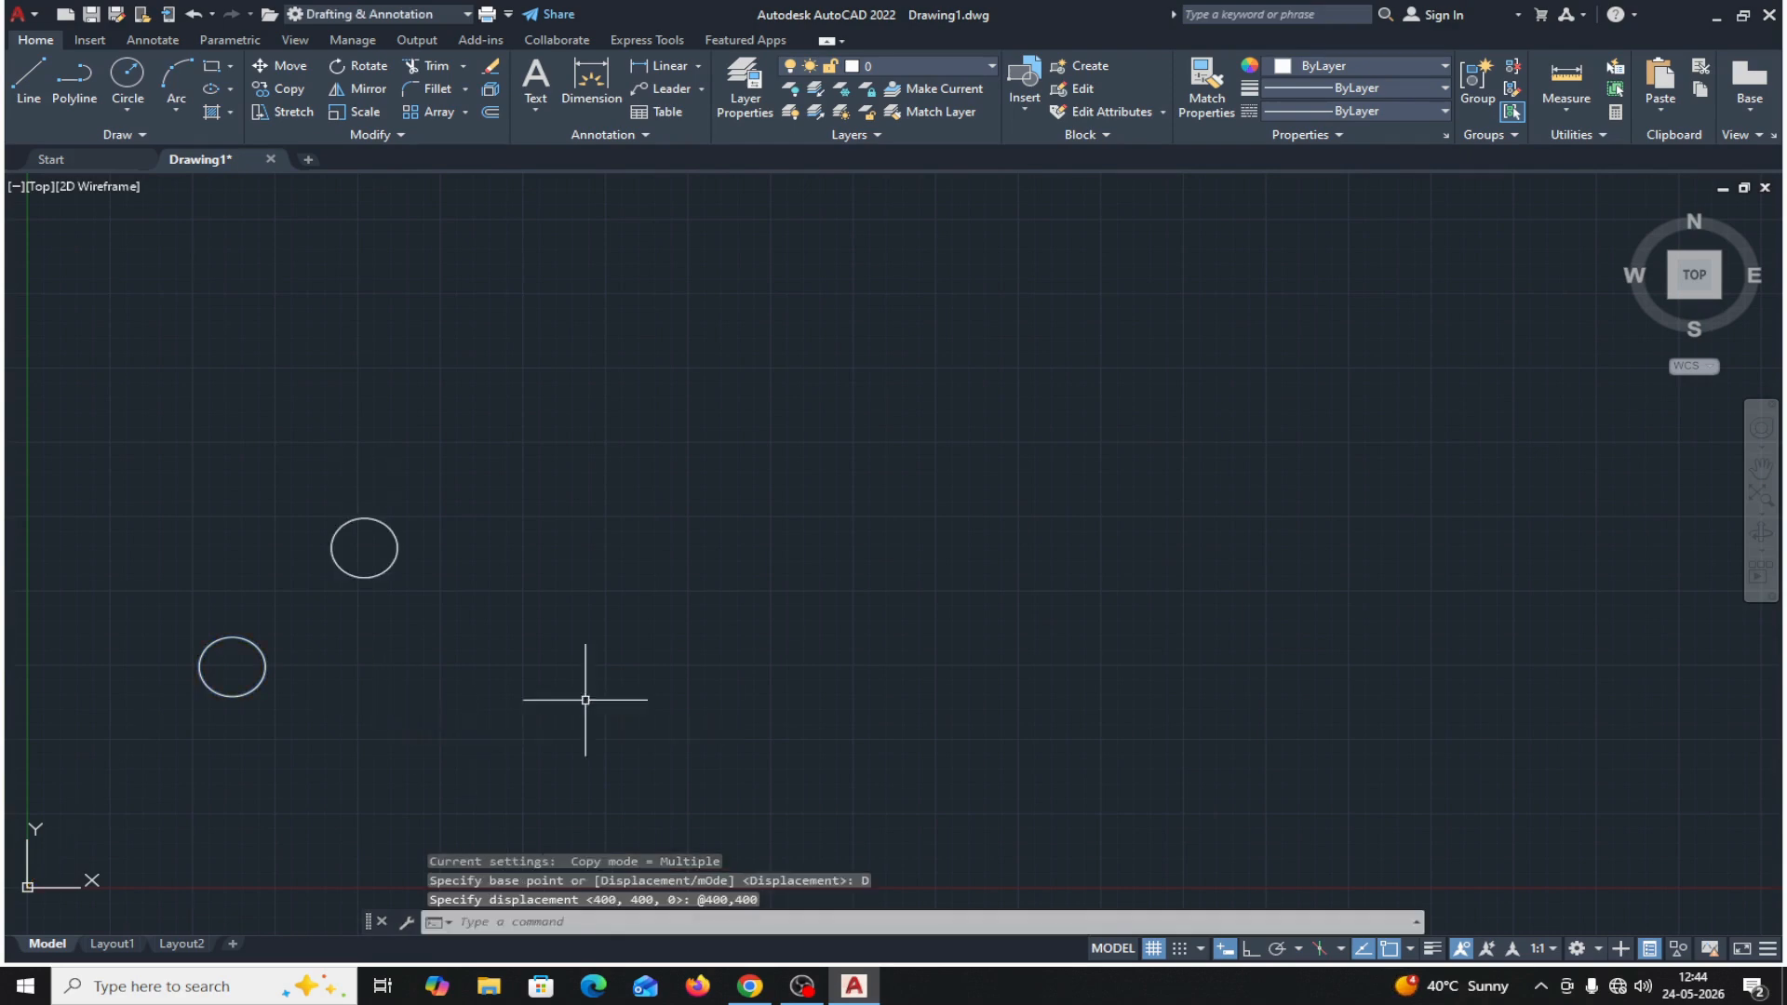
Measure between the centers of the two circles, exit the measurement, and delete the displaced copy.
click(1573, 110)
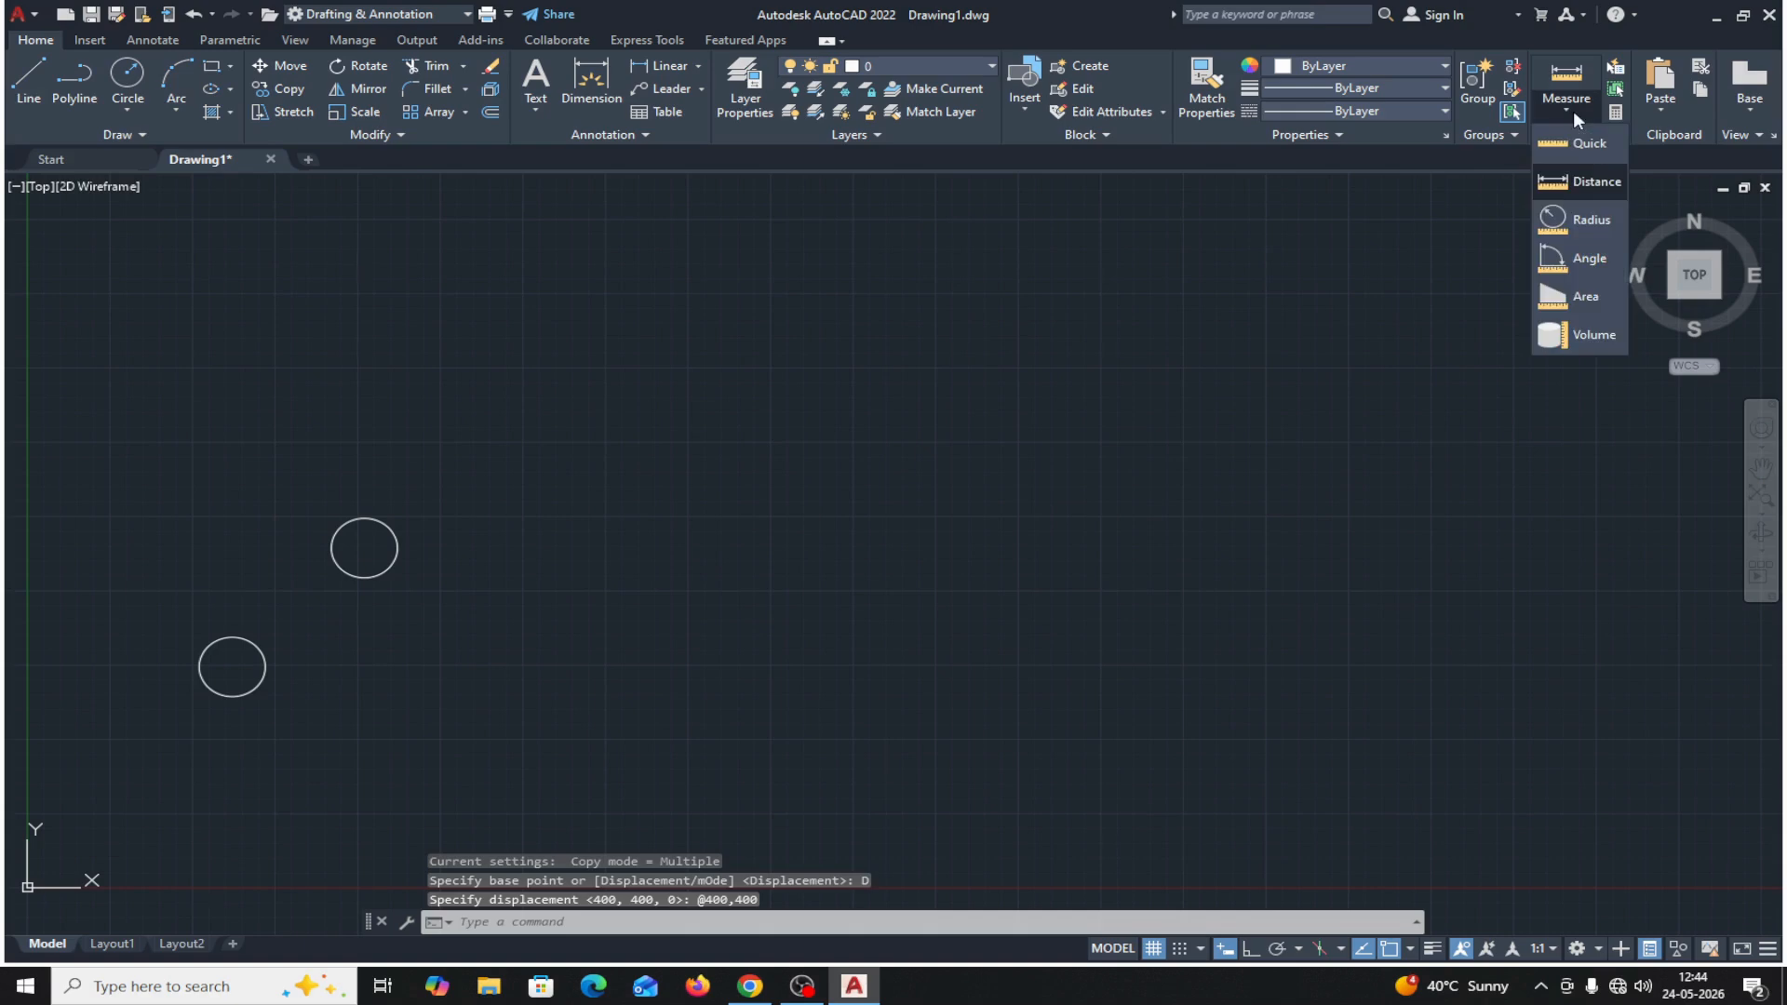
click(1582, 183)
click(232, 666)
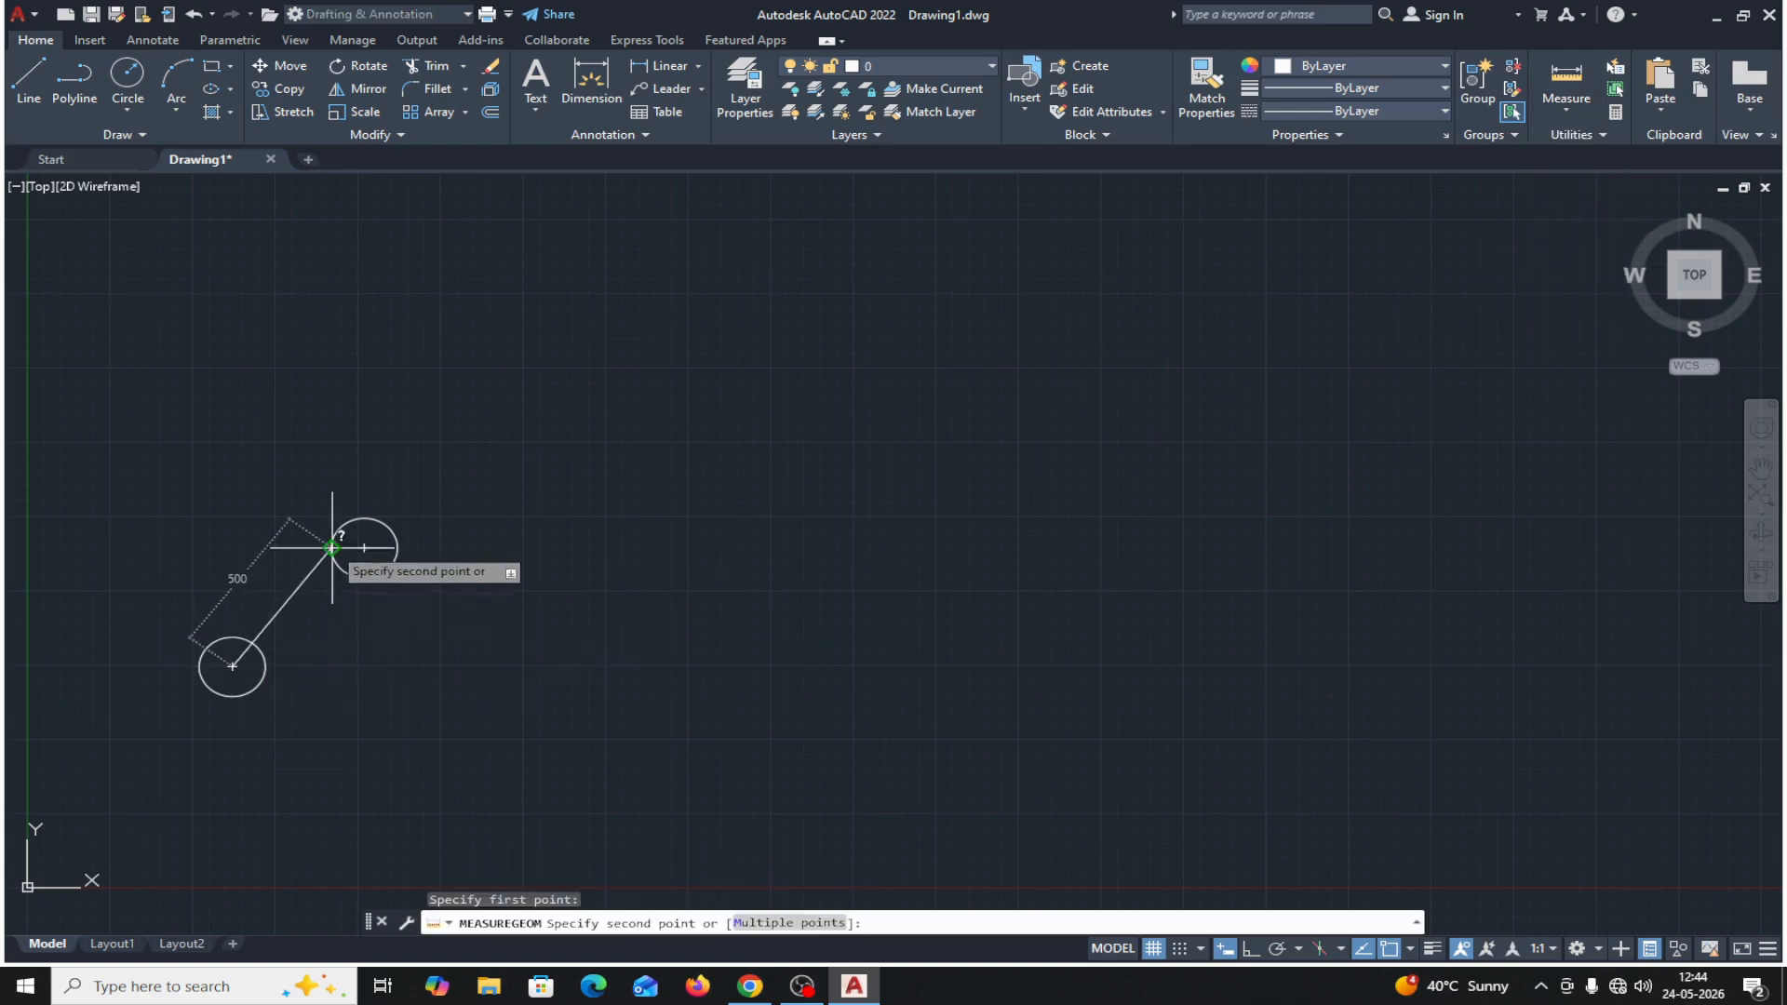
click(364, 547)
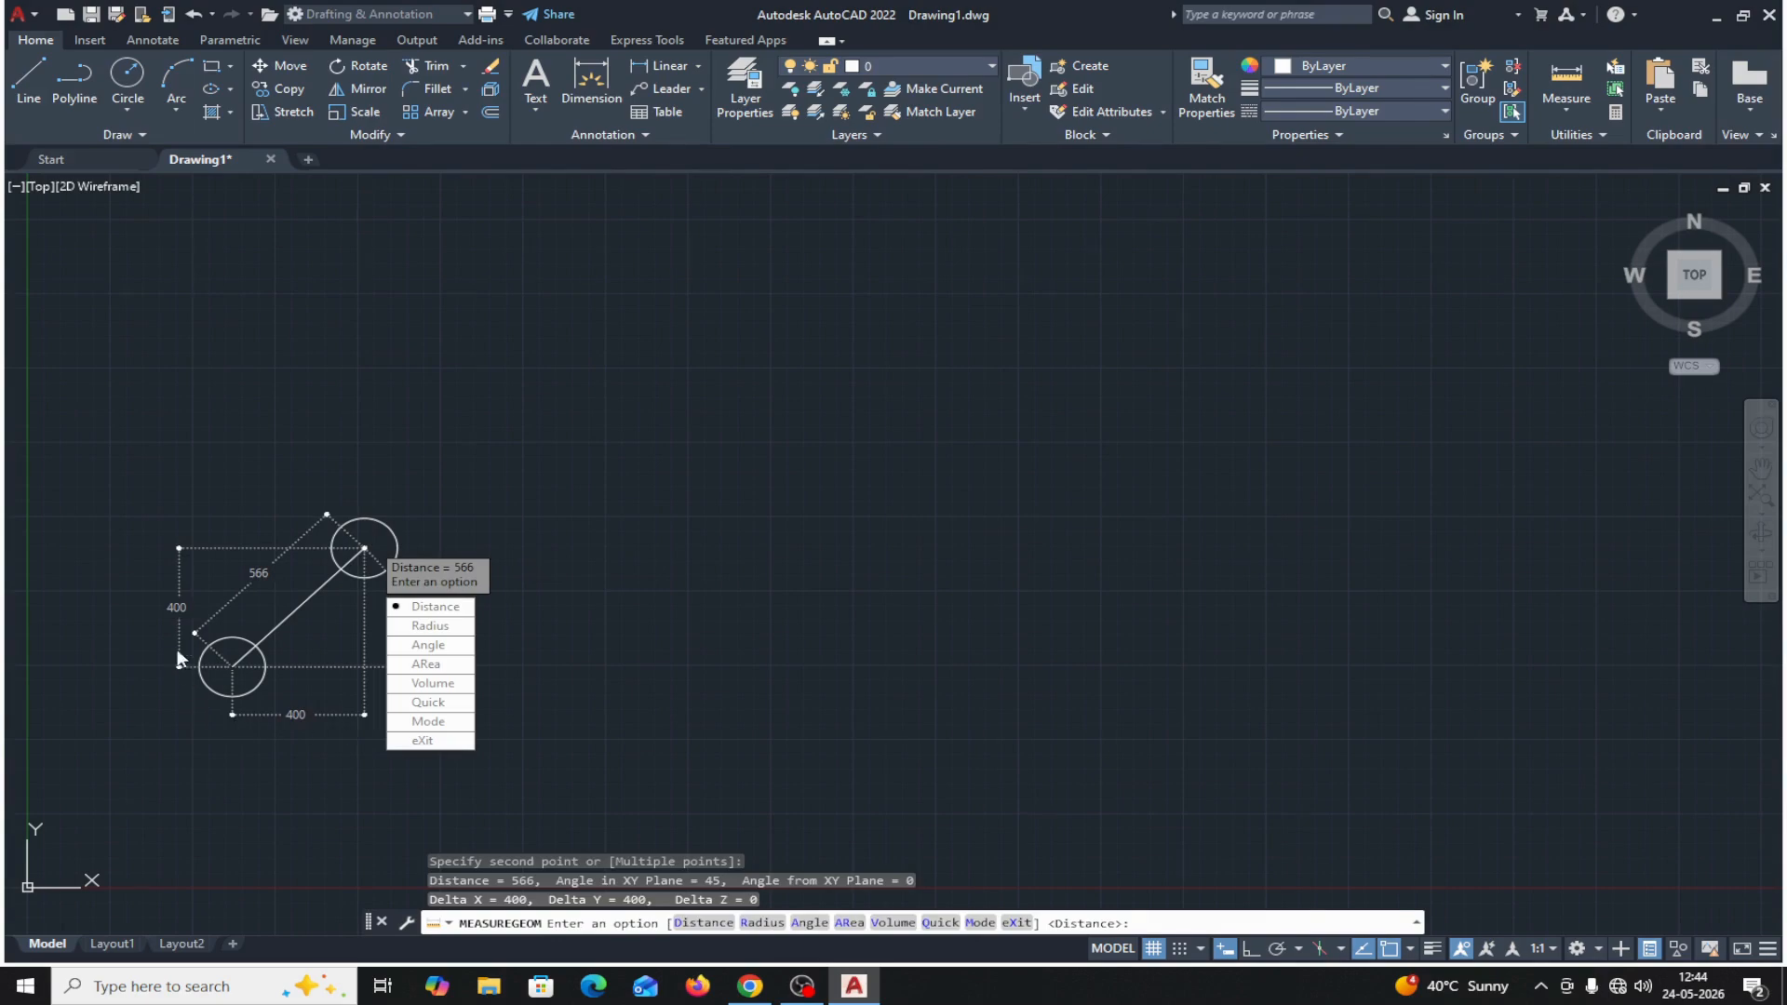
click(424, 740)
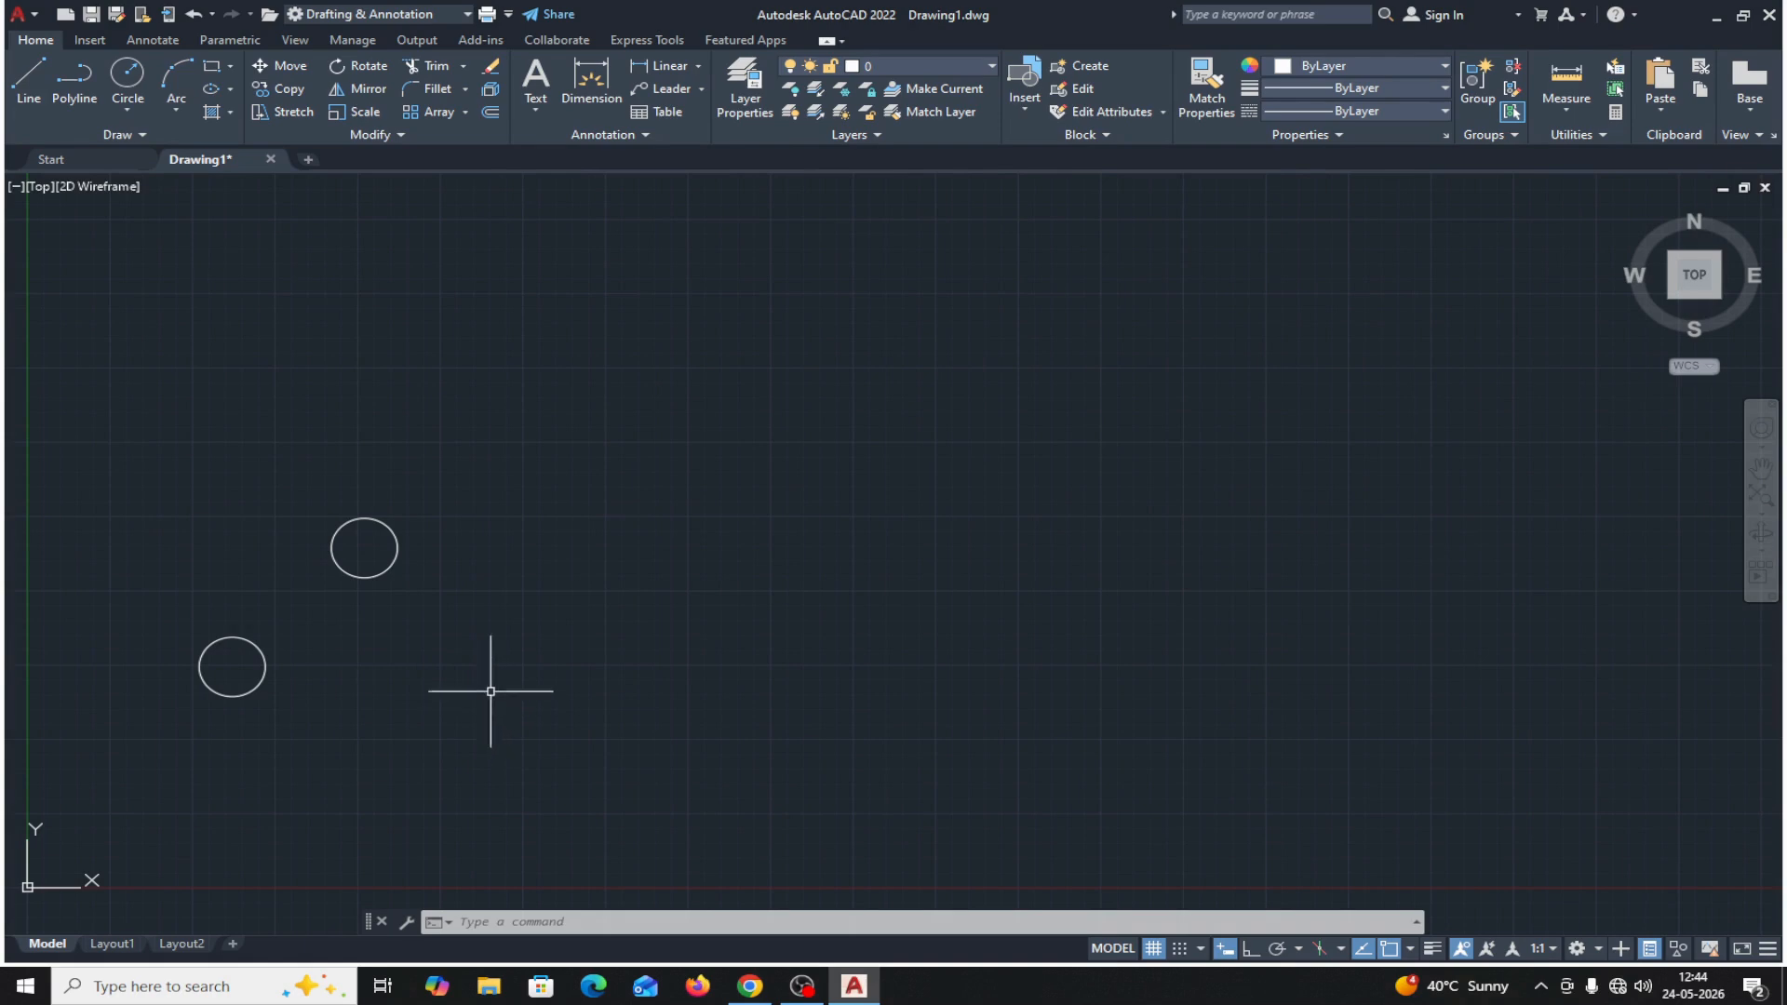
click(384, 571)
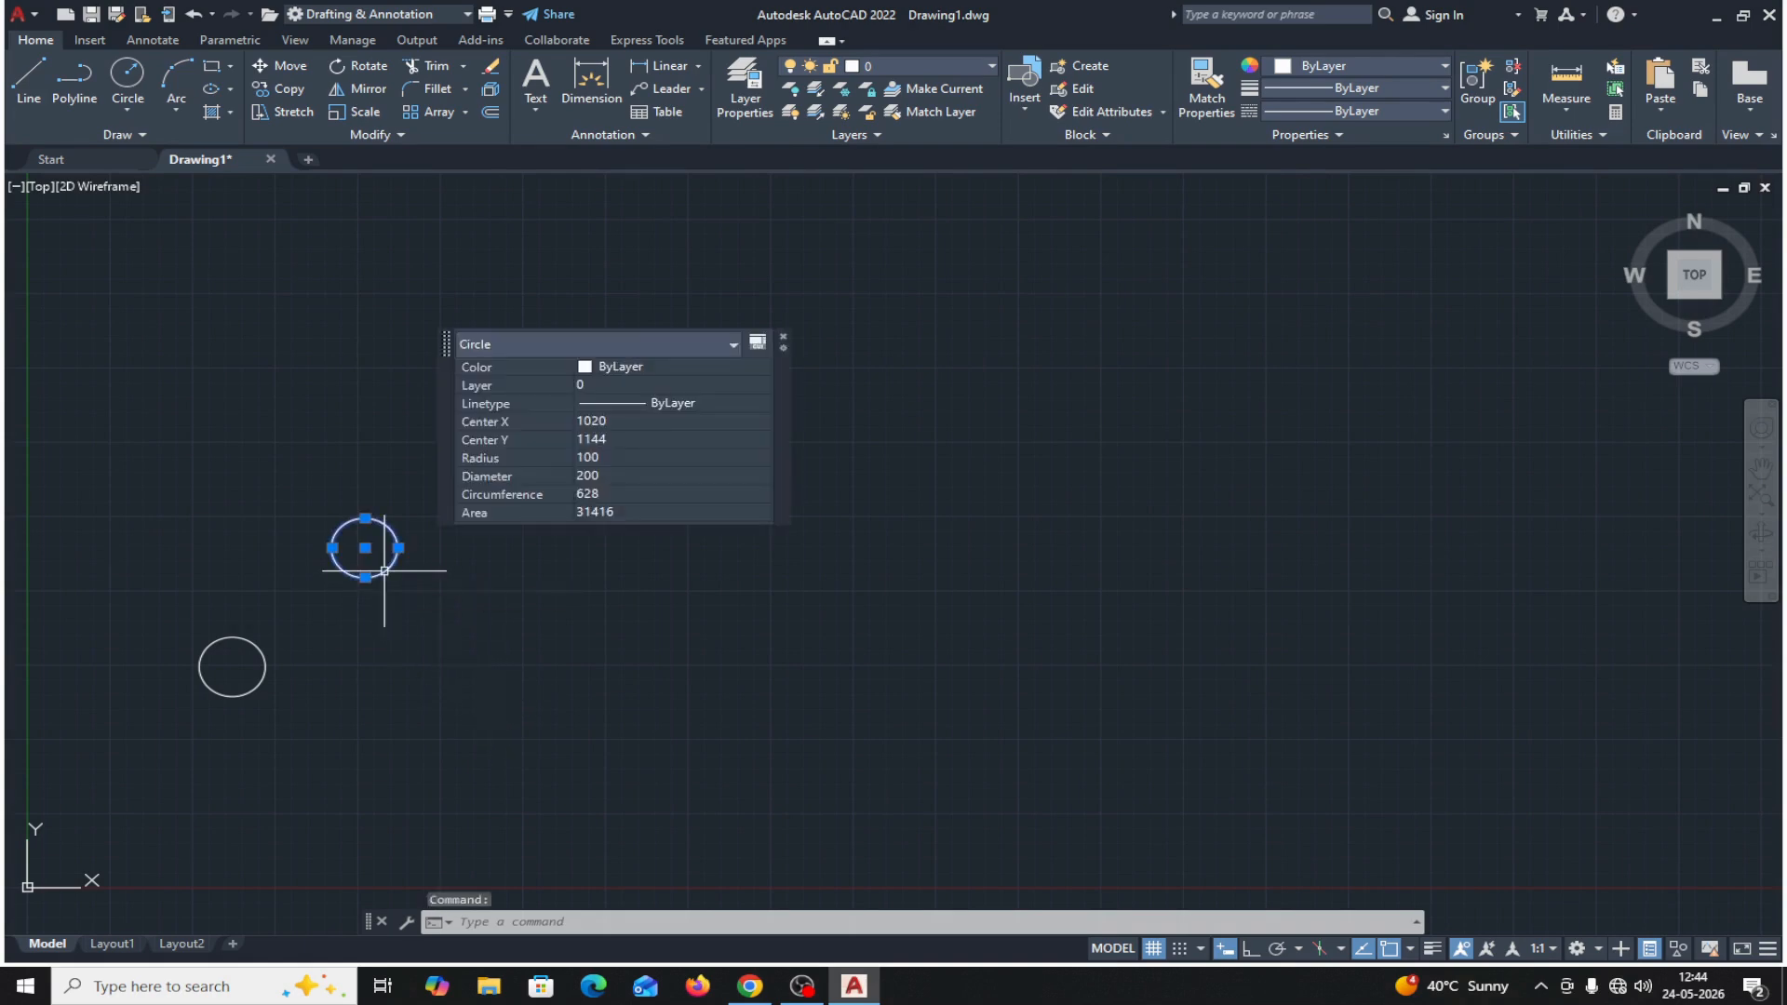
key(Delete)
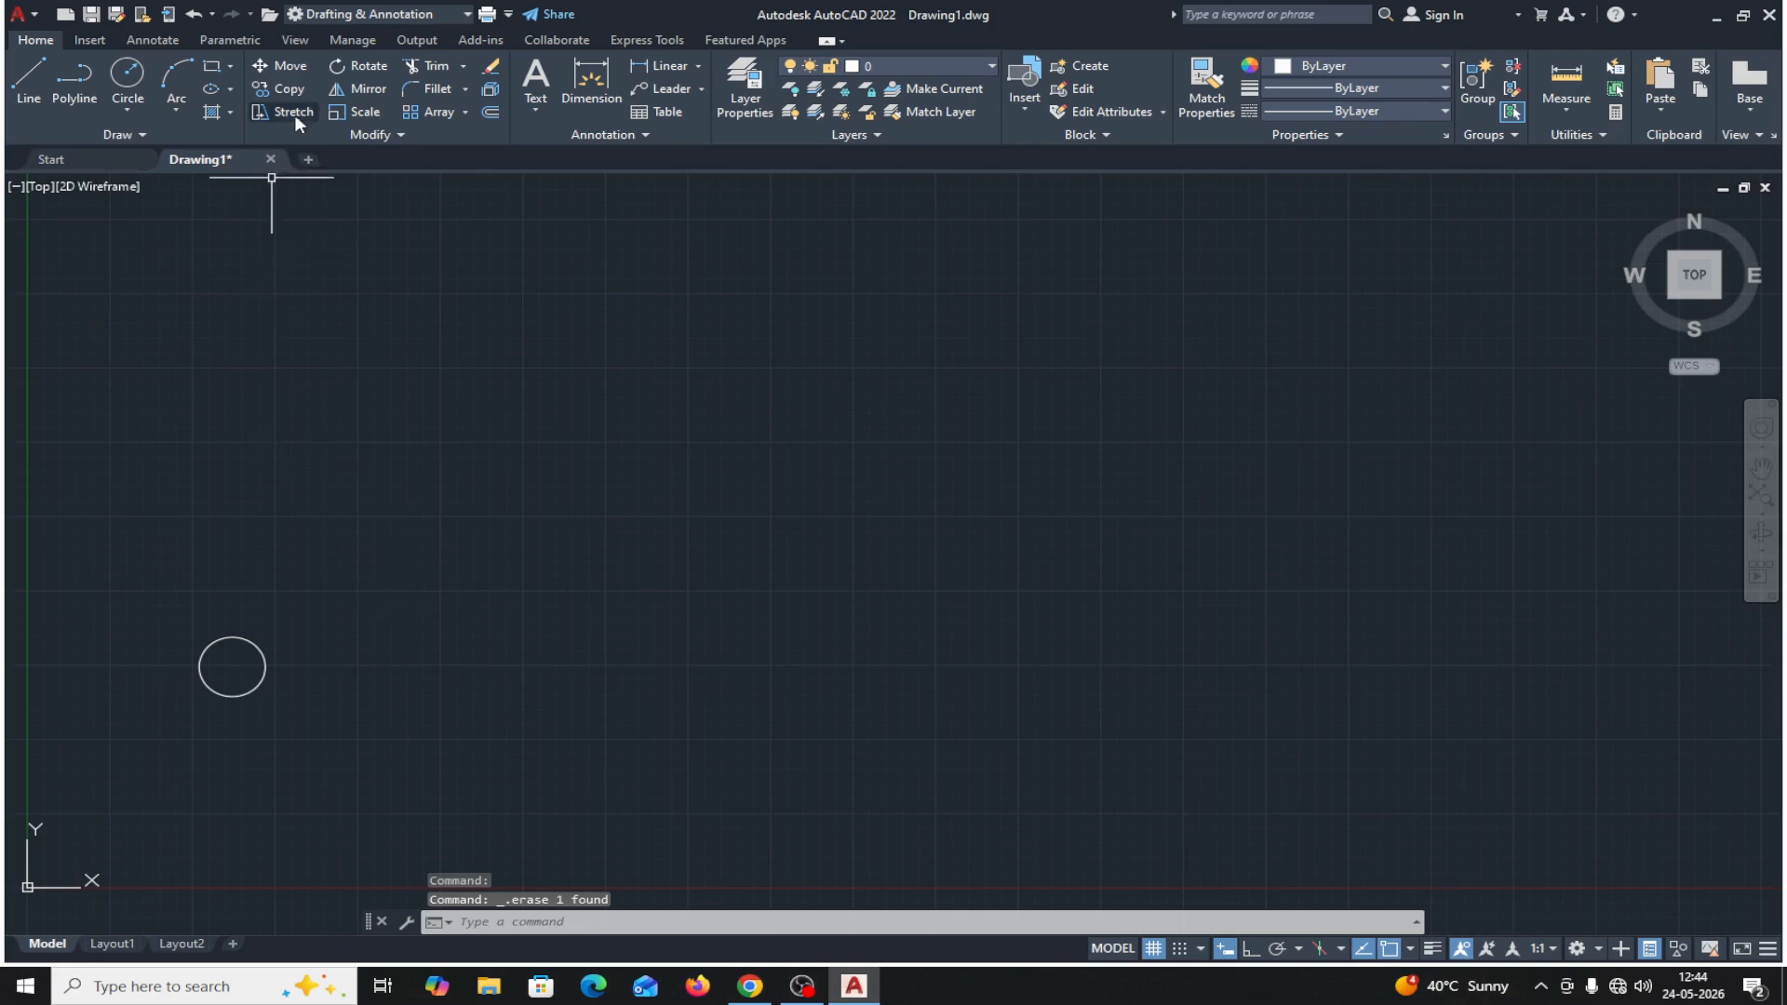
Copy the circle from its center as a 5-item array spaced 400 apart at 30°, and exit the Copy command.
click(296, 90)
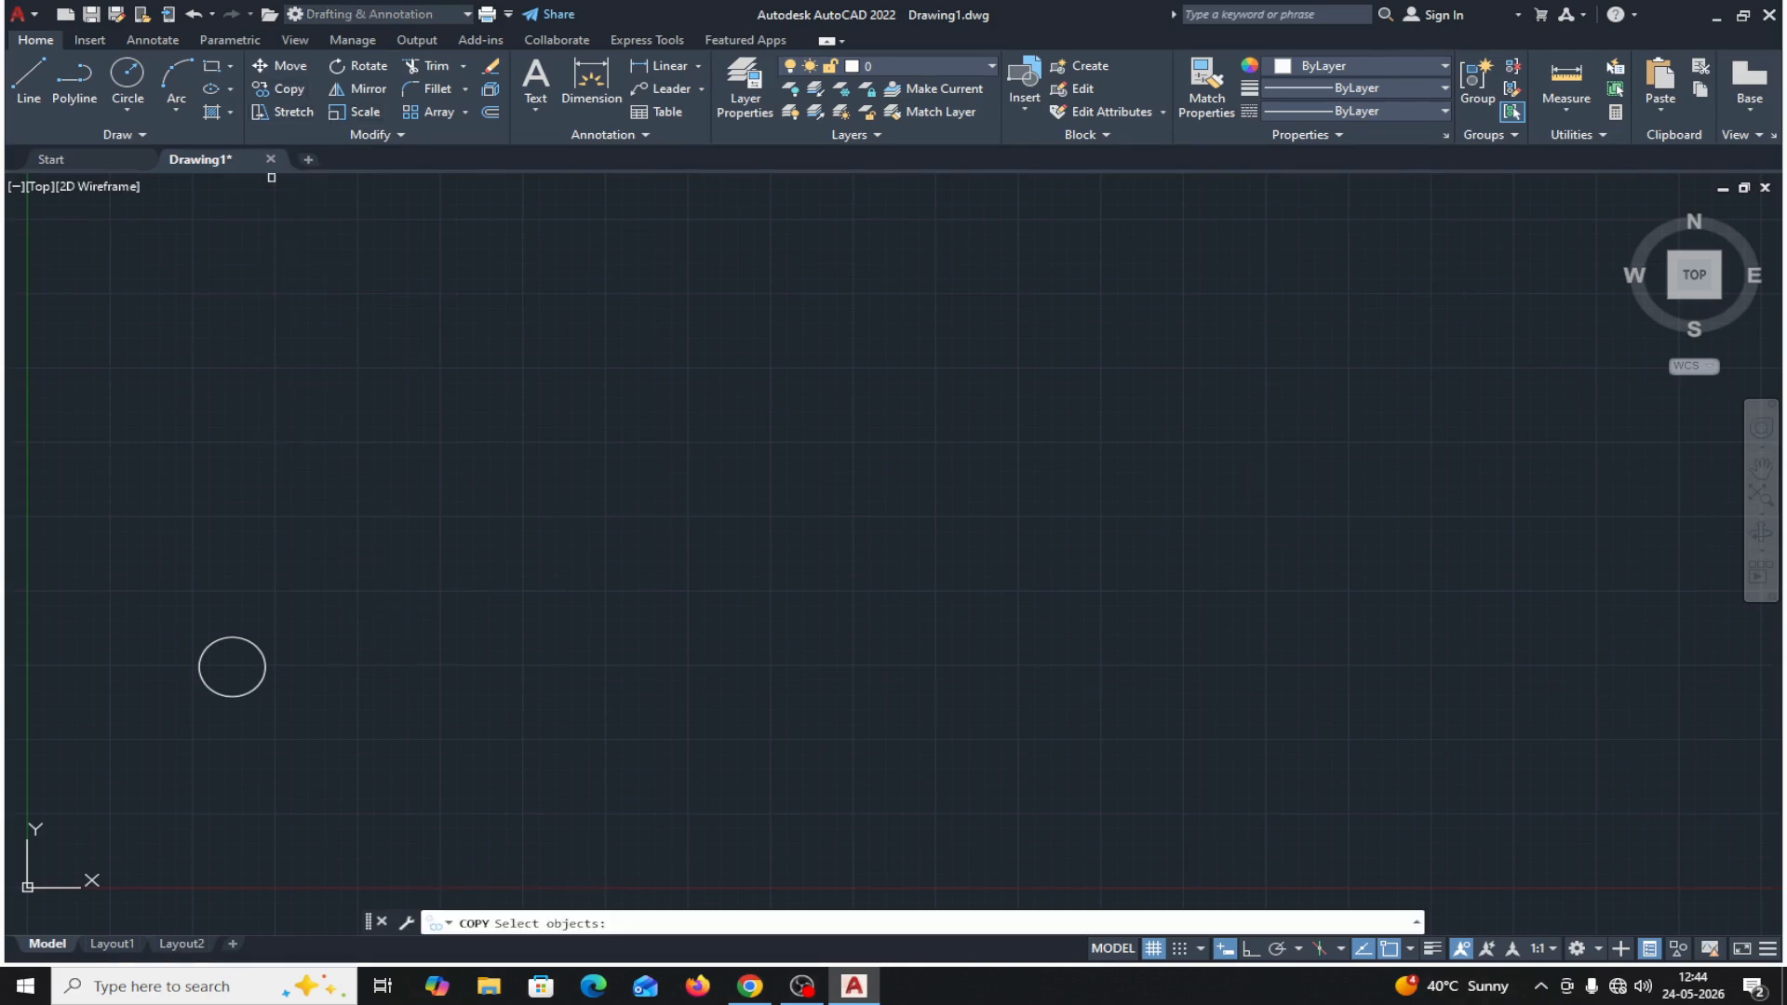
click(259, 647)
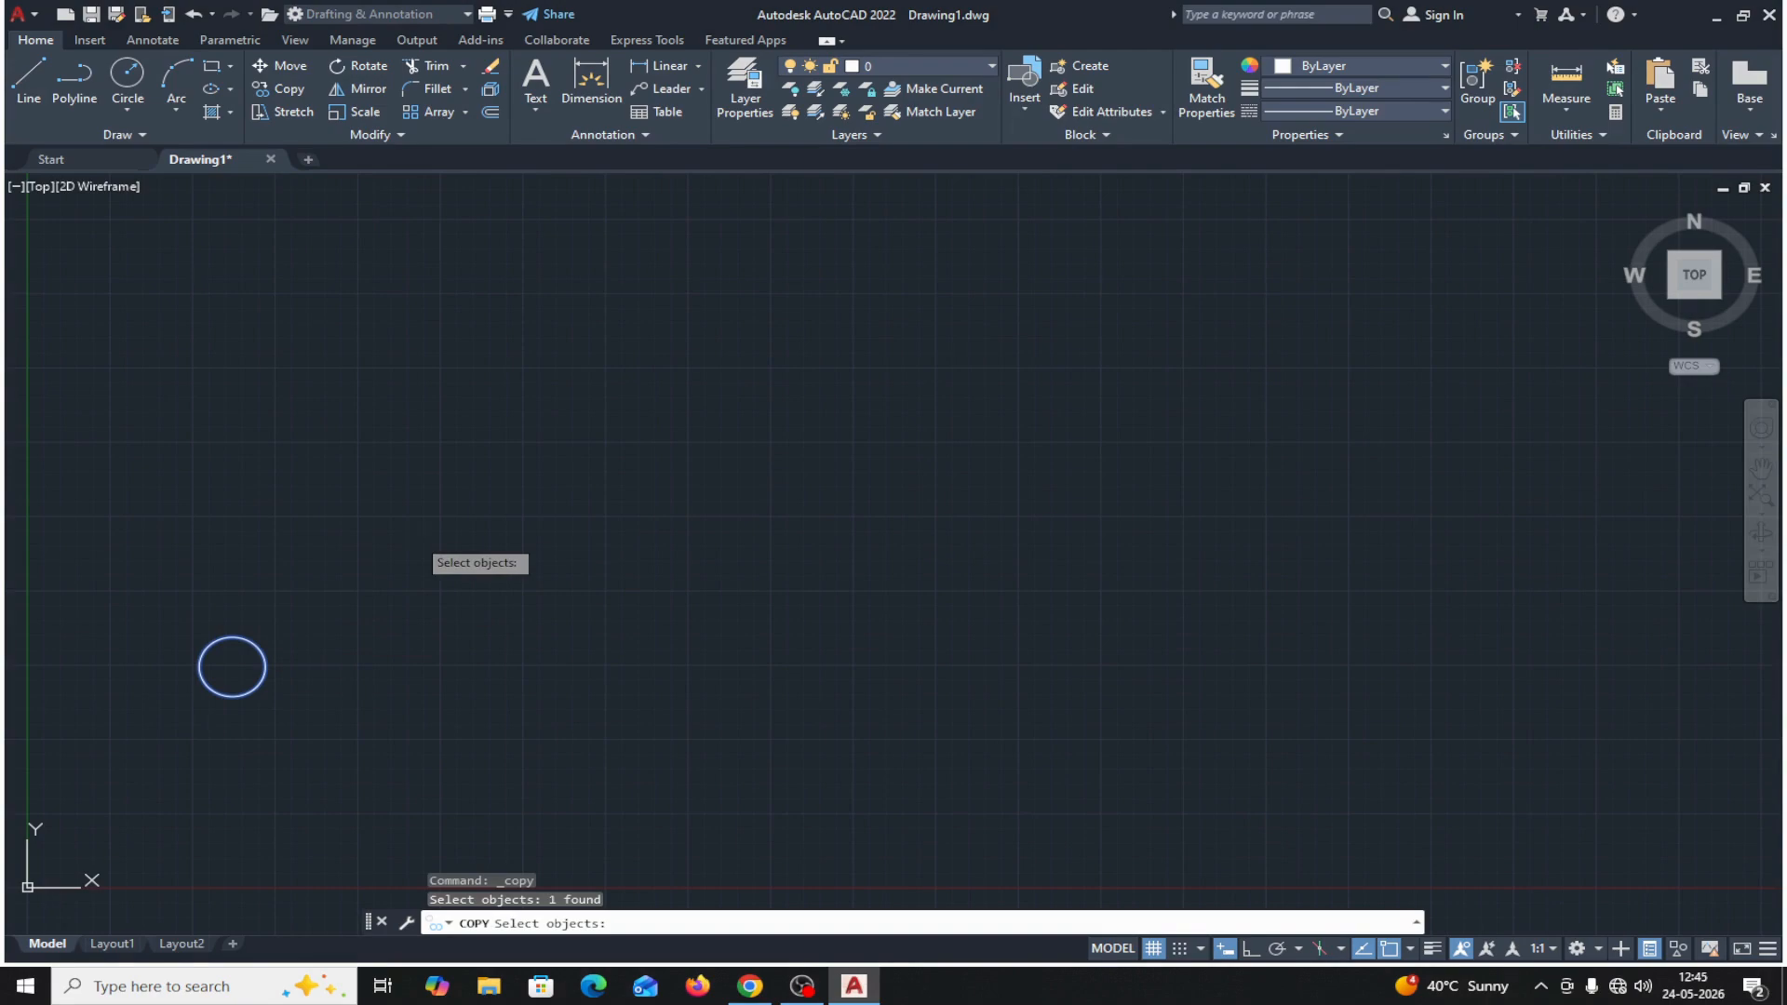
key(Return)
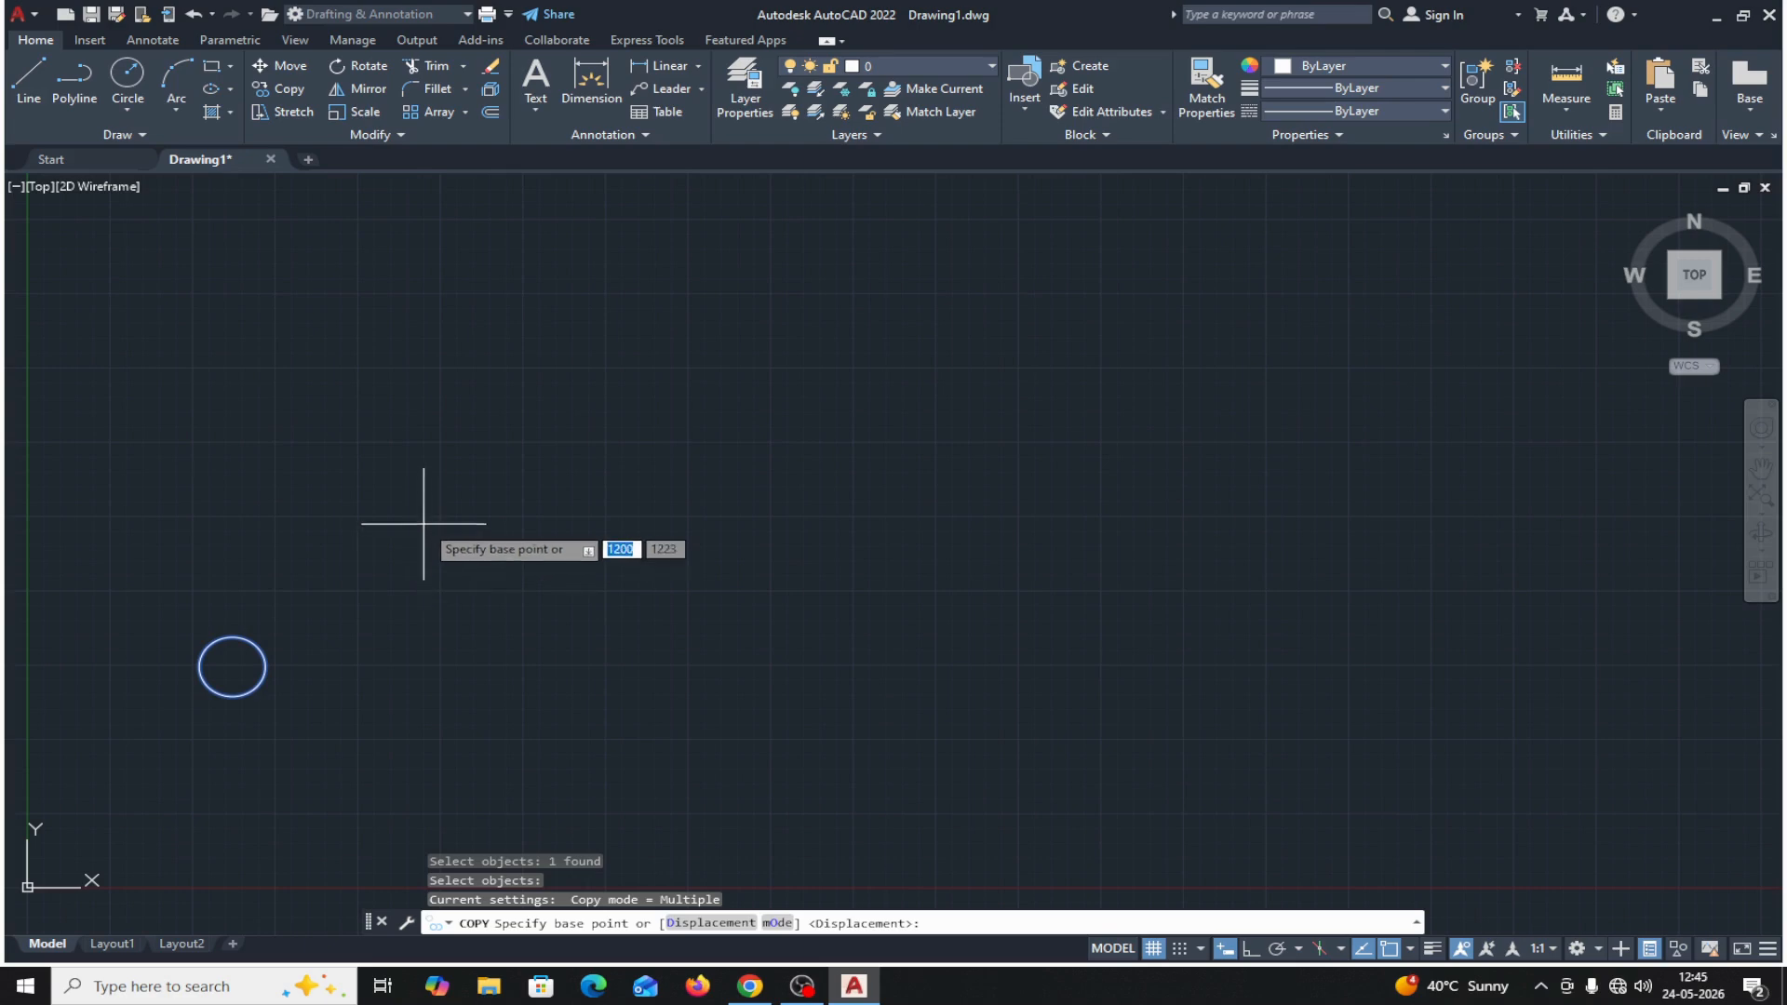
click(232, 666)
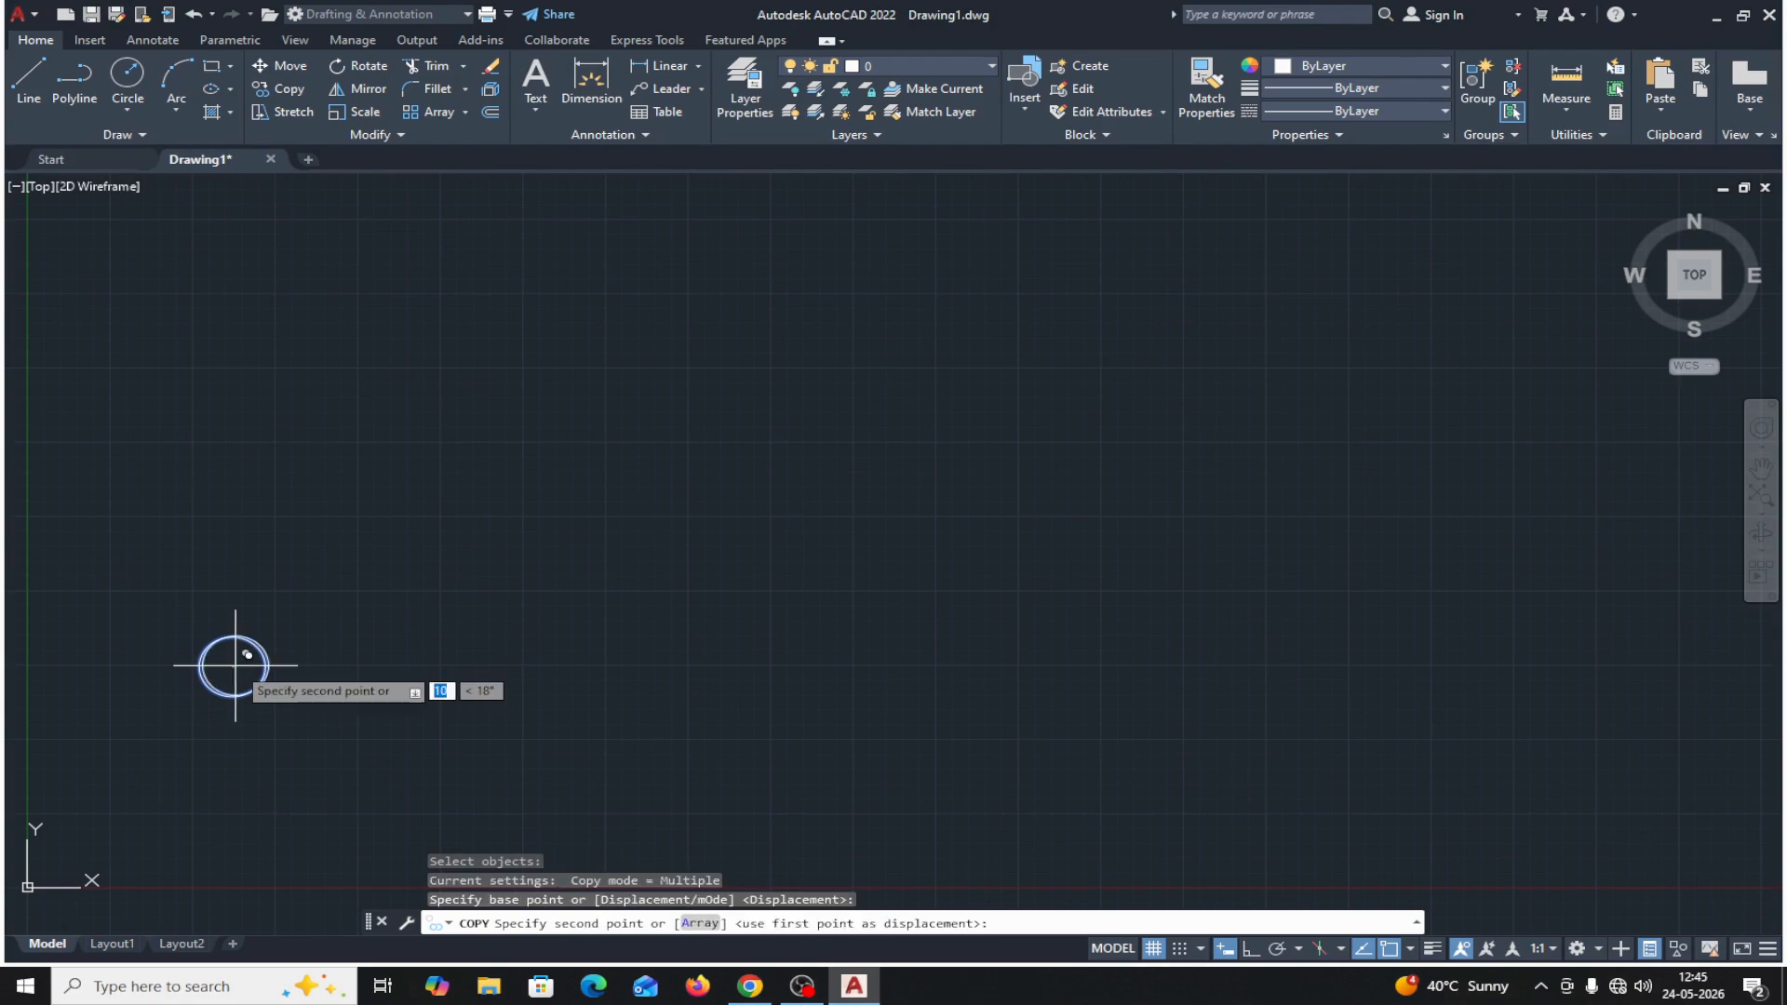
click(700, 923)
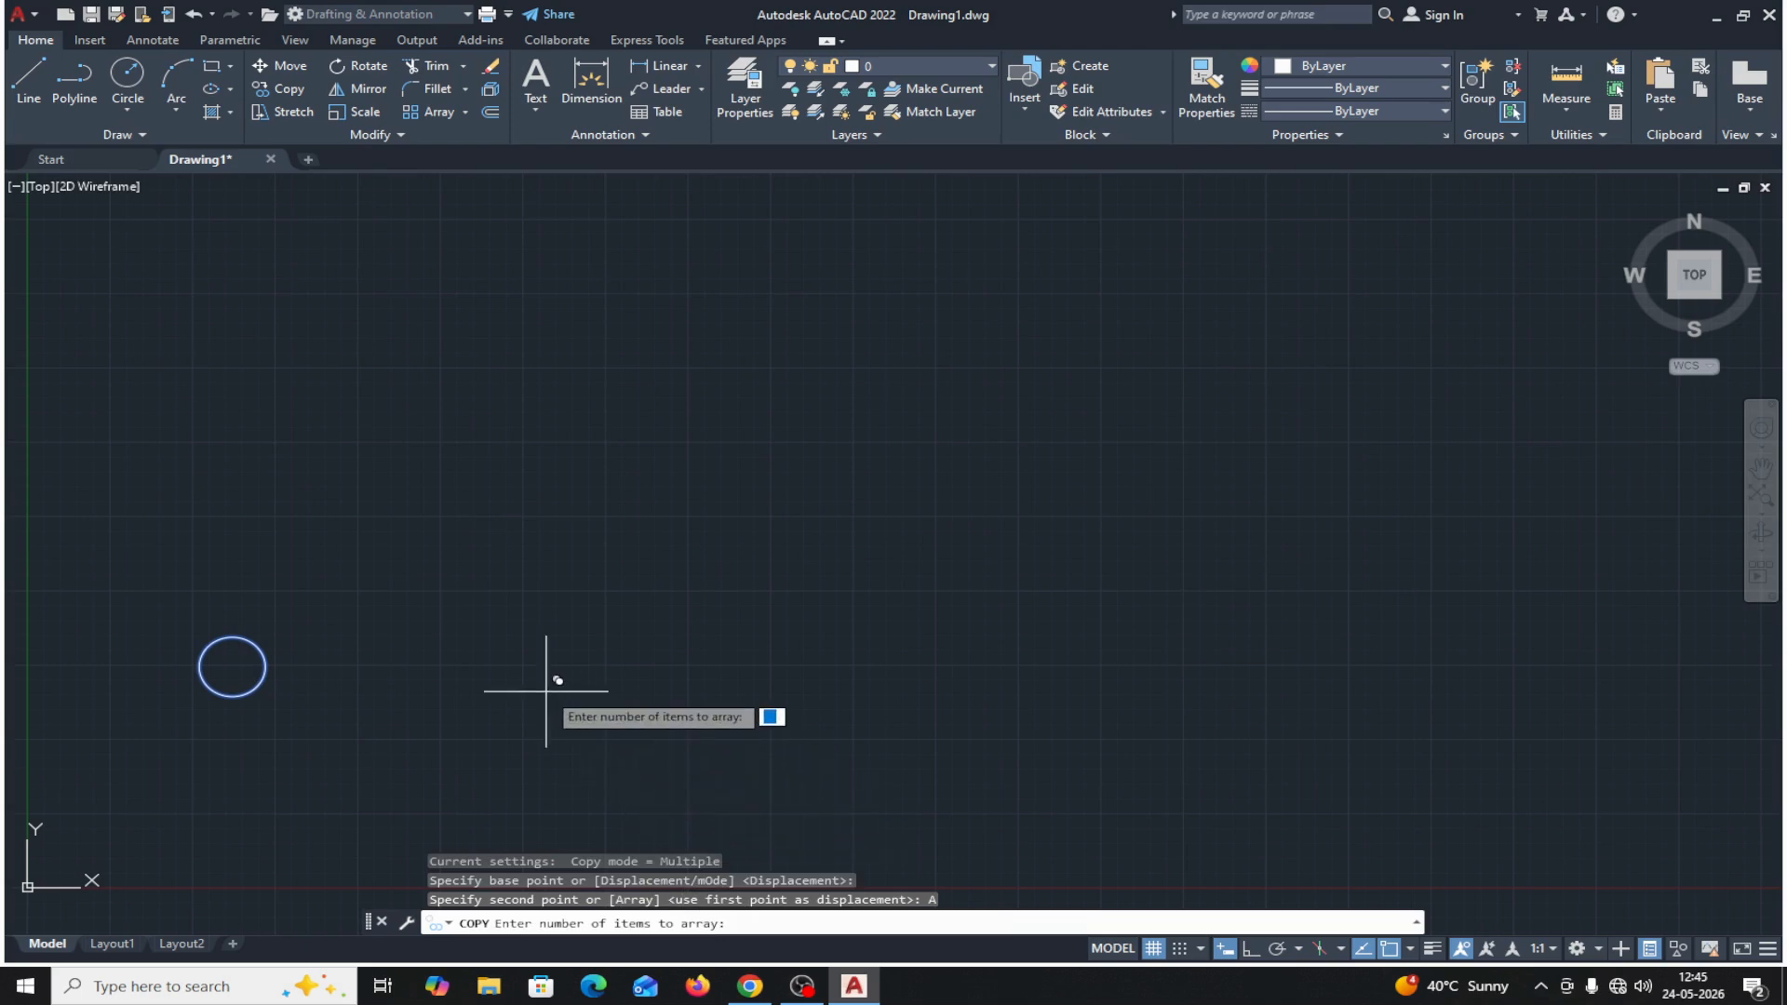
text(5)
key(Return)
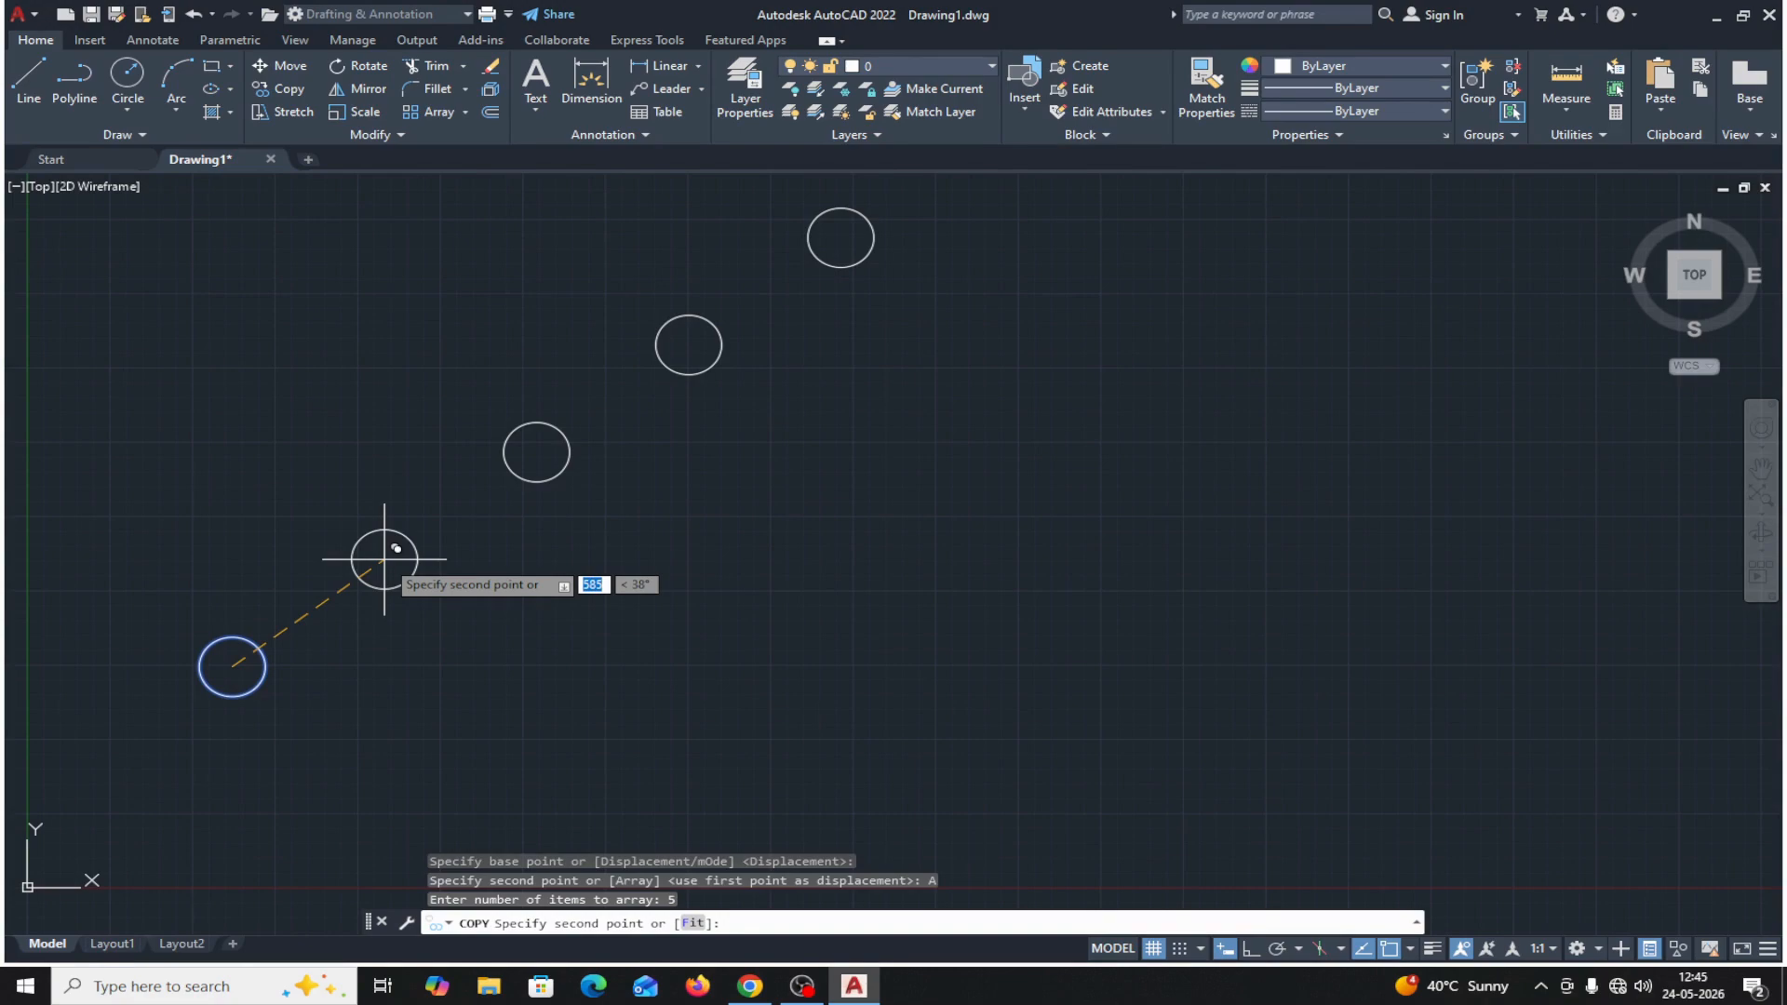
text(40)
key(Tab)
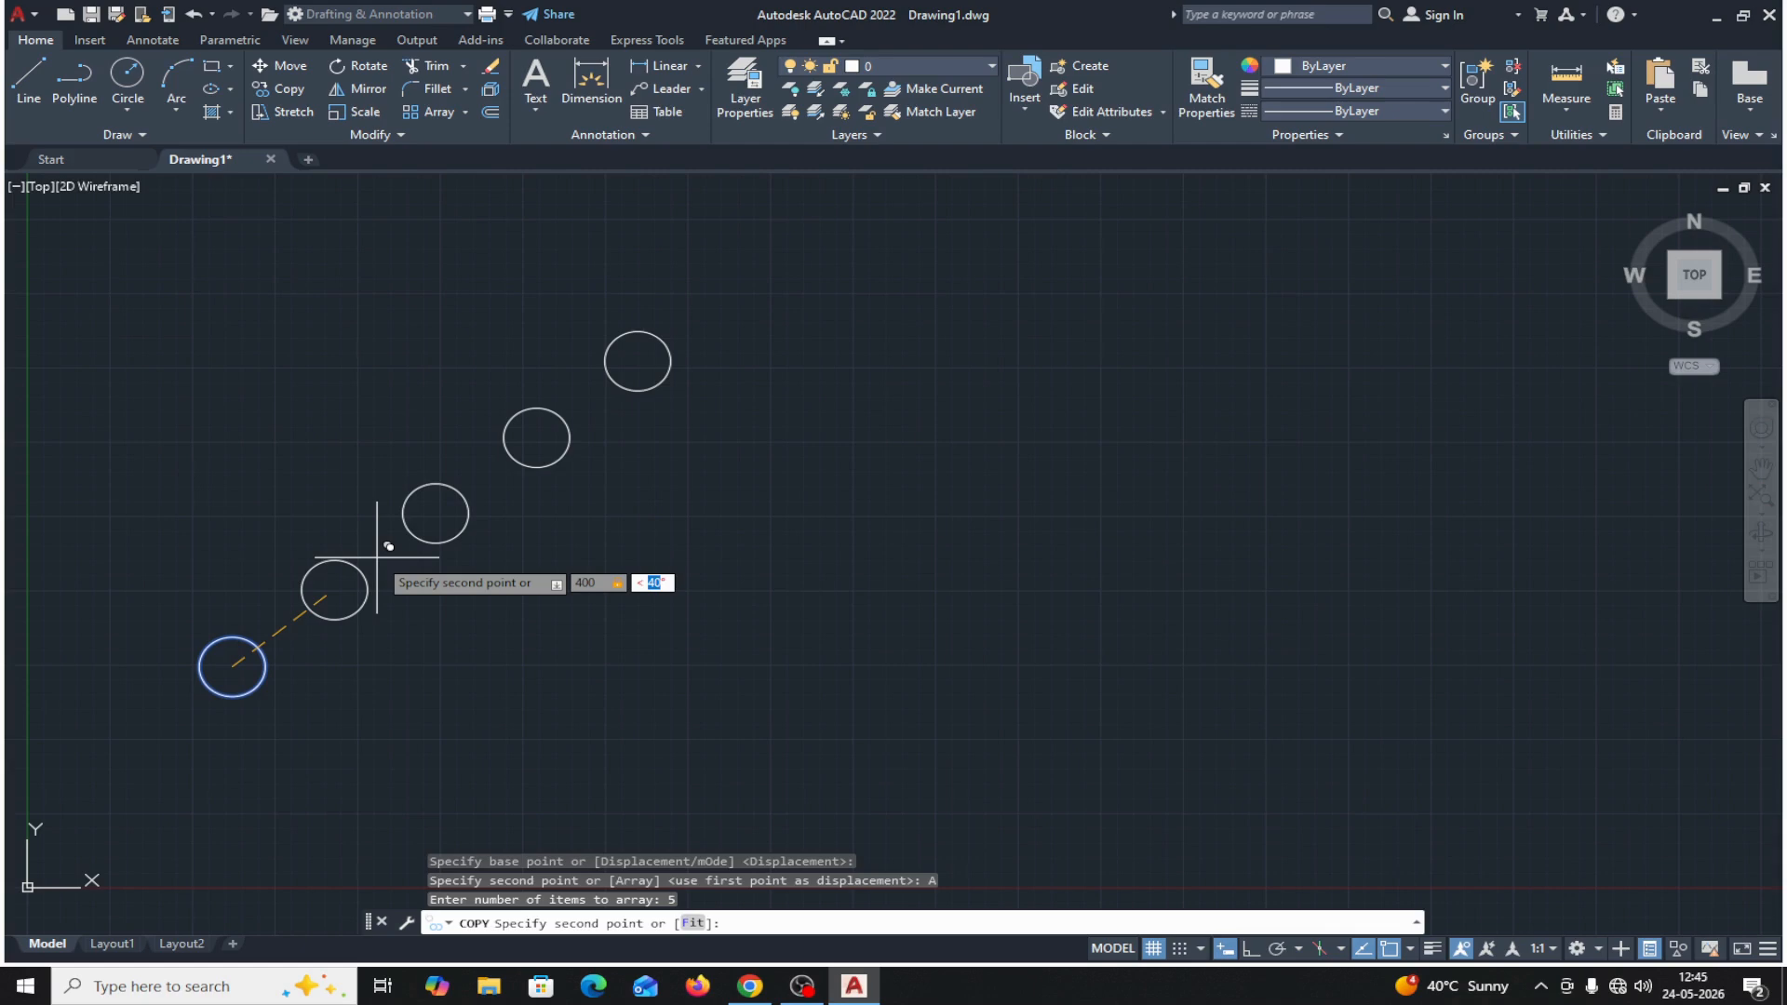
text(30)
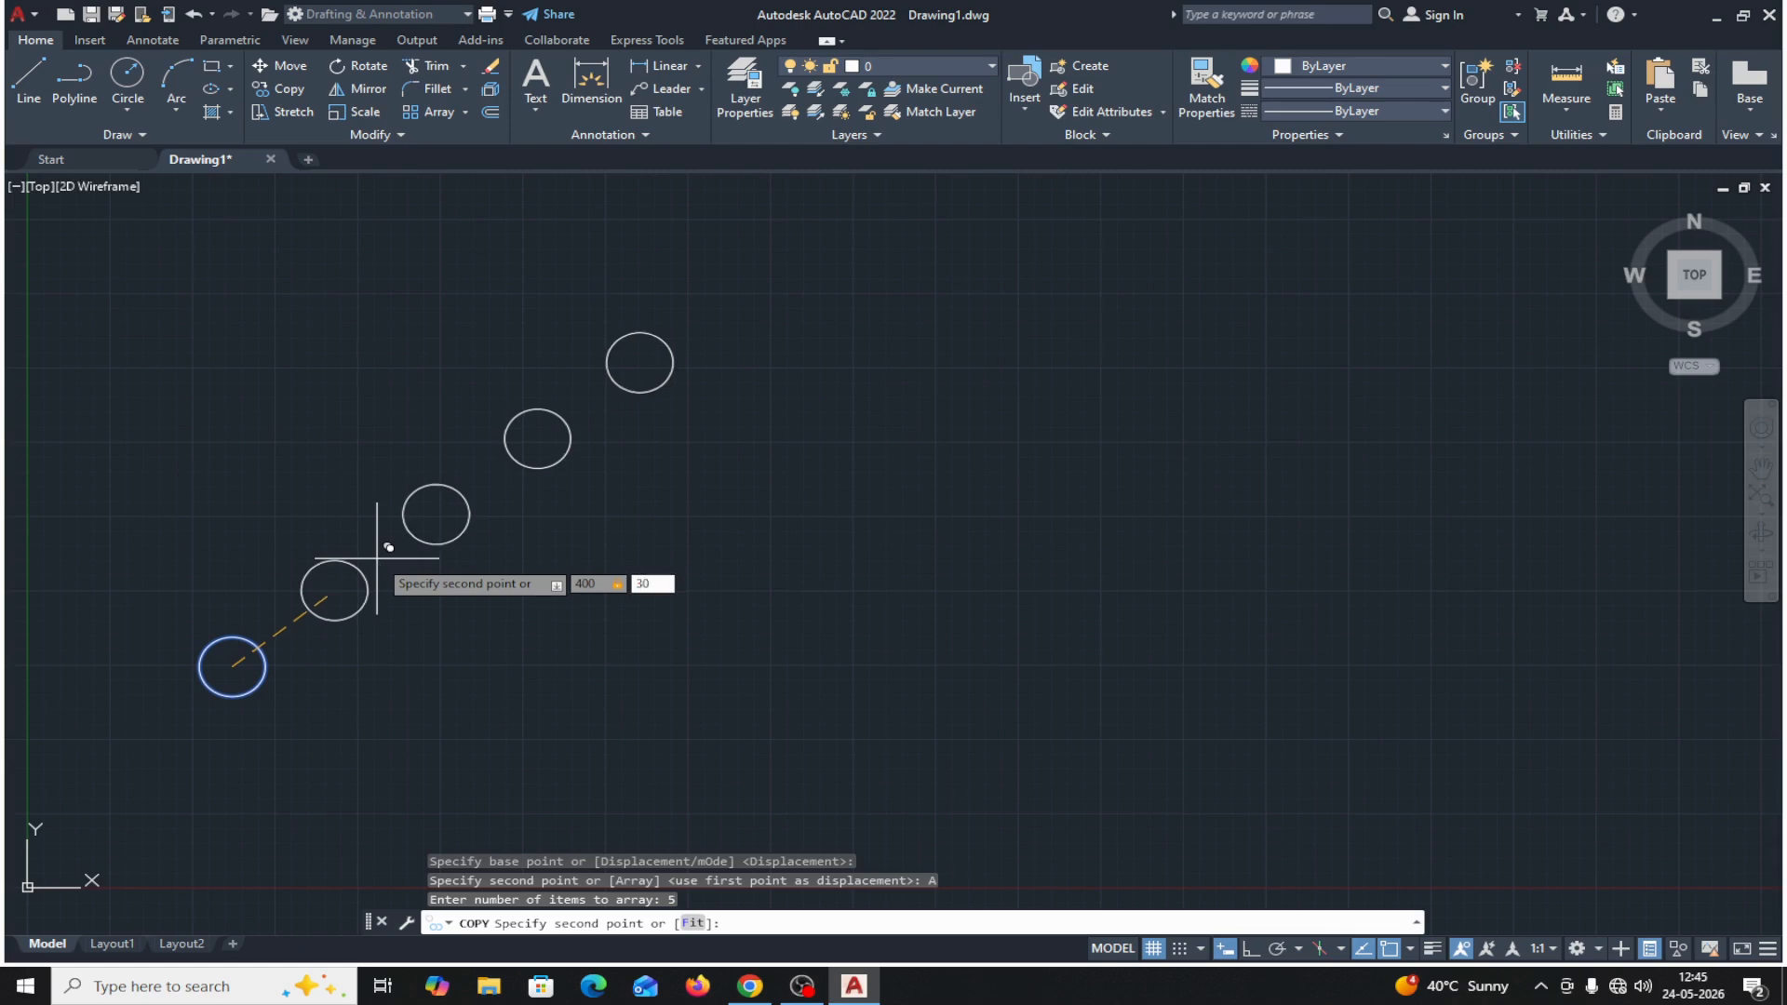
key(Return)
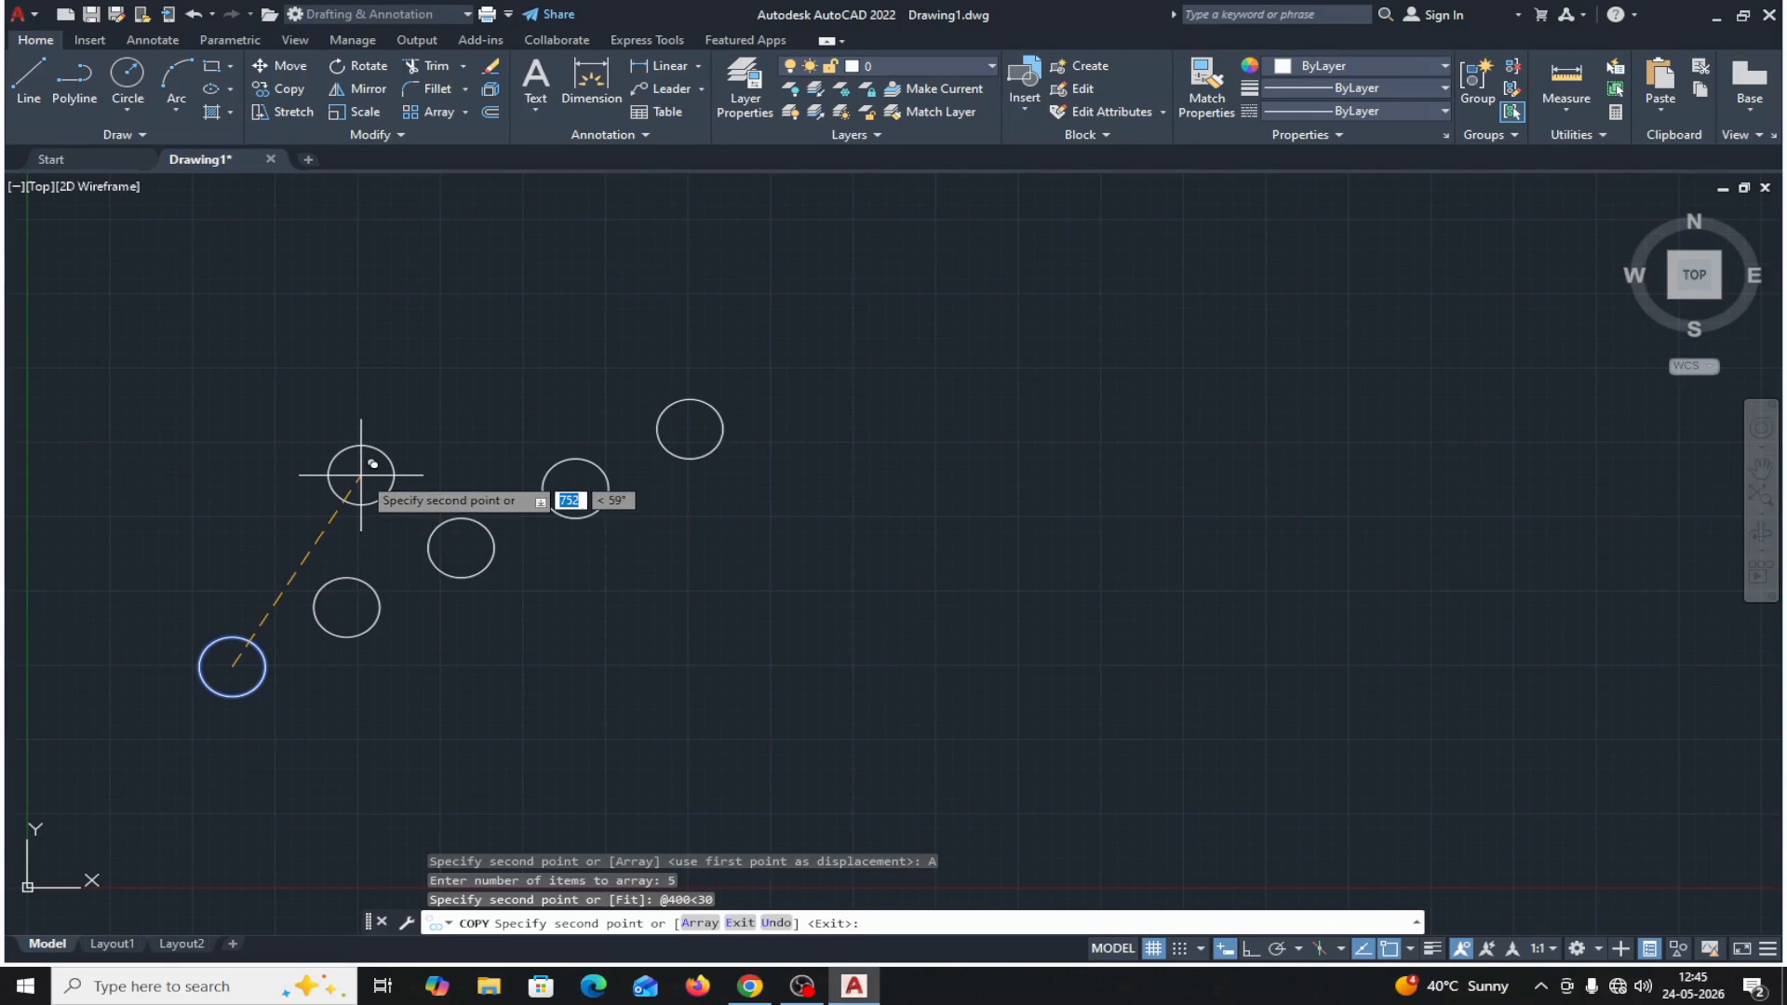
click(740, 922)
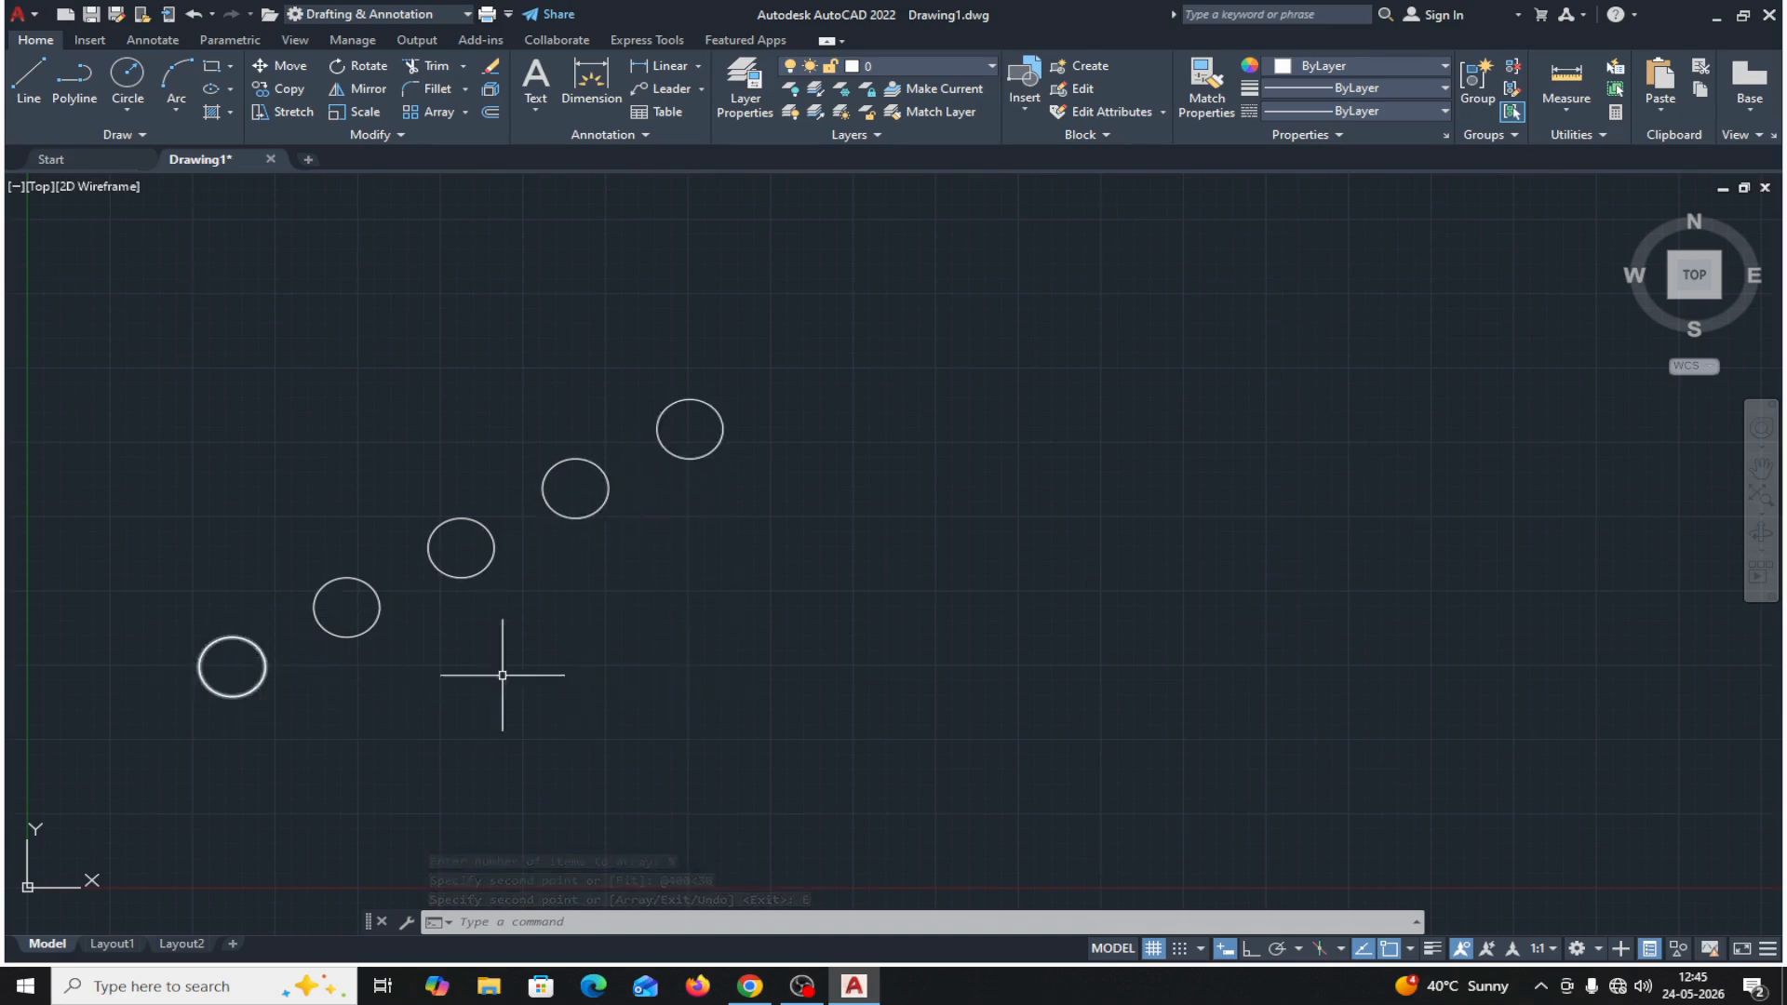
Measure the center-to-center distances between neighbouring circles, from the original through the fourth in the row, and exit the measurement.
click(1567, 109)
click(1573, 184)
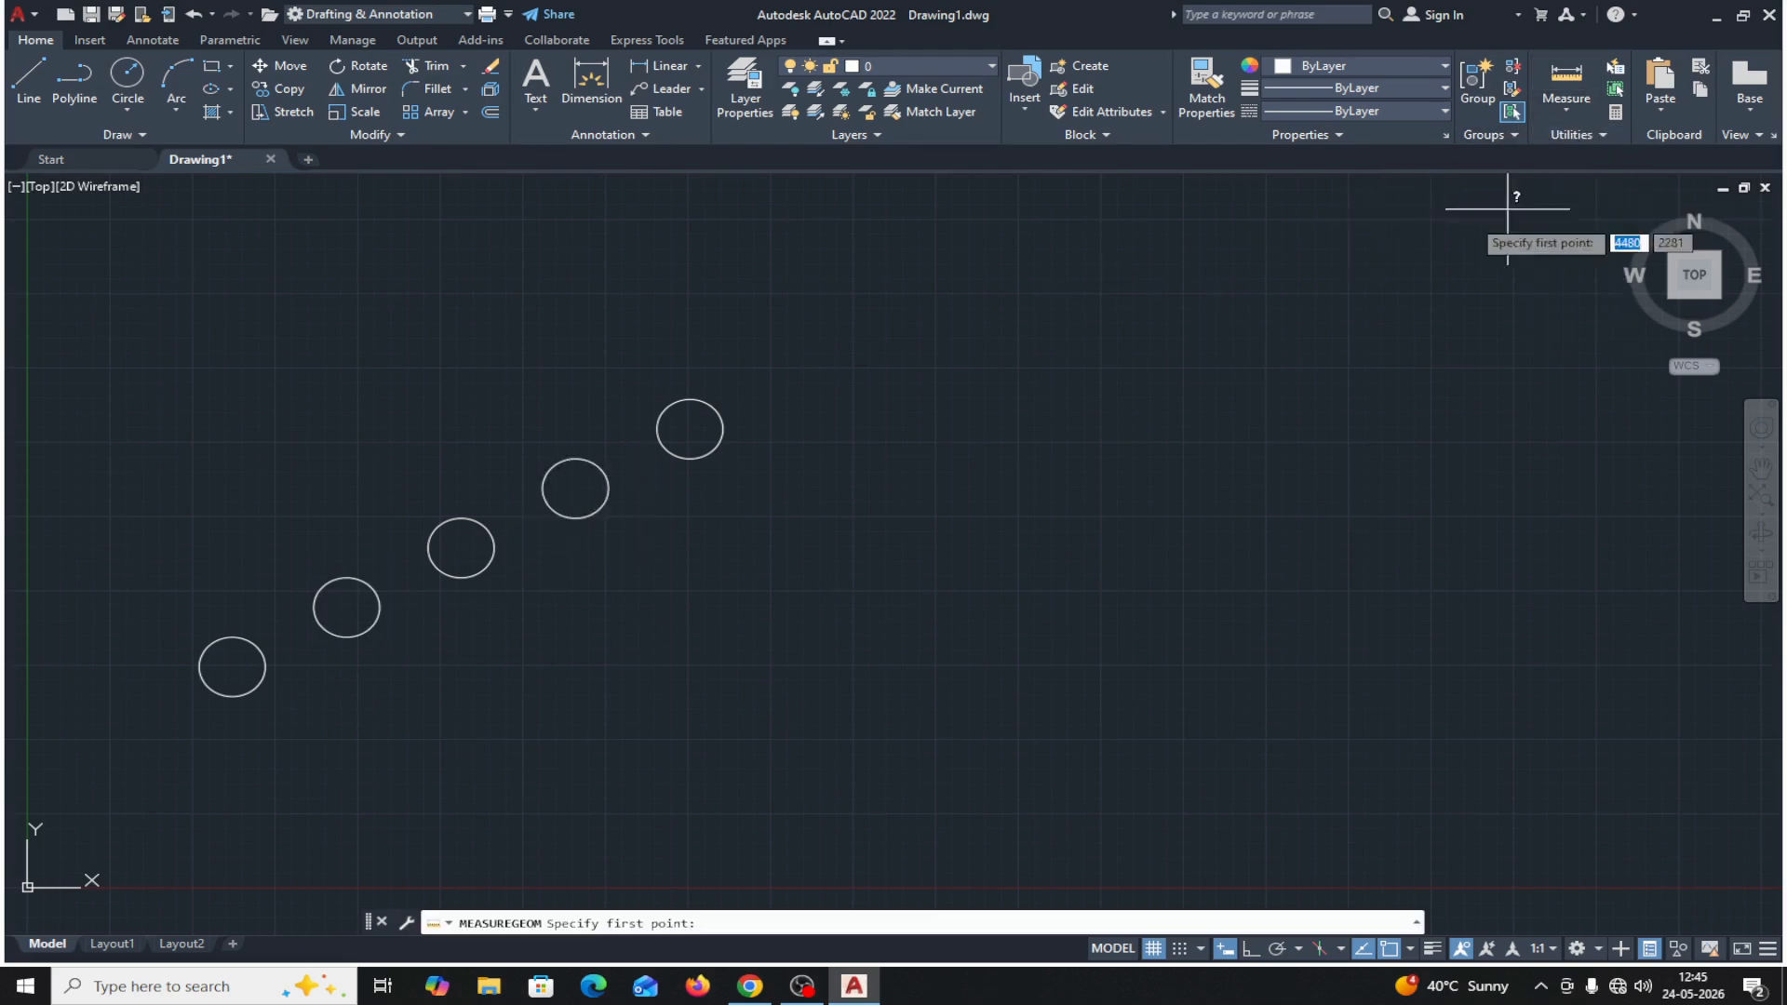
click(233, 666)
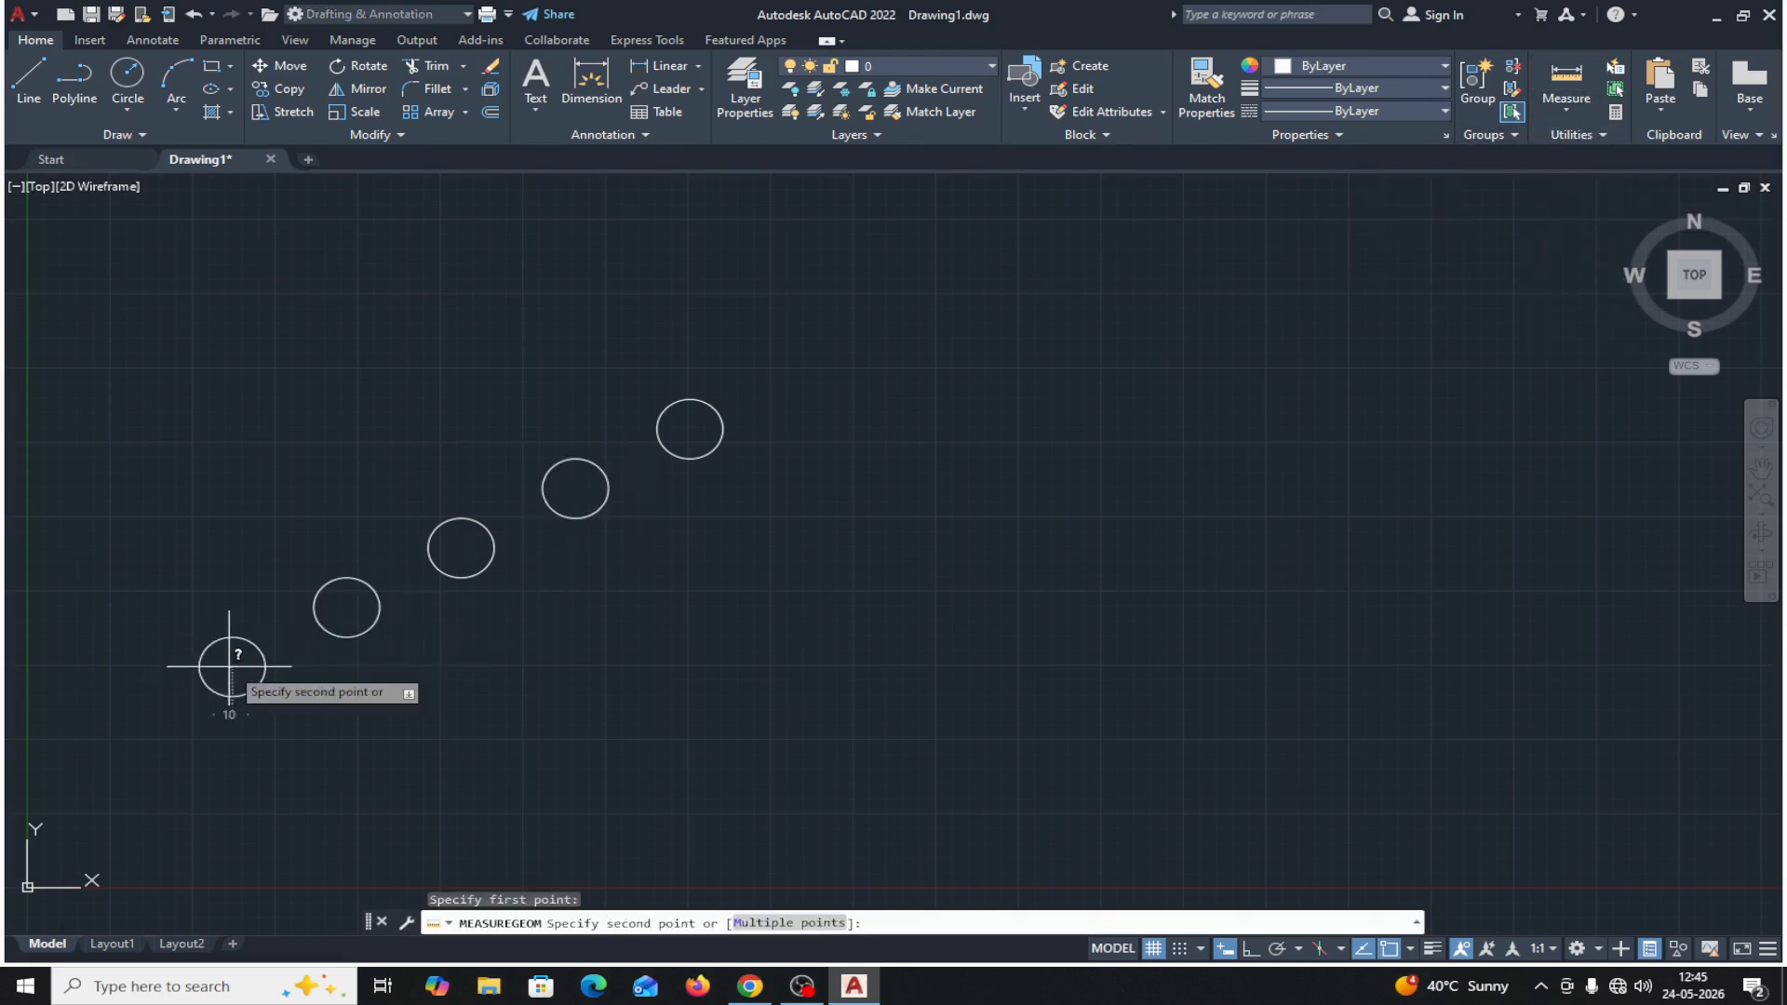
click(346, 607)
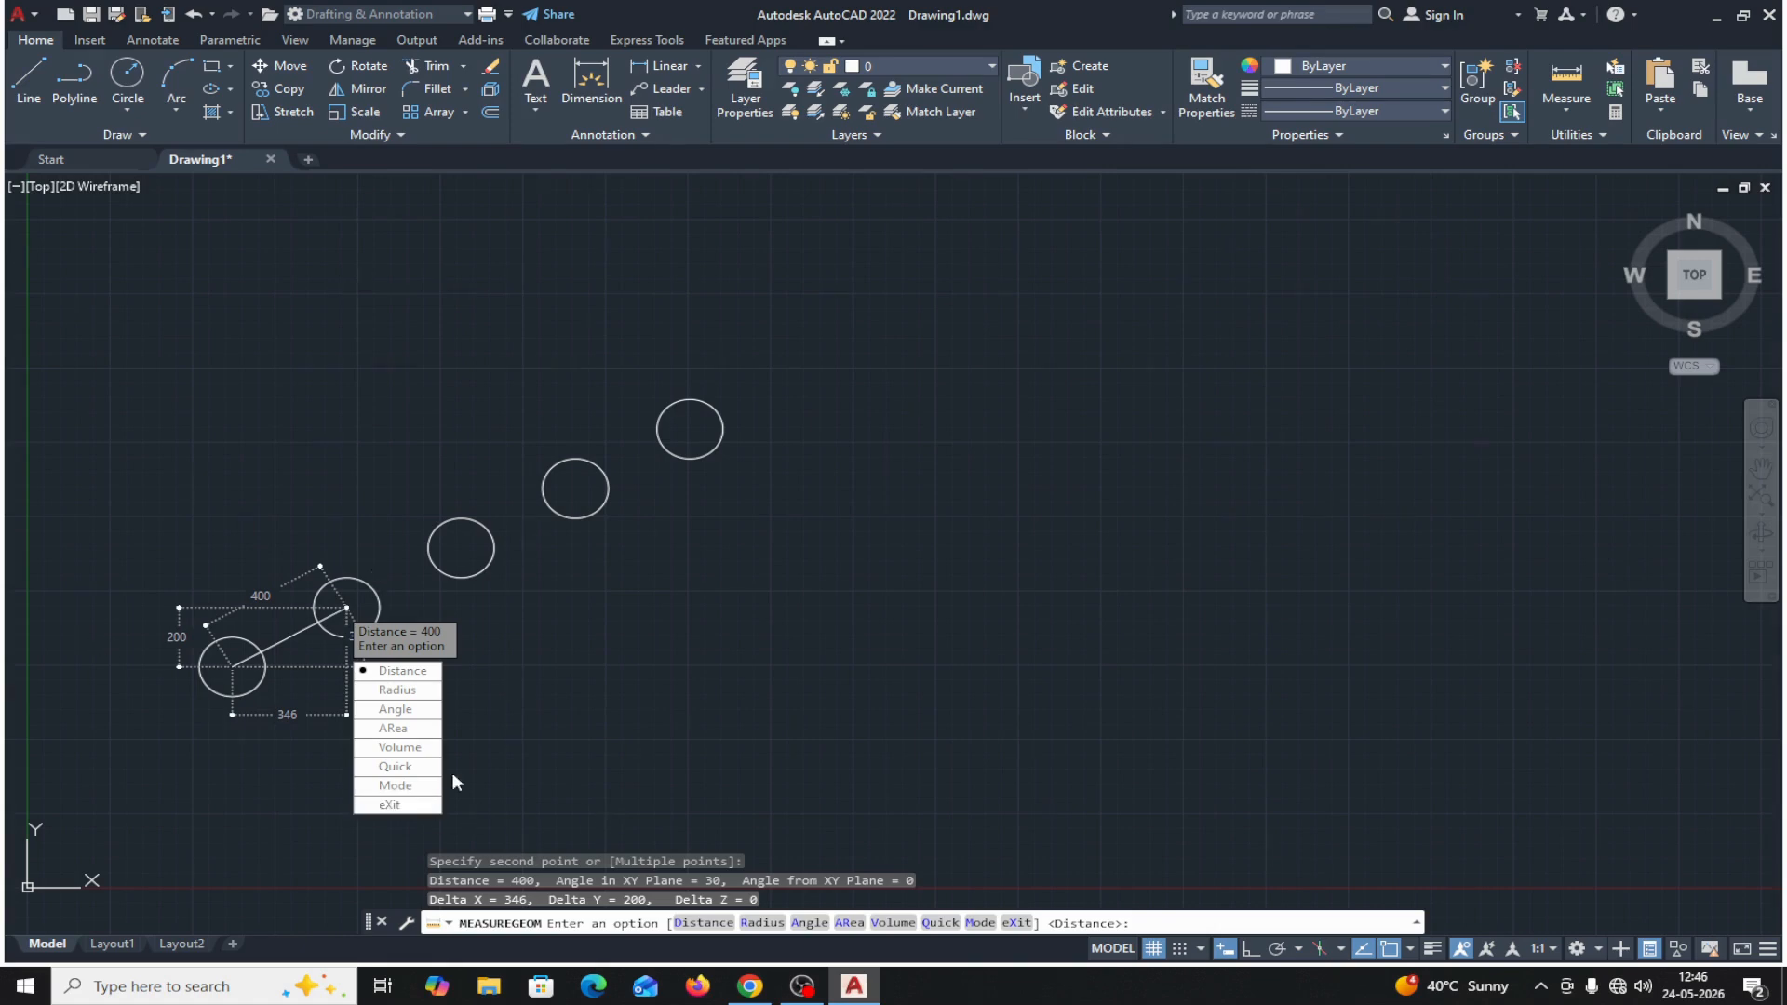
click(397, 670)
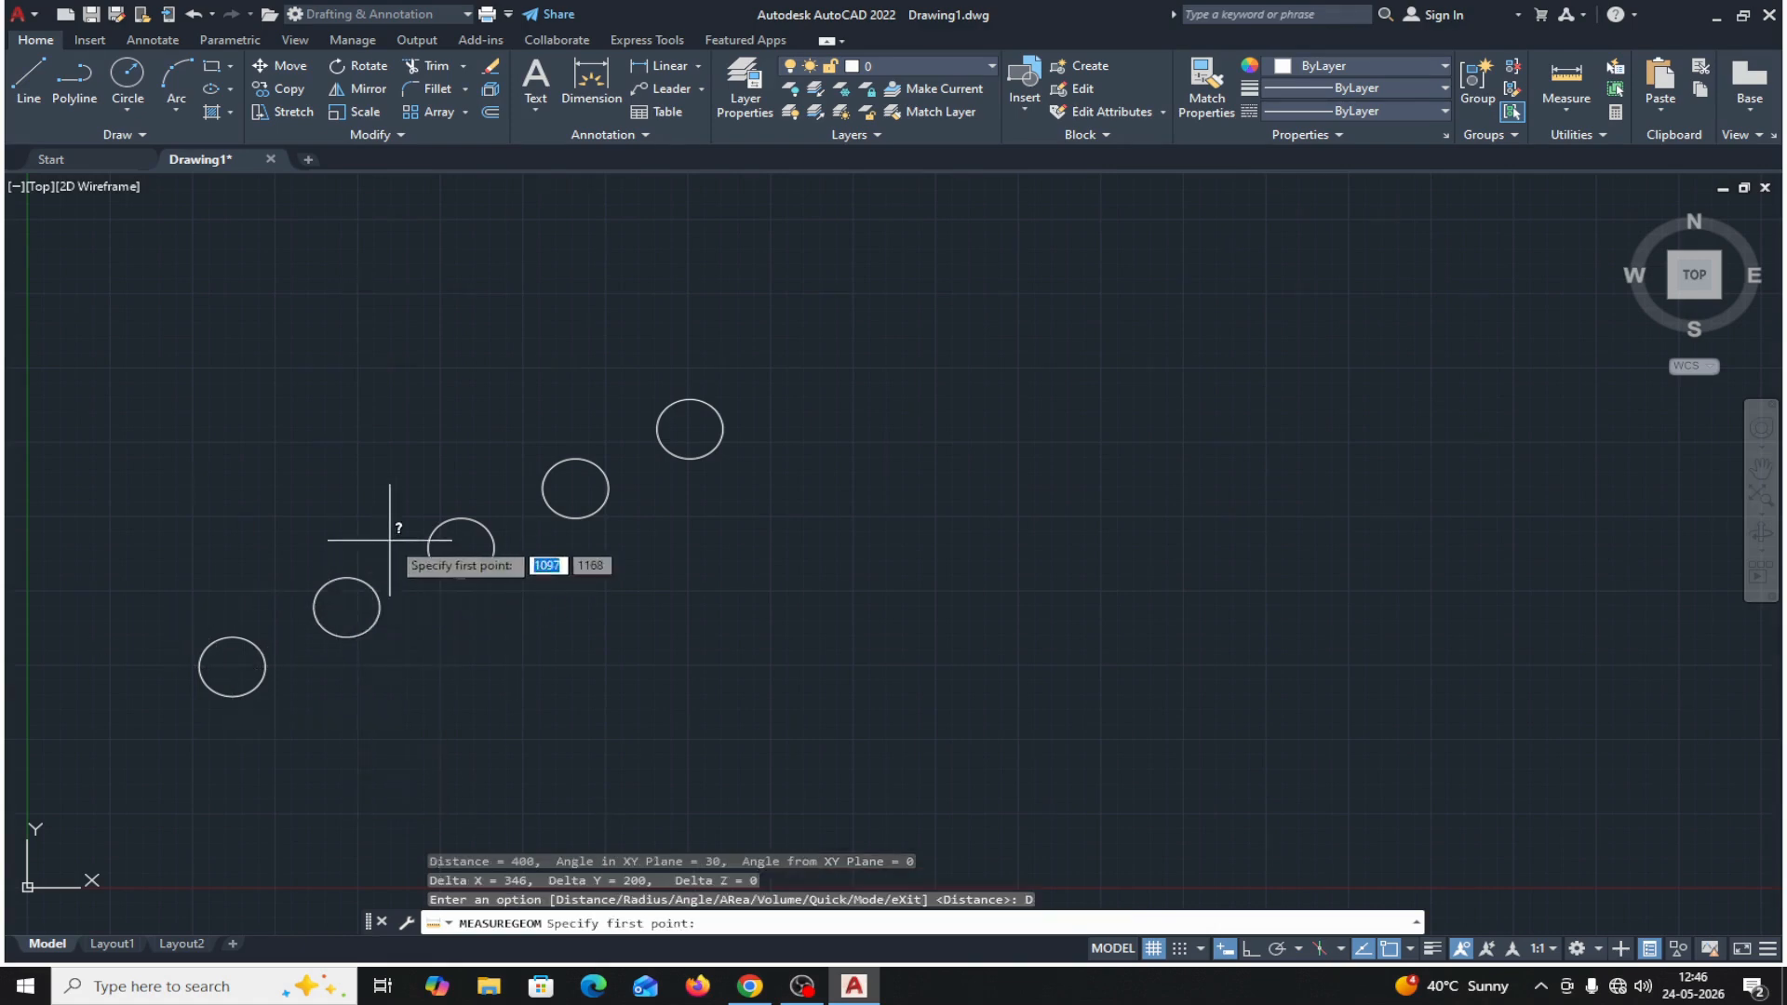
click(347, 607)
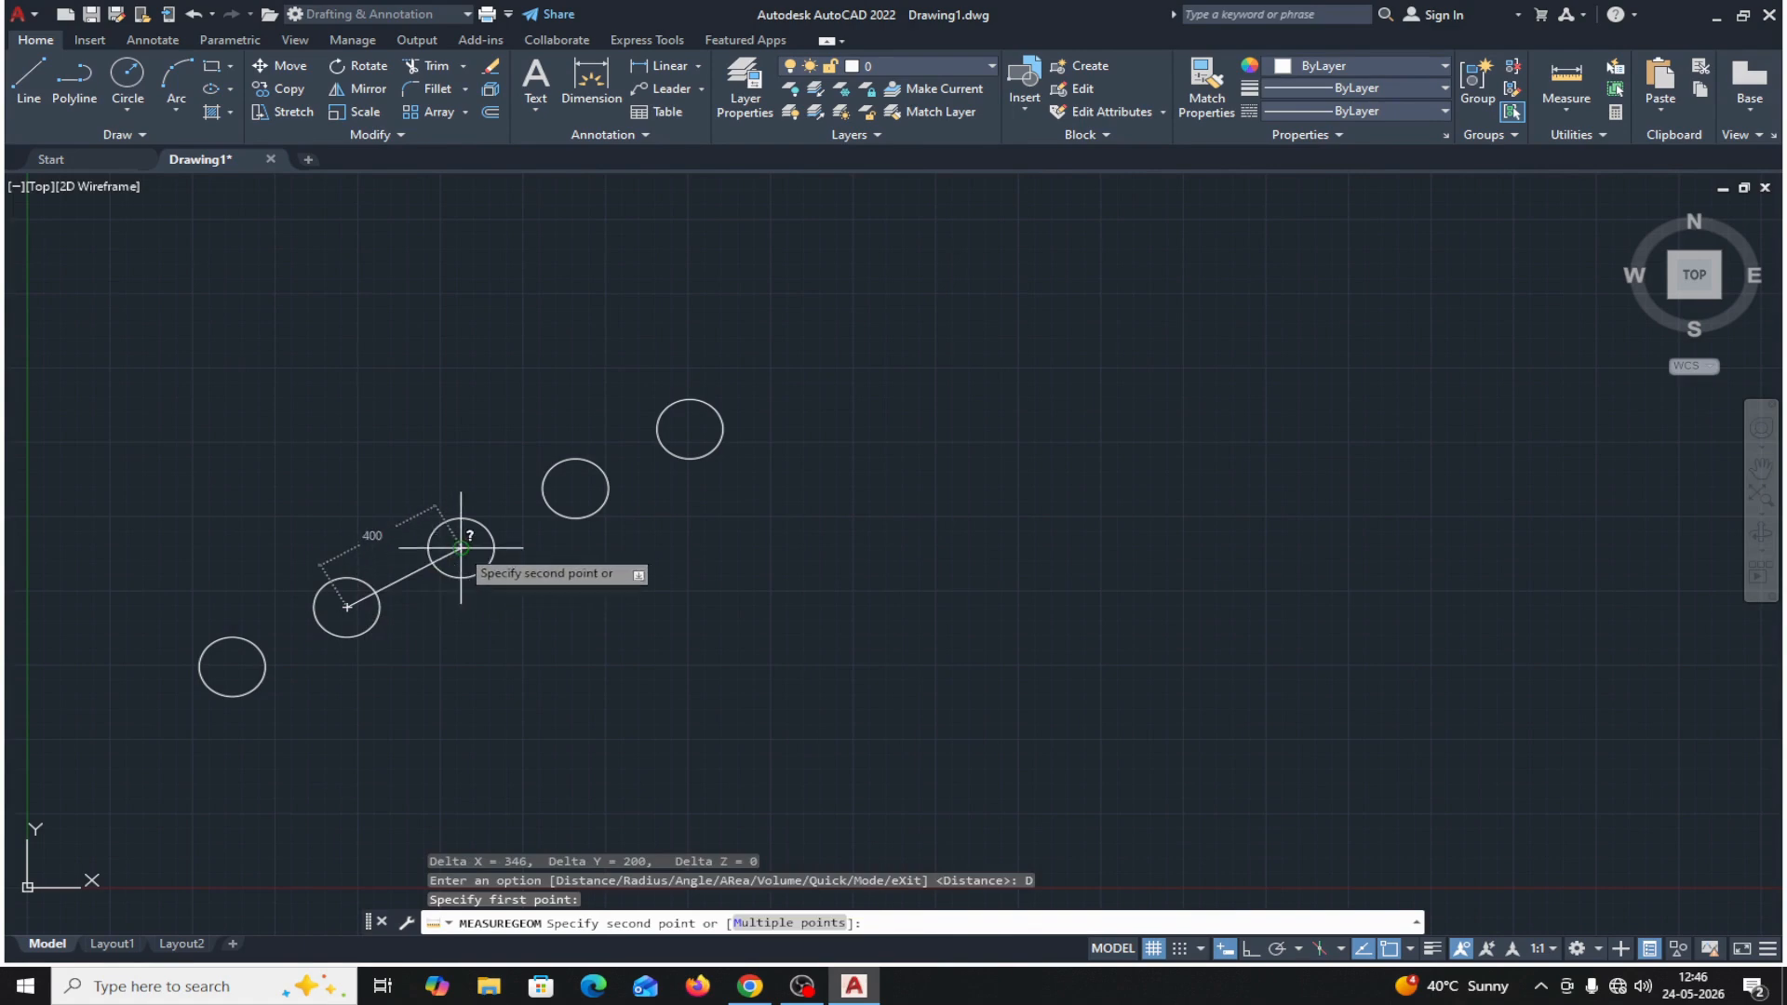
click(461, 548)
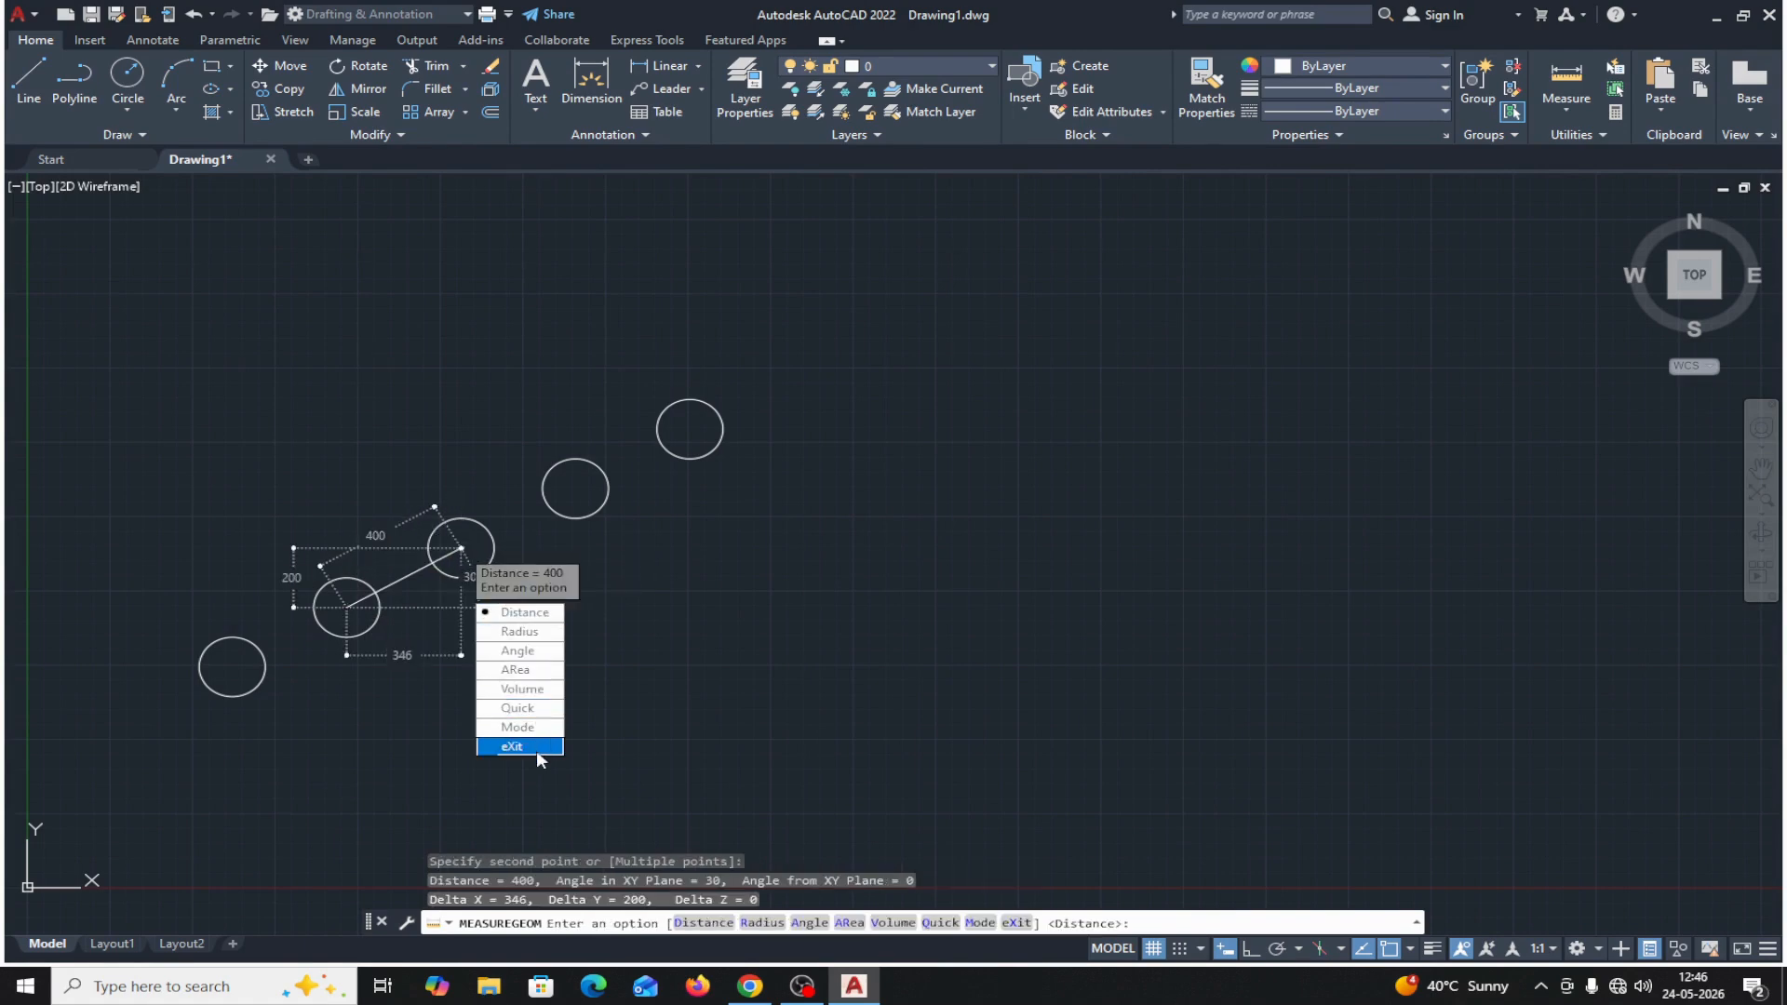
click(521, 612)
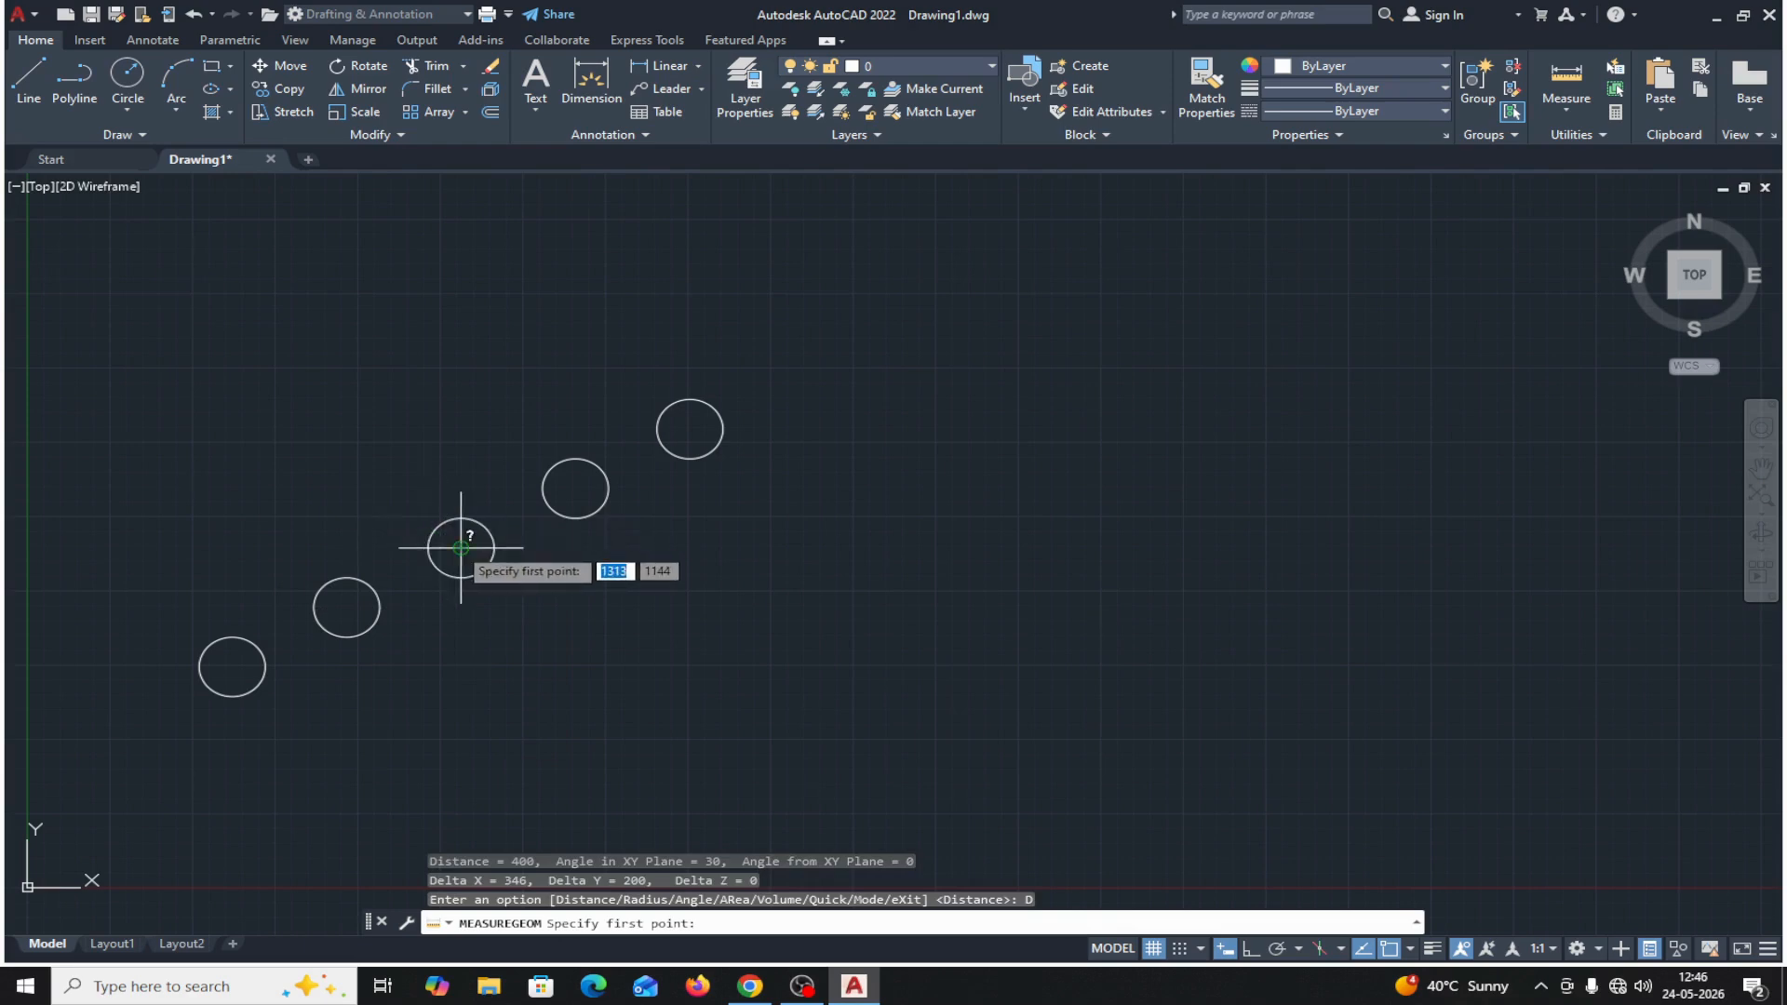
click(461, 547)
click(575, 489)
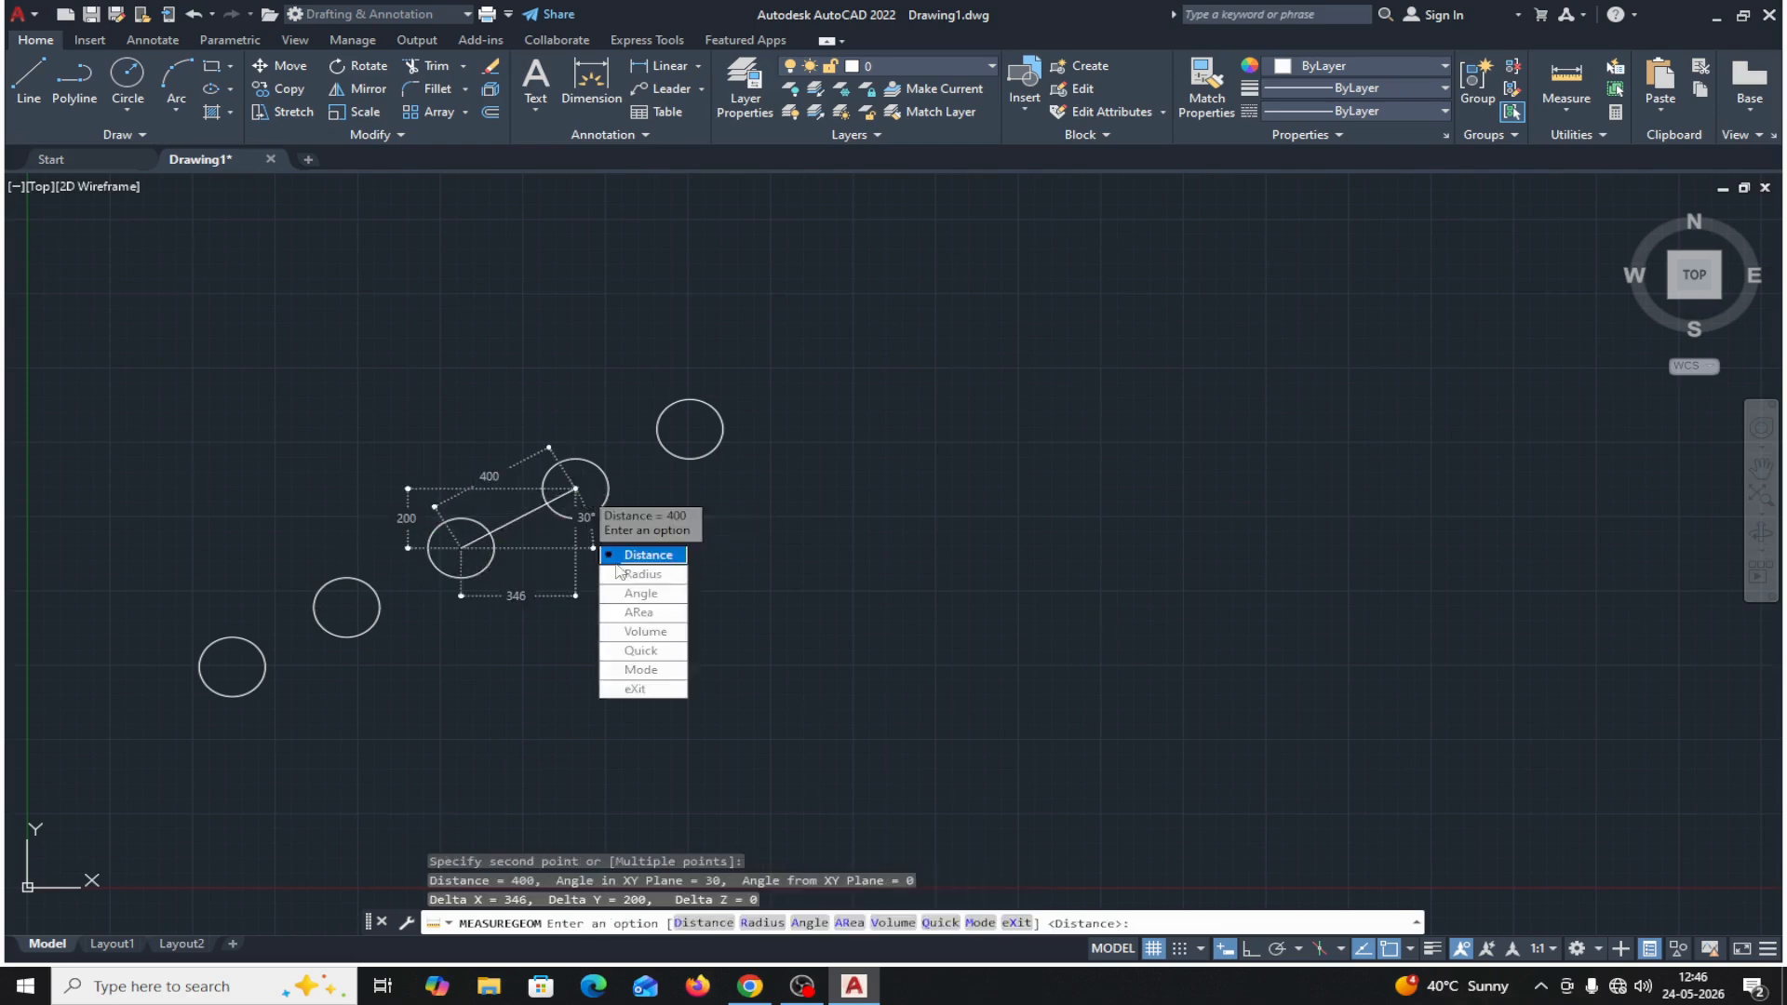
click(655, 688)
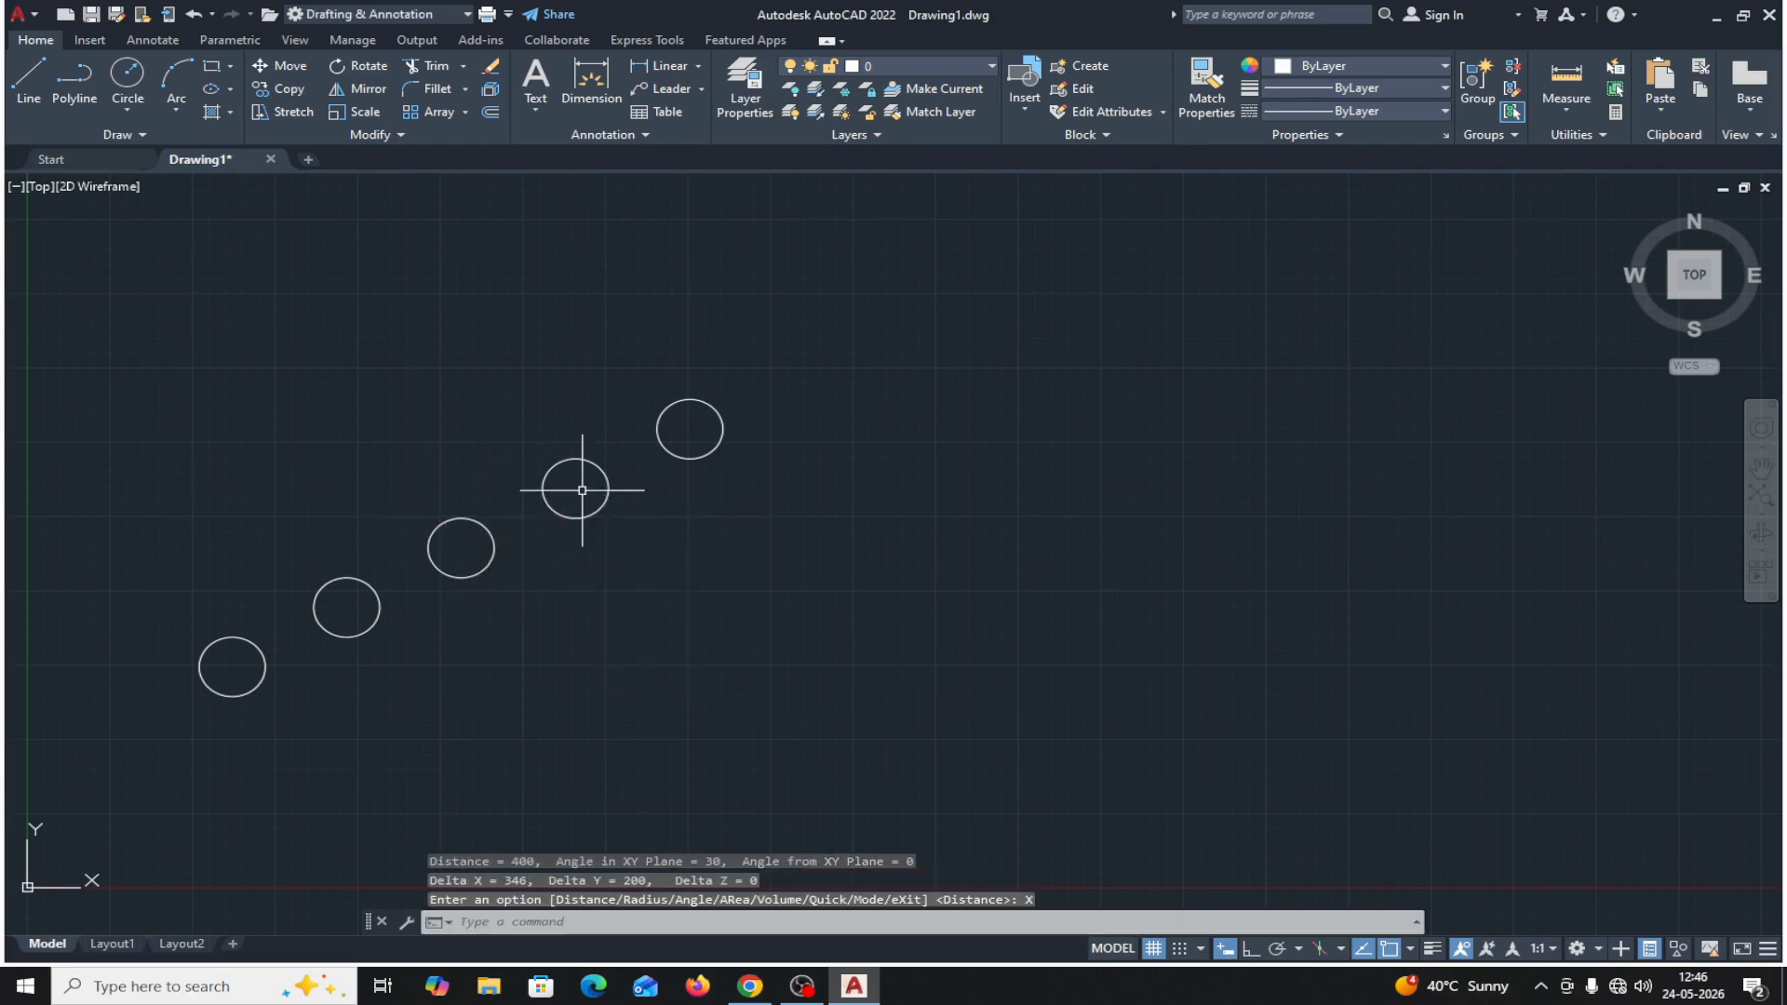
Erase the four arrayed copies, keeping only the original circle.
click(852, 310)
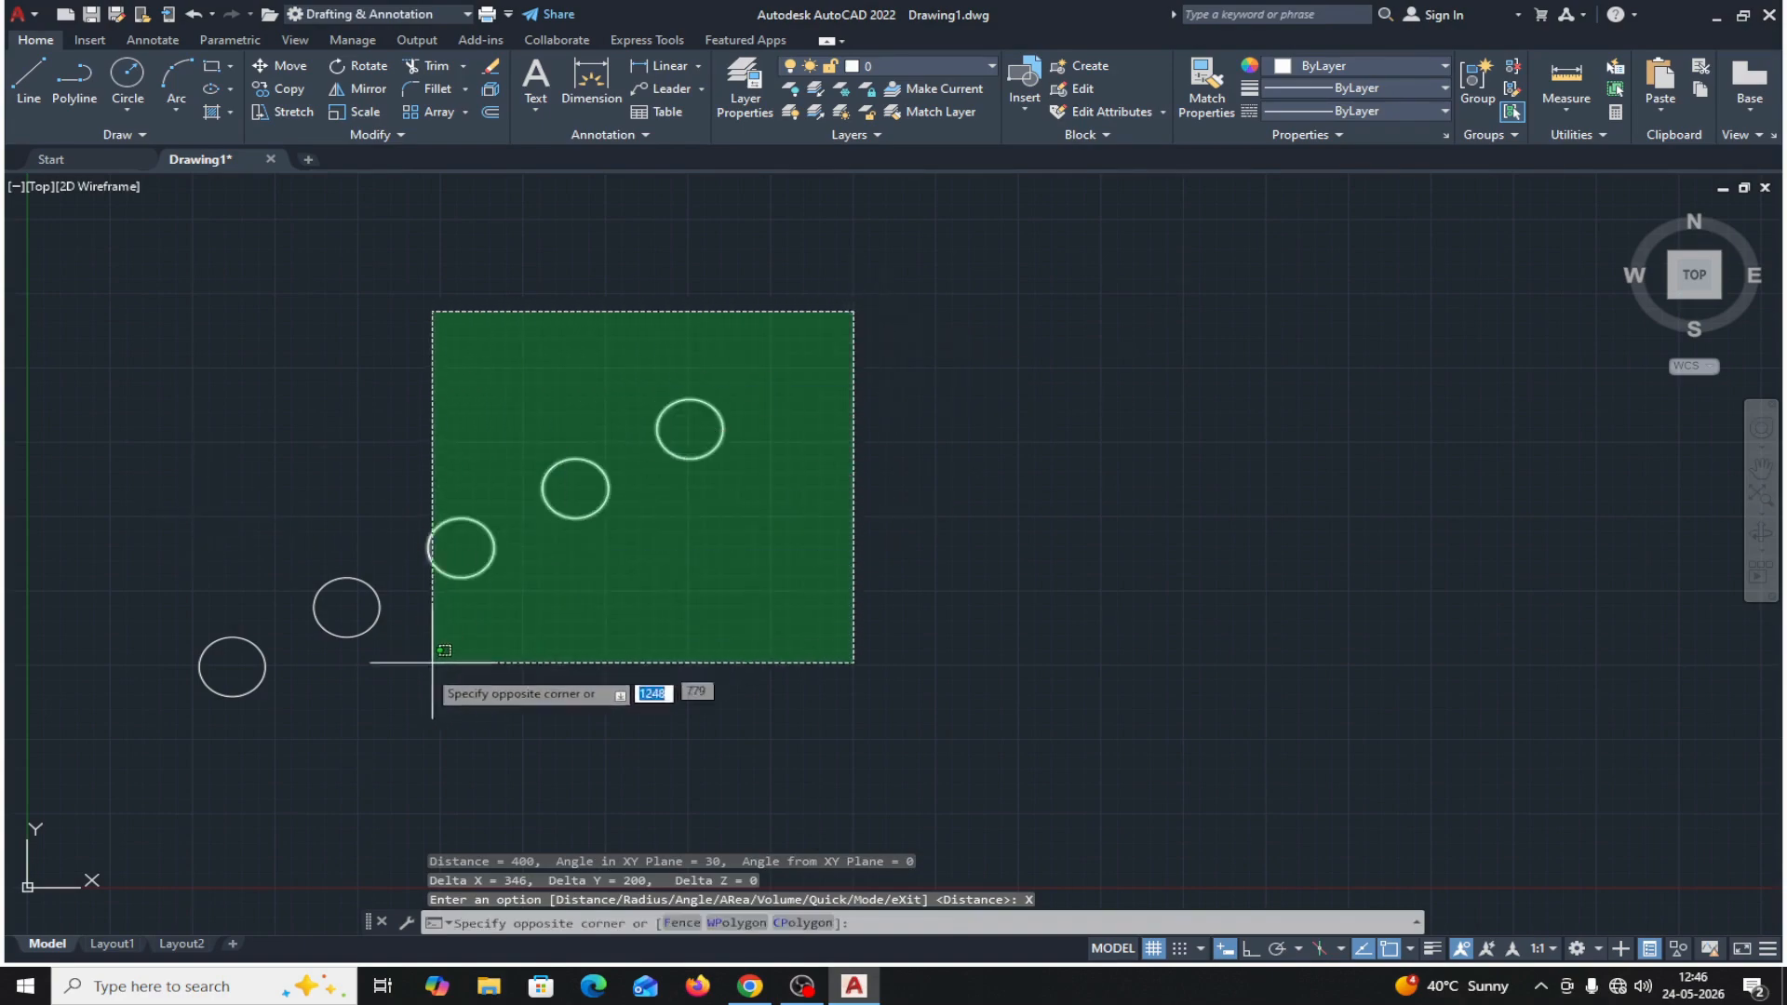
click(349, 737)
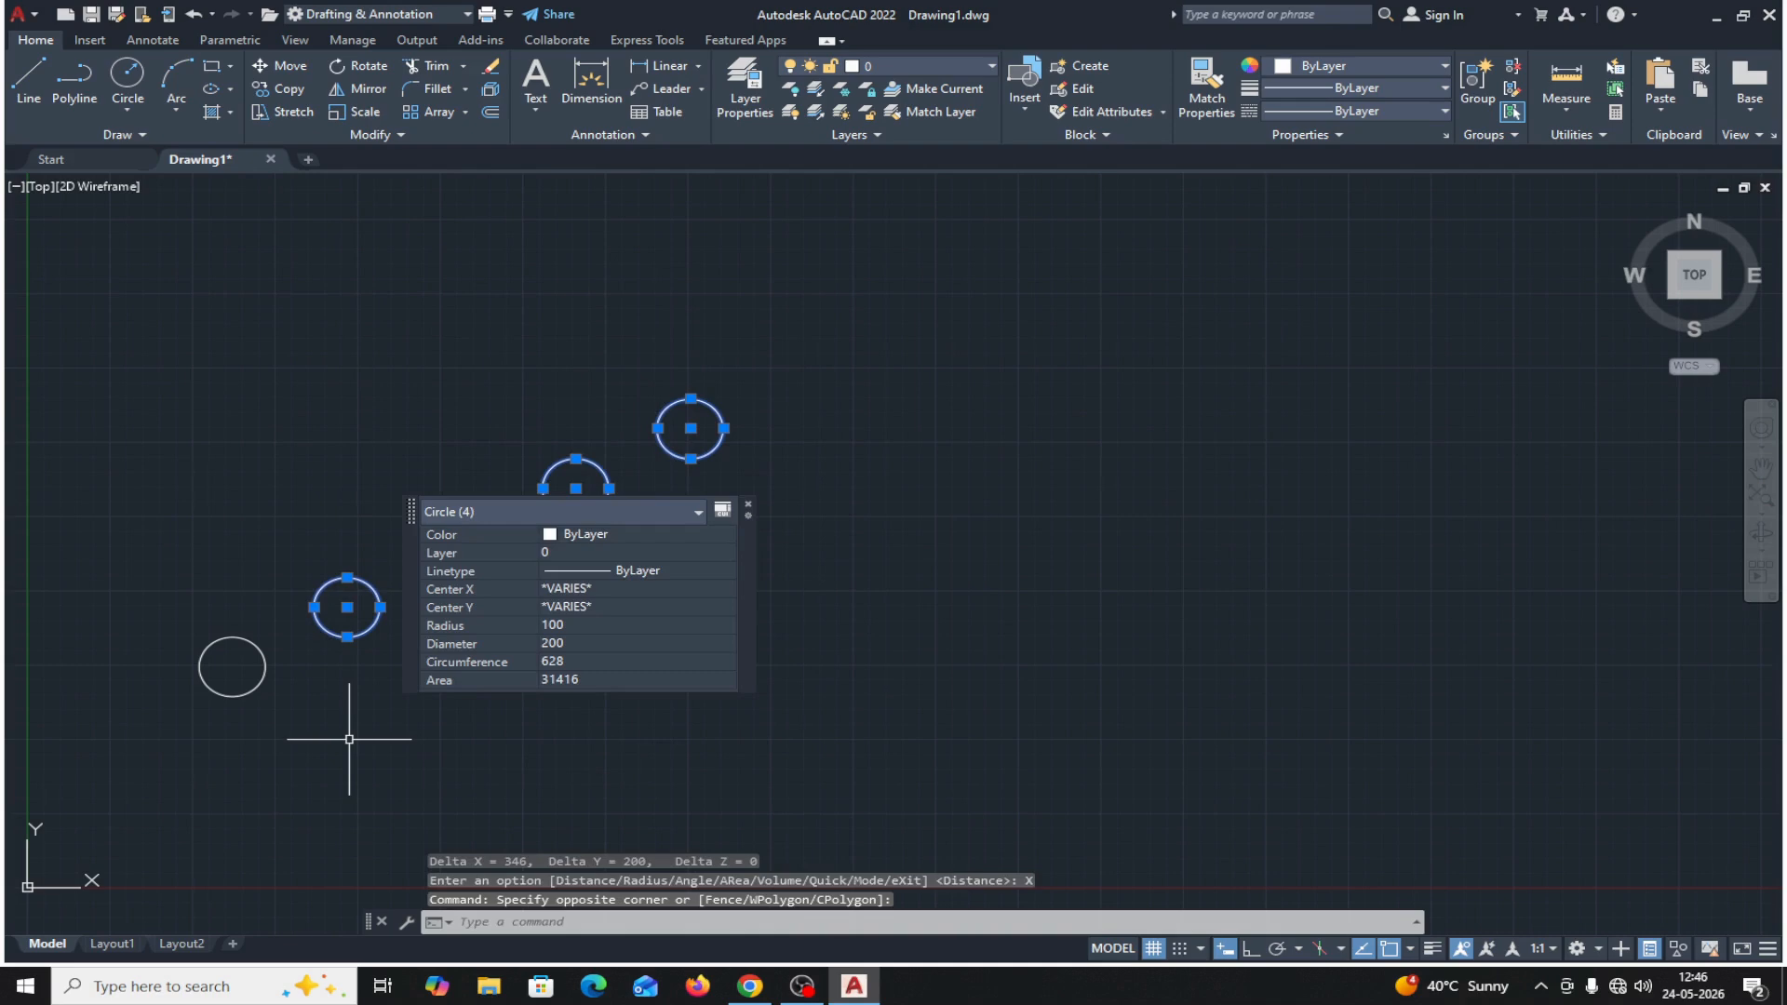
key(Delete)
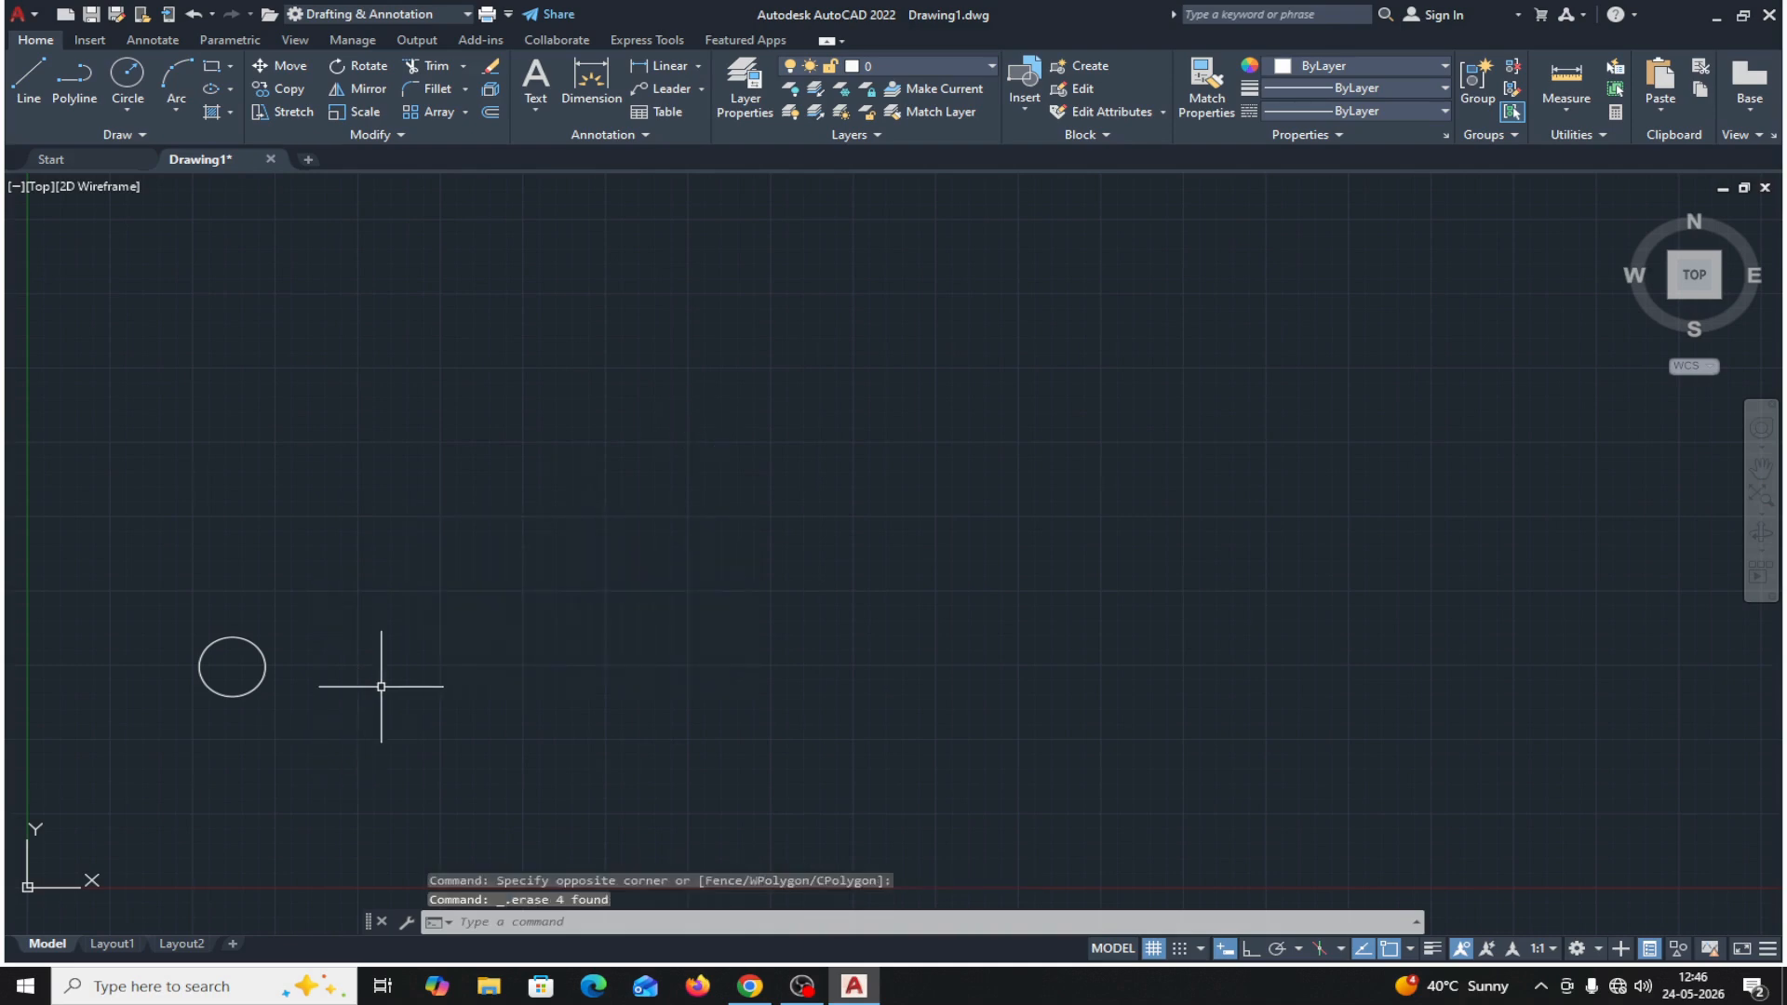
Copy the circle with its center as the base point, accepting the default of using the first point as the displacement.
click(293, 91)
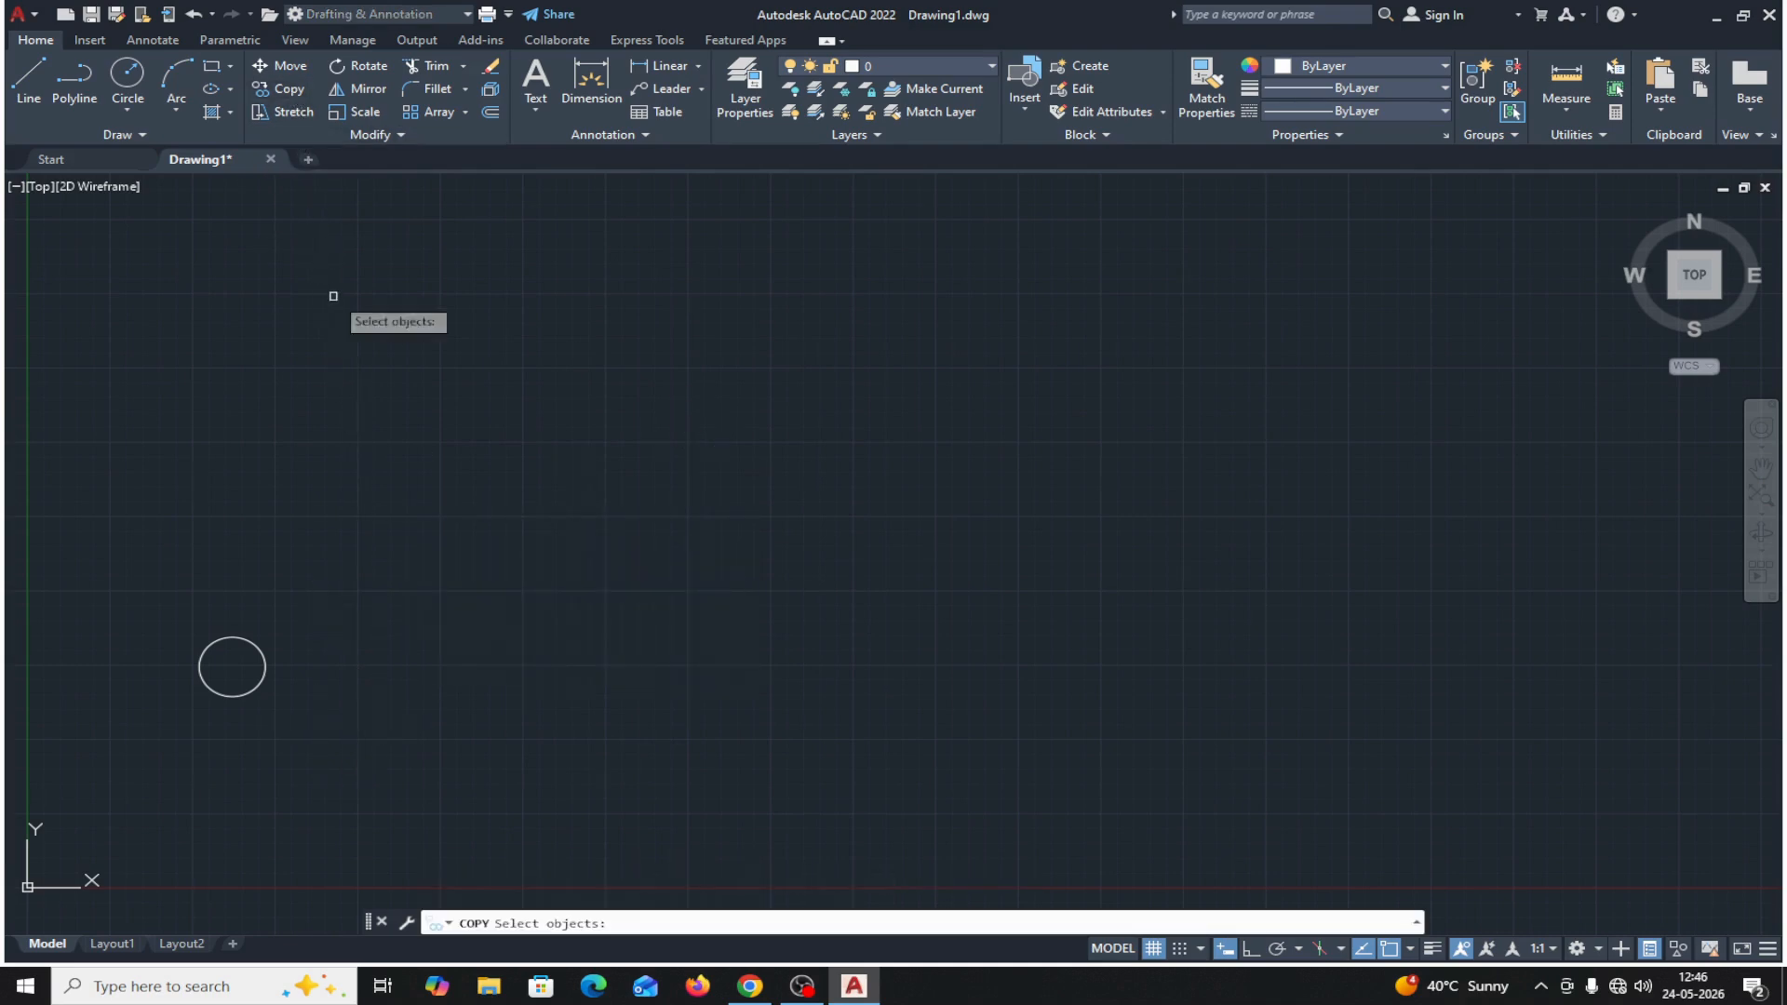
click(262, 647)
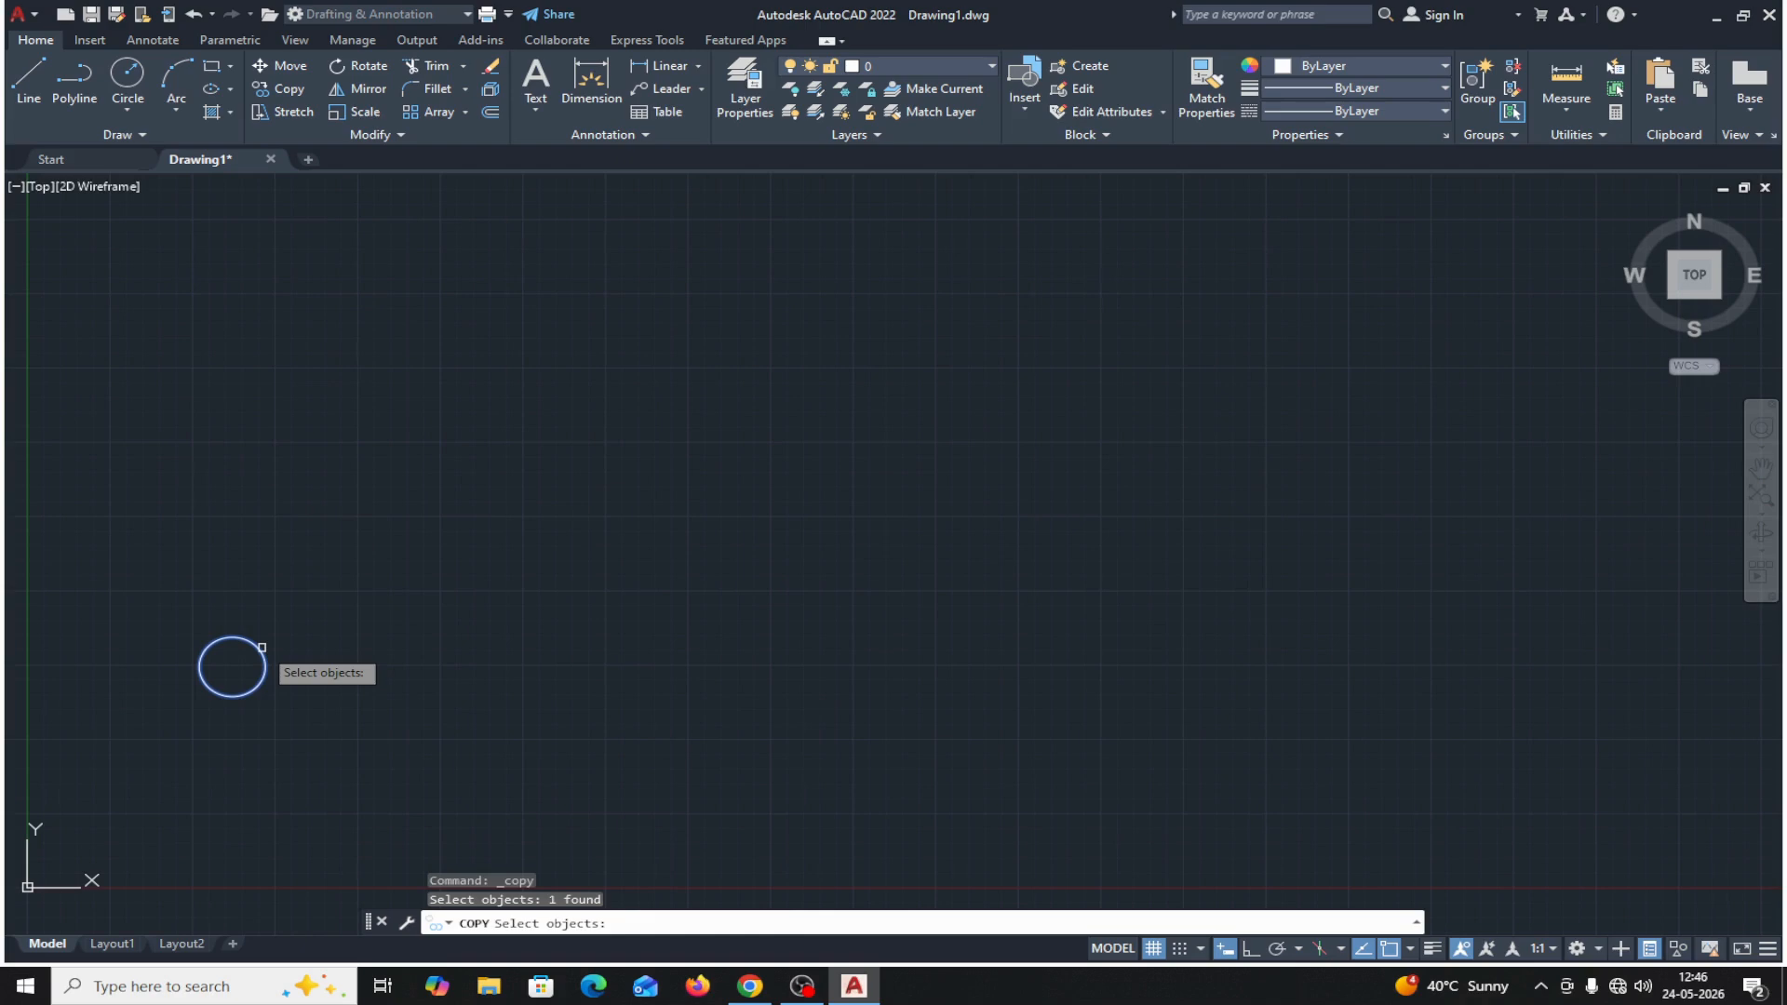
key(Return)
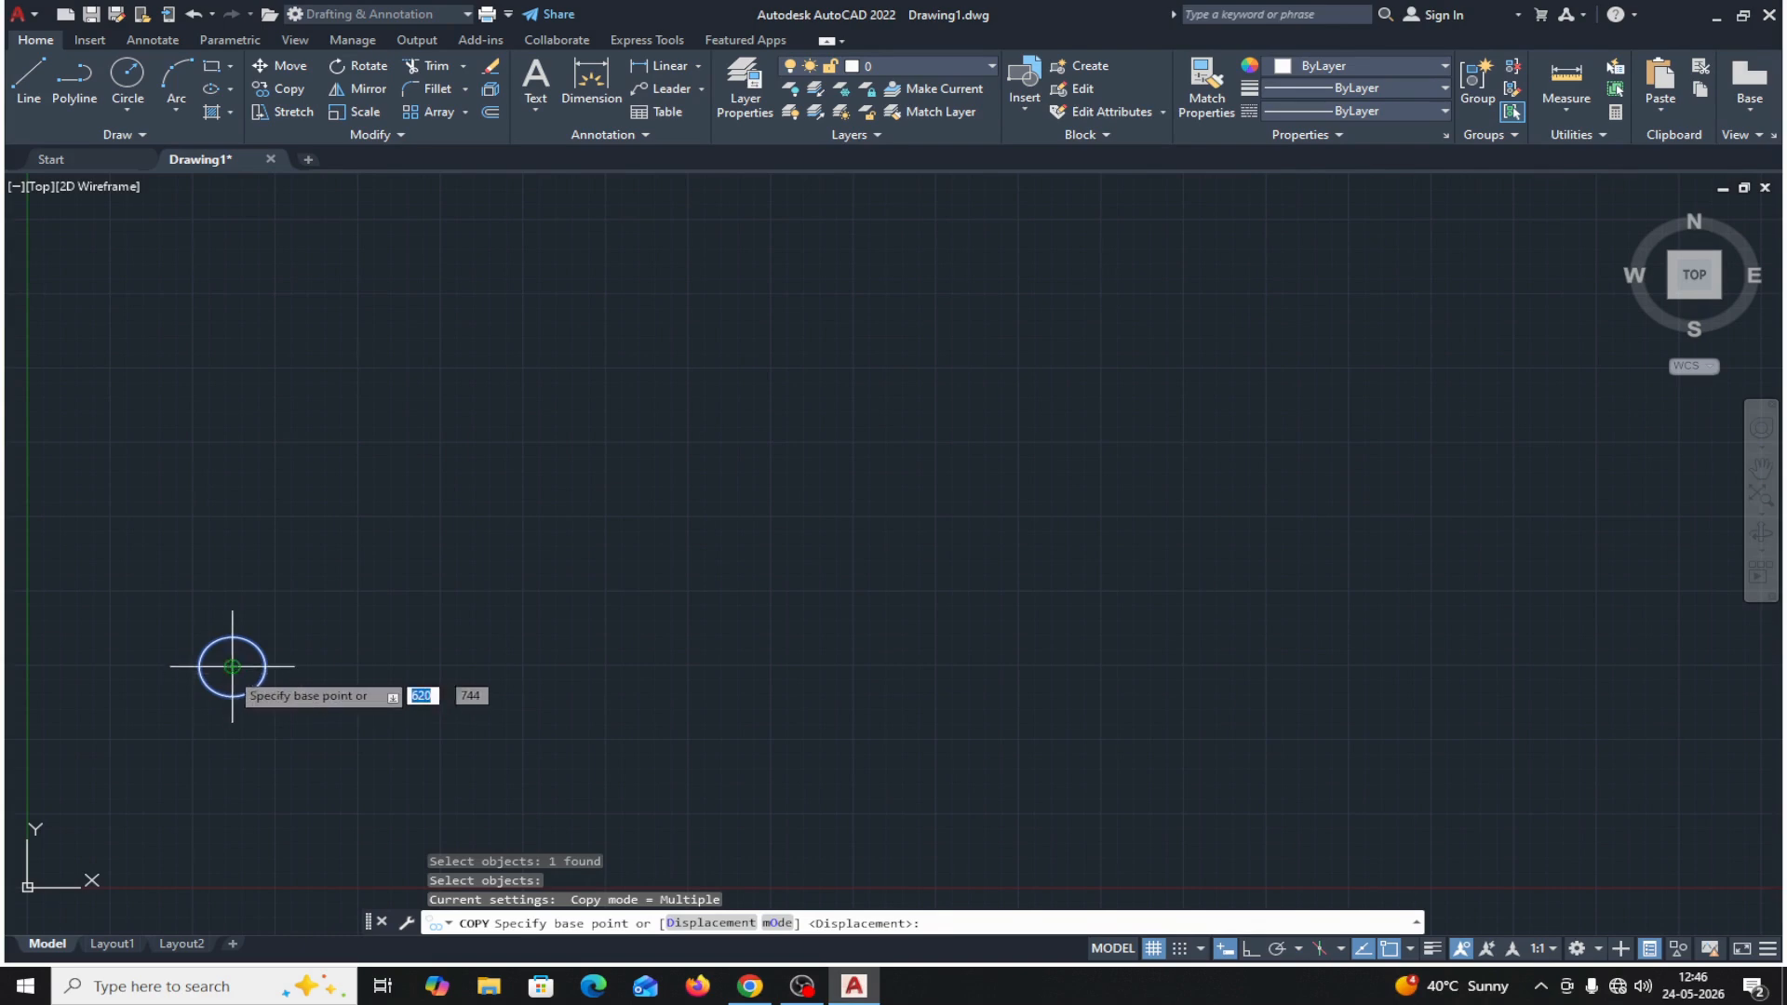
click(231, 667)
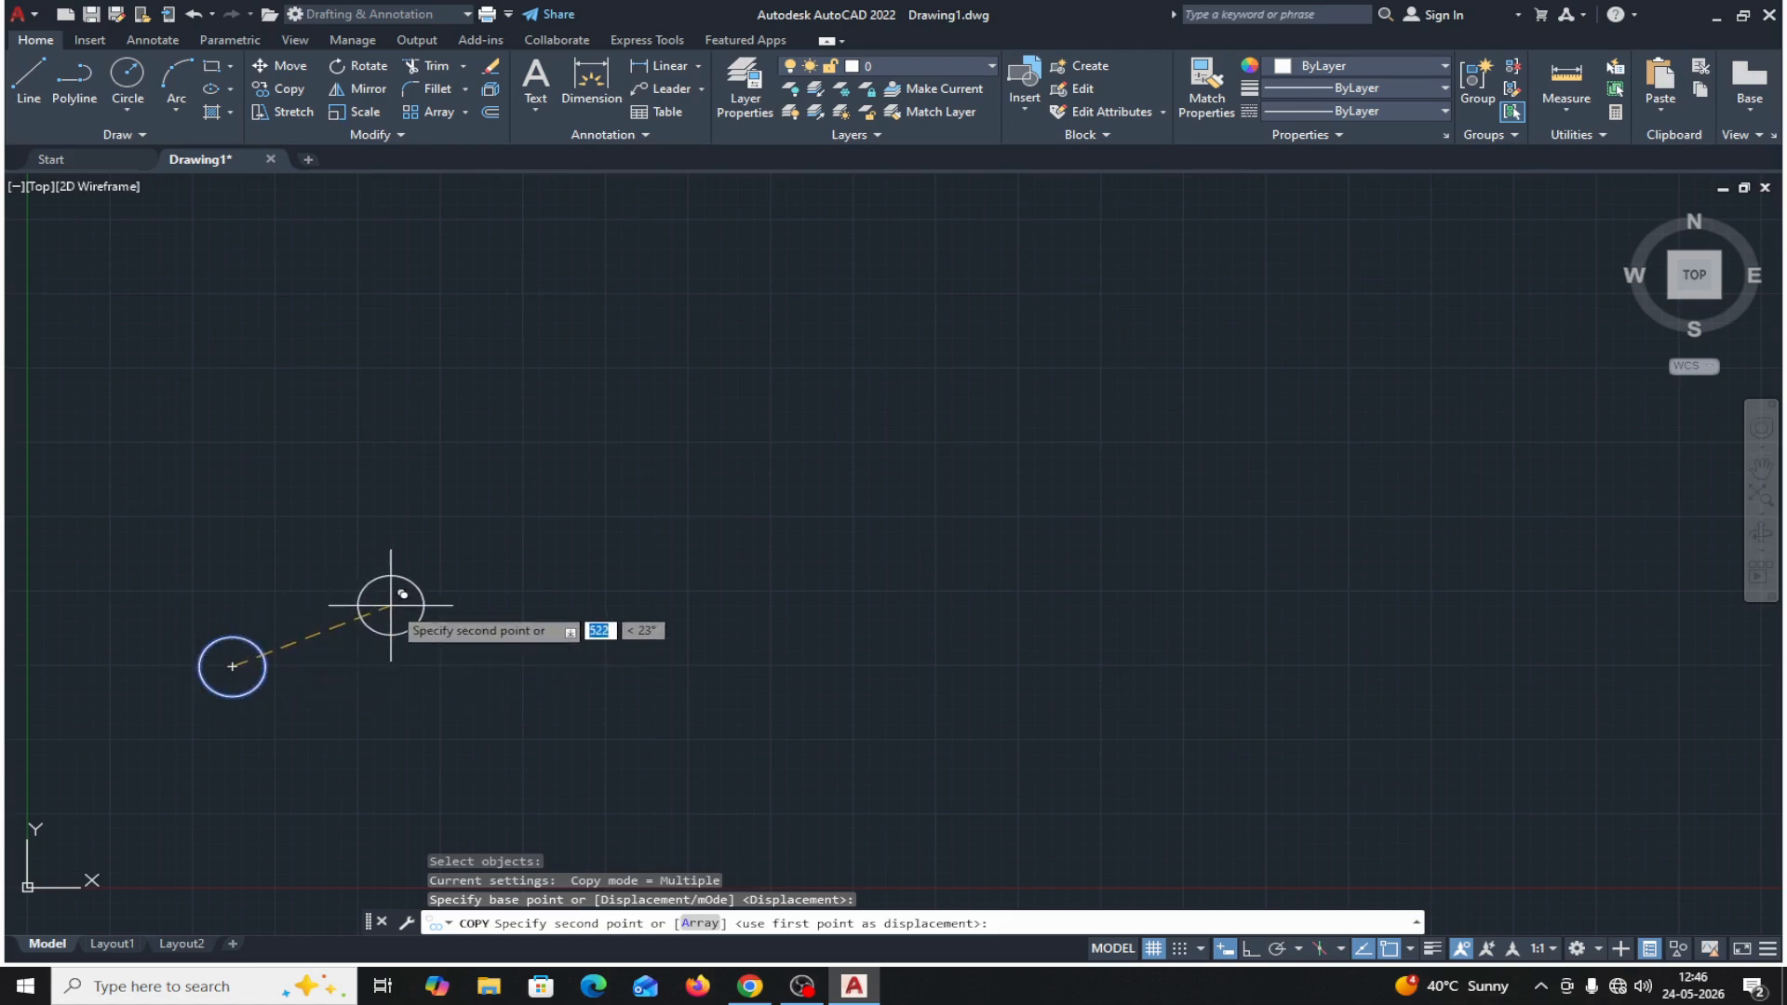
middle_drag(391, 603, 430, 568)
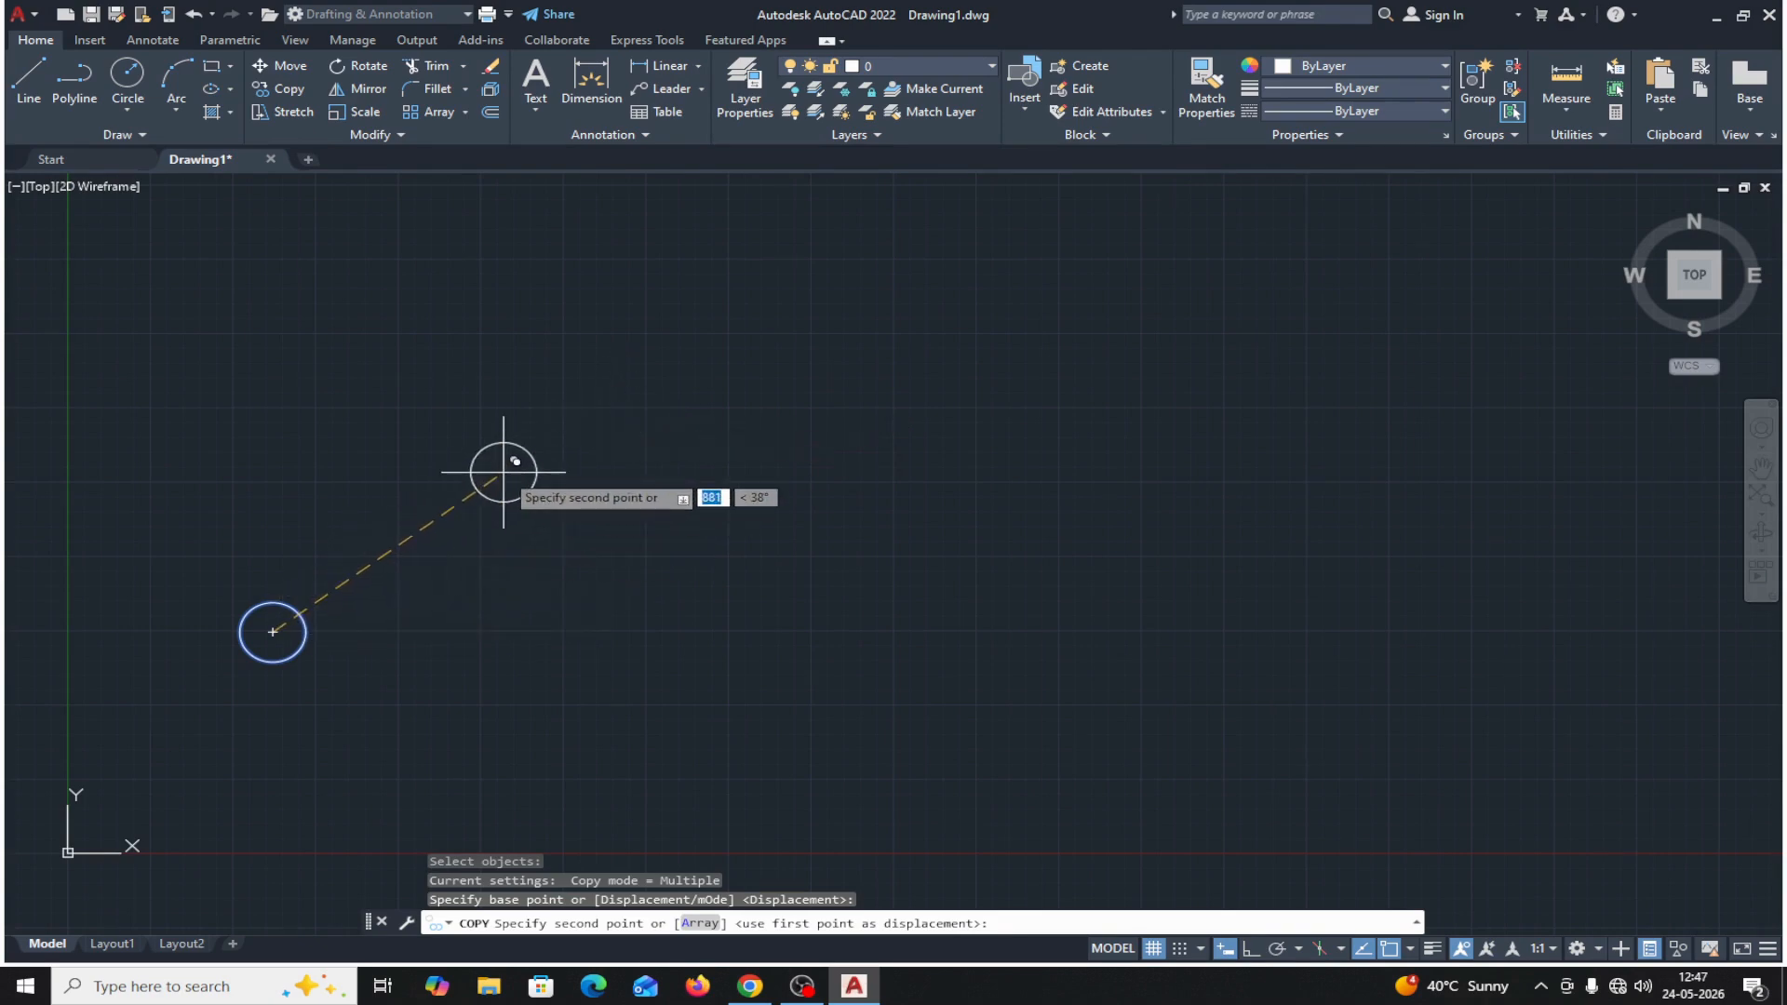
key(Return)
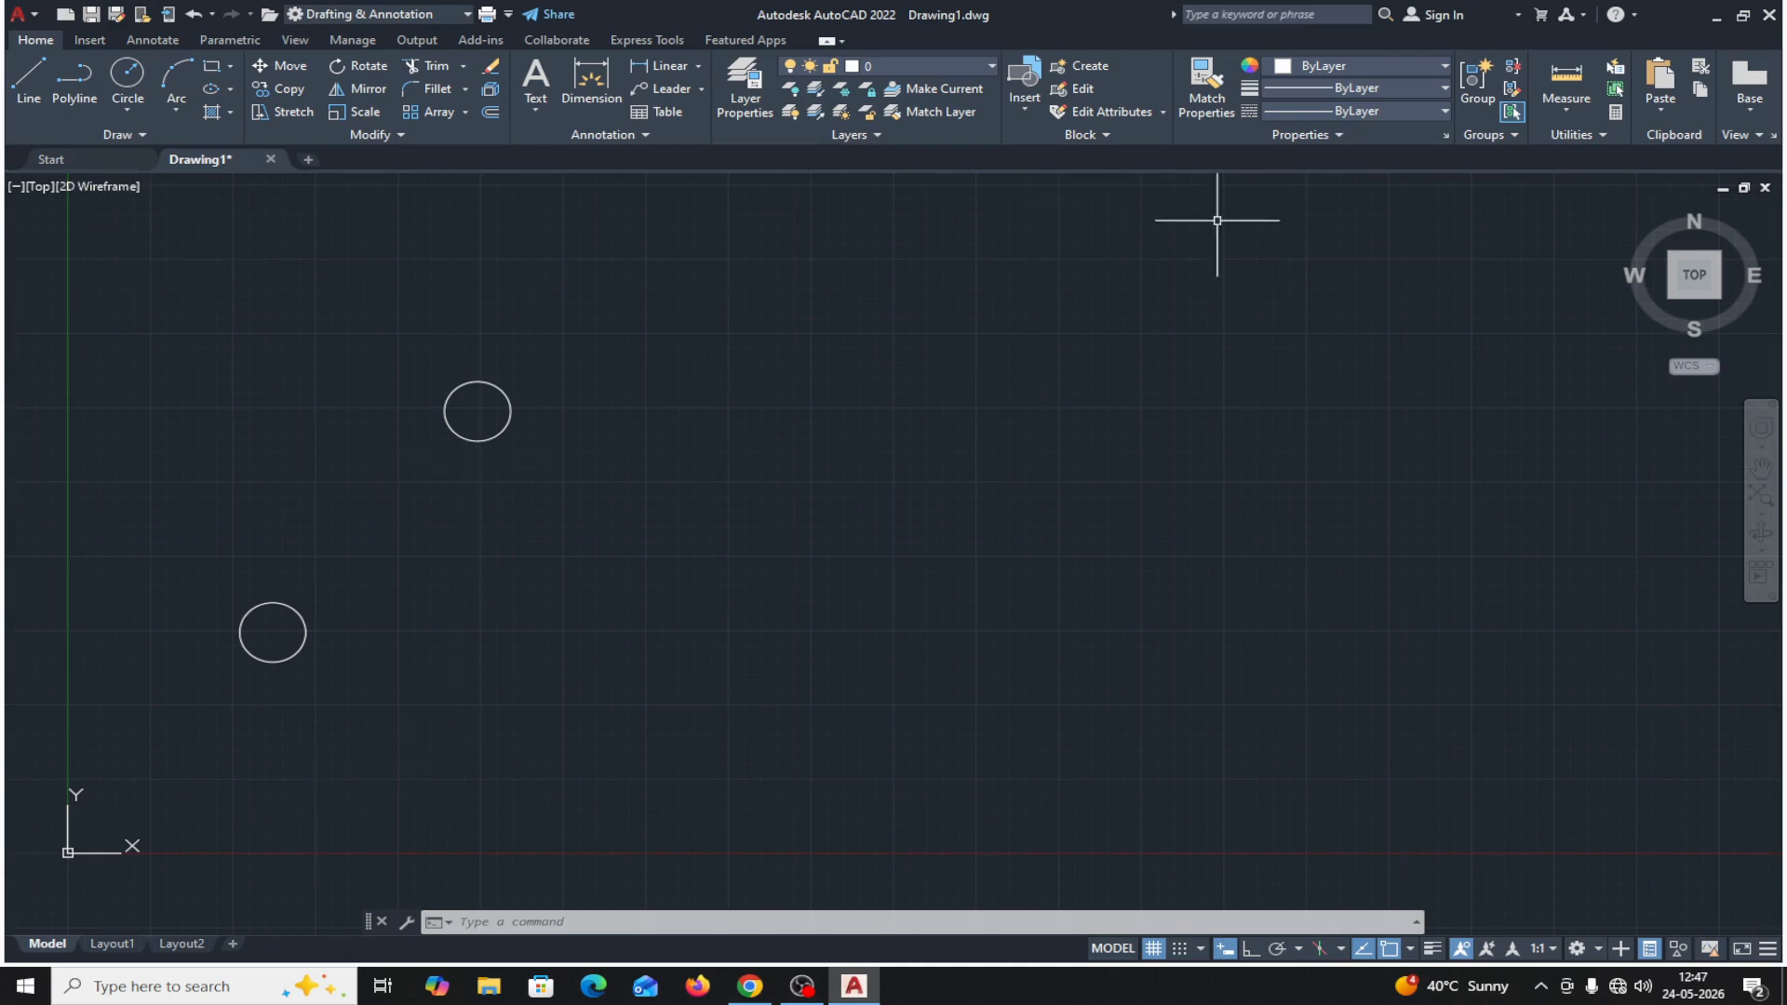
Measure the distance from the drawing's origin to the original circle's center.
click(1562, 110)
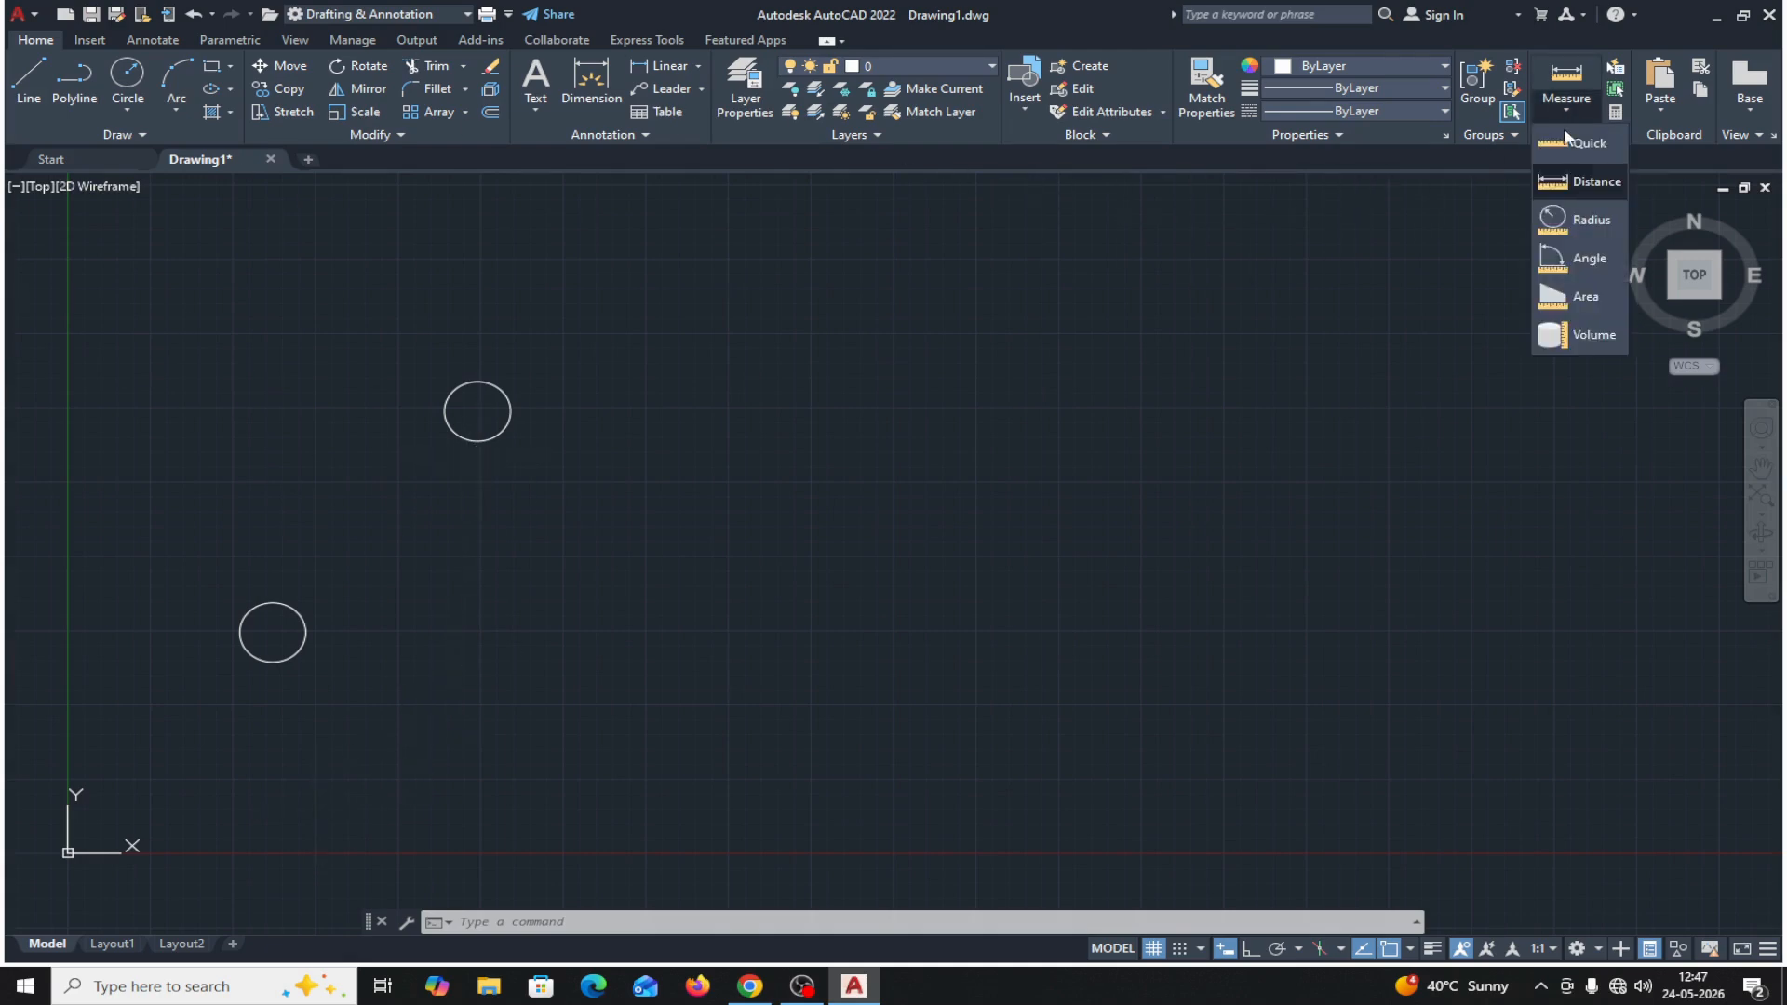
click(1576, 180)
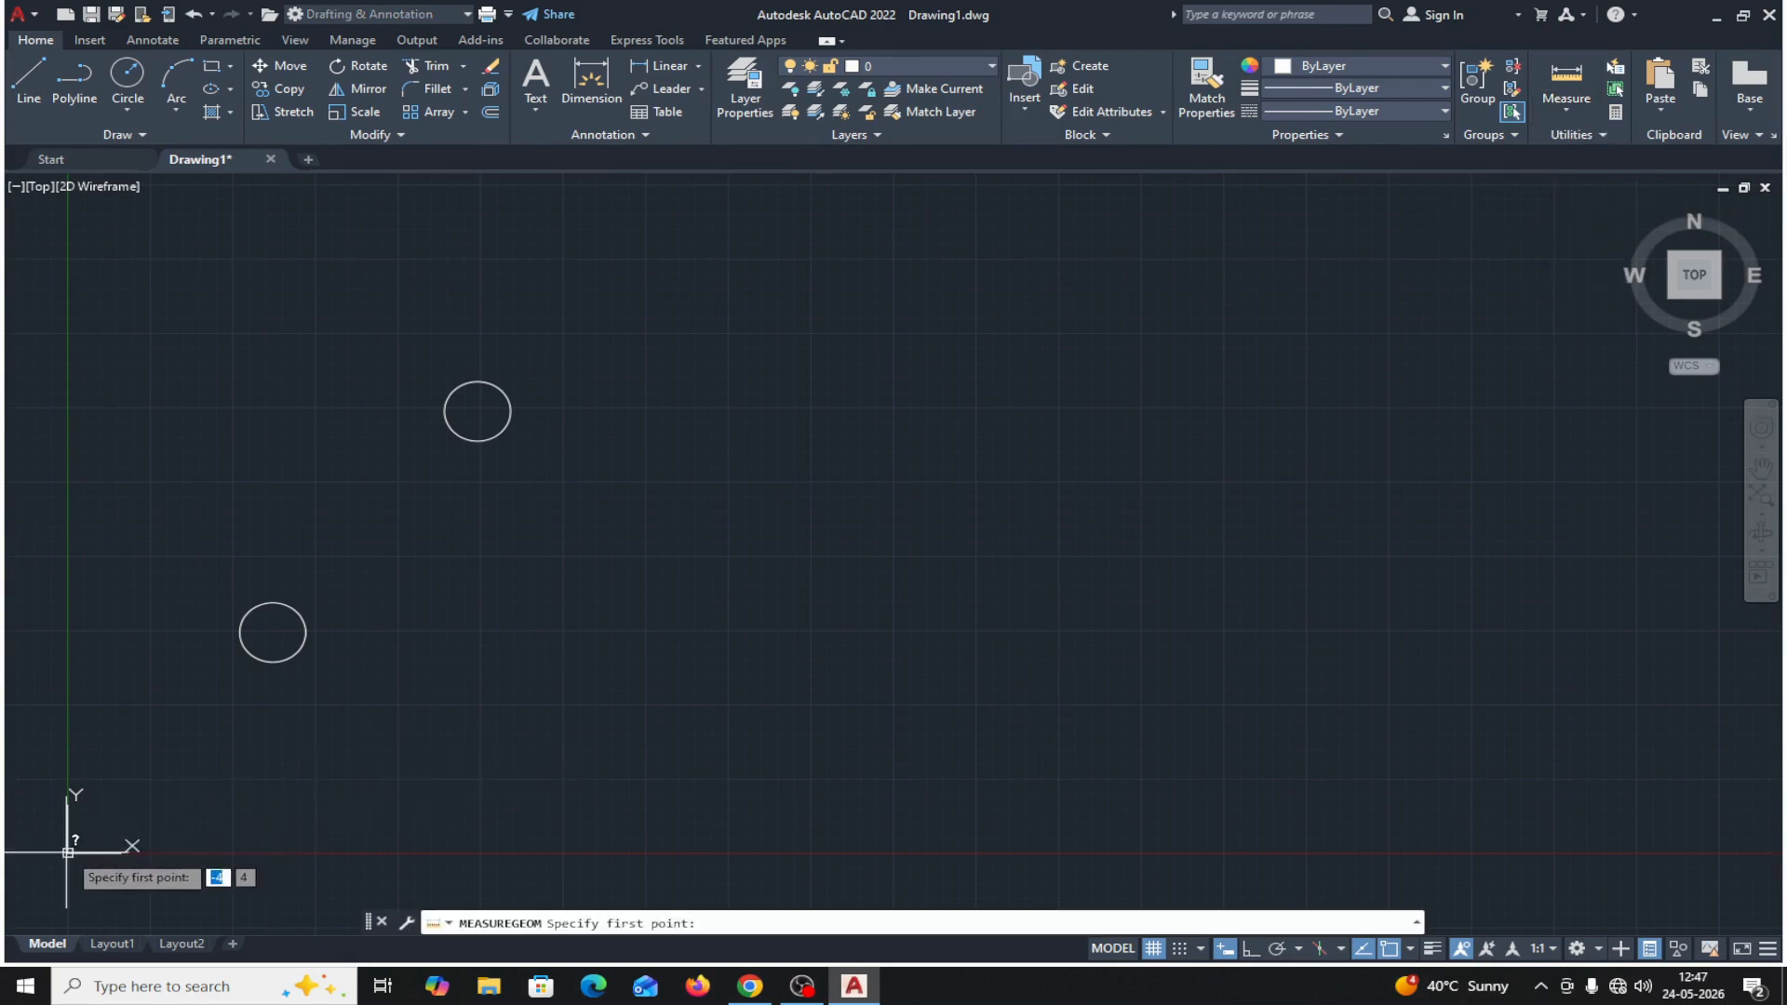
scroll(68, 852, up, 1)
scroll(68, 852, down, 3)
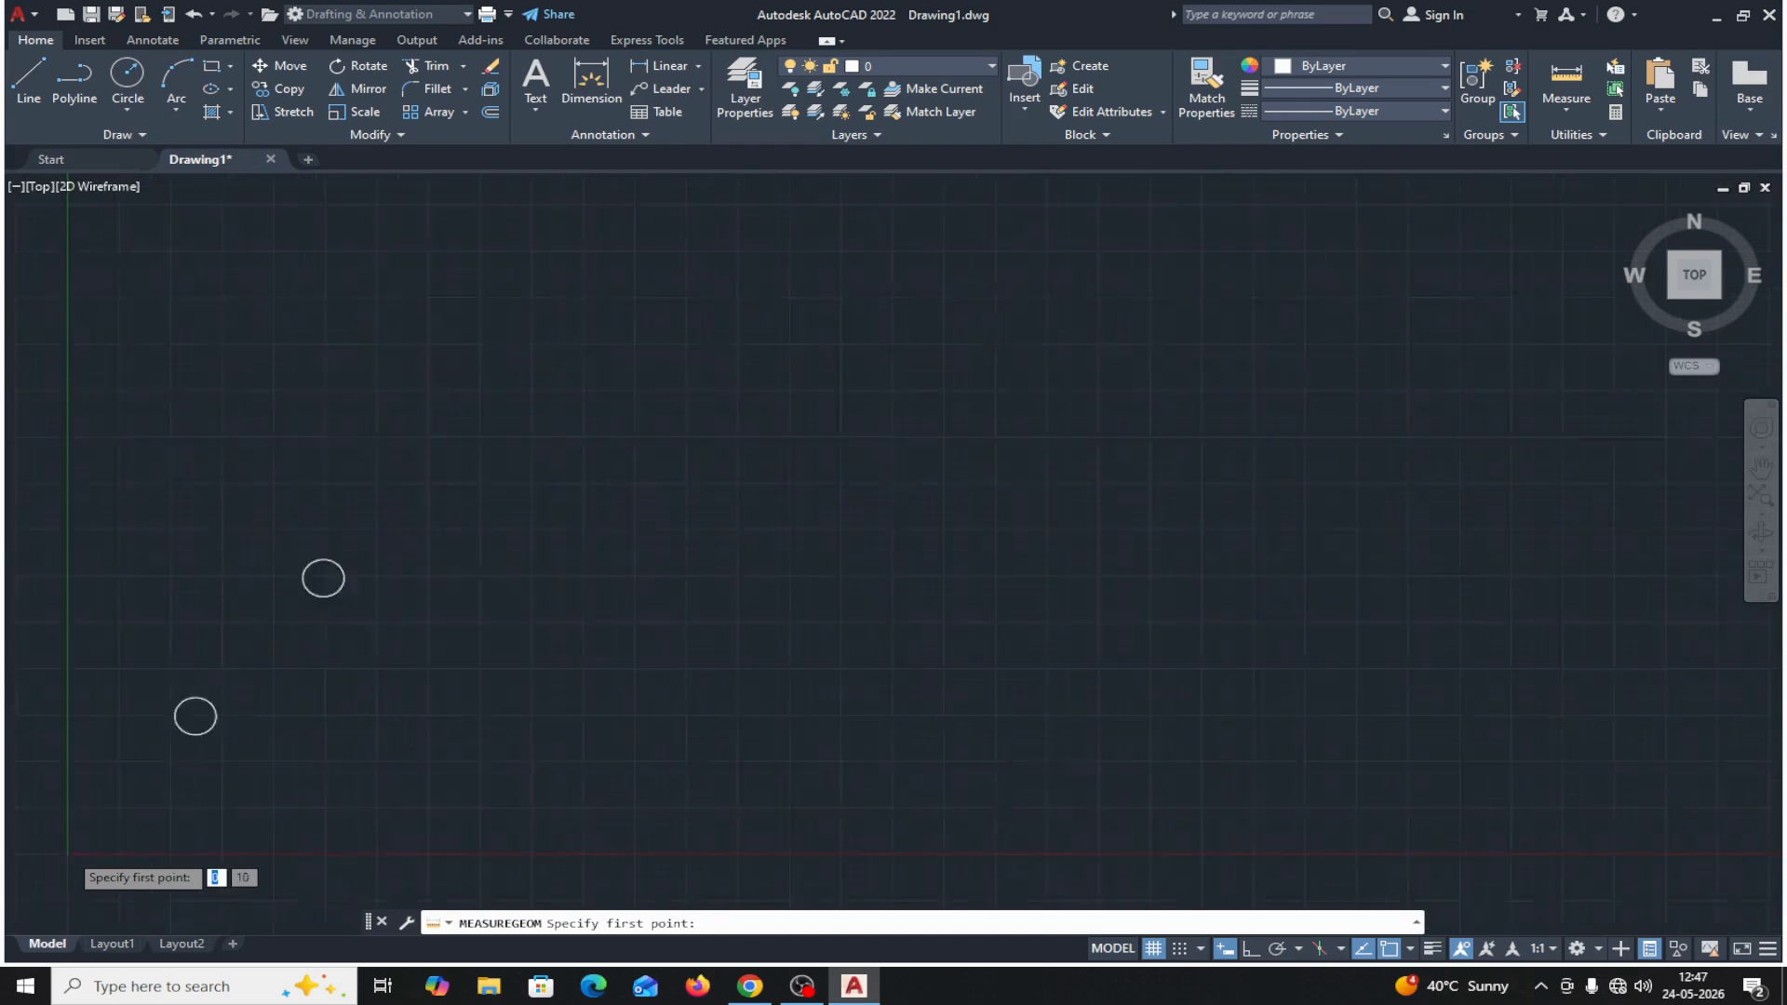
scroll(68, 853, up, 10)
middle_drag(121, 838, 447, 550)
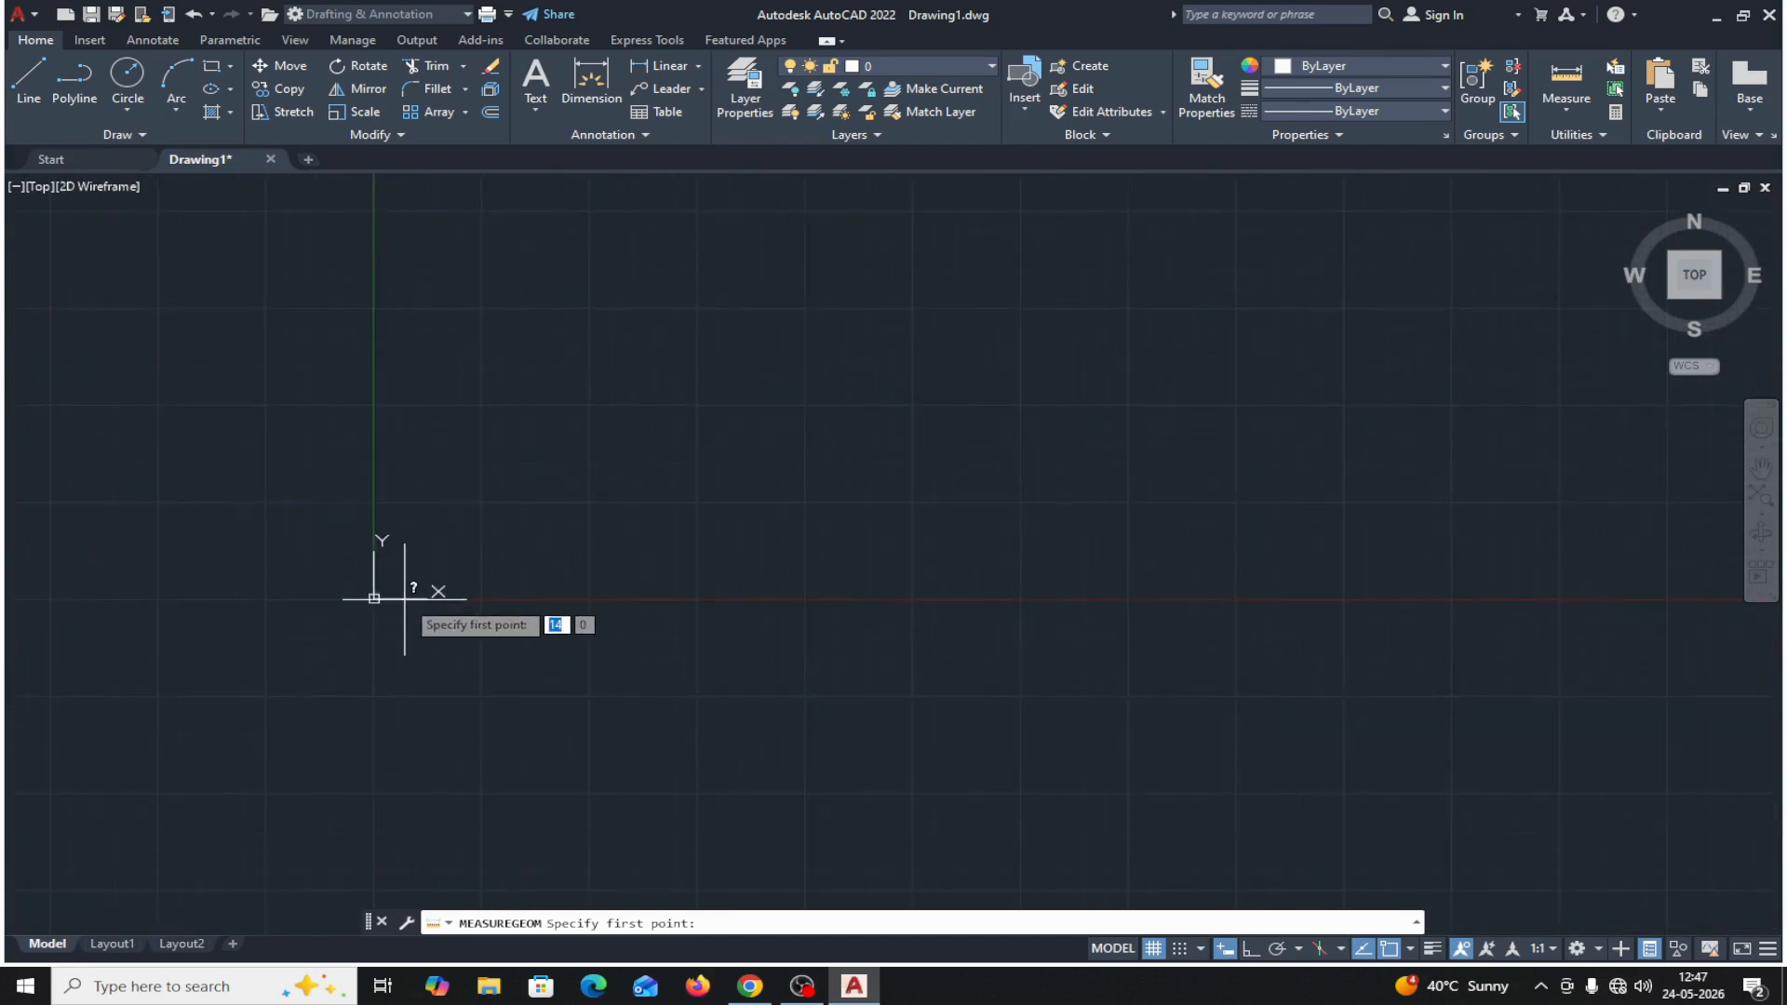
scroll(404, 598, up, 6)
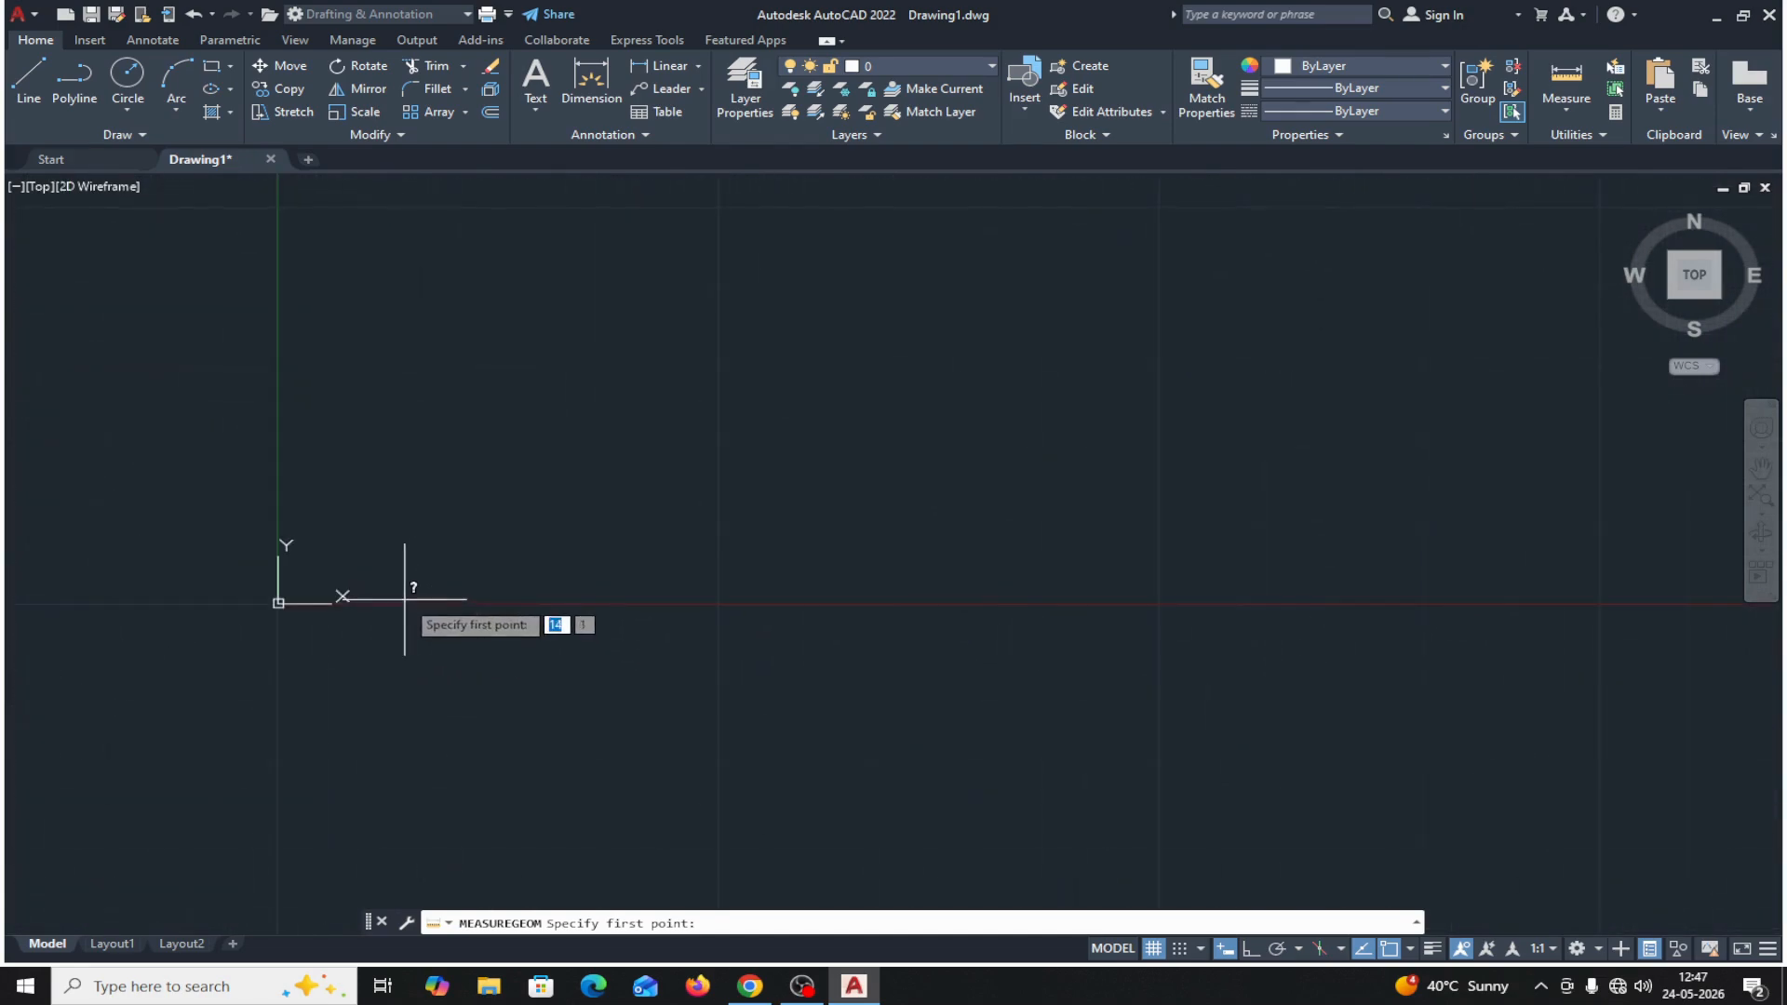
click(277, 602)
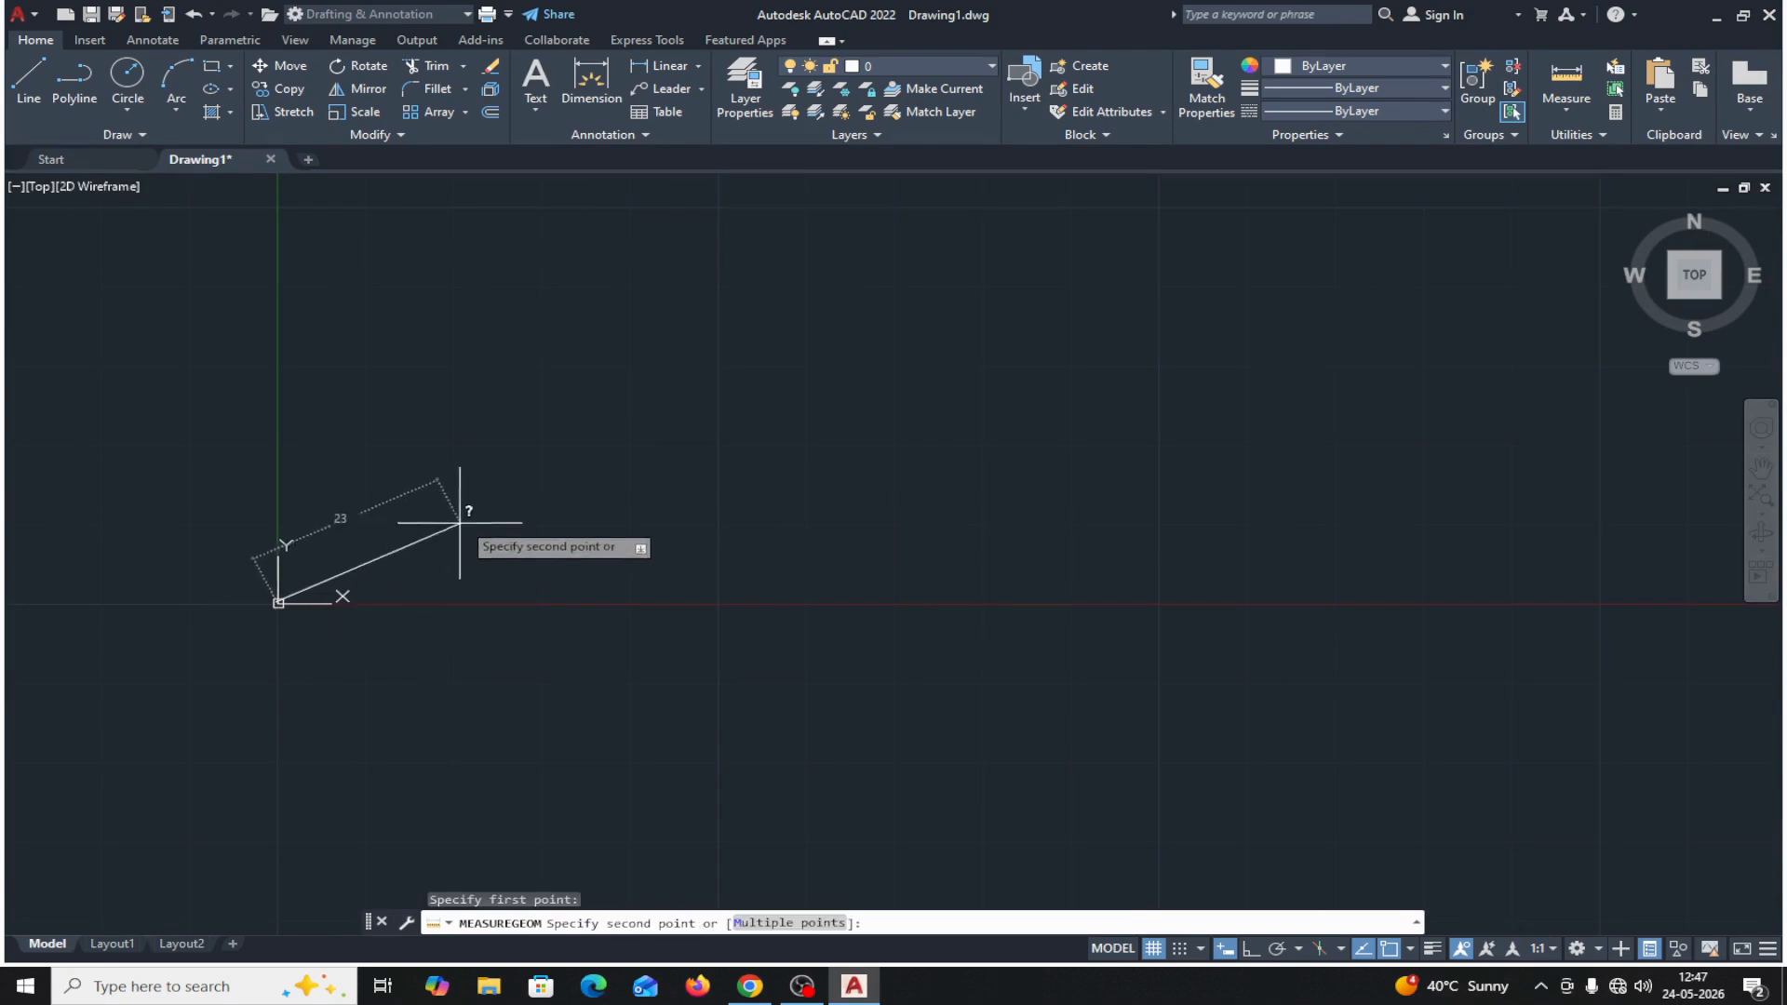
scroll(462, 488, up, 3)
scroll(459, 514, down, 5)
scroll(459, 517, down, 6)
scroll(460, 514, up, 4)
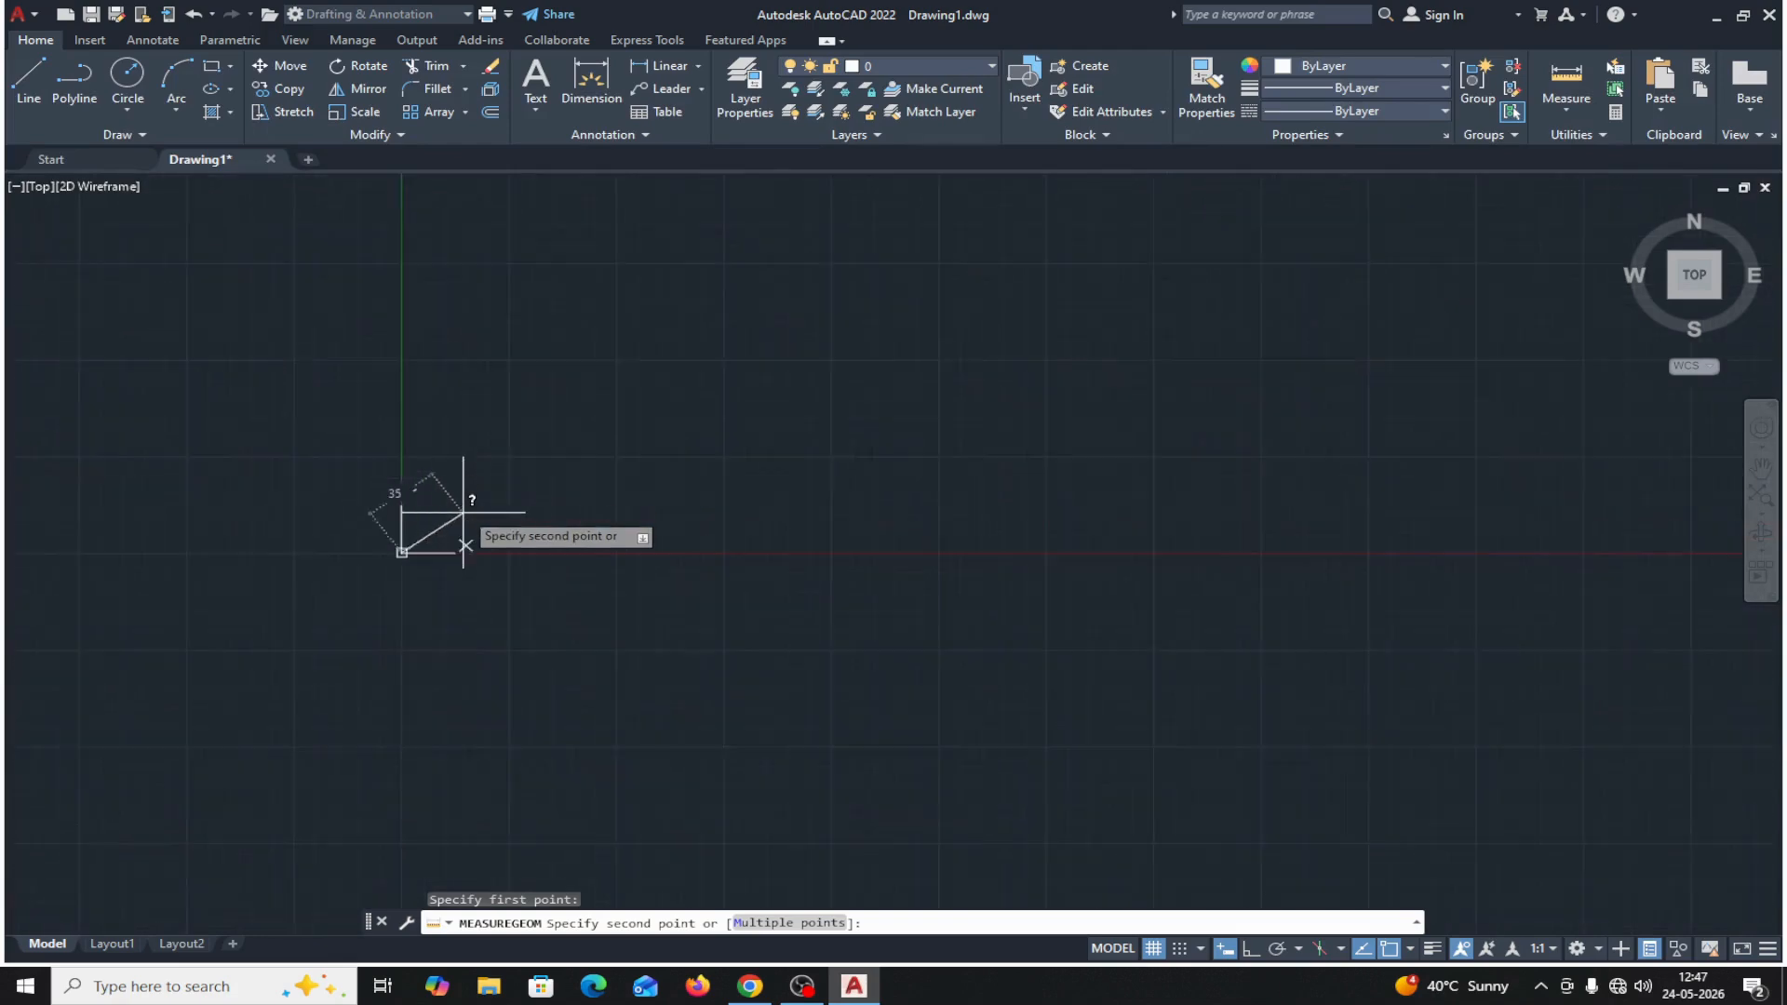
scroll(463, 493, down, 4)
scroll(463, 493, down, 5)
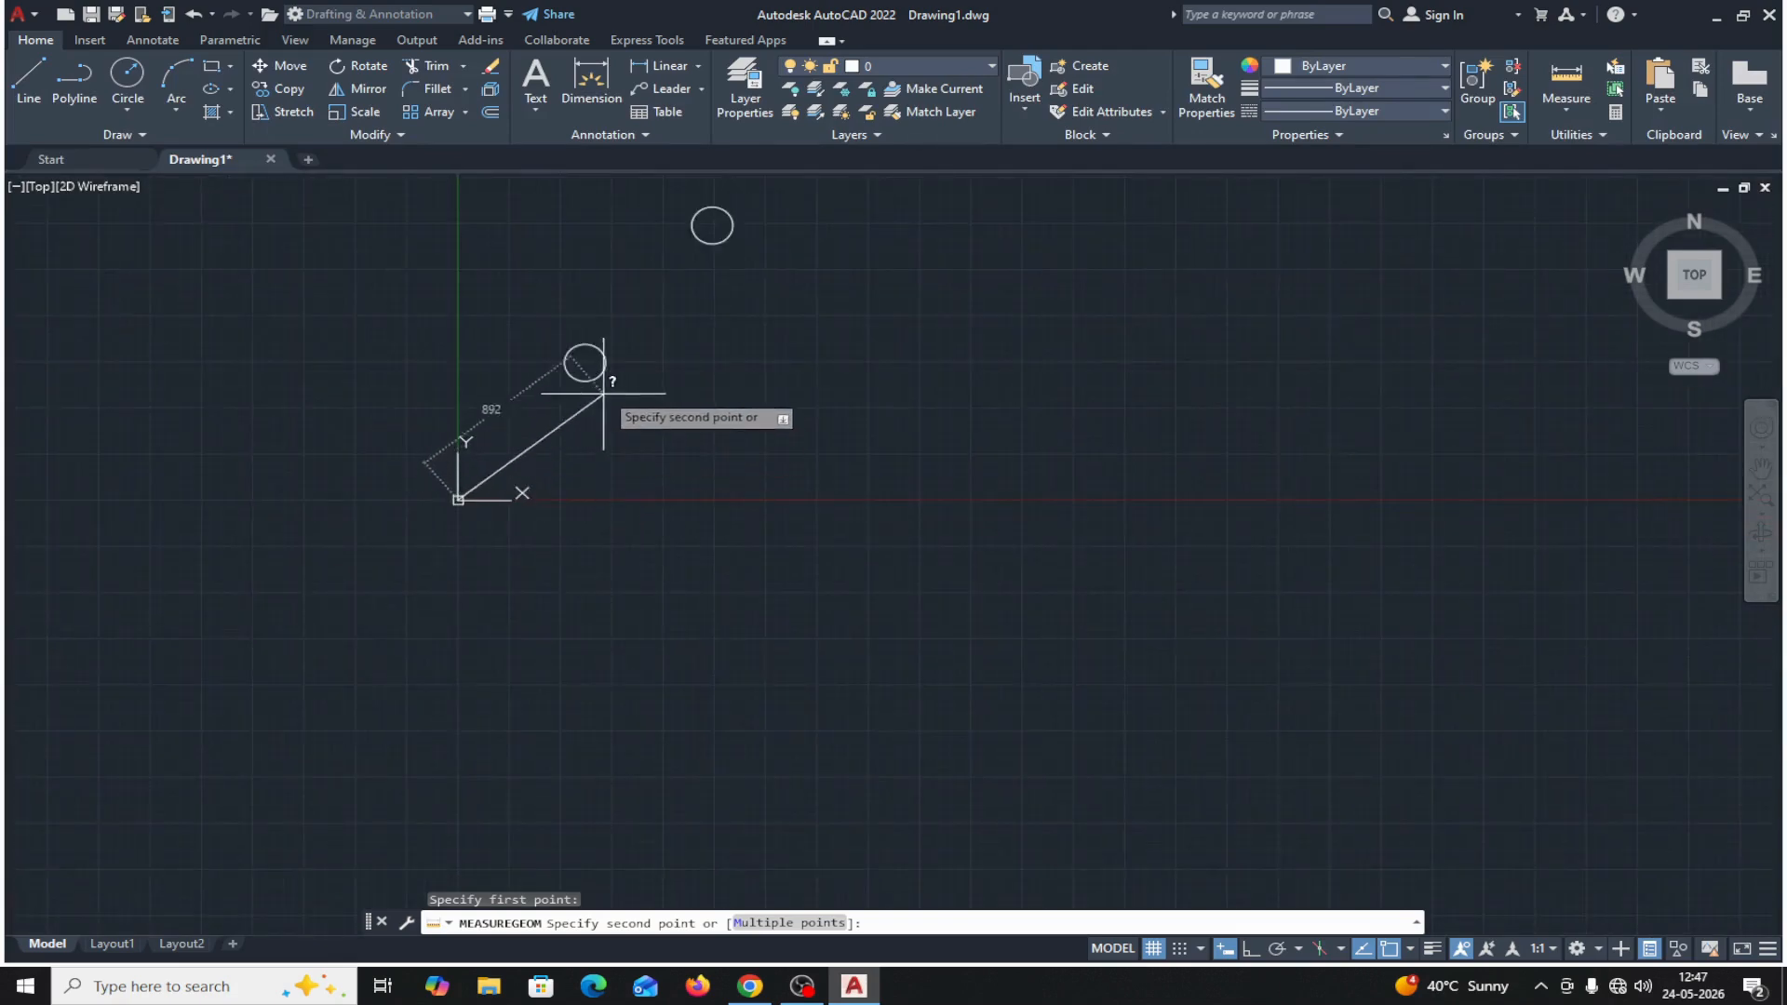
click(584, 361)
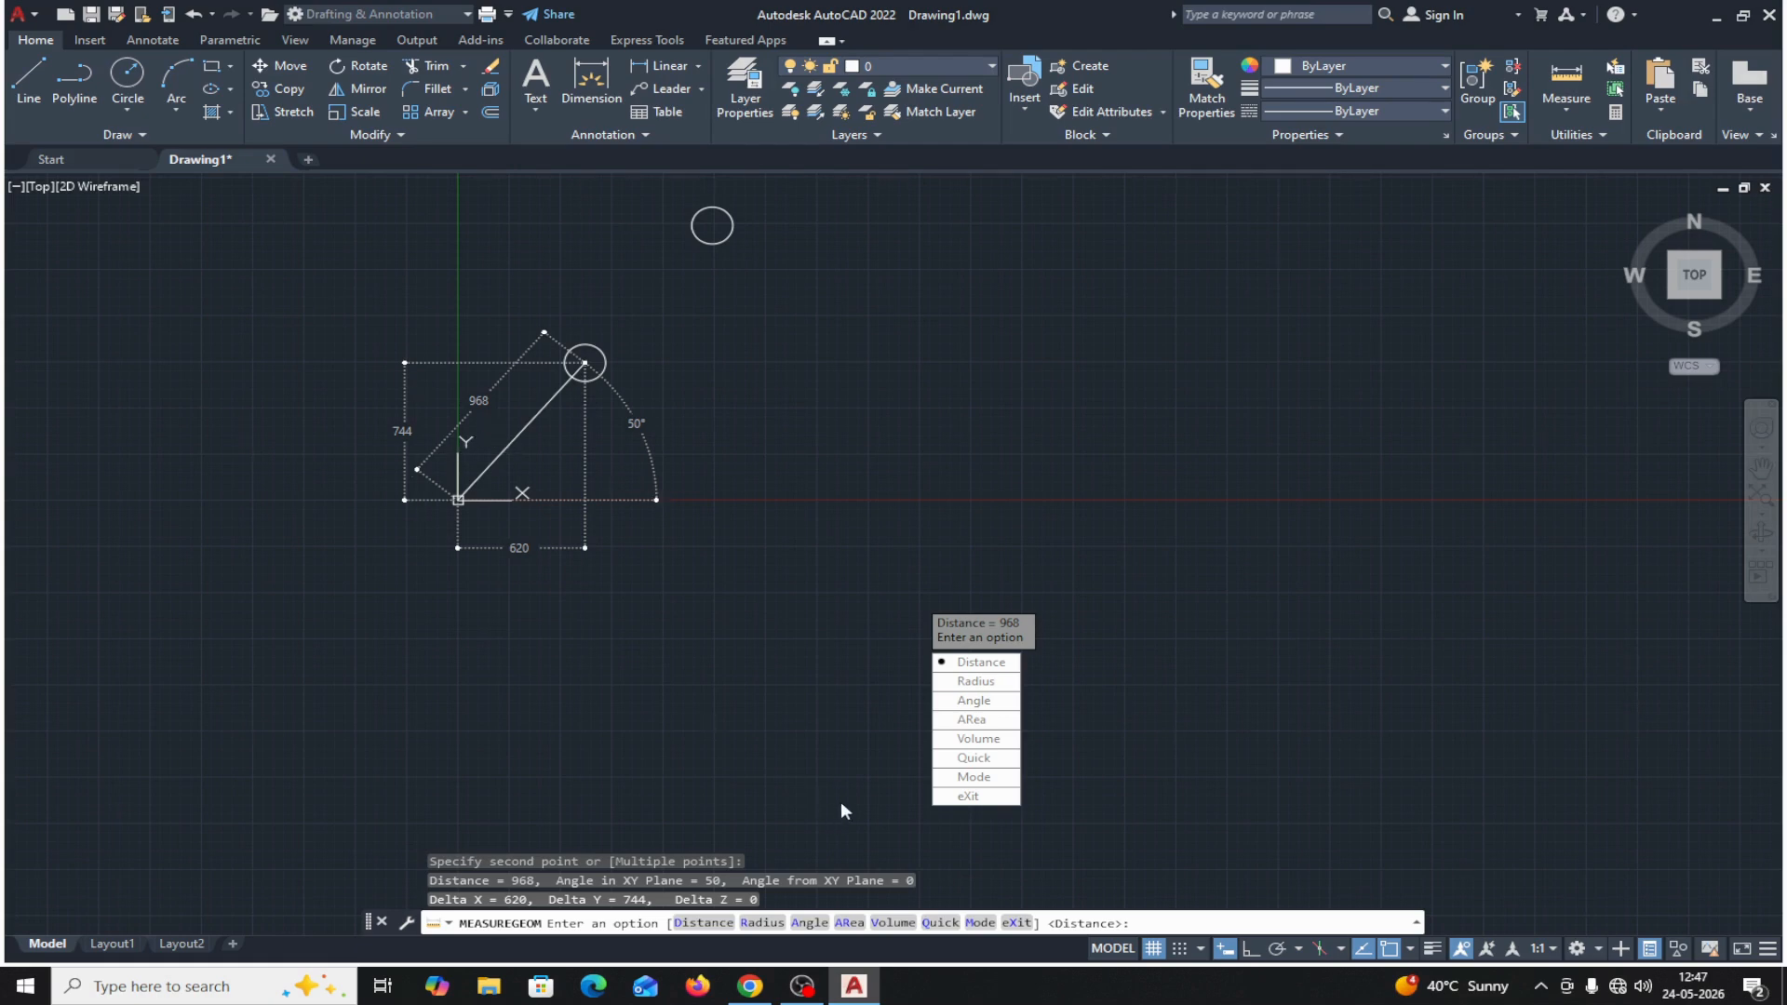
Measure the distance between the centers of the original circle and its copy, and erase the copy.
click(978, 669)
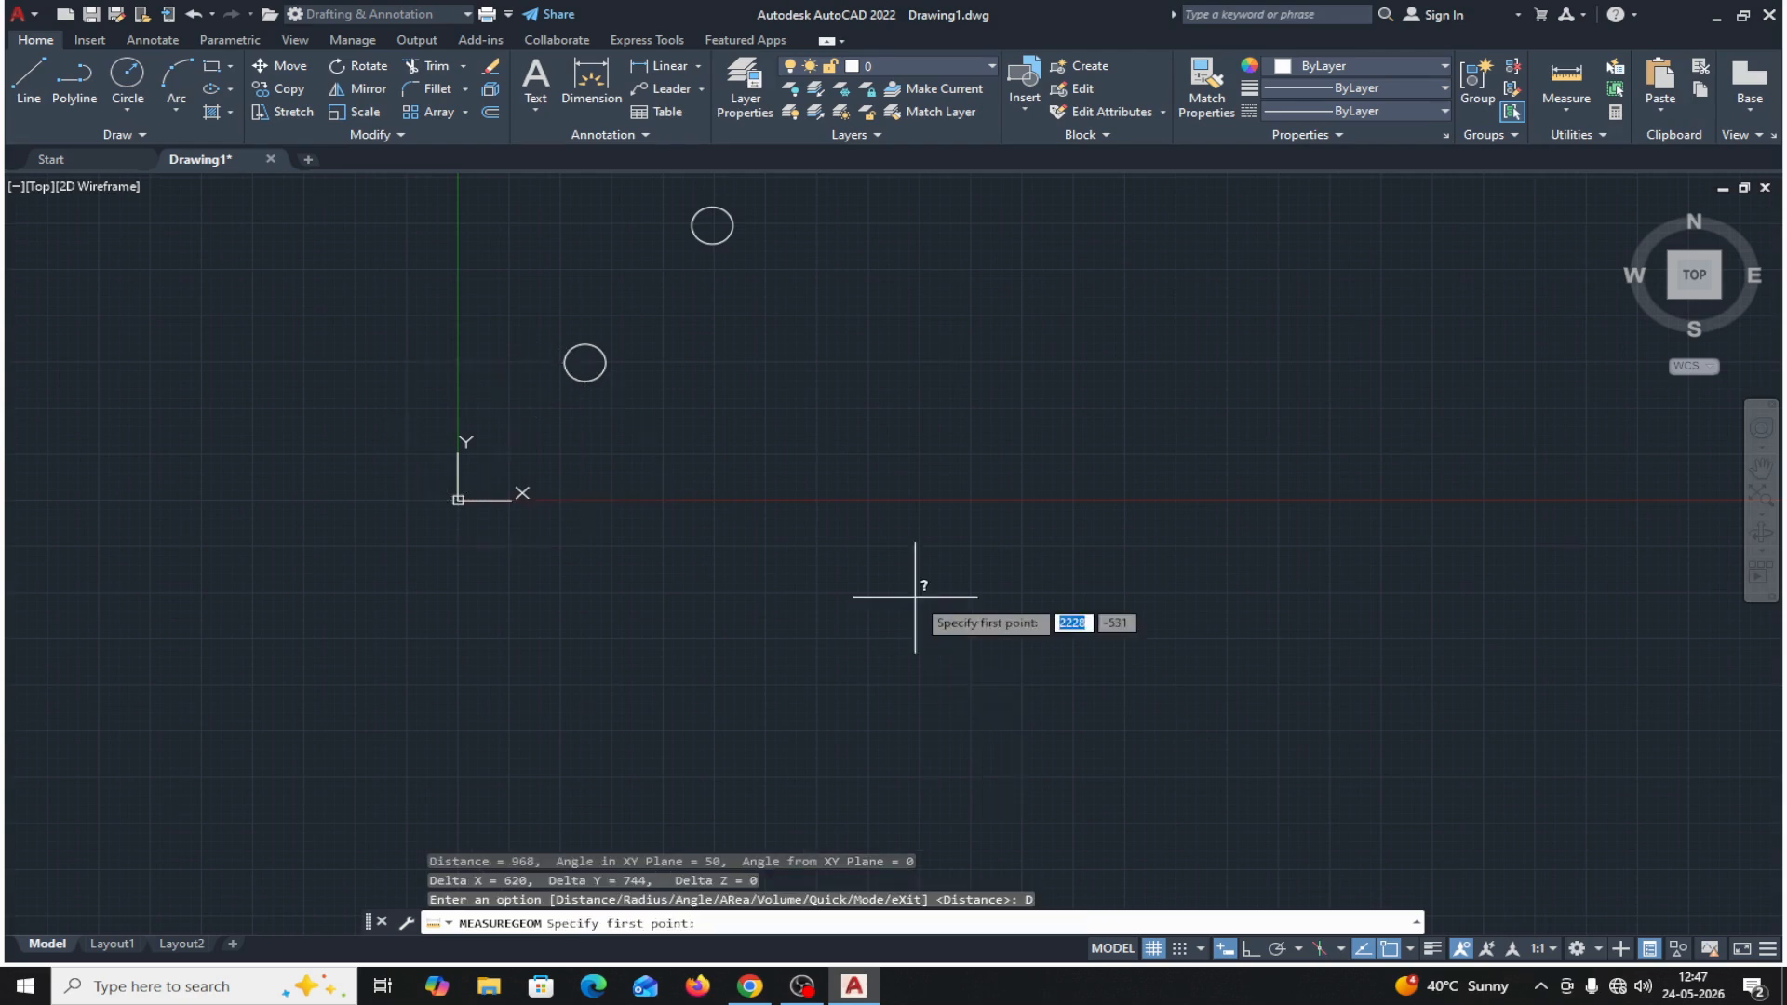
click(584, 362)
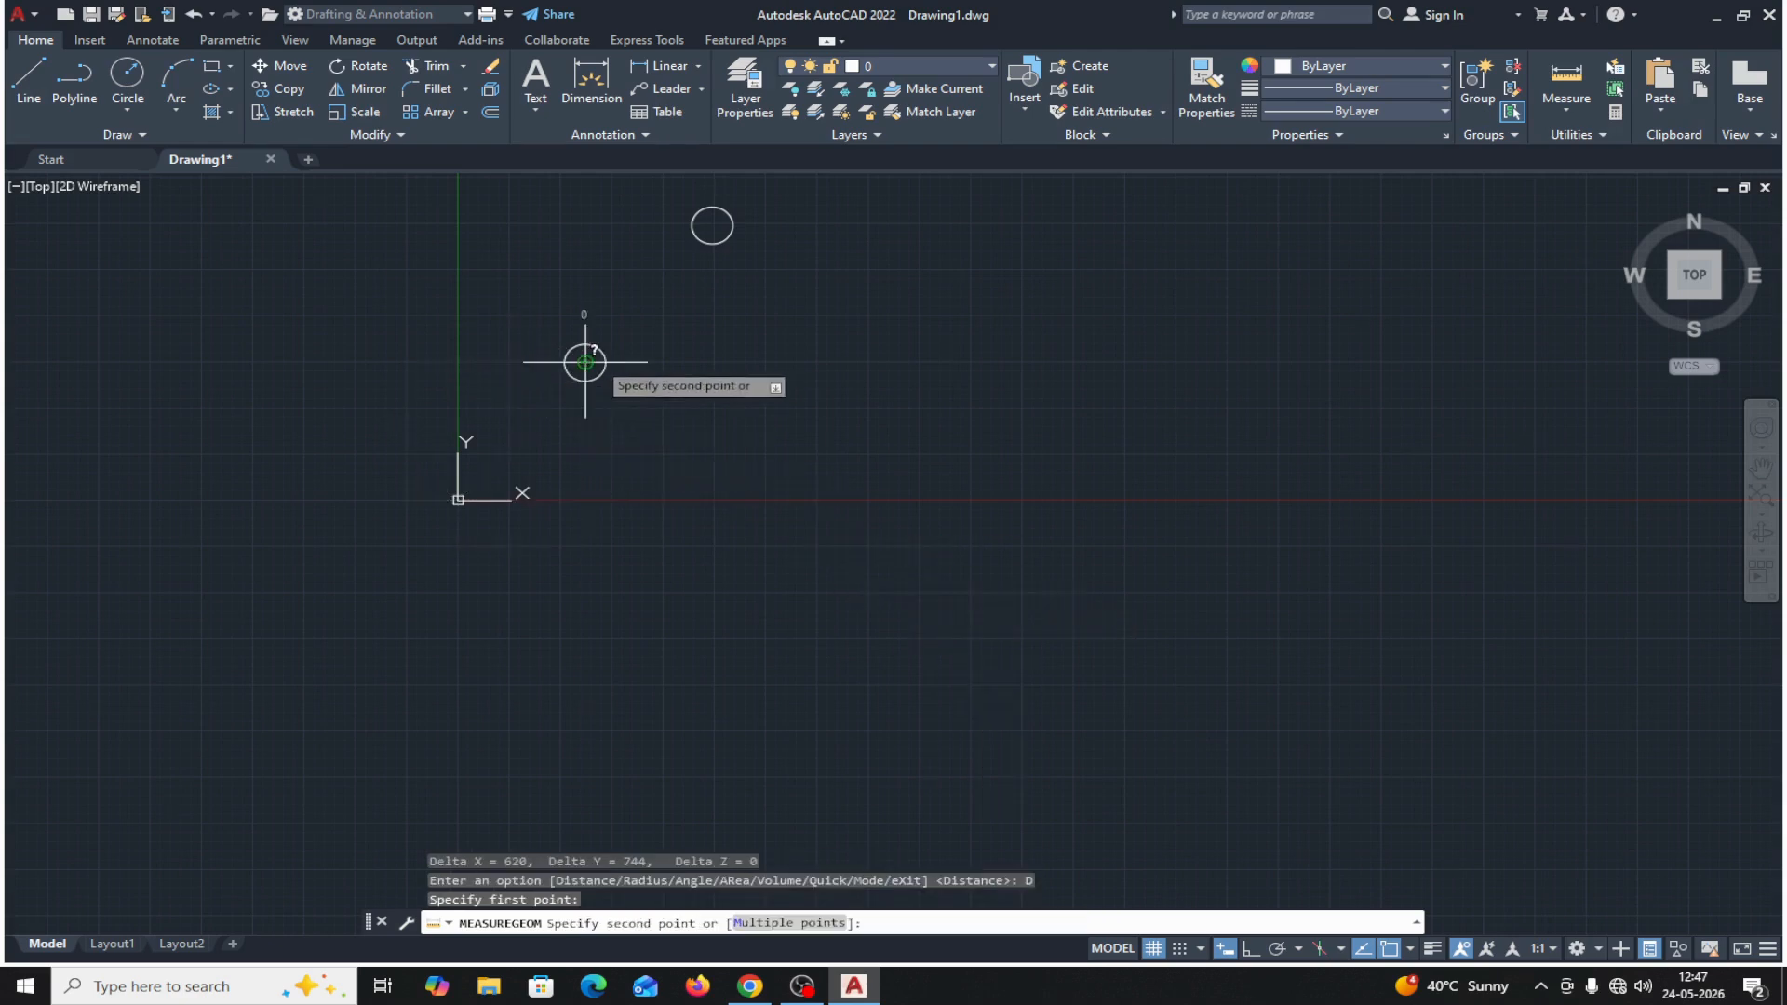
click(711, 225)
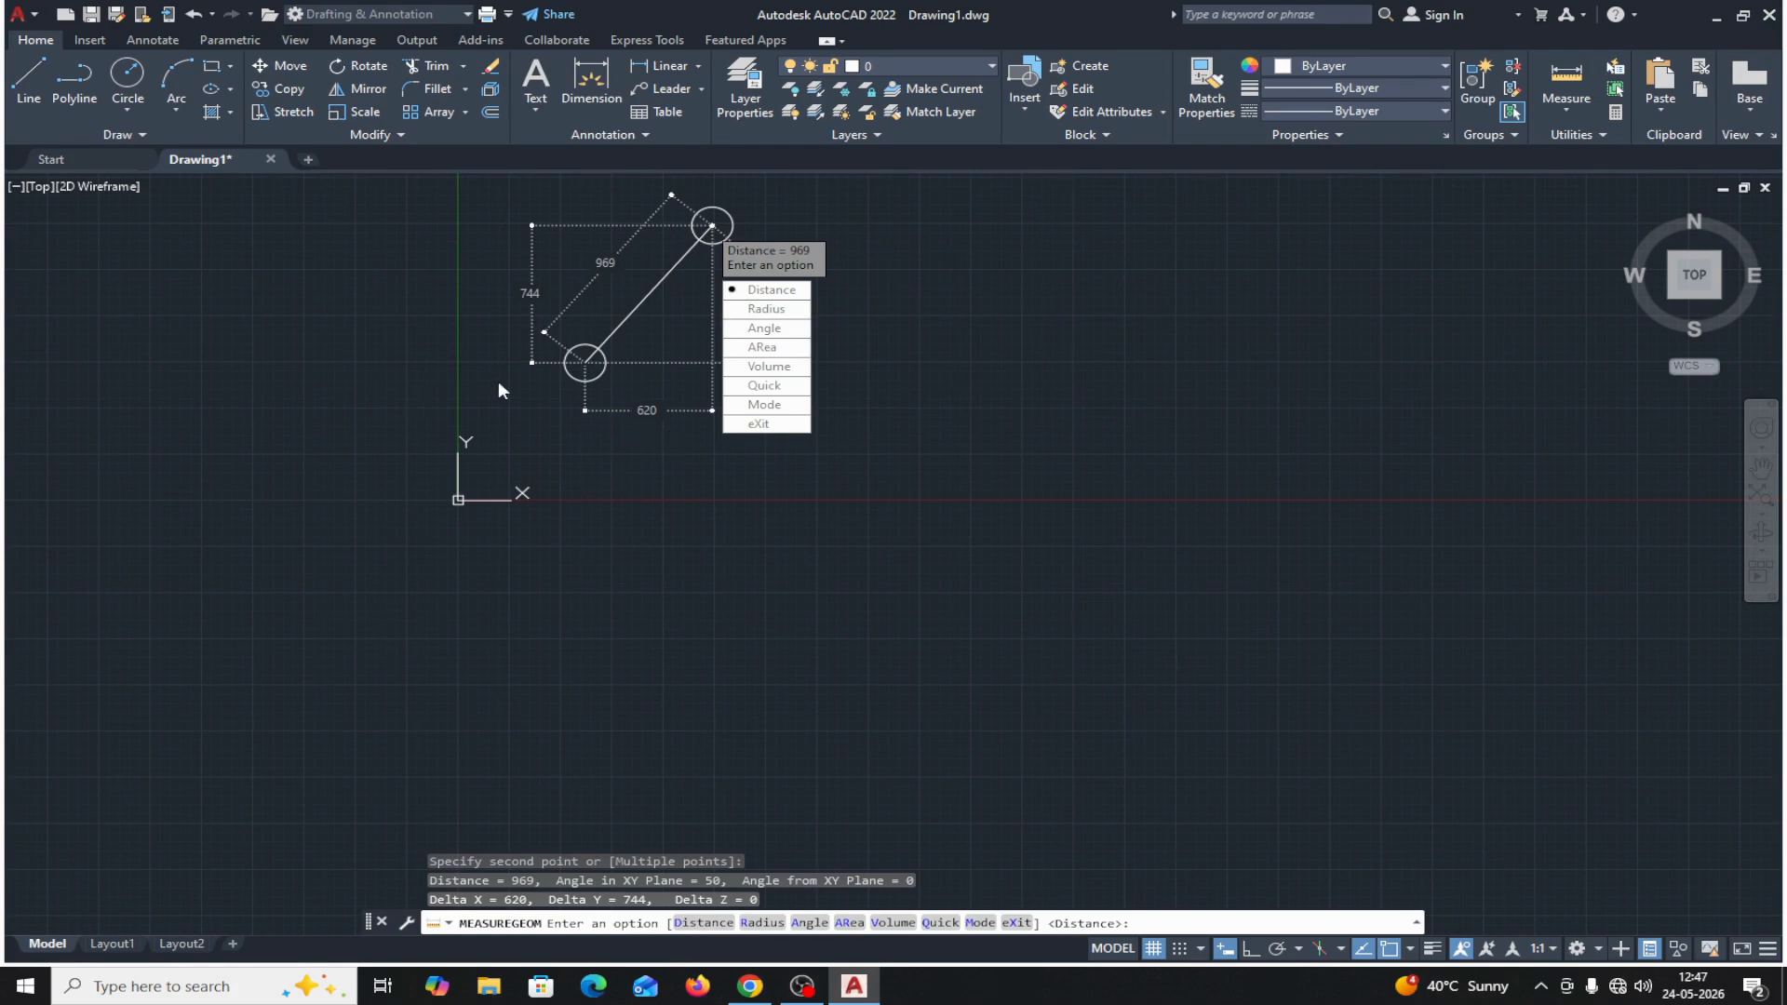
click(735, 423)
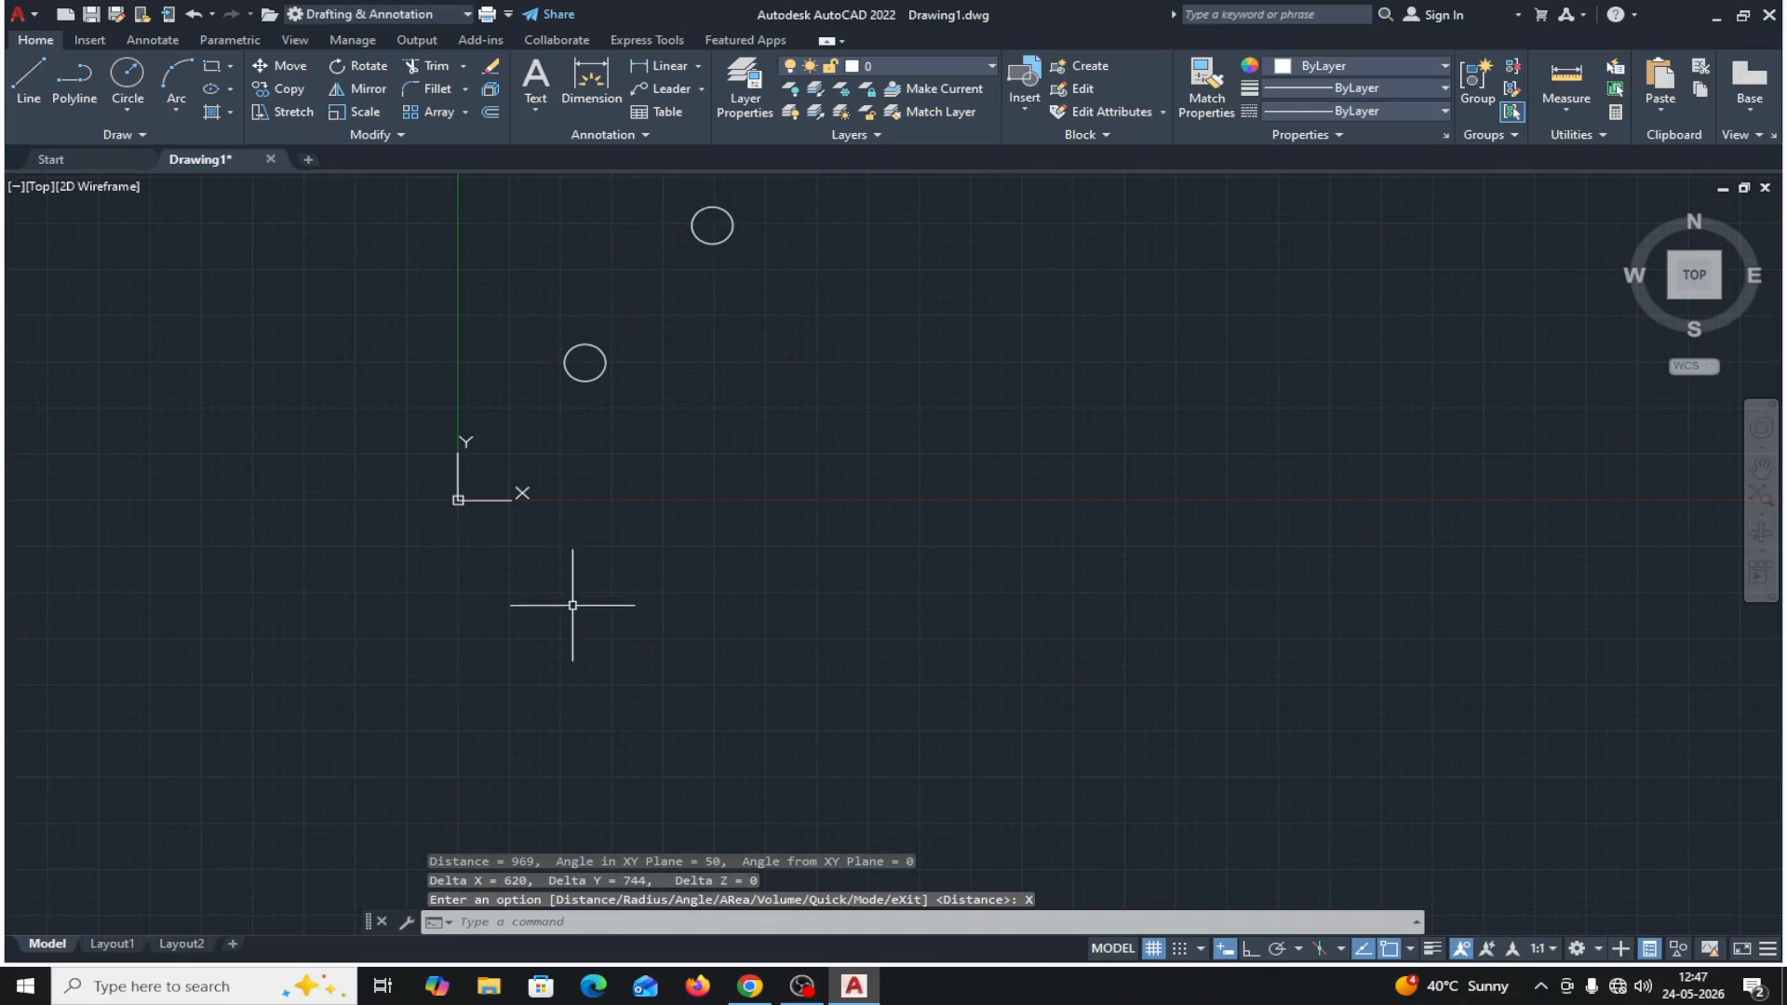
click(731, 234)
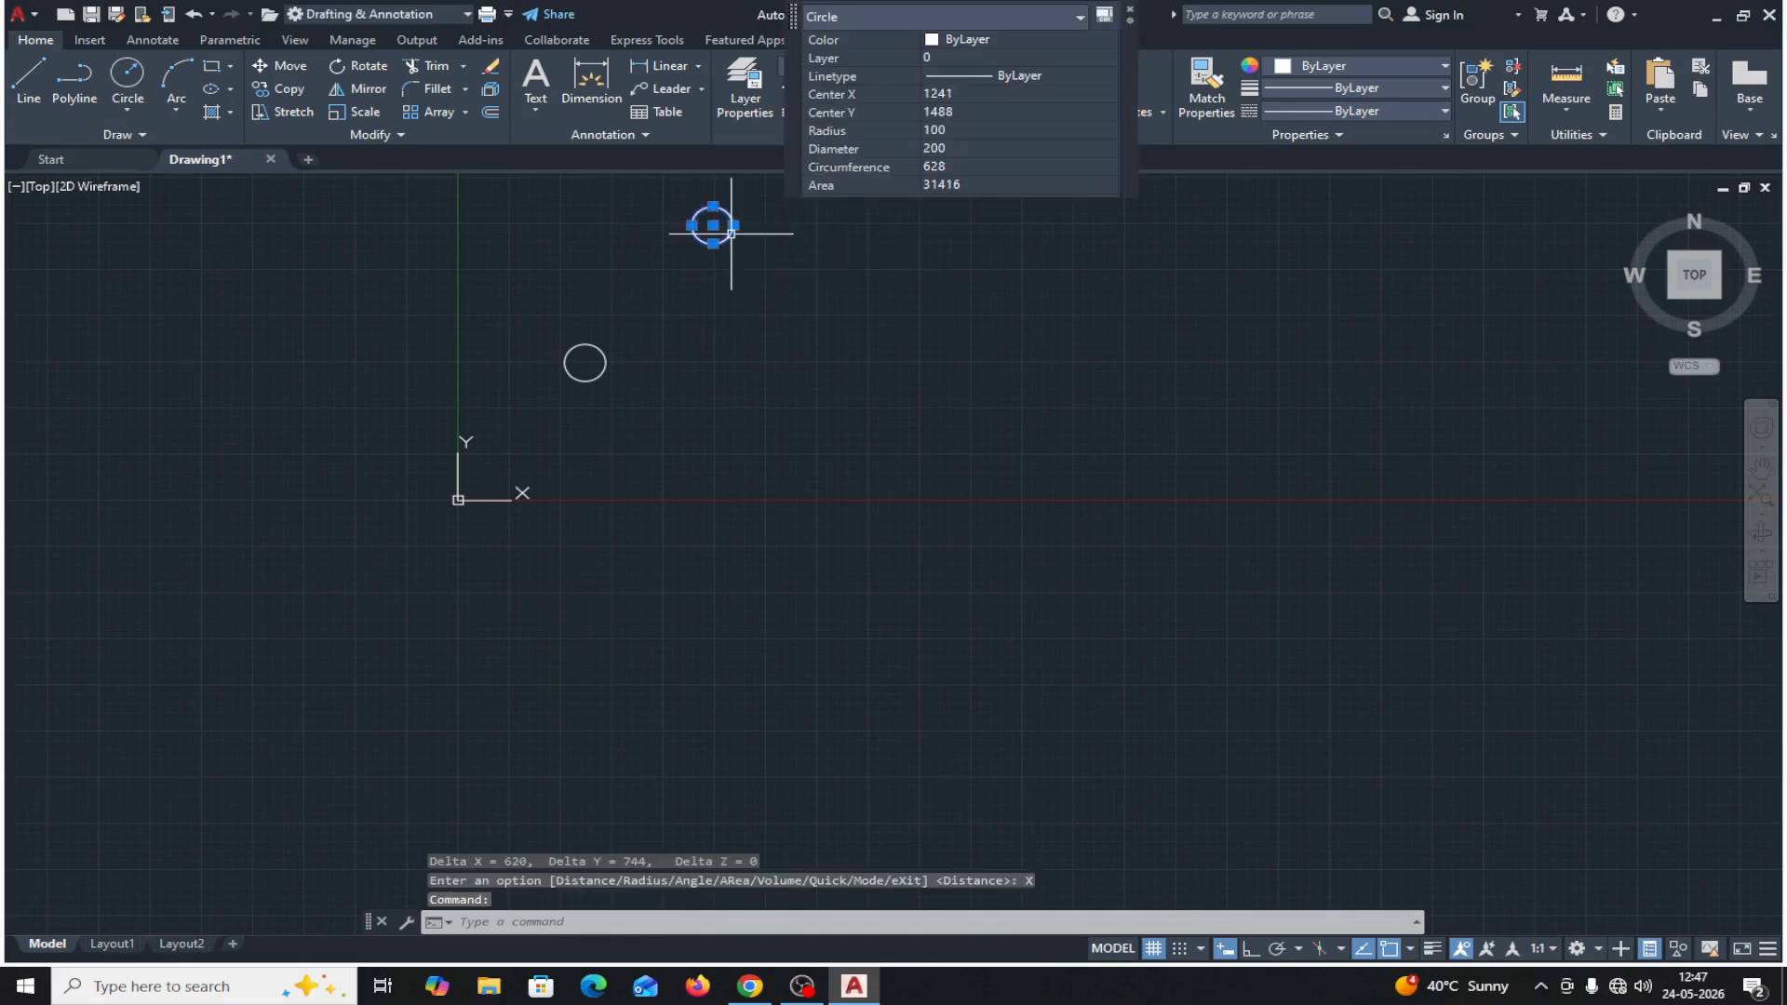
key(Delete)
Copy the remaining circle from its center, using the first point as the displacement.
middle_drag(778, 427, 664, 690)
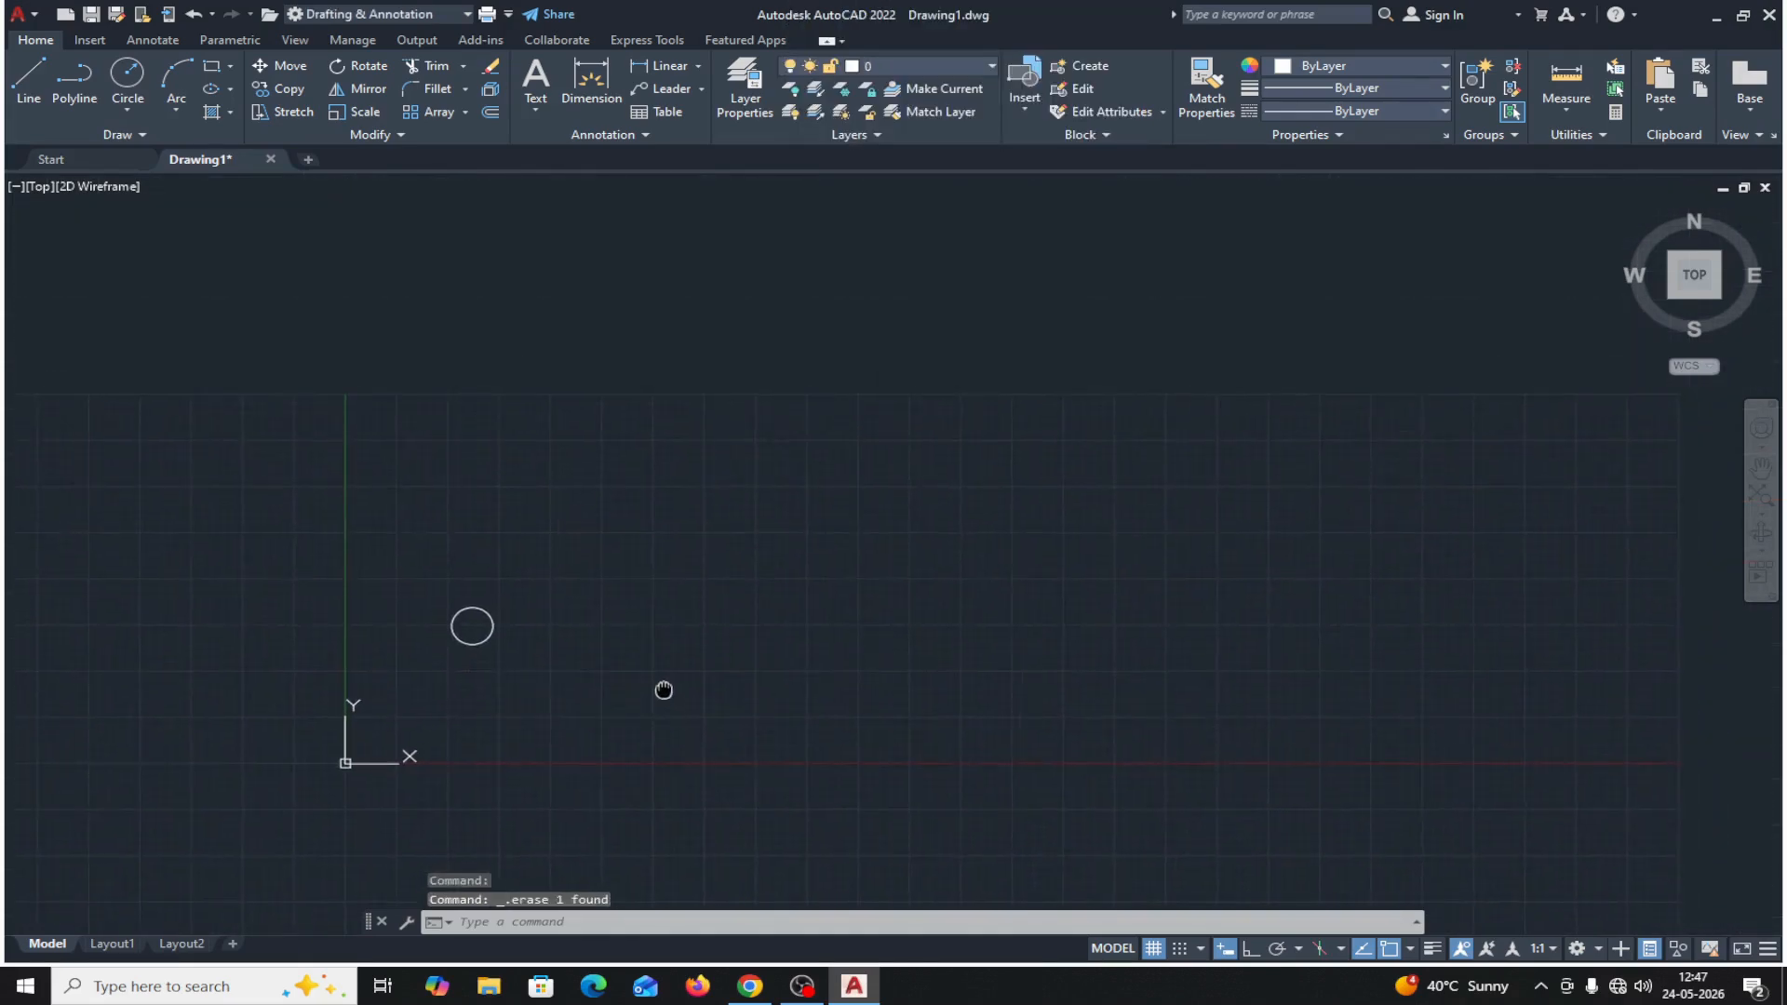
click(304, 91)
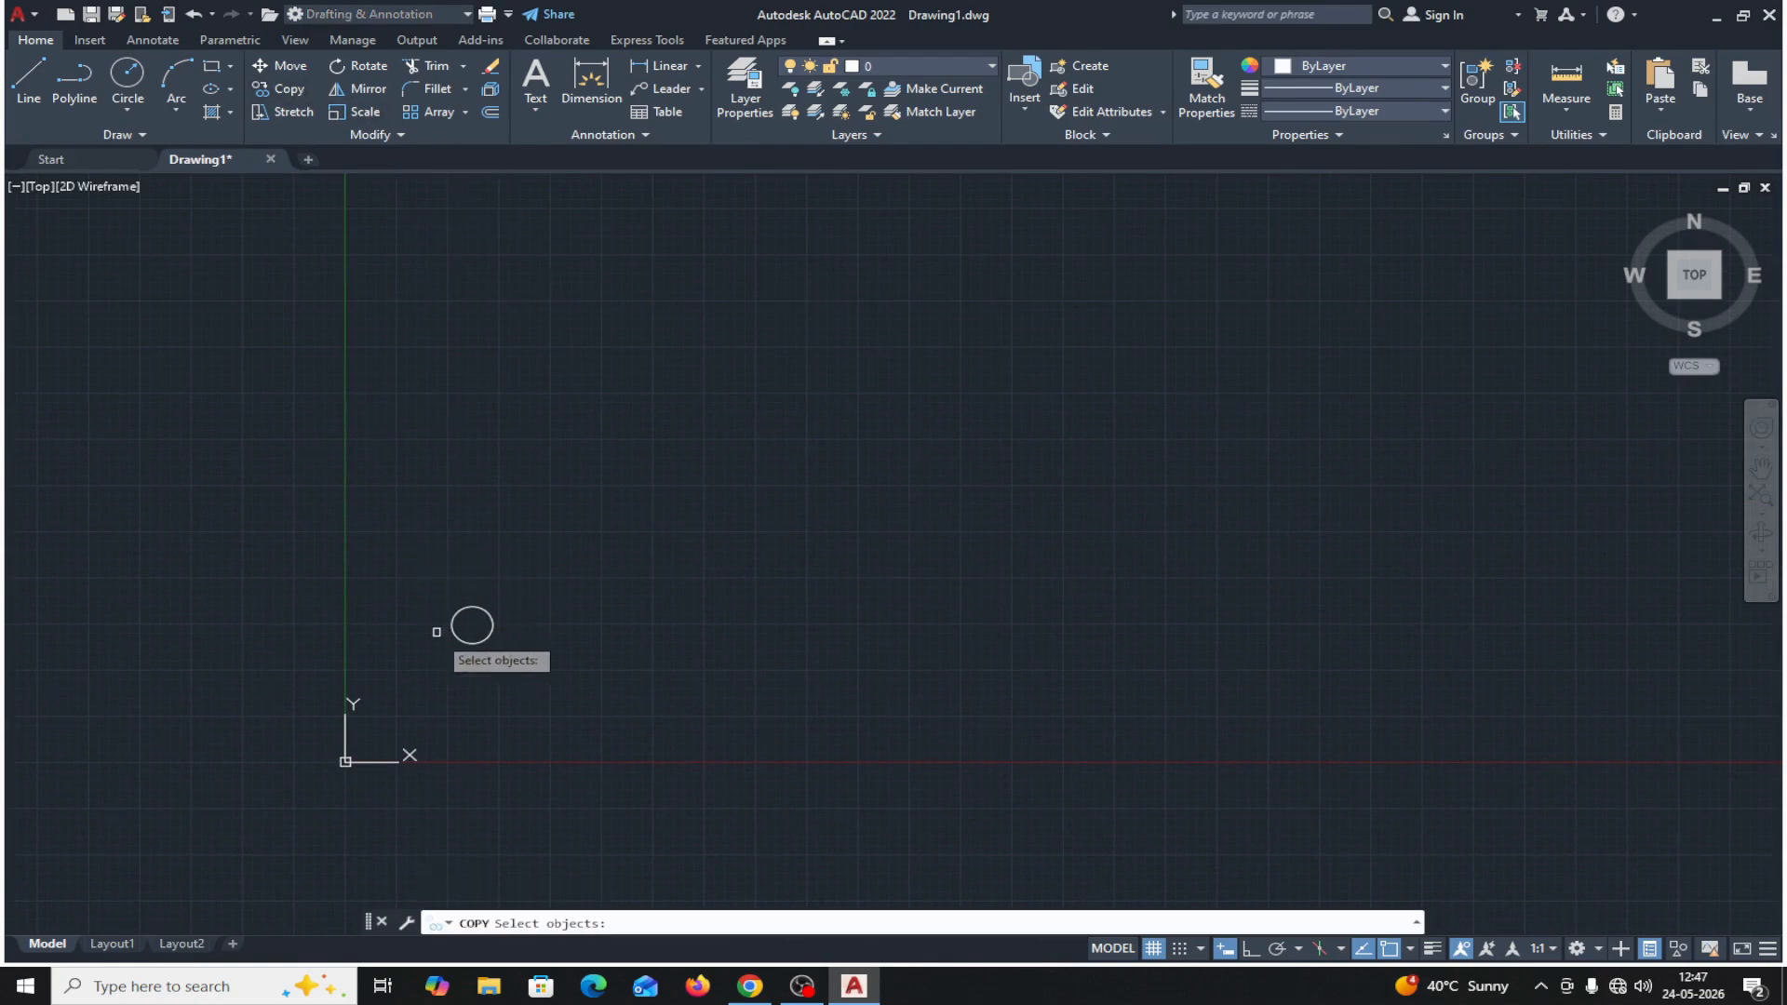
click(463, 642)
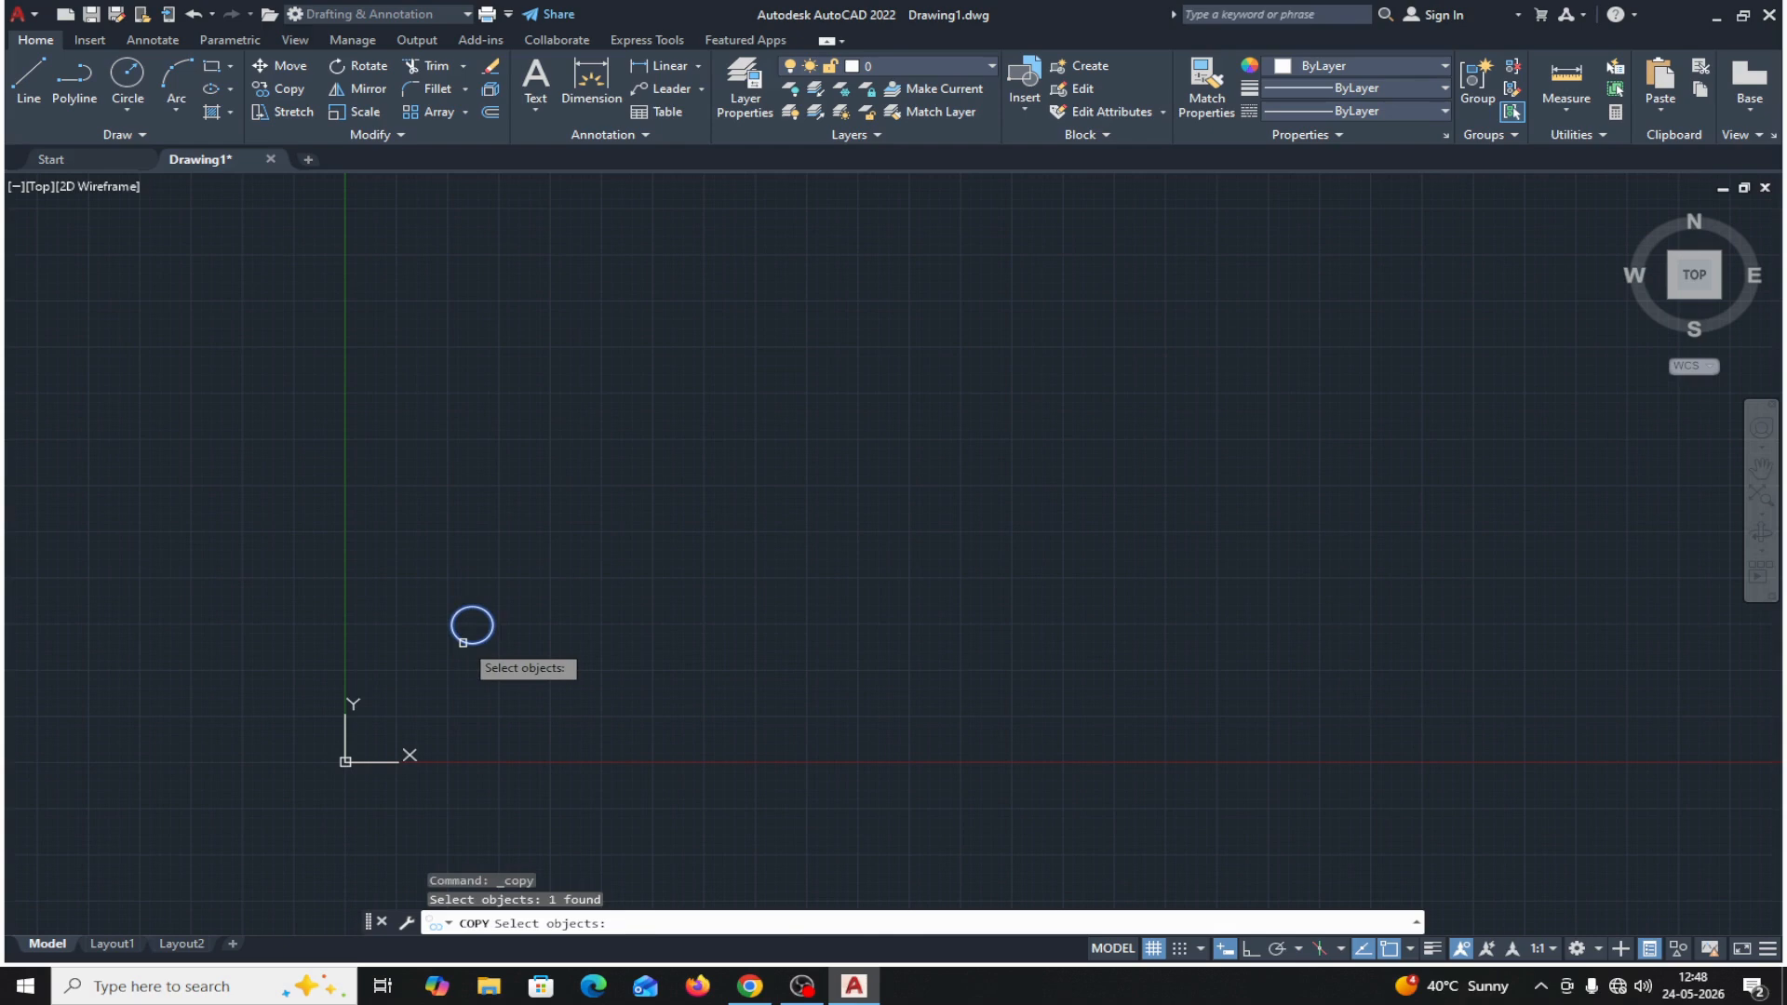
key(Return)
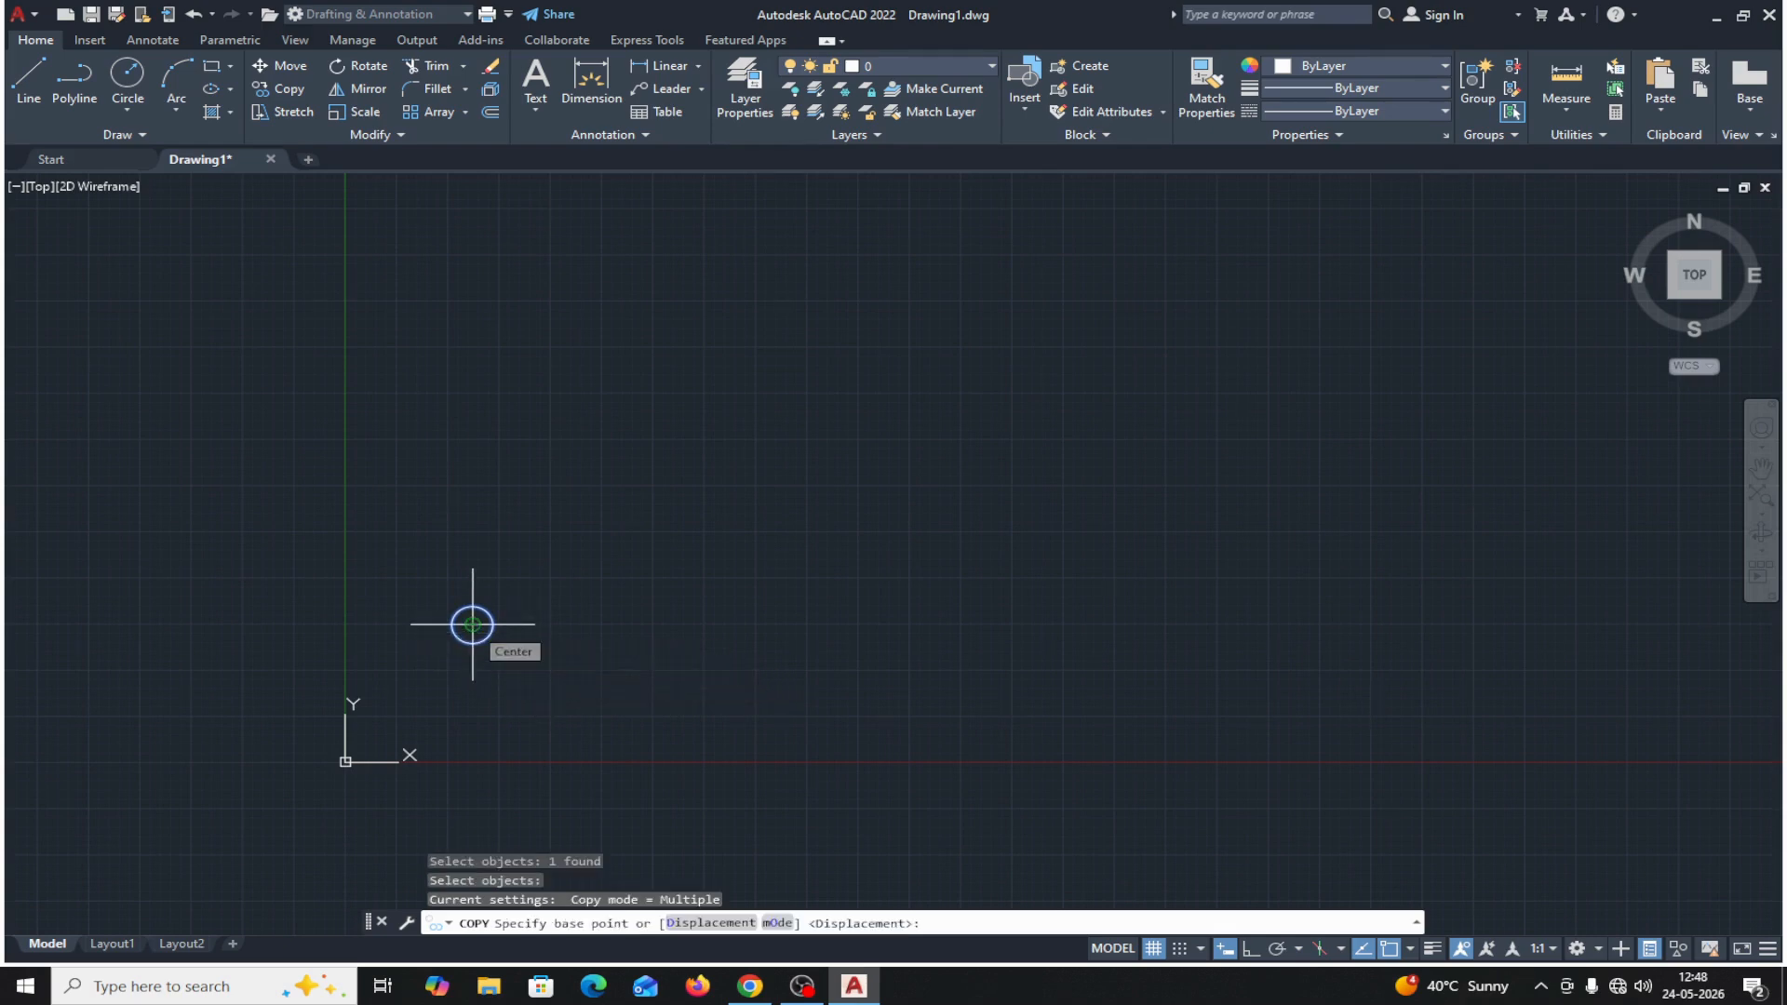
click(472, 624)
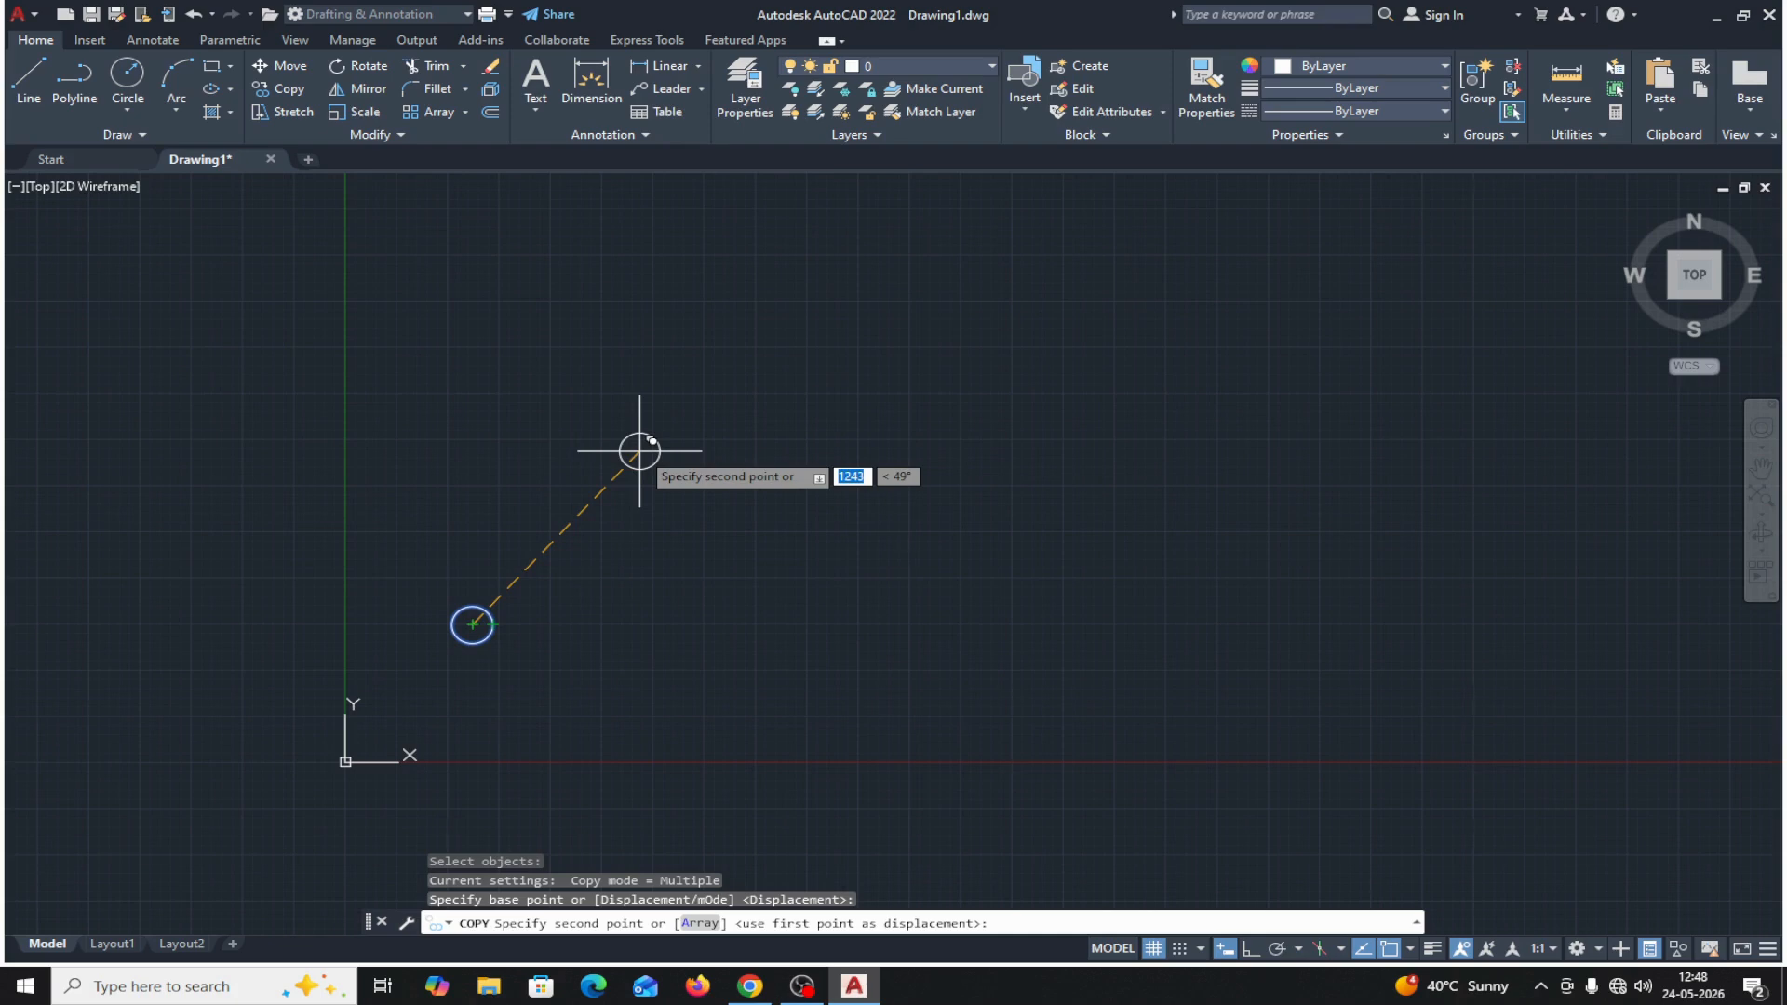
key(Return)
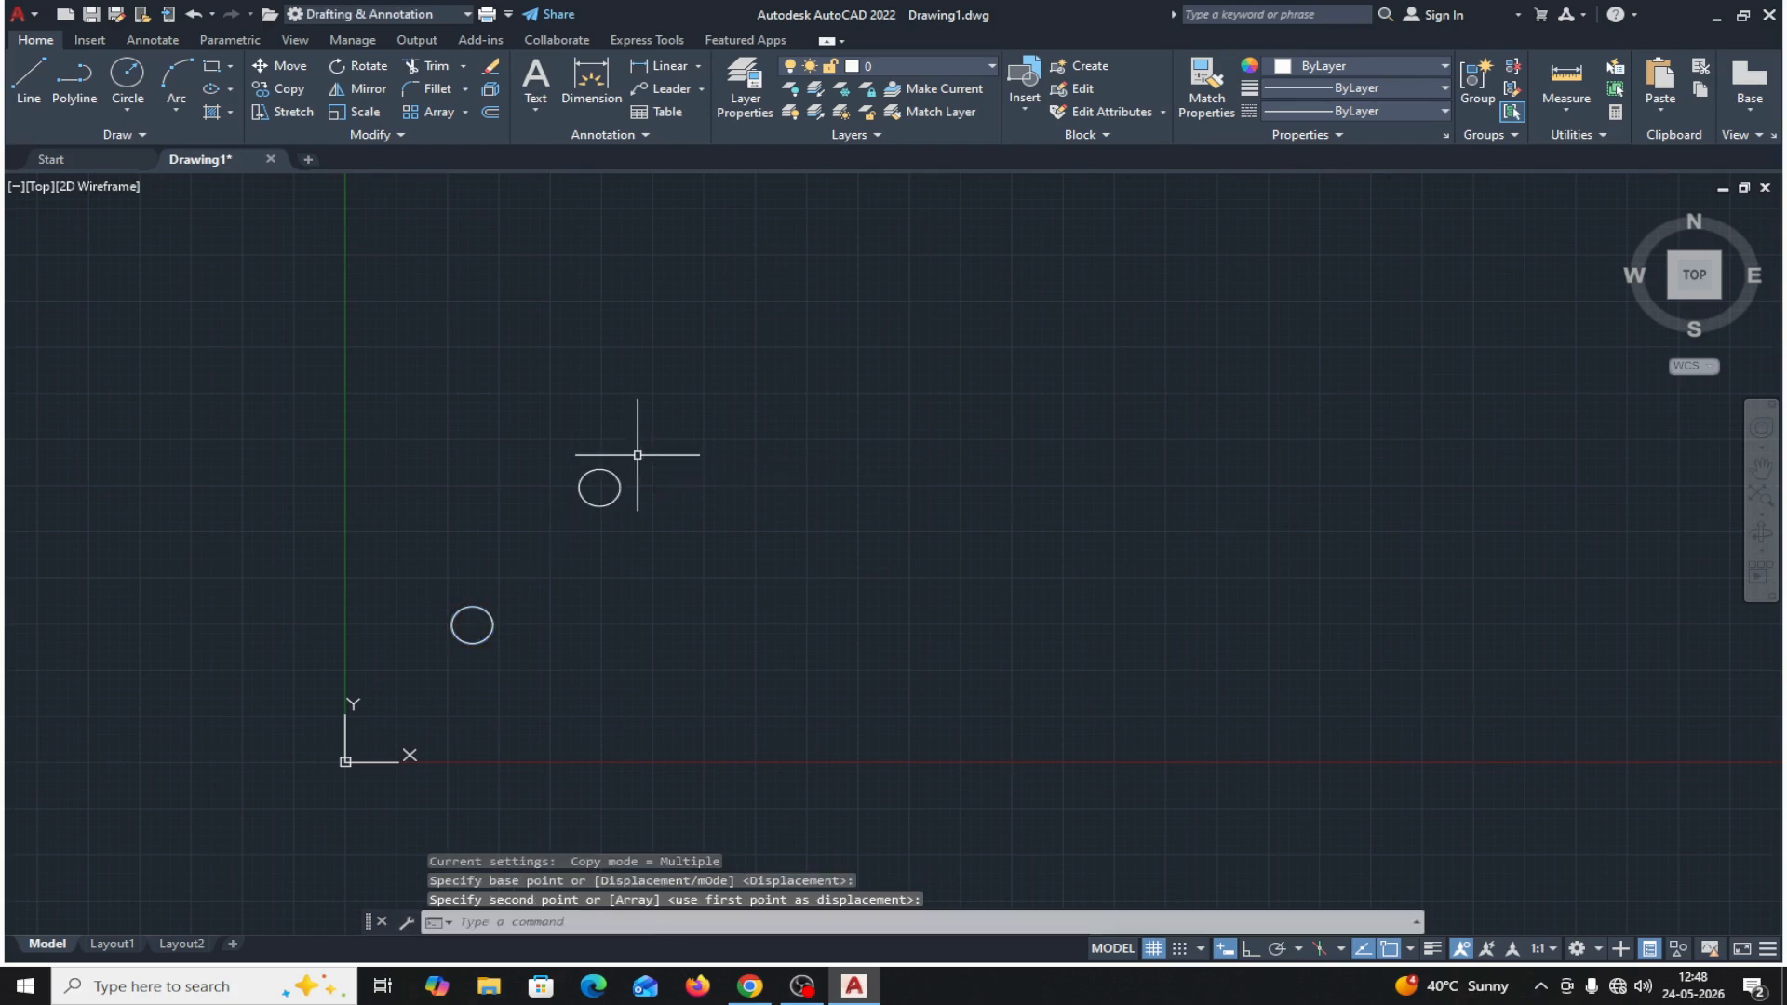
Measure the distance from the drawing's origin to the original circle's center.
click(1570, 114)
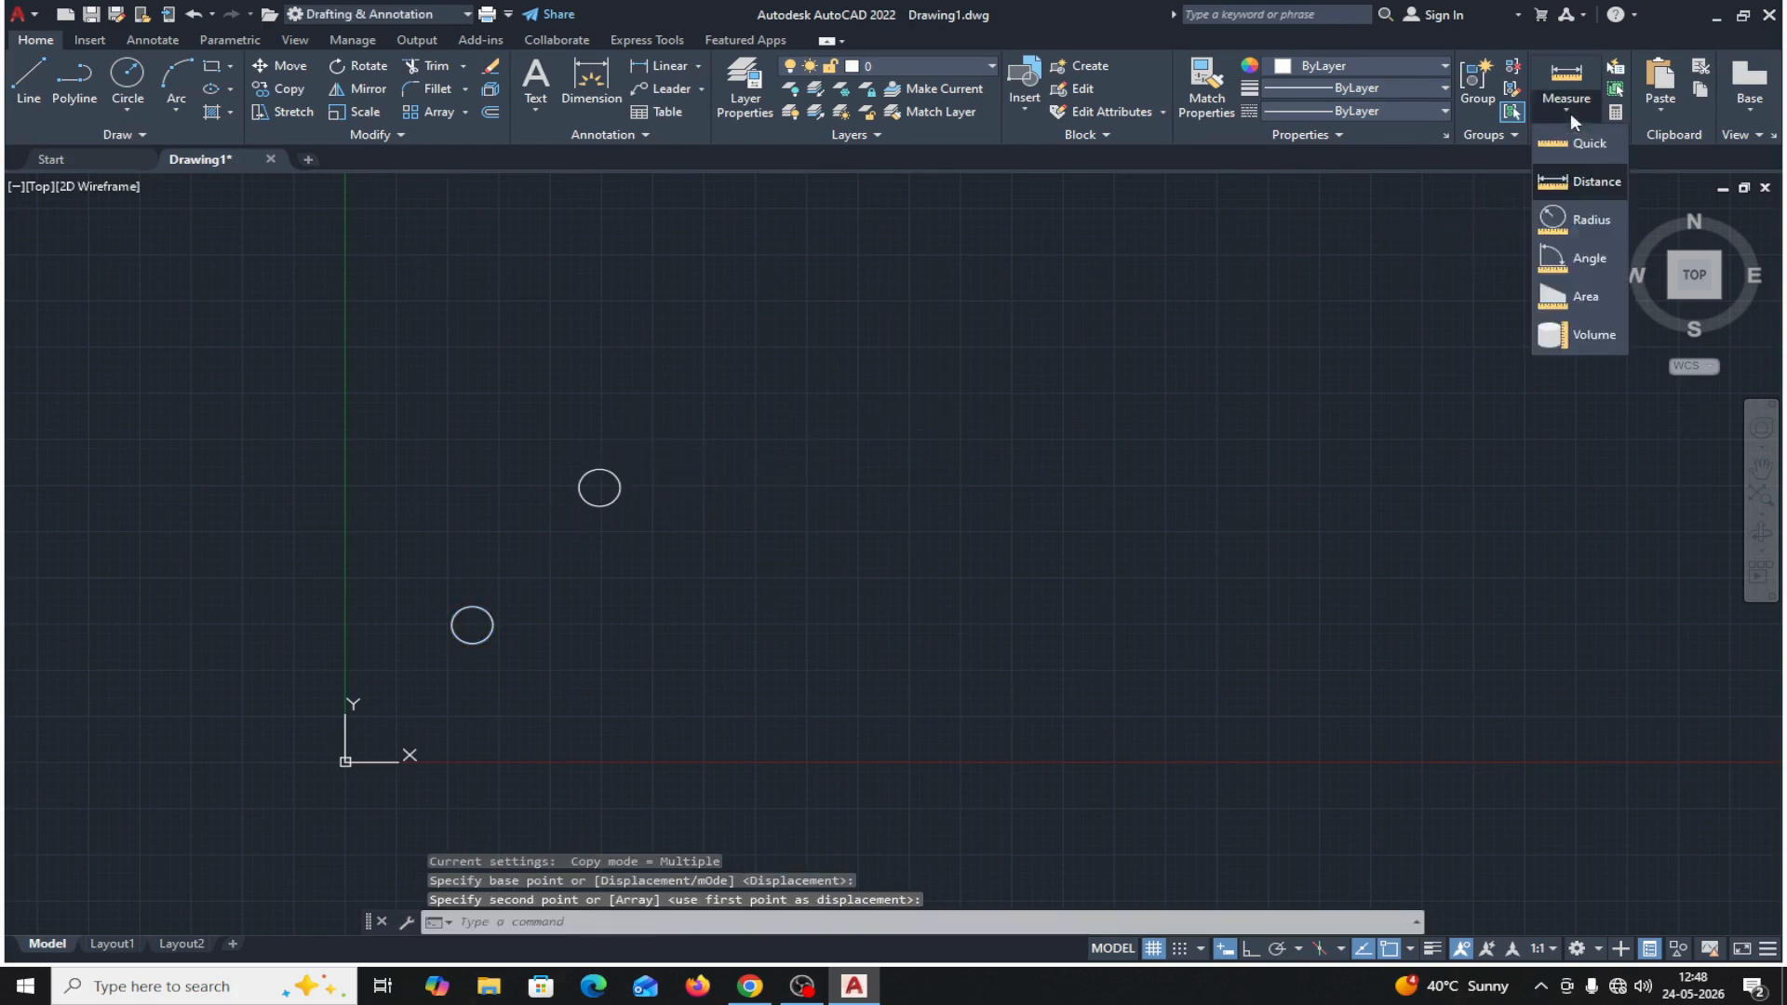
click(1572, 180)
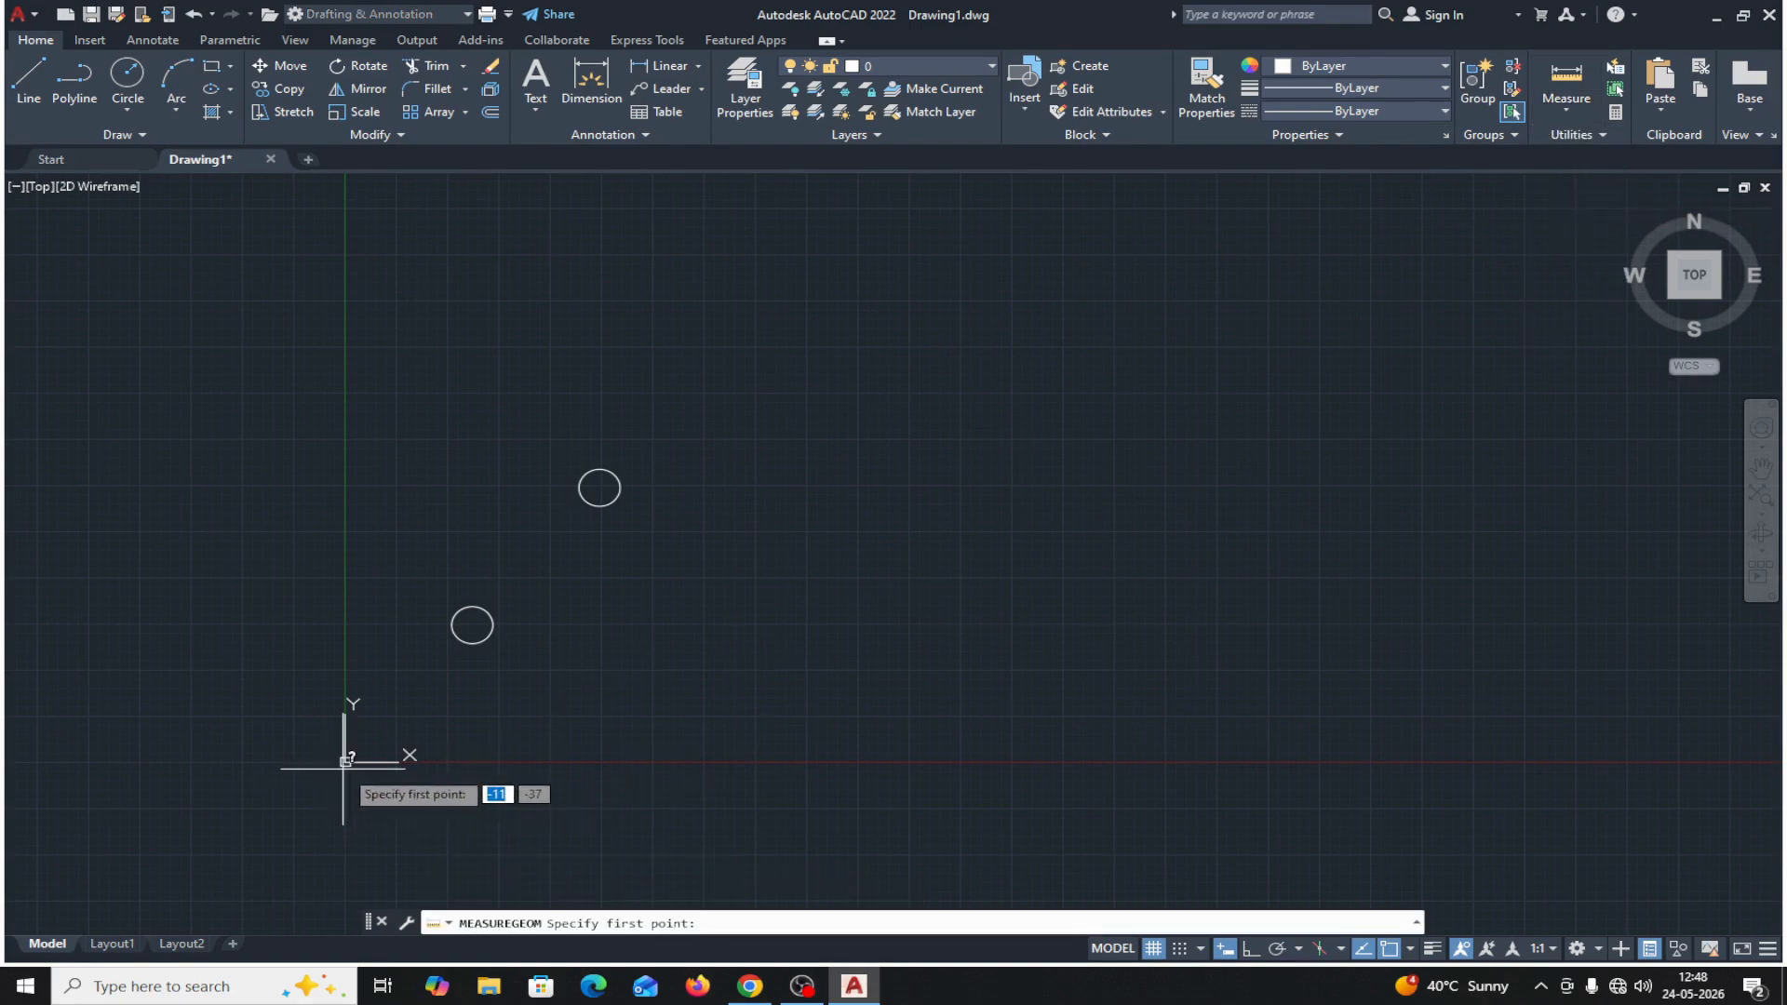
scroll(345, 772, up, 5)
scroll(355, 776, up, 4)
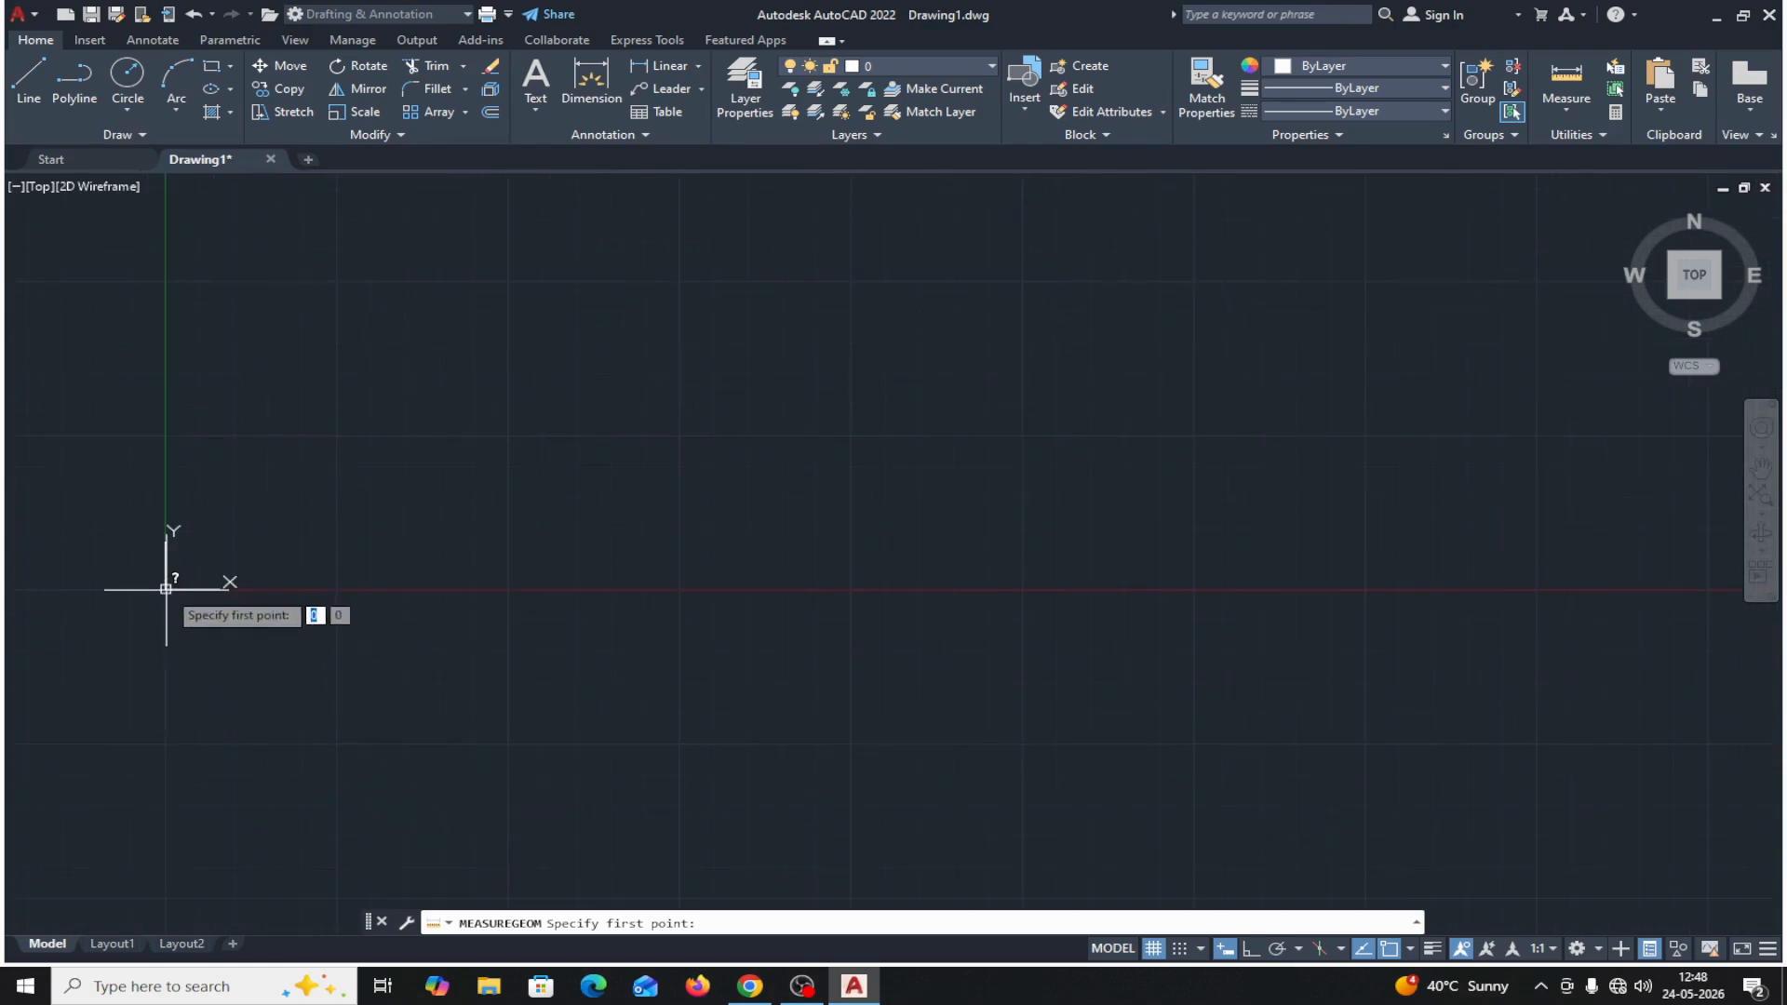
click(165, 588)
scroll(469, 497, down, 8)
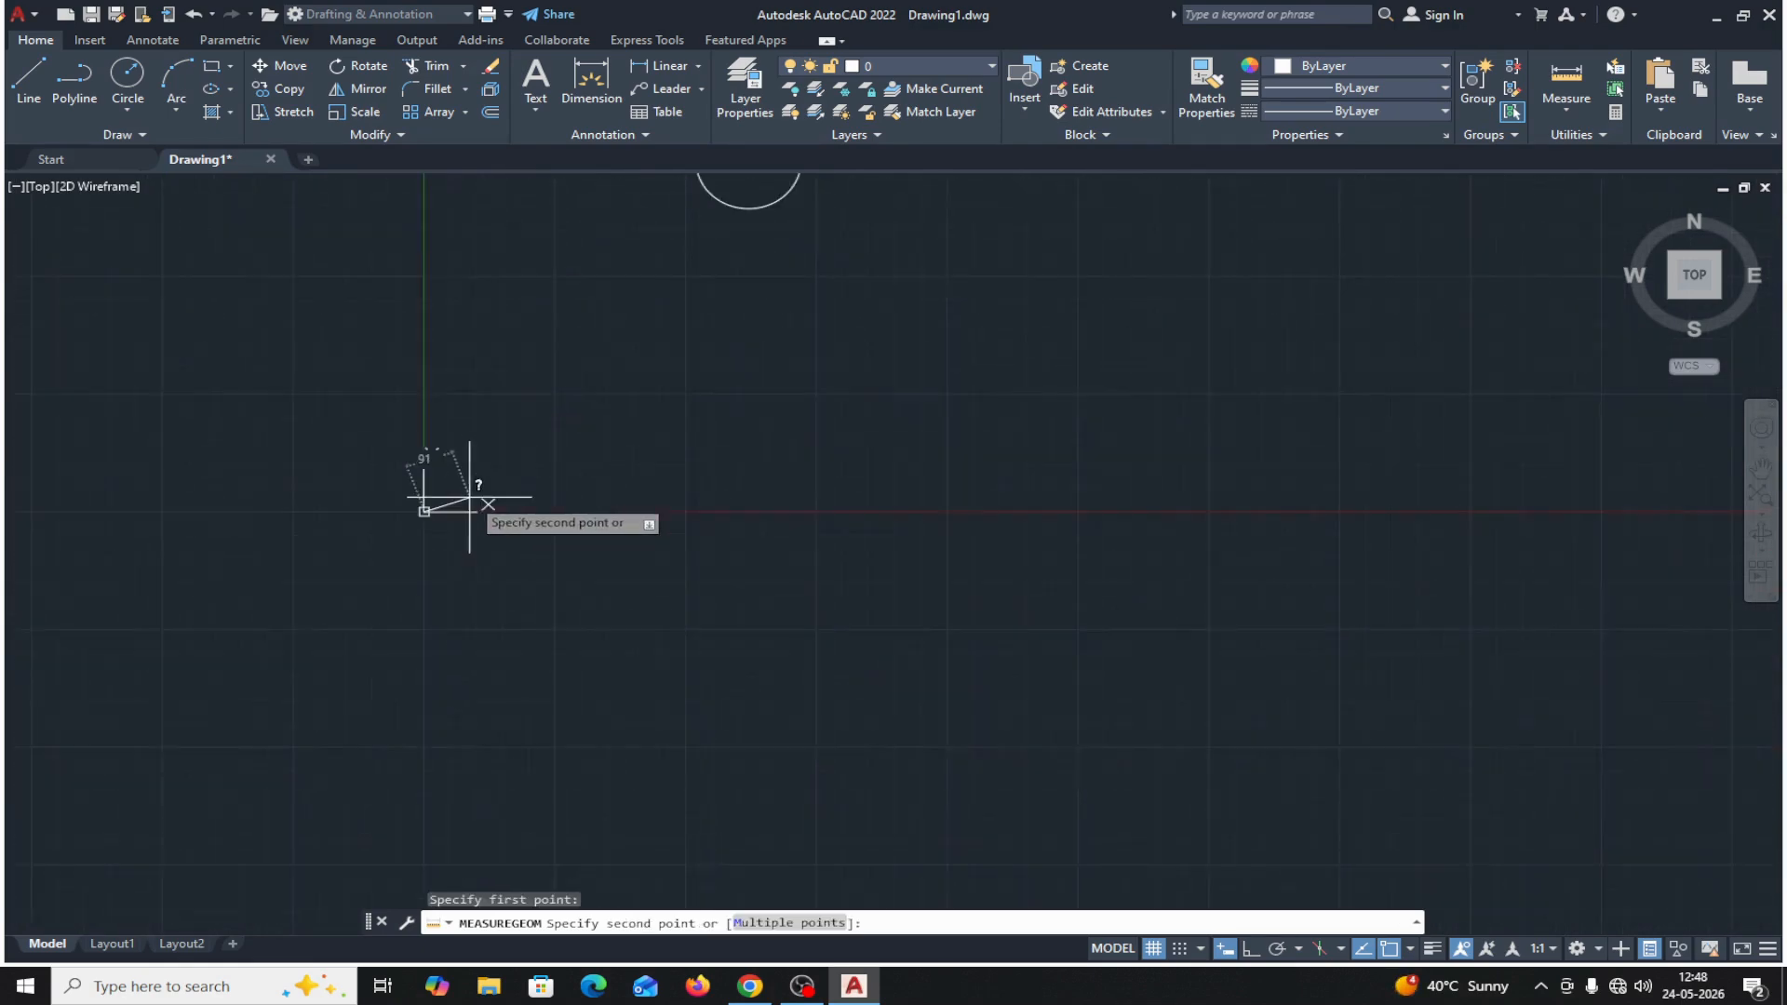
middle_drag(799, 399, 623, 710)
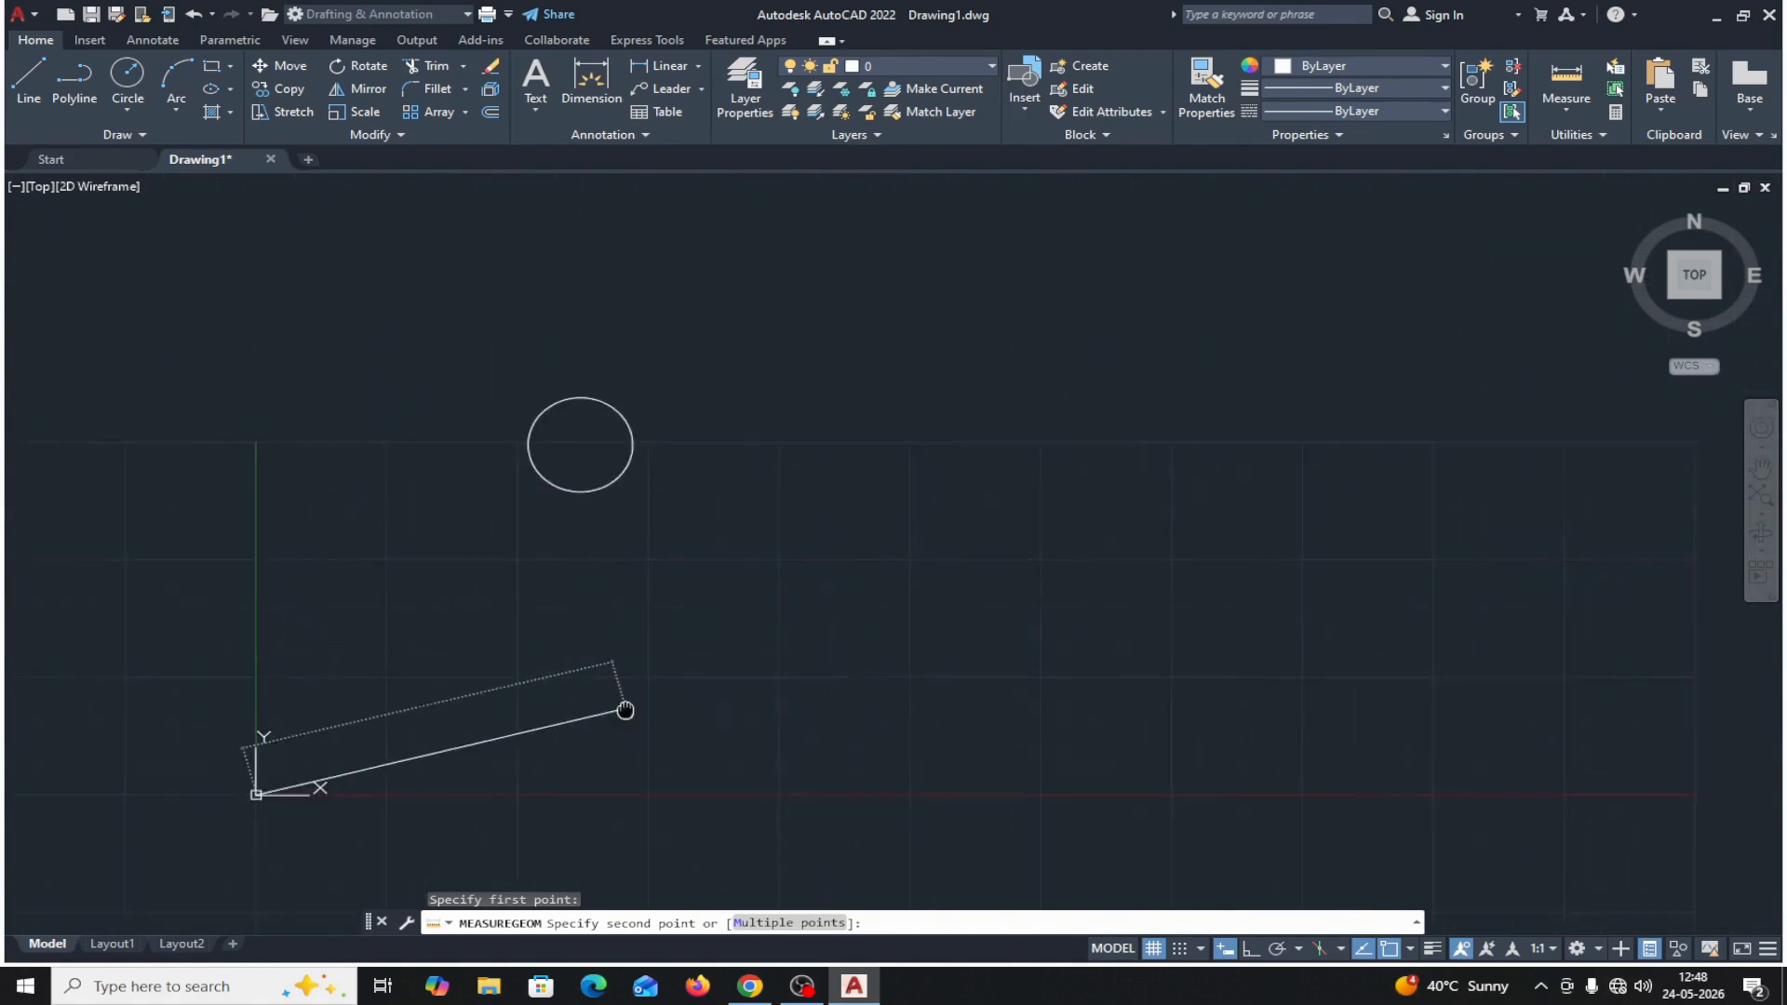
click(571, 451)
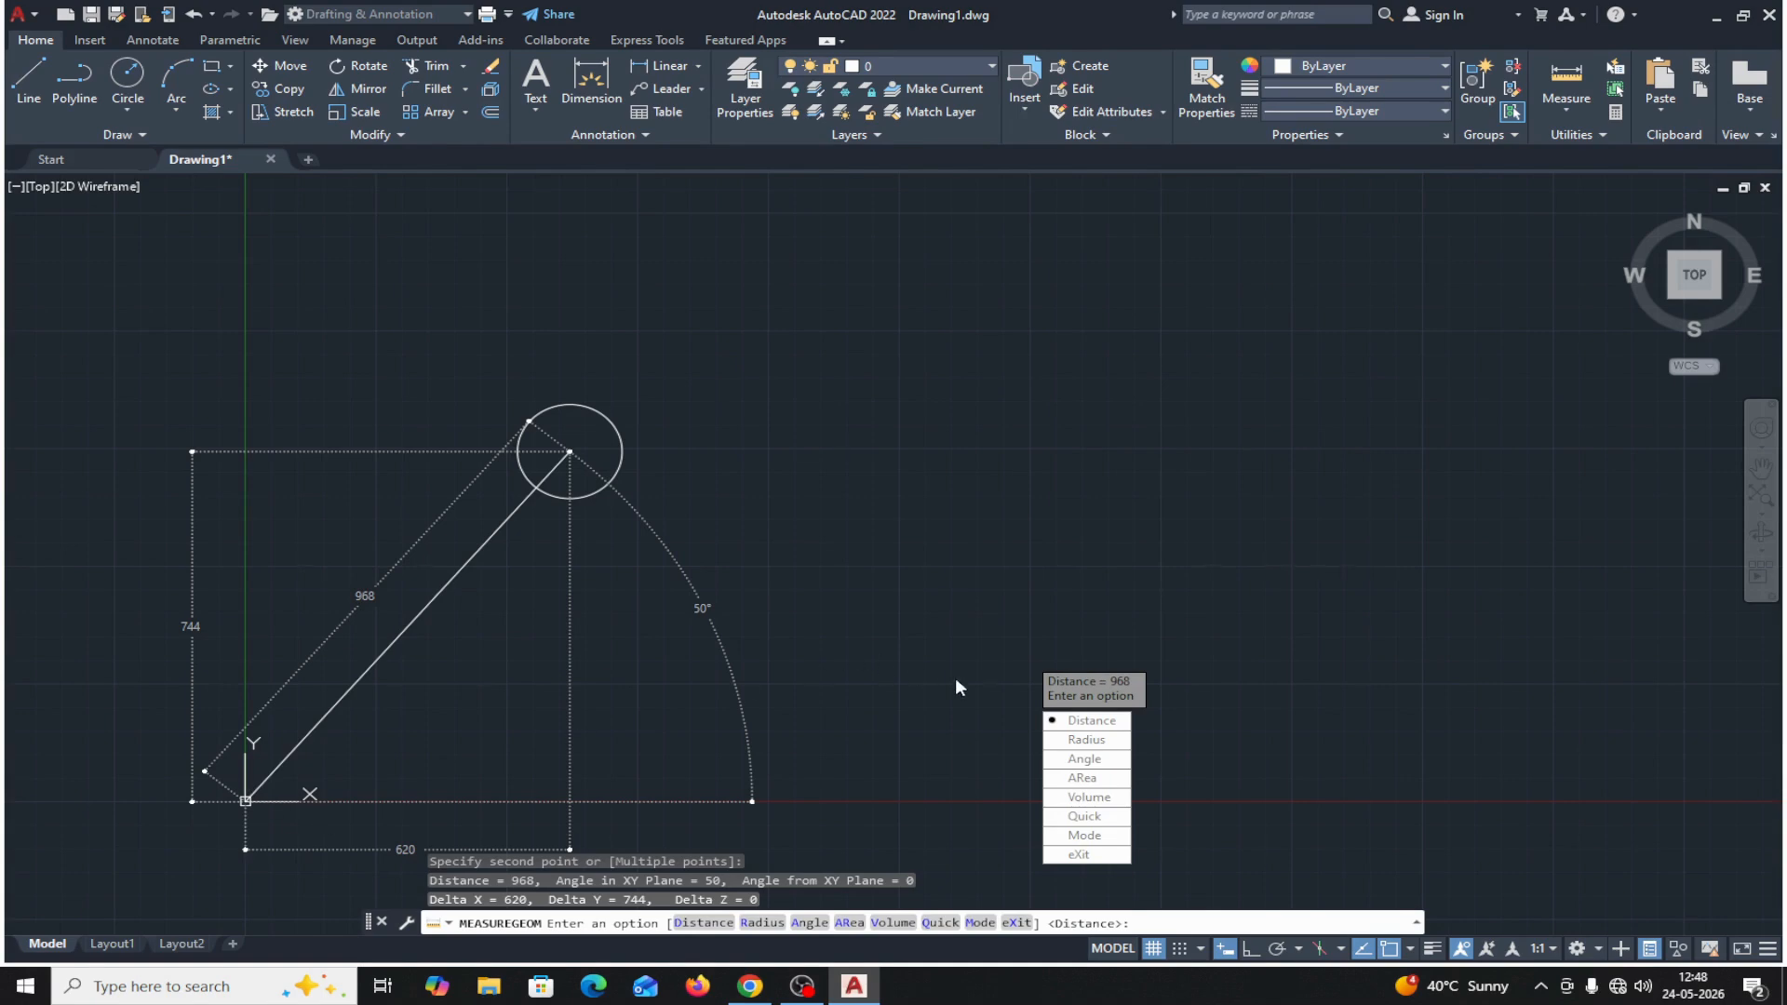
Measure the distance from the original circle's center to the center of its diagonal copy, and end the measurement.
click(1087, 720)
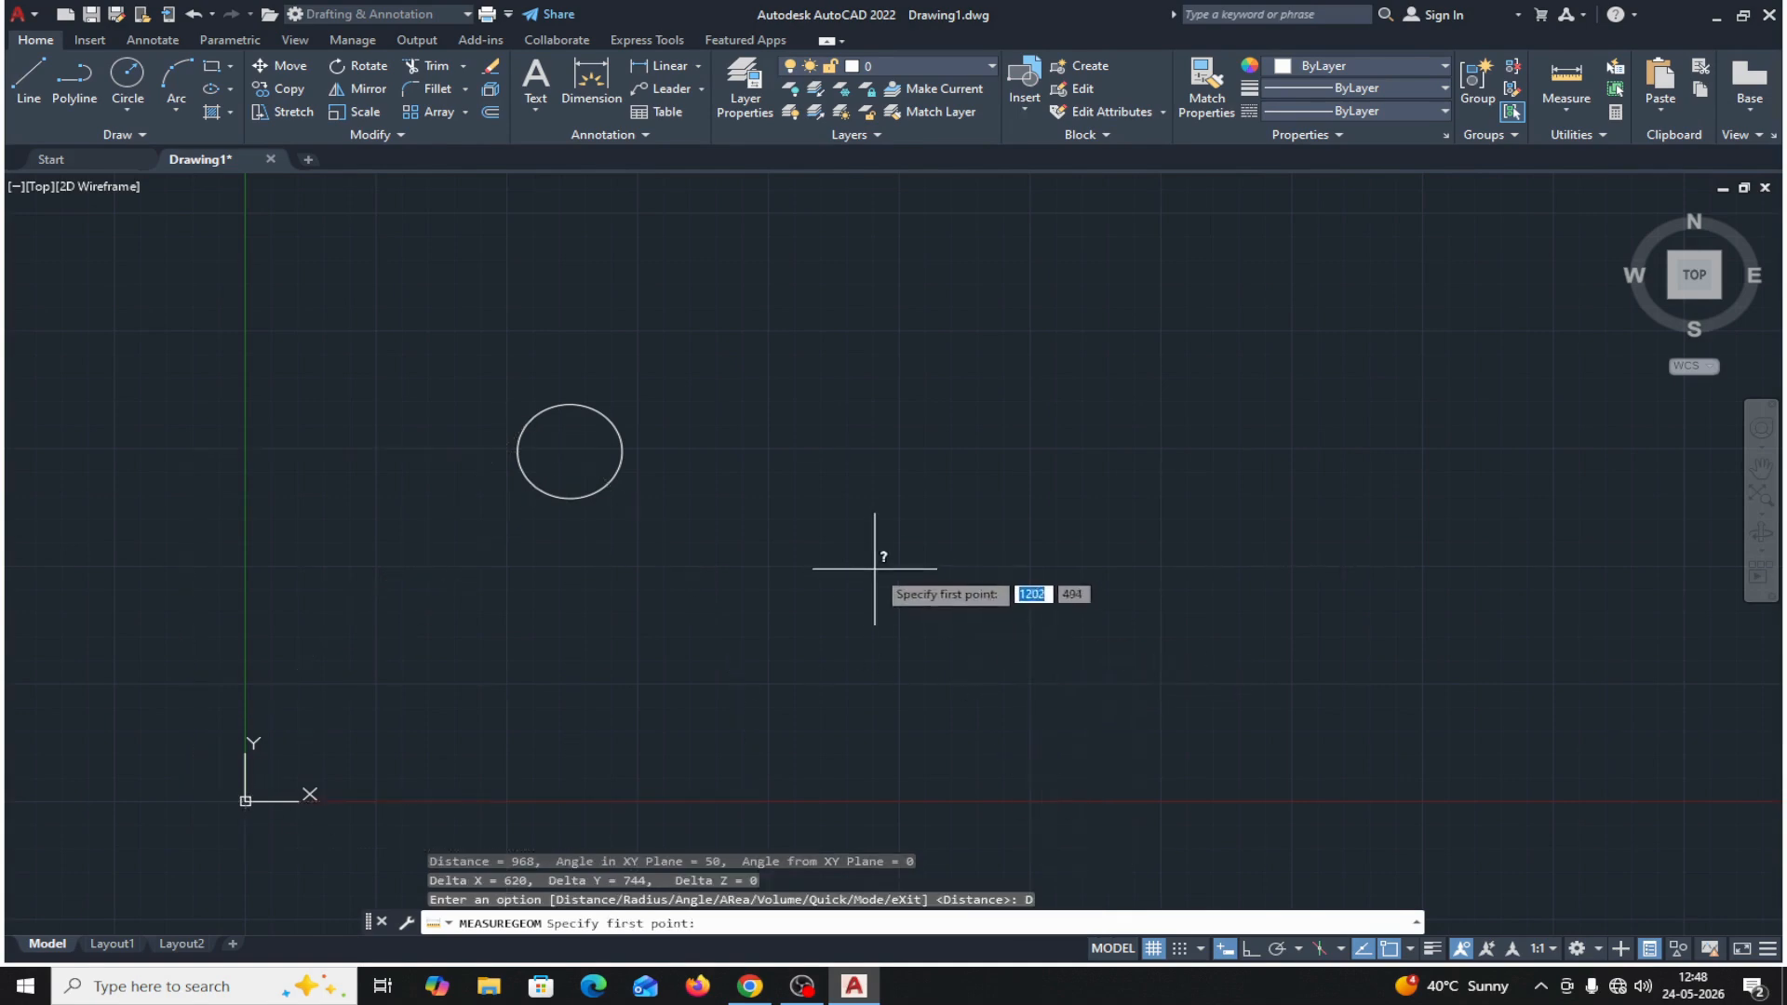
middle_drag(875, 567, 754, 786)
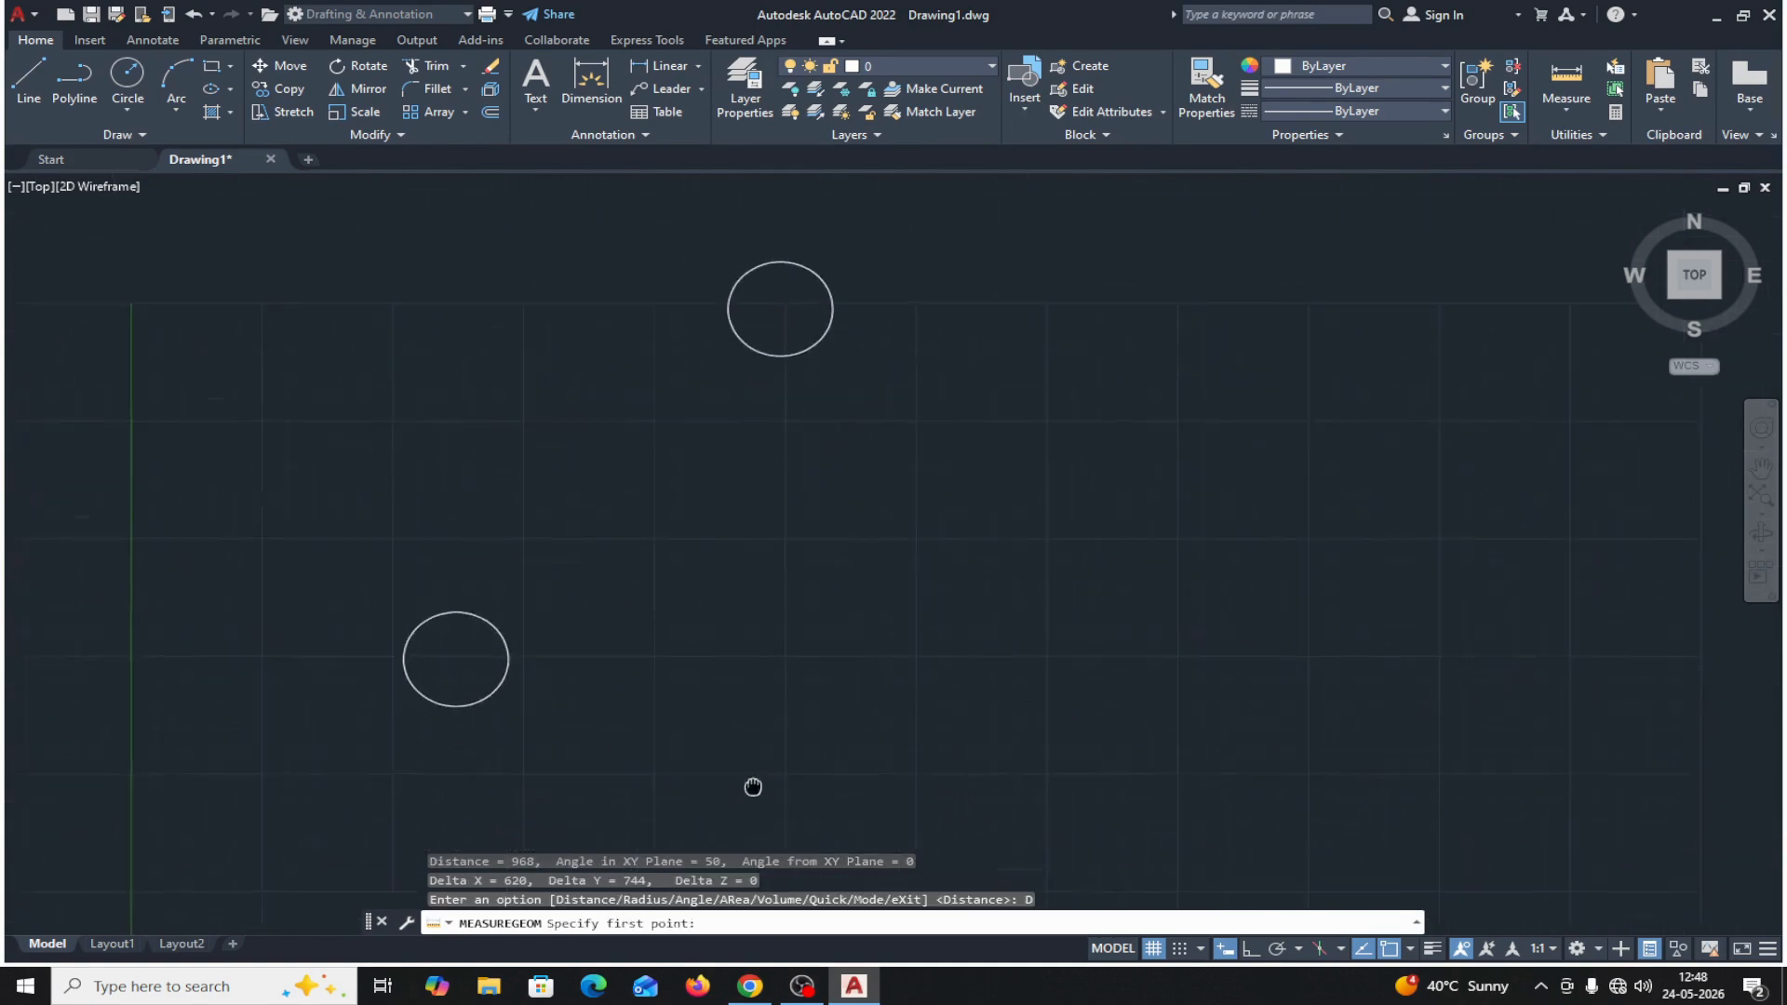
click(446, 669)
click(770, 320)
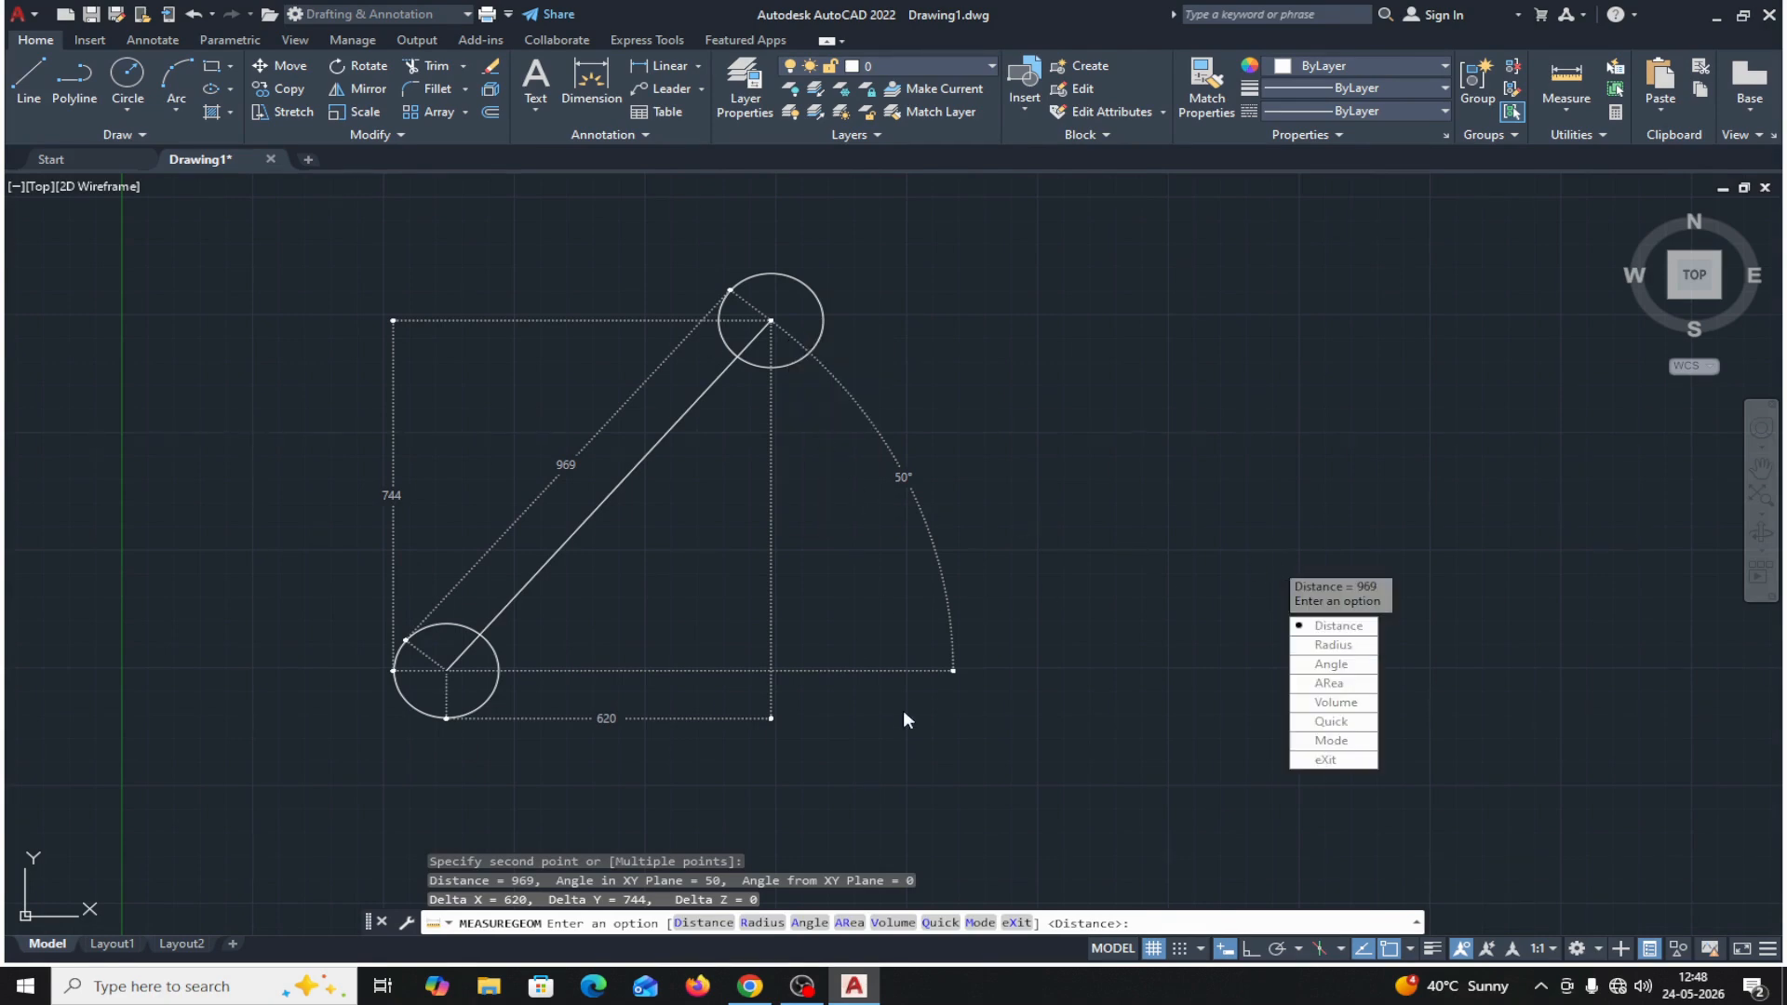
click(1332, 761)
Copy the original circle from its center as an array of 3 items, spaced 500 apart horizontally along positive X.
mouse_move(782, 527)
middle_down()
mouse_move(804, 479)
mouse_move(829, 479)
middle_up()
scroll(813, 531, down, 4)
scroll(812, 539, up, 4)
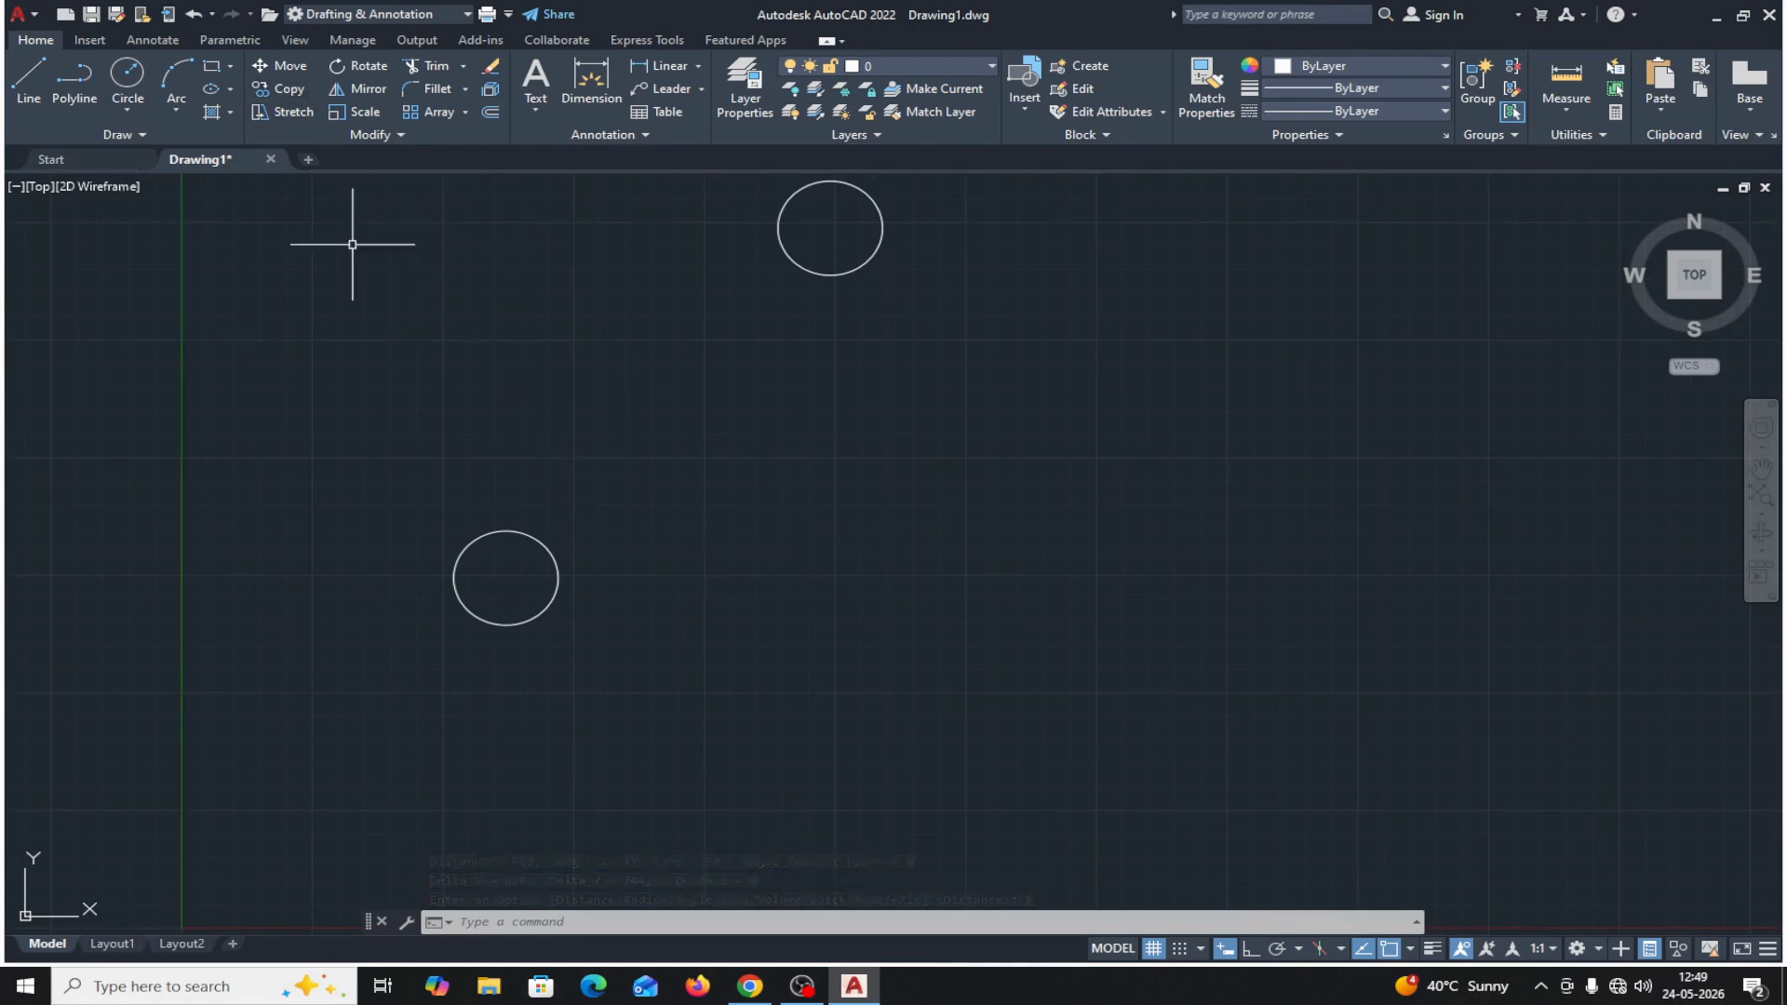
click(289, 92)
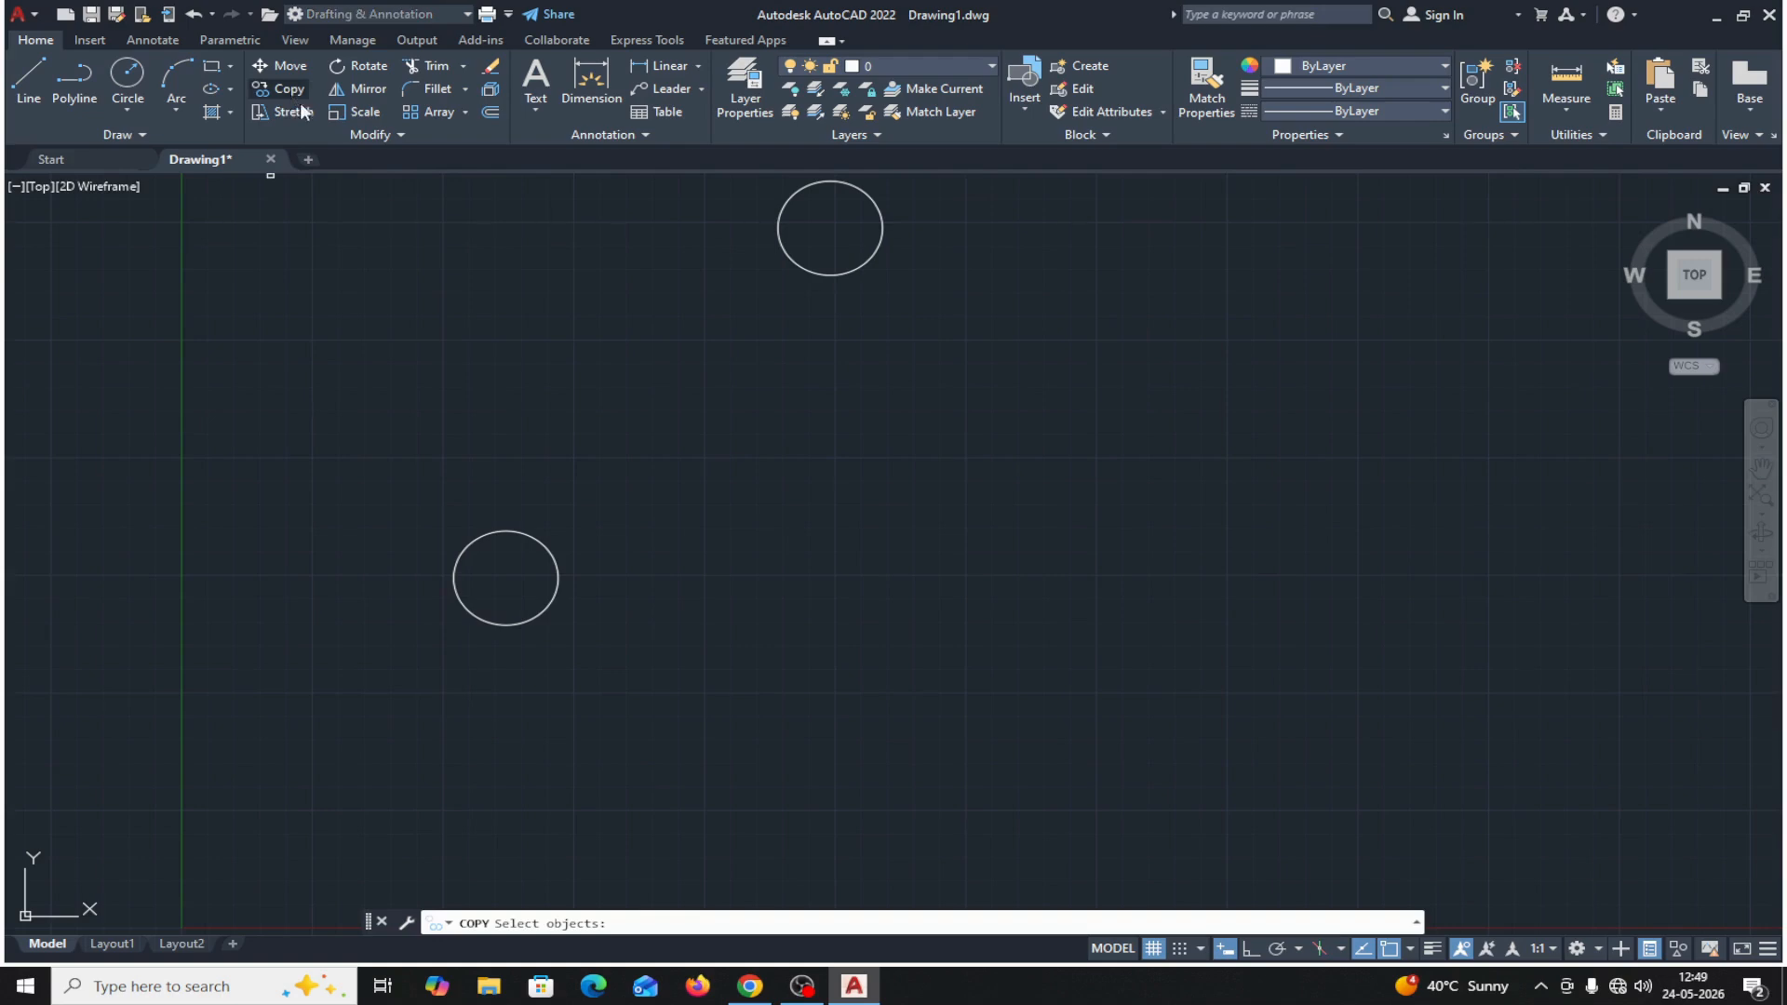
click(495, 535)
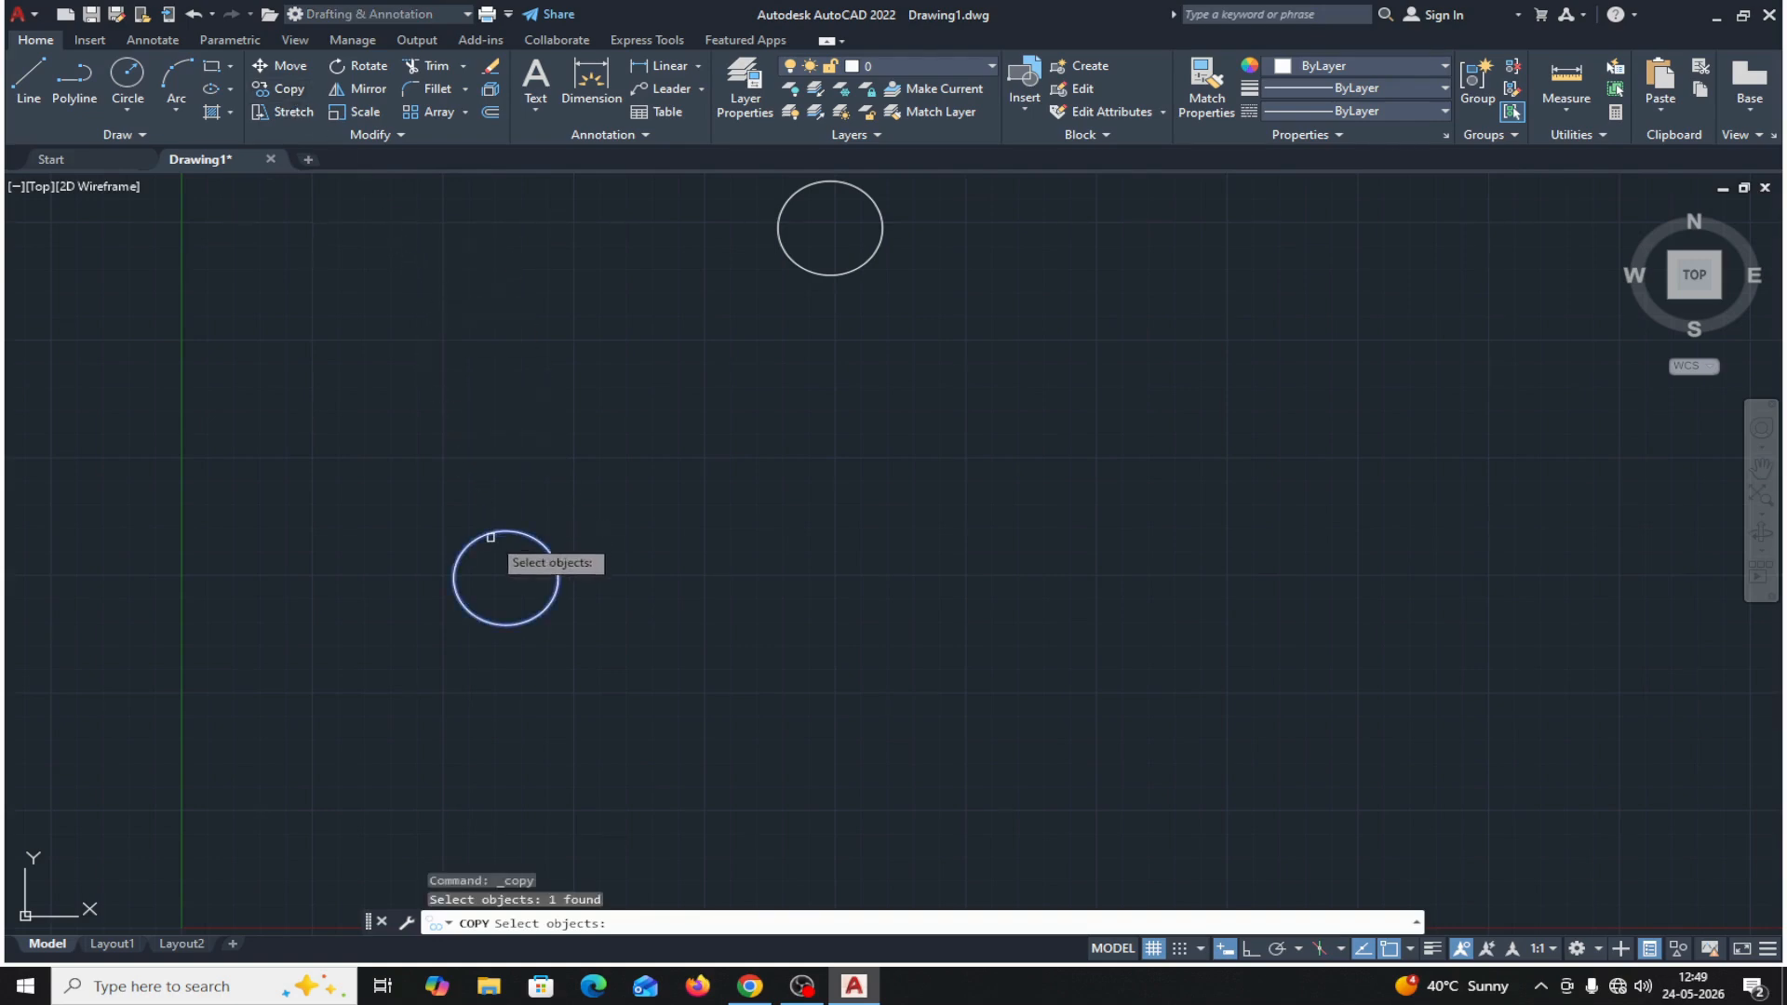
key(Return)
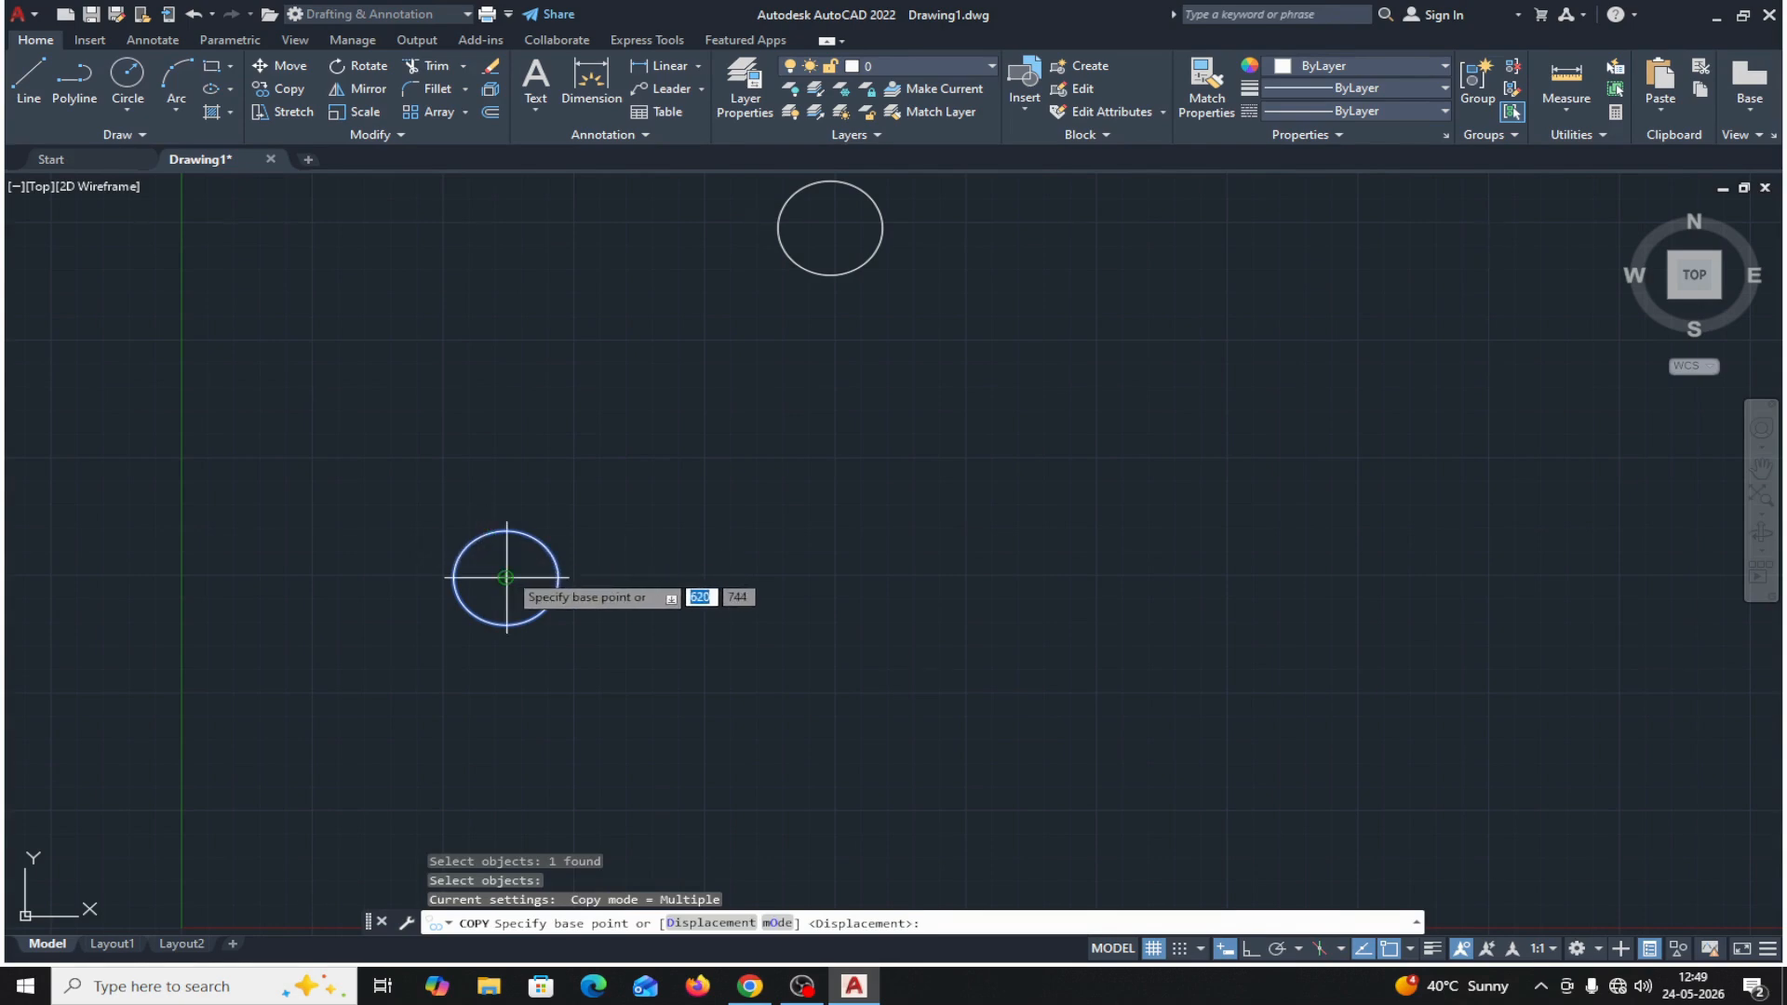
click(506, 577)
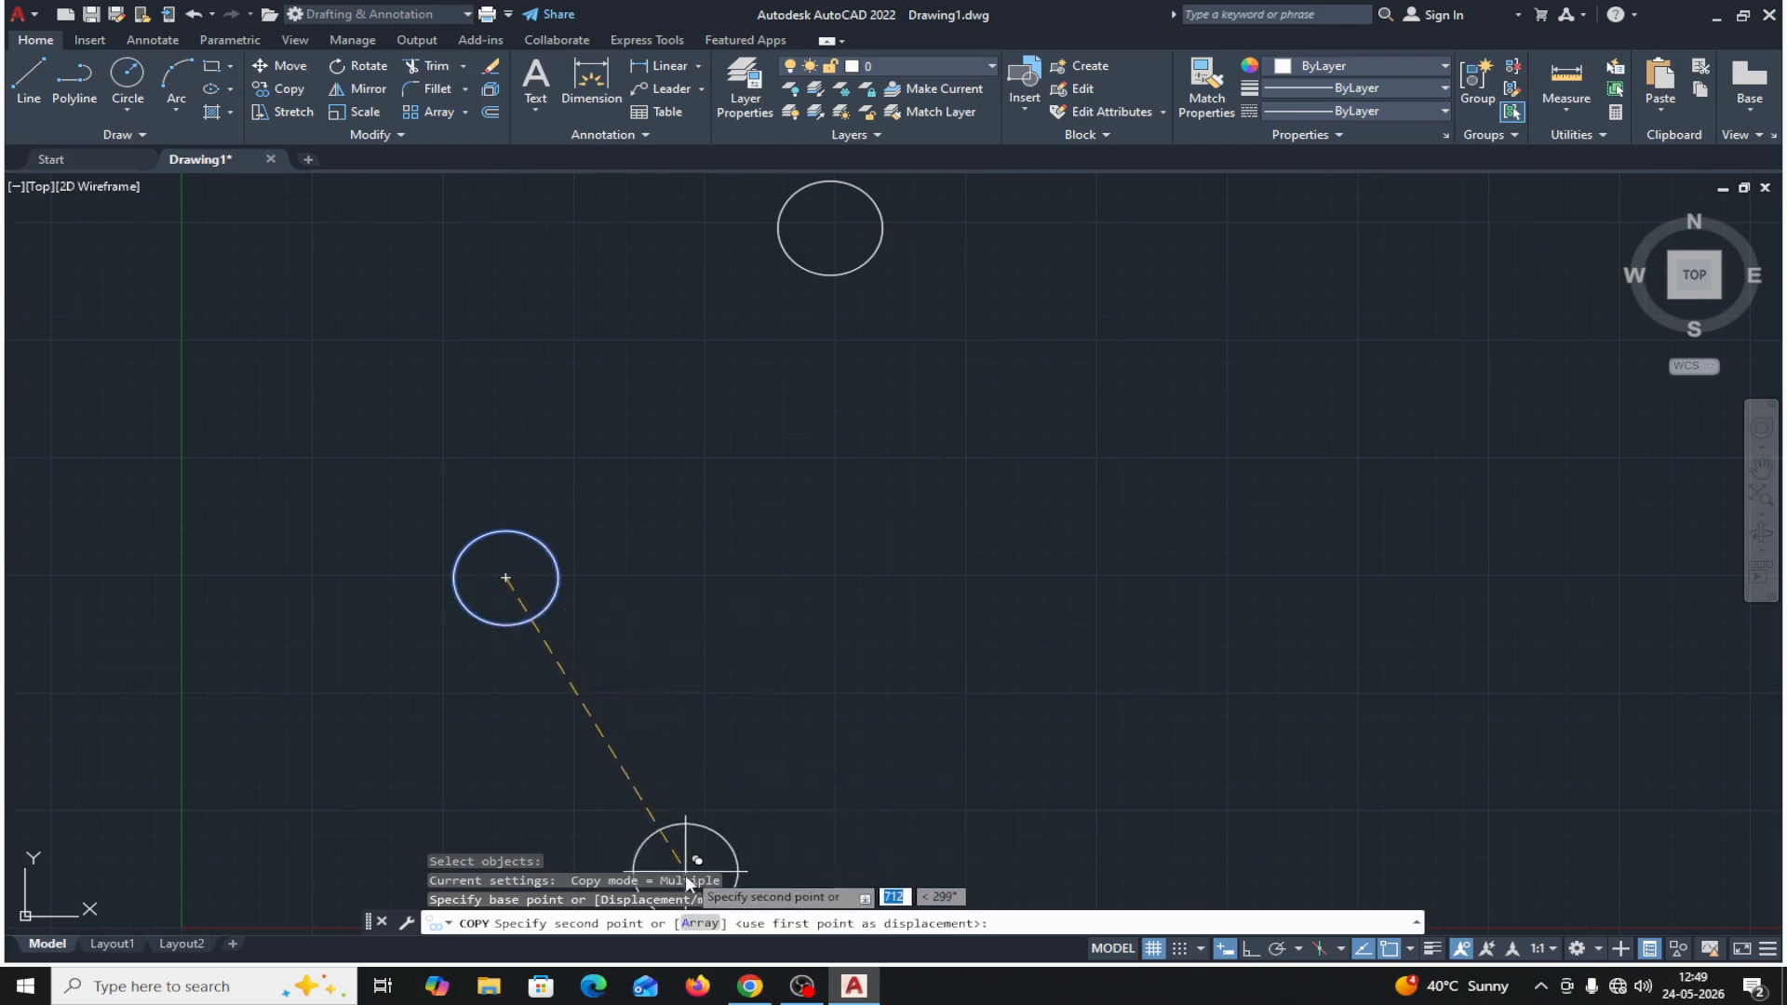
click(699, 923)
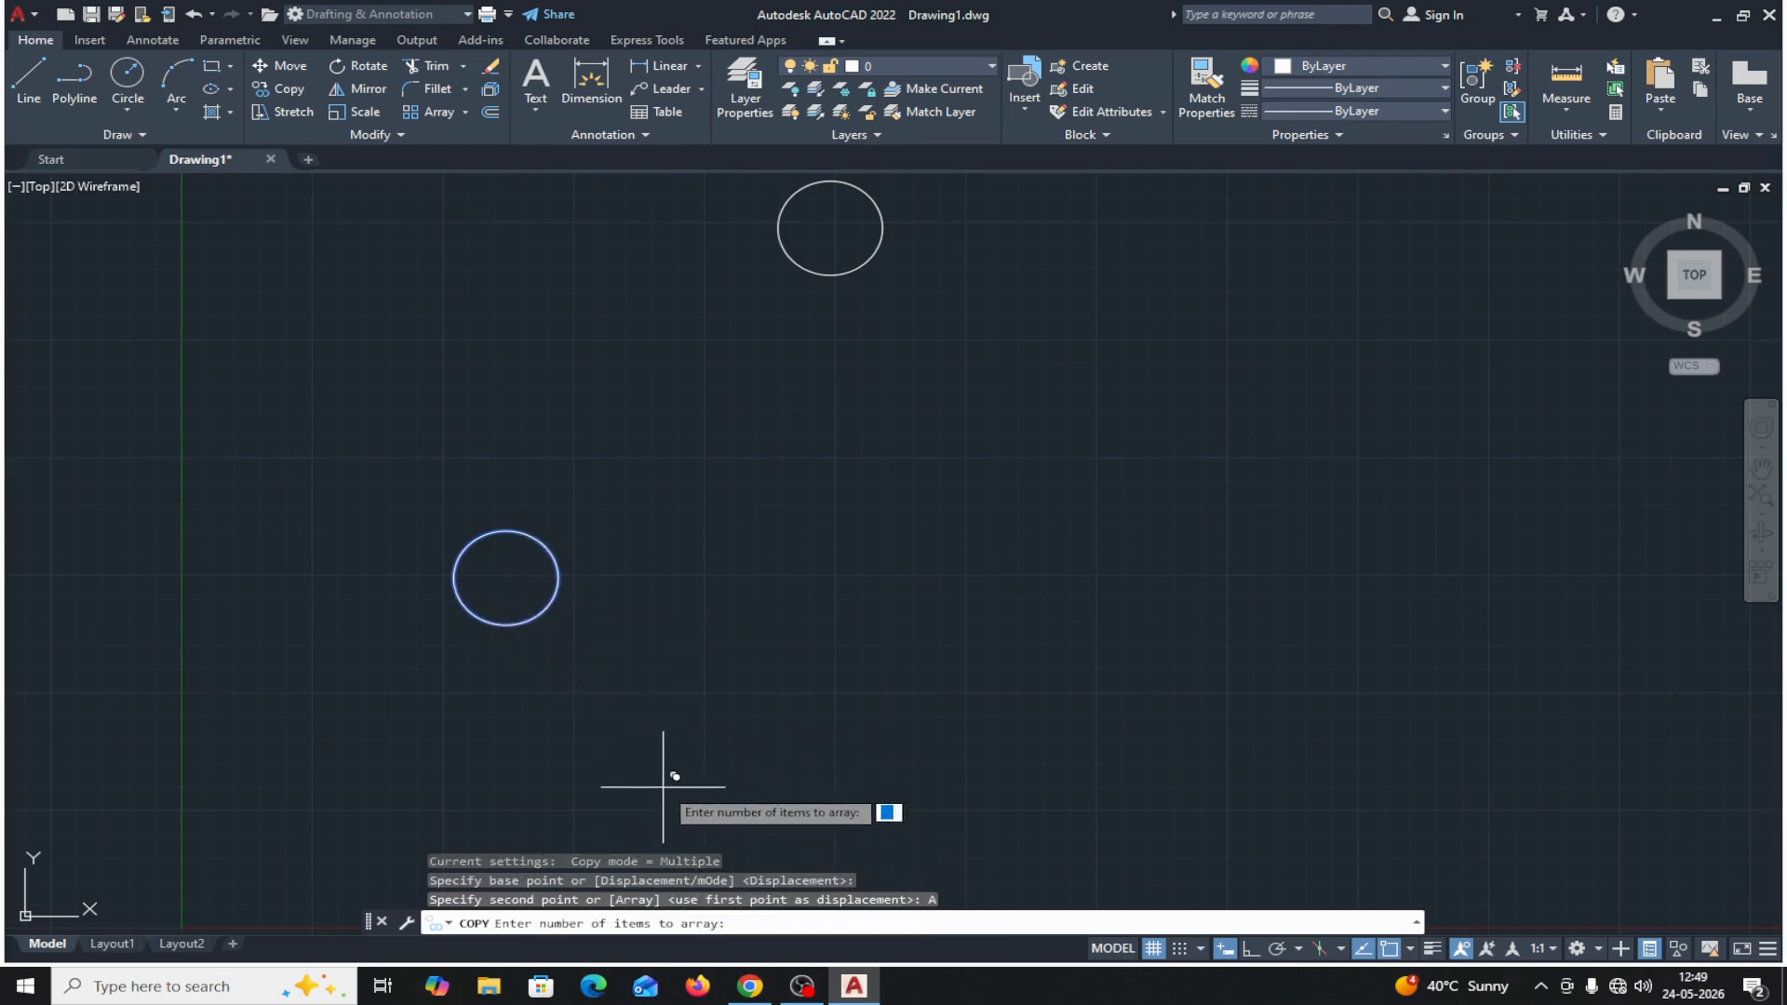
text(3)
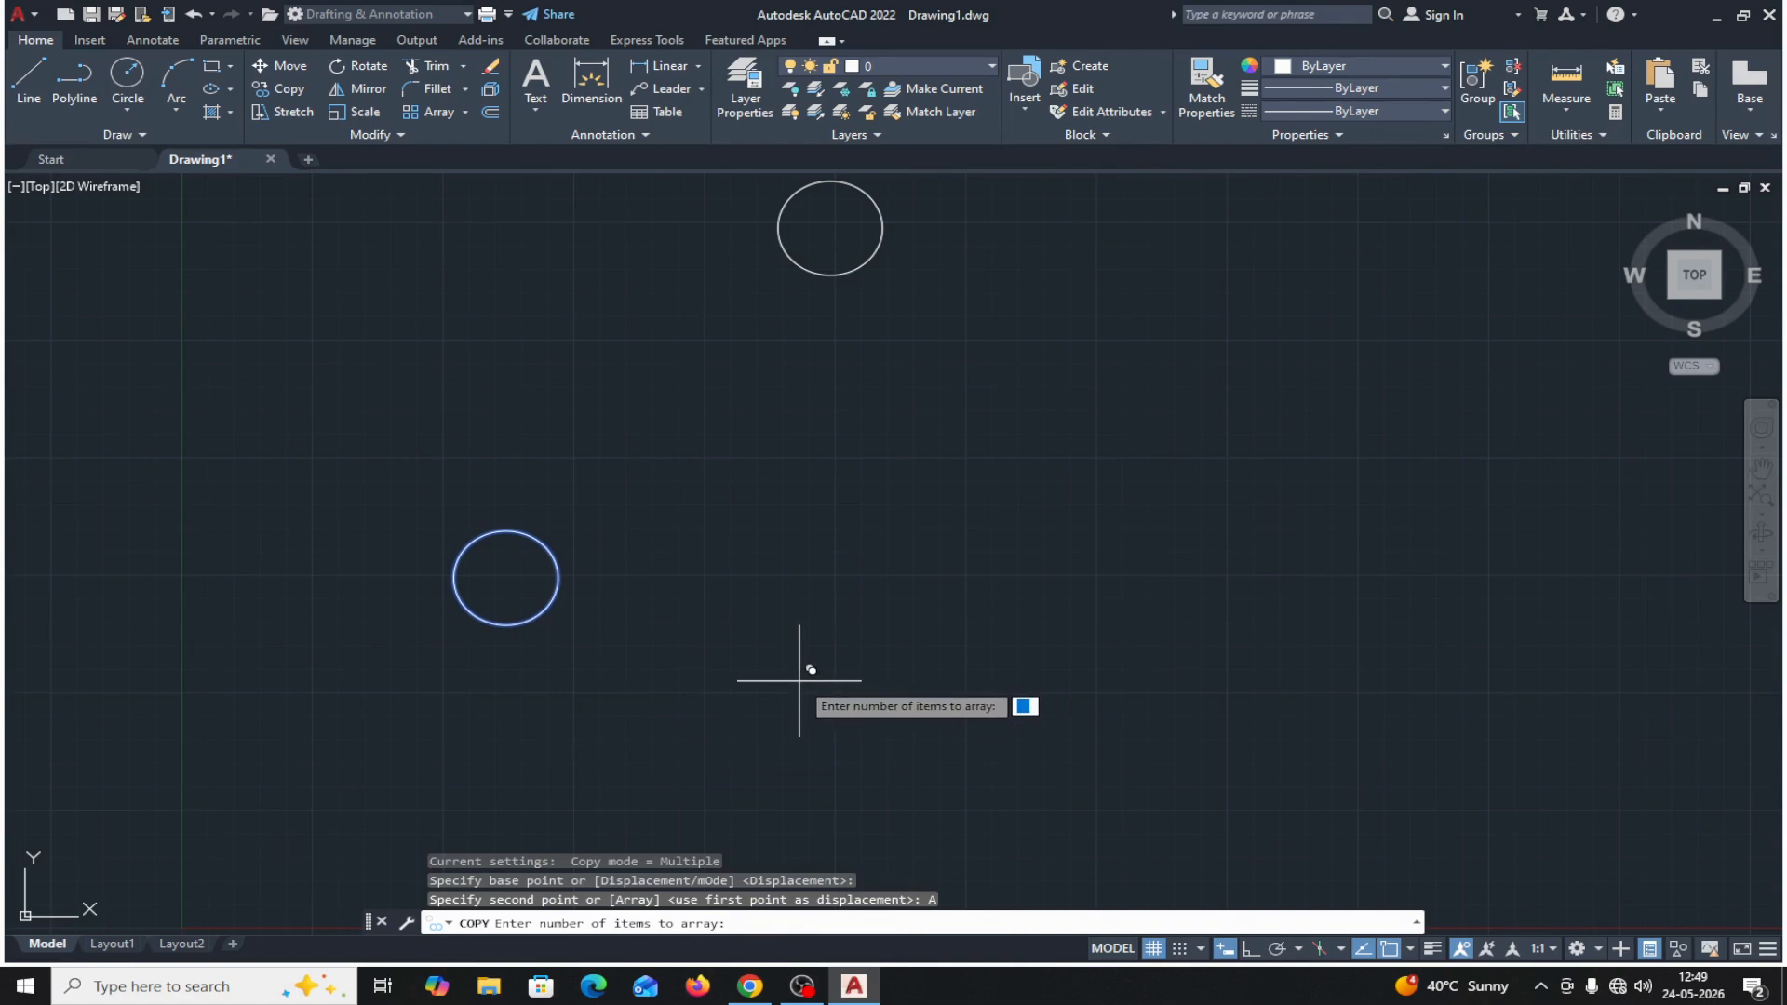
key(Return)
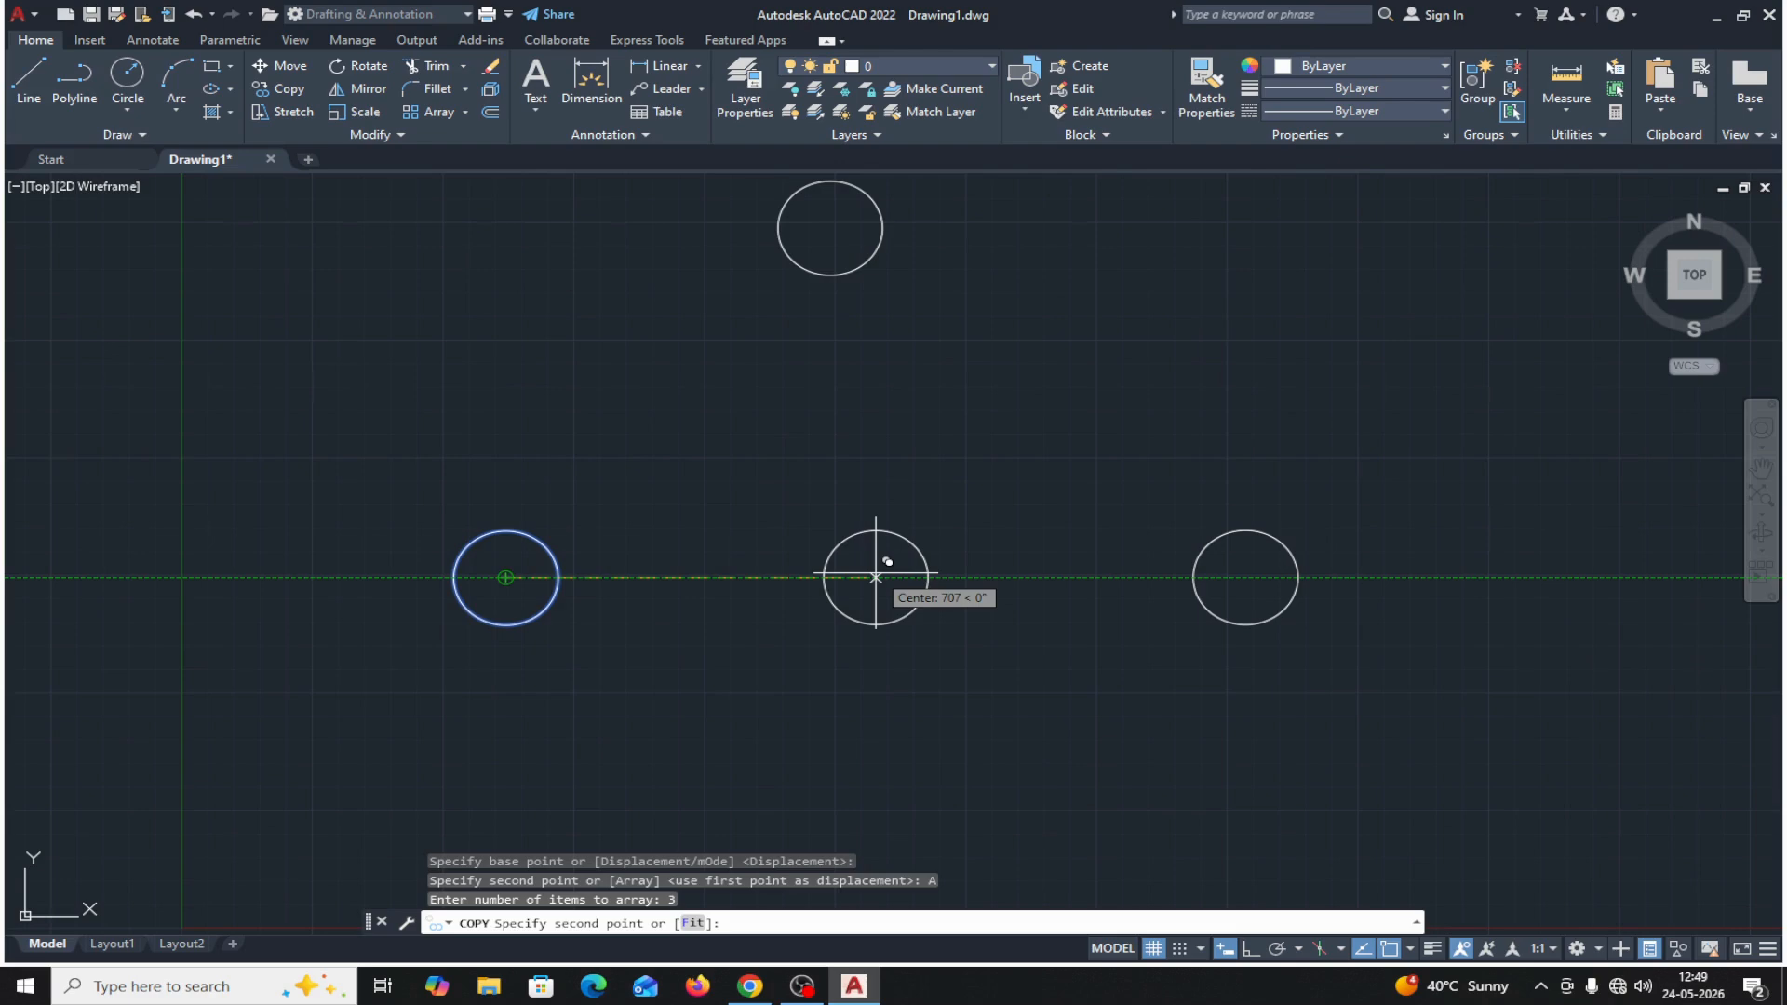
text(50)
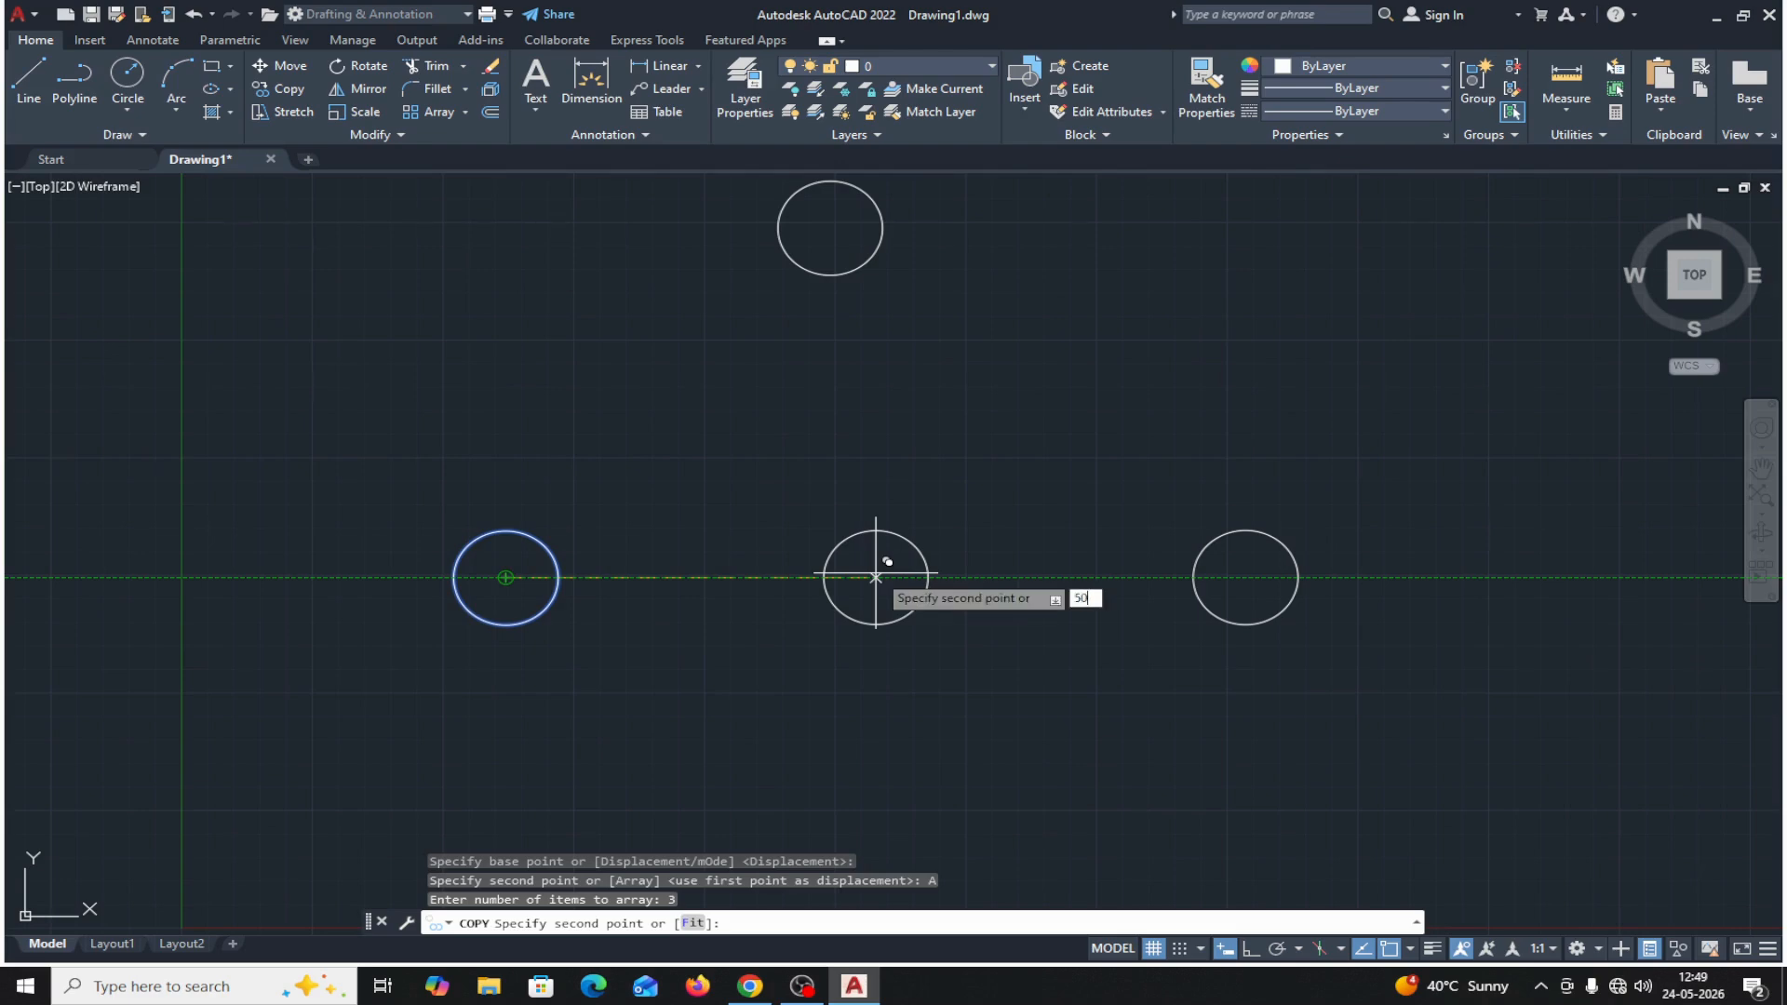
text(0)
key(Return)
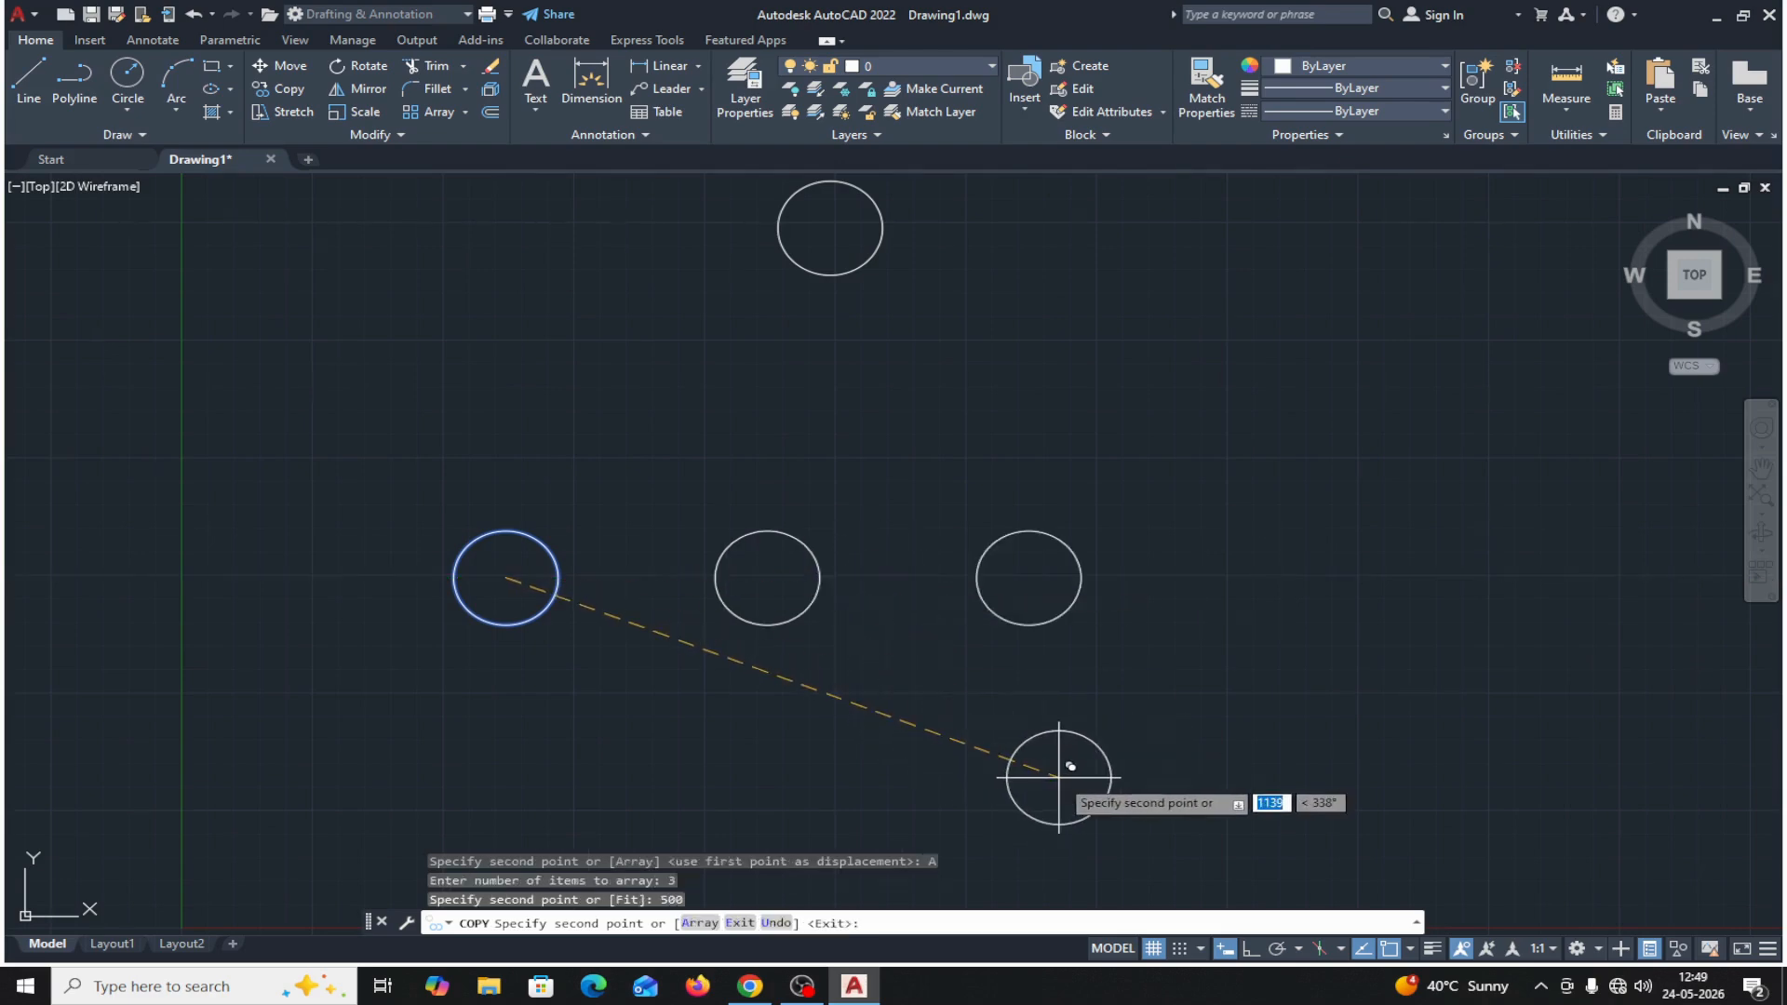
click(753, 927)
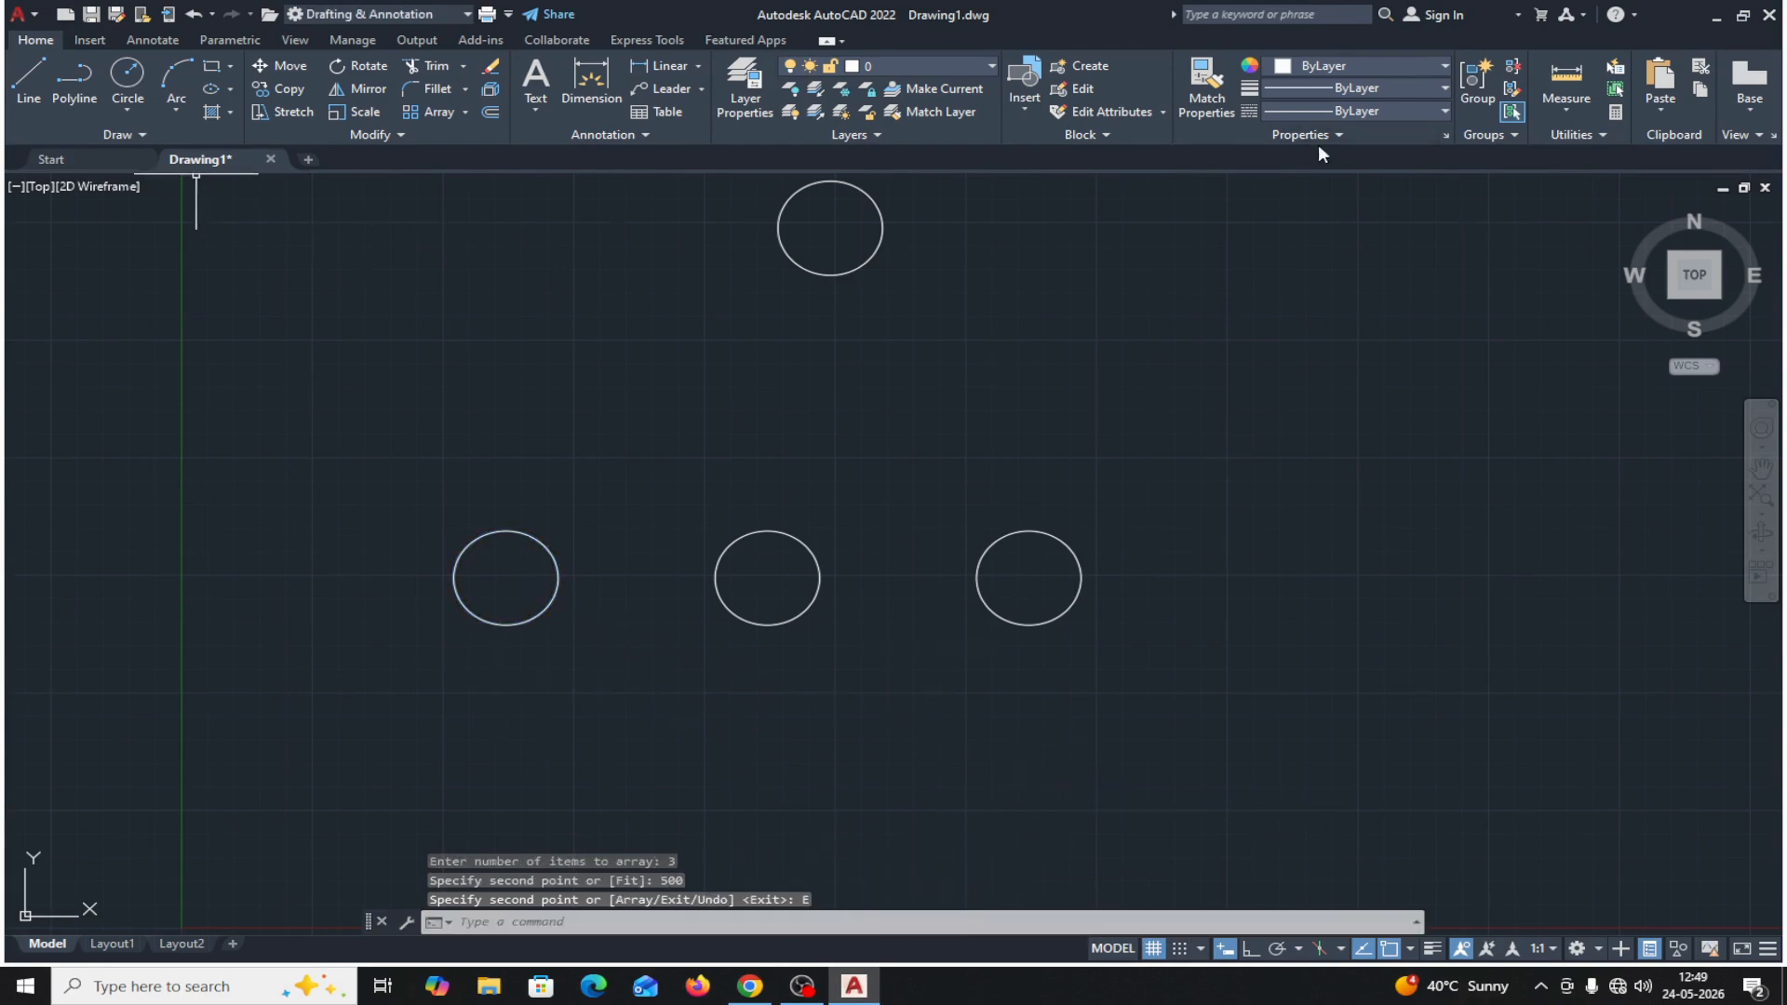
Measure the center-to-center distance between the original circle and the adjacent arrayed copy.
click(1566, 110)
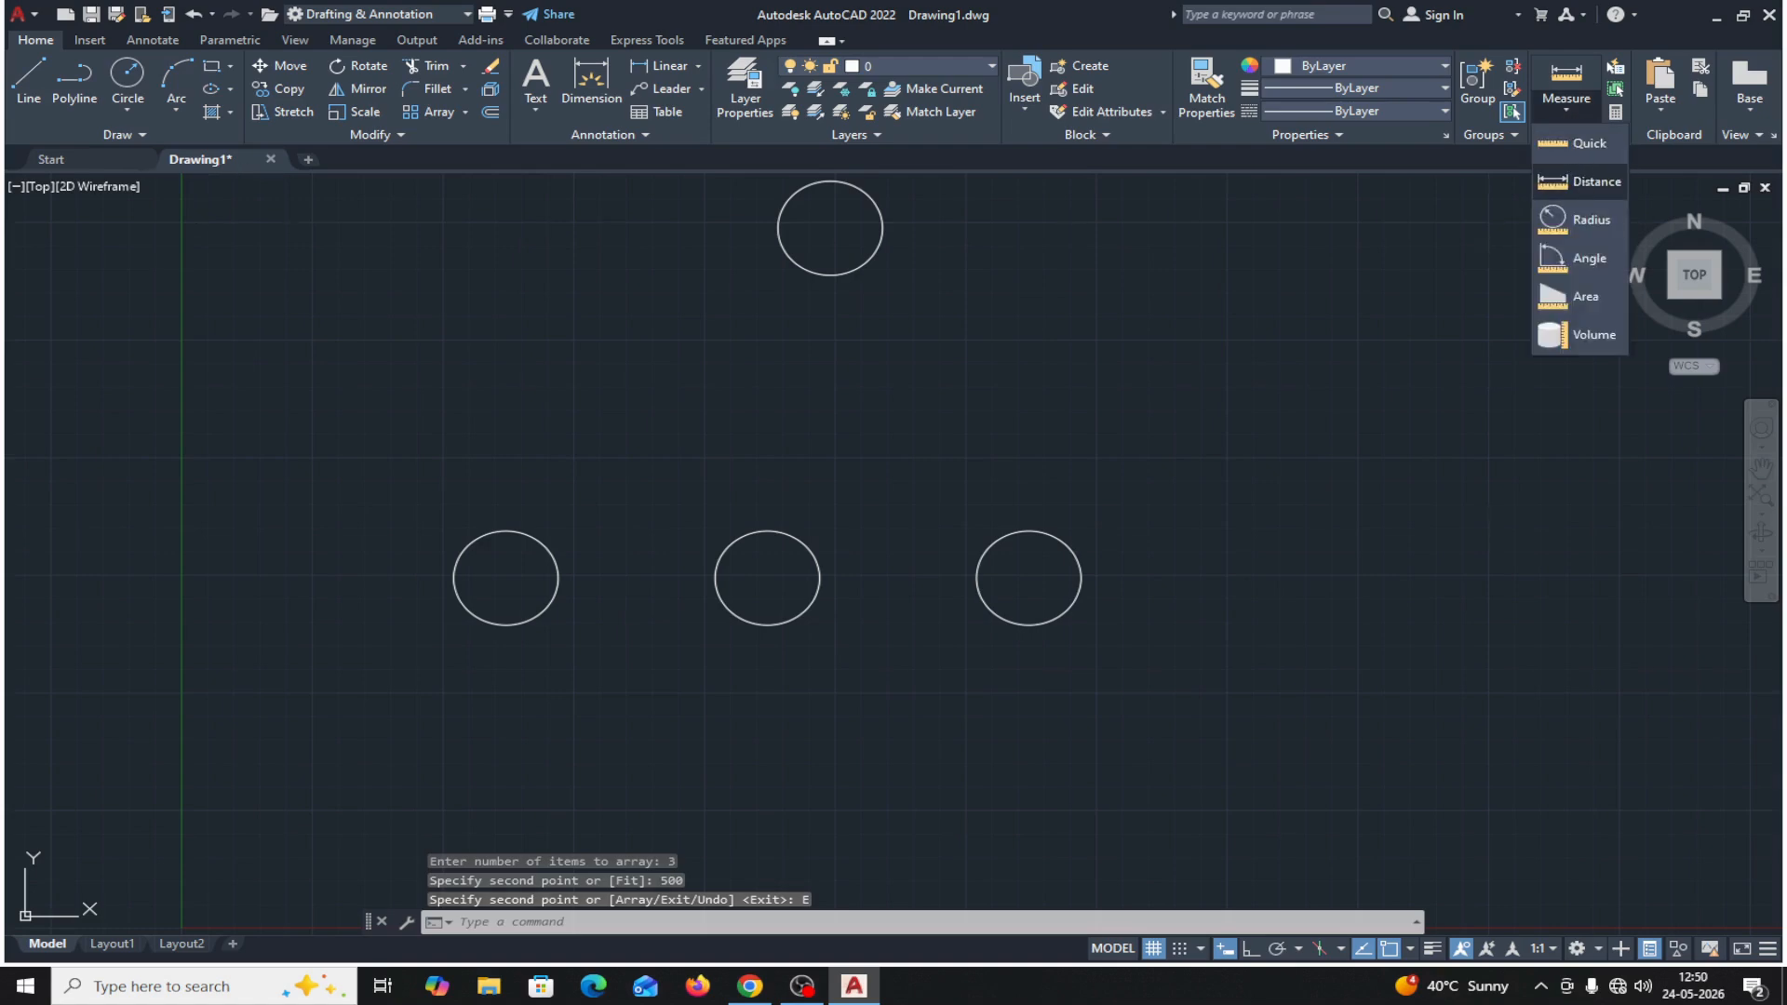
click(1582, 180)
click(505, 577)
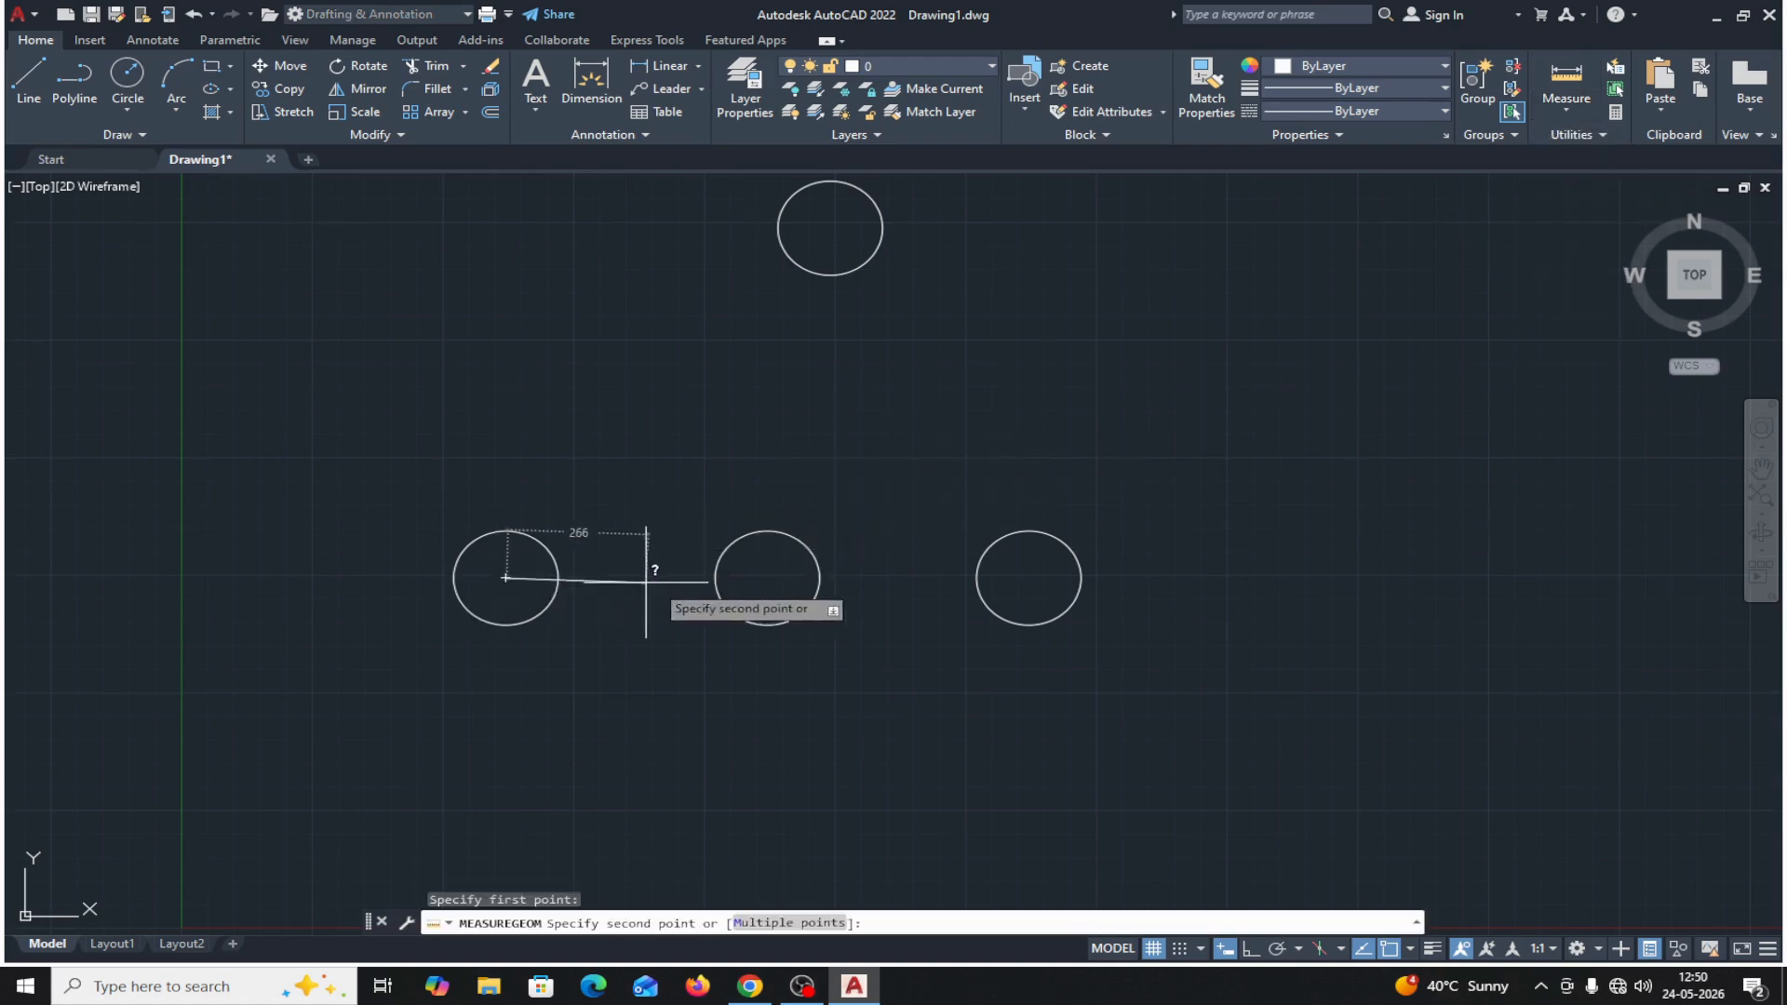
click(765, 579)
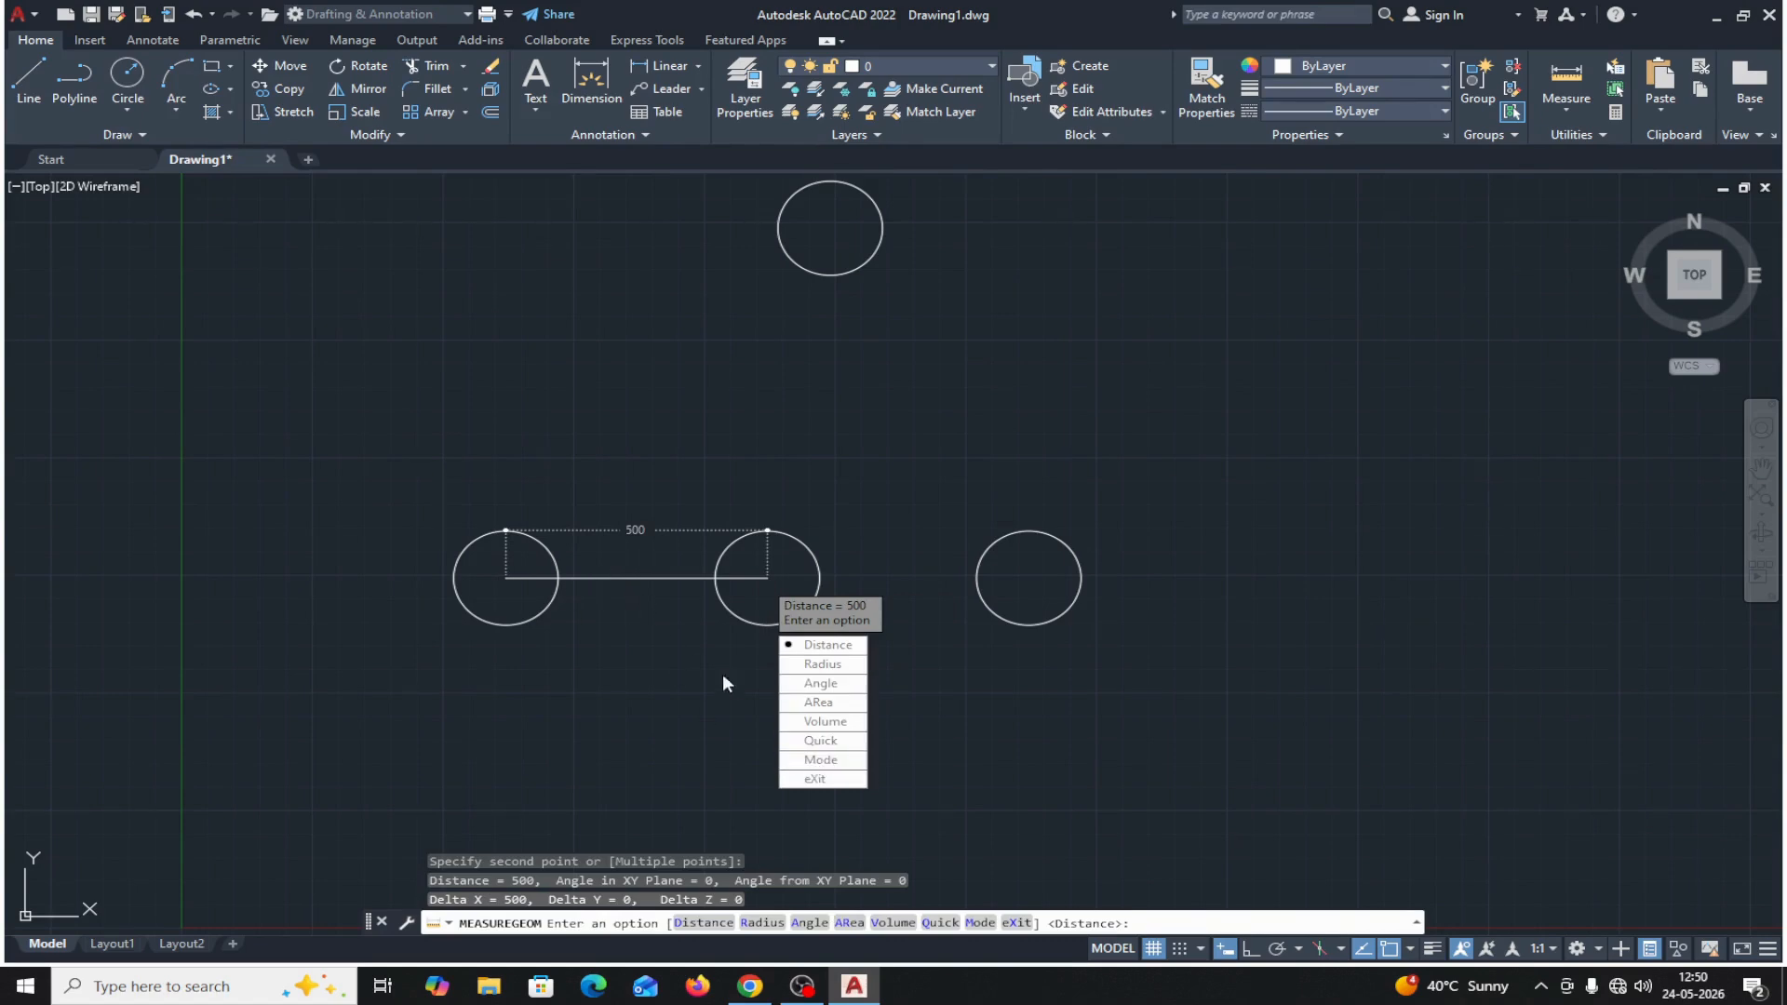
Measure the center-to-center distance between the two arrayed copies, and leave the measuring command.
click(822, 644)
click(767, 577)
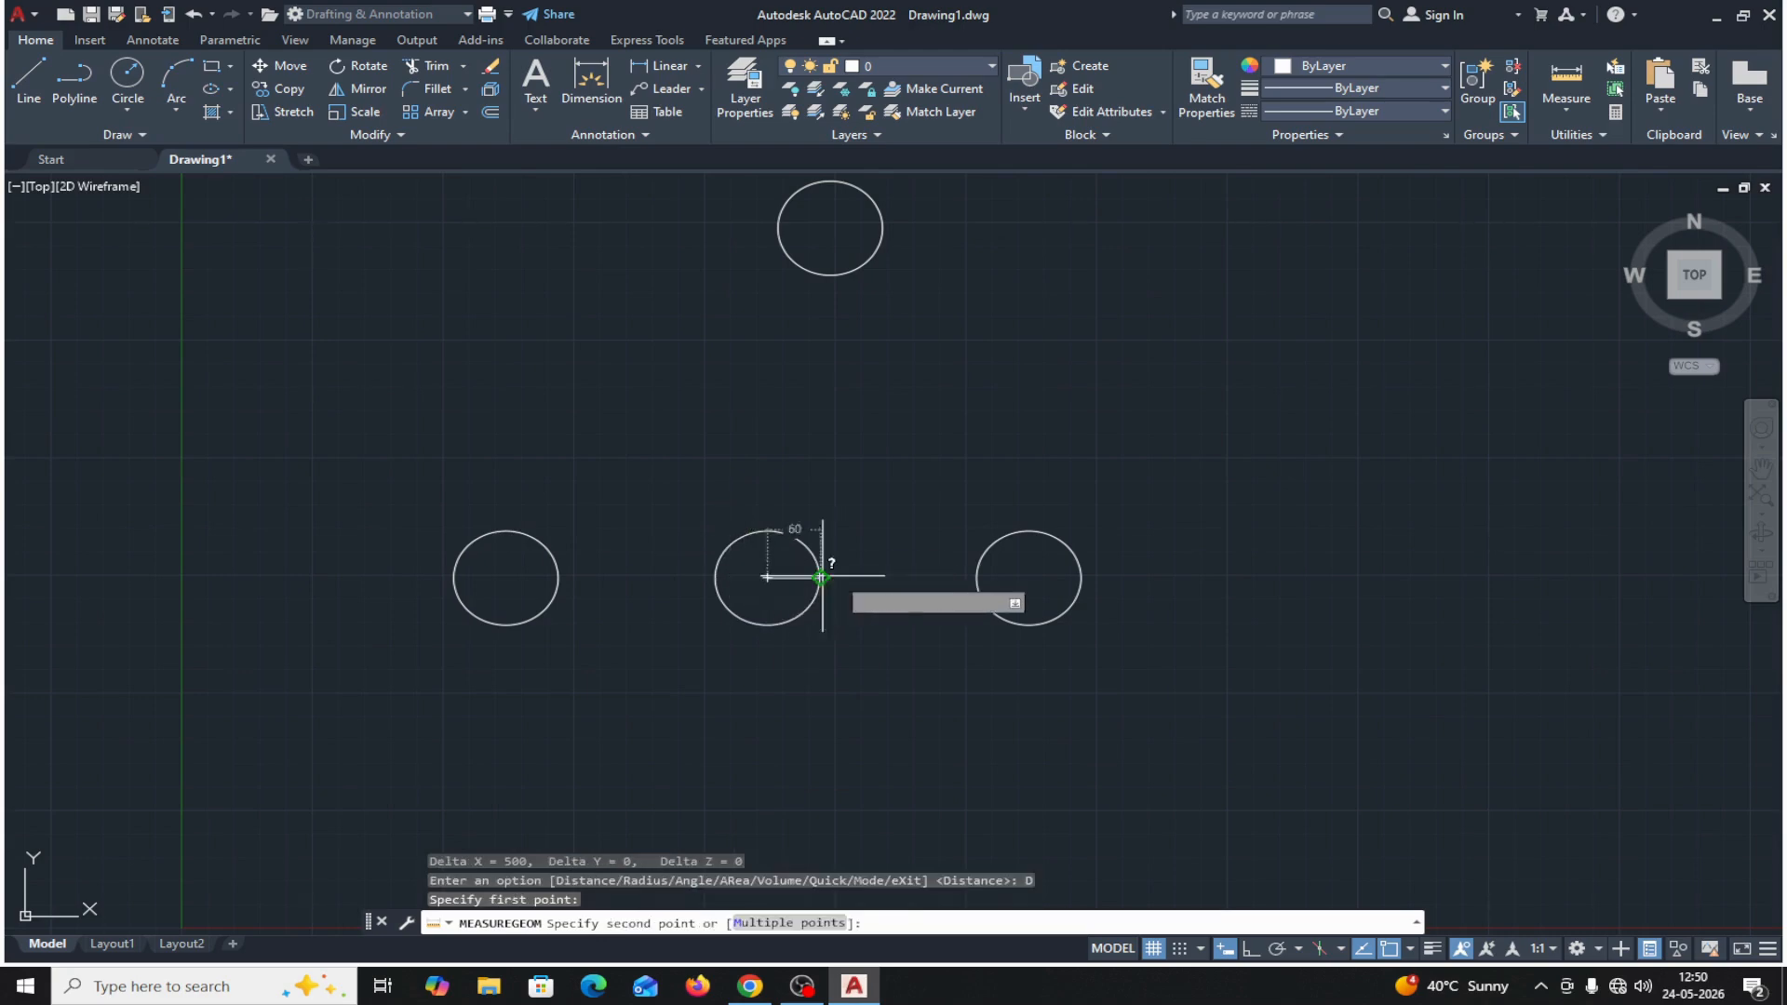
click(1029, 578)
key(Down)
key(Down)
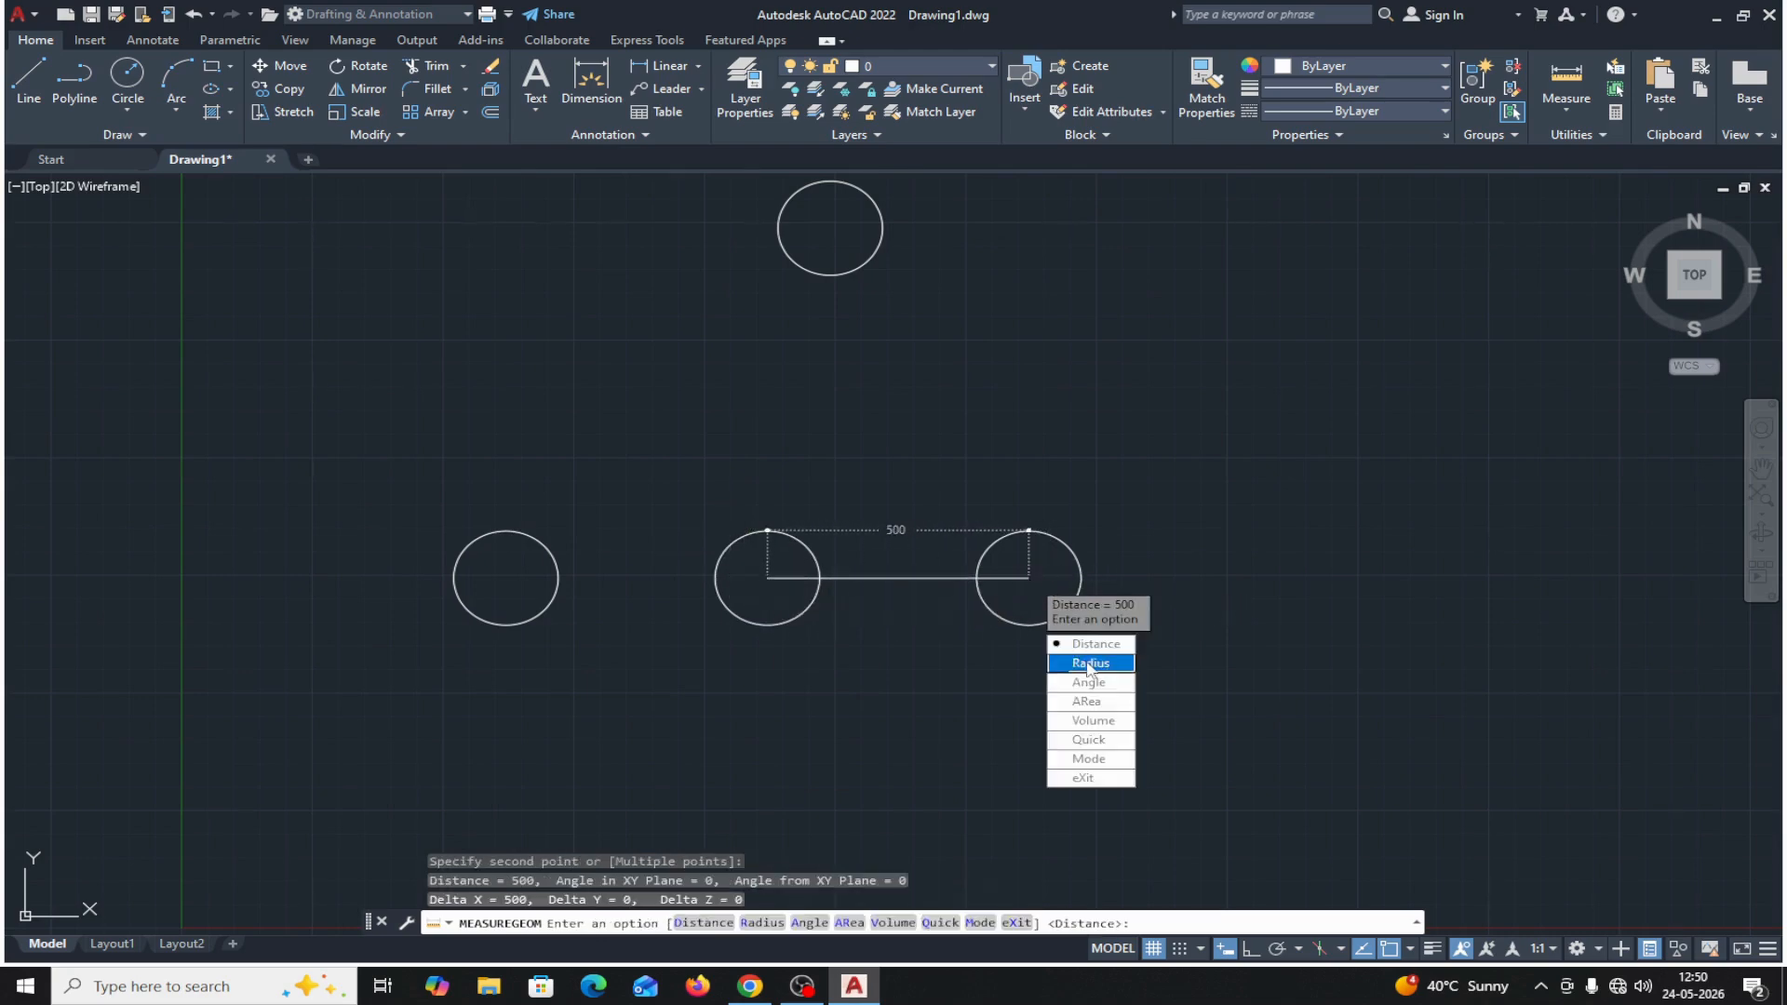
key(Up)
key(Up)
key(Return)
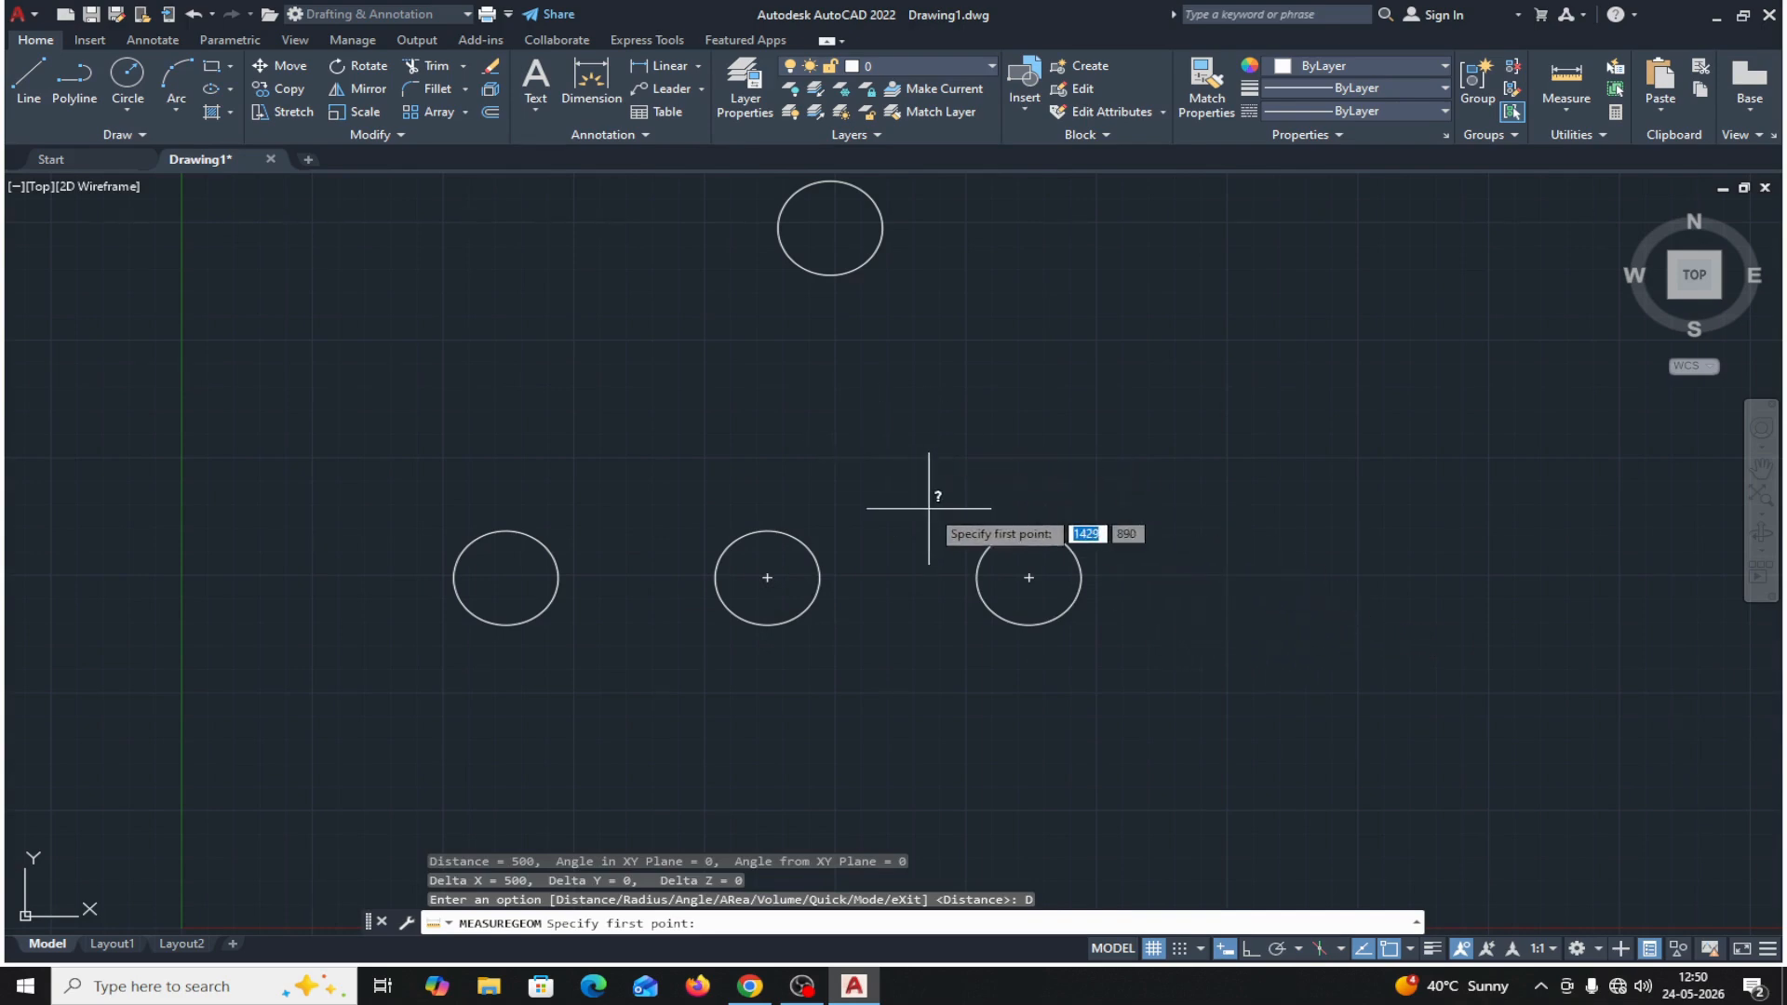
middle_drag(928, 500, 806, 485)
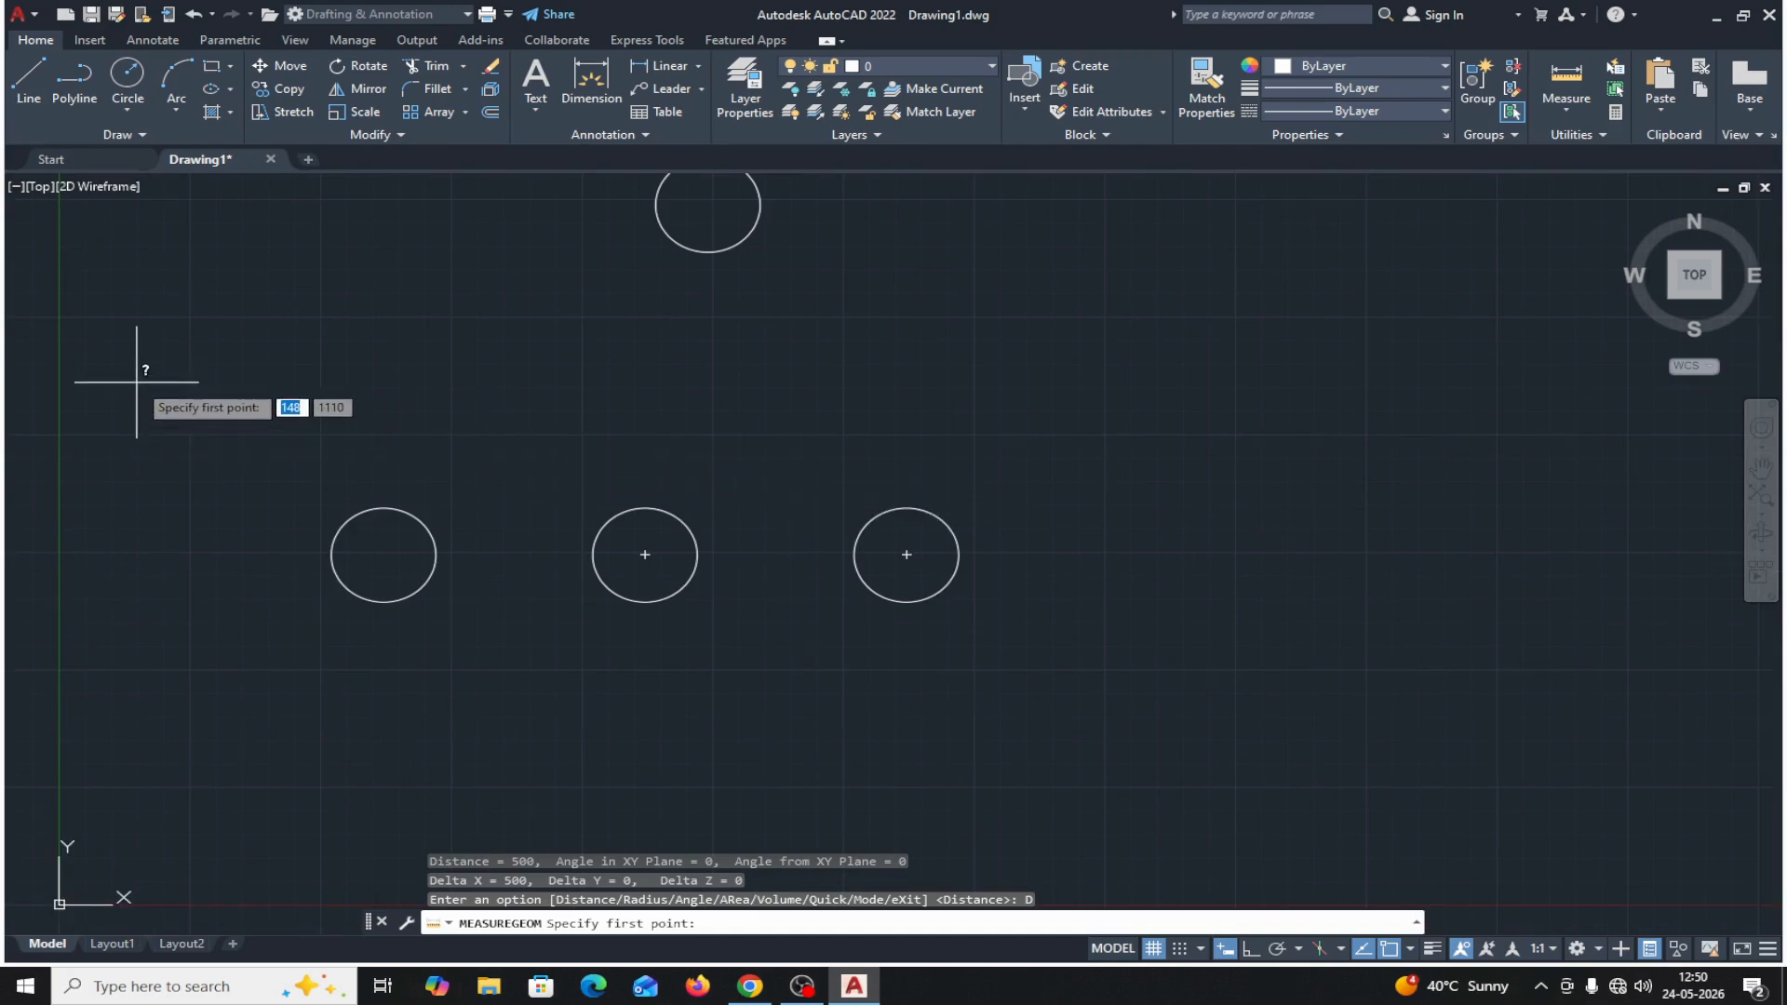
key(Escape)
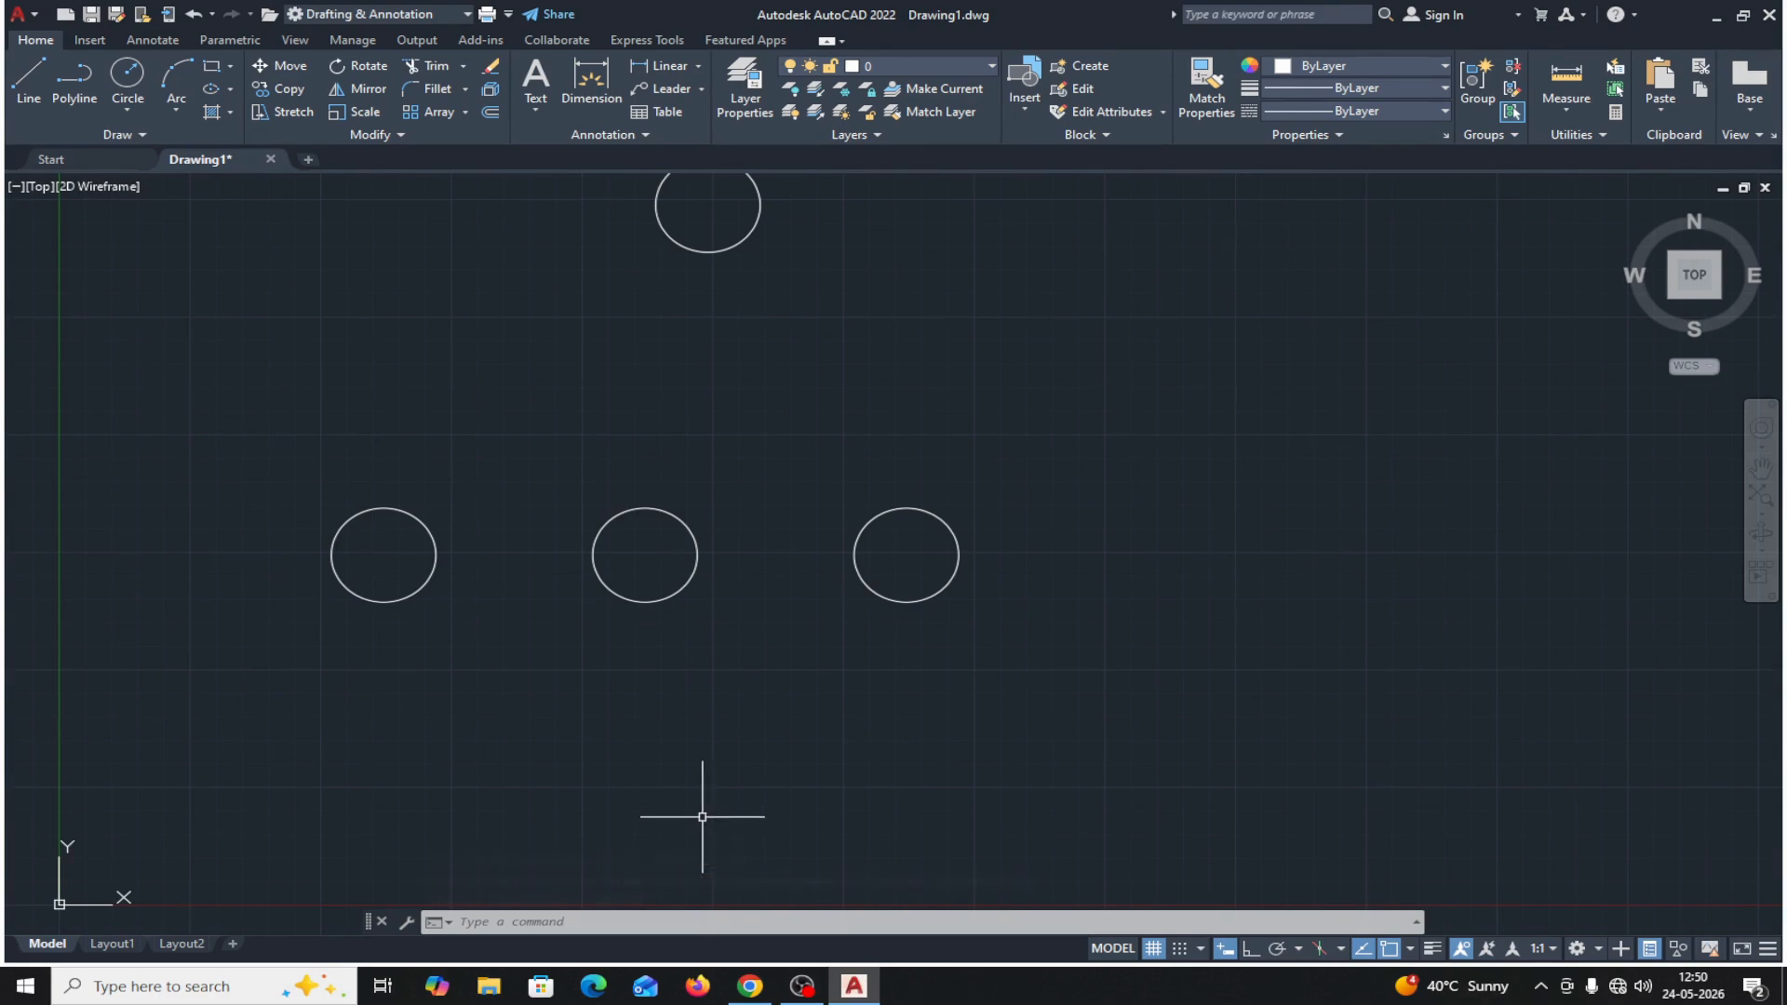
Copy the middle circle of the horizontal row from its center as an array of 3 items, with 400 spacing at 60°.
text(CO)
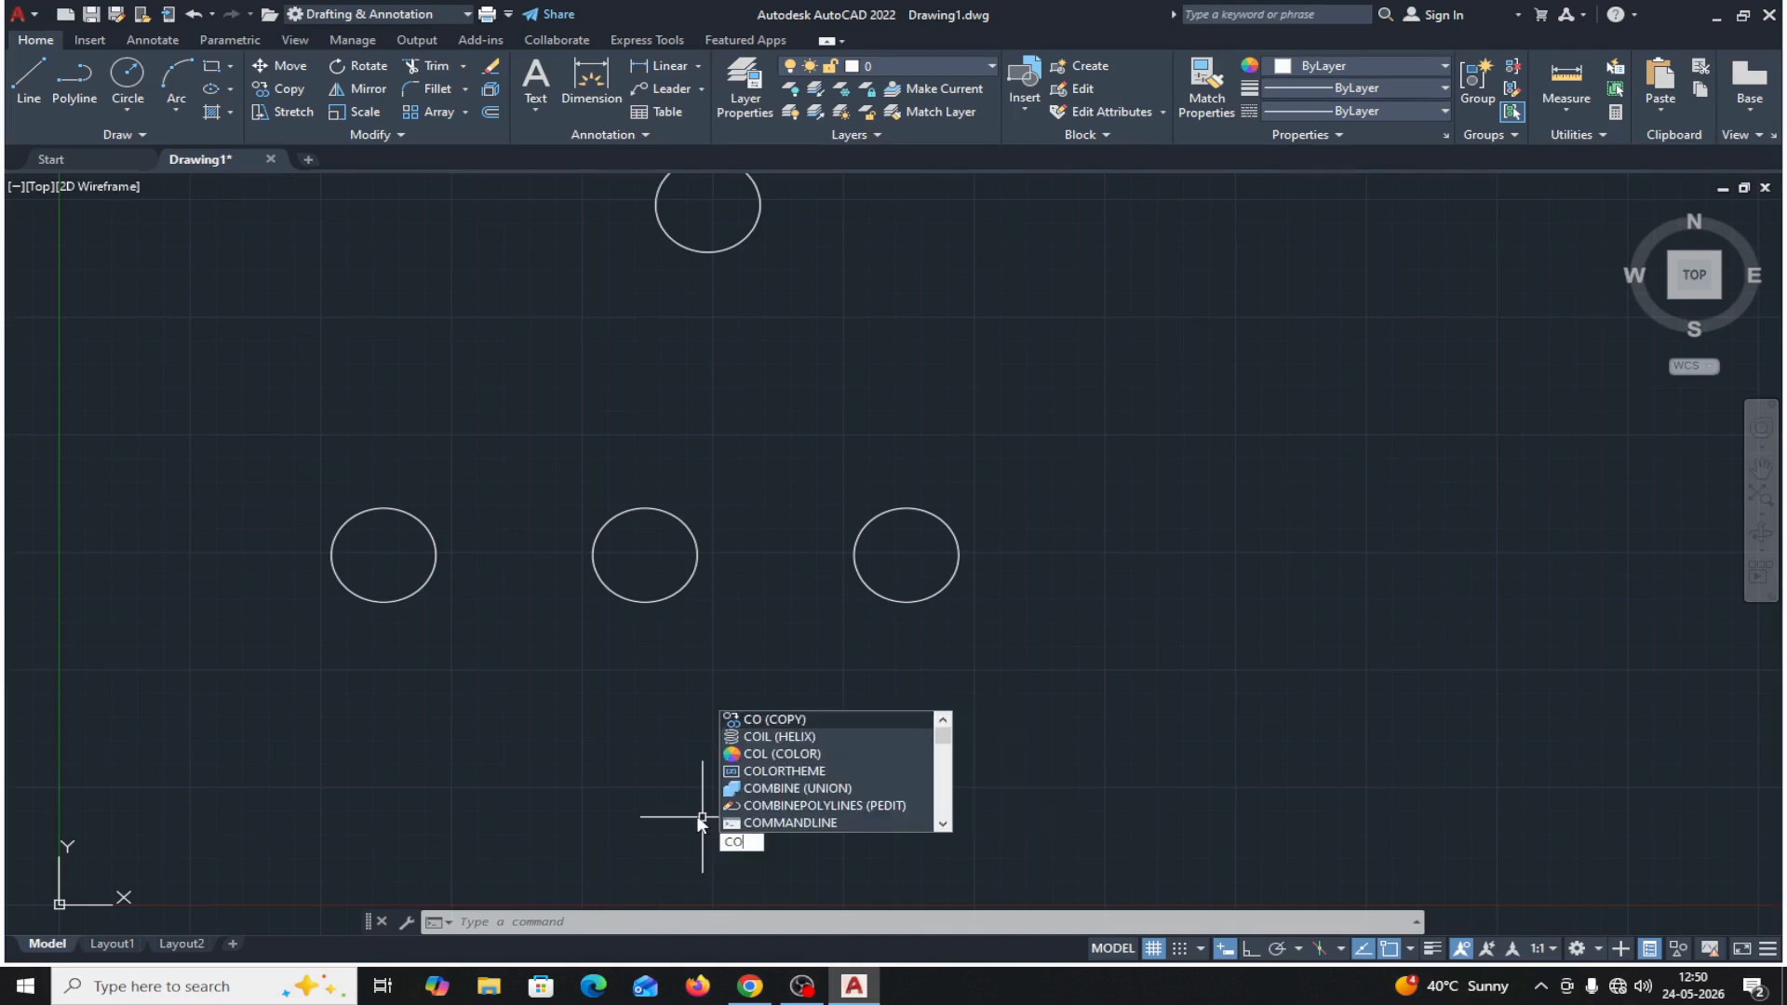
key(Return)
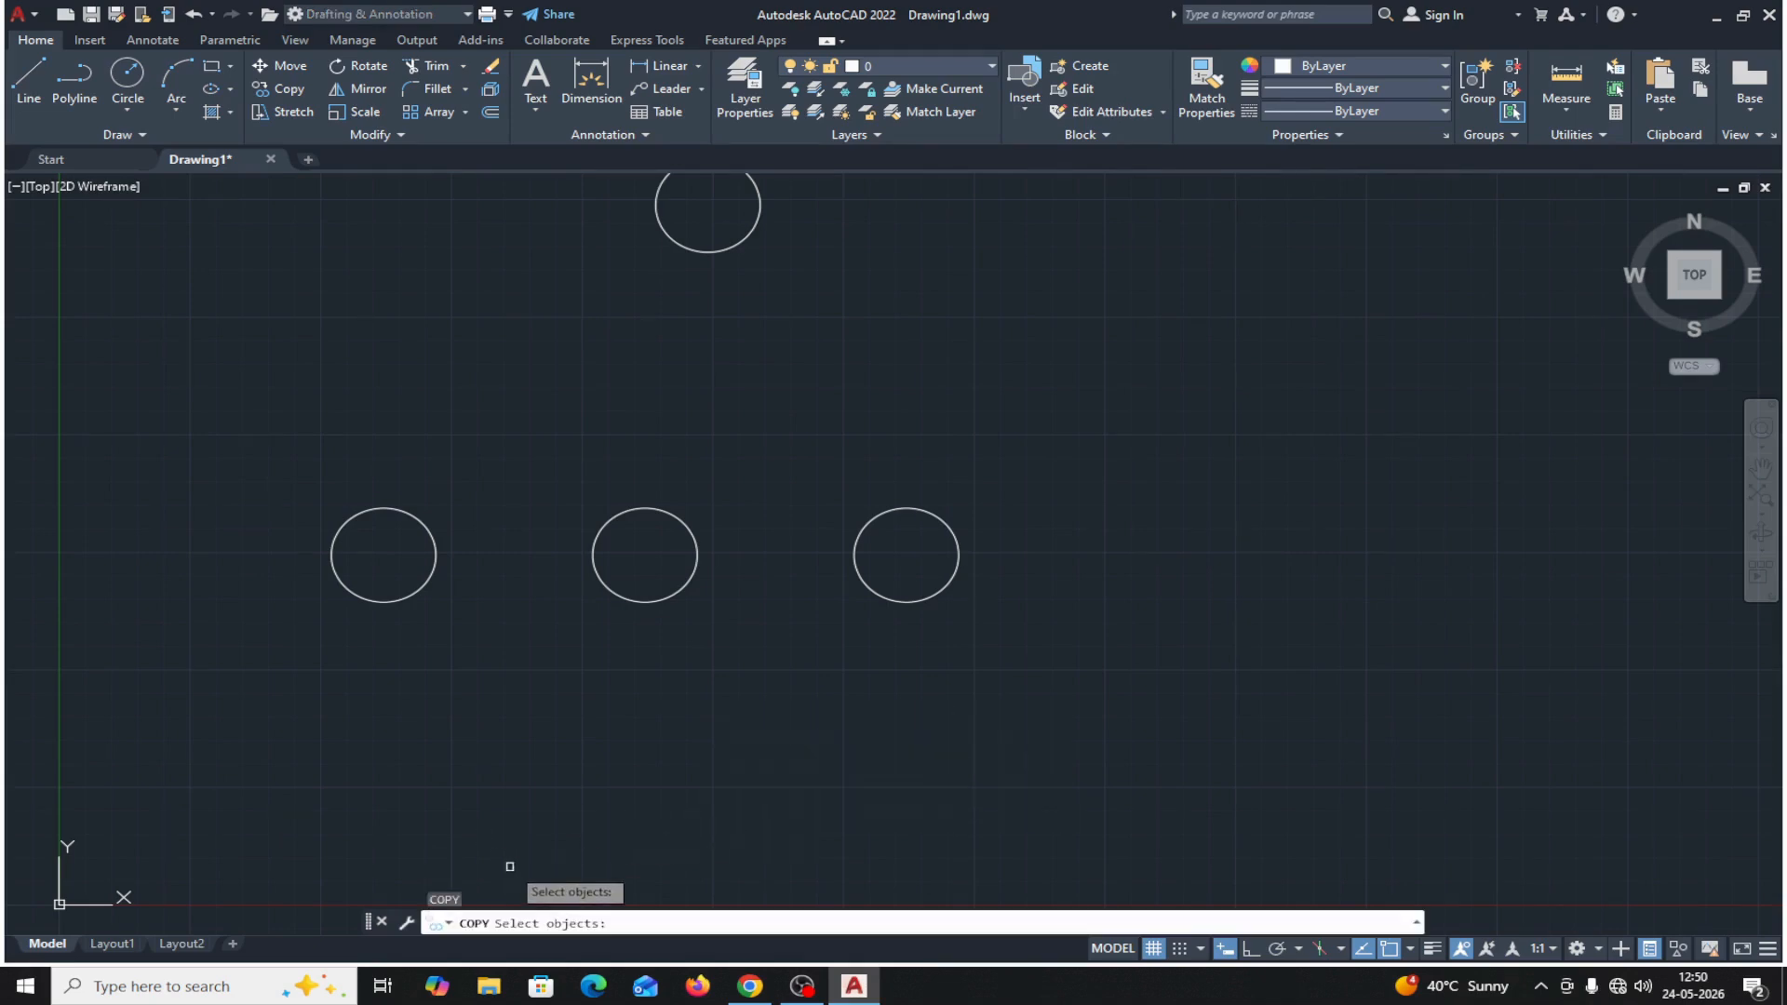
click(638, 602)
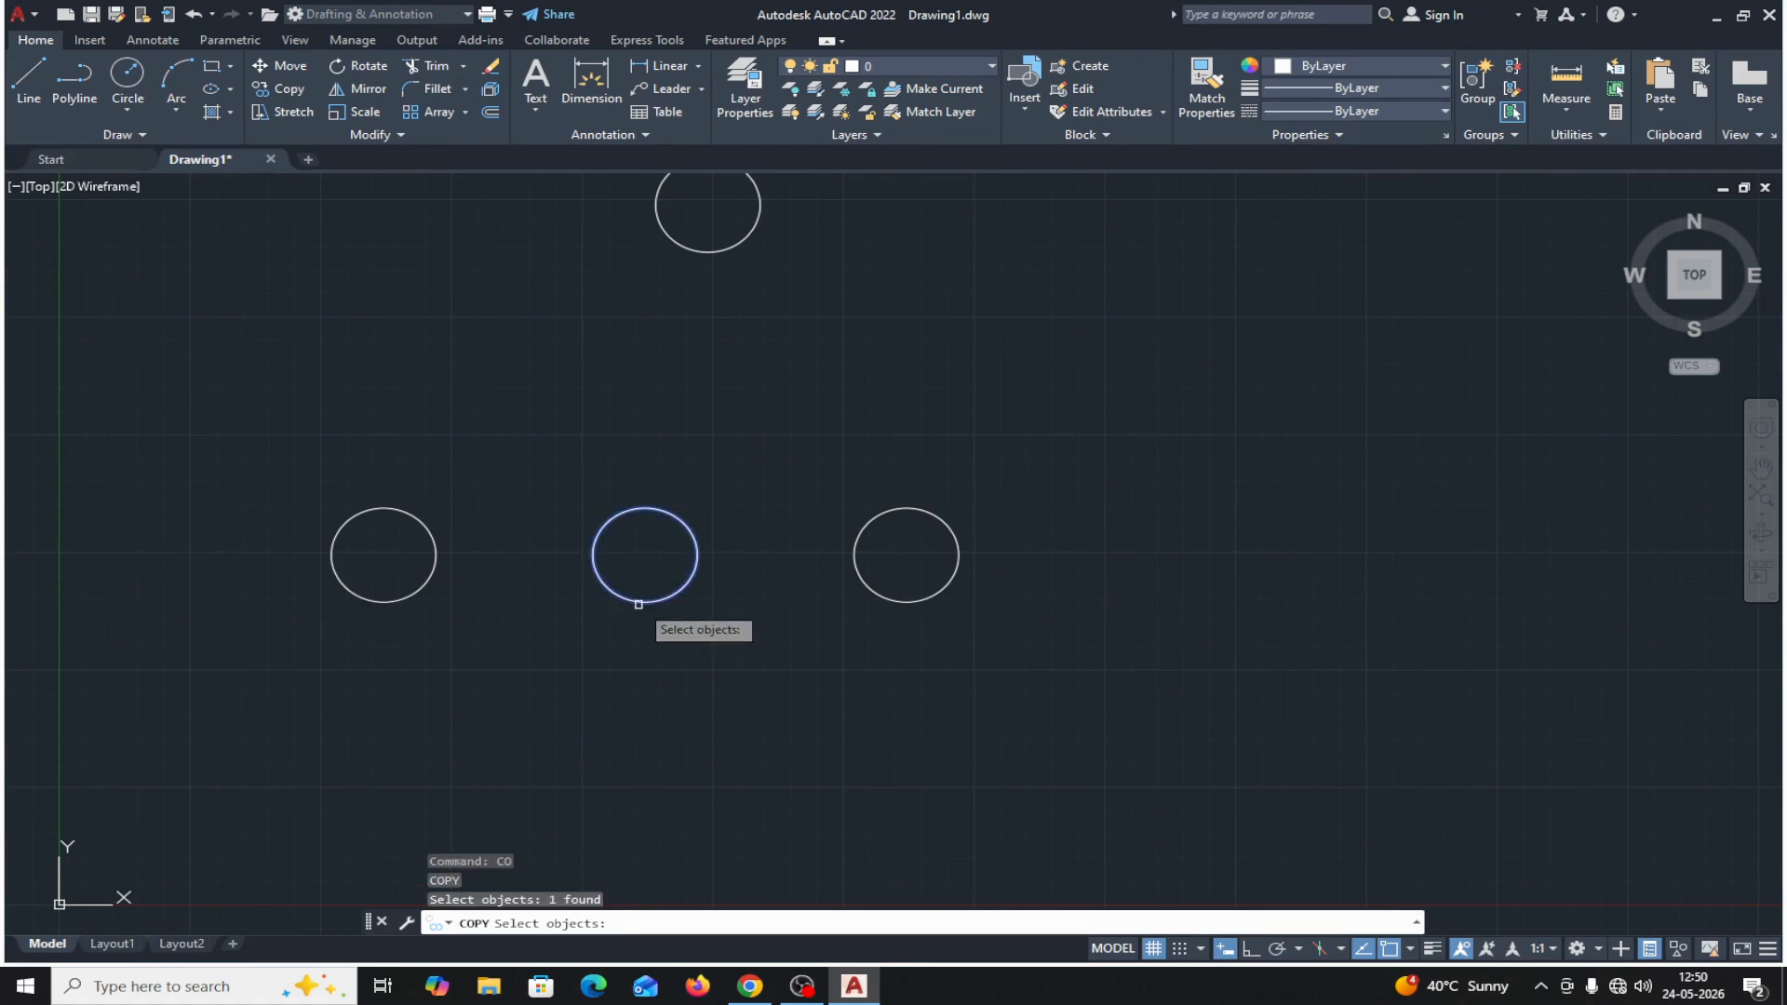
key(Return)
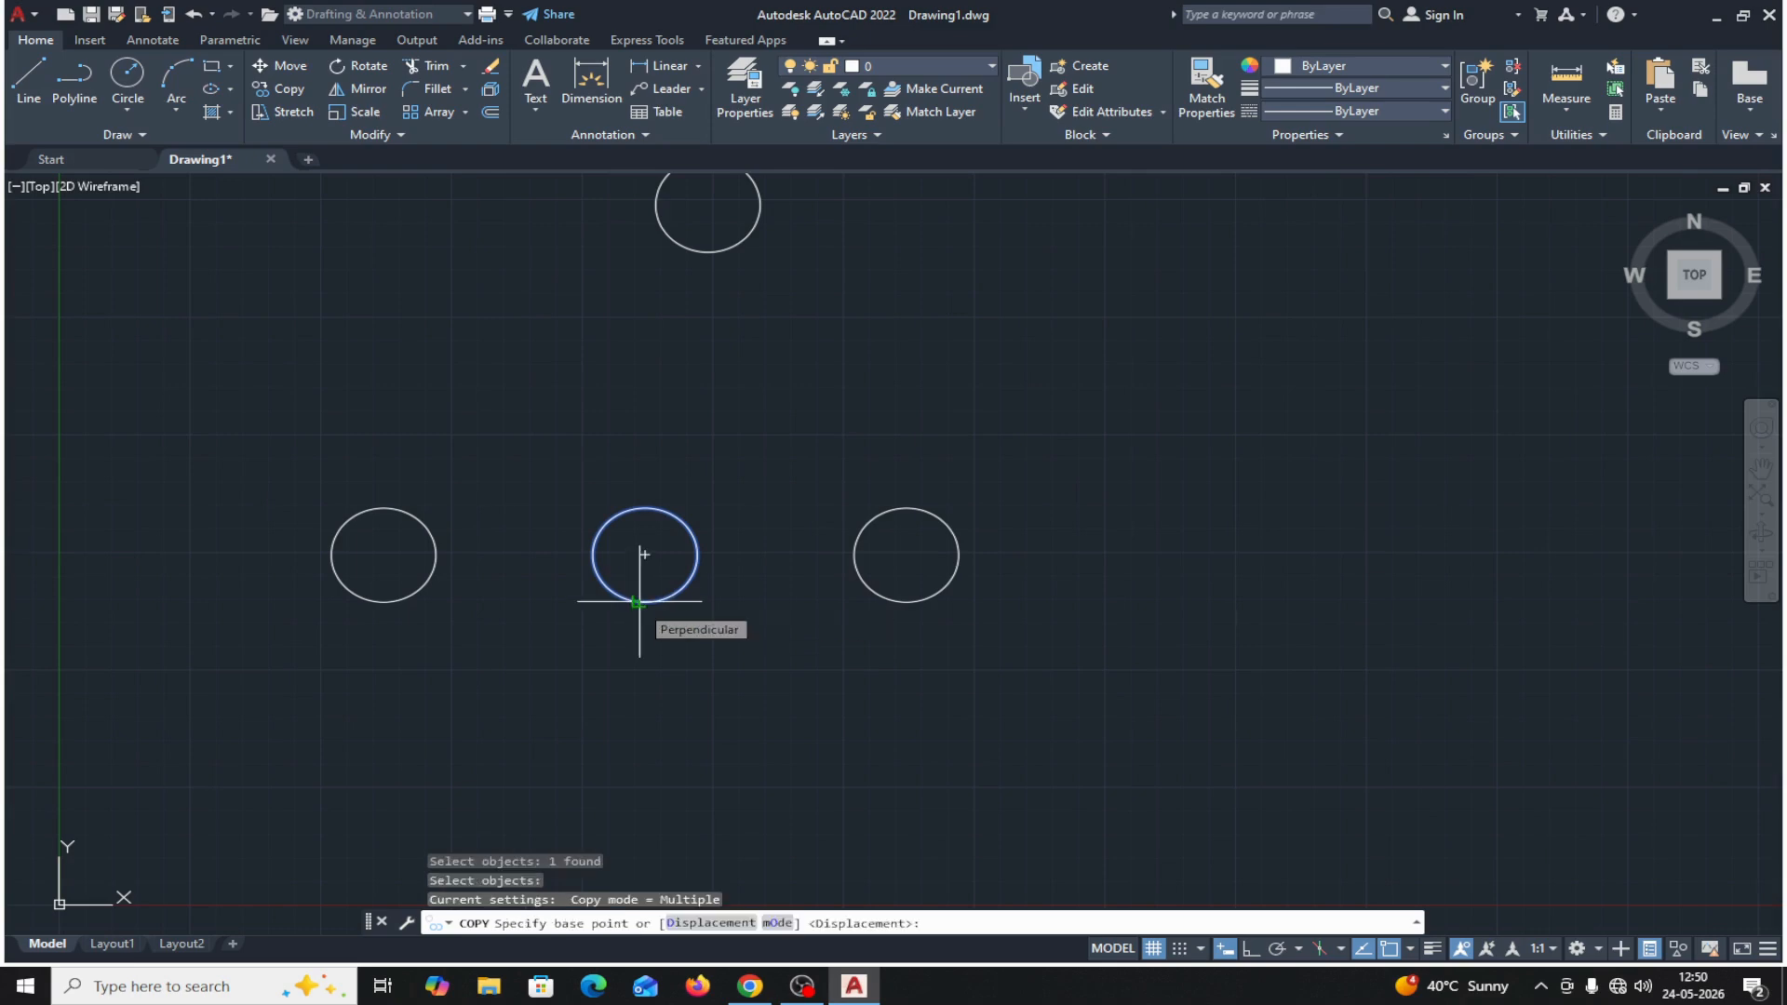
click(644, 555)
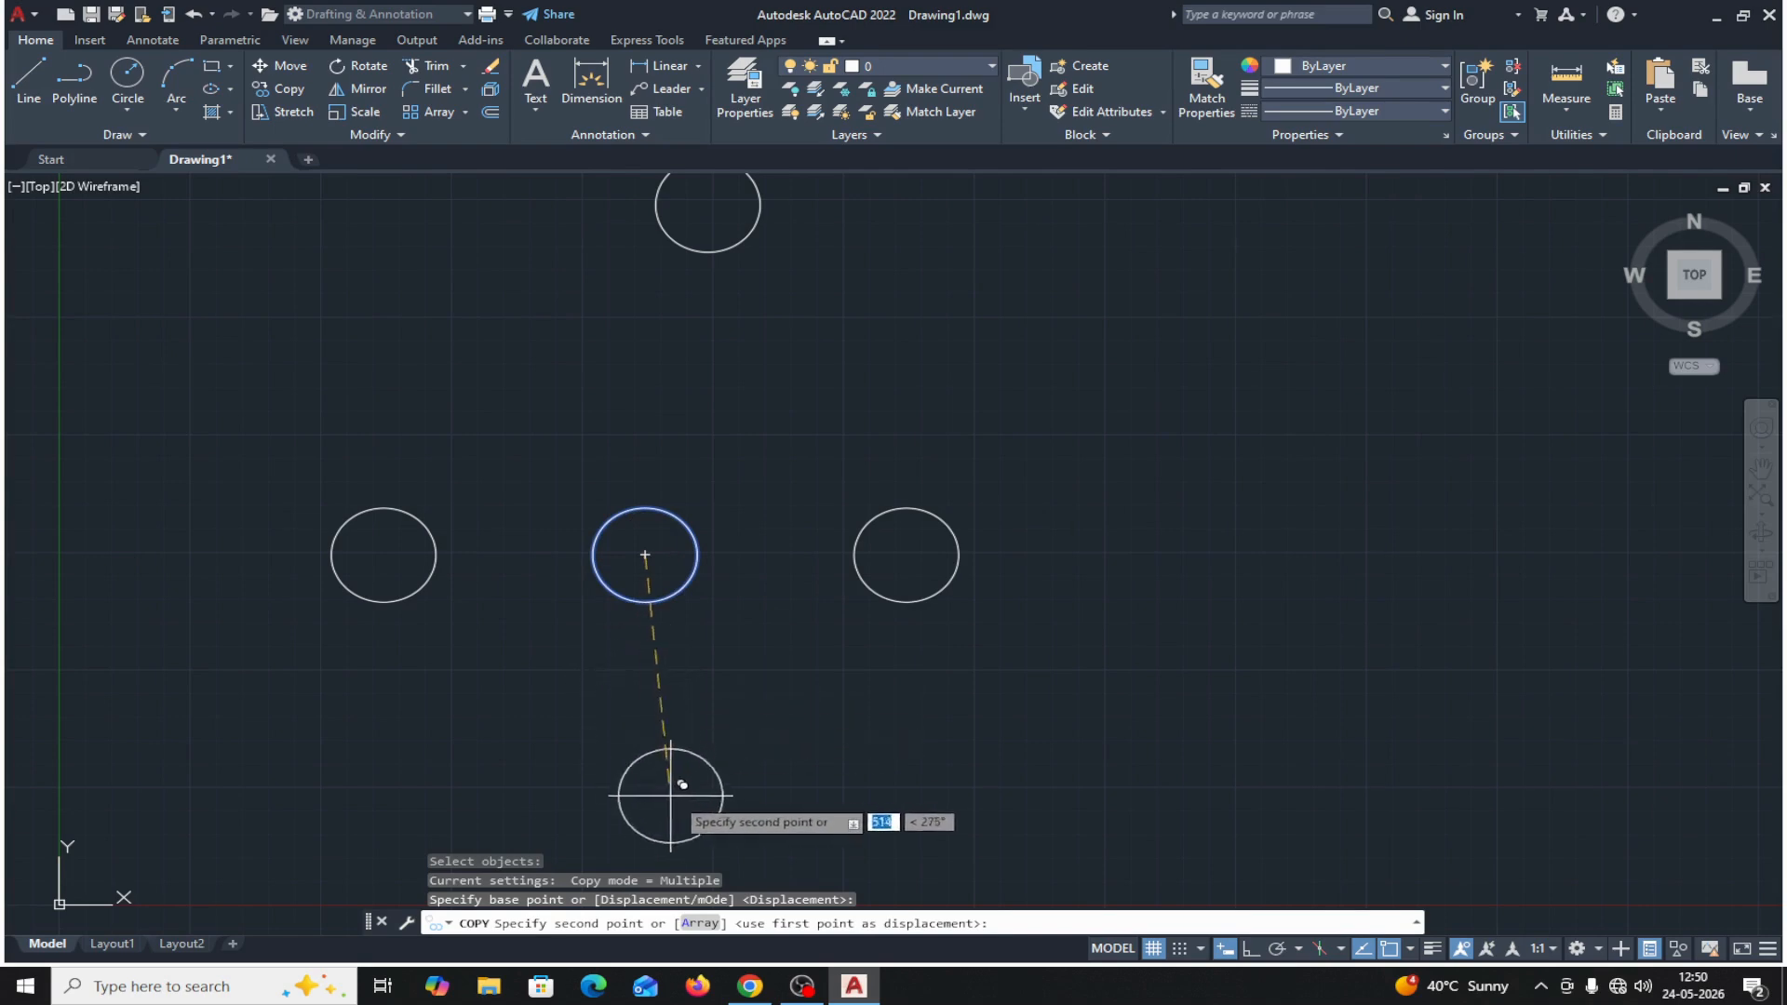
click(696, 921)
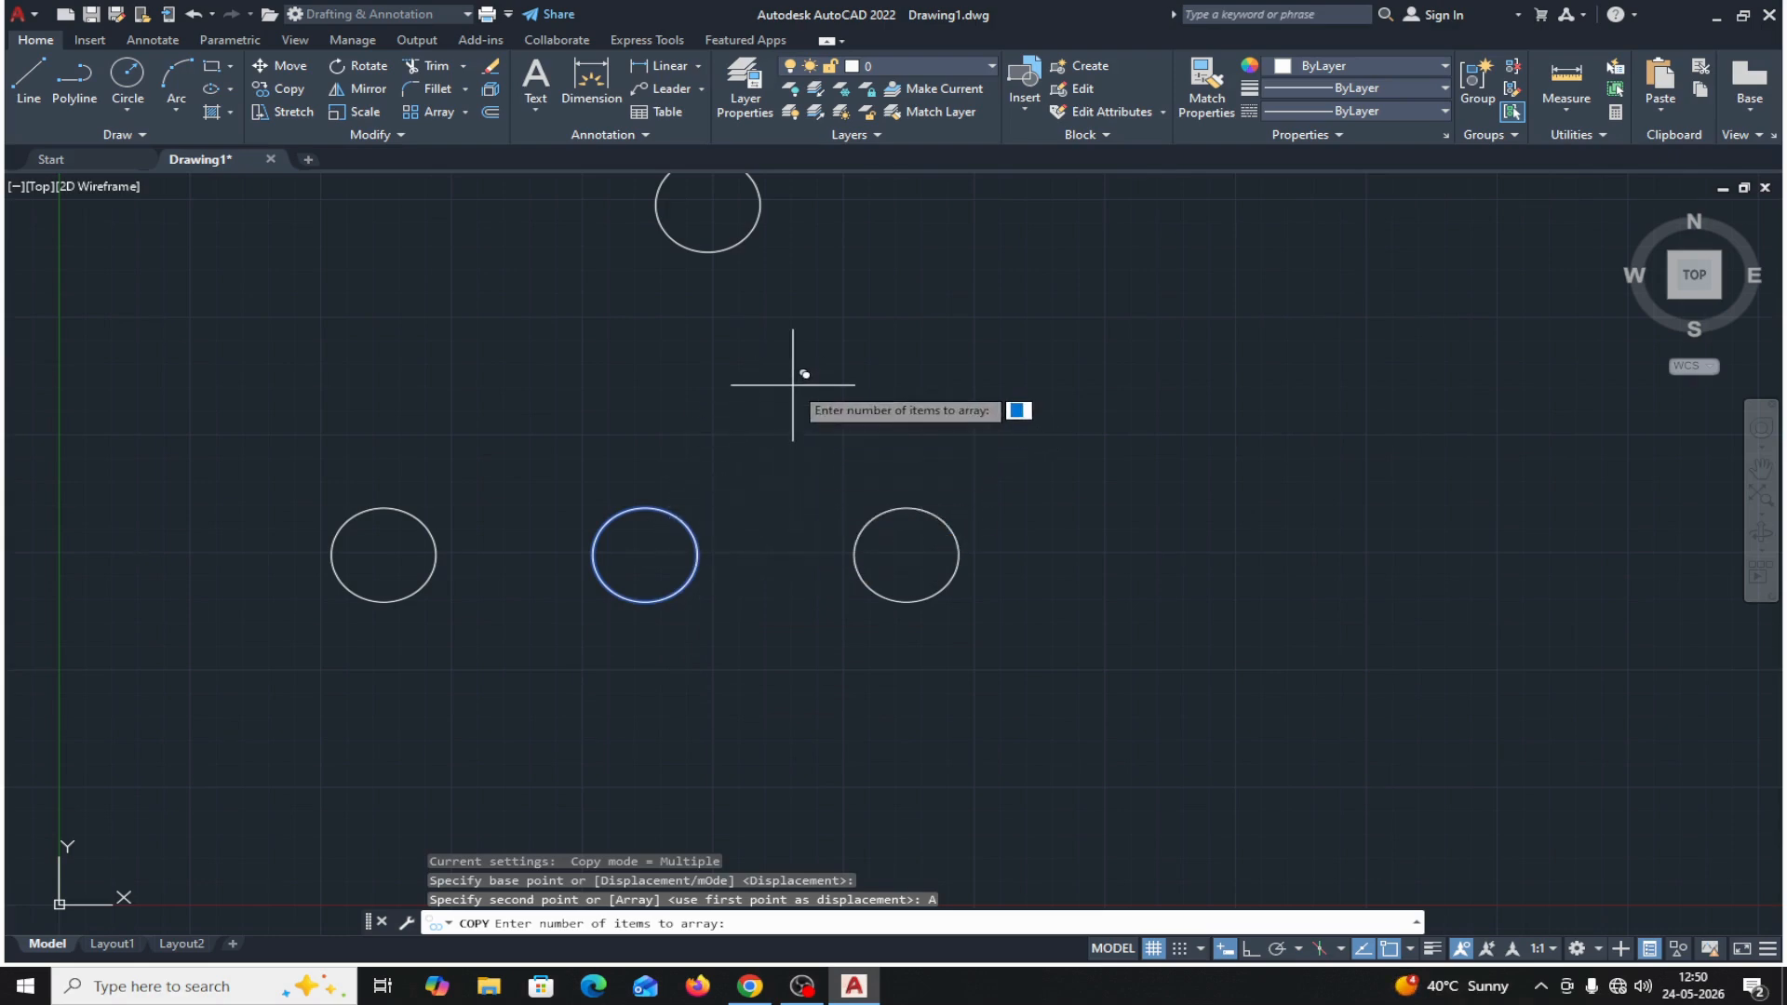
text(3)
key(Return)
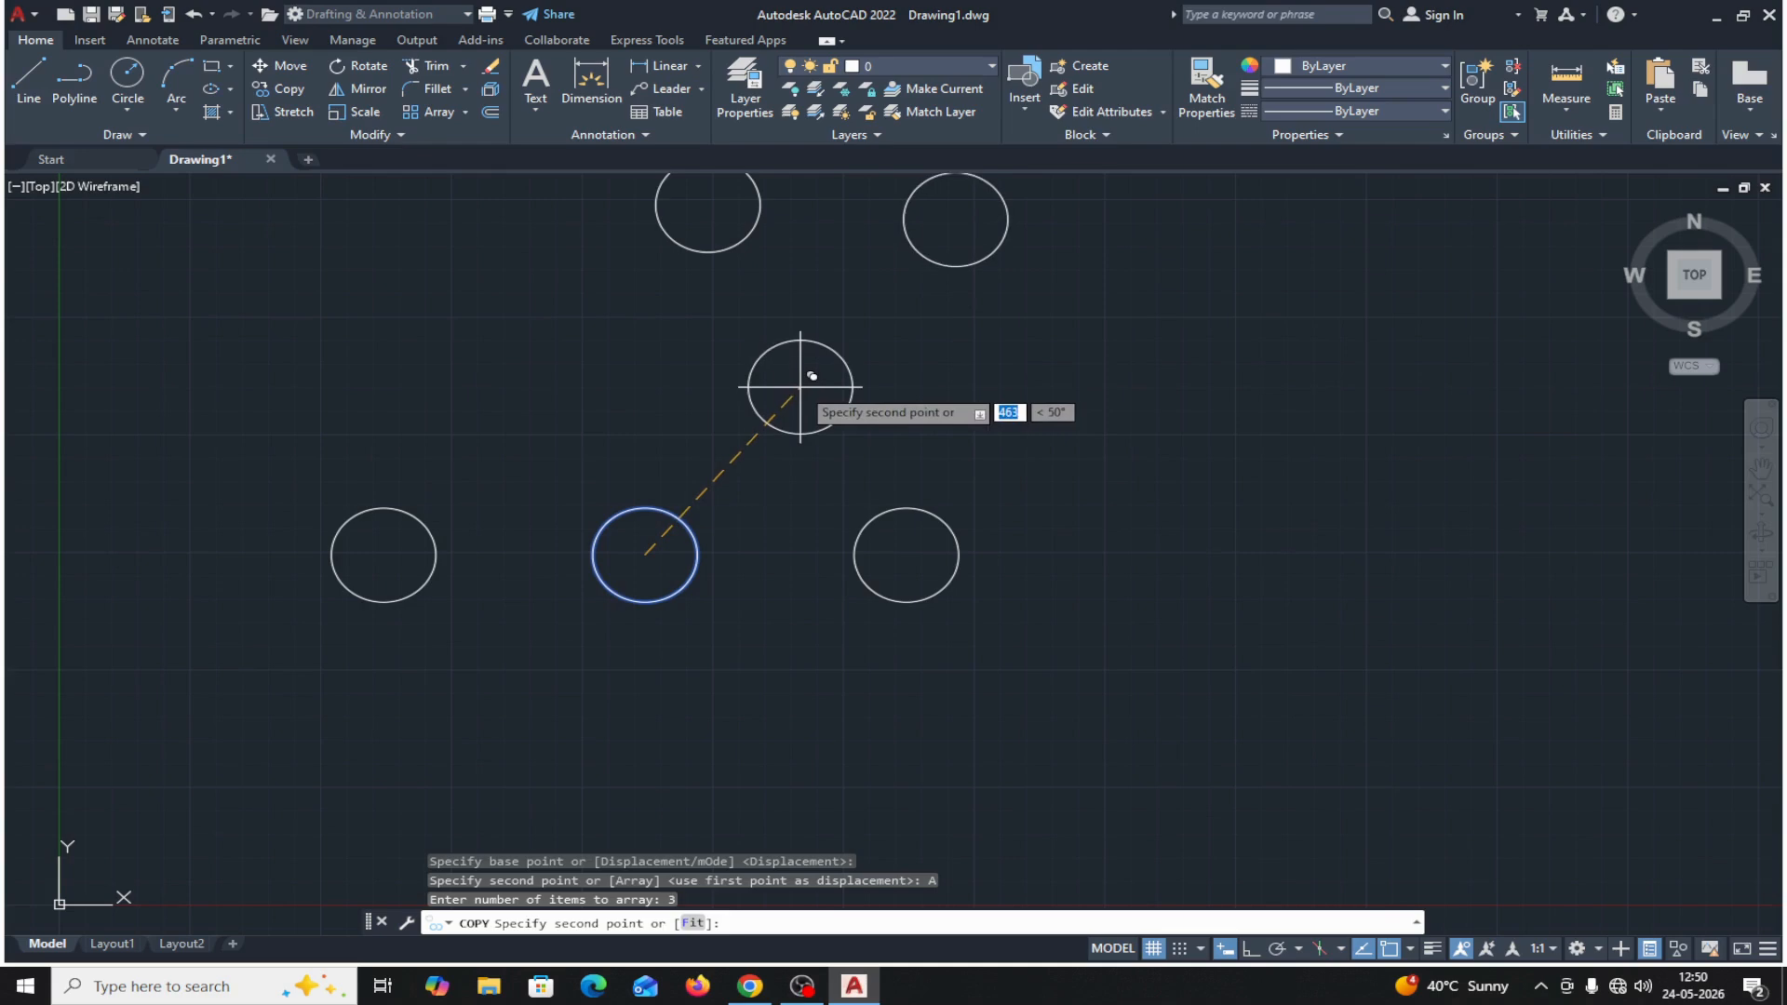
middle_drag(800, 389, 744, 447)
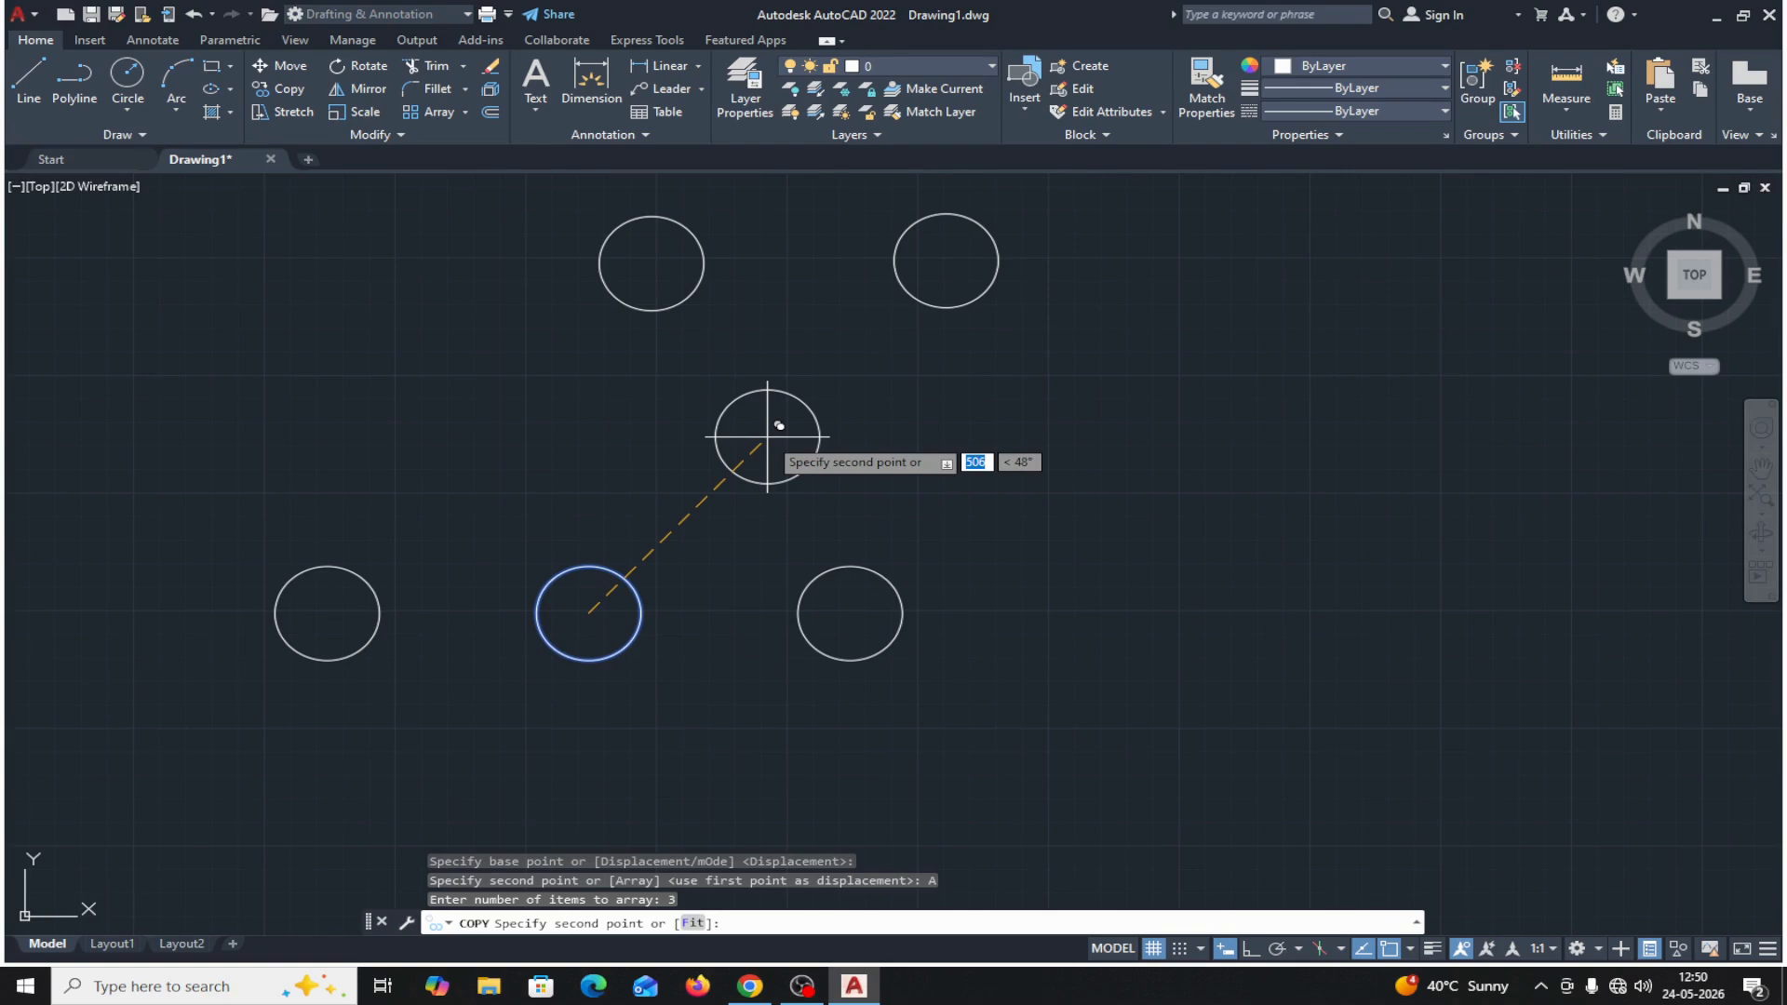
text(400)
key(Tab)
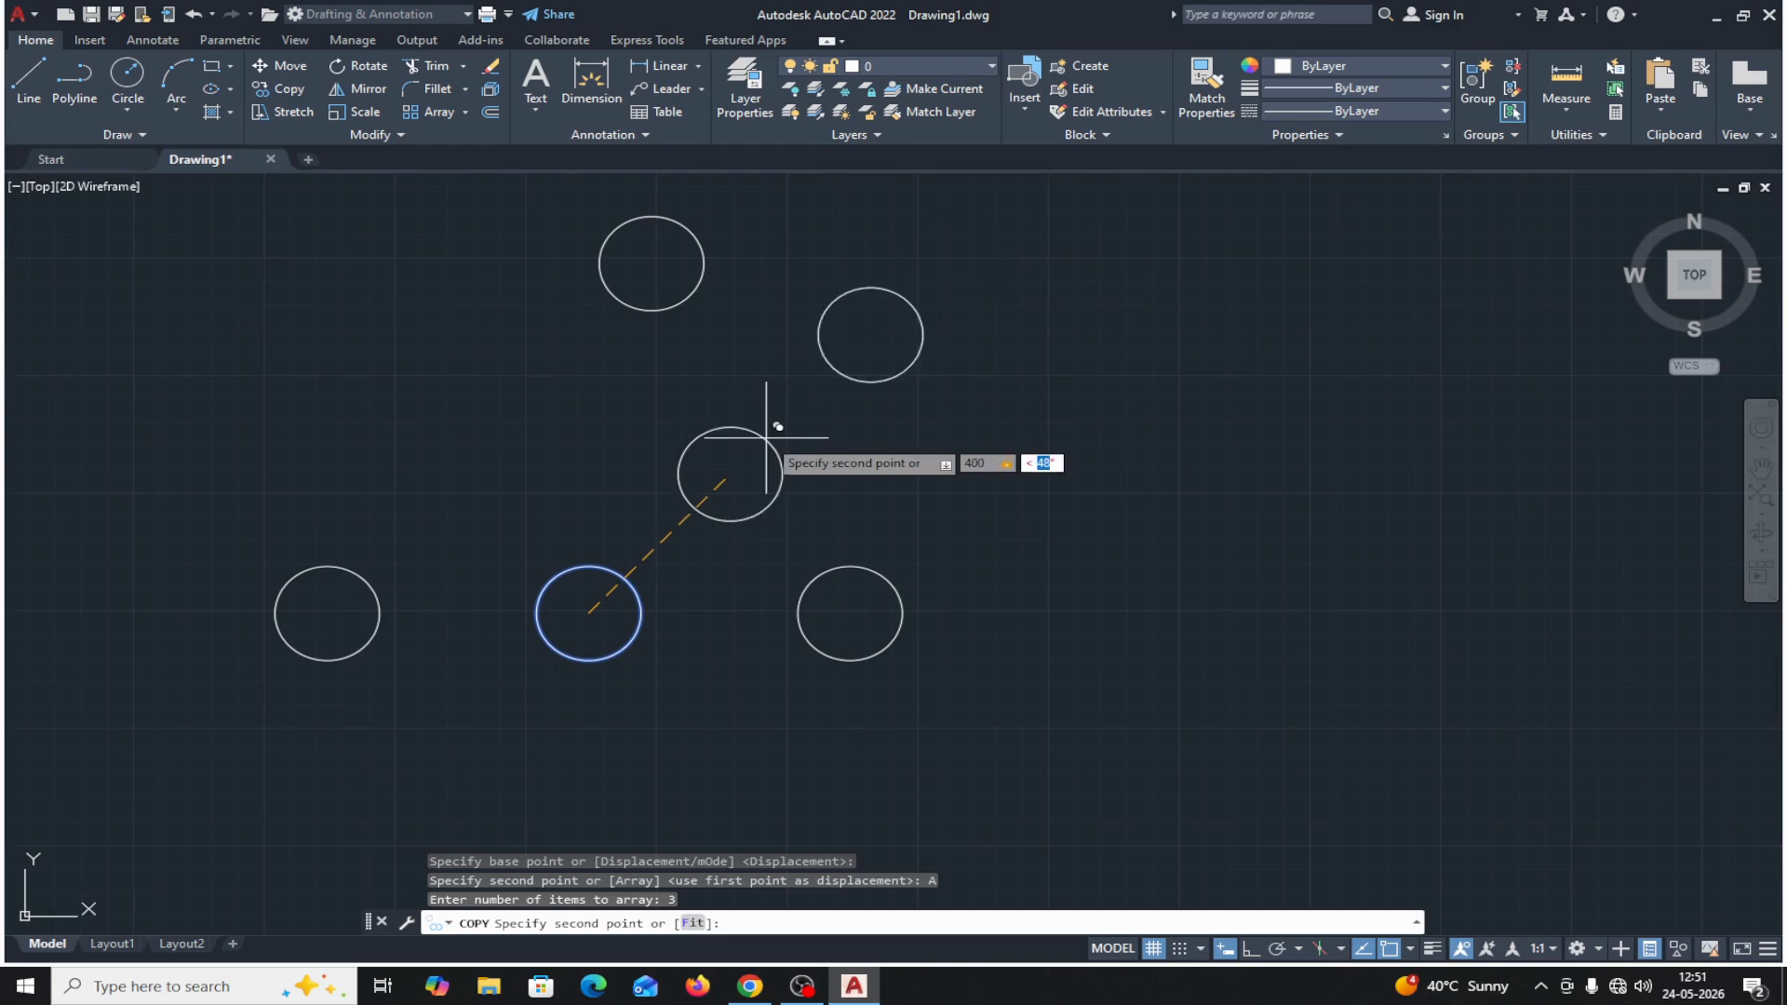
text(60)
key(Return)
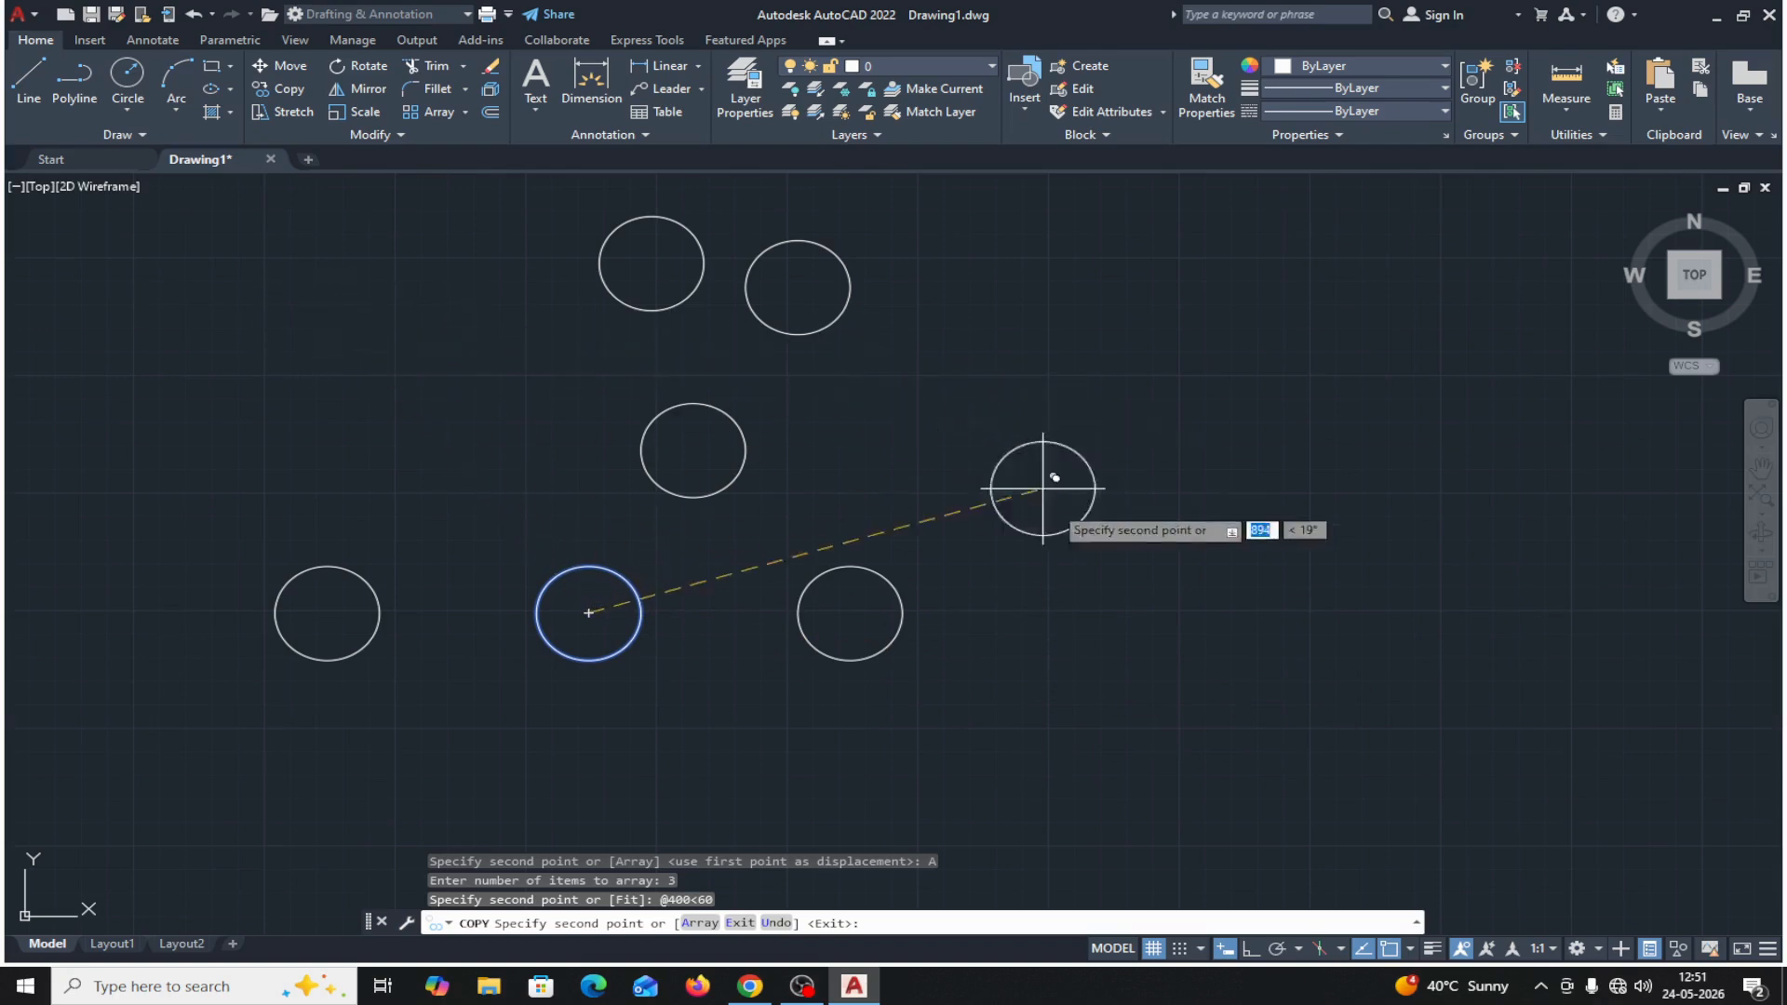
Add a second array of 4 items from the same circle, with 400 spacing at -45°, and end the copying.
middle_drag(1052, 606, 1025, 328)
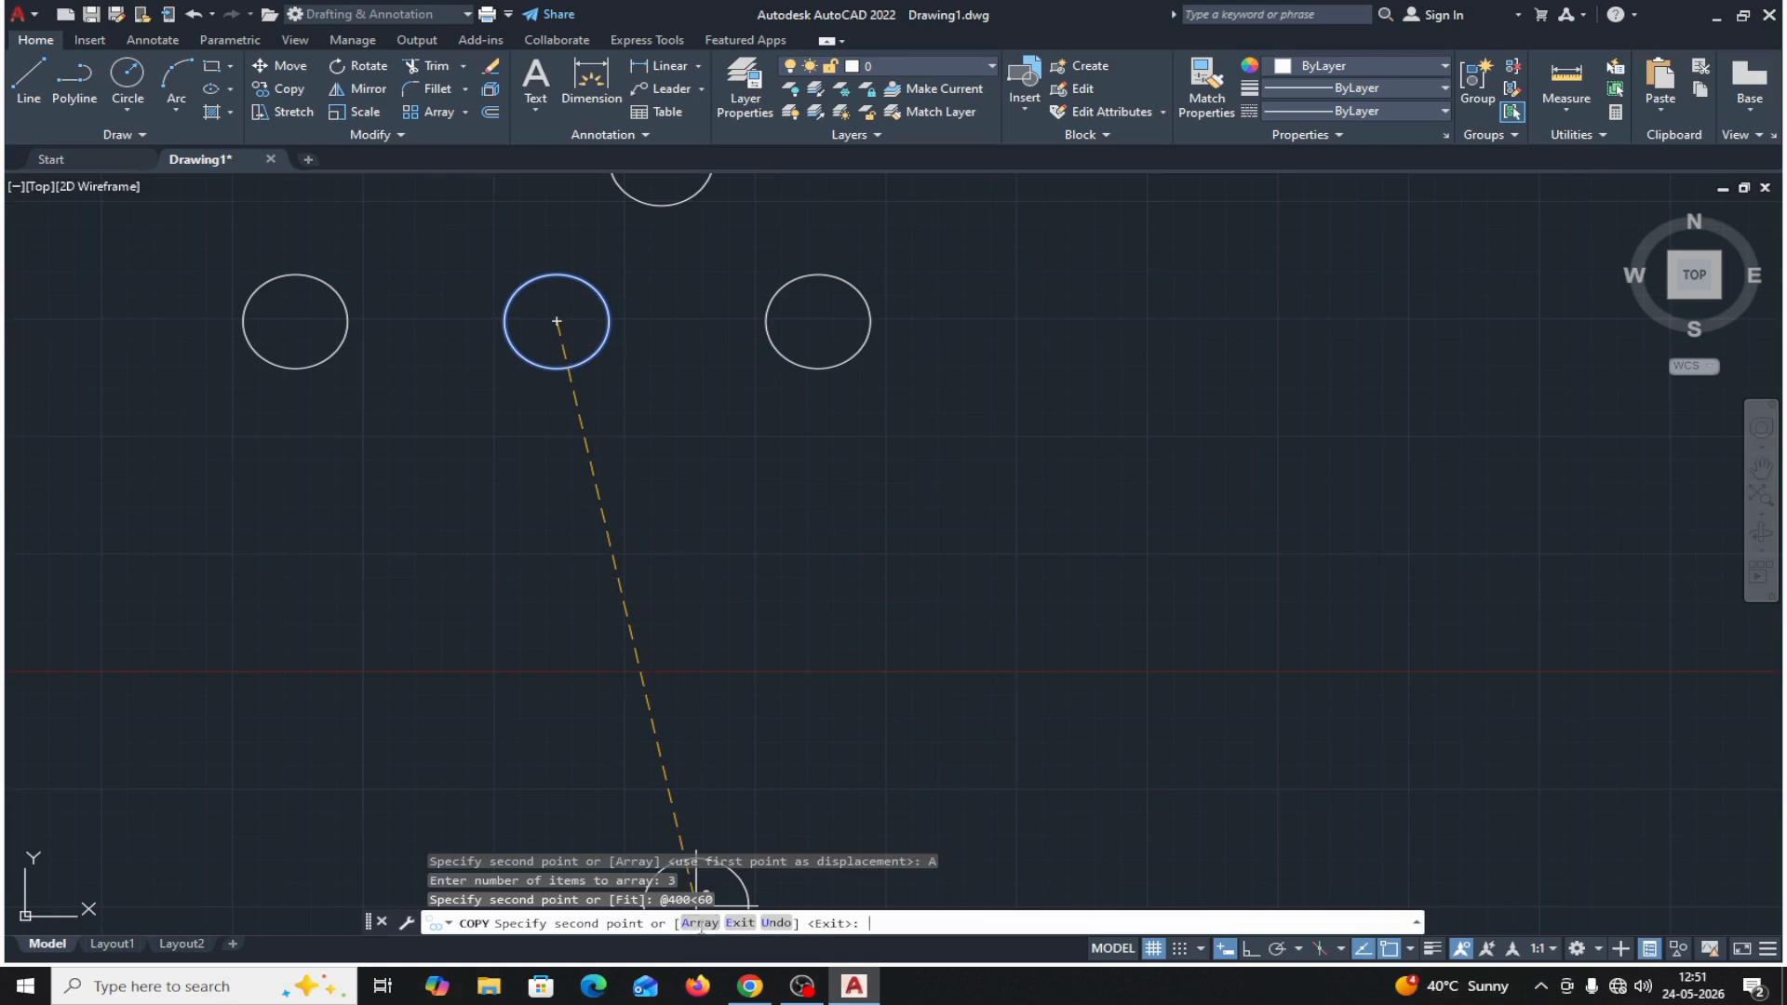
click(700, 922)
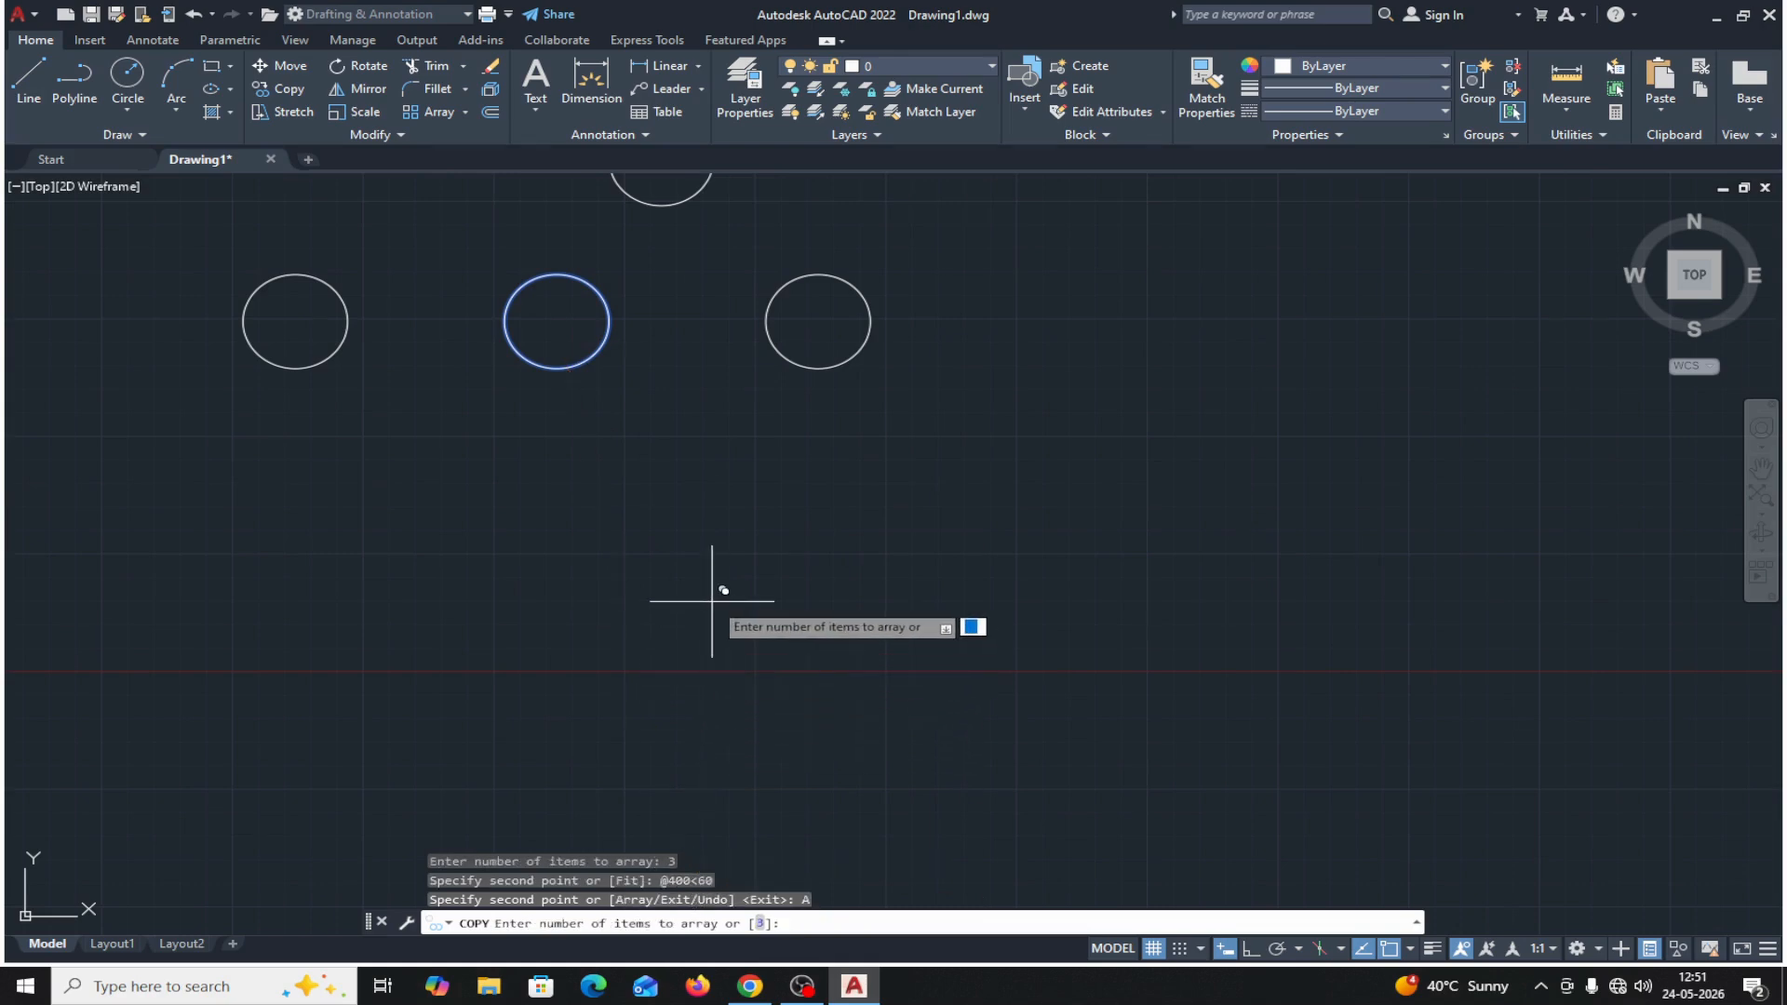
text(4)
key(Return)
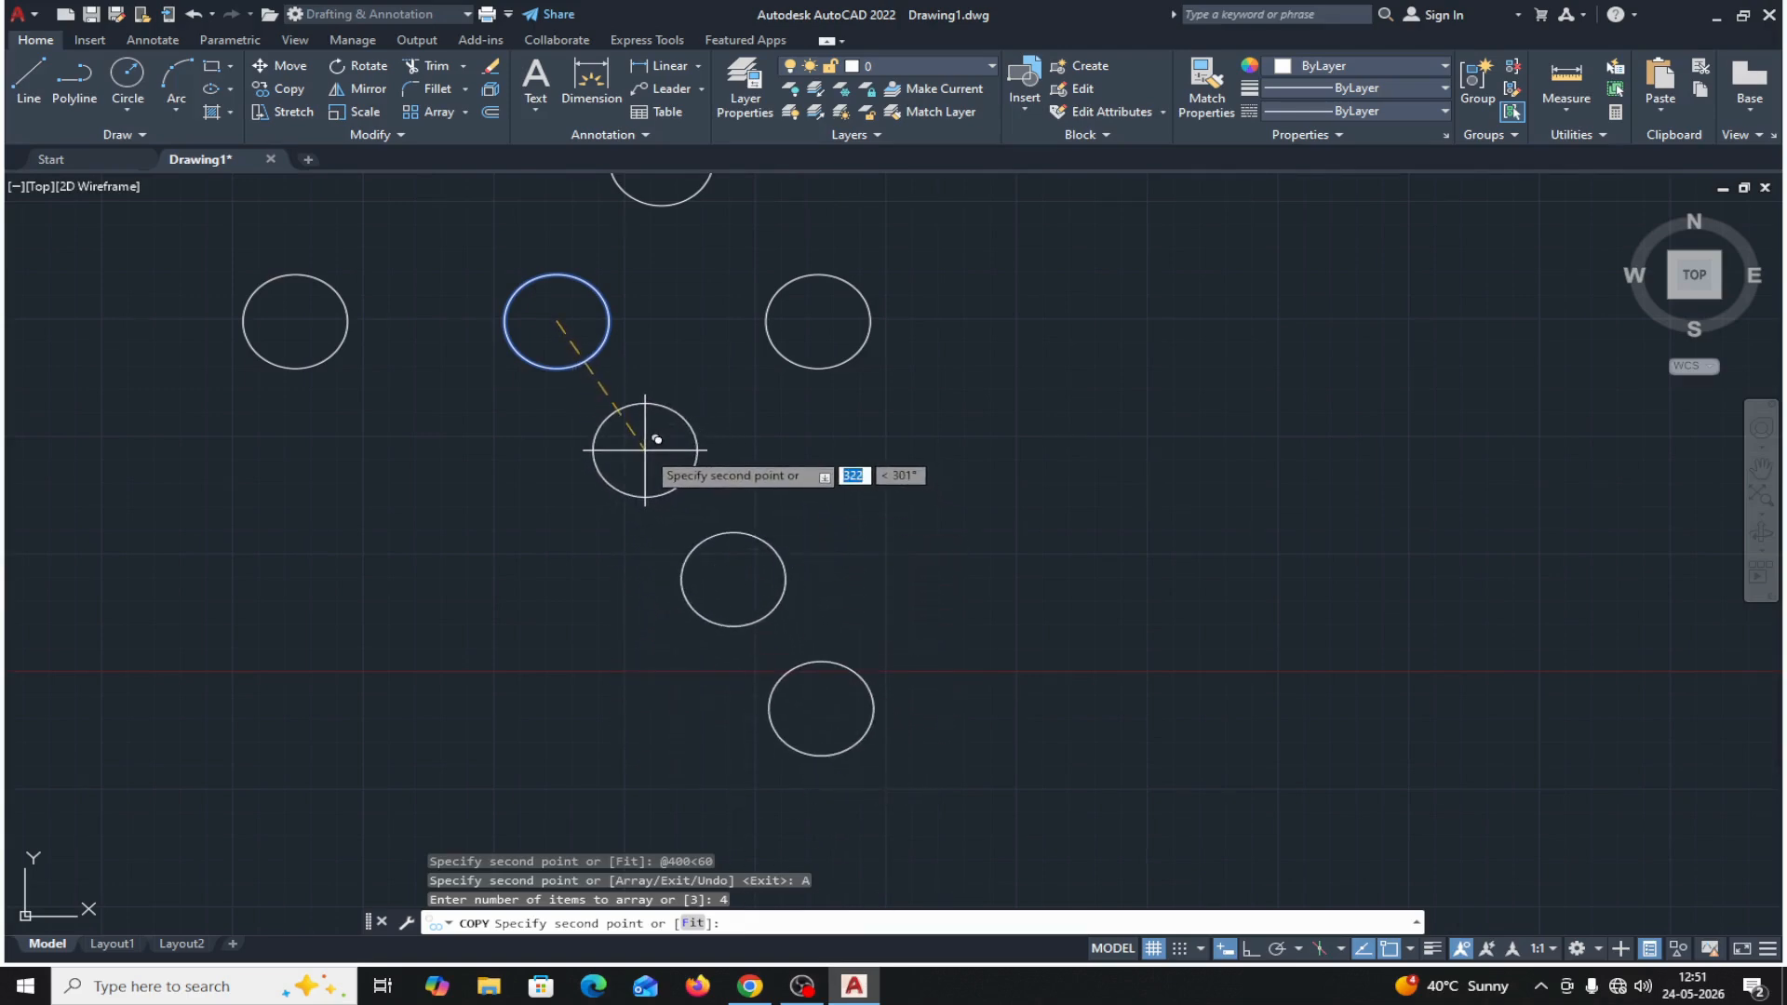
text(400)
key(Tab)
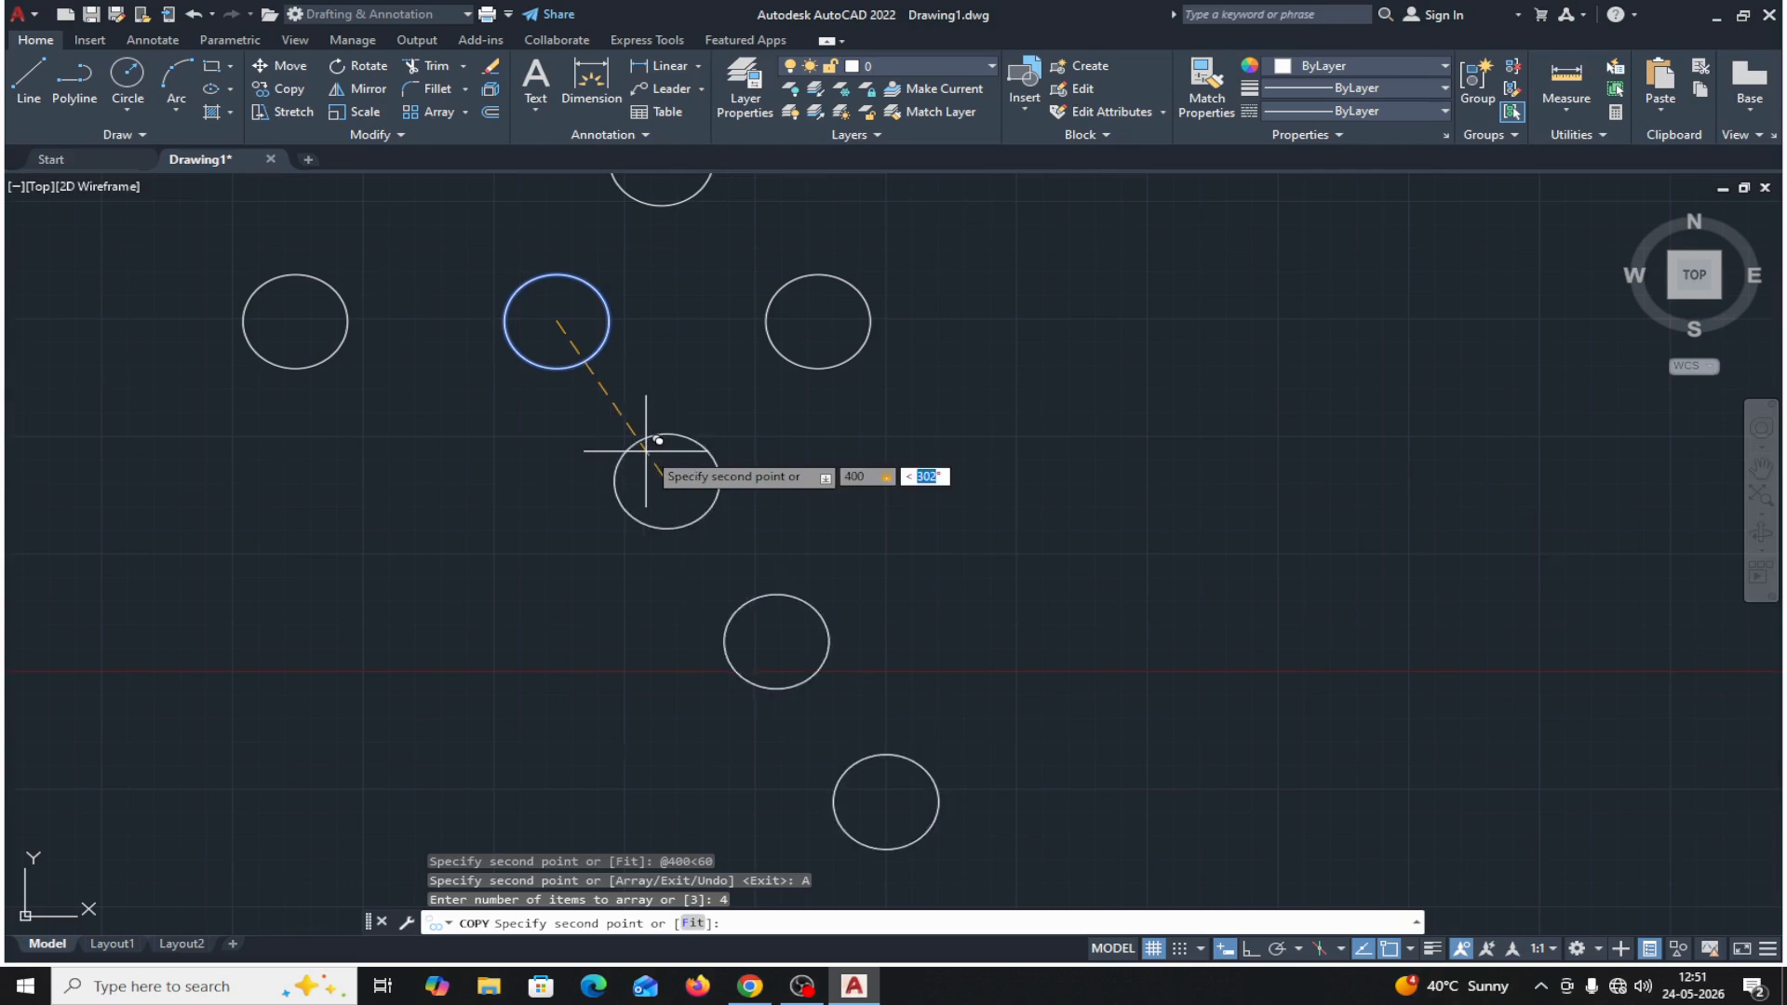
text(-45)
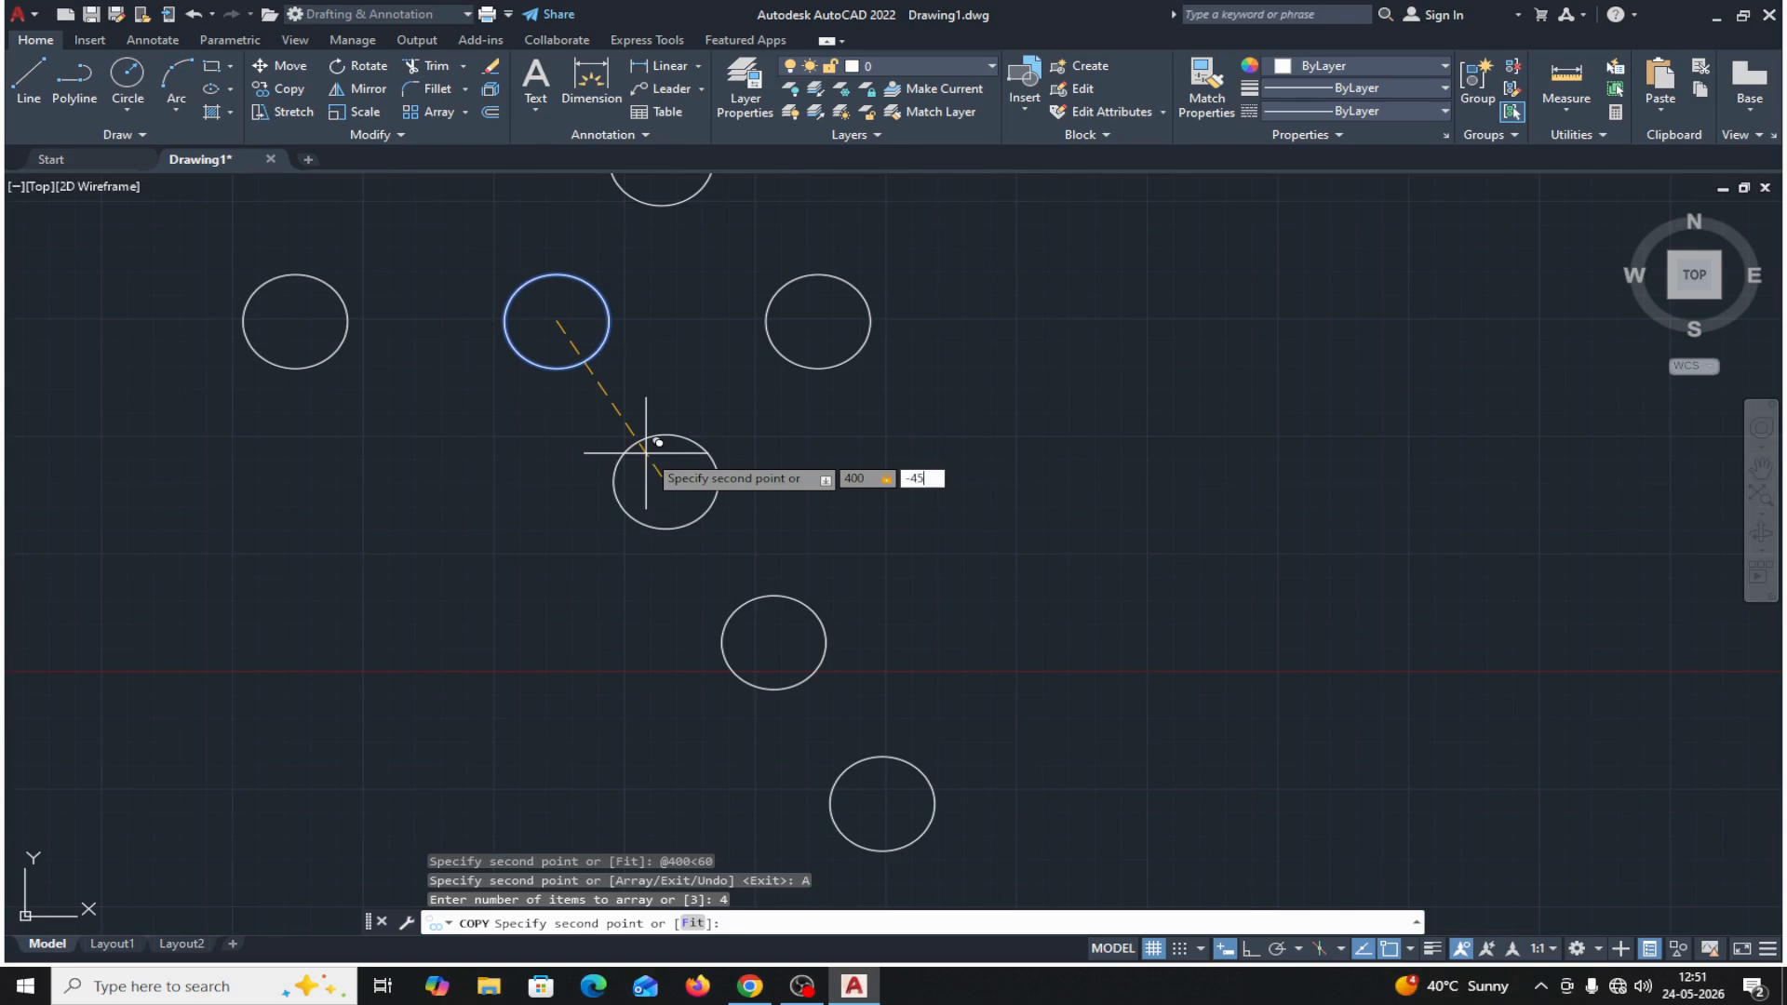
key(Return)
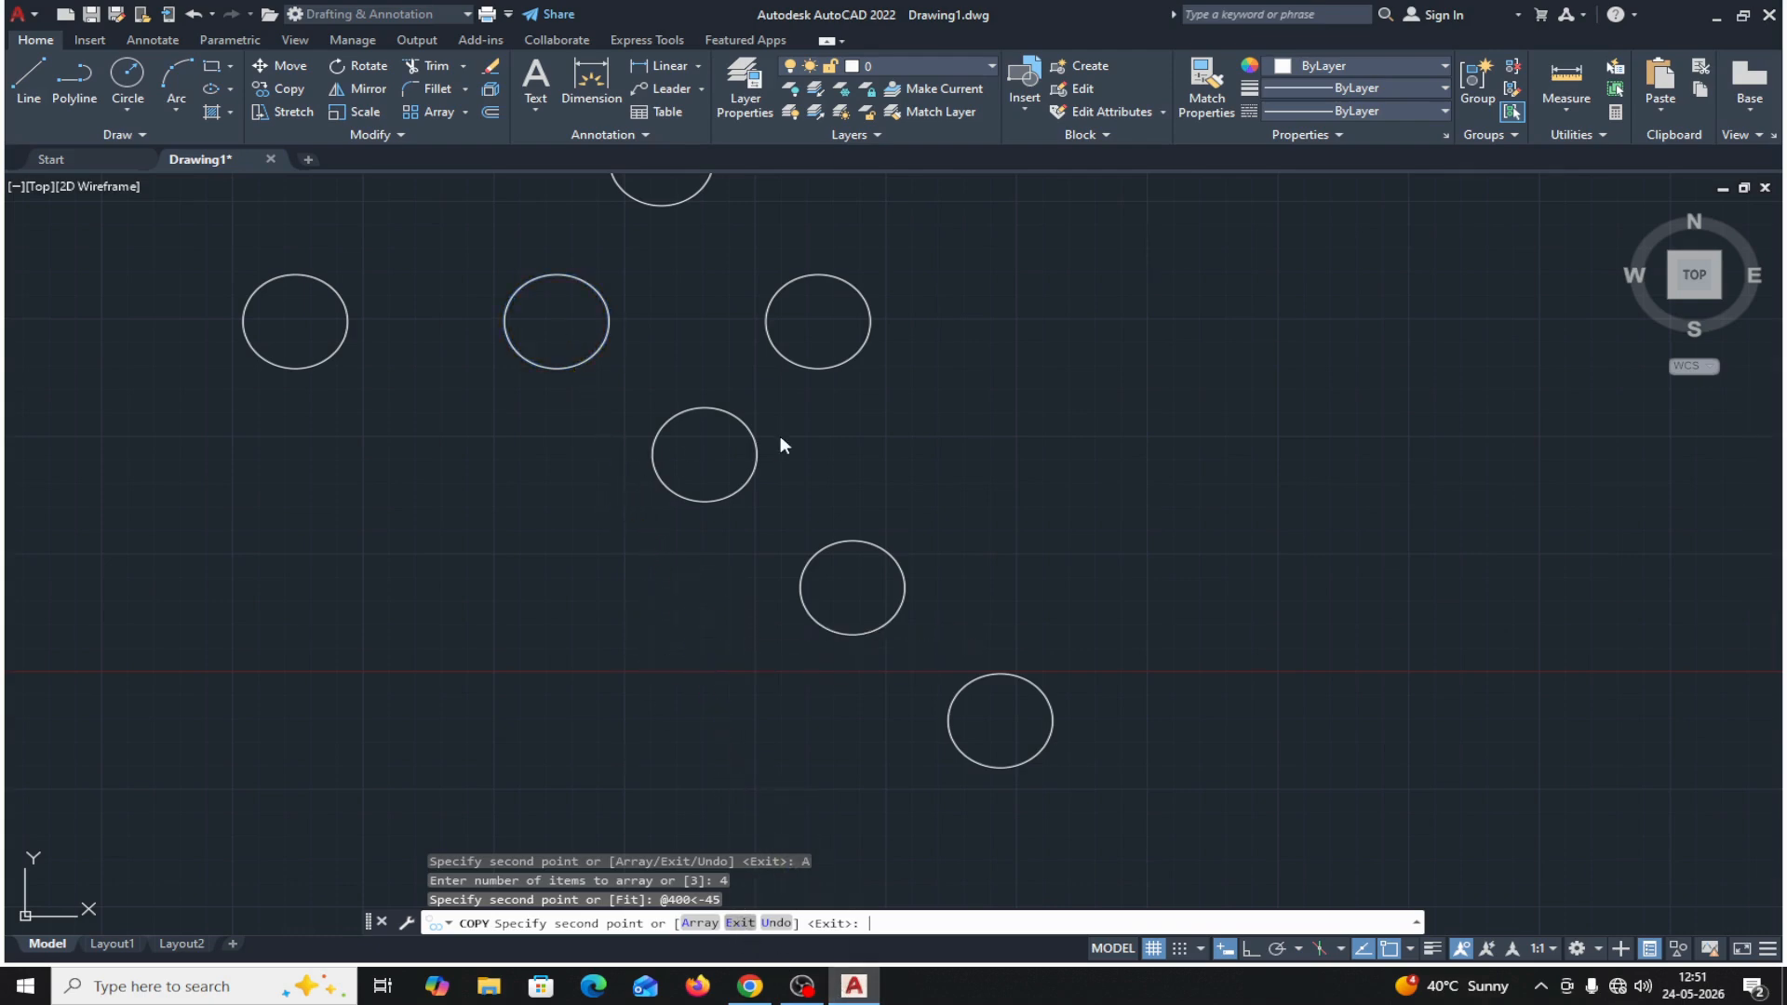
text(E)
key(Return)
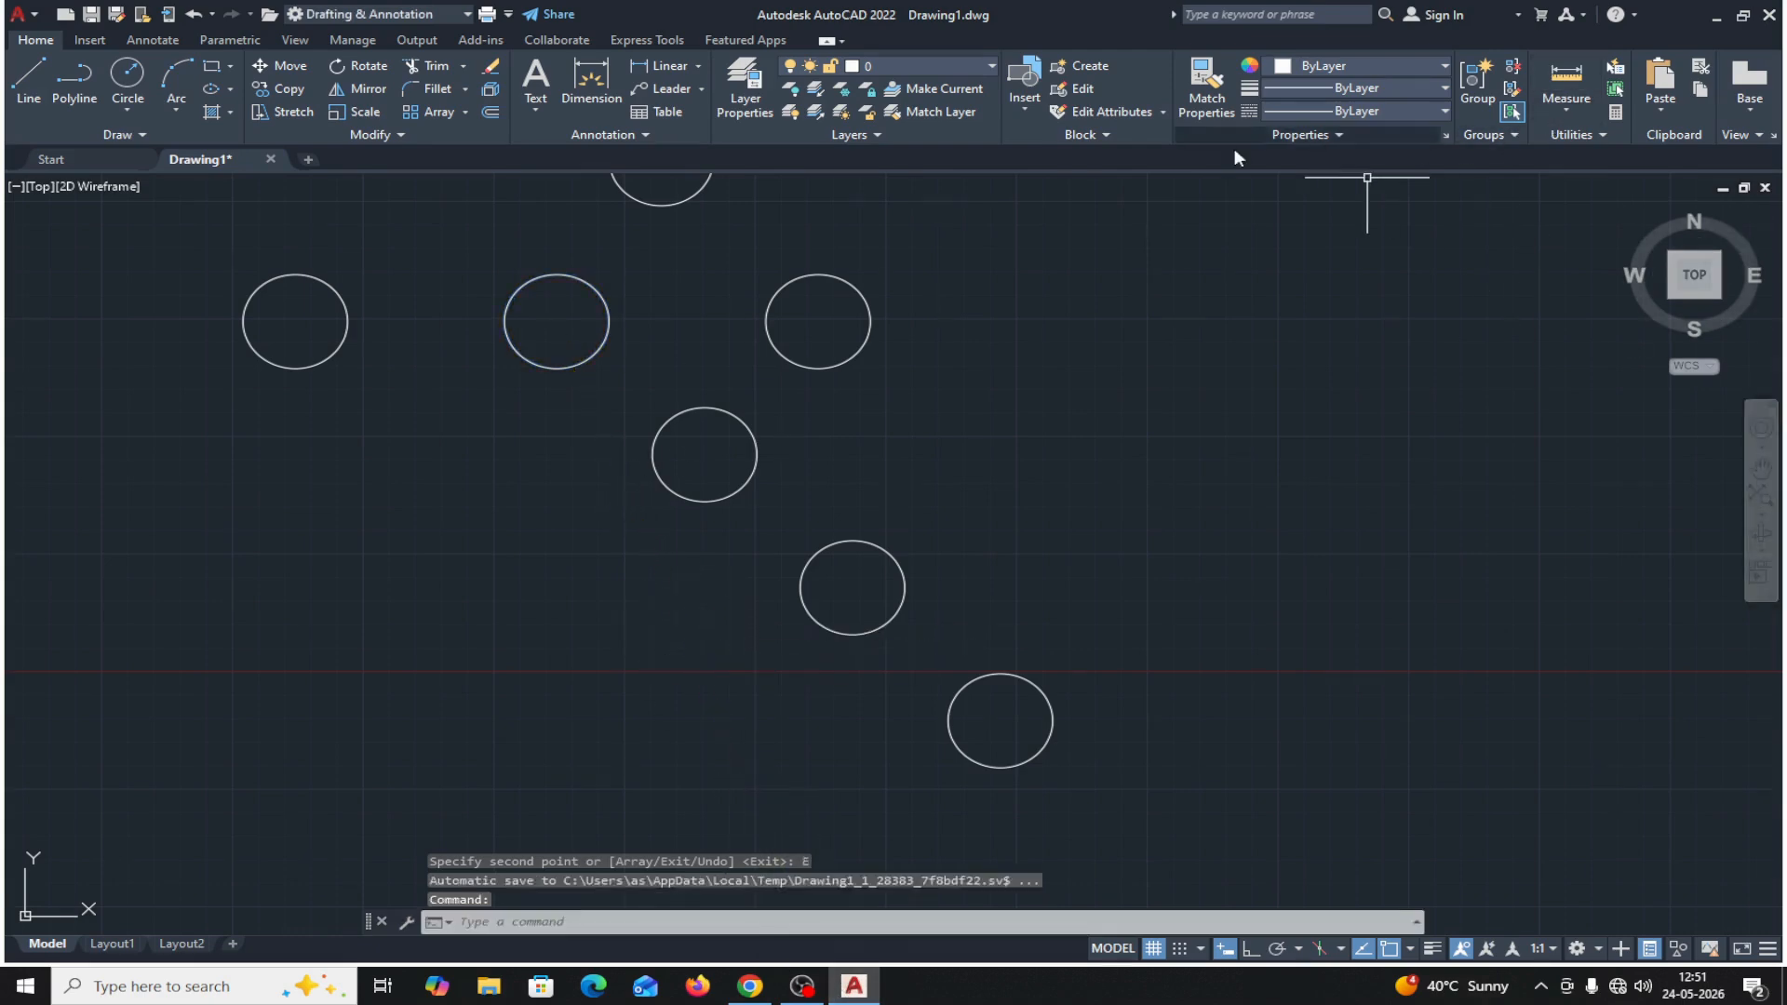
Measure the distance from the row's middle circle center to the center of the nearest copy in the downward diagonal array.
click(1575, 111)
click(1591, 181)
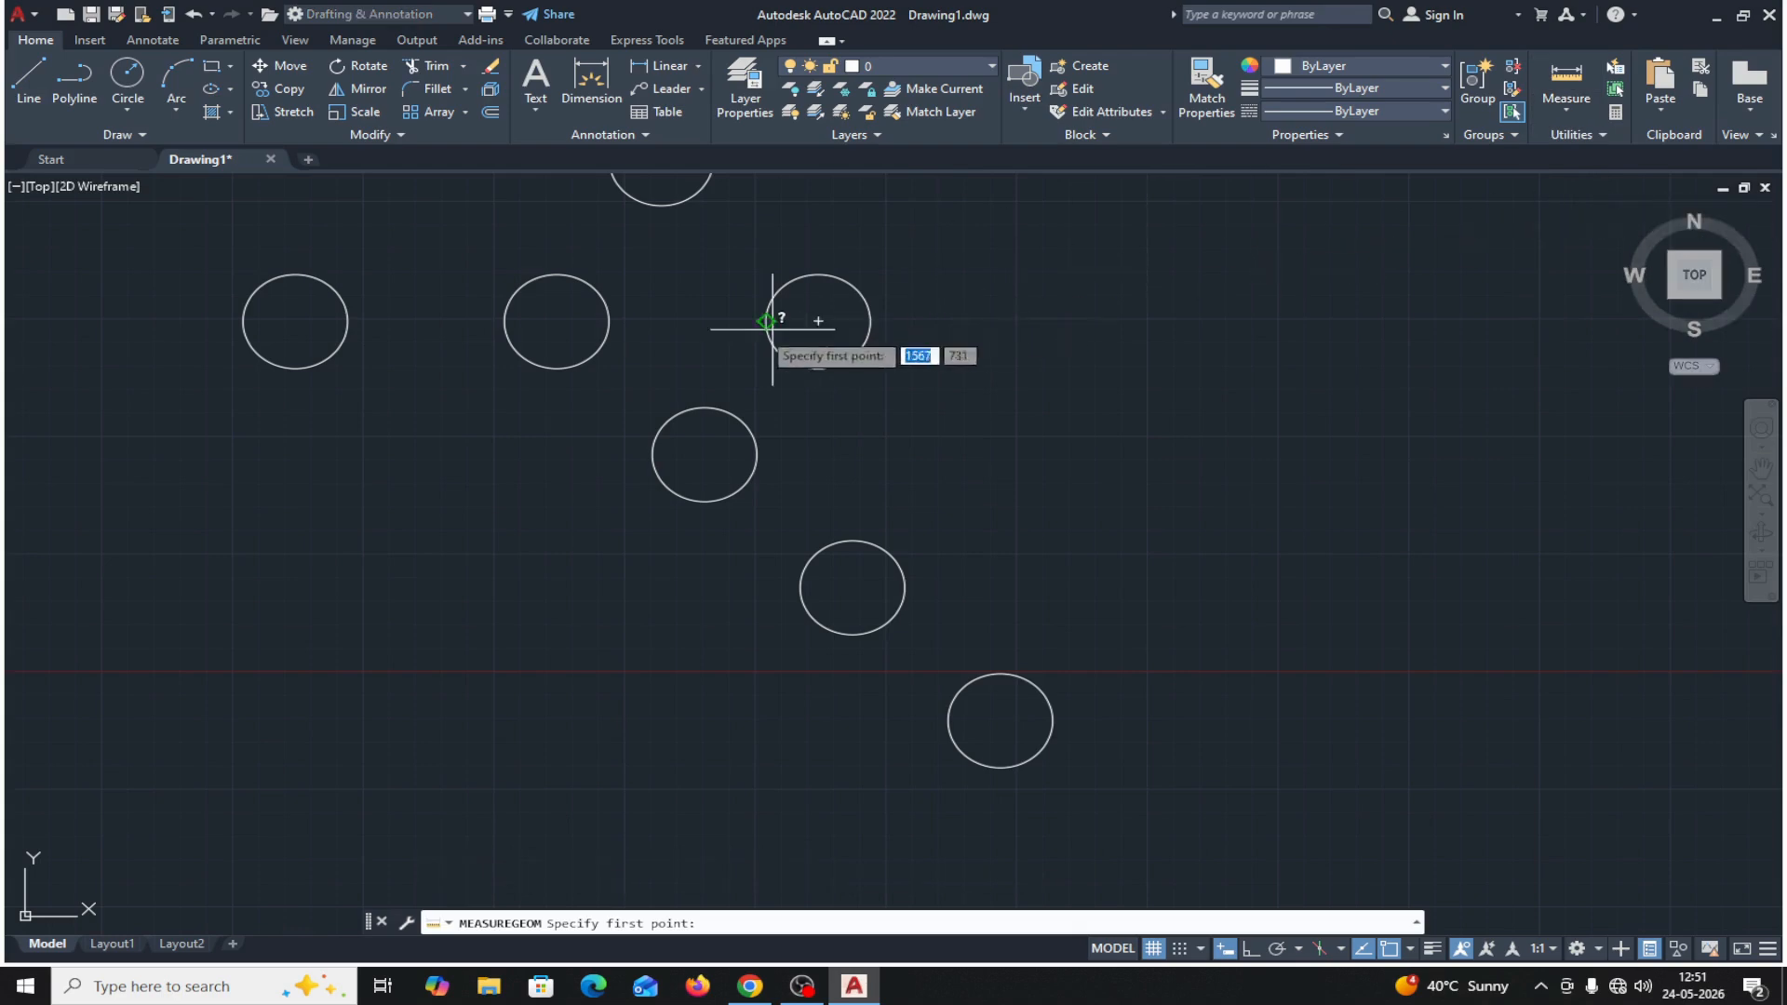
click(557, 321)
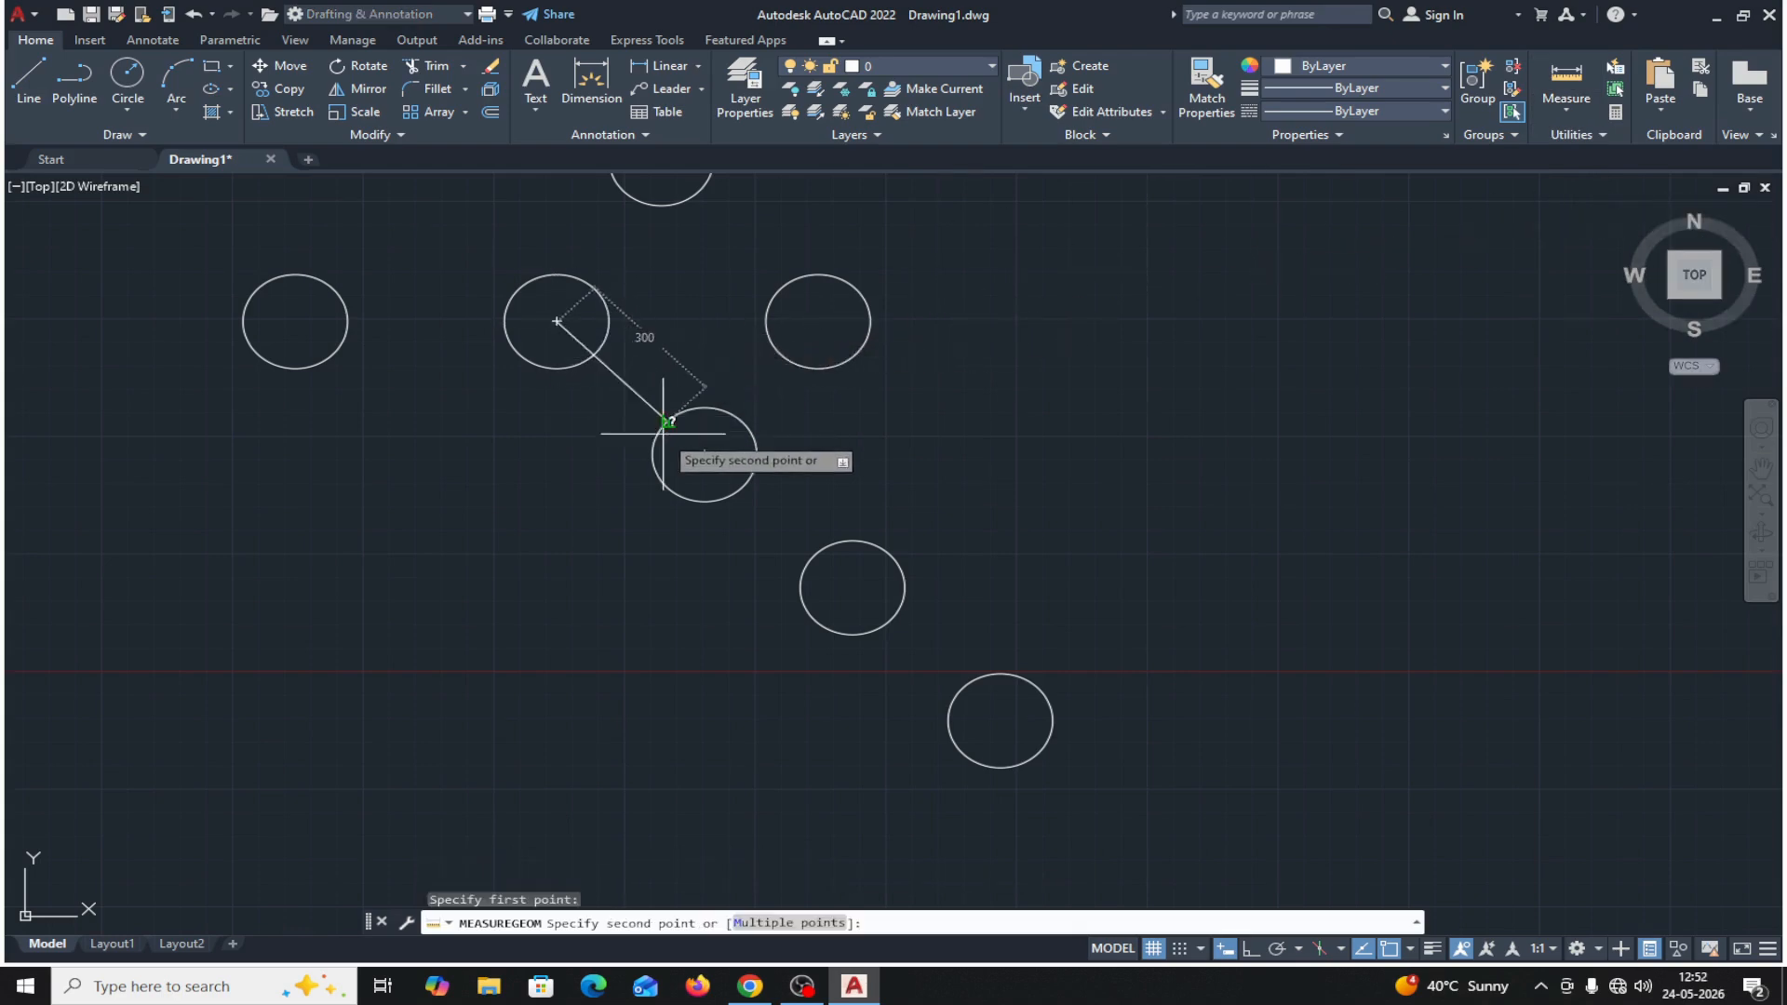
click(704, 454)
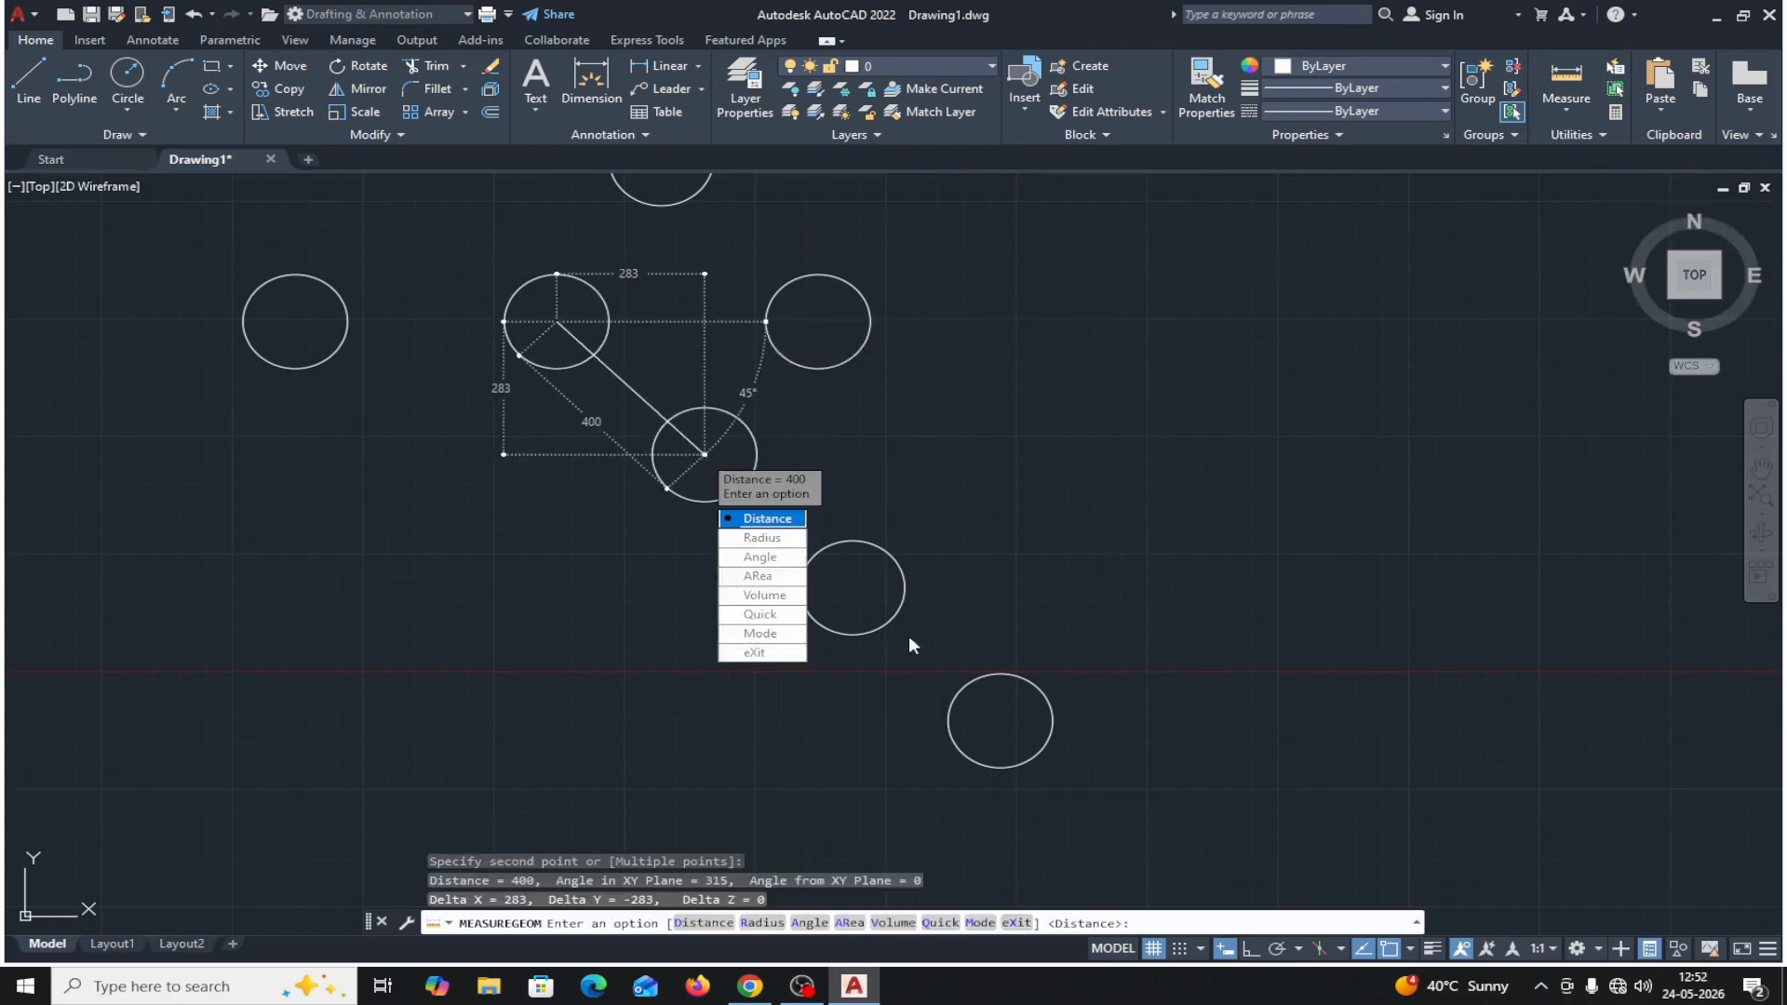